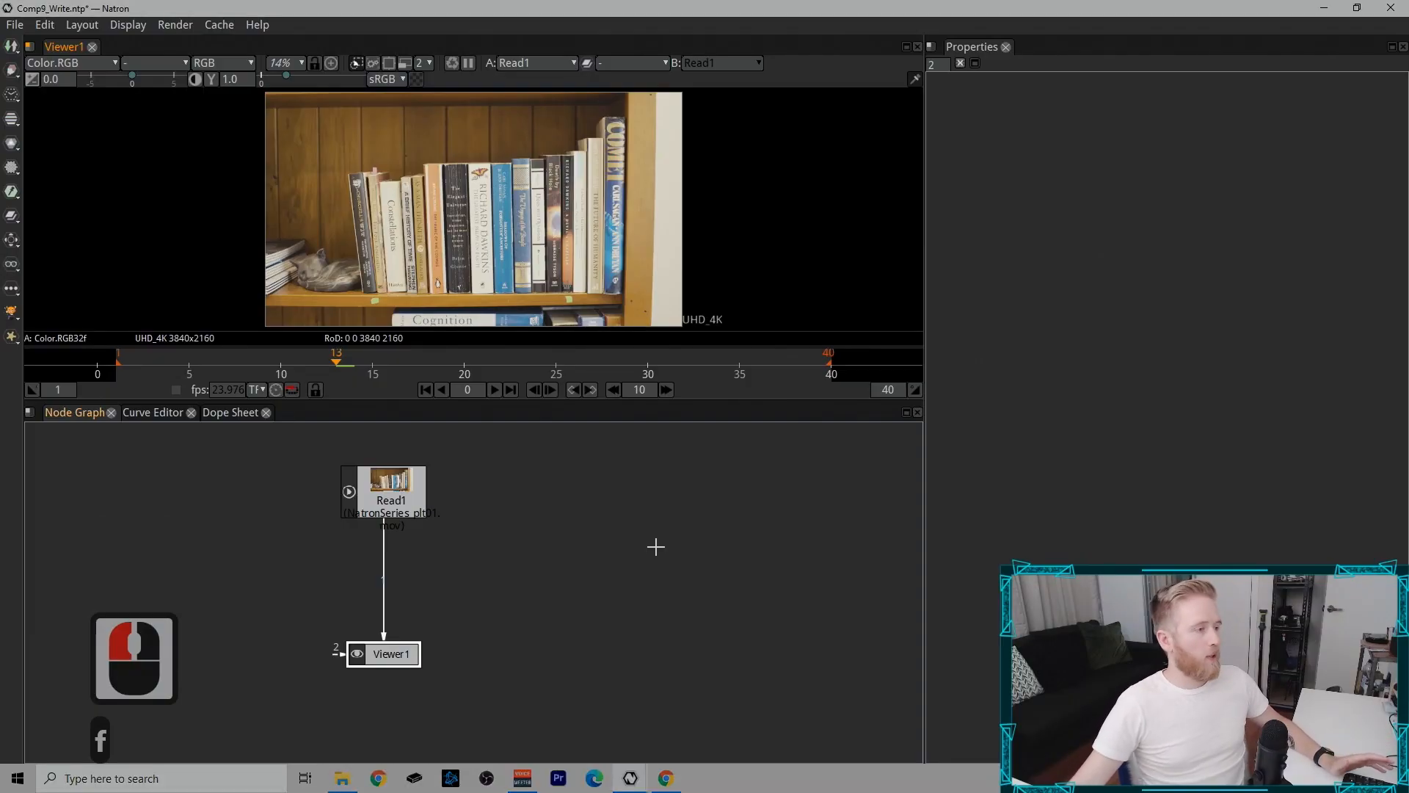
# Step: Spread the nodes apart in the node graph, placing Viewer1 to the lower left of Read1
pyautogui.moveTo(373, 672); pyautogui.dragTo(253, 687)
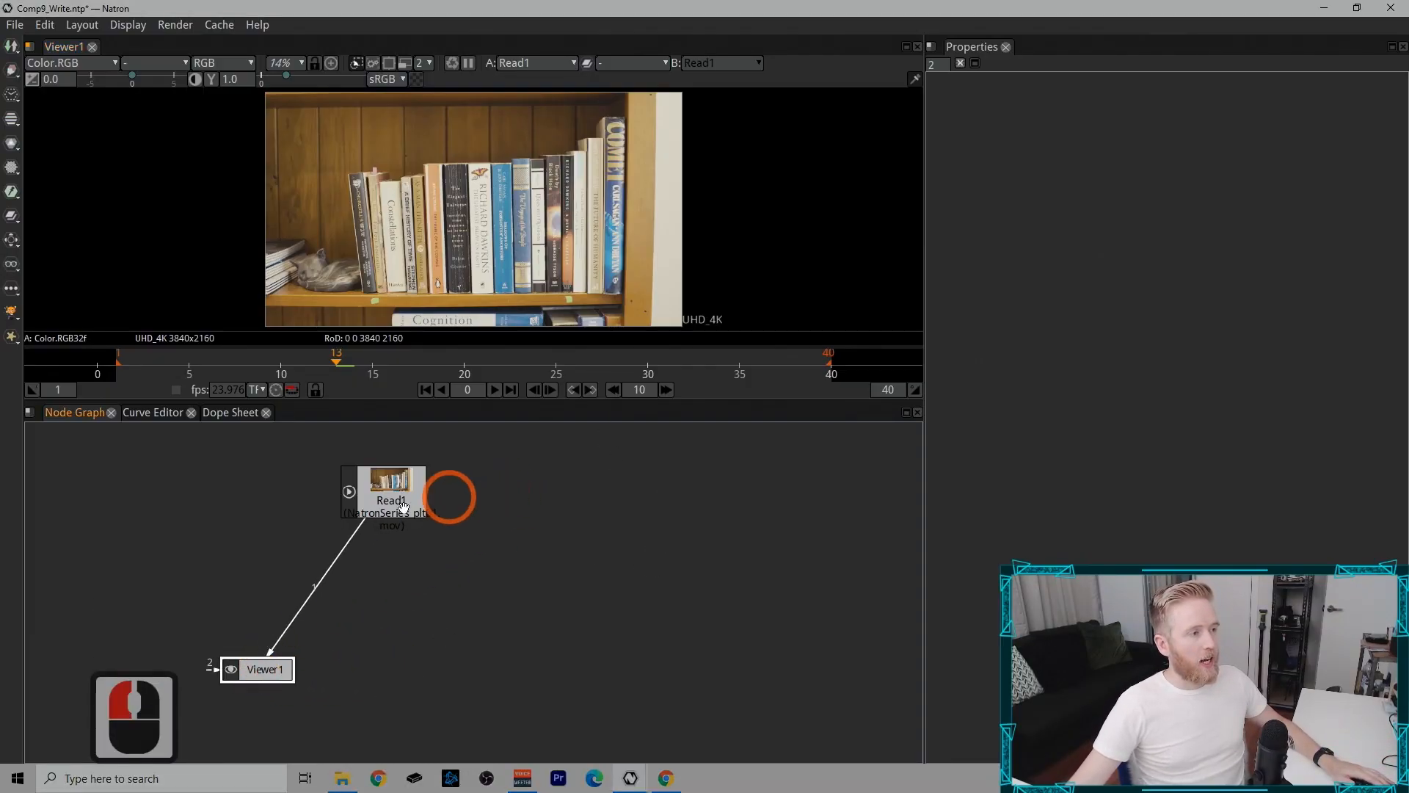
pyautogui.moveTo(412, 499); pyautogui.dragTo(536, 519)
pyautogui.moveTo(405, 471); pyautogui.dragTo(660, 572)
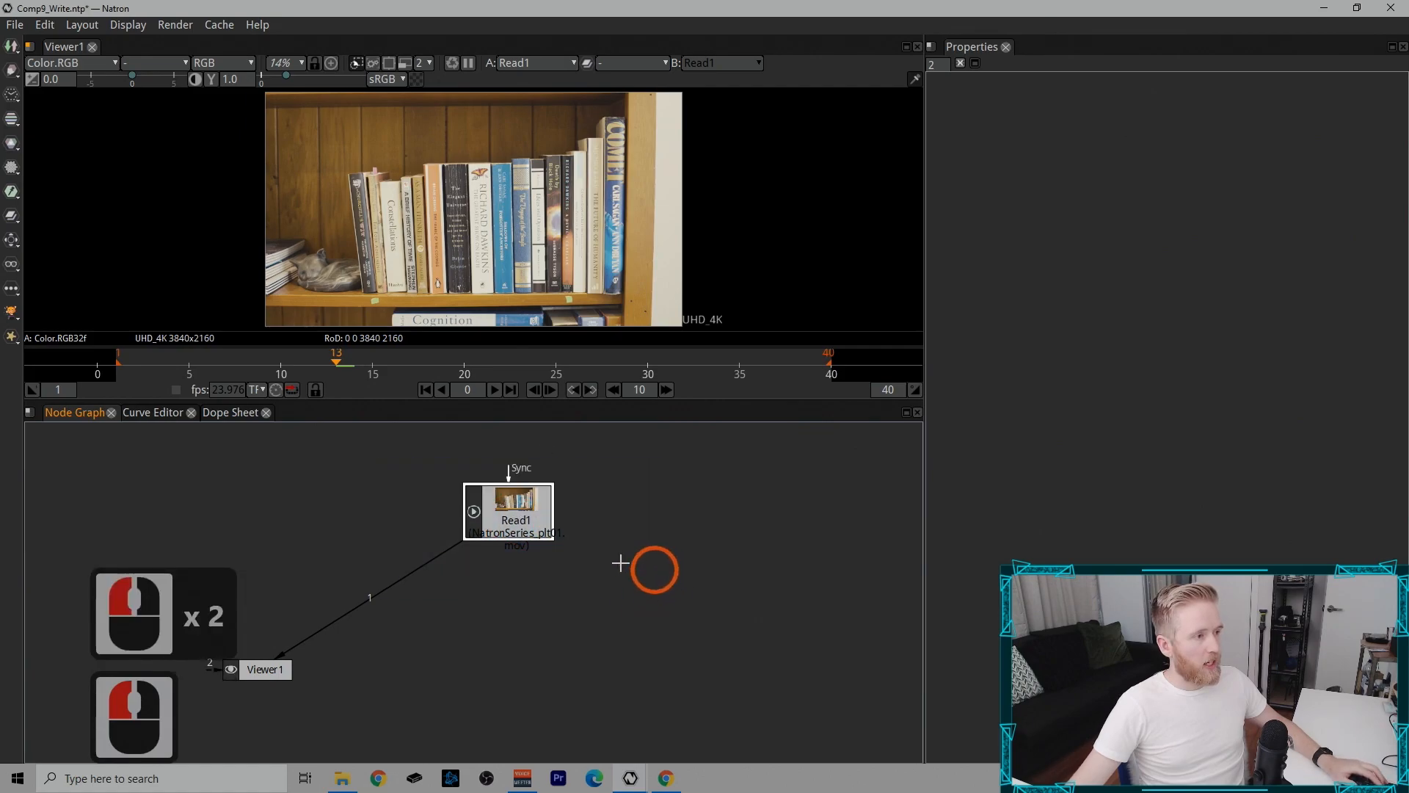
pyautogui.scroll(2, 531, 560)
pyautogui.moveTo(500, 583); pyautogui.dragTo(682, 522)
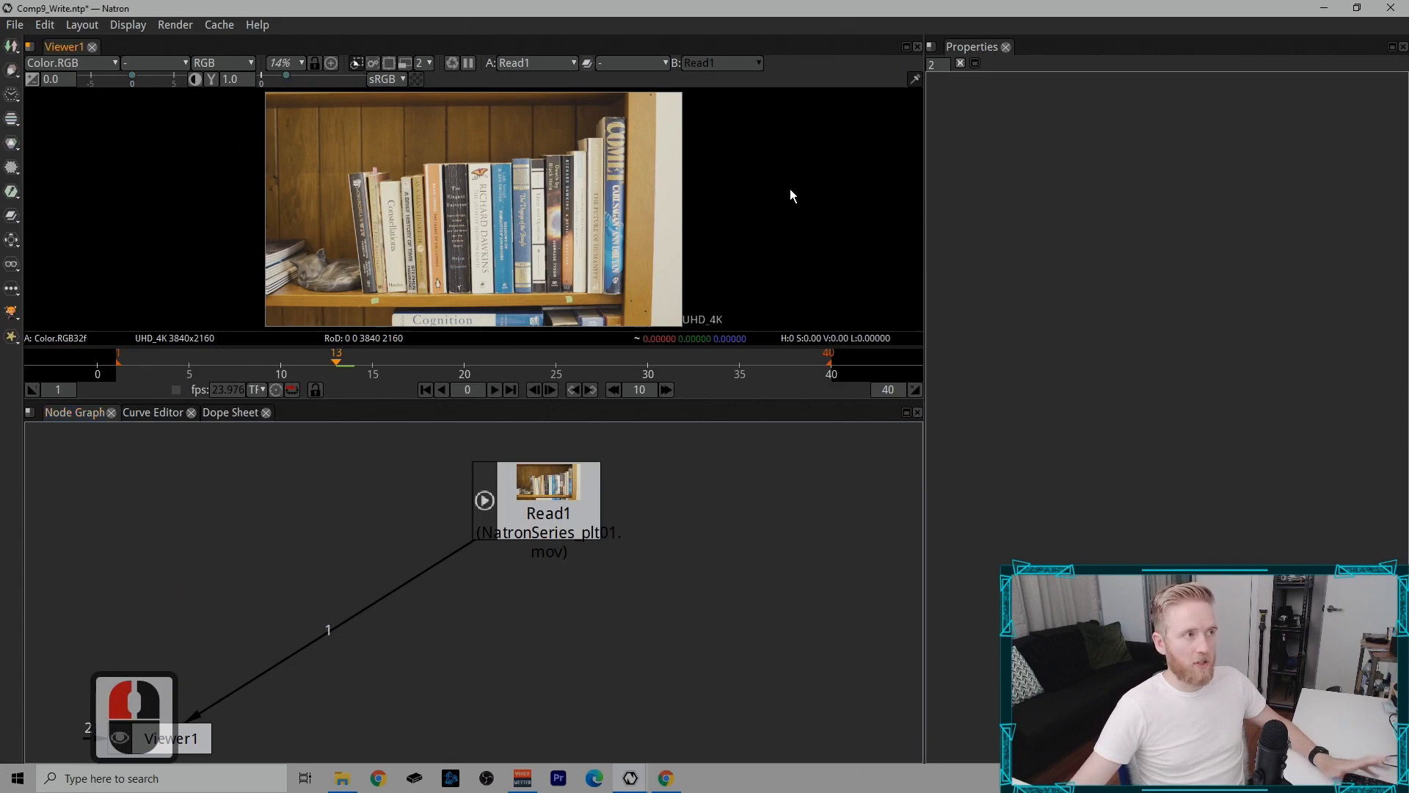
pyautogui.moveTo(586, 517); pyautogui.dragTo(625, 550)
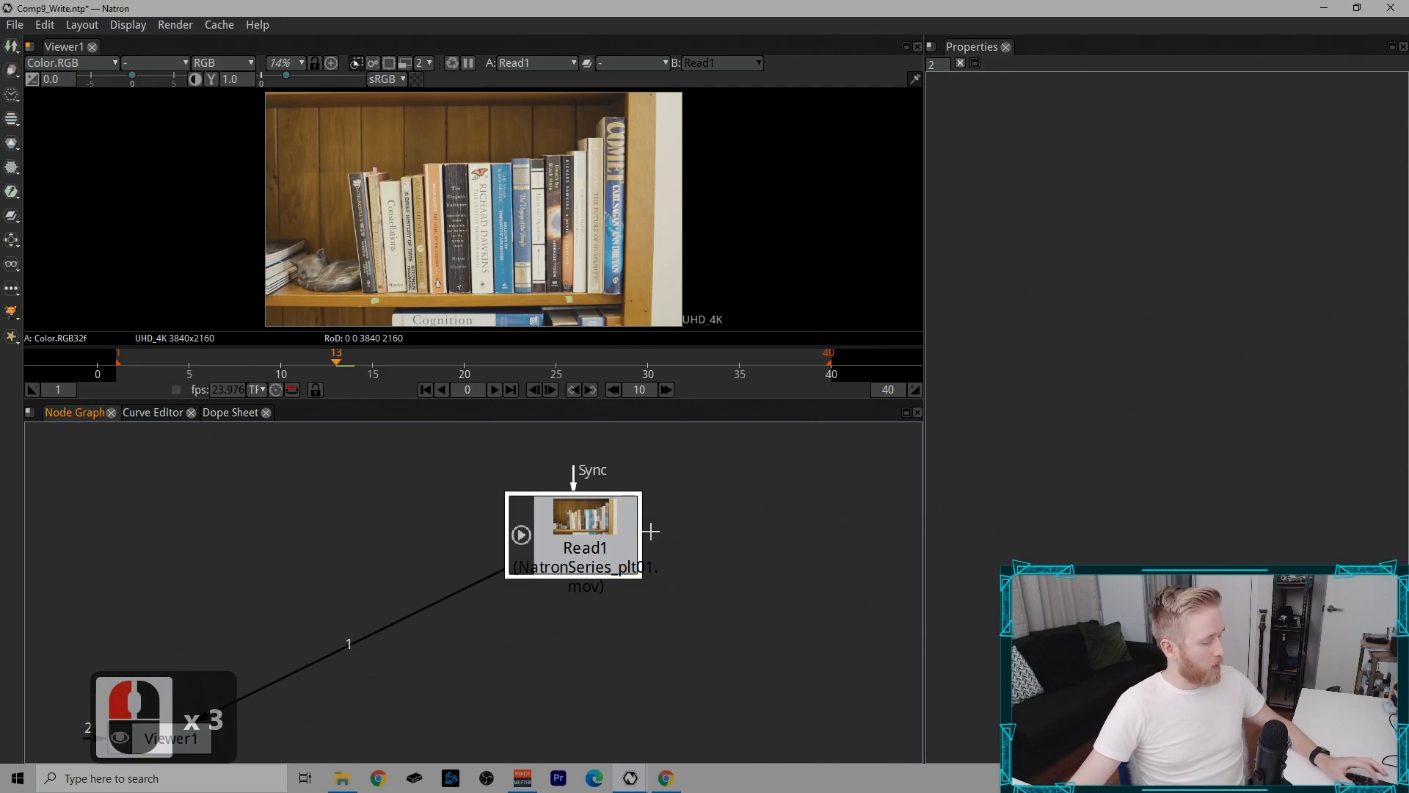
# Step: Add a Write node to Read1 and create a CovertWriteExample folder inside Example as its save location
pyautogui.press('w')
pyautogui.moveTo(563, 236); pyautogui.dragTo(485, 177)
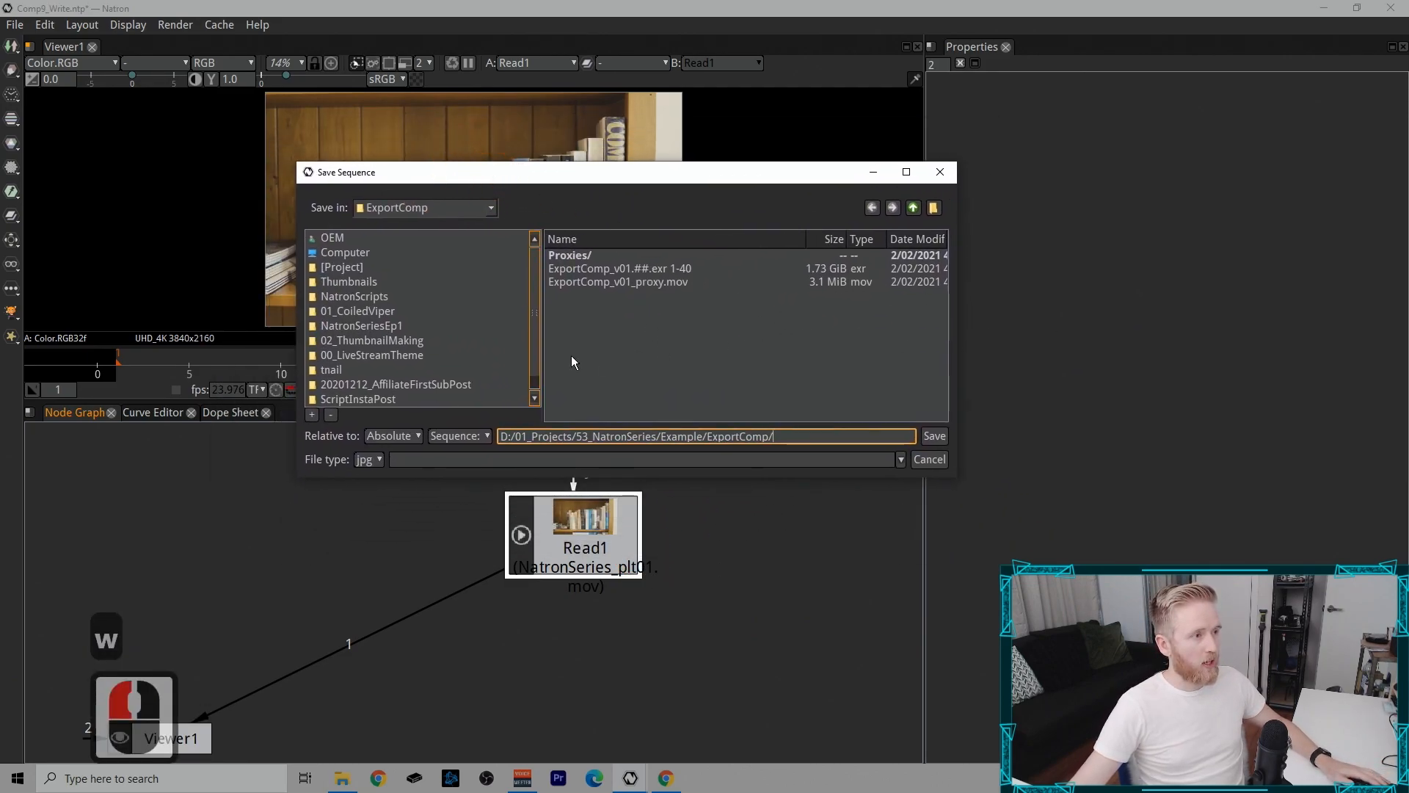
pyautogui.moveTo(708, 172); pyautogui.dragTo(723, 221)
pyautogui.click(928, 255)
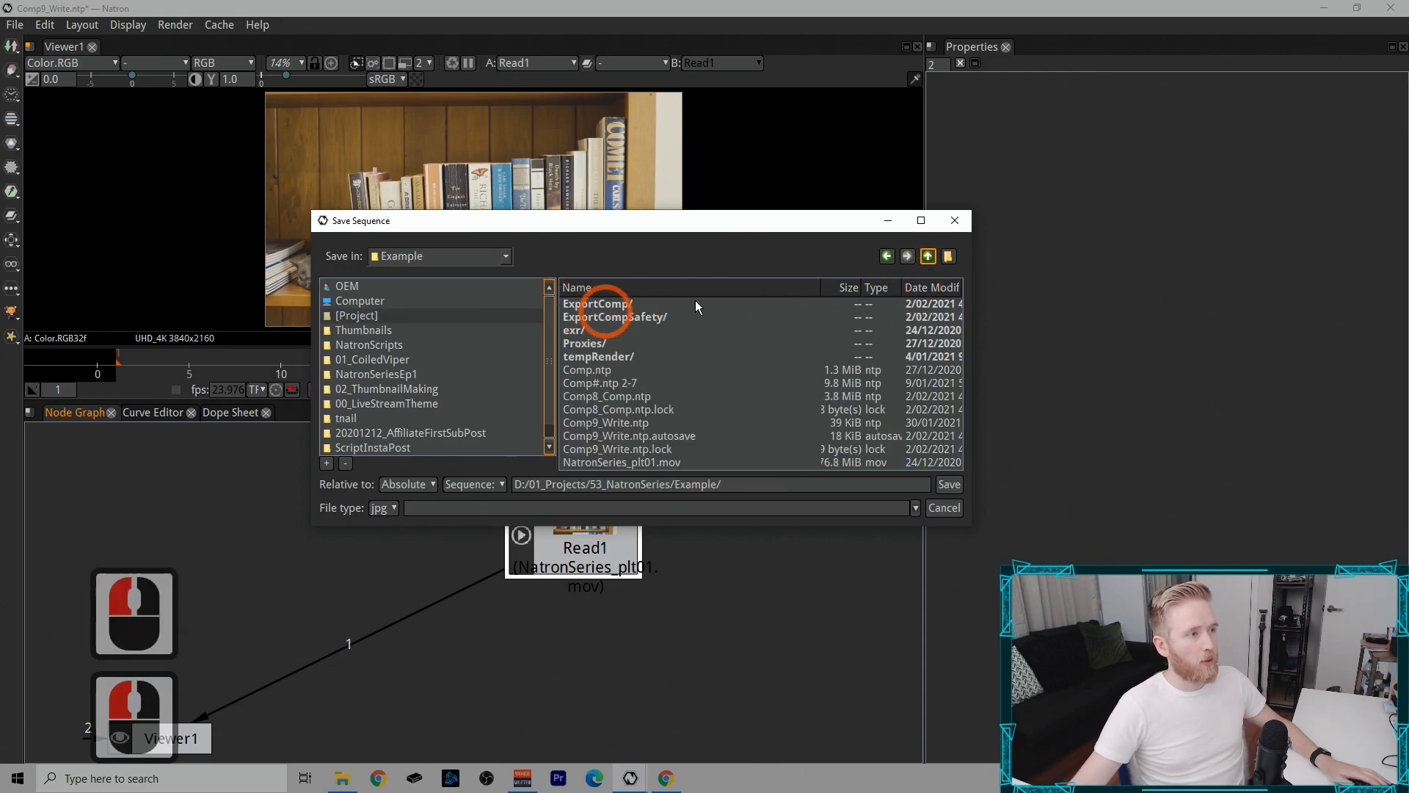
pyautogui.click(948, 256)
pyautogui.click(765, 370)
pyautogui.hotkey('ctrl', 'v')
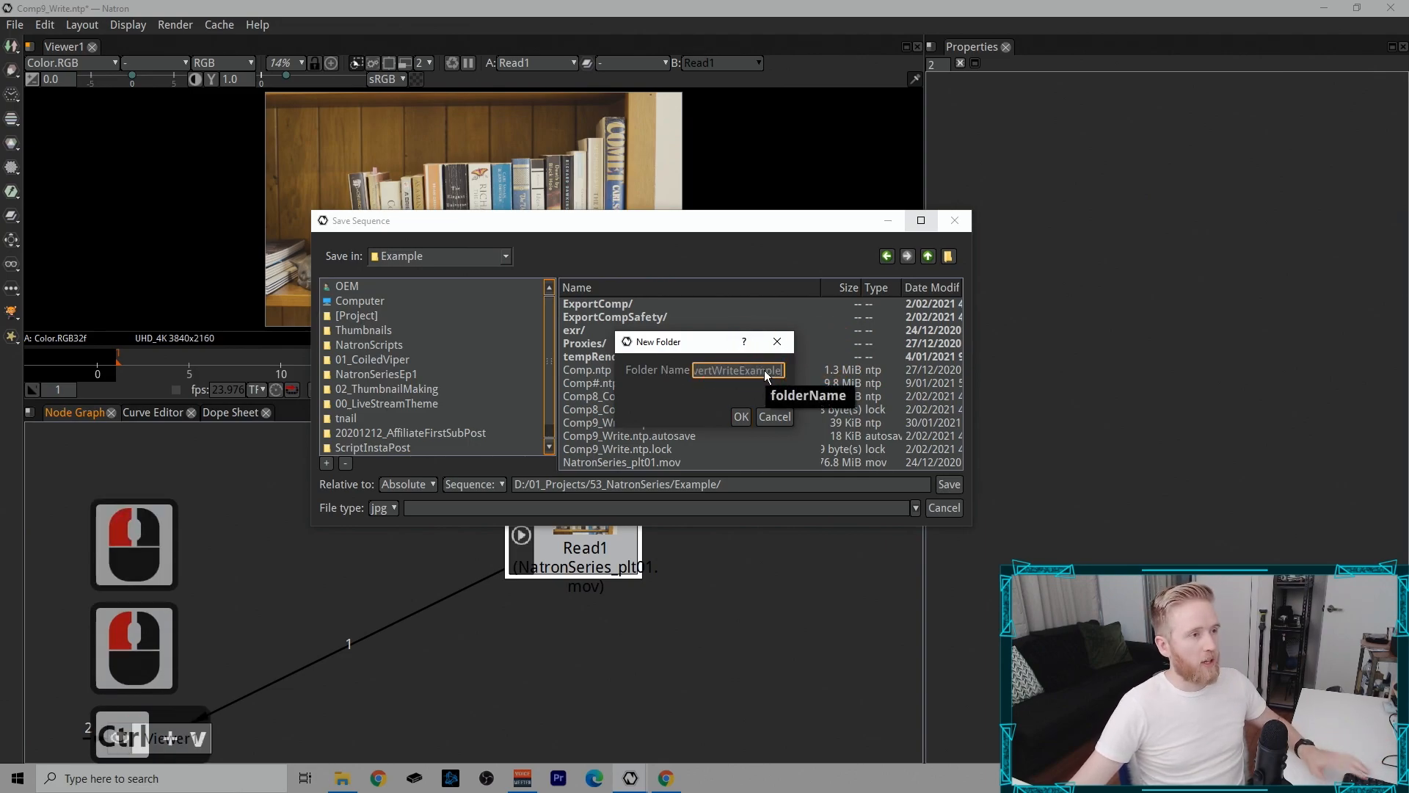
pyautogui.click(741, 417)
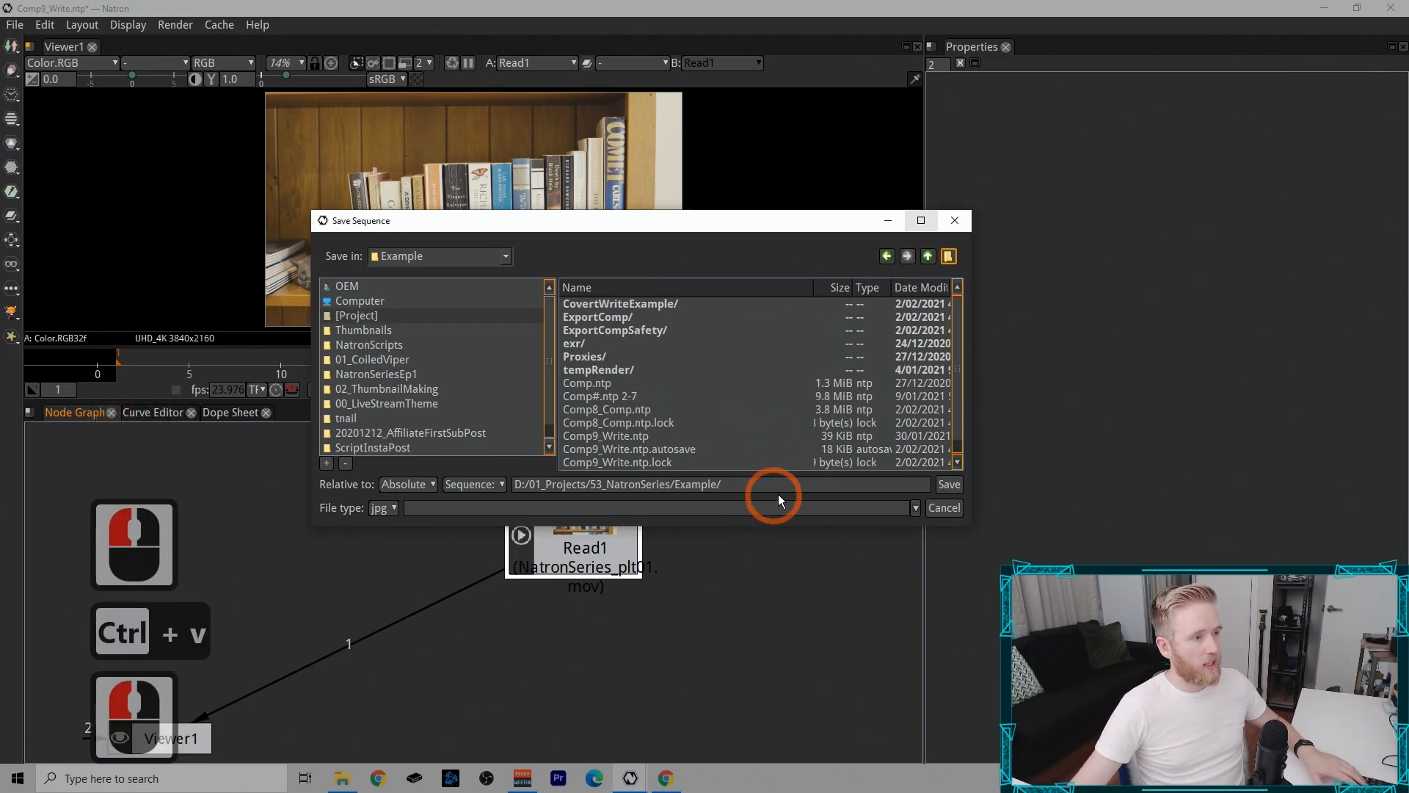
pyautogui.doubleClick(597, 304)
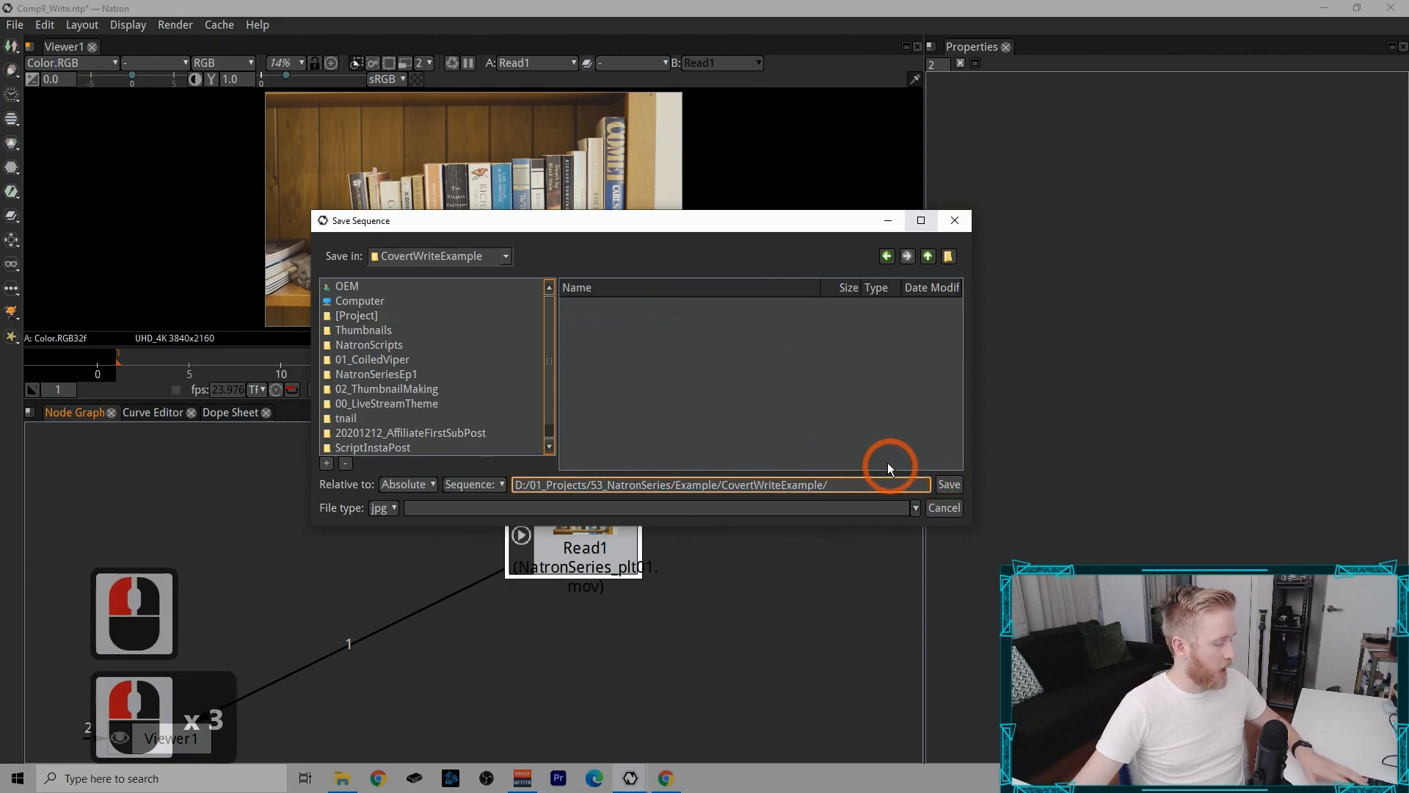
# Step: Name the output image sequence CovertWriteExample.##.exr
pyautogui.write('CovertWriteExample')
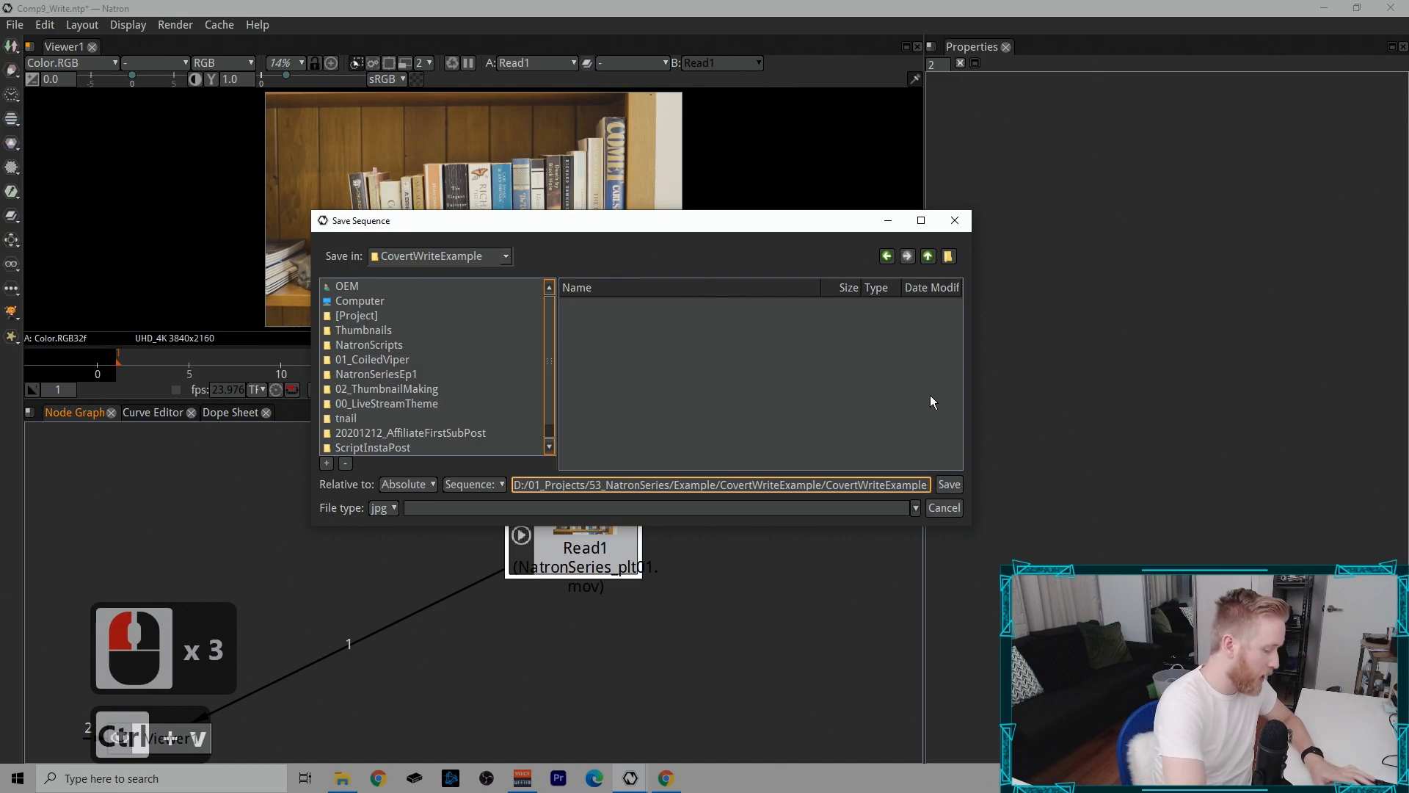
pyautogui.write('.')
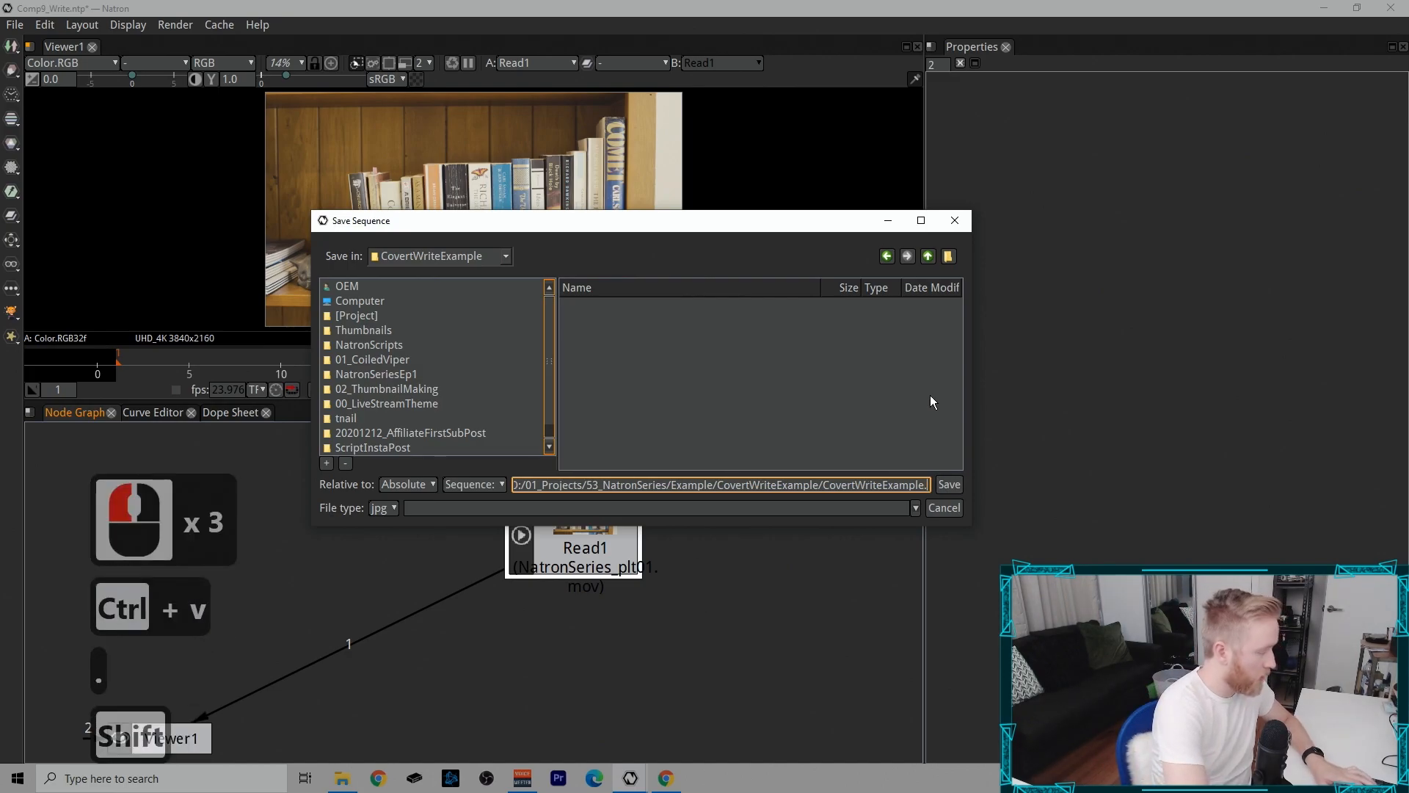
pyautogui.write('##.exr')
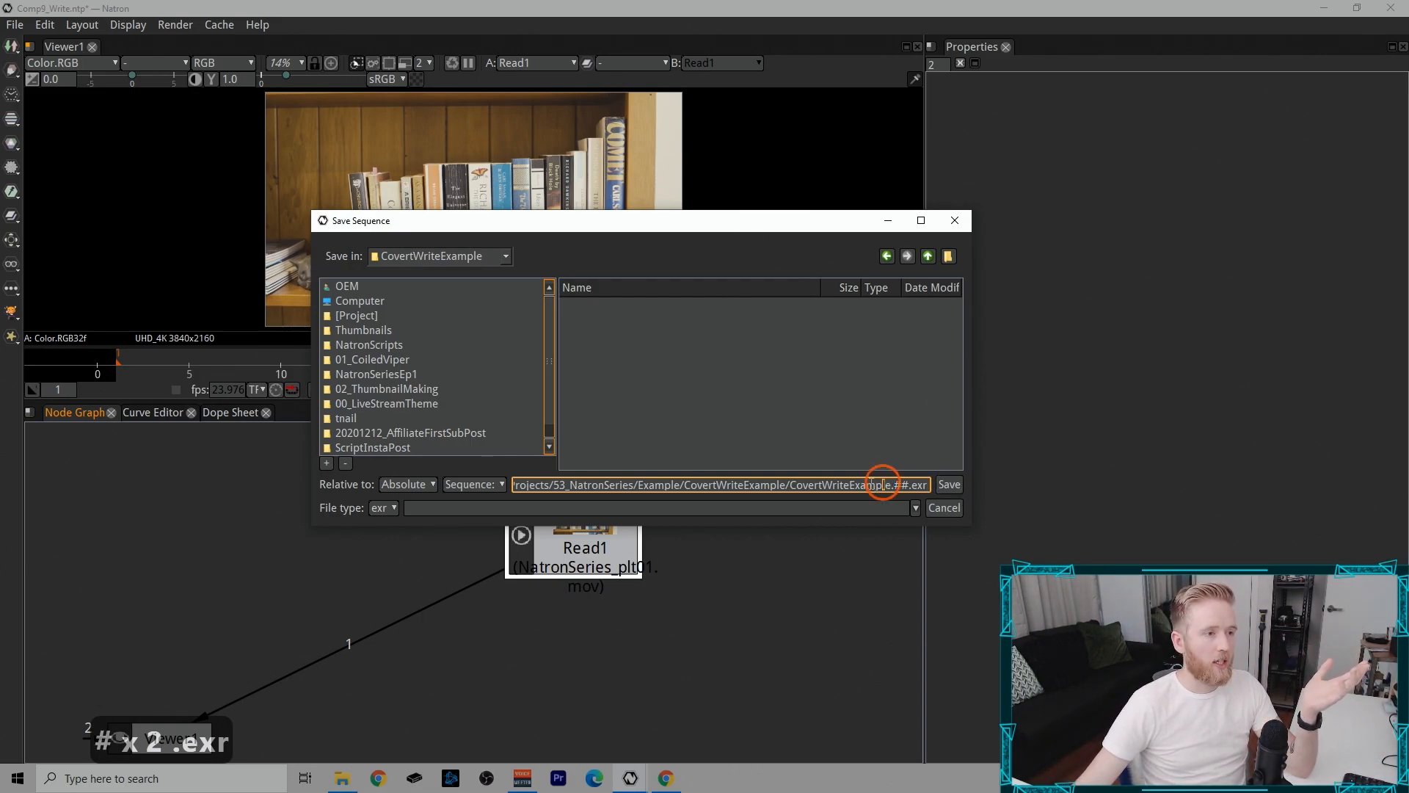
# Step: Replace the ## frame placeholder in the sequence file name with %02d
pyautogui.doubleClick(901, 485)
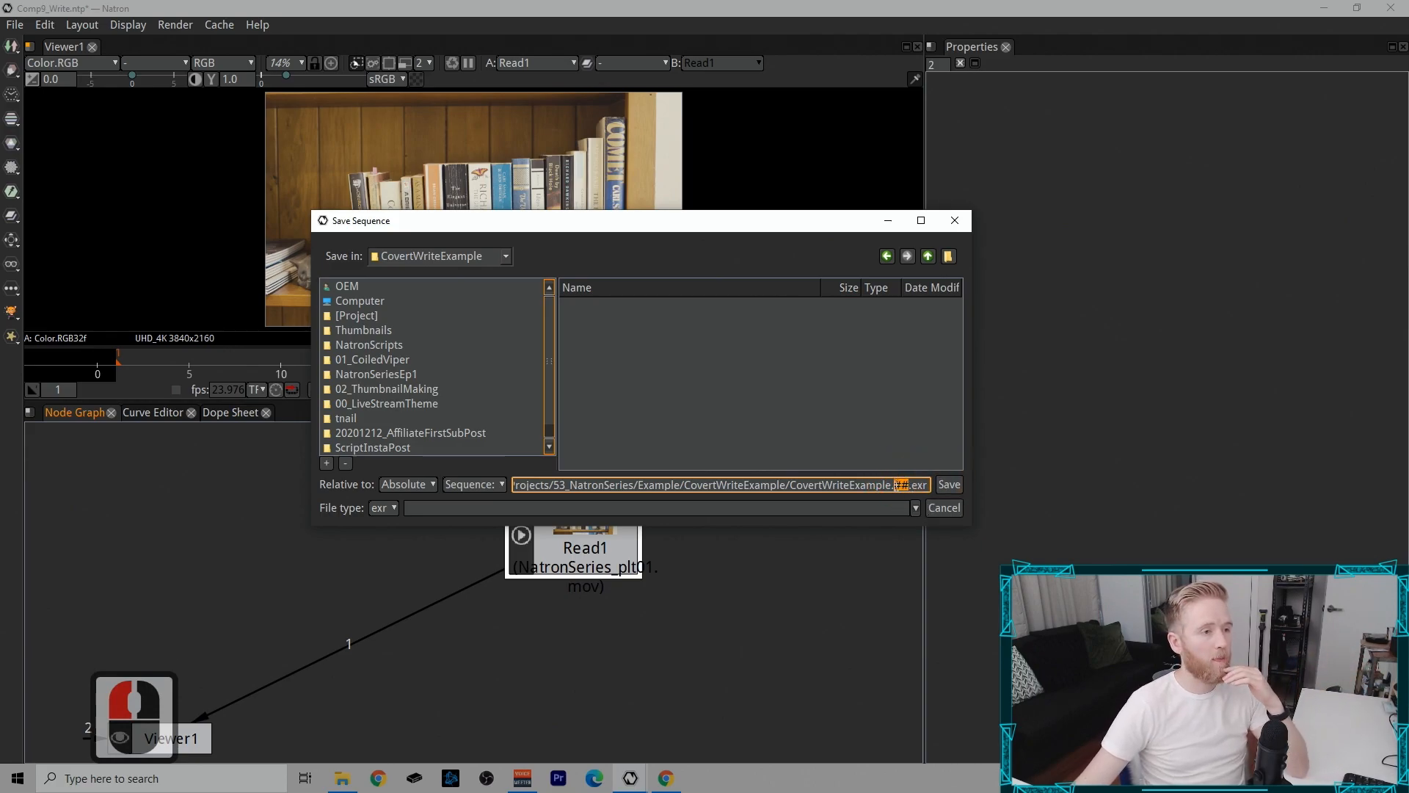
pyautogui.doubleClick(917, 485)
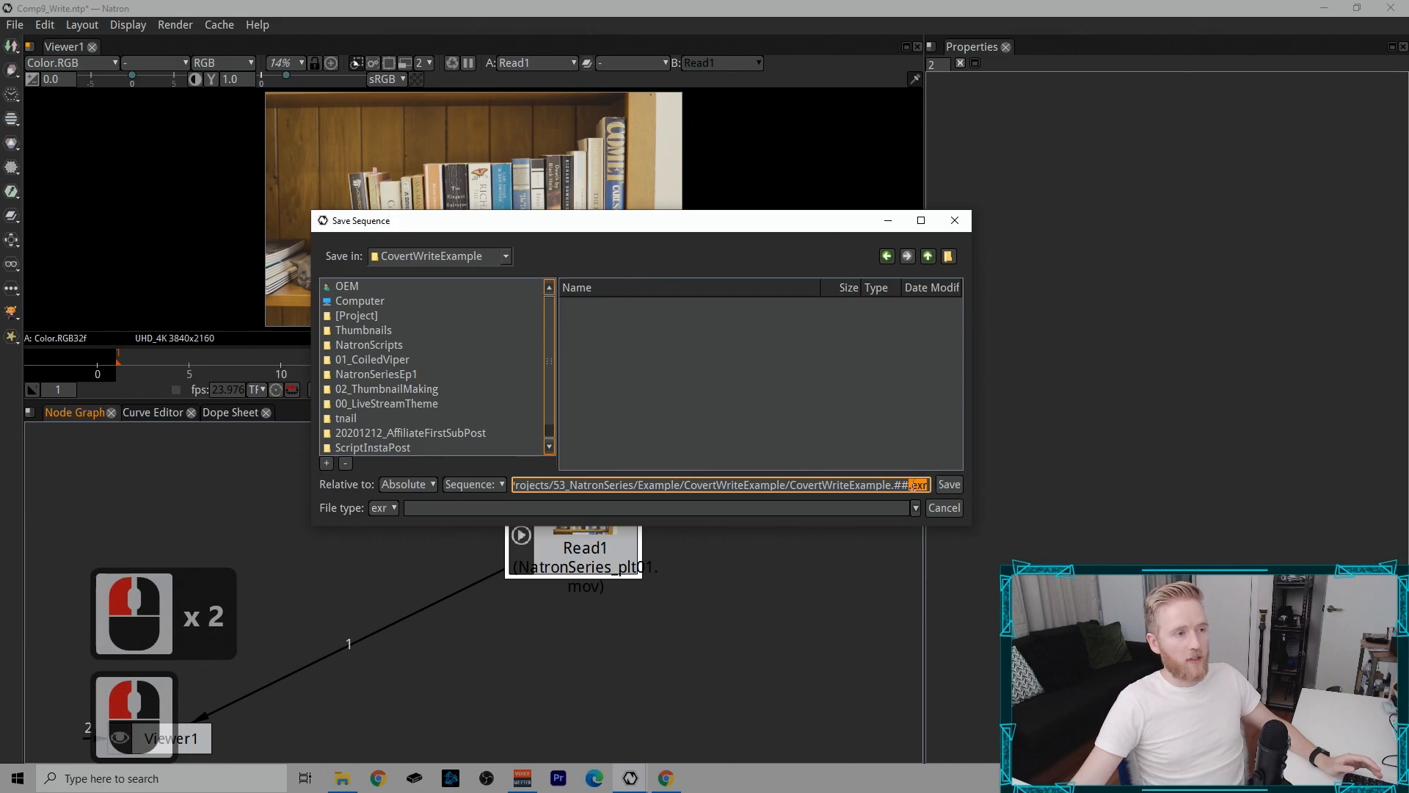
pyautogui.click(914, 482)
pyautogui.moveTo(895, 484); pyautogui.dragTo(908, 480)
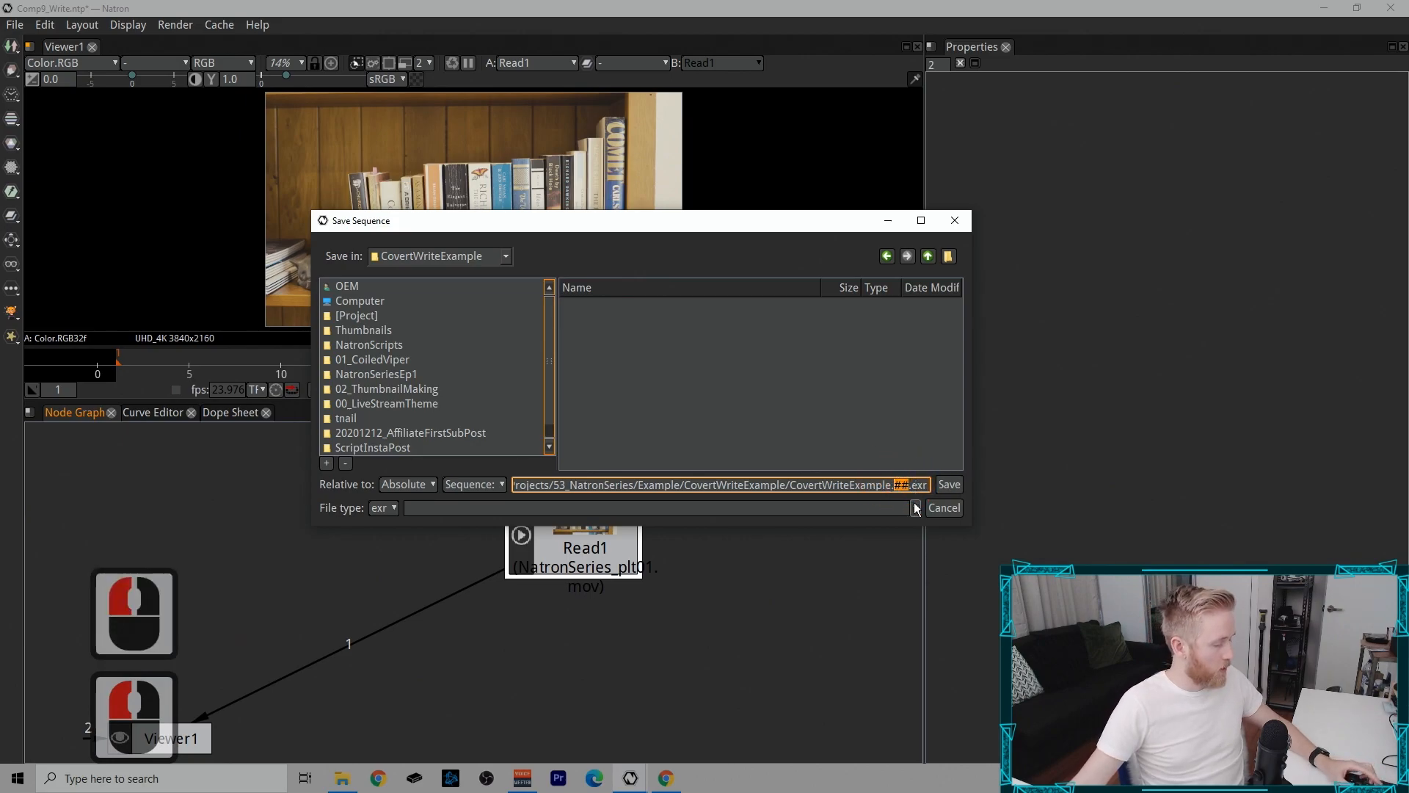
pyautogui.write('%')
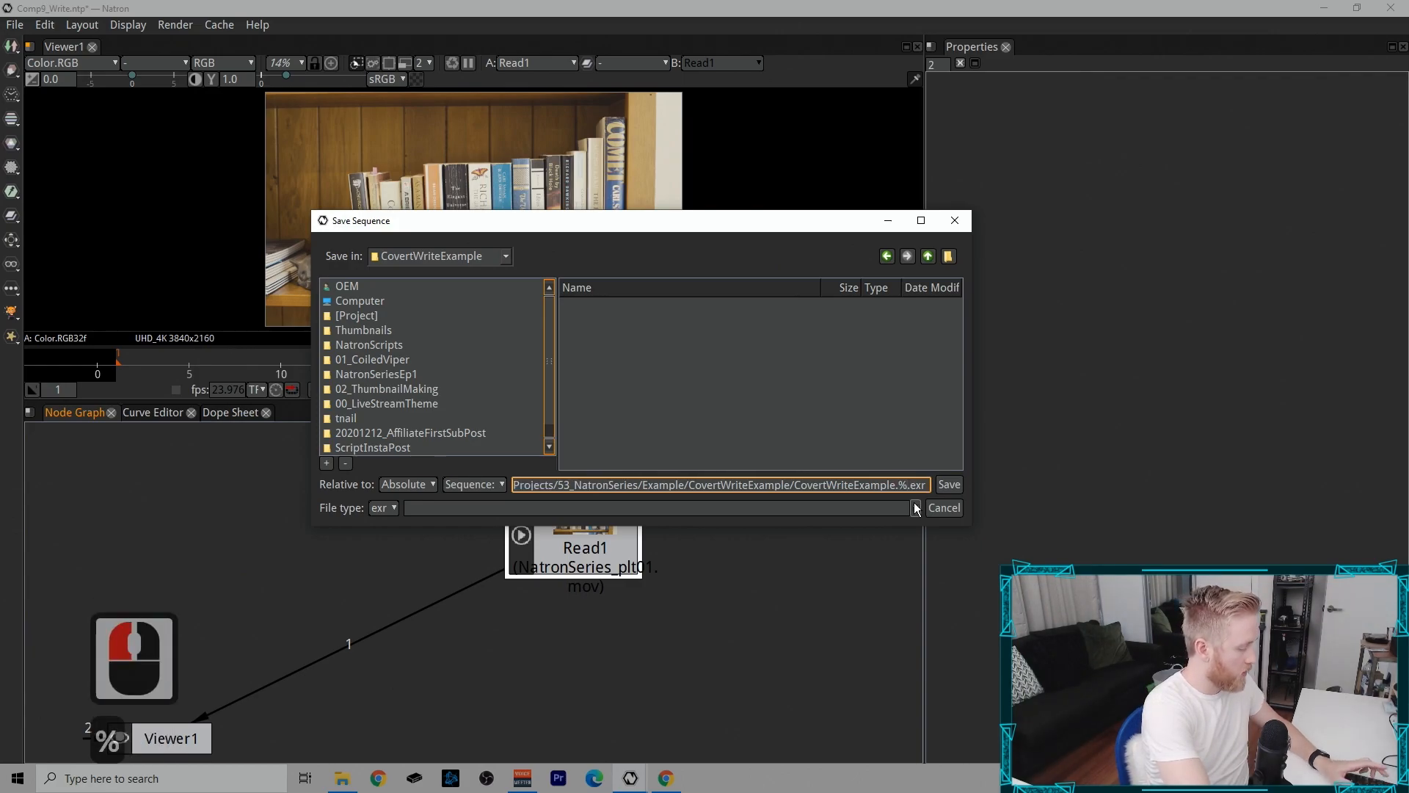
pyautogui.write('02d')
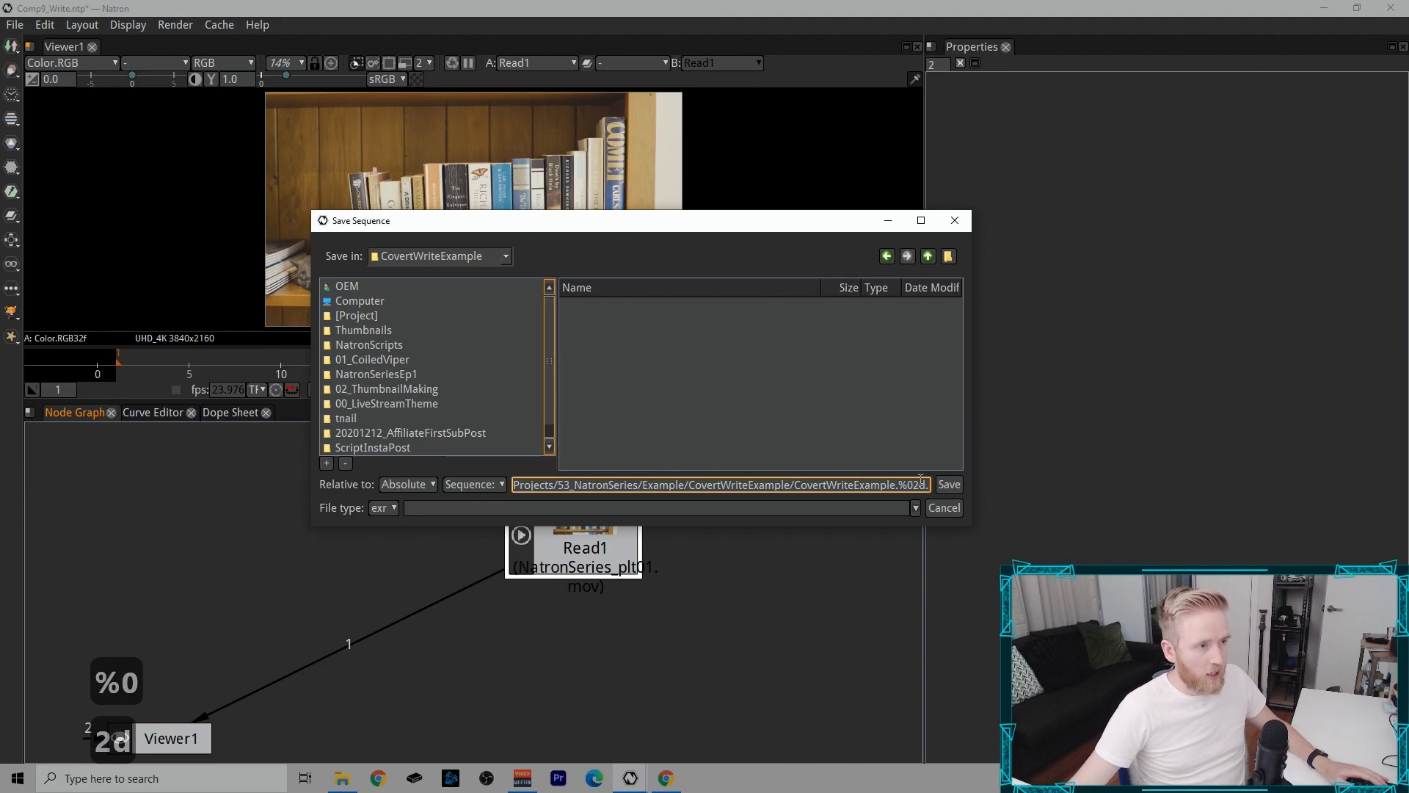
# Step: Change the frame placeholder in the sequence file name back to ##, keeping the exr extension
pyautogui.doubleClick(919, 484)
pyautogui.moveTo(898, 484); pyautogui.dragTo(928, 485)
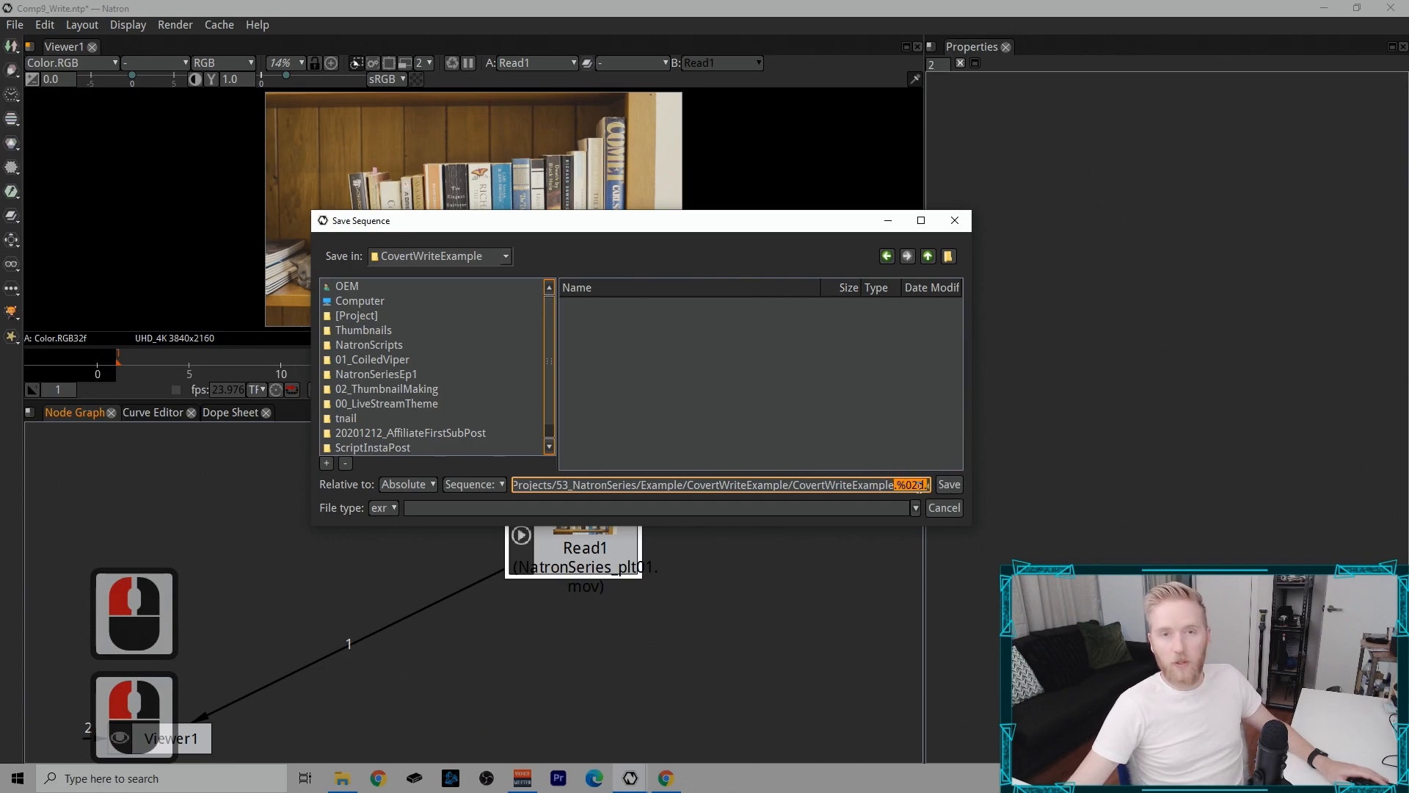
pyautogui.moveTo(928, 487); pyautogui.dragTo(899, 485)
pyautogui.moveTo(899, 486); pyautogui.dragTo(926, 485)
pyautogui.write('##.ex')
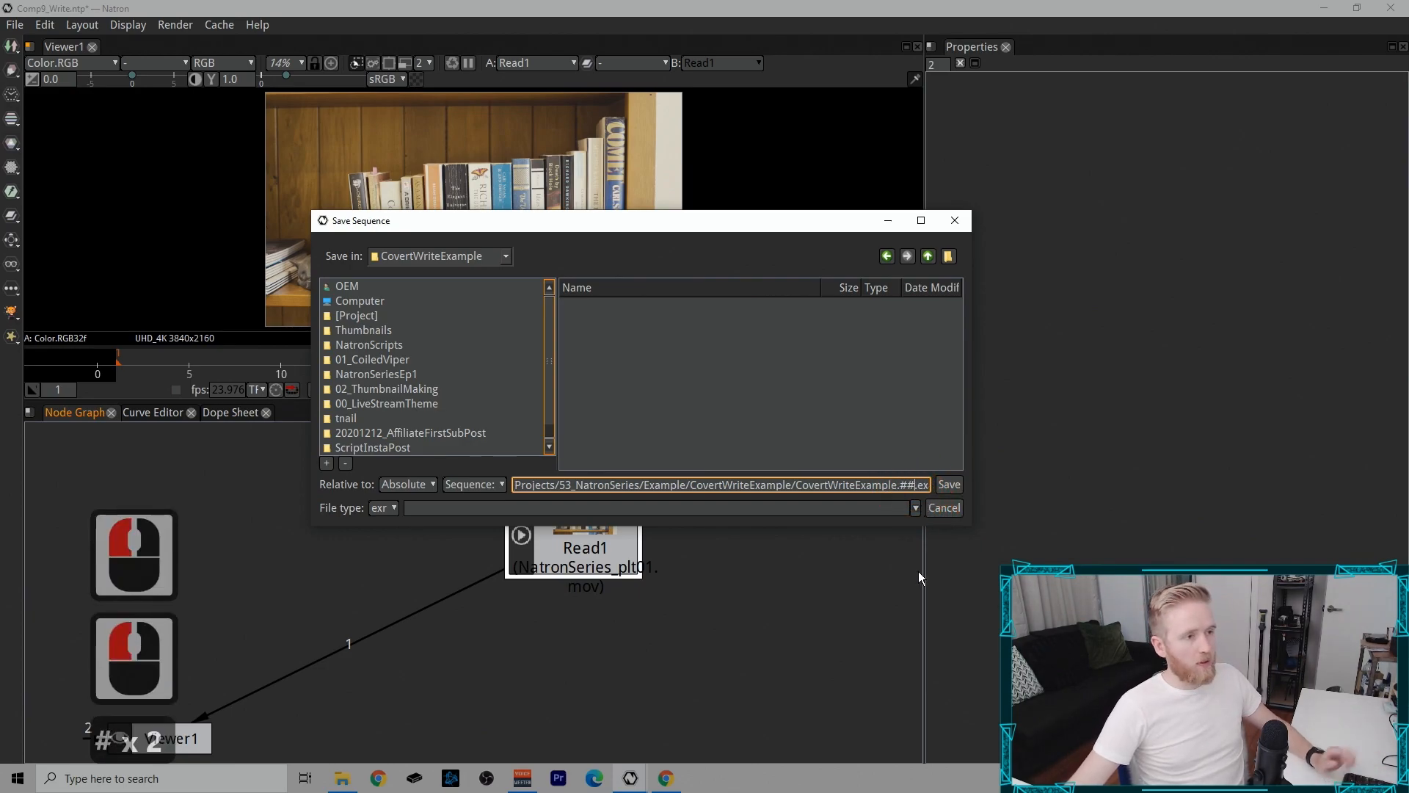
# Step: Confirm the sequence file to create the Write node below Read1, and select the new node
pyautogui.click(947, 485)
pyautogui.moveTo(709, 637); pyautogui.dragTo(557, 692)
pyautogui.moveTo(679, 575); pyautogui.dragTo(623, 459)
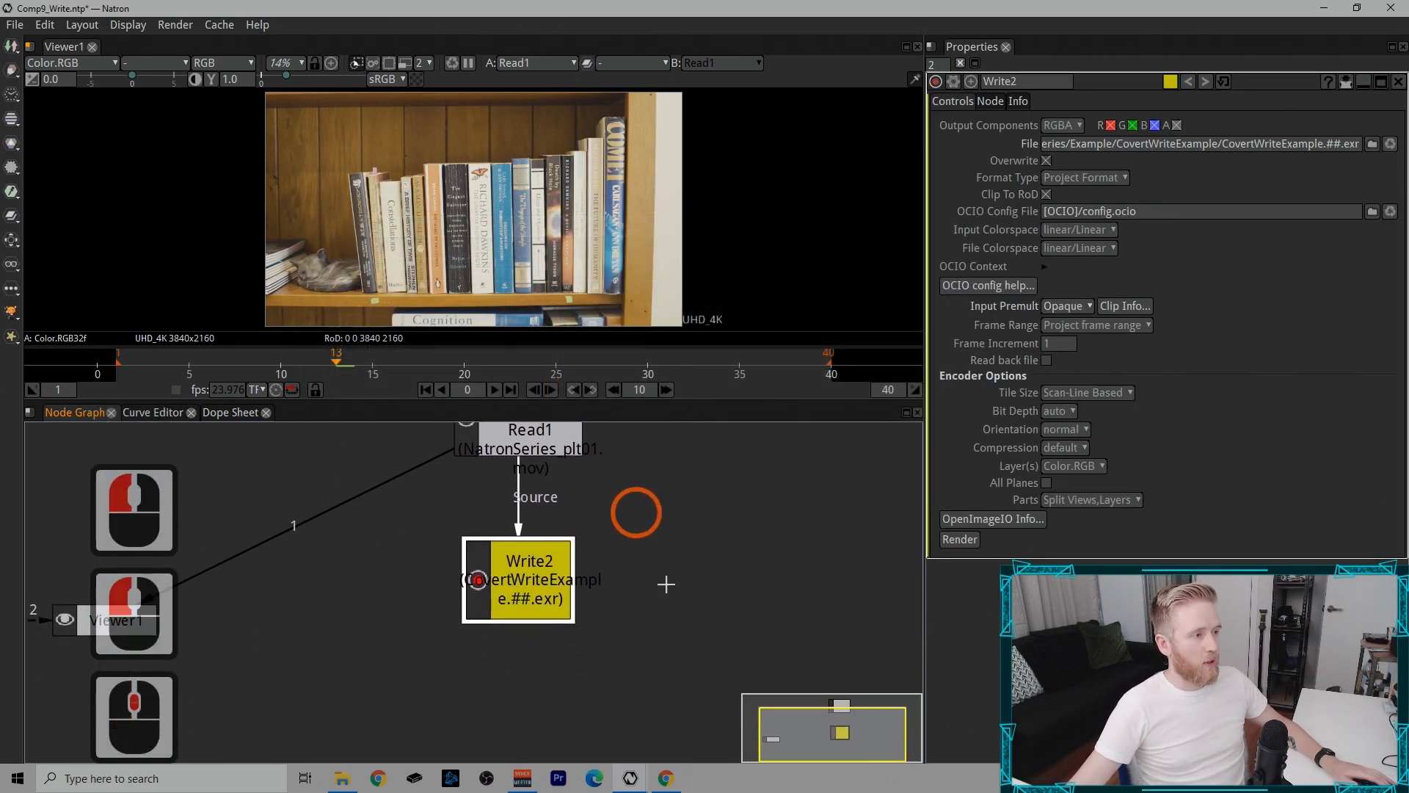
pyautogui.click(13, 24)
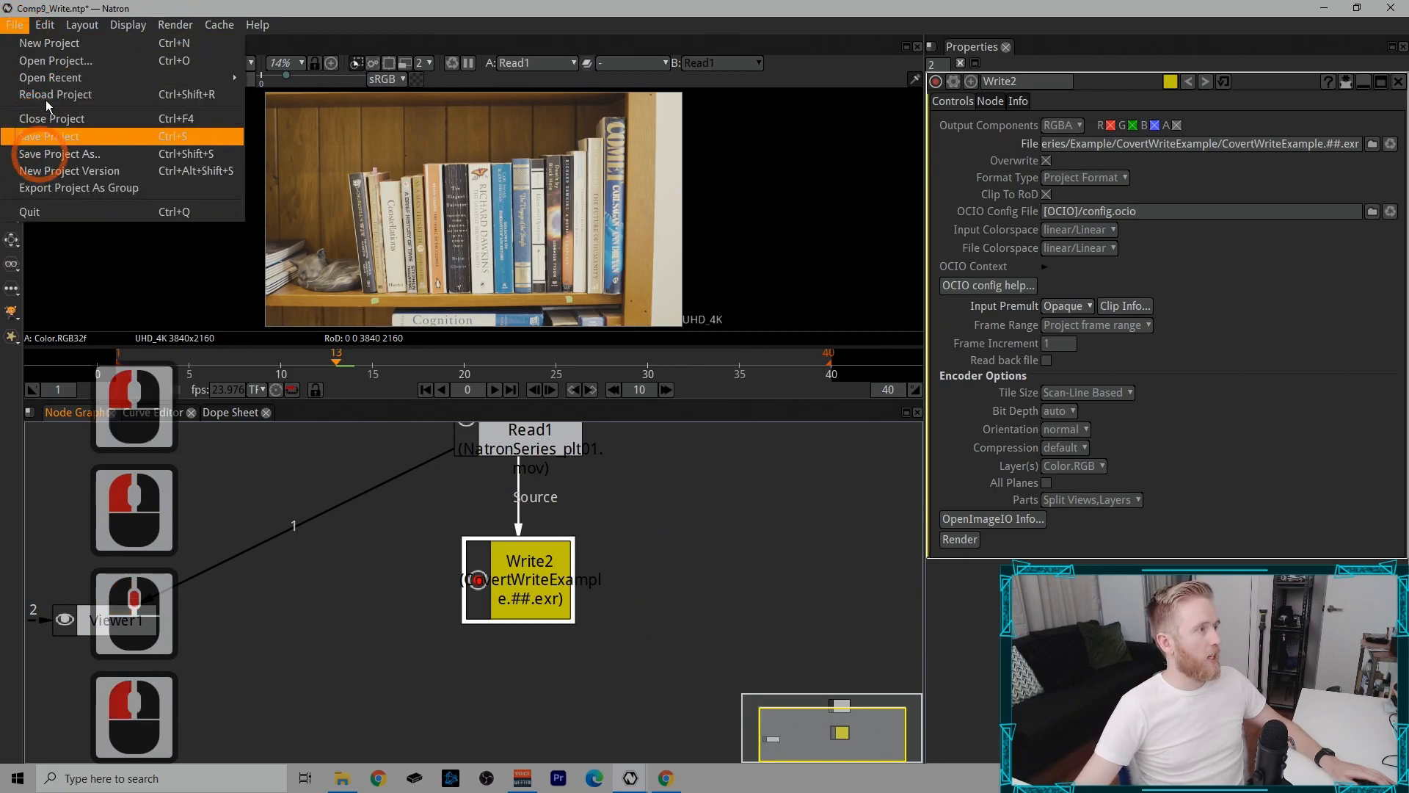
pyautogui.click(588, 534)
pyautogui.scroll(-3, 618, 565)
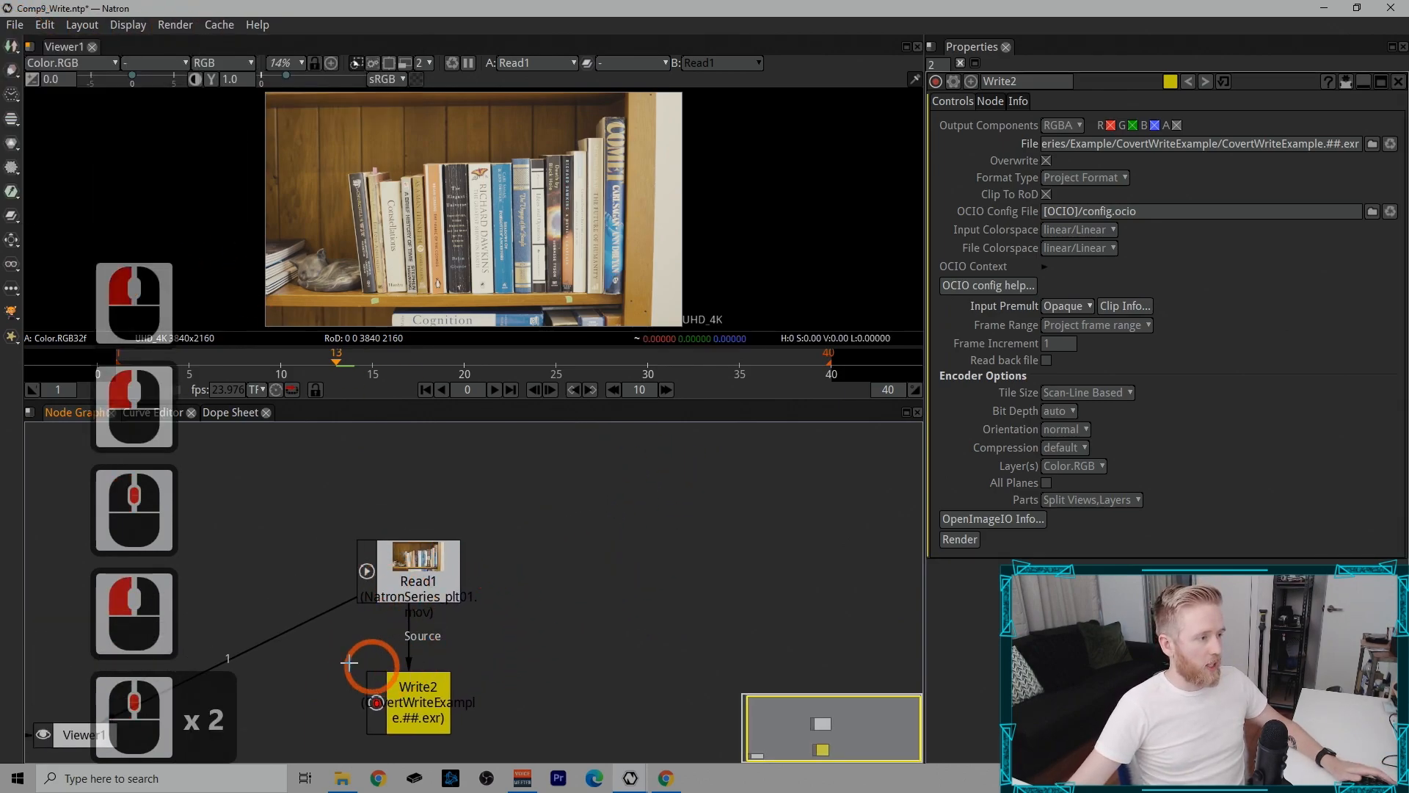
pyautogui.moveTo(320, 635); pyautogui.dragTo(547, 750)
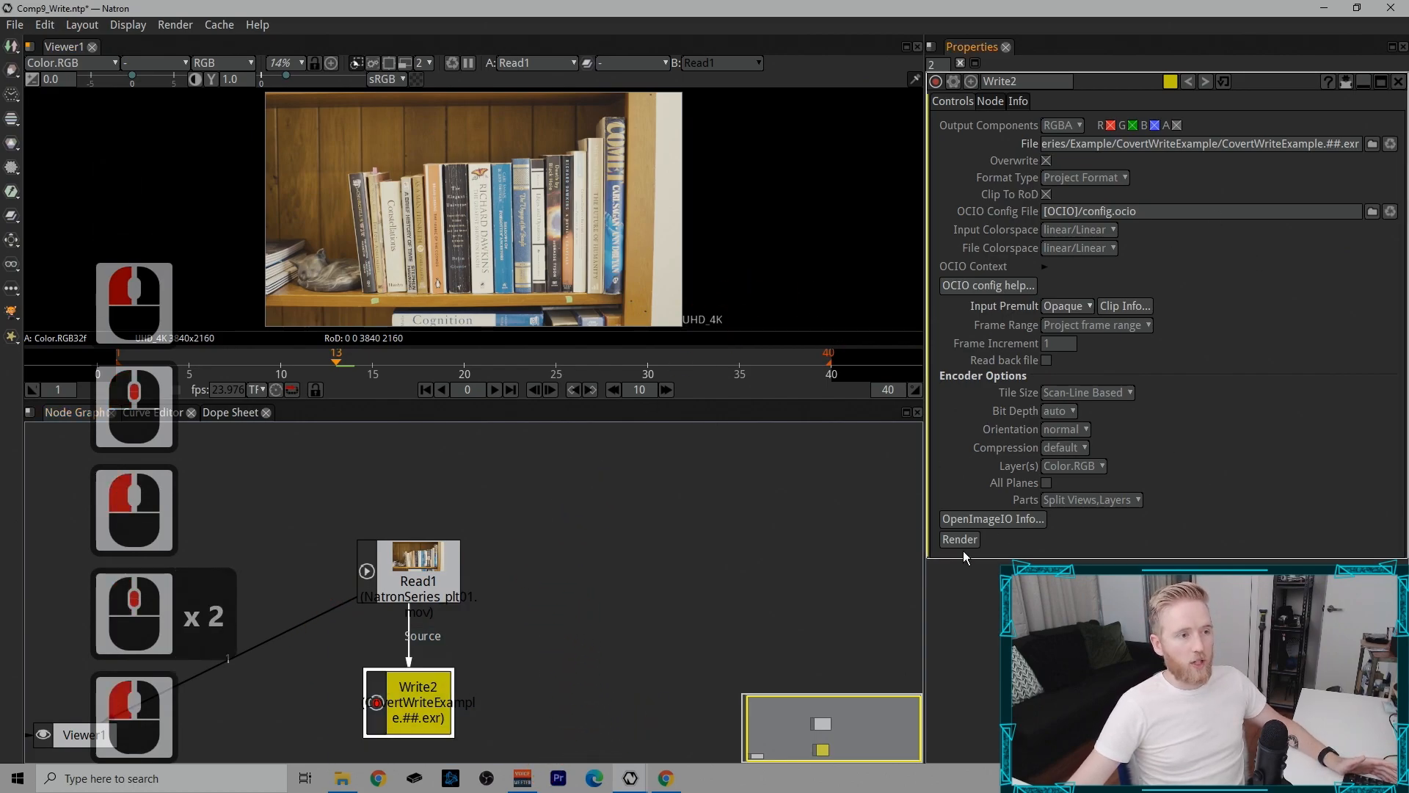
pyautogui.moveTo(509, 631); pyautogui.dragTo(570, 581)
# Step: Set the Write node's output components to RGB
pyautogui.moveTo(1045, 145); pyautogui.dragTo(1386, 168)
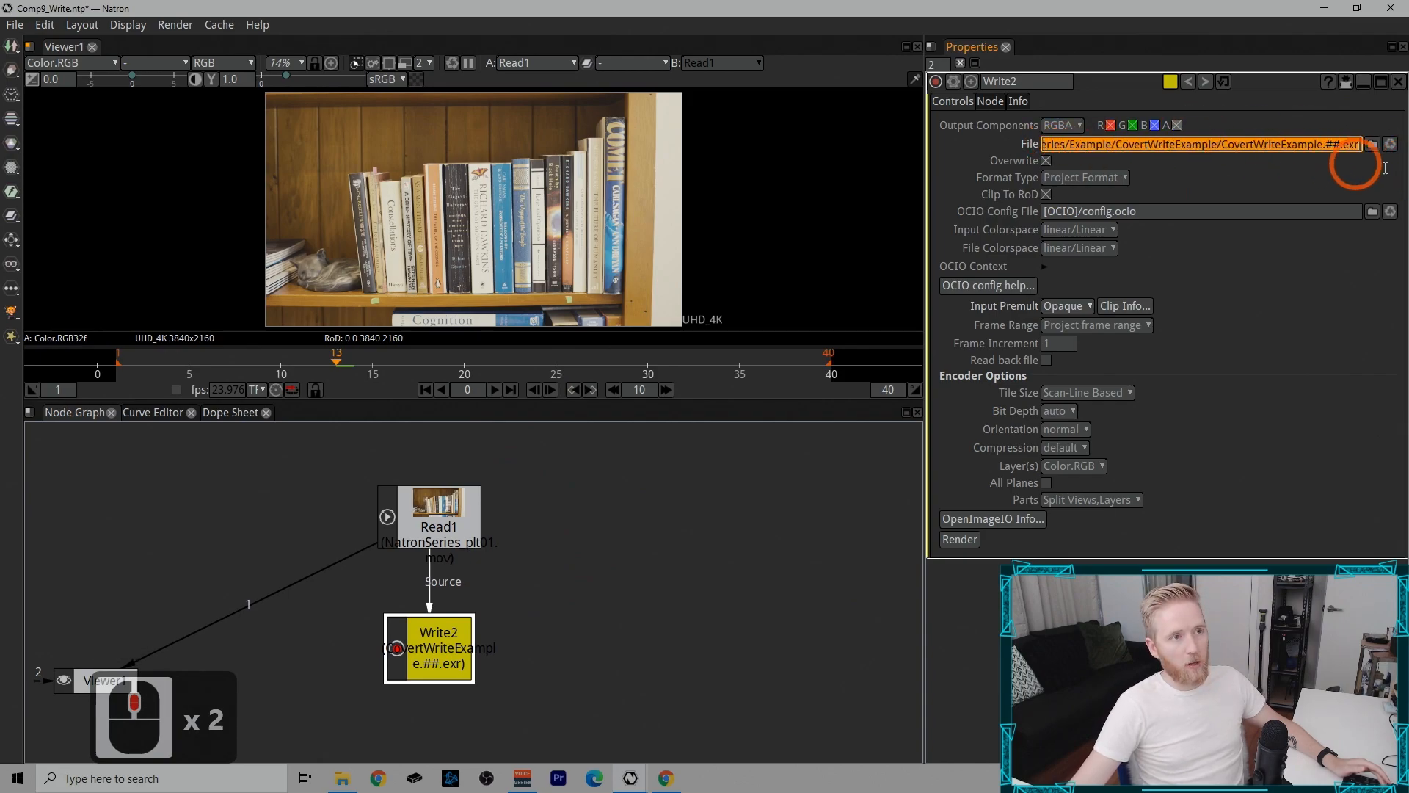
pyautogui.click(1039, 133)
pyautogui.click(1067, 130)
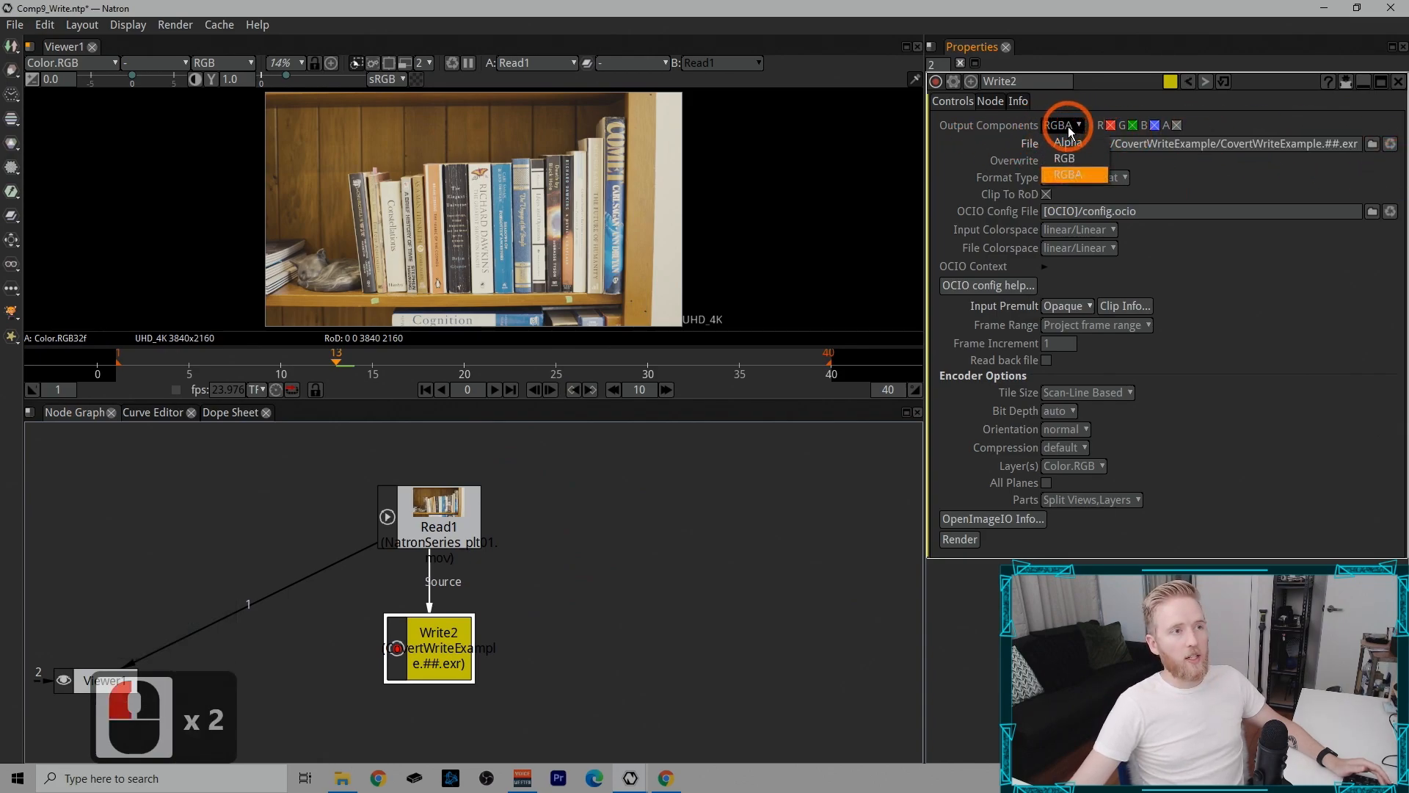
pyautogui.click(1081, 157)
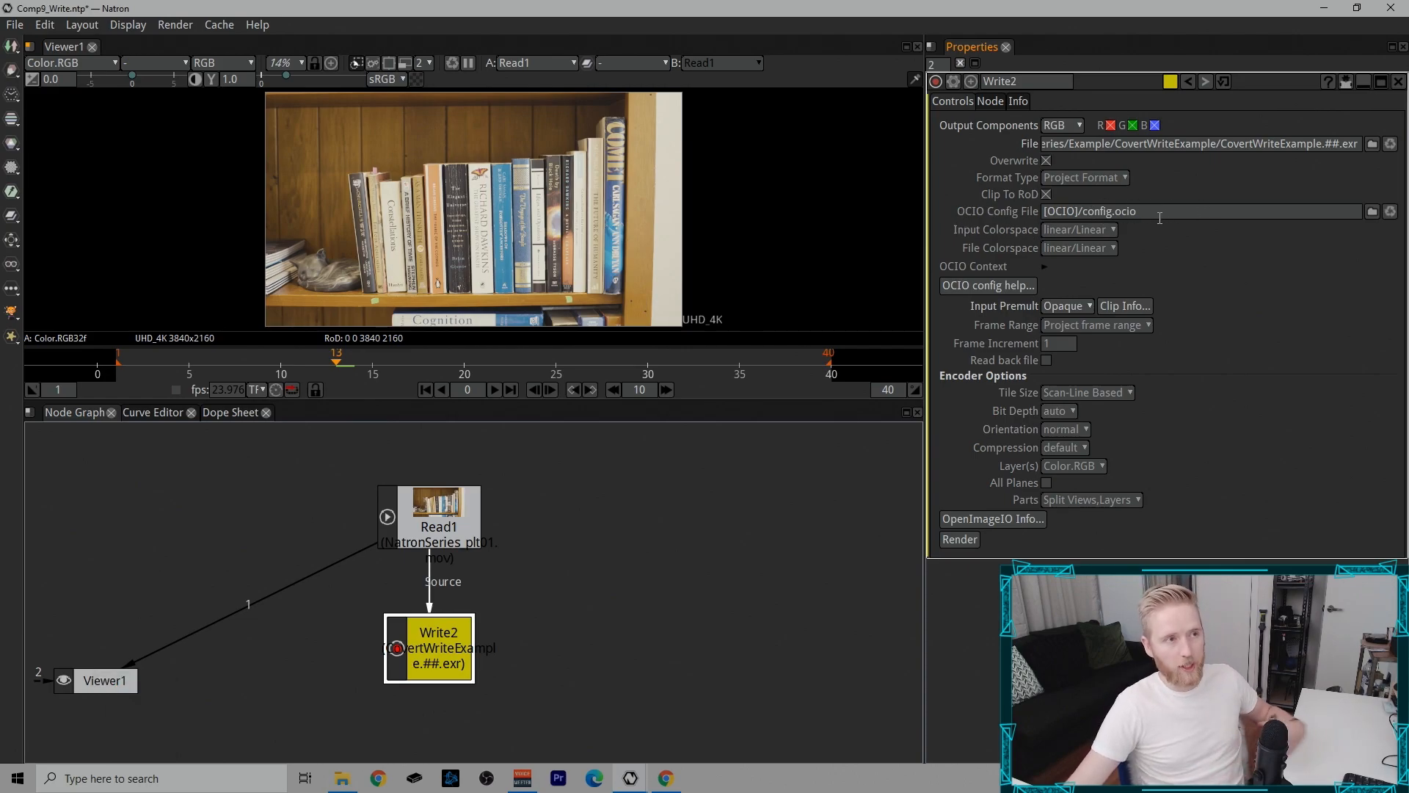
# Step: Examine the Write node's OCIO config file and its frame range options
pyautogui.moveTo(1156, 211); pyautogui.dragTo(996, 215)
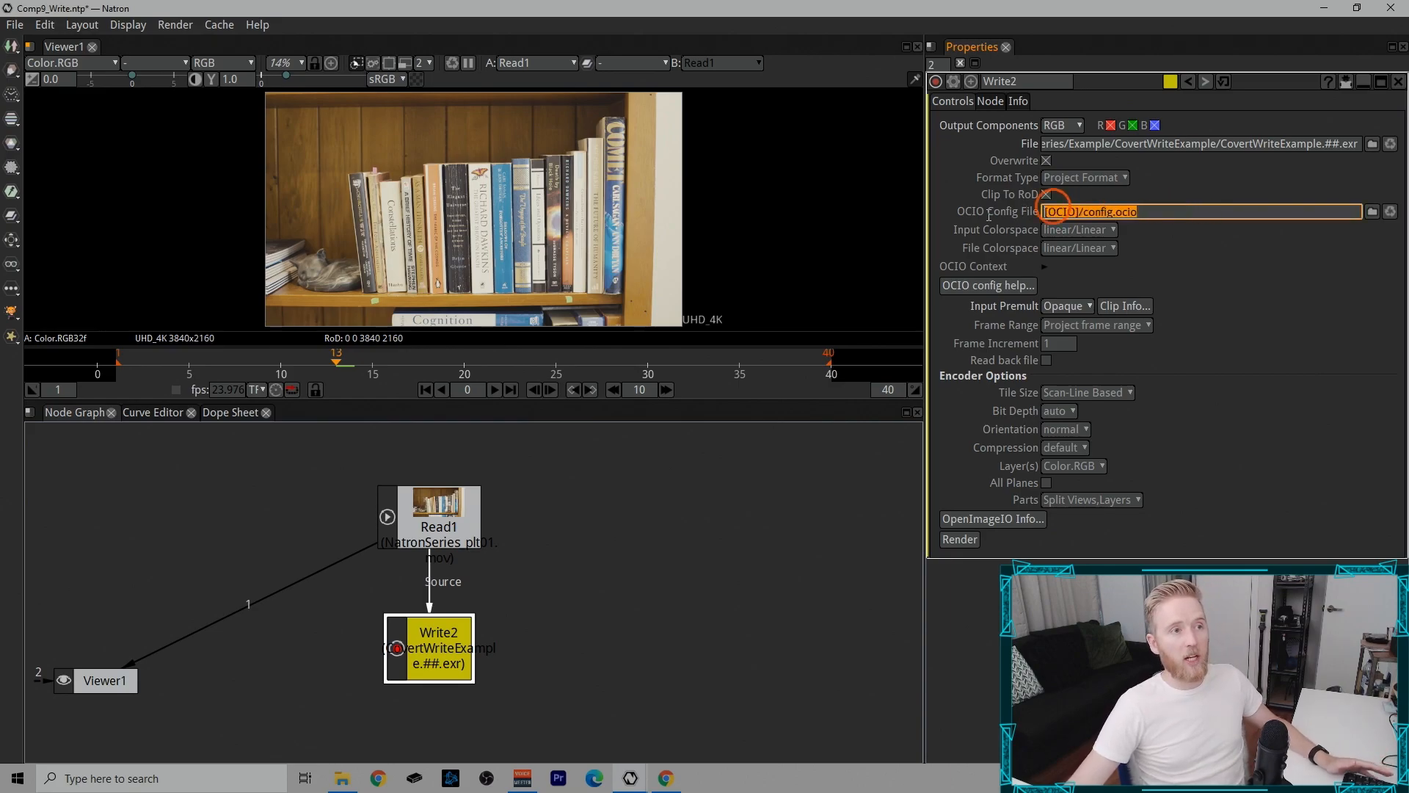
pyautogui.click(1299, 314)
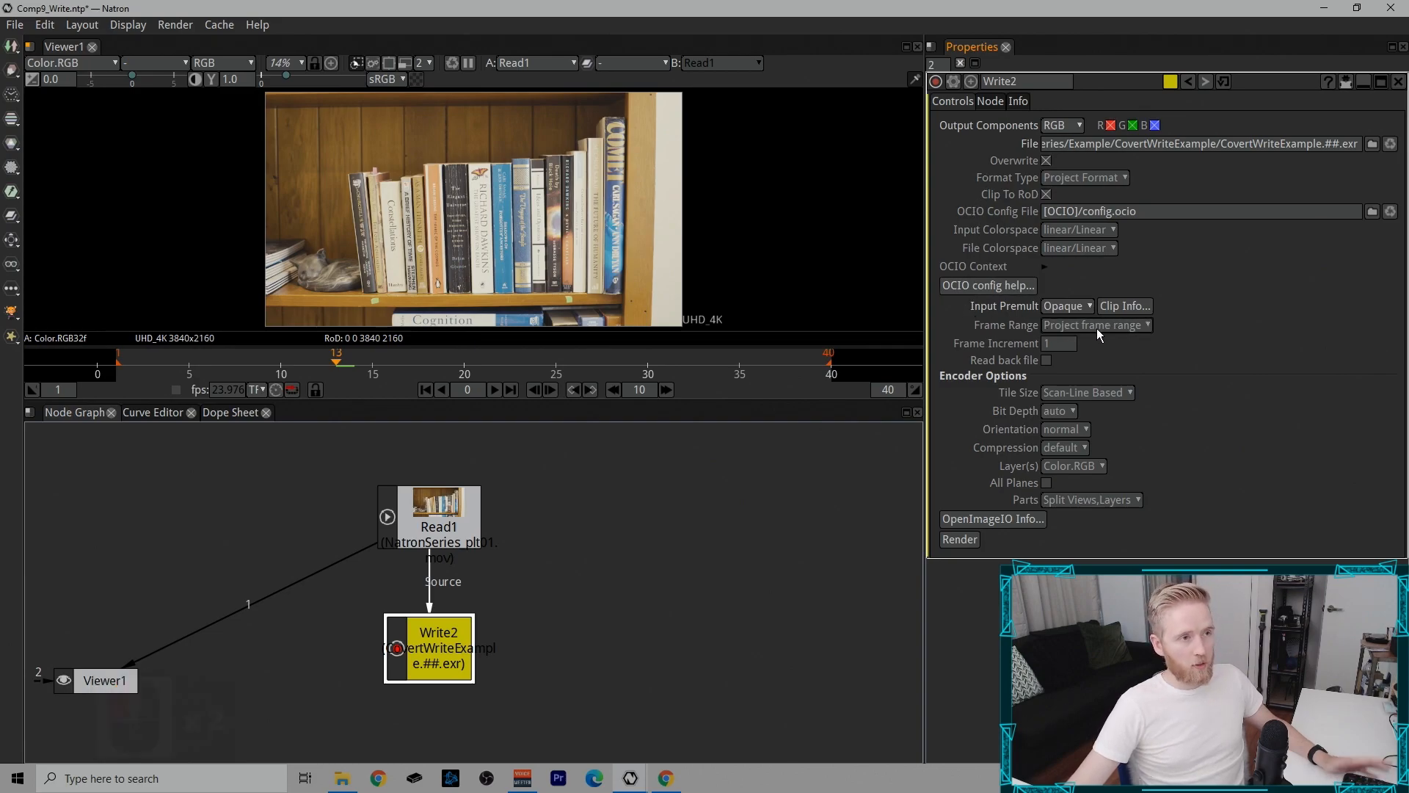
pyautogui.click(1120, 328)
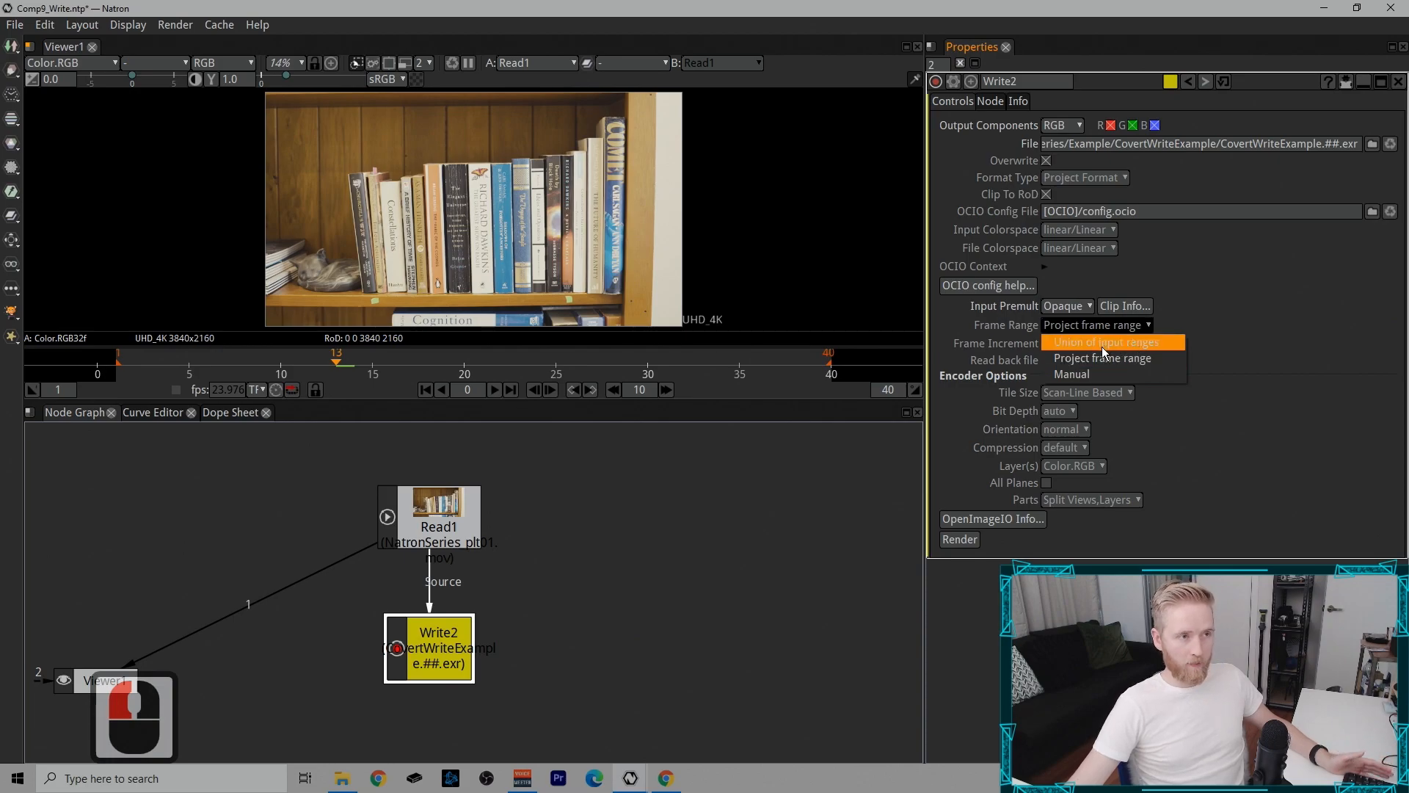
pyautogui.click(1216, 315)
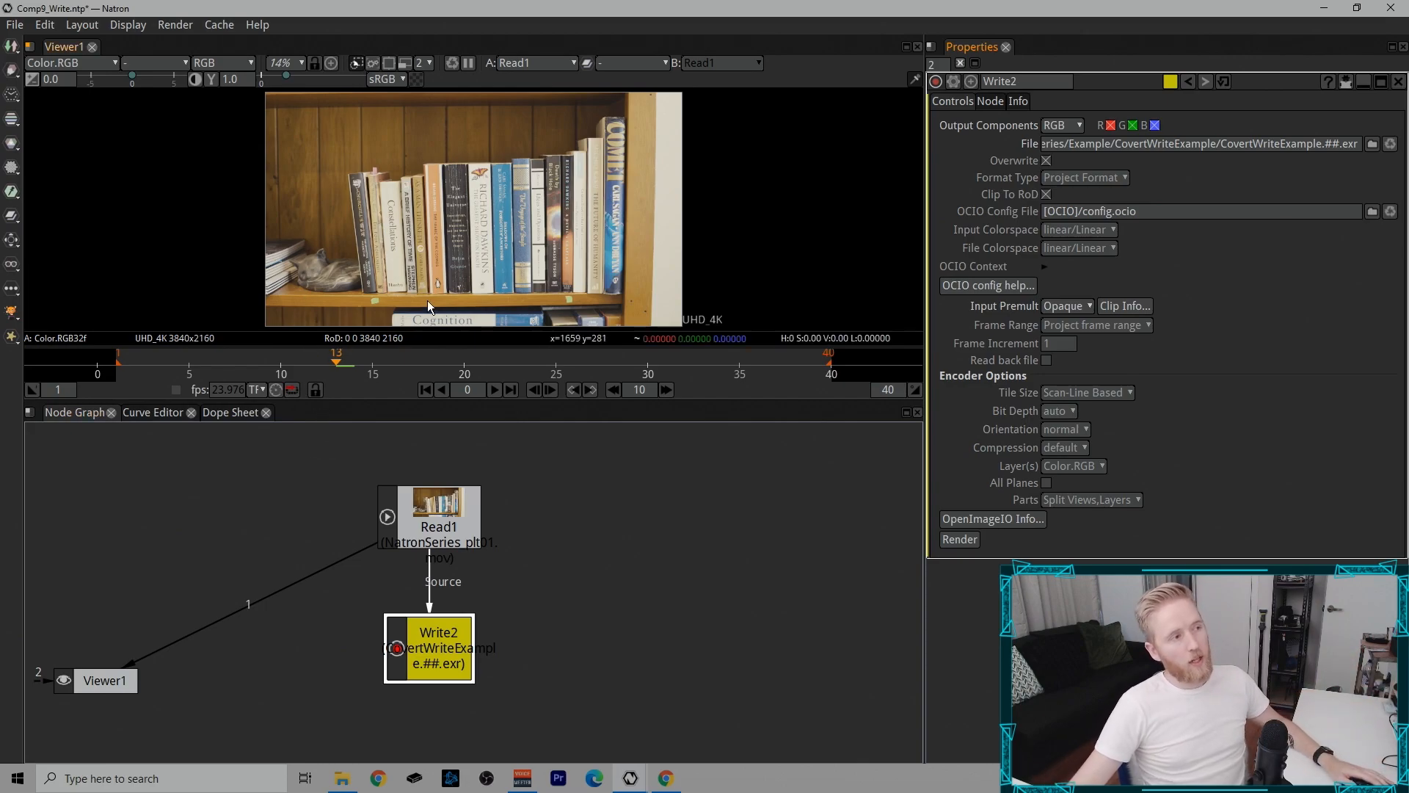
# Step: Check the frame range in the project settings and in the Read1 node's properties, closing both
pyautogui.click(730, 554)
pyautogui.press('s')
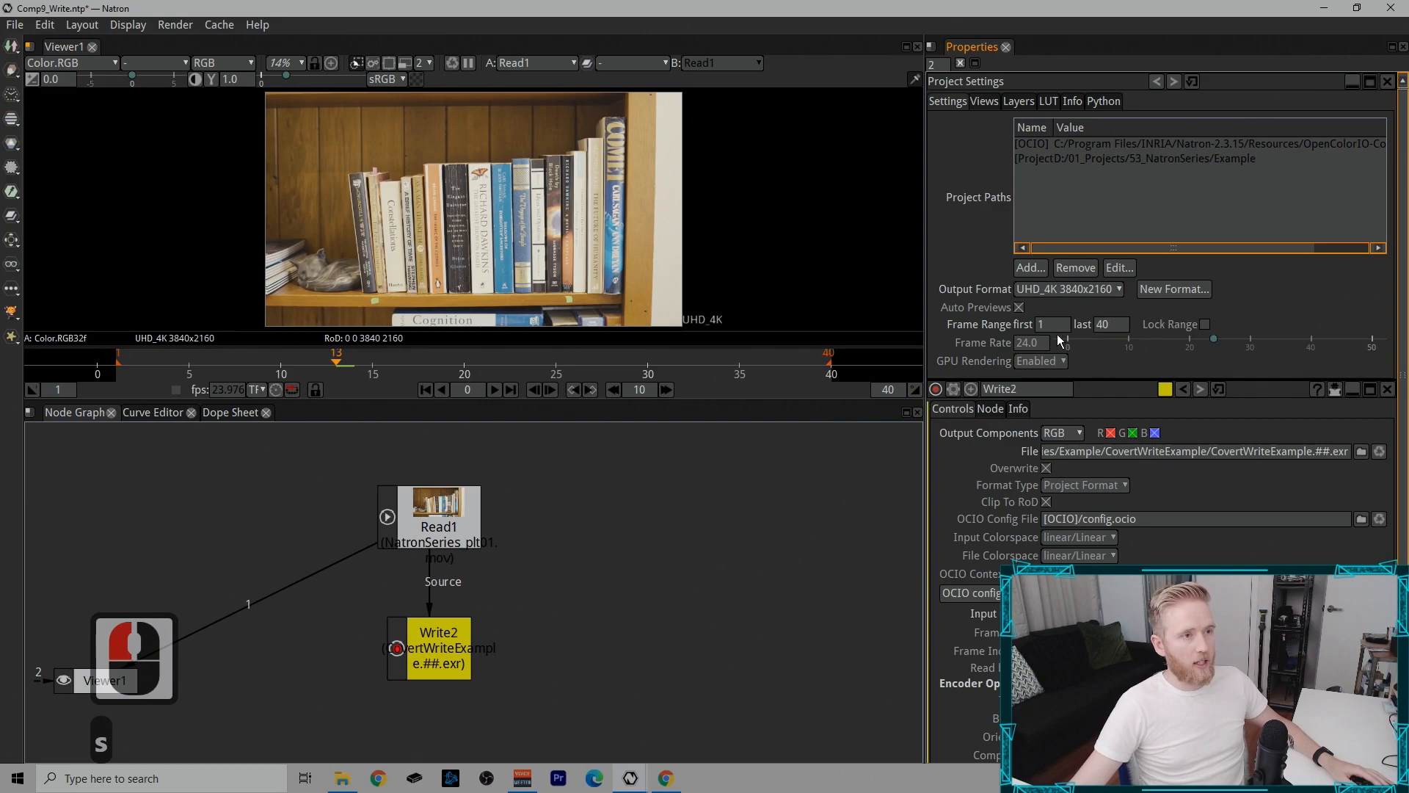
pyautogui.click(1388, 81)
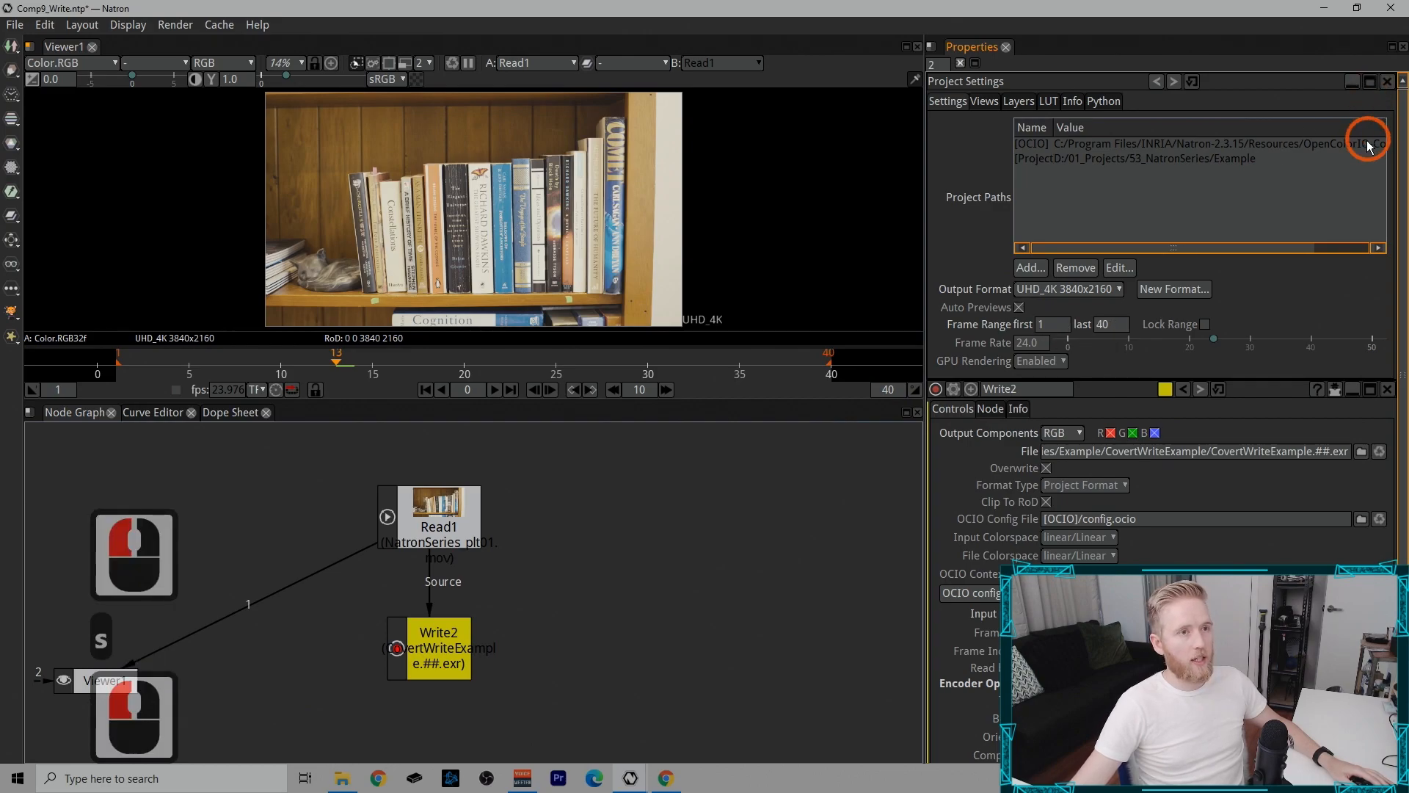
pyautogui.click(1387, 82)
pyautogui.doubleClick(451, 497)
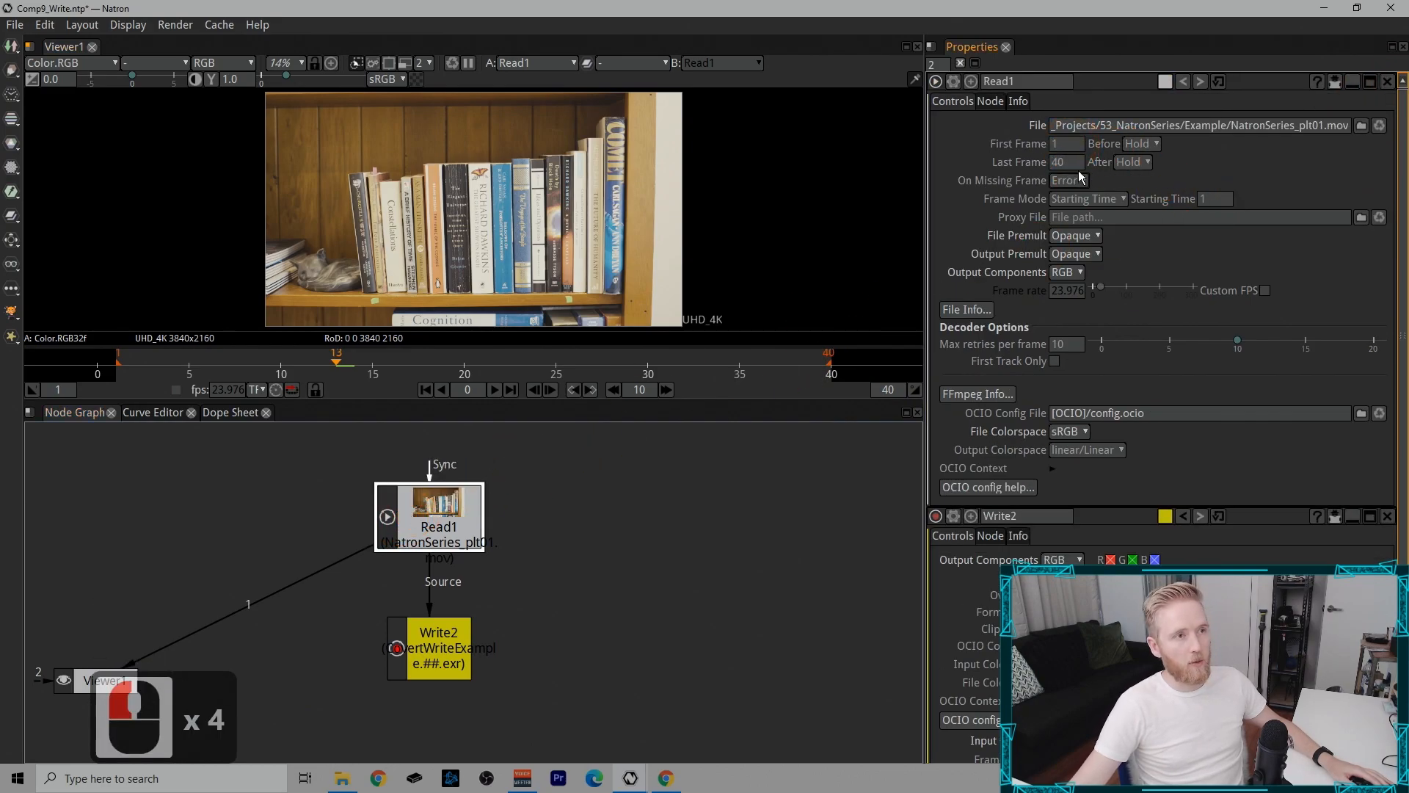
pyautogui.click(1387, 81)
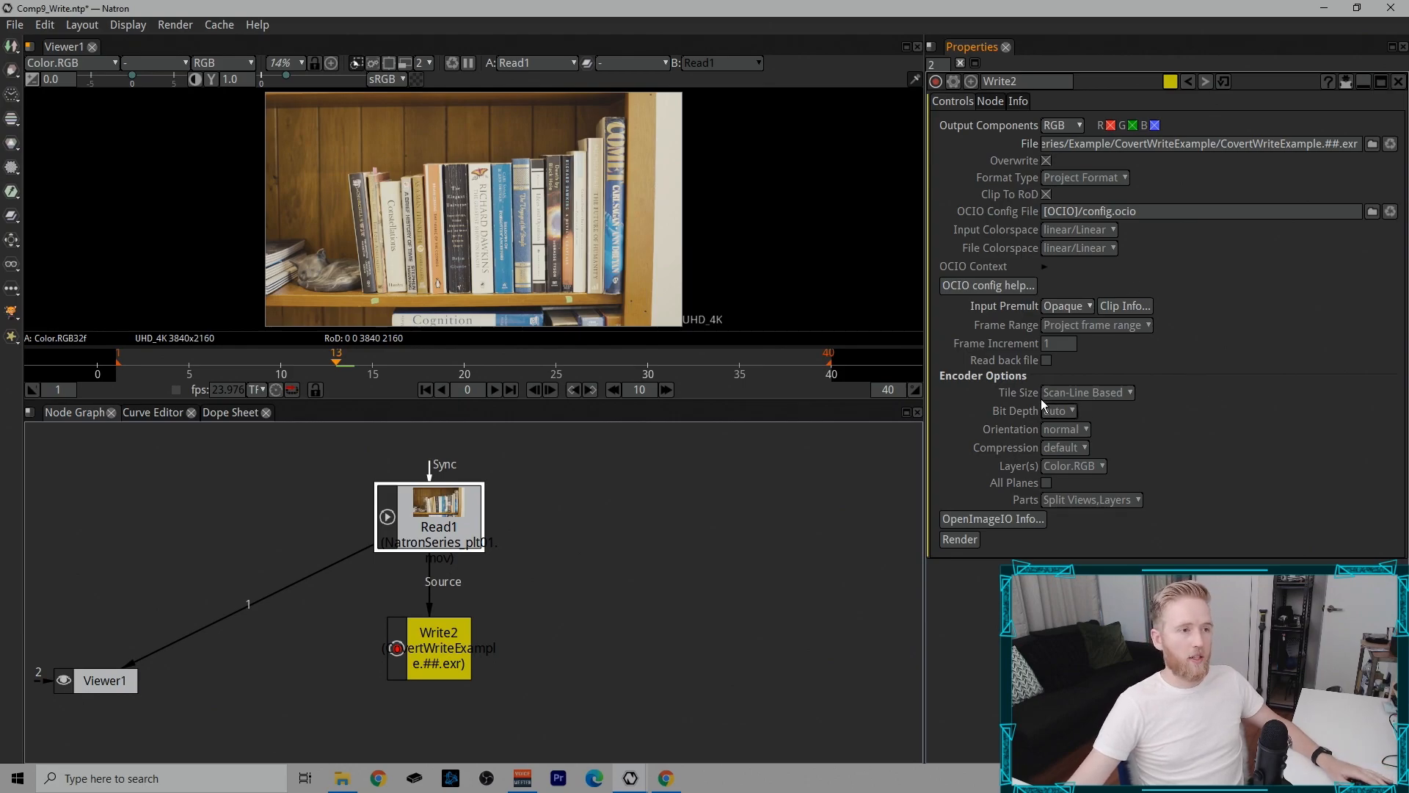
# Step: Change the file extension of the Write node's output path to .jpeg
pyautogui.doubleClick(1348, 145)
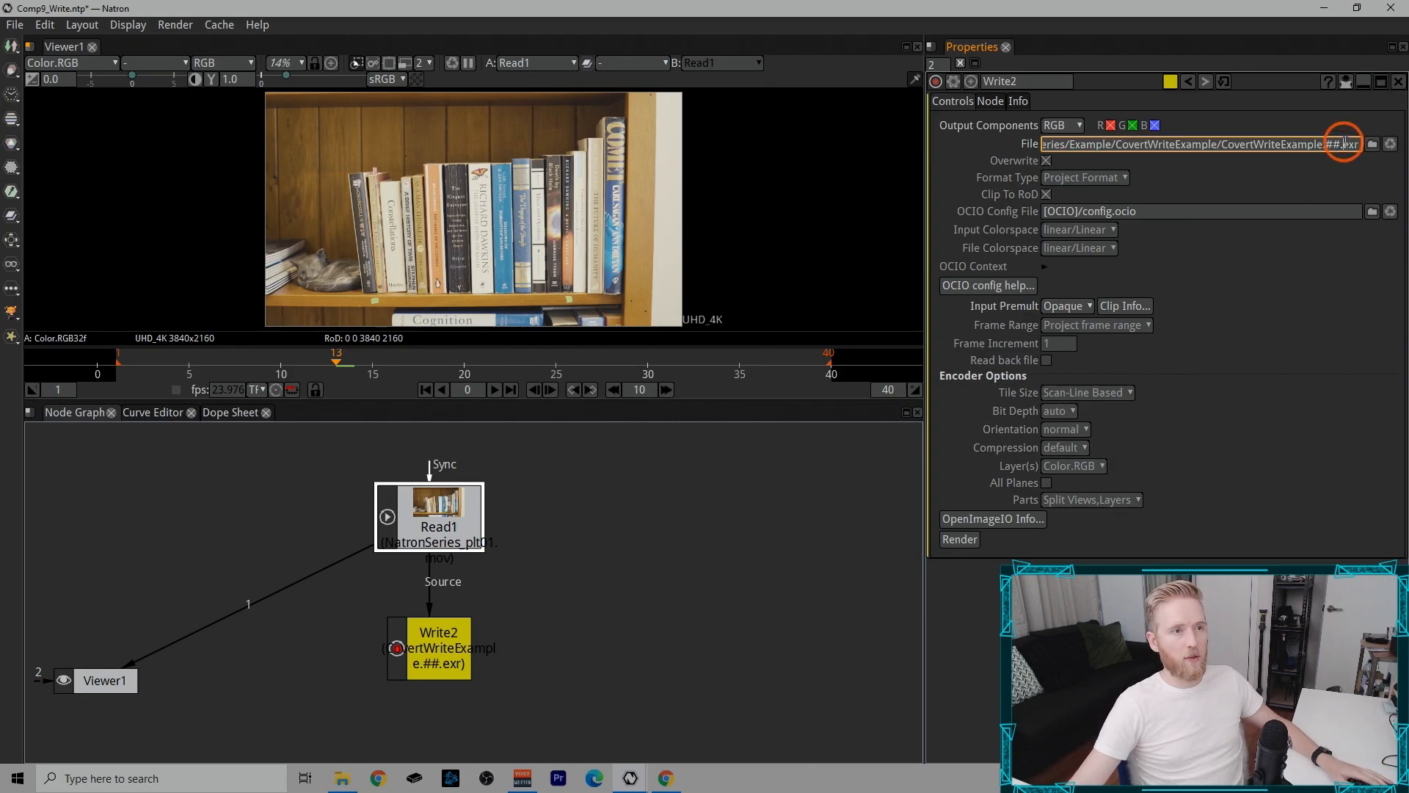
pyautogui.write('jpeg')
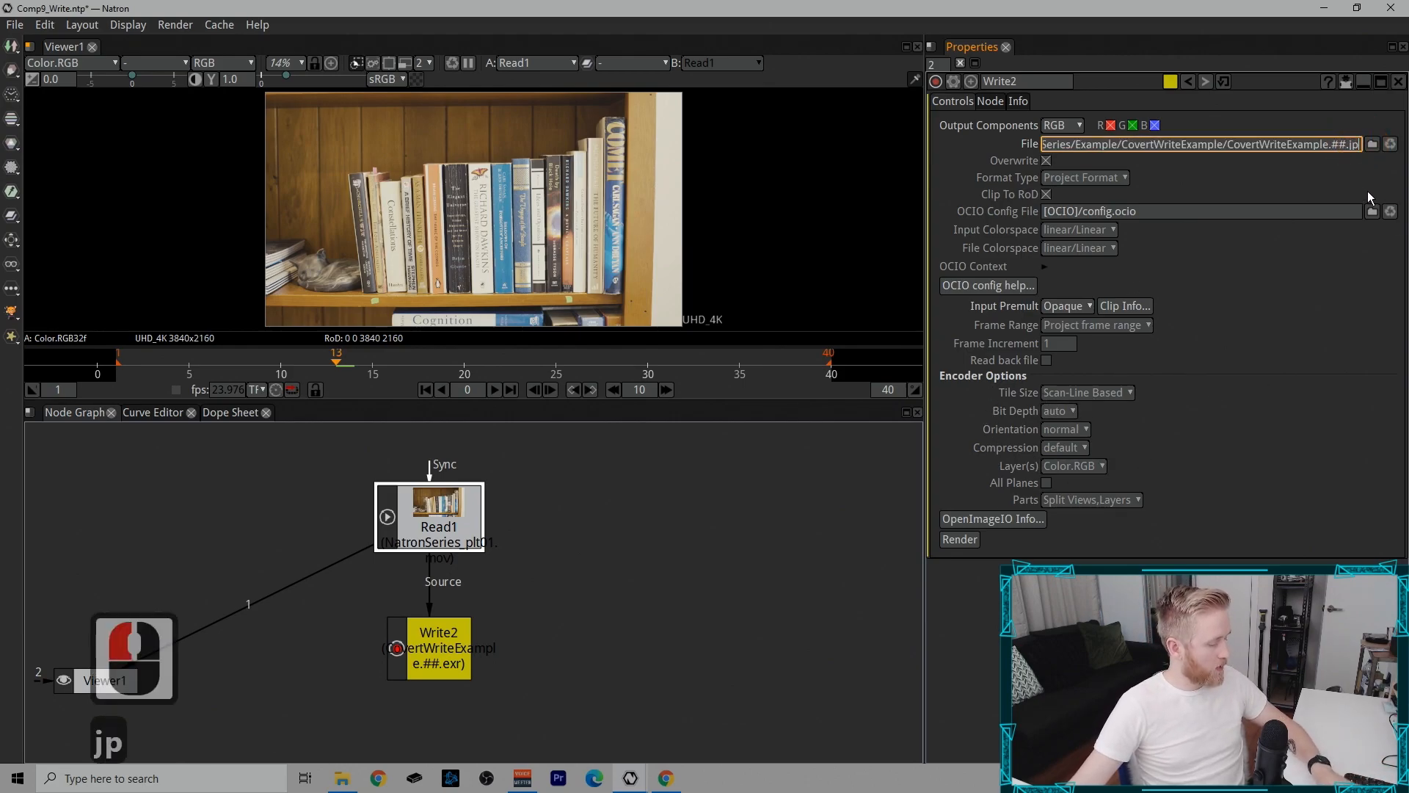
pyautogui.click(1340, 305)
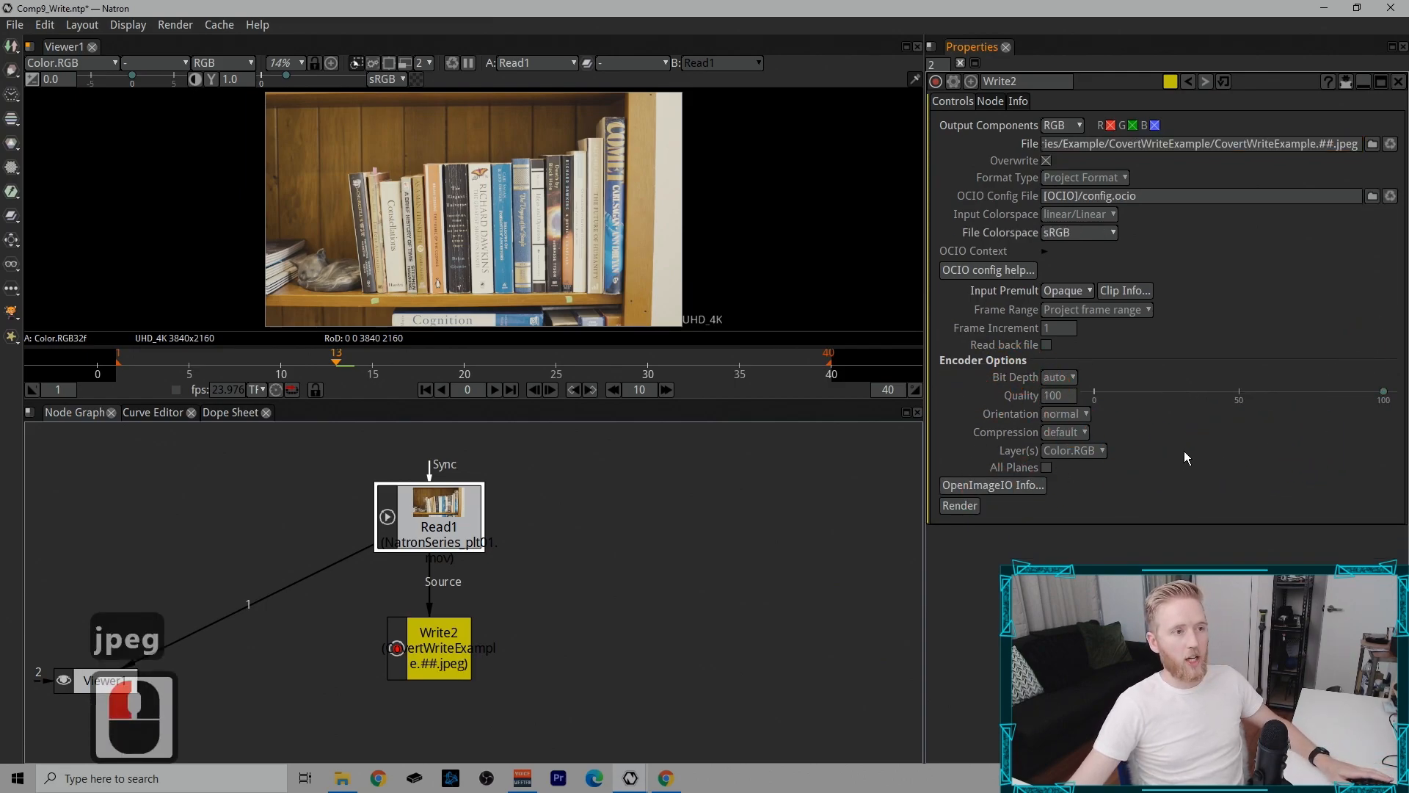
# Step: Change the file extension of the Write node's output path to .mov
pyautogui.doubleClick(1345, 145)
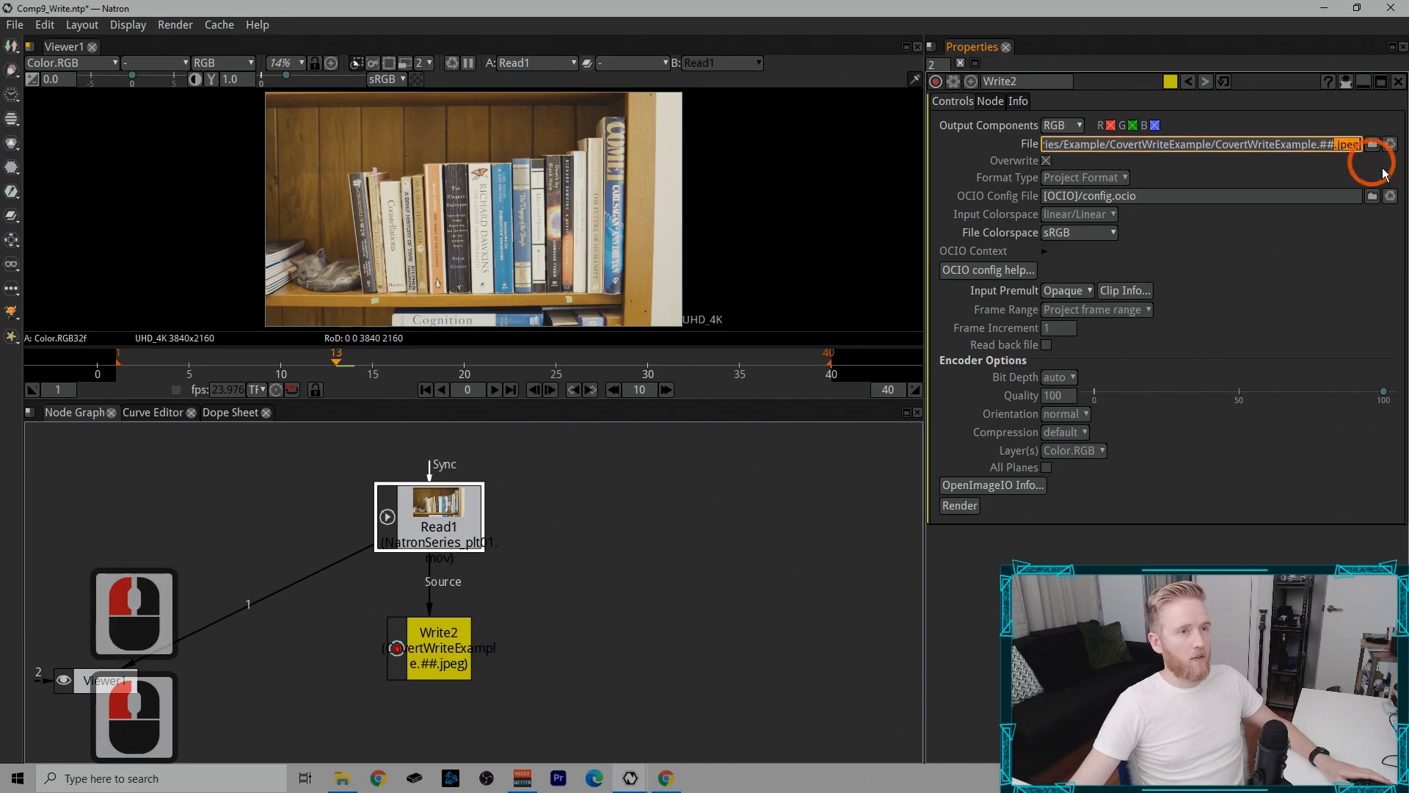
pyautogui.write('.mov')
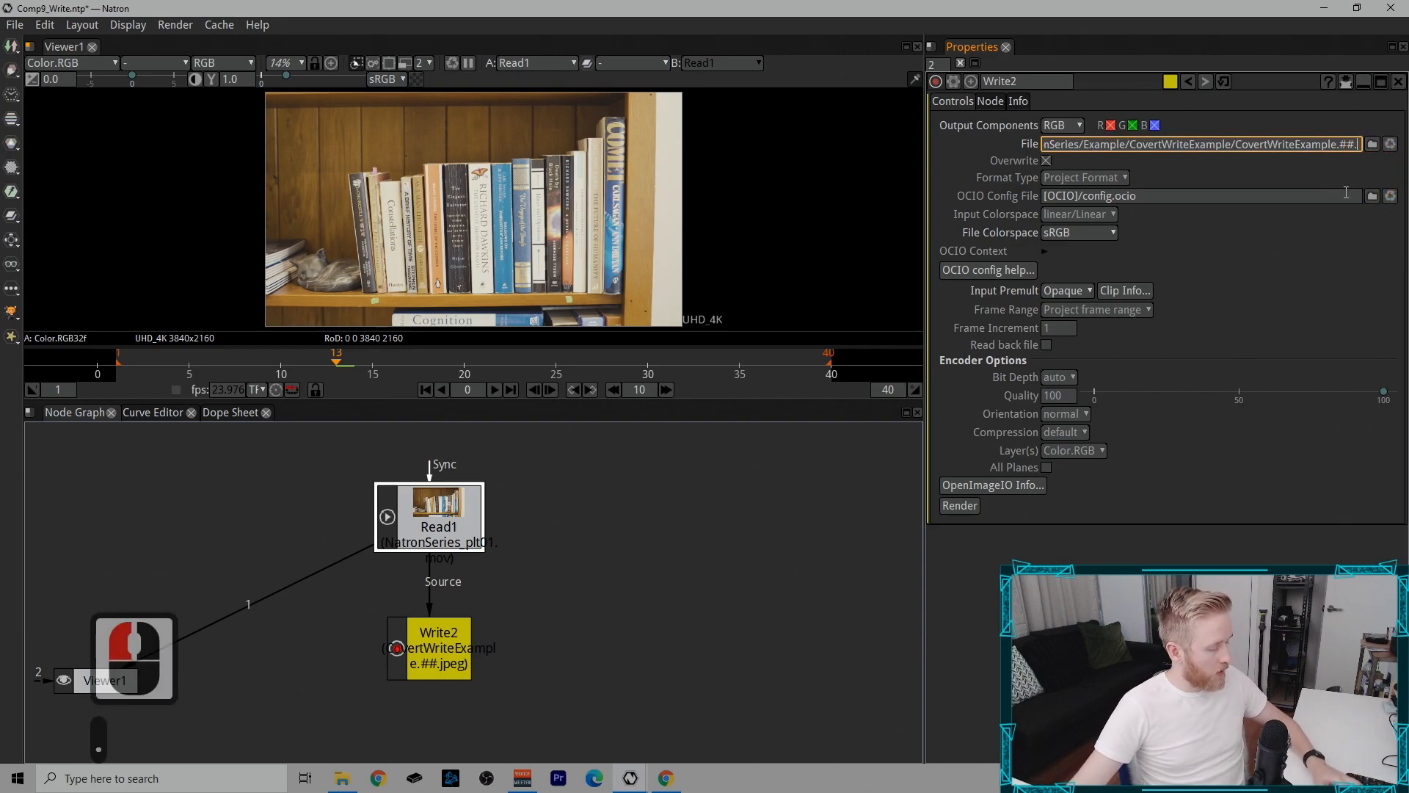
pyautogui.click(1343, 303)
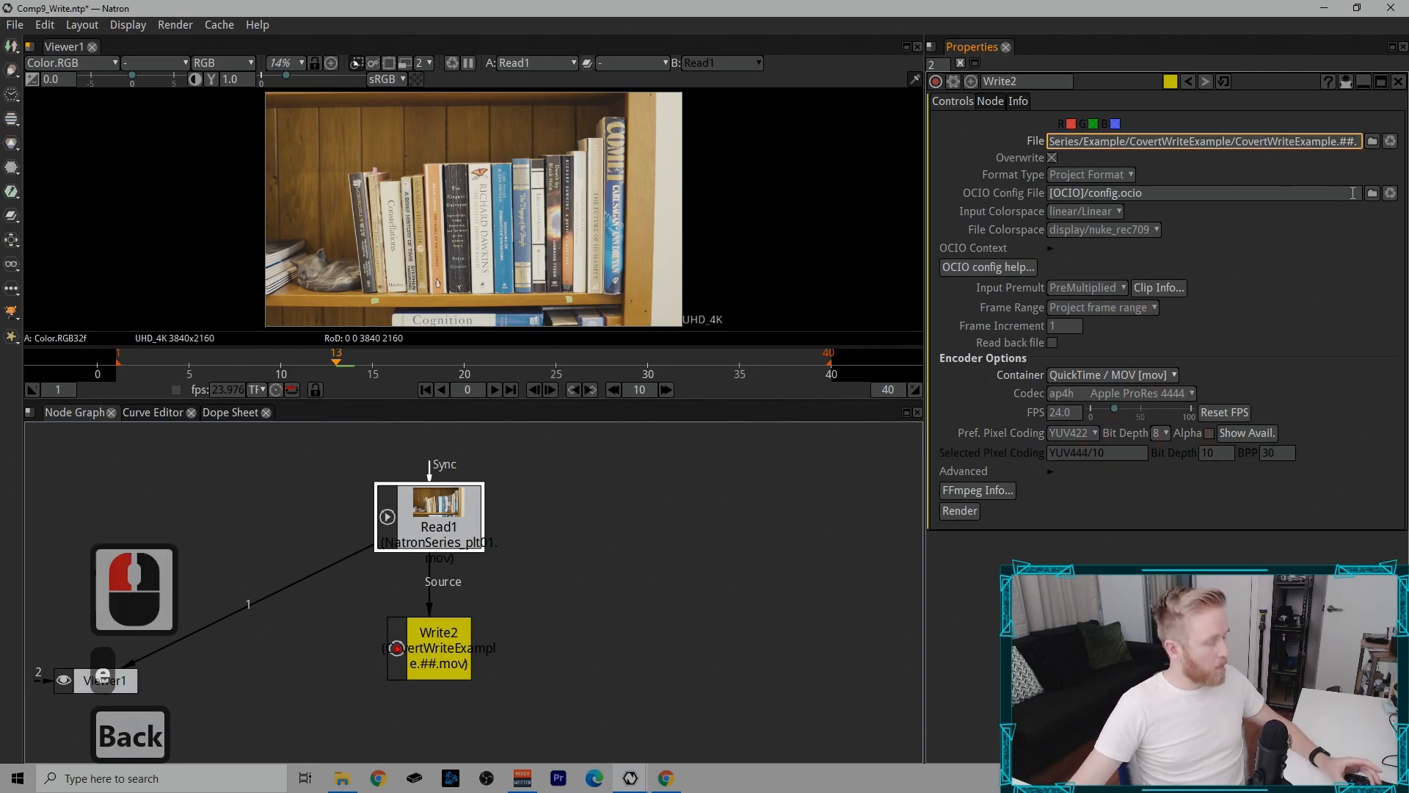
# Step: Restore the .exr extension in the Write node's output path and render the sequence
pyautogui.write('er')
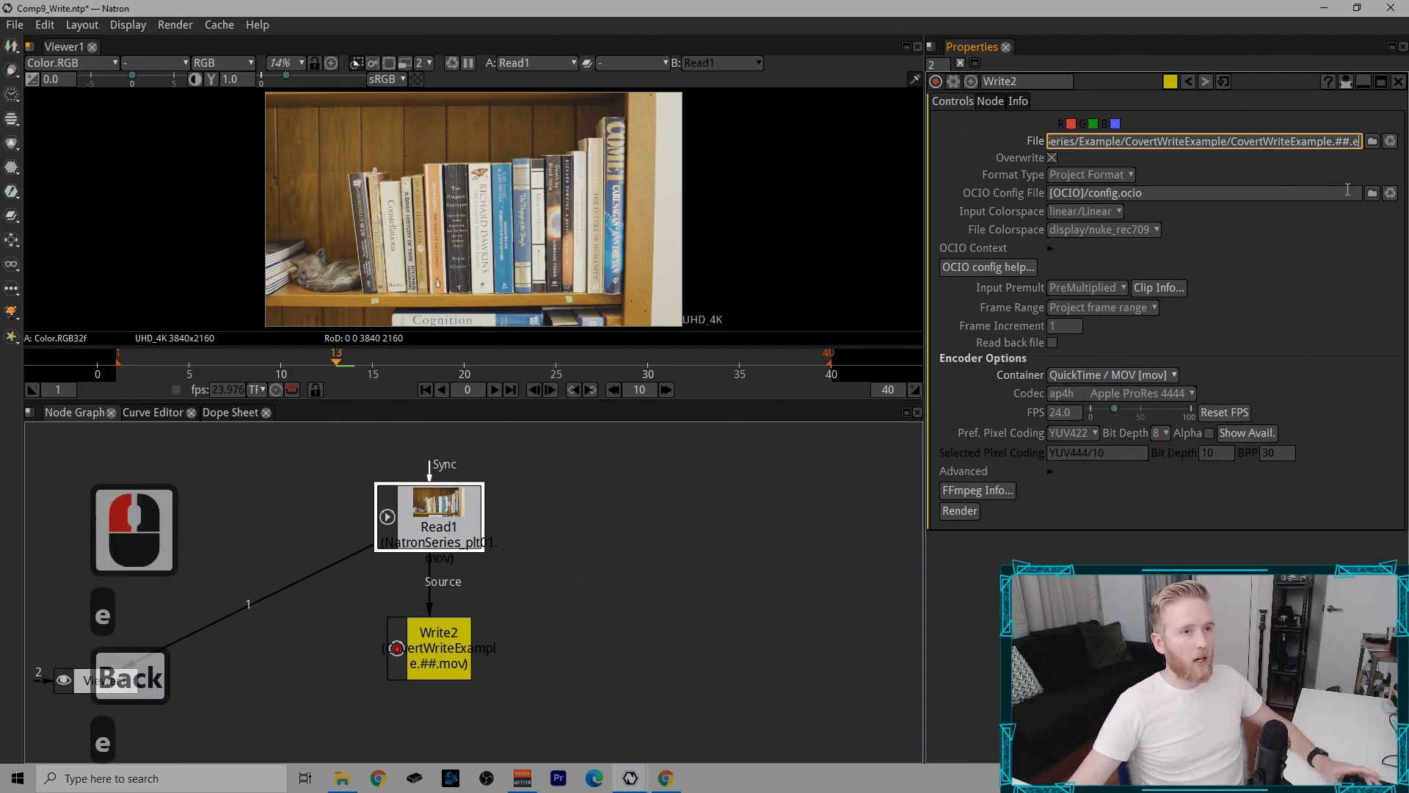
pyautogui.write('xr')
pyautogui.click(1346, 306)
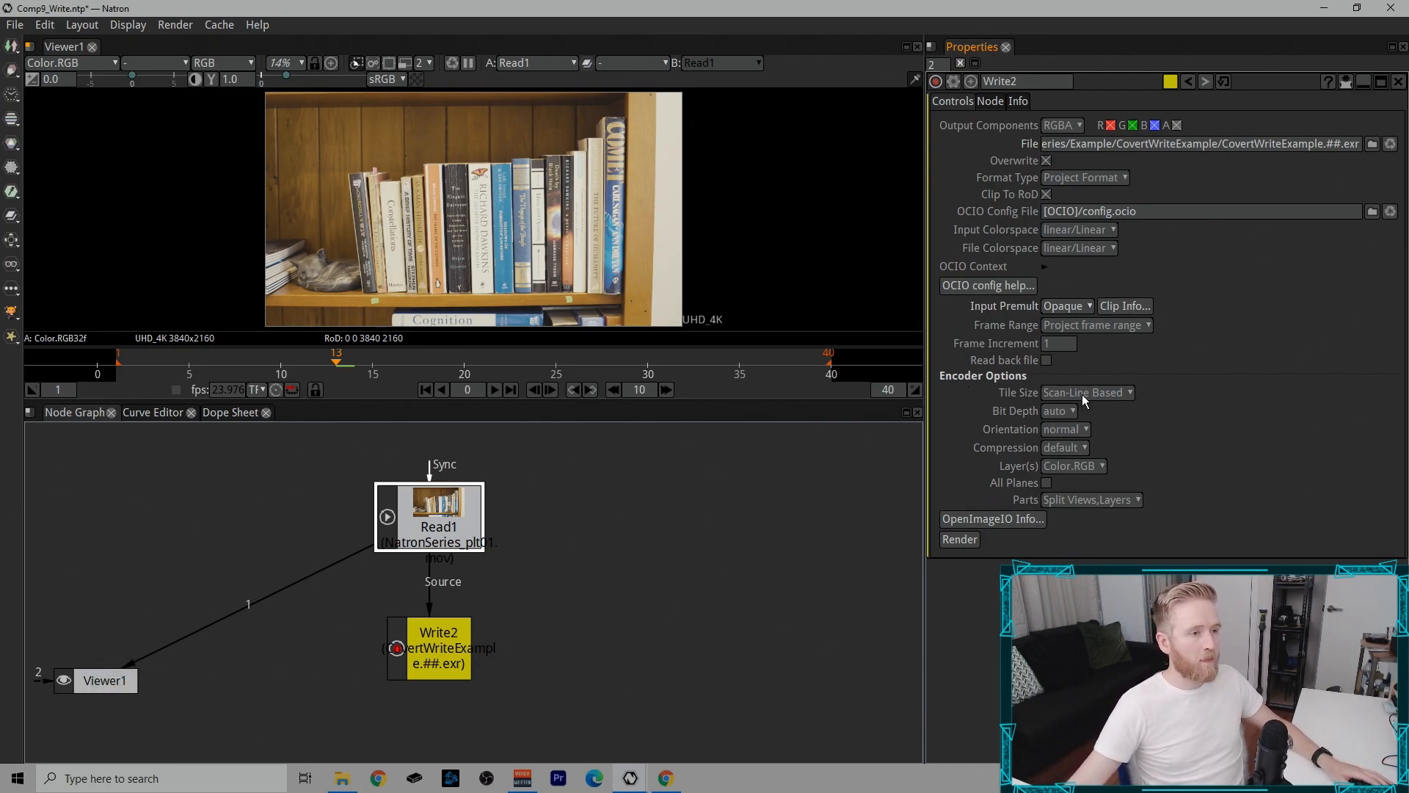
pyautogui.click(961, 543)
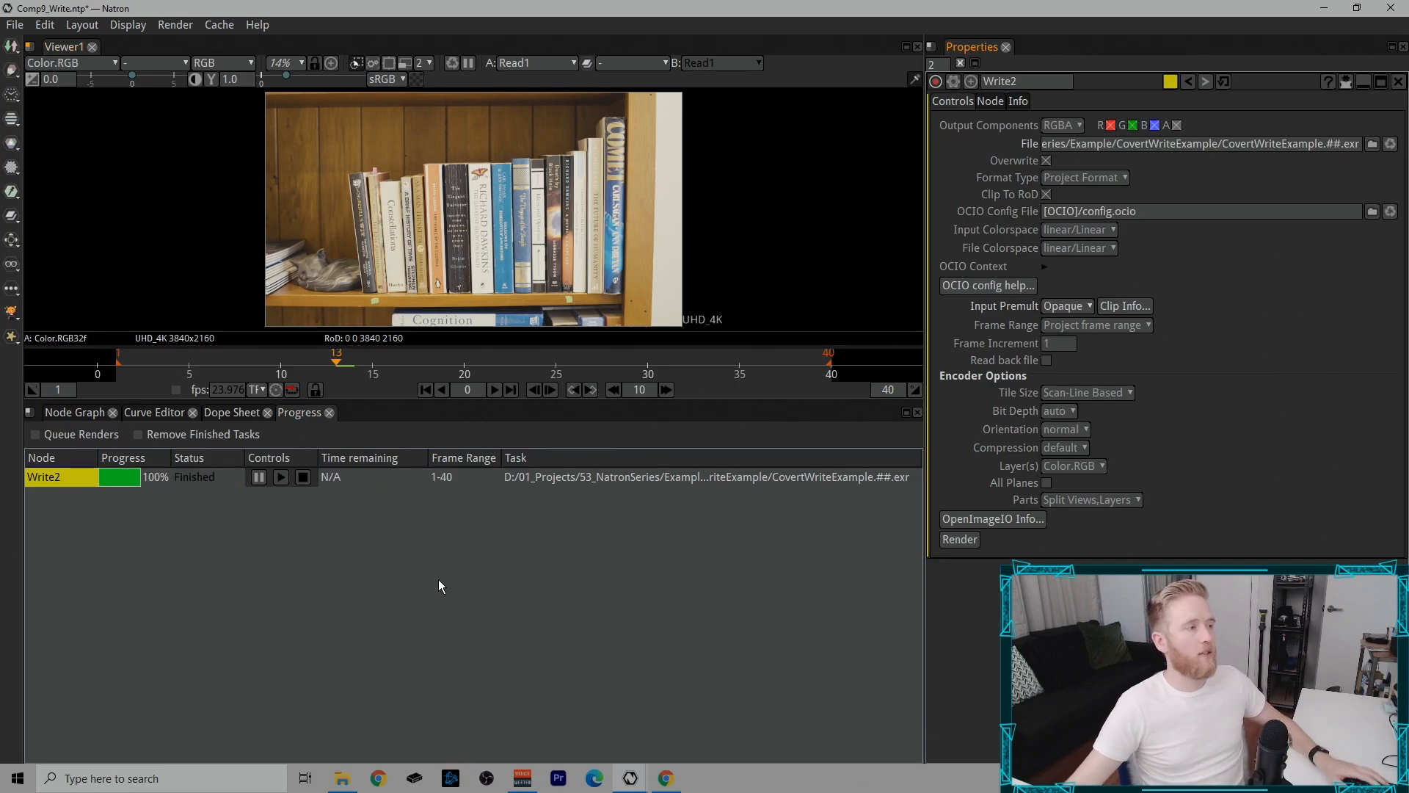
# Step: Load the rendered CovertWriteExample.##.exr sequence from the CovertWriteExample folder into a new Read node
pyautogui.click(77, 412)
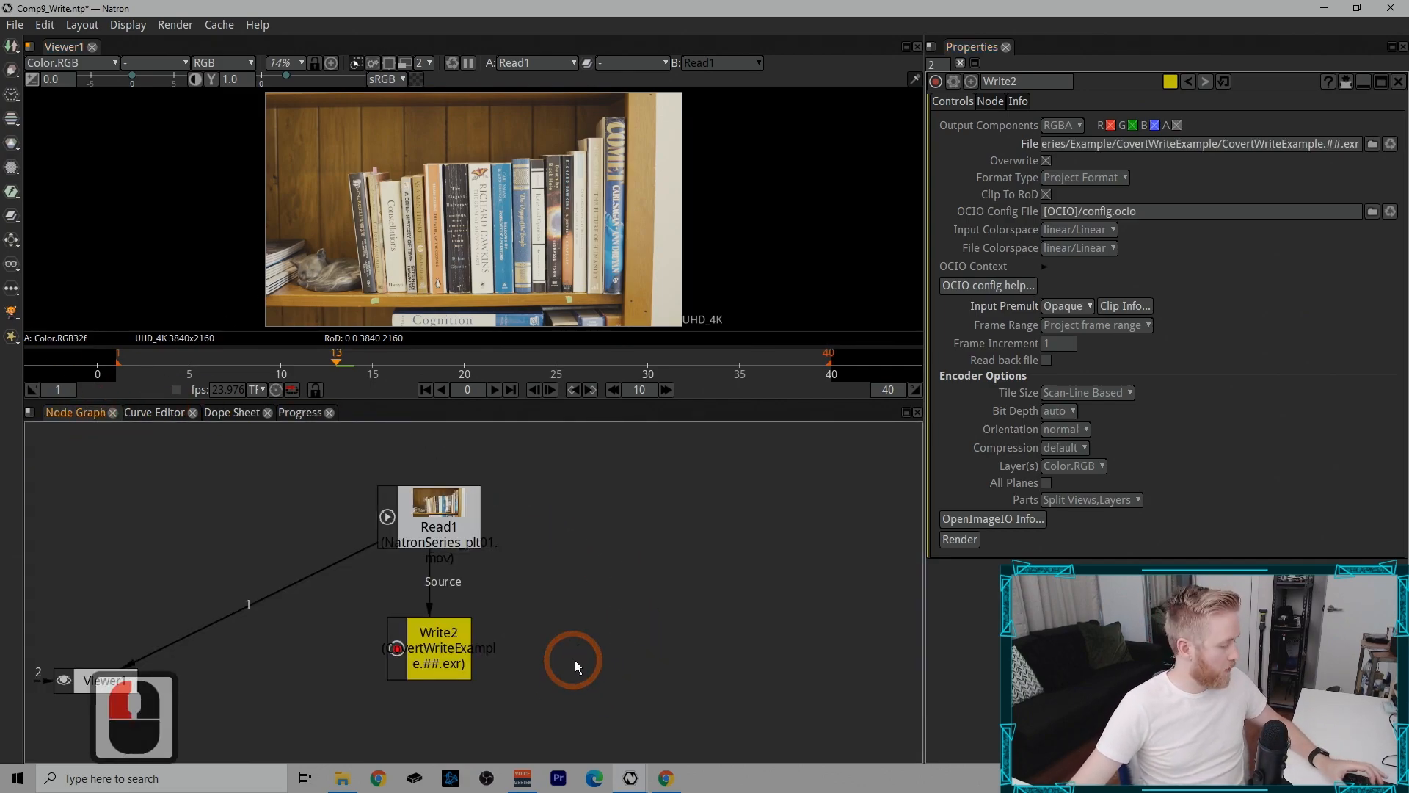
pyautogui.click(619, 664)
pyautogui.press('r')
pyautogui.click(991, 266)
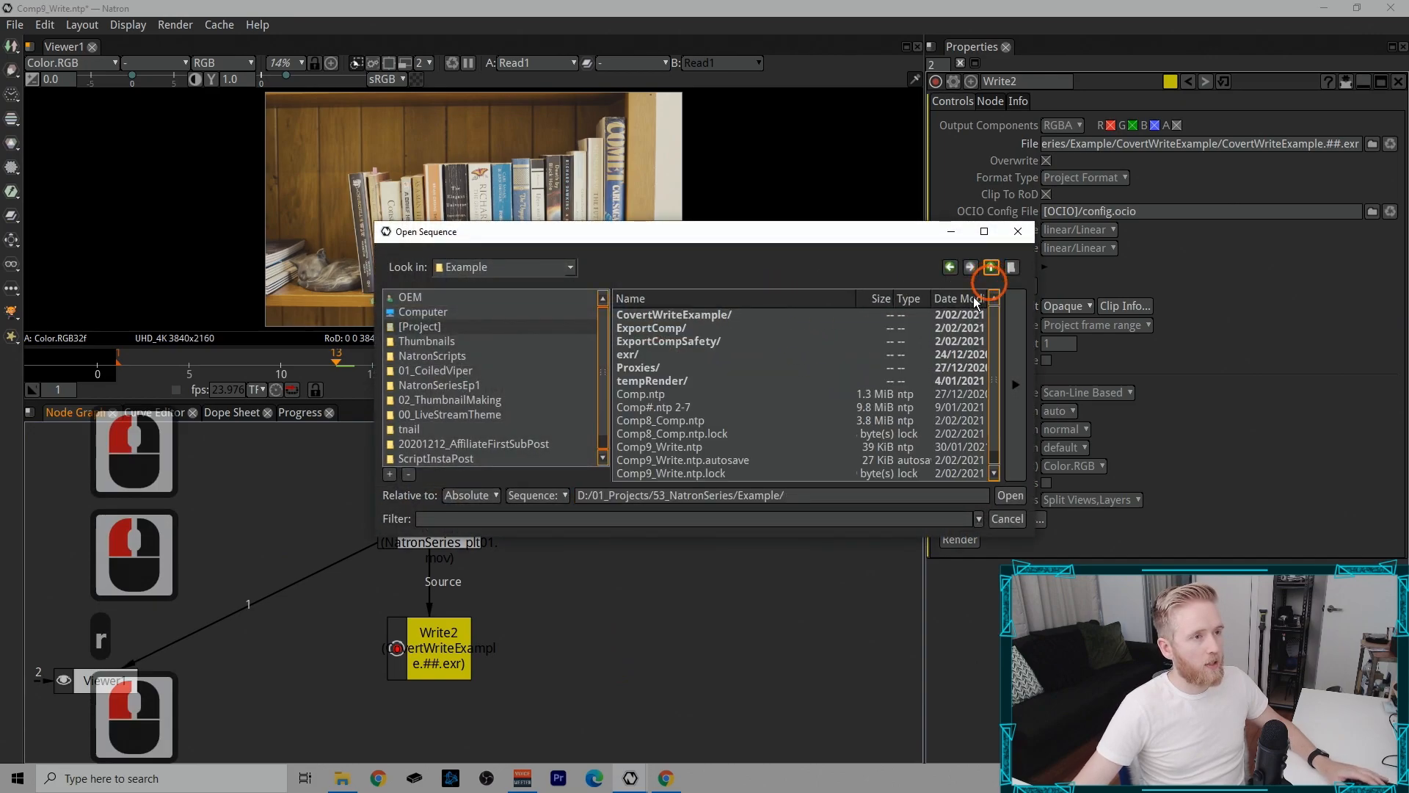
pyautogui.click(733, 322)
pyautogui.doubleClick(732, 322)
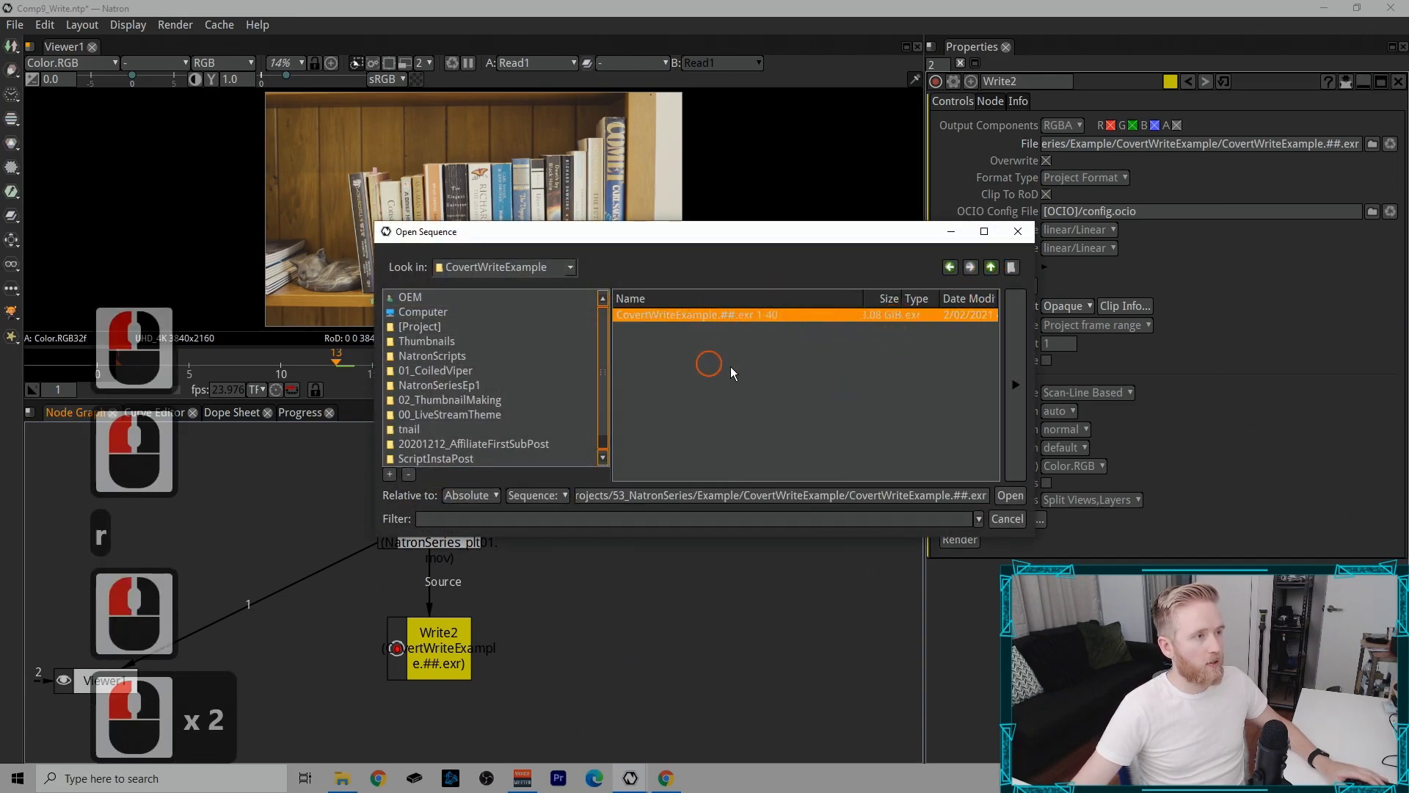
pyautogui.click(944, 441)
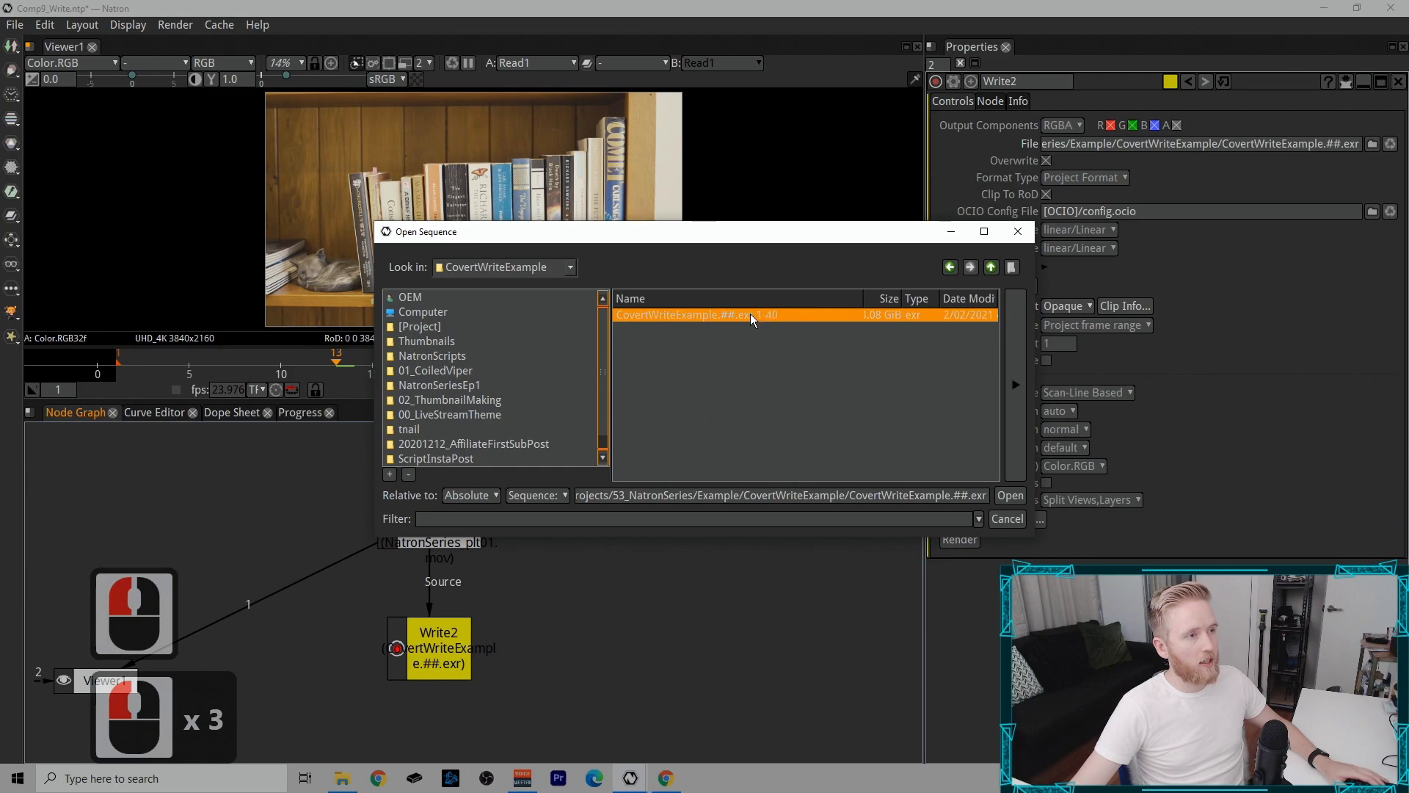
pyautogui.click(1012, 493)
# Step: Place the new Read node beside the Write node, connect it to the viewer and play the EXR sequence
pyautogui.moveTo(671, 677); pyautogui.dragTo(653, 586)
pyautogui.press('1')
pyautogui.click(494, 390)
pyautogui.click(527, 558)
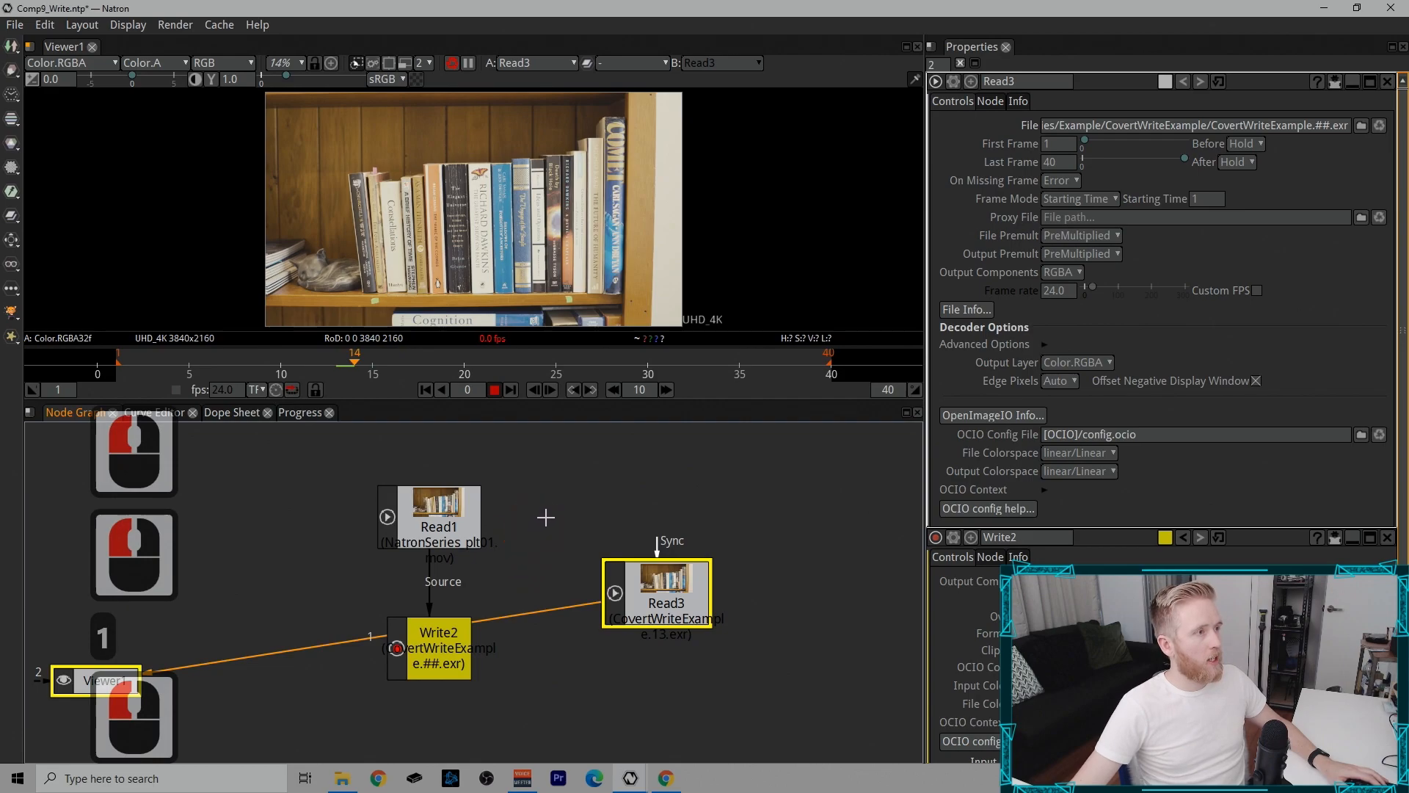
pyautogui.click(812, 680)
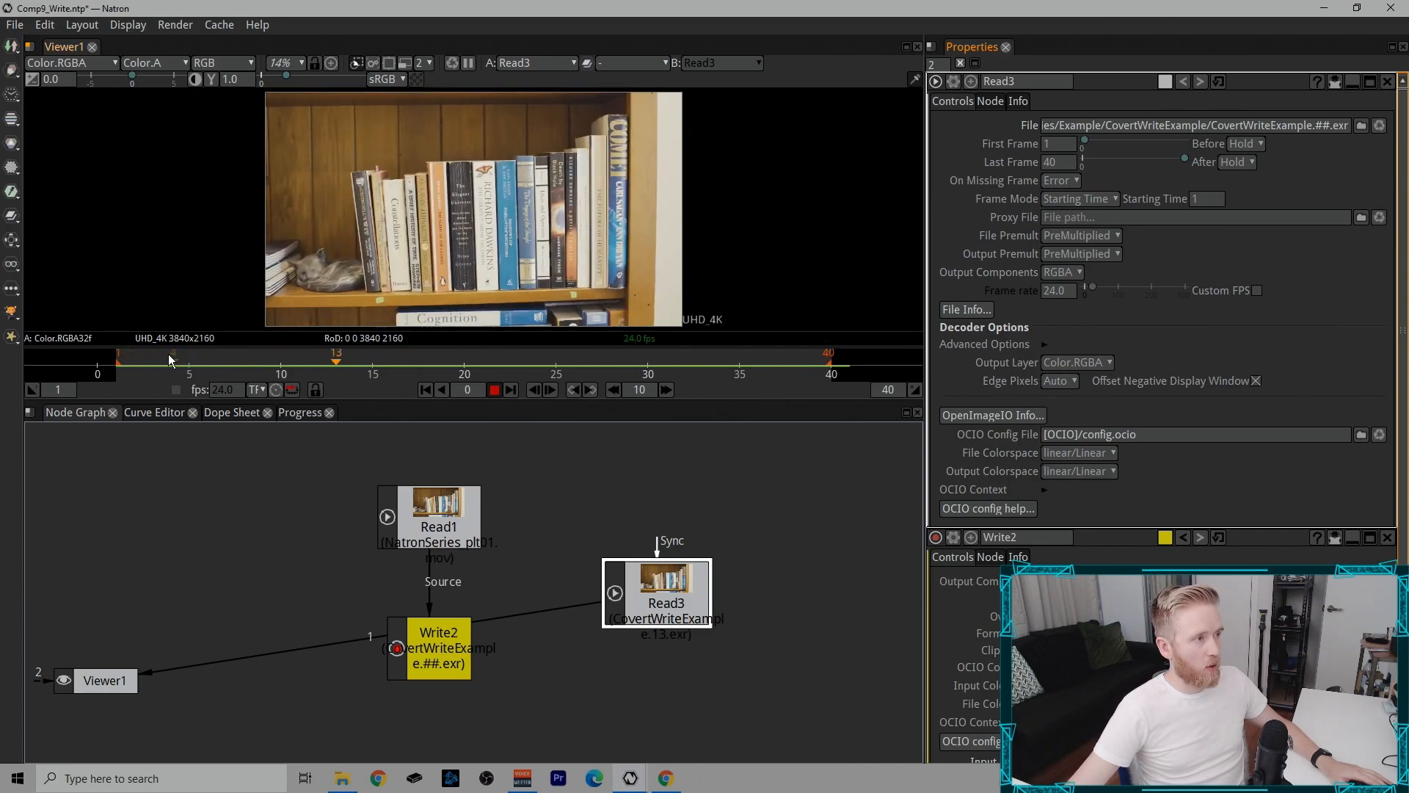
# Step: Replay the loaded EXR sequence and stop it at frame 32 to inspect that frame
pyautogui.click(494, 390)
pyautogui.click(535, 535)
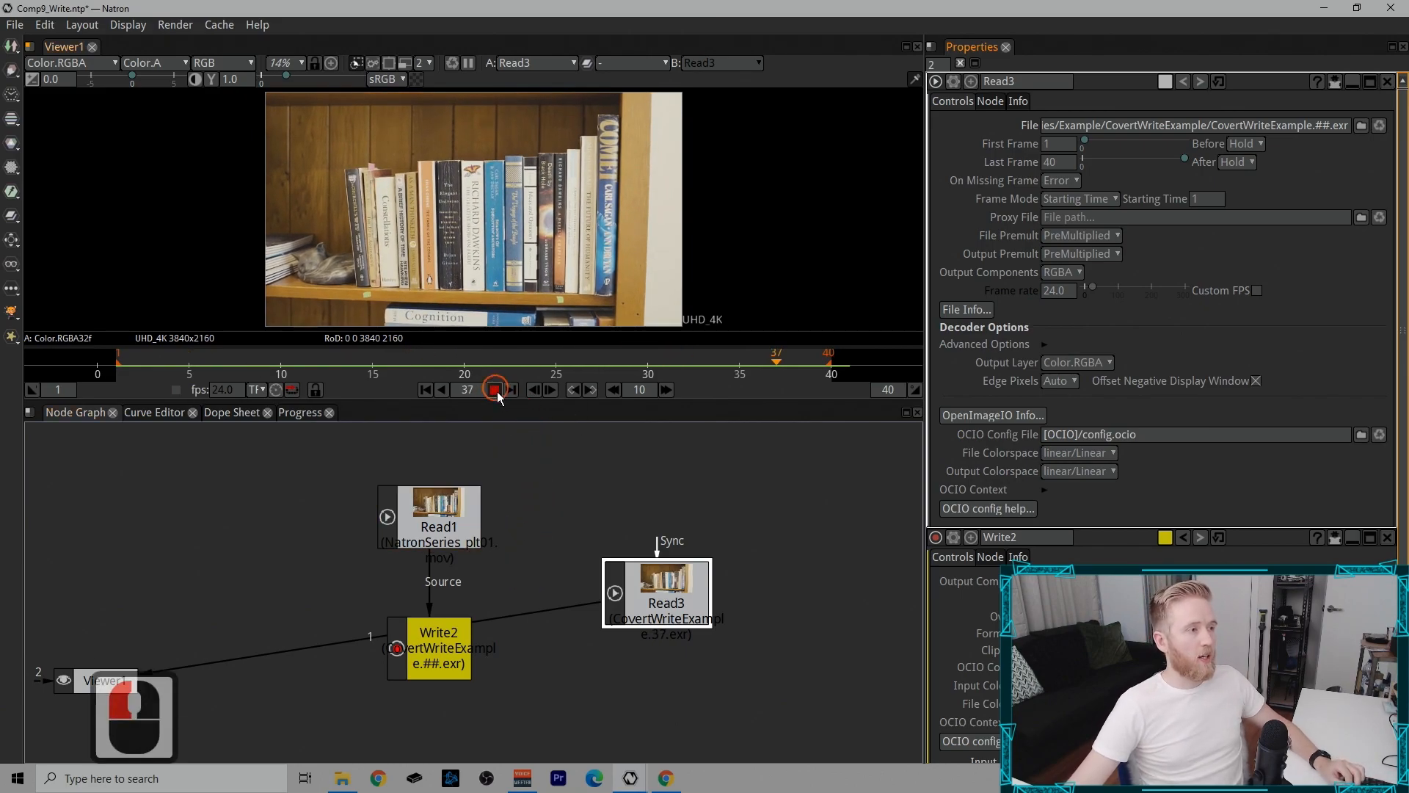
pyautogui.click(495, 390)
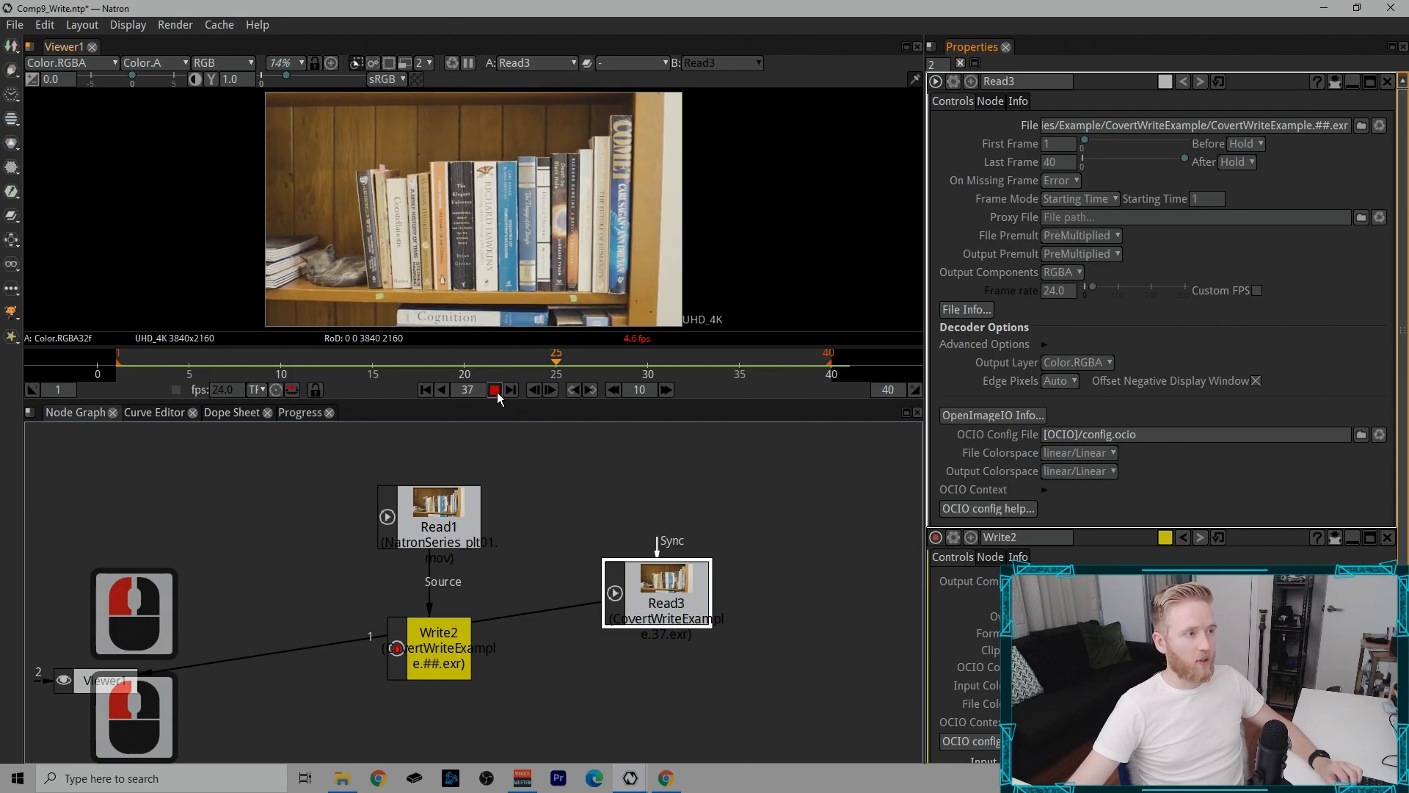
pyautogui.click(503, 451)
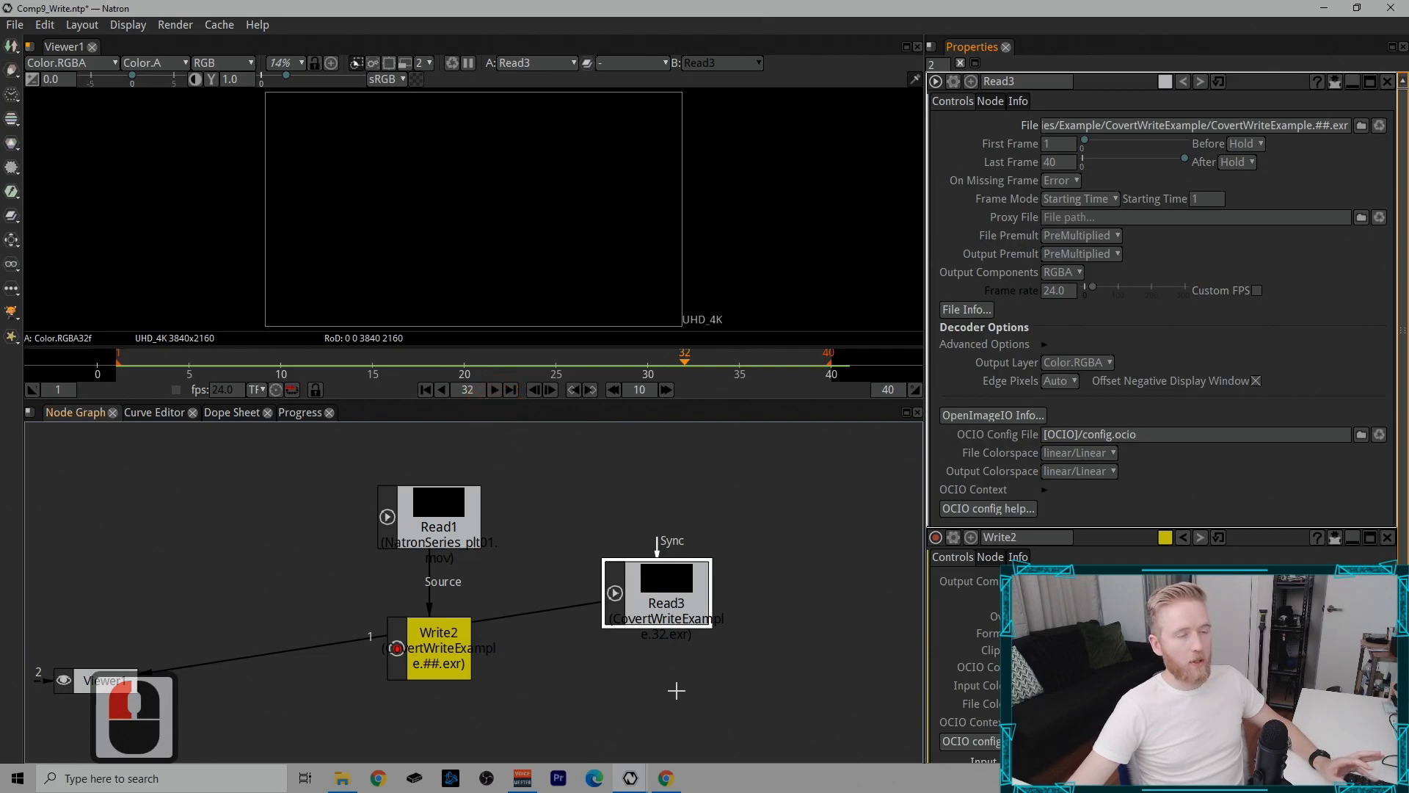
# Step: Spread out the node graph by moving Viewer1 and Read3 away from the Write node
pyautogui.moveTo(340, 539); pyautogui.dragTo(377, 461)
pyautogui.moveTo(136, 602); pyautogui.dragTo(225, 715)
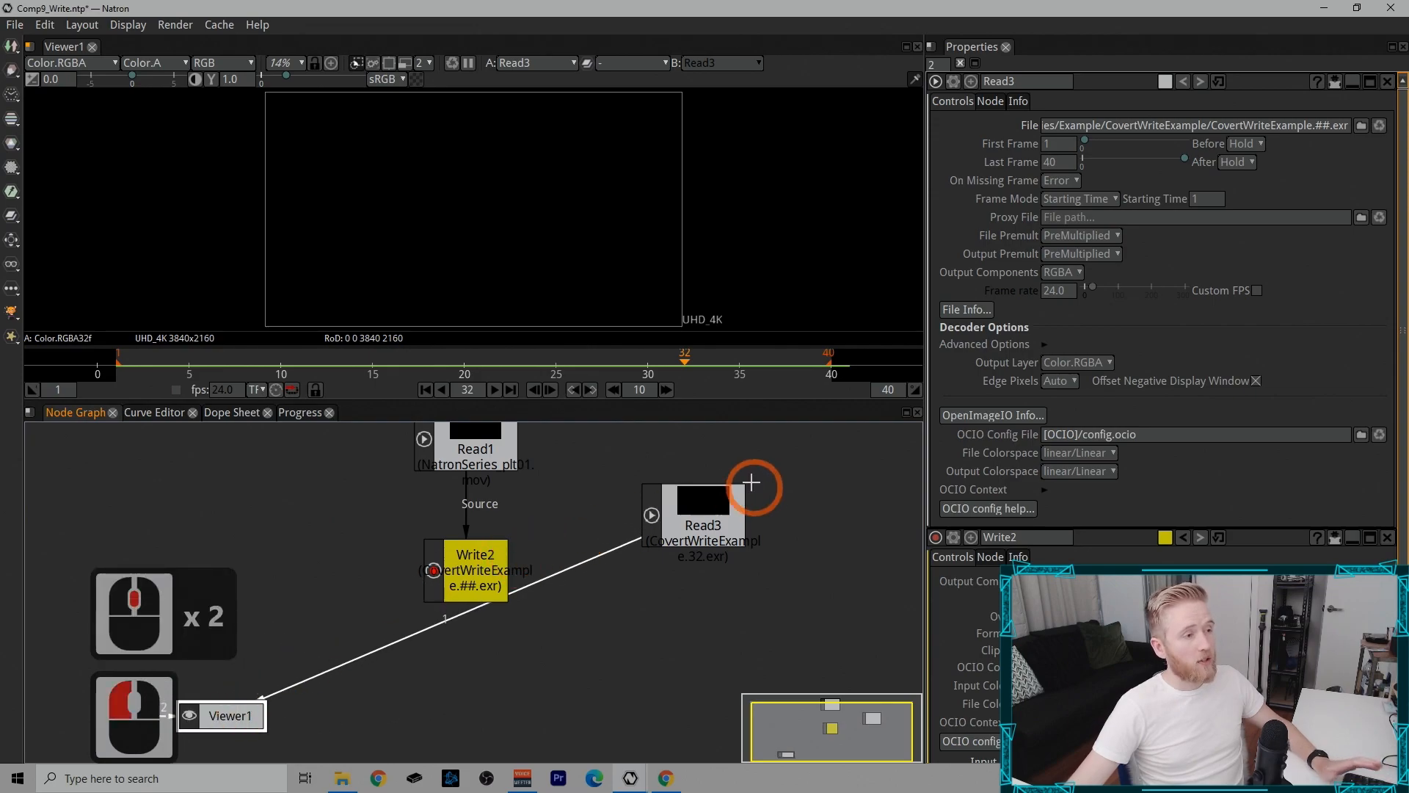
pyautogui.moveTo(733, 494); pyautogui.dragTo(770, 555)
pyautogui.click(250, 714)
pyautogui.moveTo(250, 713); pyautogui.dragTo(323, 747)
pyautogui.click(391, 705)
pyautogui.click(479, 585)
pyautogui.click(593, 523)
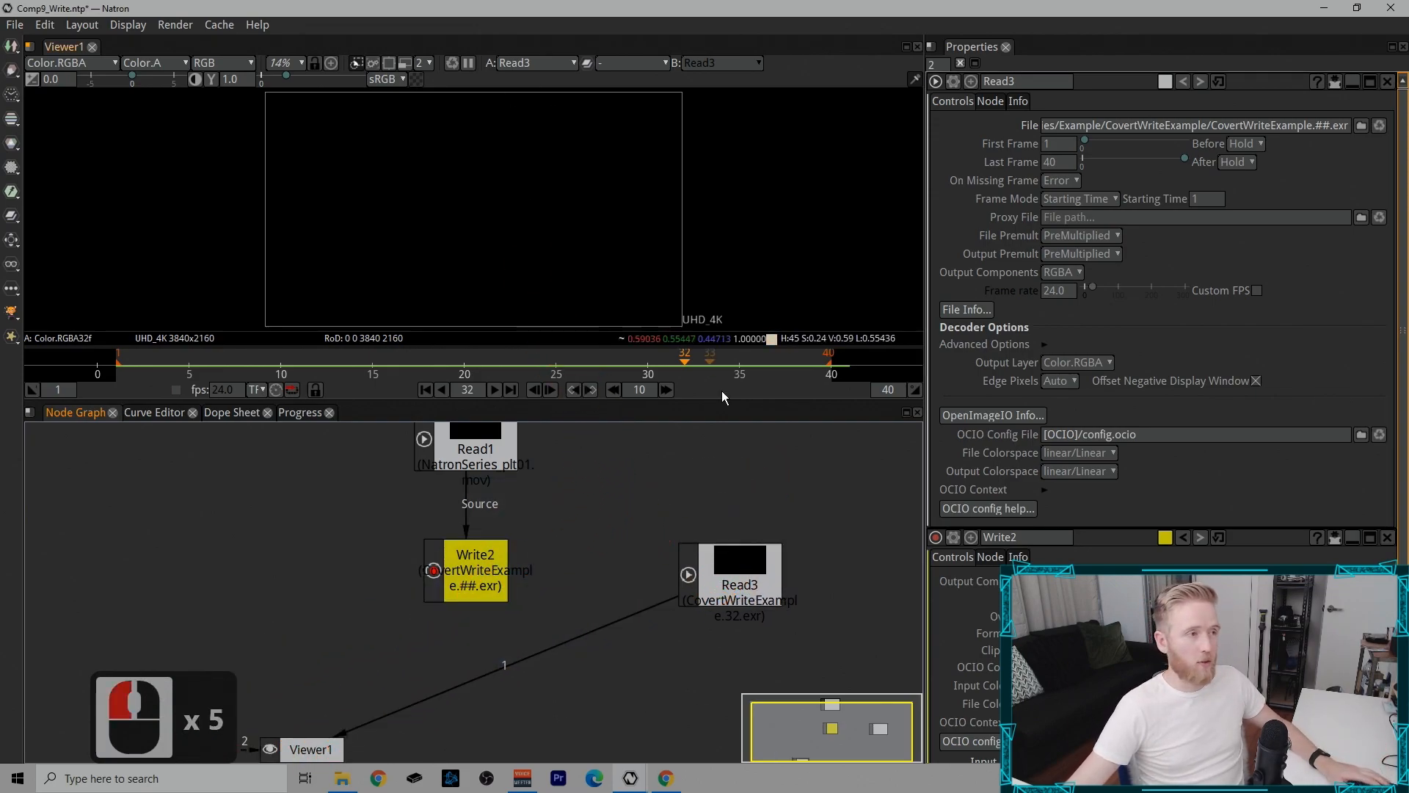
# Step: Set the Write node's frame range to Manual, with both the first and last frame at 32
pyautogui.moveTo(667, 373)
pyautogui.mouseDown()
pyautogui.moveTo(323, 364)
pyautogui.moveTo(795, 348)
pyautogui.moveTo(365, 377)
pyautogui.moveTo(698, 349)
pyautogui.moveTo(480, 365)
pyautogui.moveTo(559, 361)
pyautogui.moveTo(486, 362)
pyautogui.moveTo(548, 378)
pyautogui.moveTo(628, 355)
pyautogui.moveTo(698, 361)
pyautogui.moveTo(667, 363)
pyautogui.mouseUp()
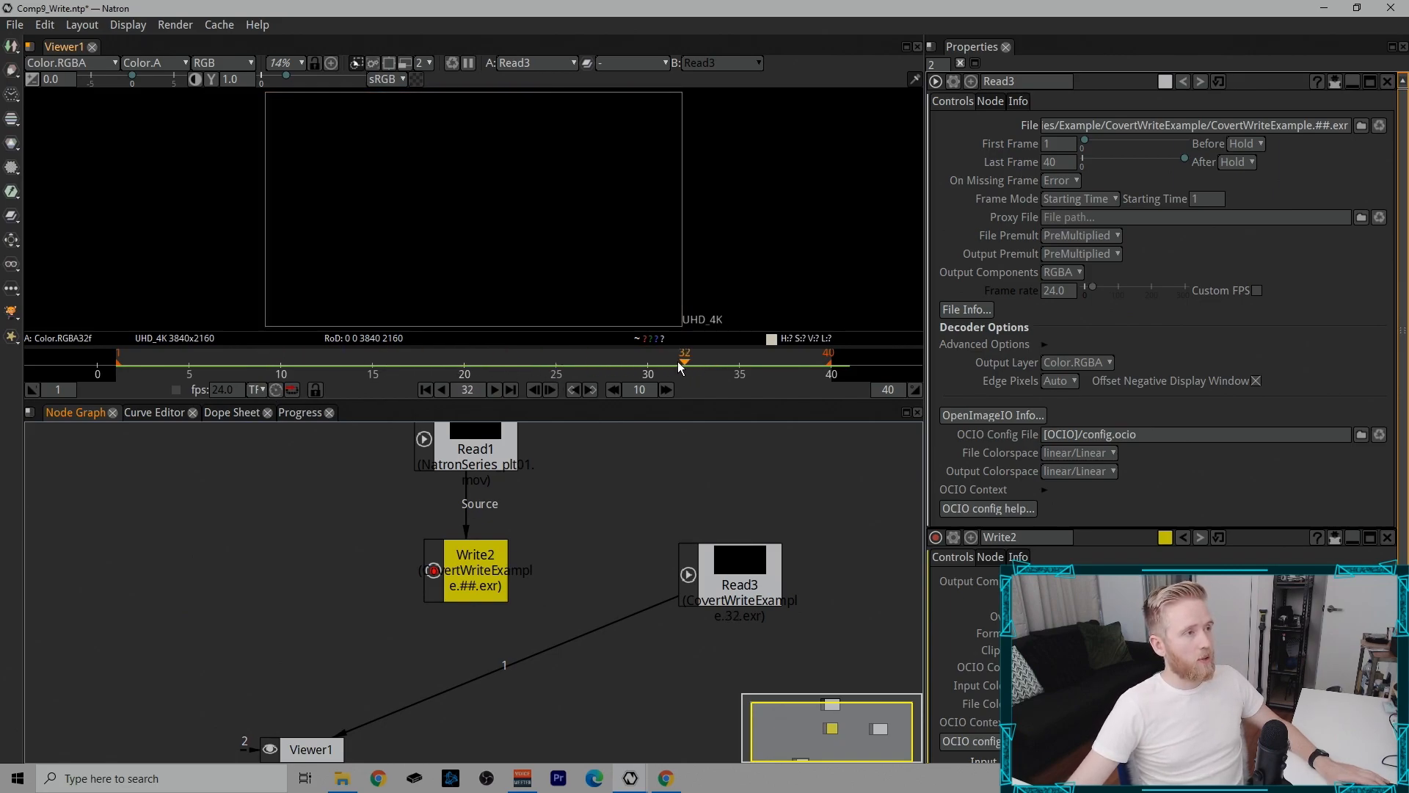
pyautogui.click(690, 360)
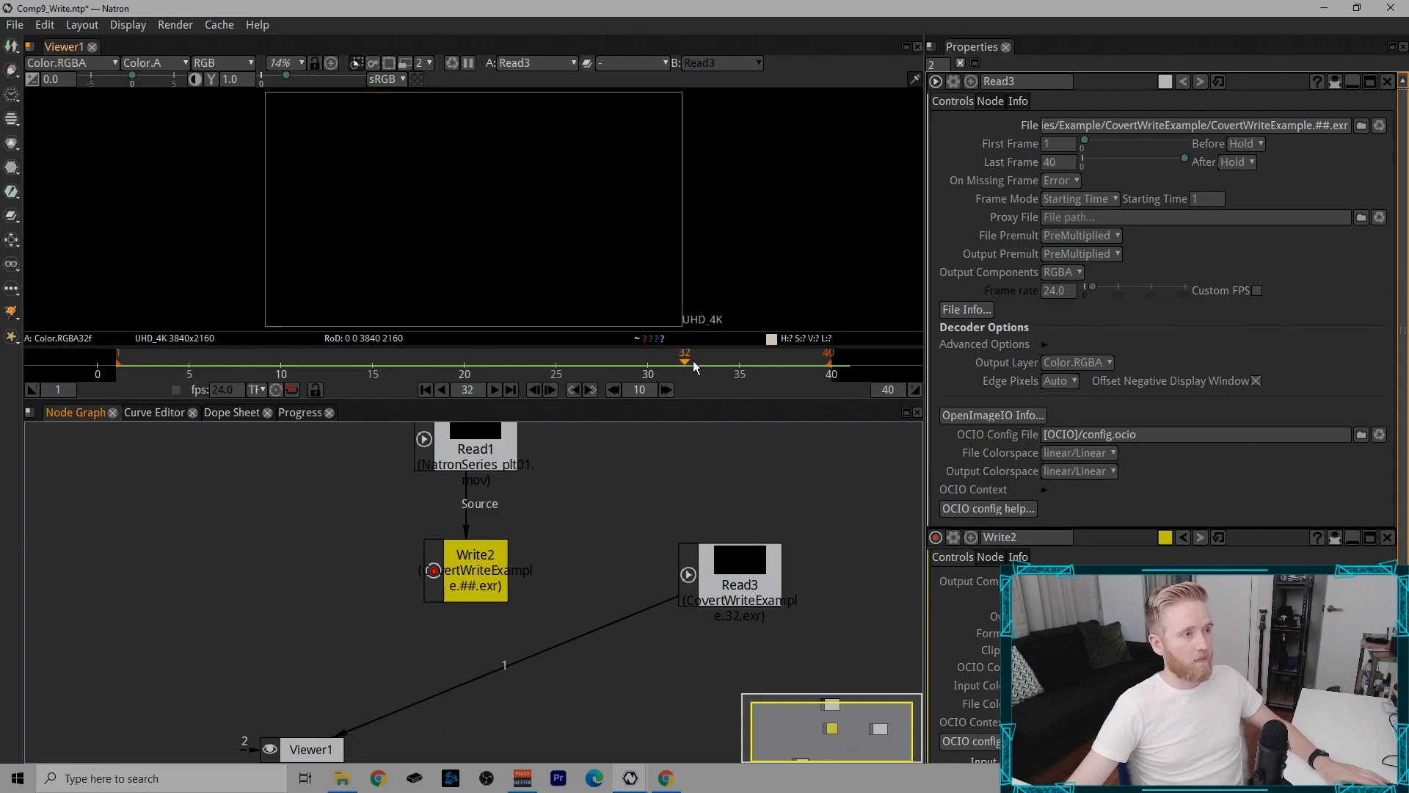
pyautogui.doubleClick(430, 583)
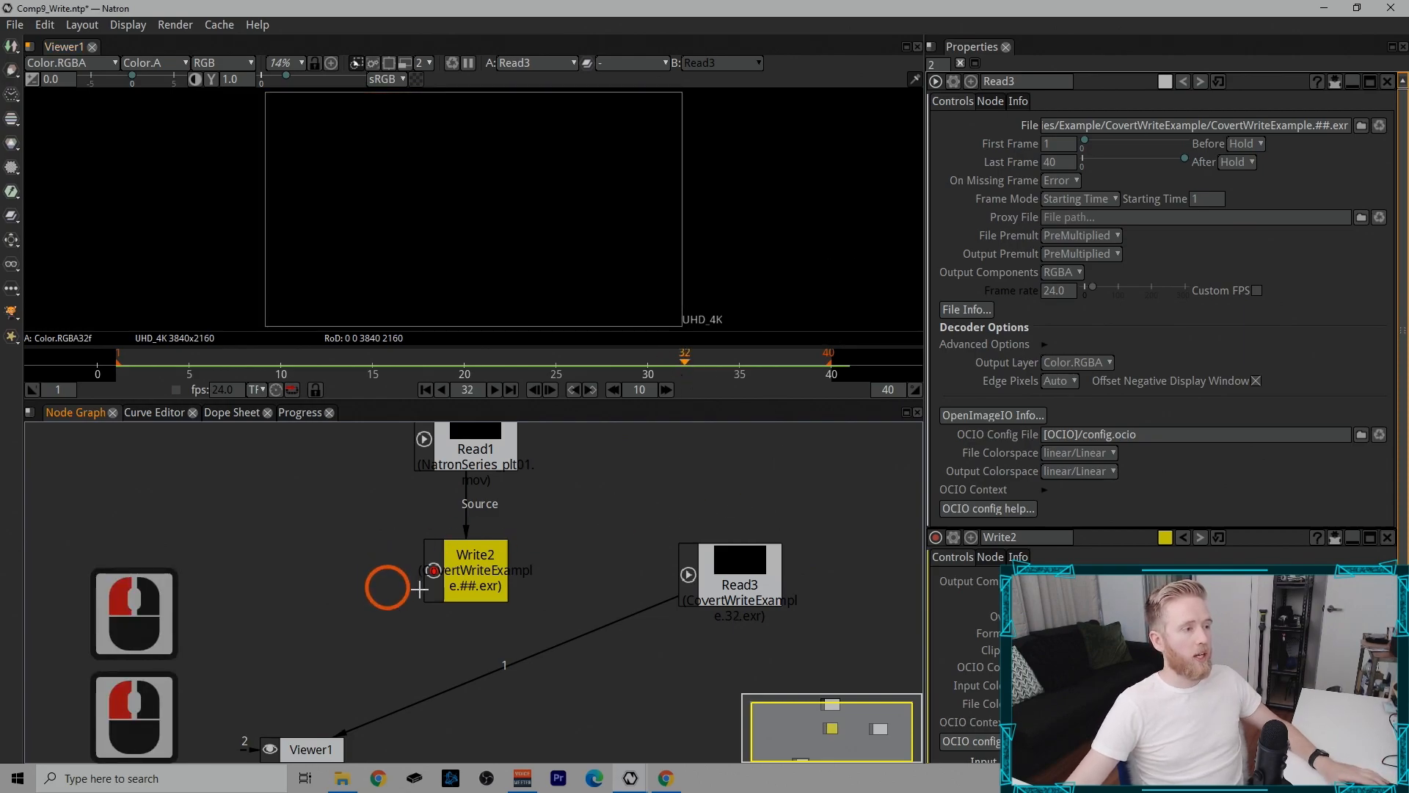
pyautogui.click(1145, 365)
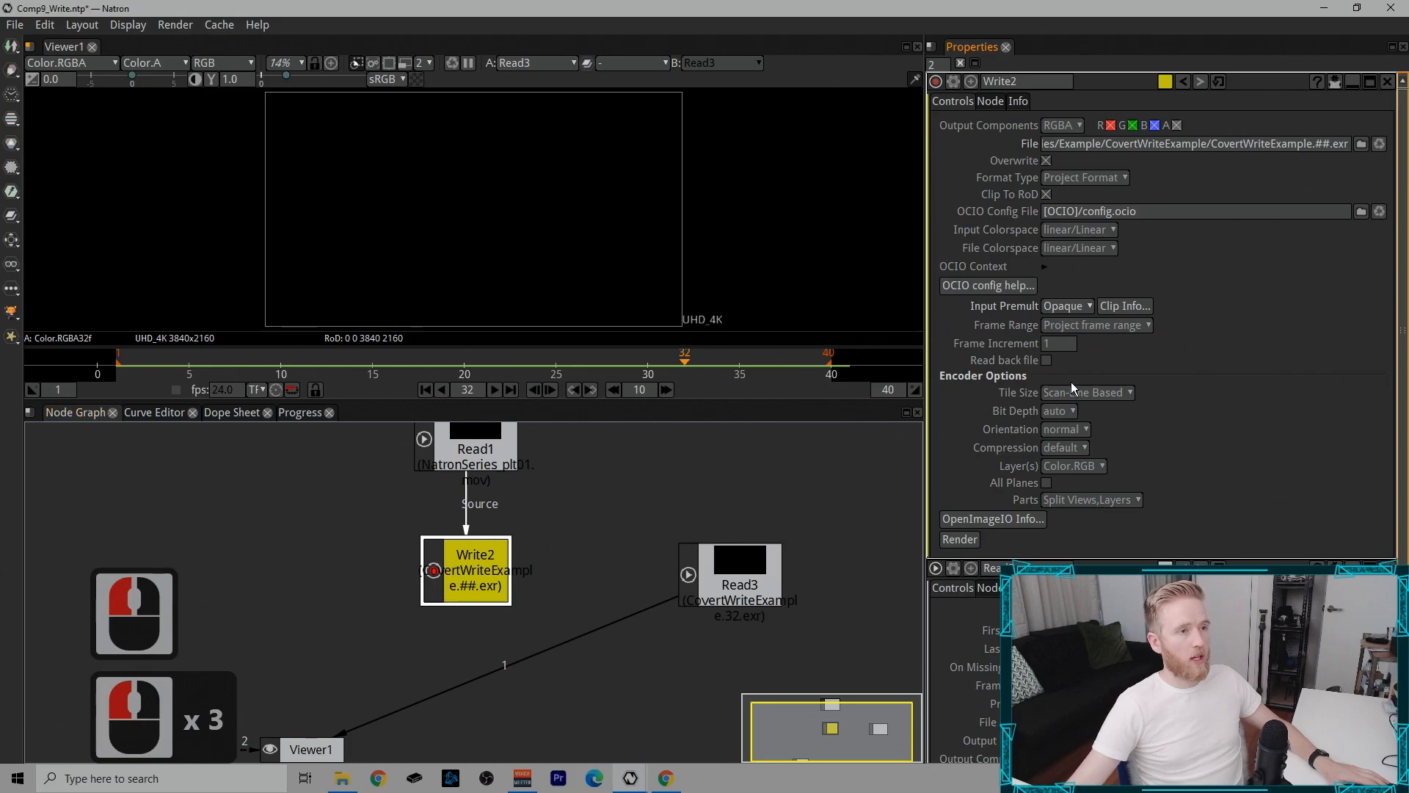
pyautogui.click(1050, 325)
pyautogui.click(1098, 373)
pyautogui.click(1061, 345)
pyautogui.write('32')
pyautogui.click(1059, 361)
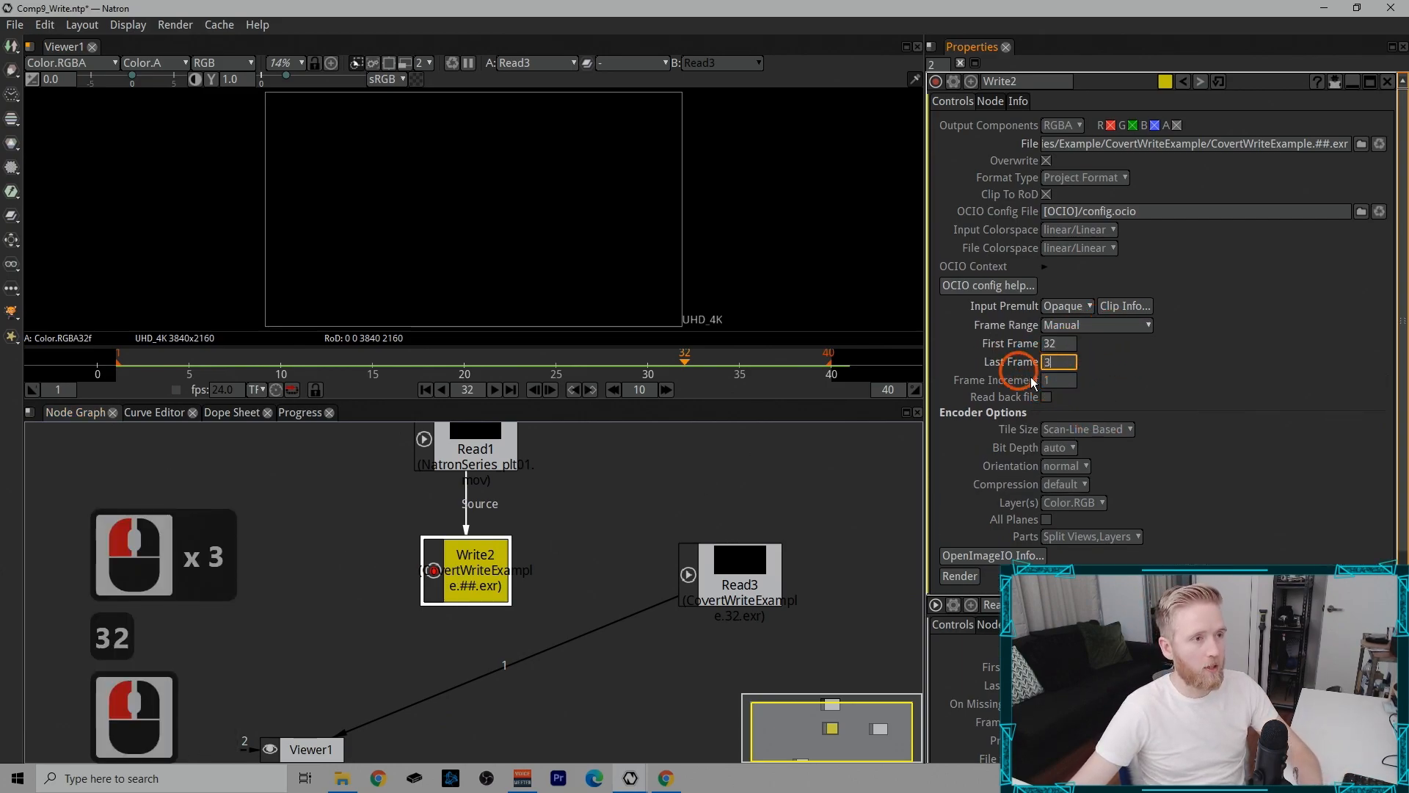
pyautogui.write('32')
pyautogui.click(1163, 395)
# Step: Render frame 32 alone from the Write node and return to the node graph
pyautogui.click(960, 575)
pyautogui.click(688, 540)
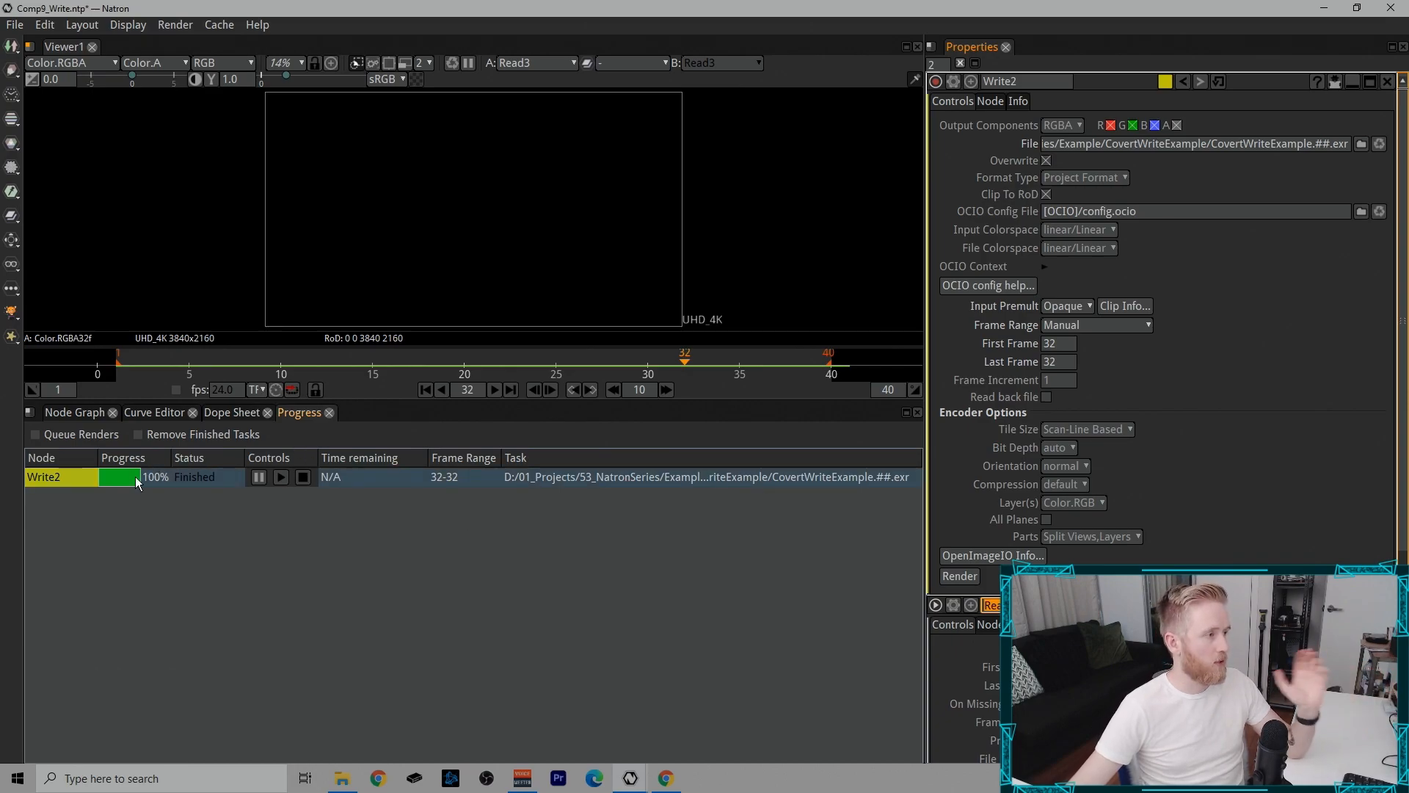
pyautogui.click(78, 413)
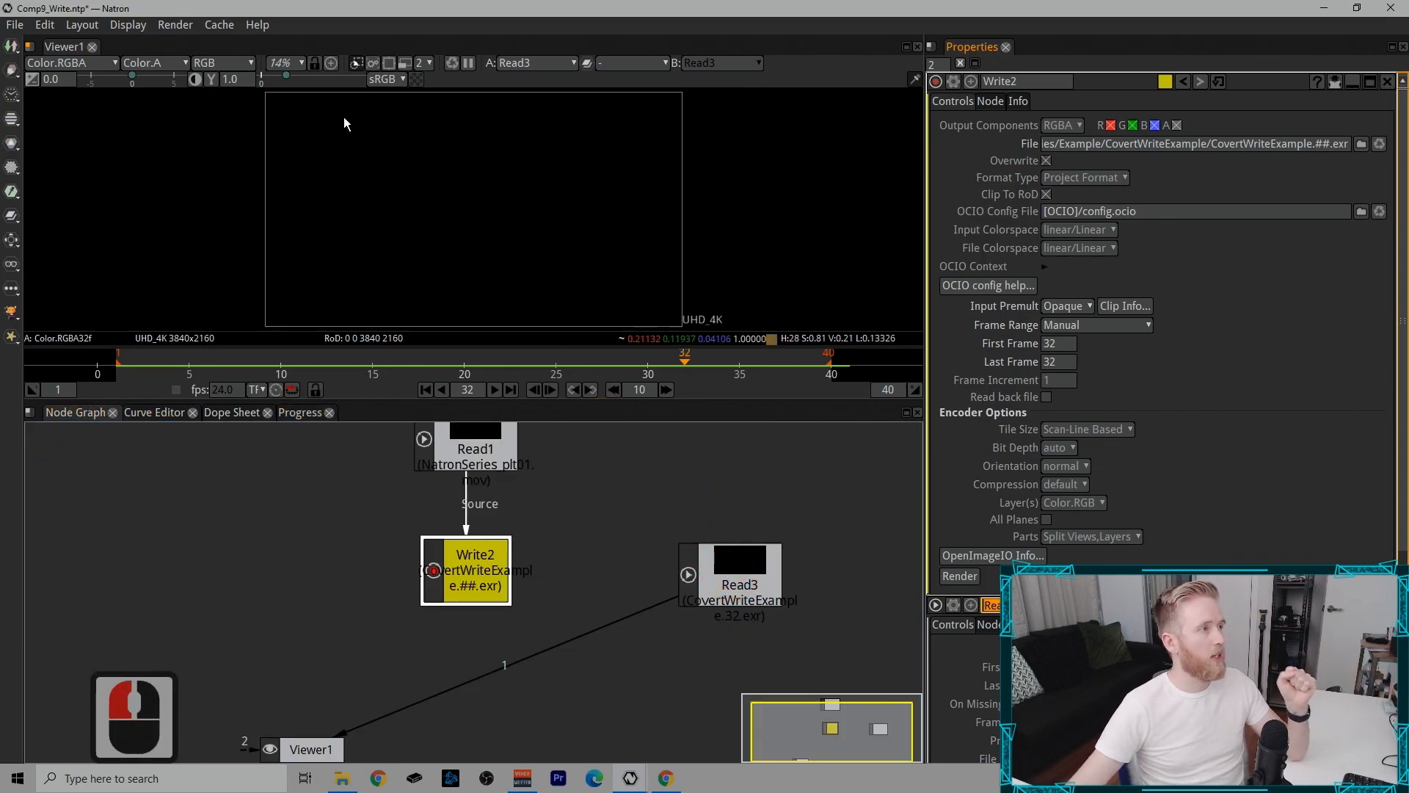
# Step: Refresh the viewer and clear all caches
pyautogui.click(450, 66)
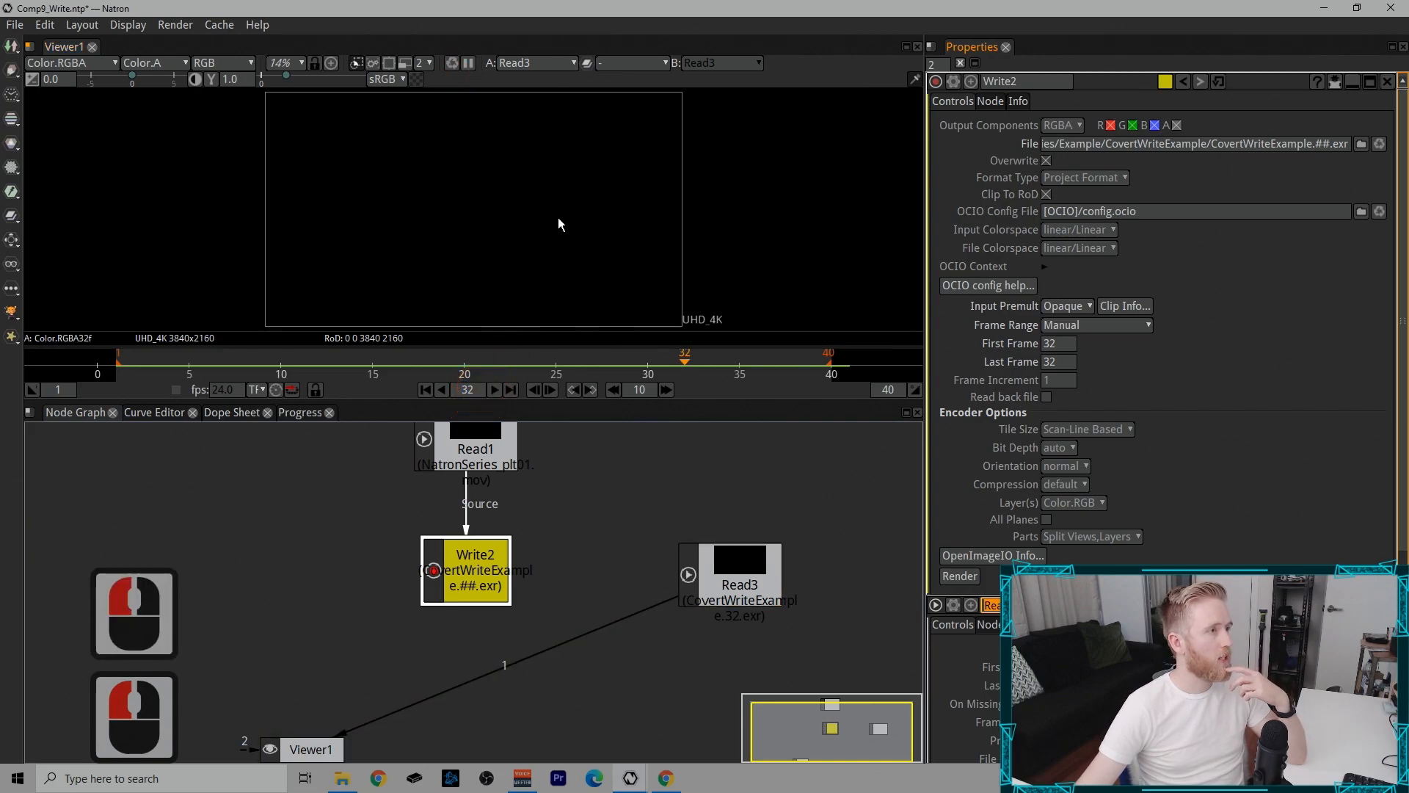
pyautogui.click(219, 26)
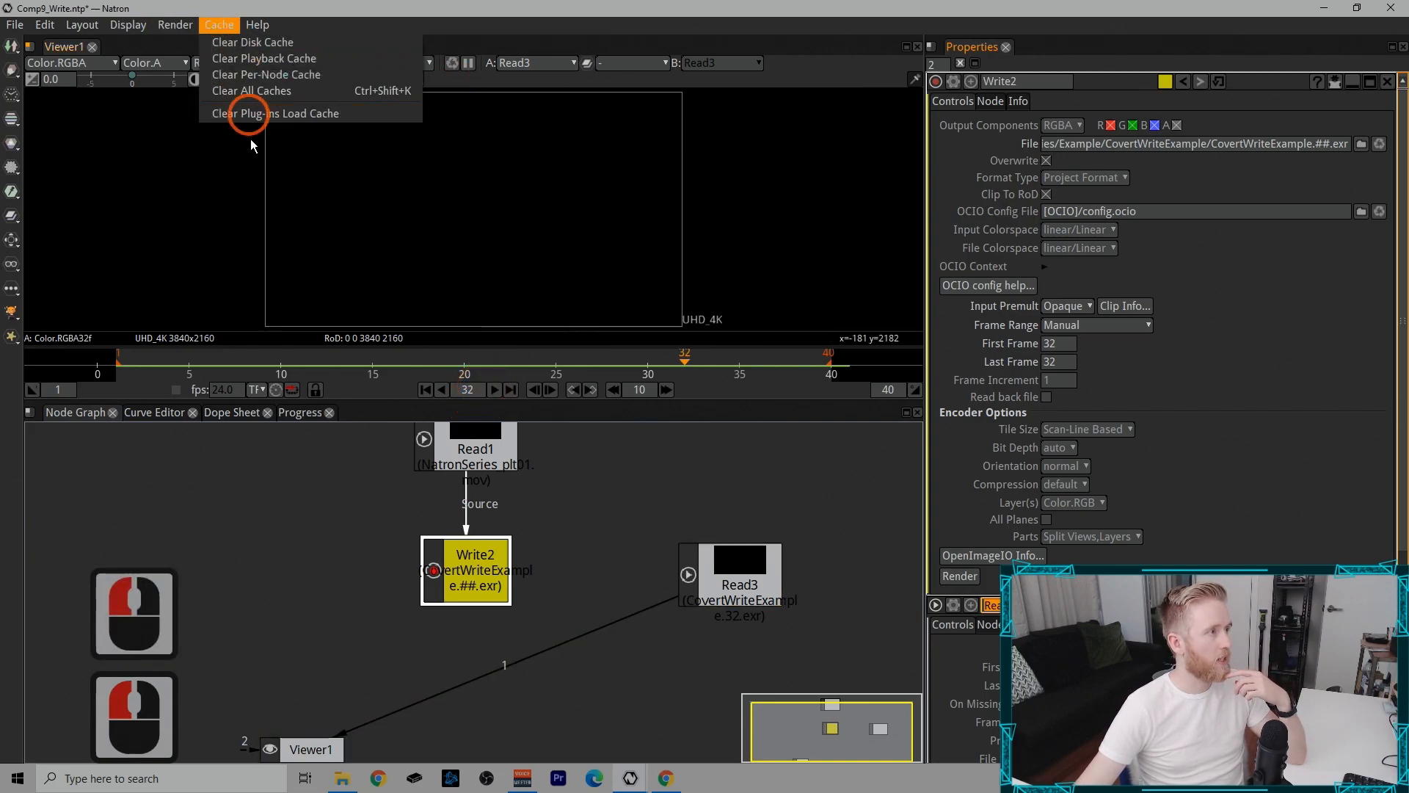
pyautogui.click(267, 91)
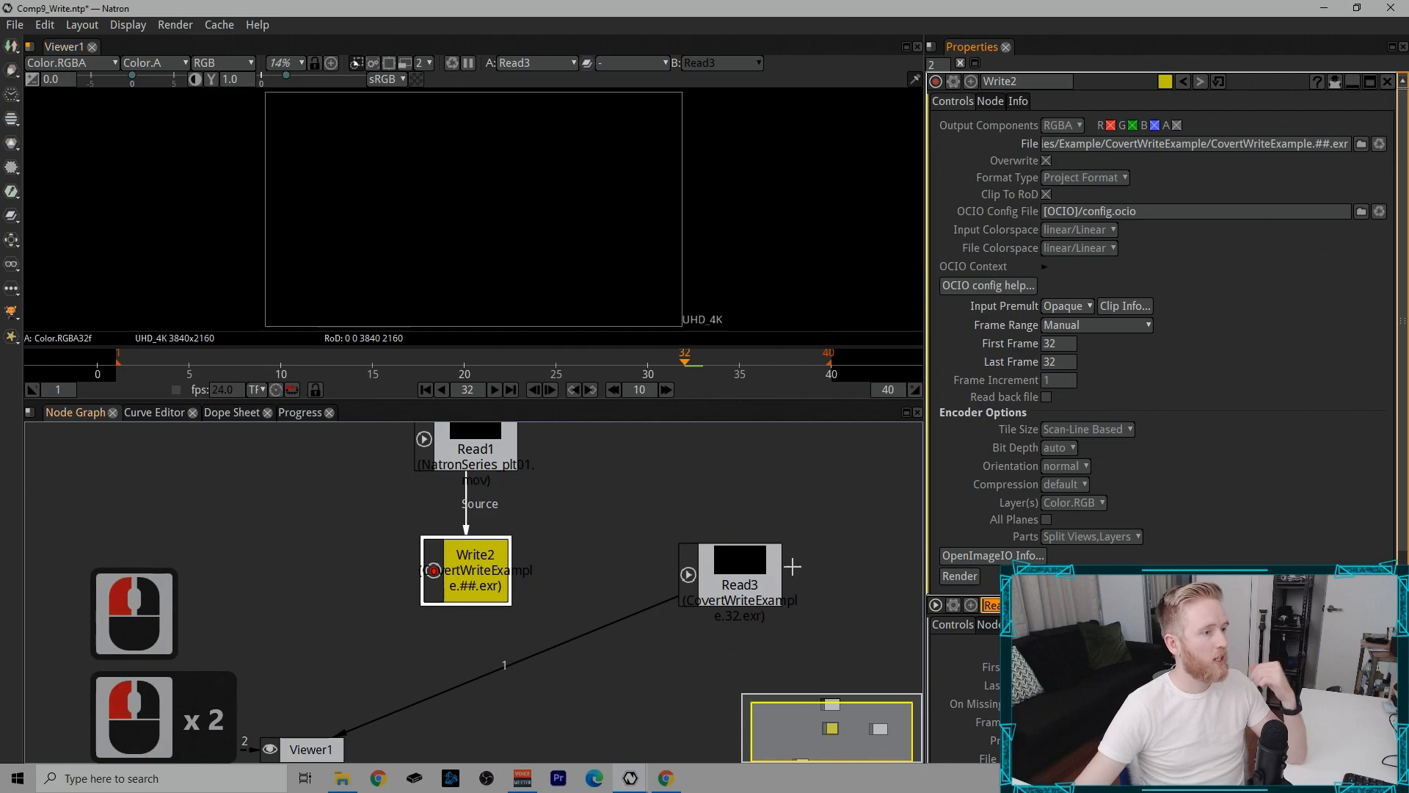
# Step: Connect the viewer to Read1 to inspect frame 32 of the source clip
pyautogui.doubleClick(865, 717)
pyautogui.doubleClick(493, 462)
pyautogui.click(493, 462)
pyautogui.press('1')
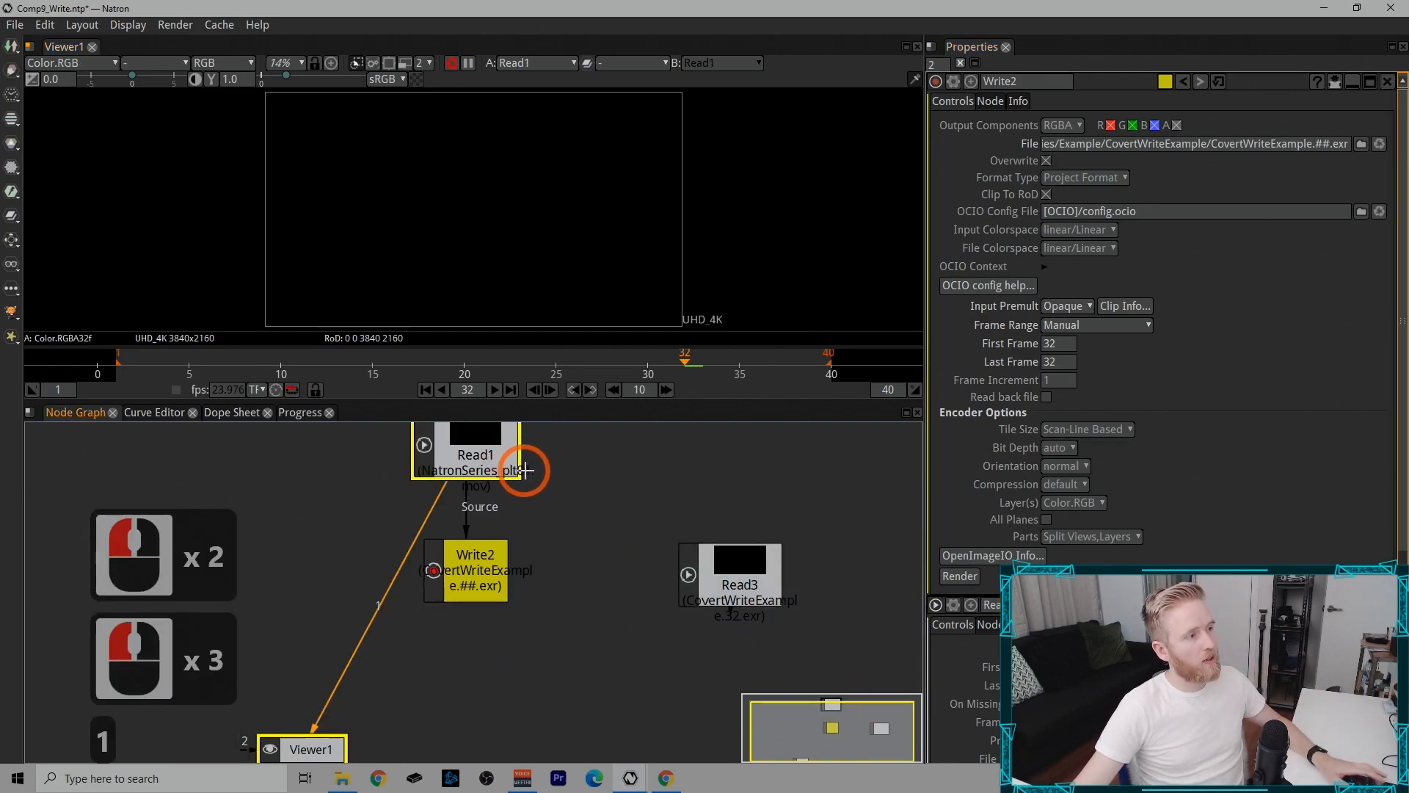
# Step: Connect the viewer to the Write node and render frame 32 again
pyautogui.click(488, 553)
pyautogui.press('1')
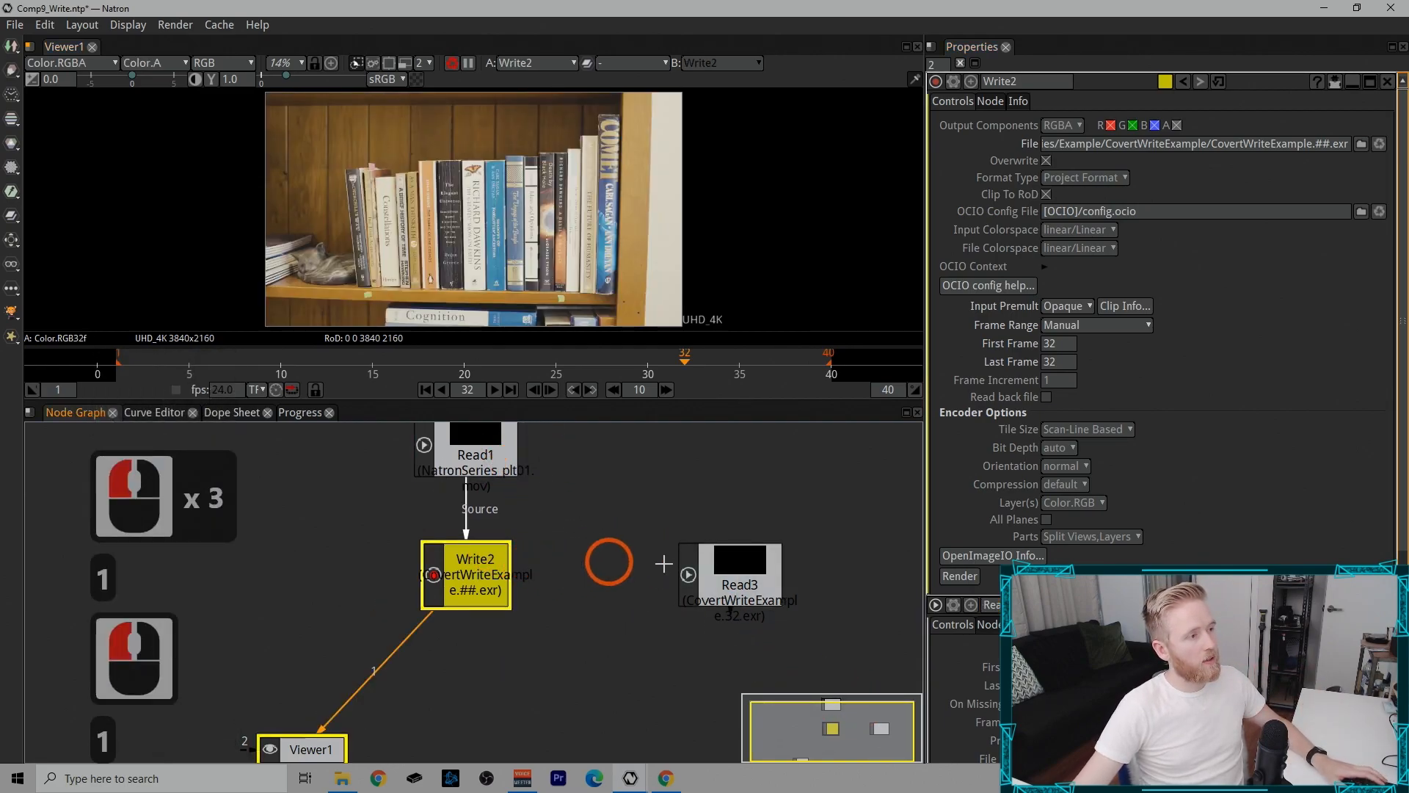
pyautogui.click(960, 575)
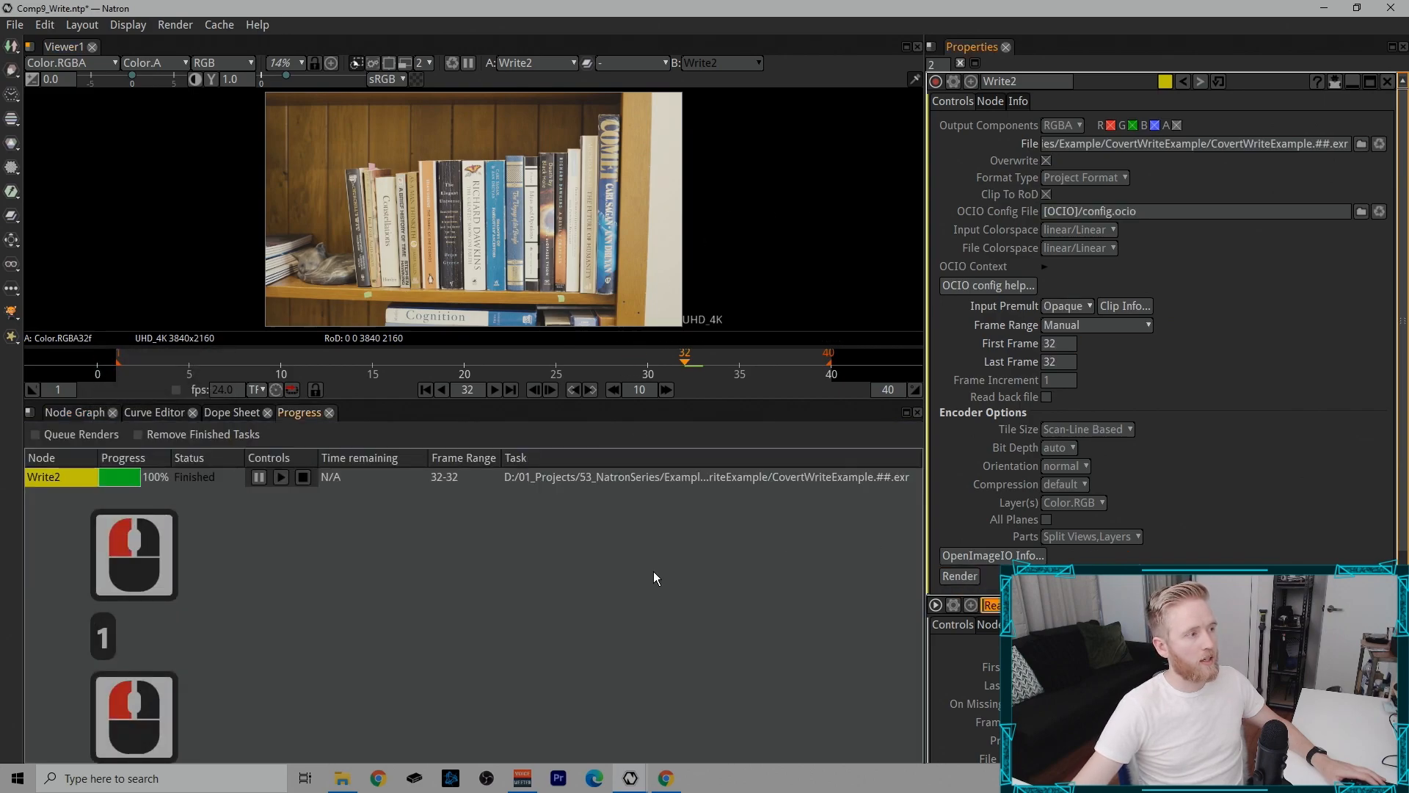
pyautogui.click(73, 412)
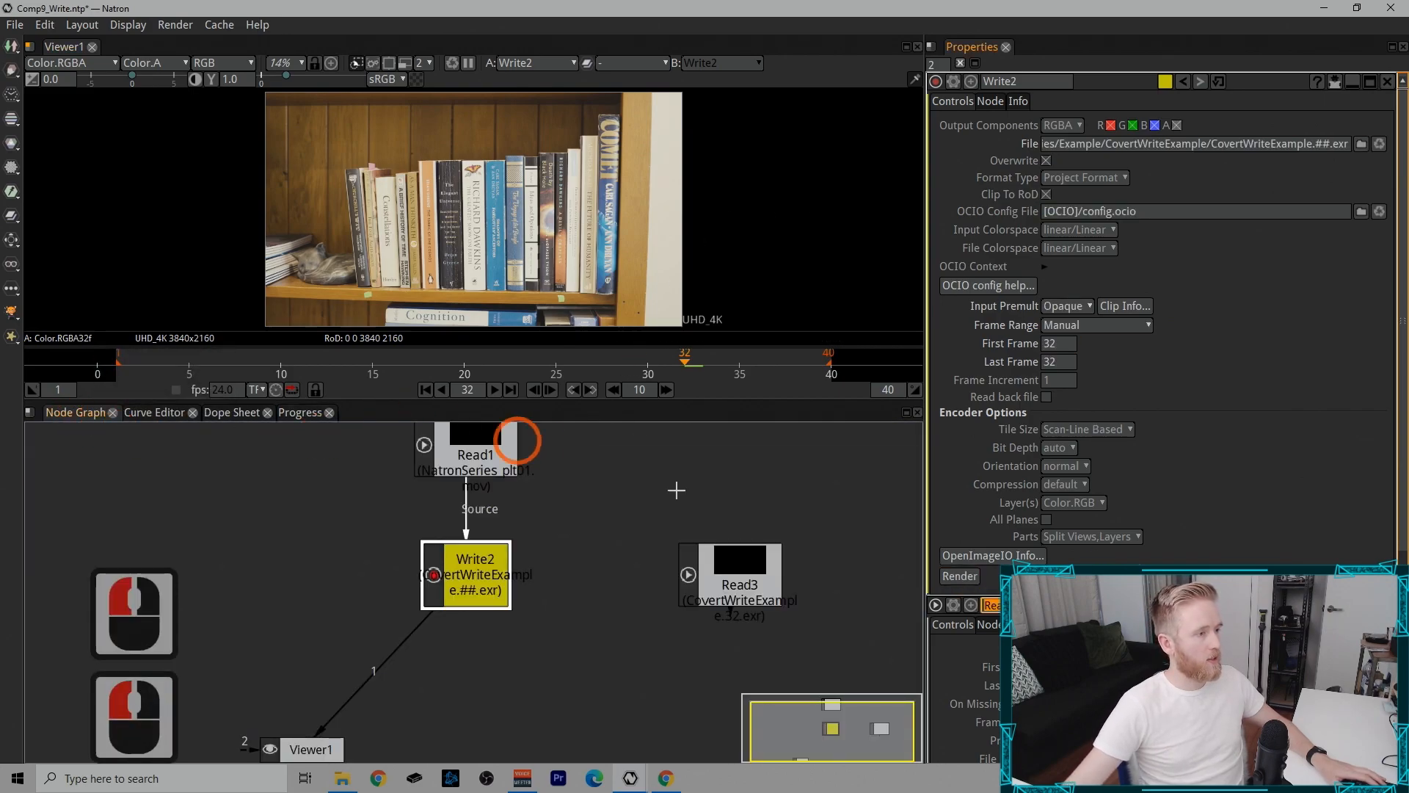
# Step: Delete the Read3 node and load the CovertWriteExample.##.exr 1-40 sequence into a new Read node
pyautogui.click(741, 574)
pyautogui.click(741, 575)
pyautogui.press('BackSpace')
pyautogui.click(686, 576)
pyautogui.press('r')
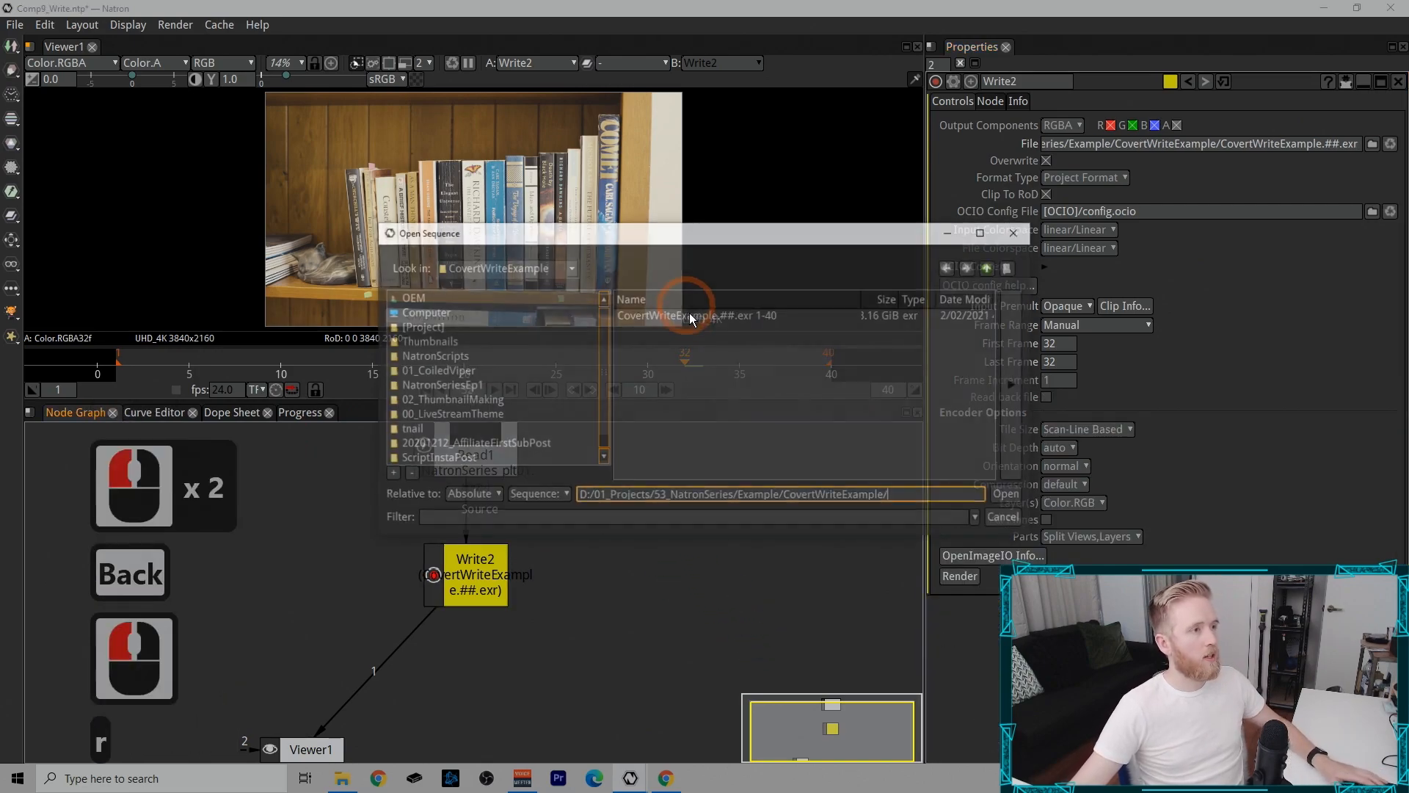
pyautogui.click(815, 316)
pyautogui.click(1006, 497)
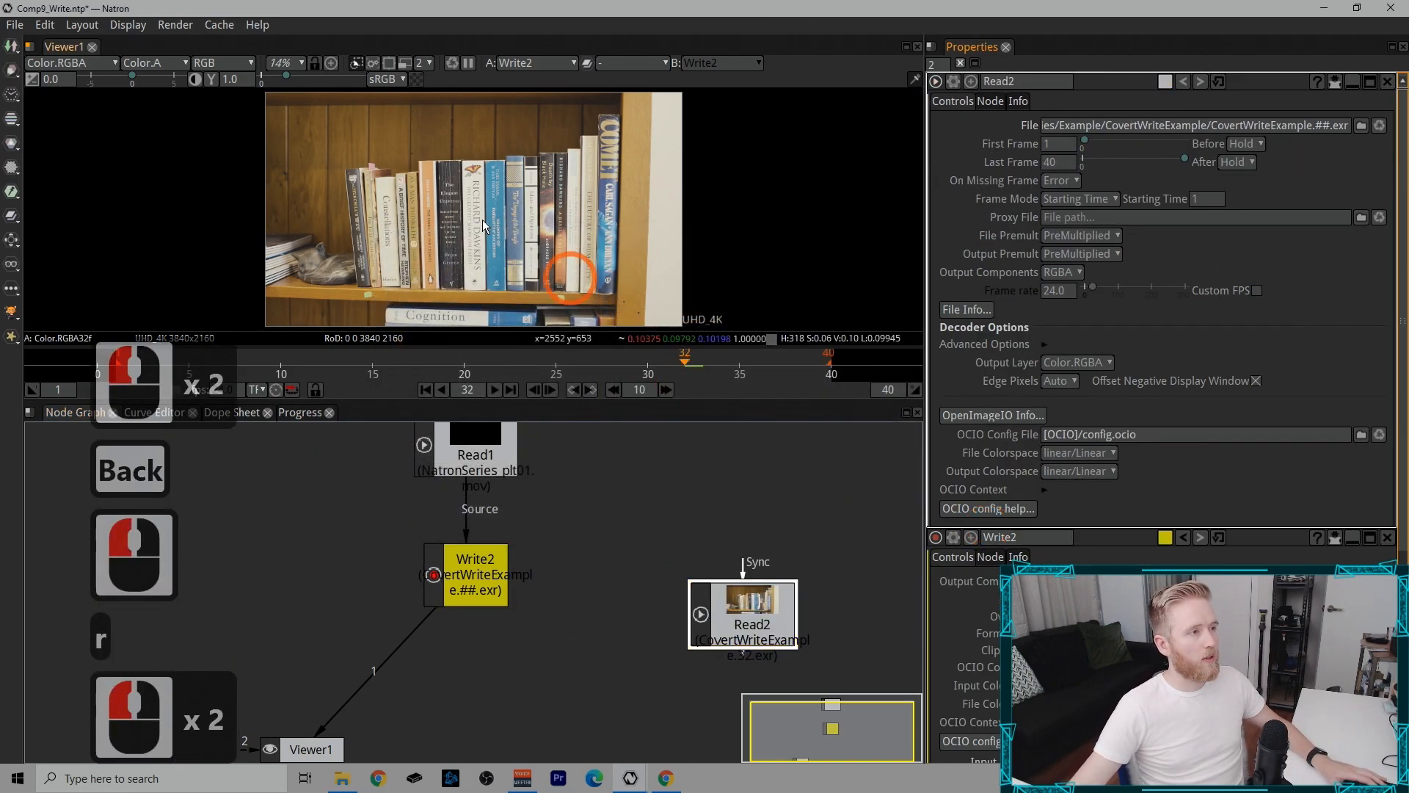
# Step: Place the new Read node beside the Write node, view it, and step through frames 31 to 33
pyautogui.moveTo(785, 604); pyautogui.dragTo(770, 542)
pyautogui.press('1')
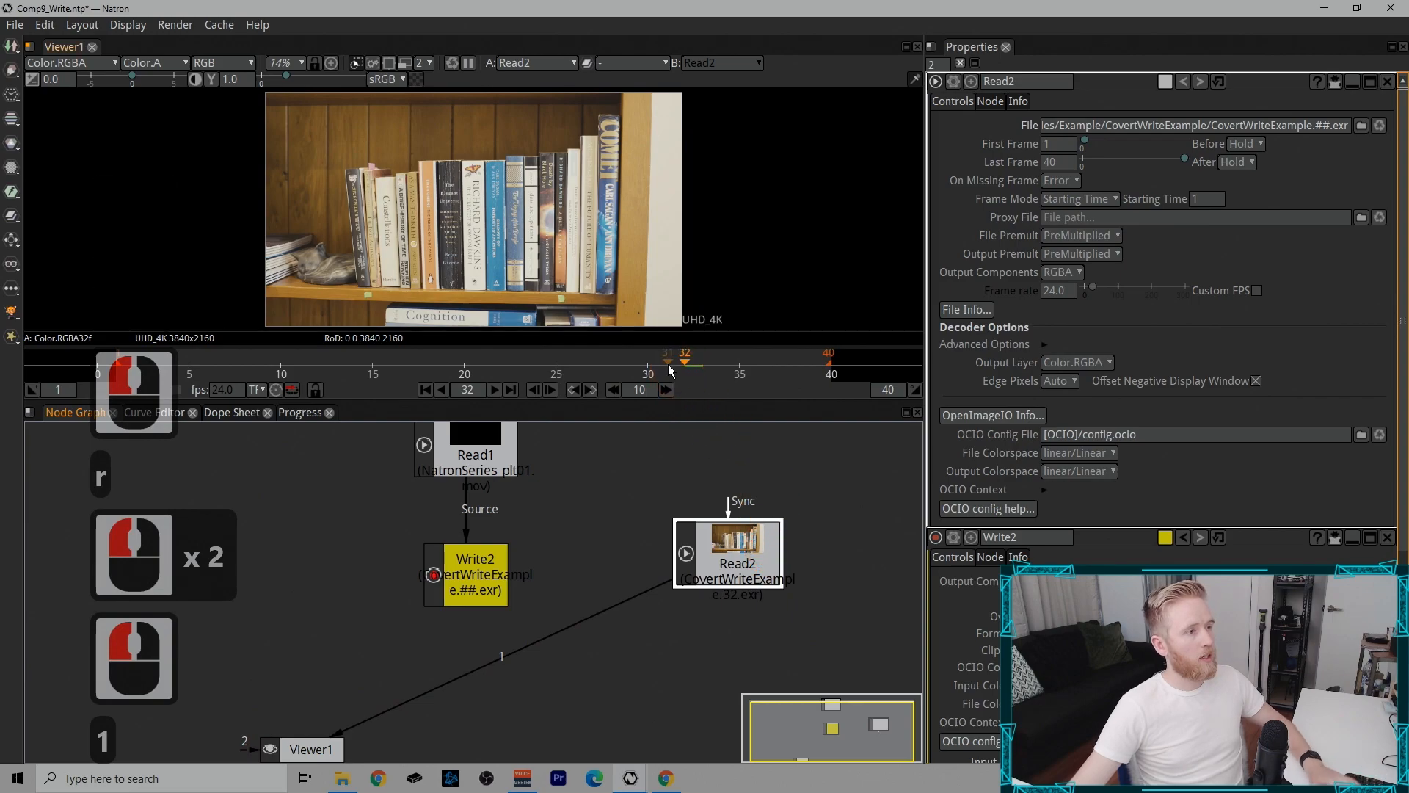
pyautogui.press('Left')
pyautogui.press('Right')
pyautogui.press('Right')
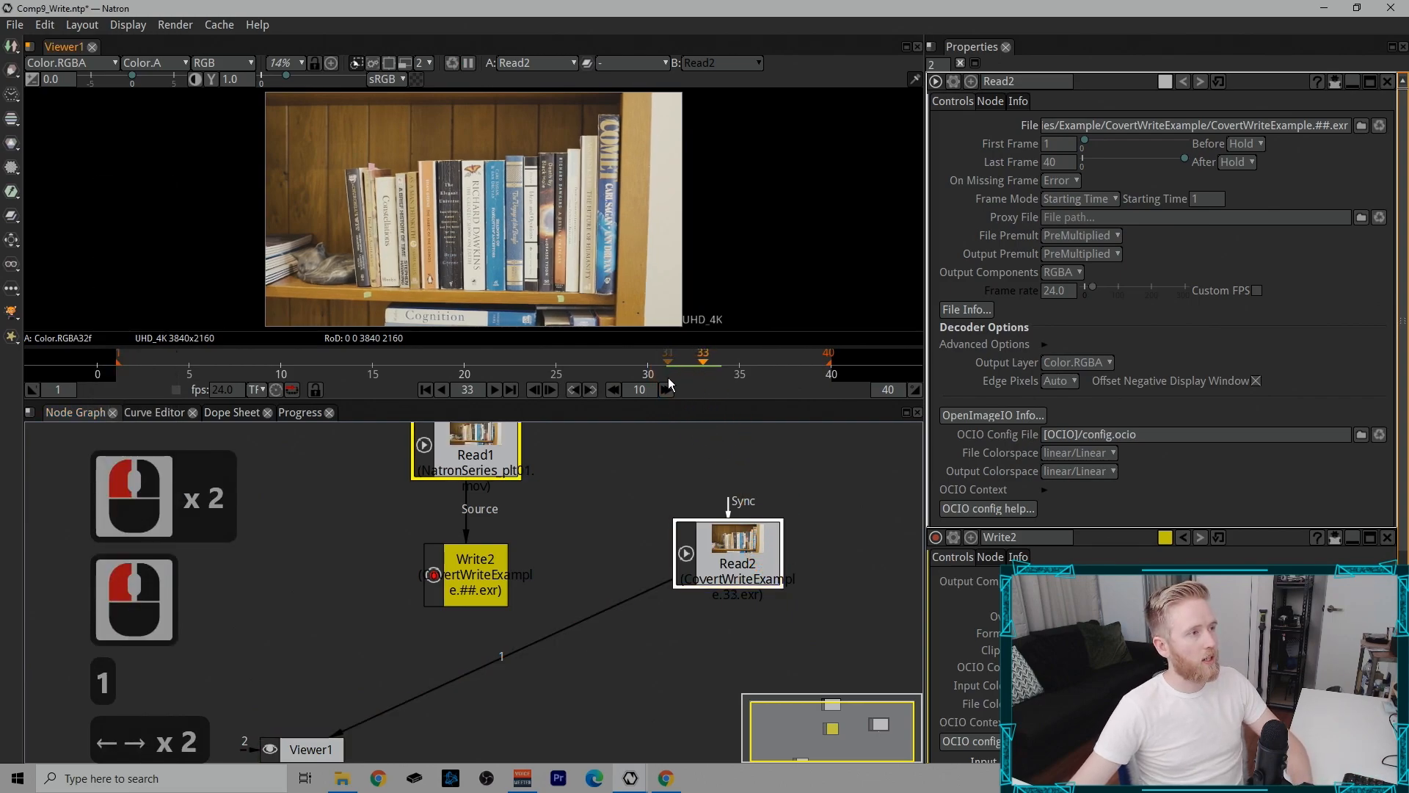
# Step: Play the EXR sequence from frame 1, then step back and forth around frames 12 and 13 to compare them
pyautogui.click(425, 389)
pyautogui.click(494, 390)
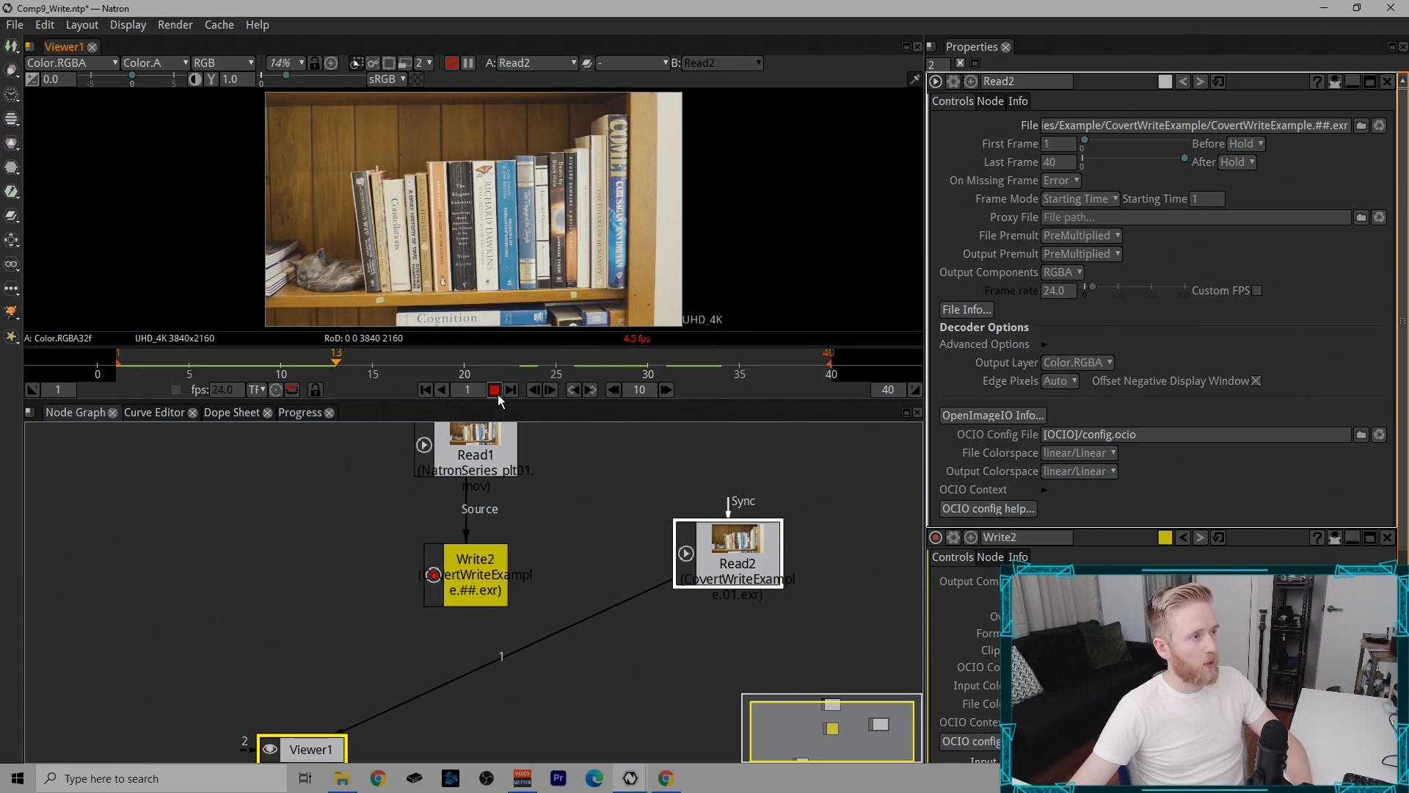
pyautogui.click(314, 371)
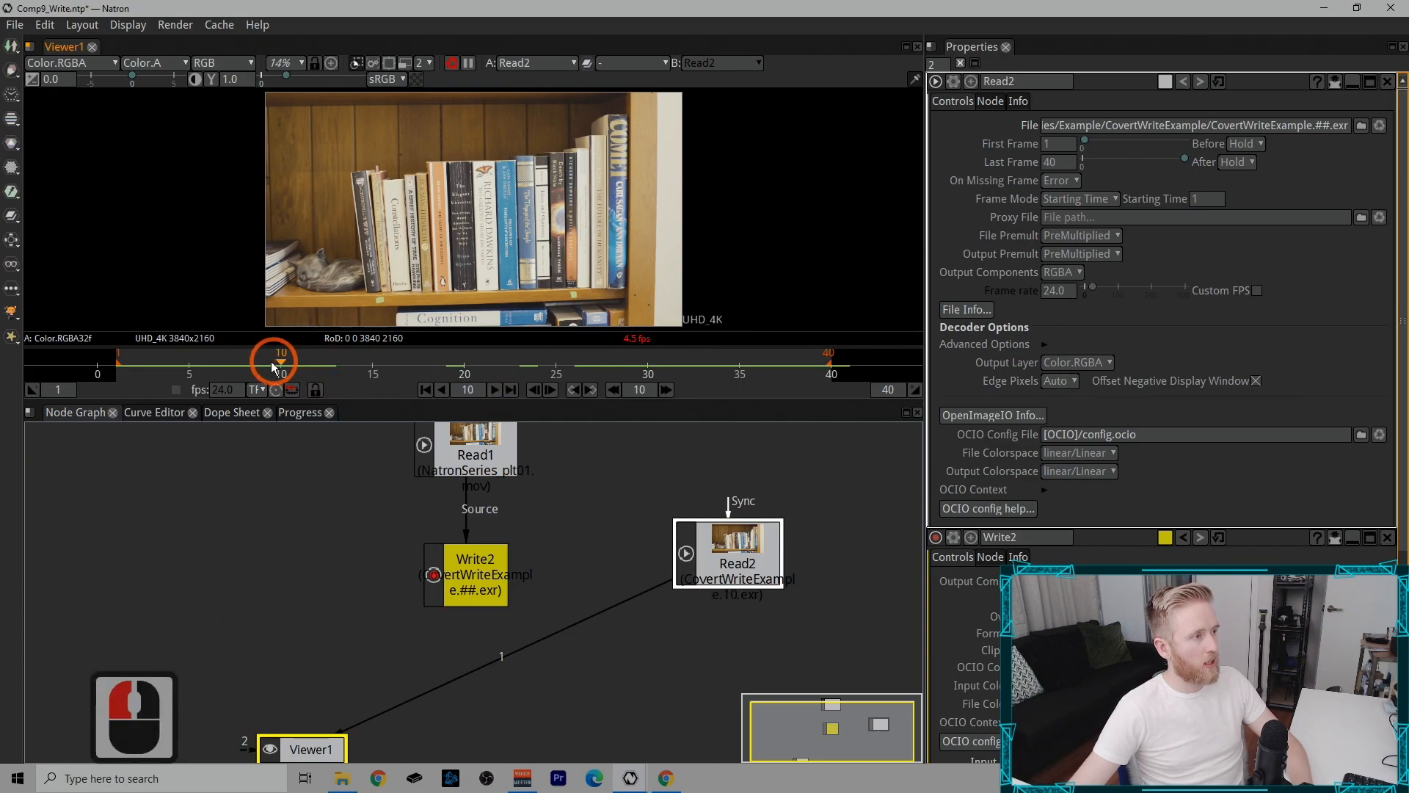
pyautogui.click(342, 361)
pyautogui.press('l')
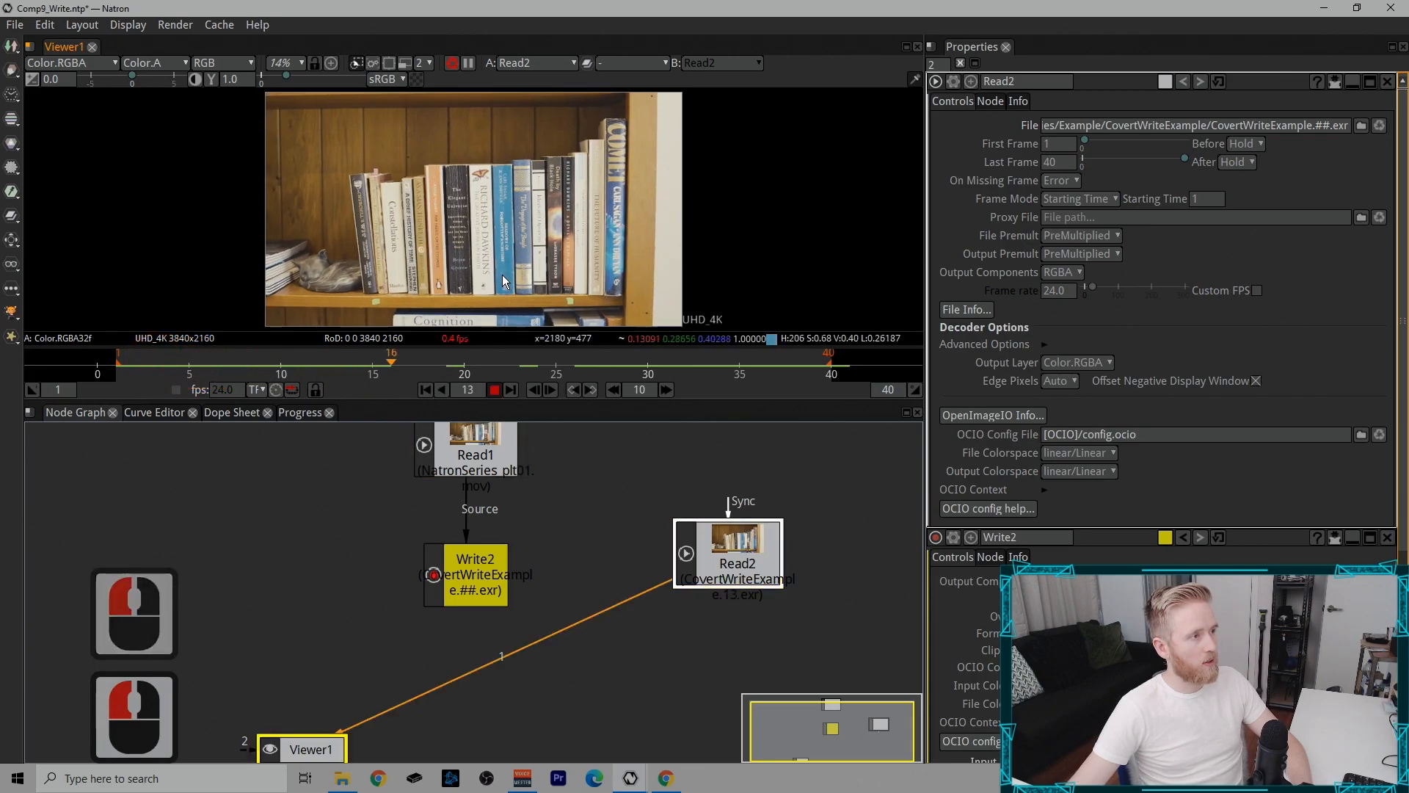
pyautogui.click(494, 389)
pyautogui.click(495, 366)
pyautogui.moveTo(495, 367); pyautogui.dragTo(332, 365)
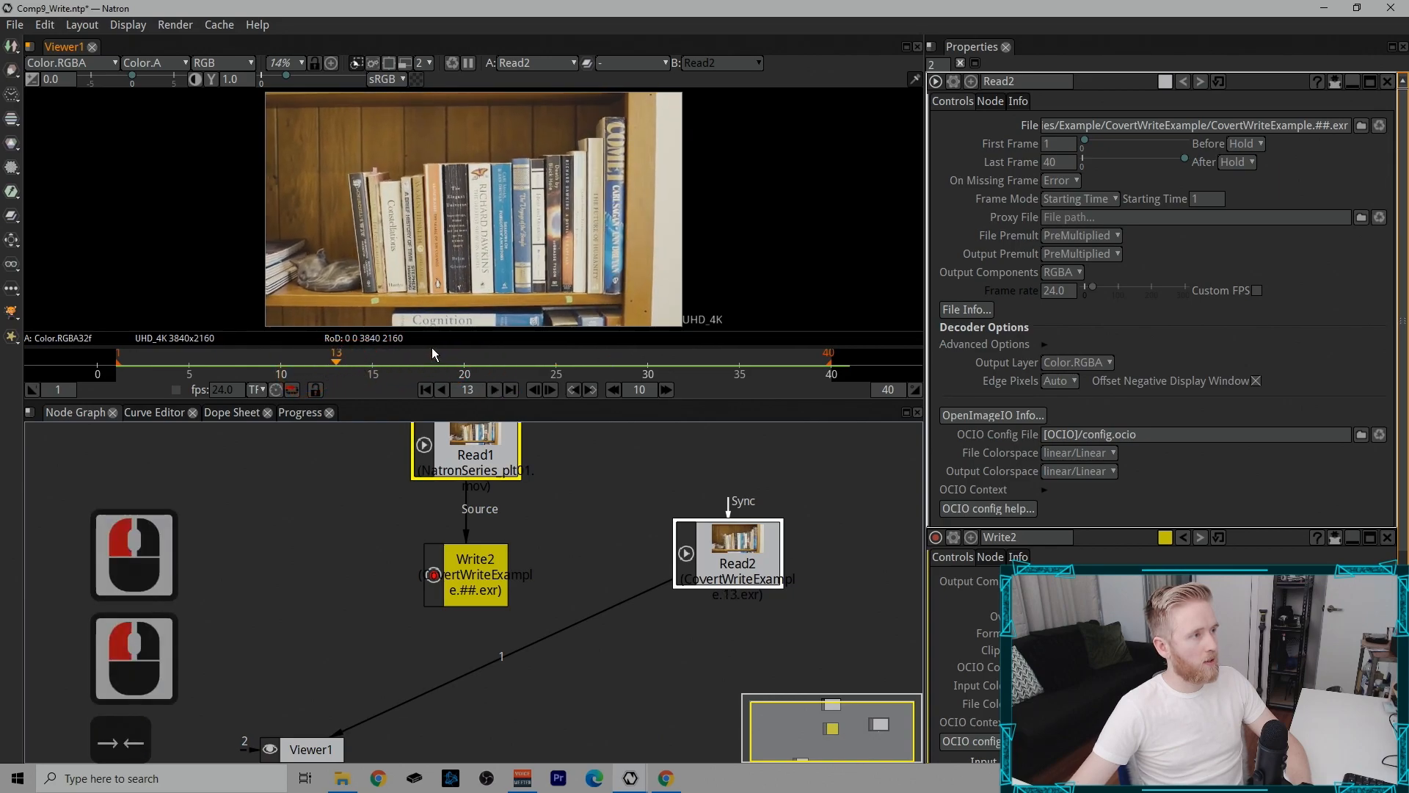
pyautogui.press('Right')
pyautogui.press('Left')
pyautogui.press('Left')
pyautogui.press('Right')
pyautogui.press('Left')
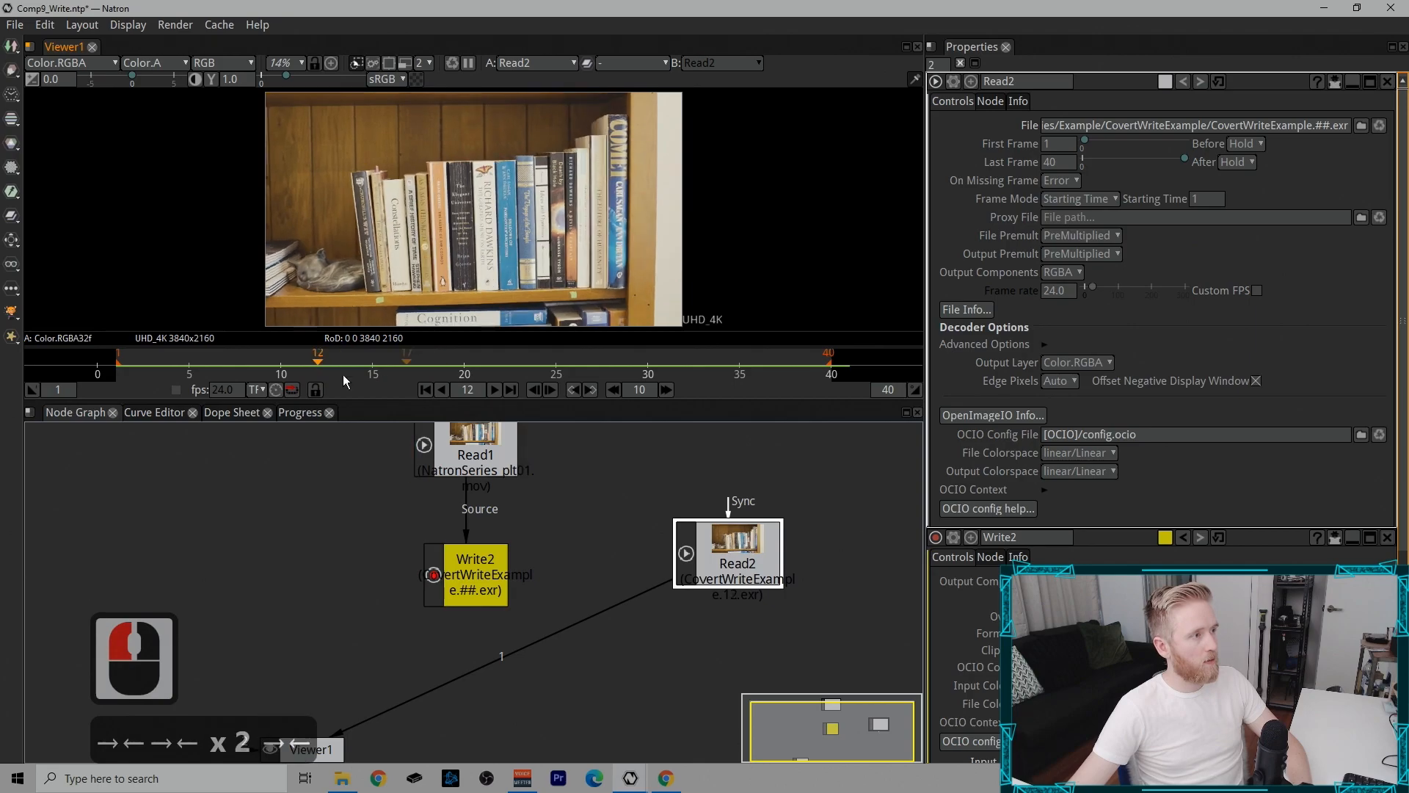
# Step: Set the Write node's frame range to 1-12, render it, and return to the node graph
pyautogui.doubleClick(474, 587)
pyautogui.click(1059, 344)
pyautogui.write('1')
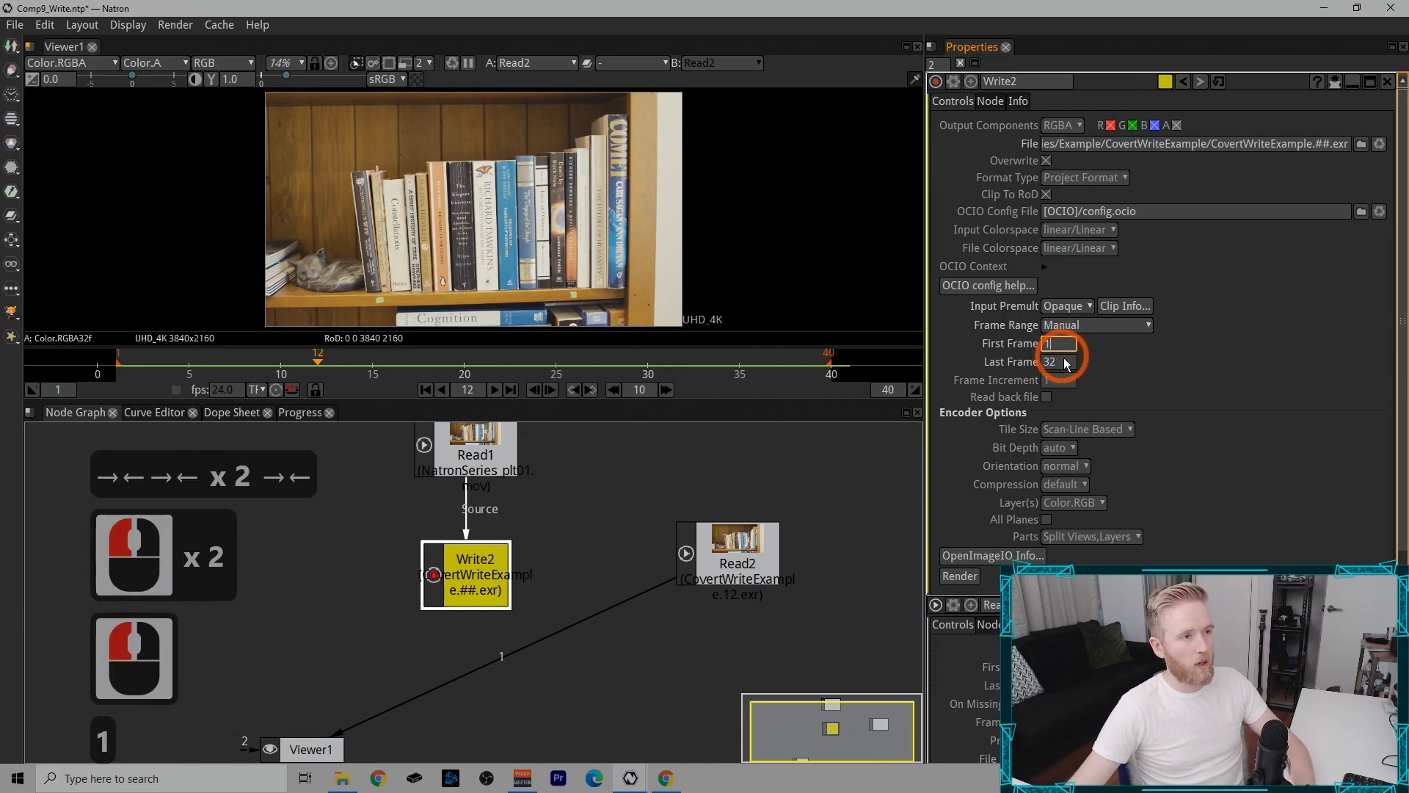
pyautogui.click(1066, 364)
pyautogui.write('12')
pyautogui.doubleClick(960, 575)
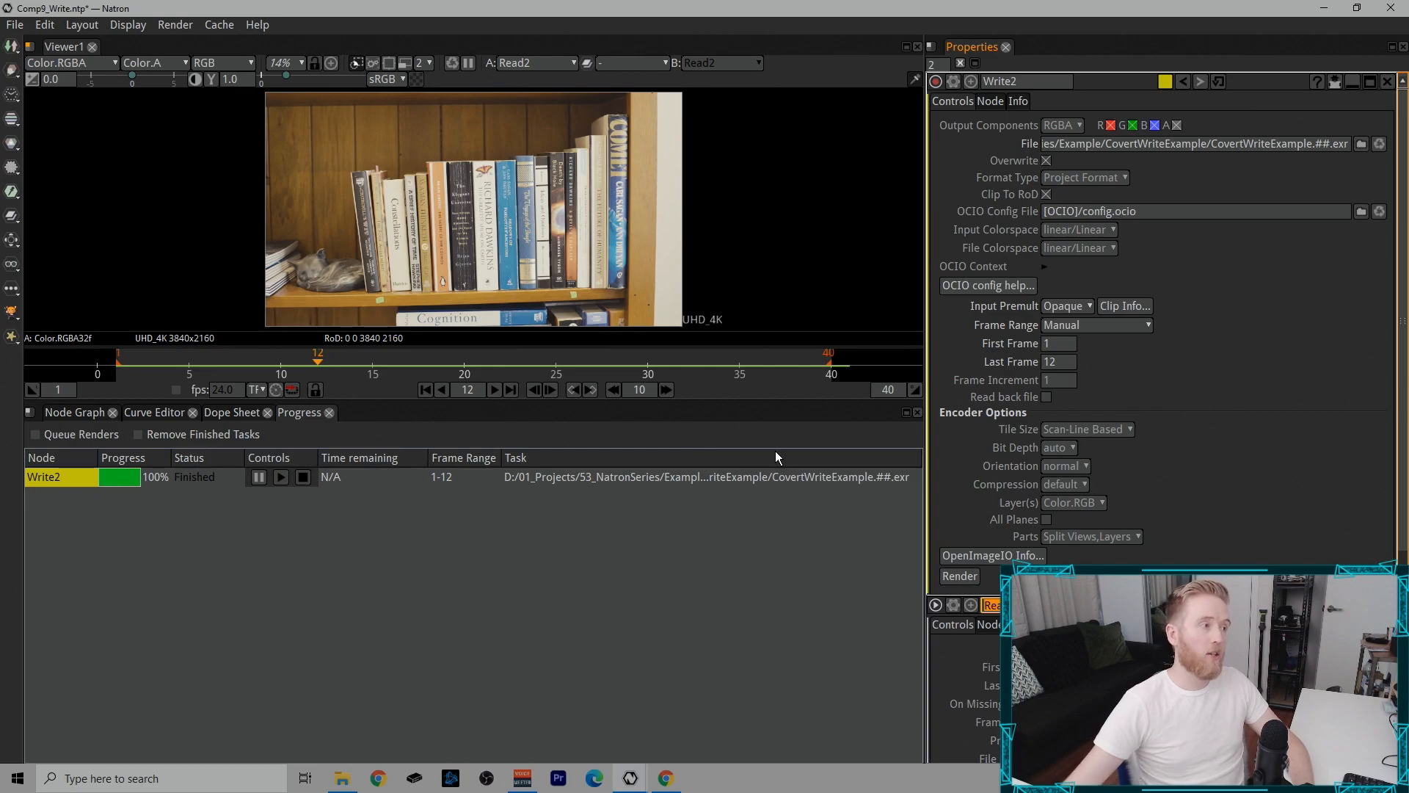
pyautogui.click(76, 413)
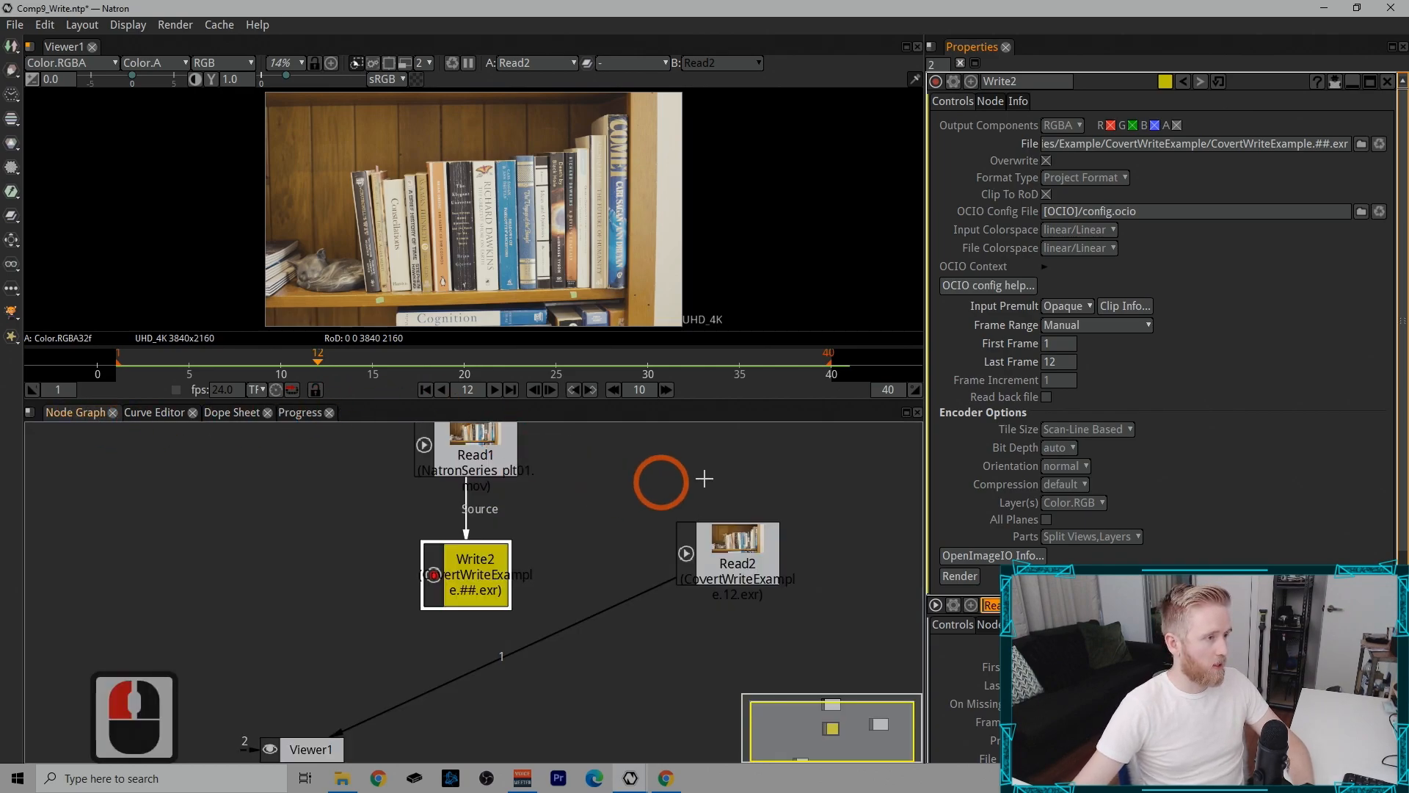
# Step: Delete the Read node of the EXR sequence and clear the cache
pyautogui.click(730, 558)
pyautogui.press('BackSpace')
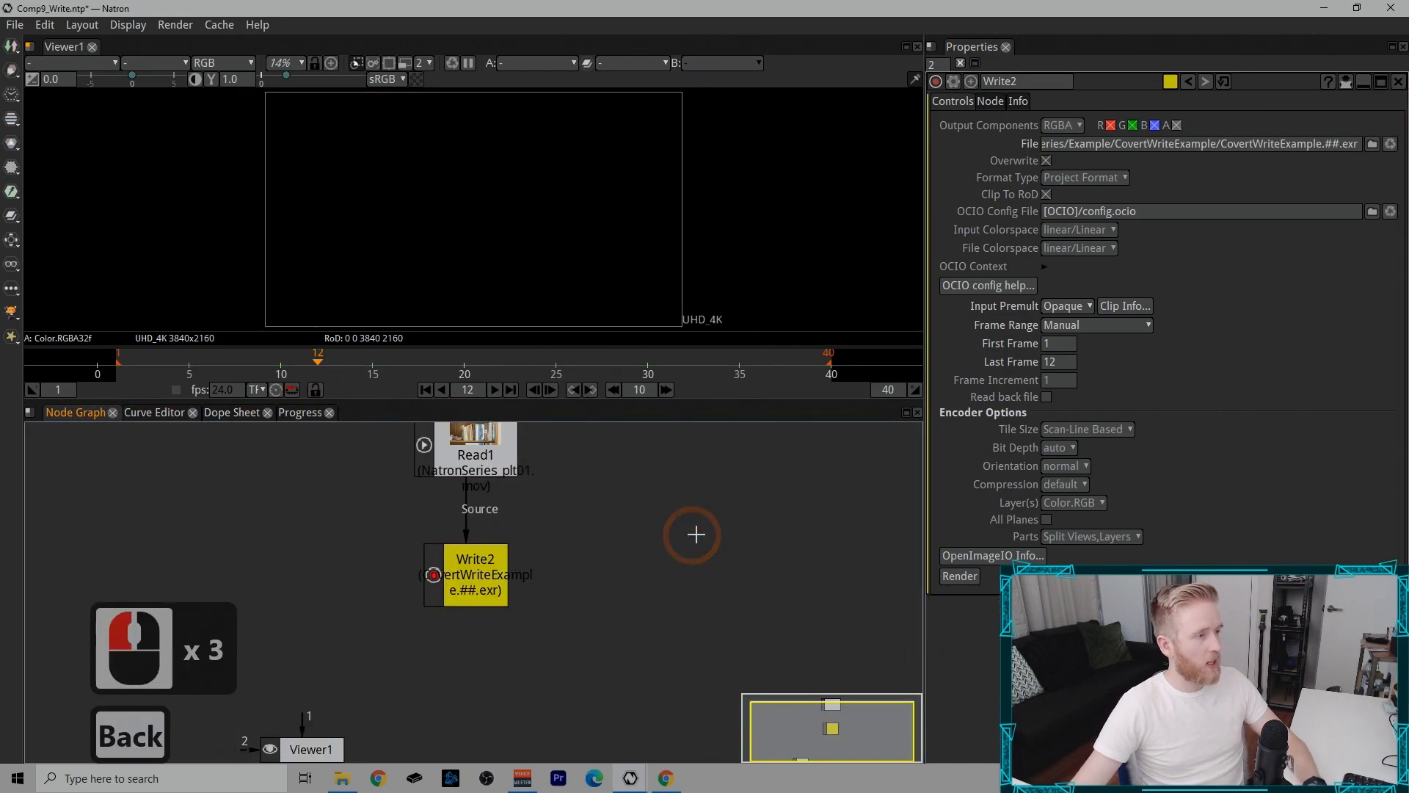
pyautogui.moveTo(566, 503); pyautogui.dragTo(866, 661)
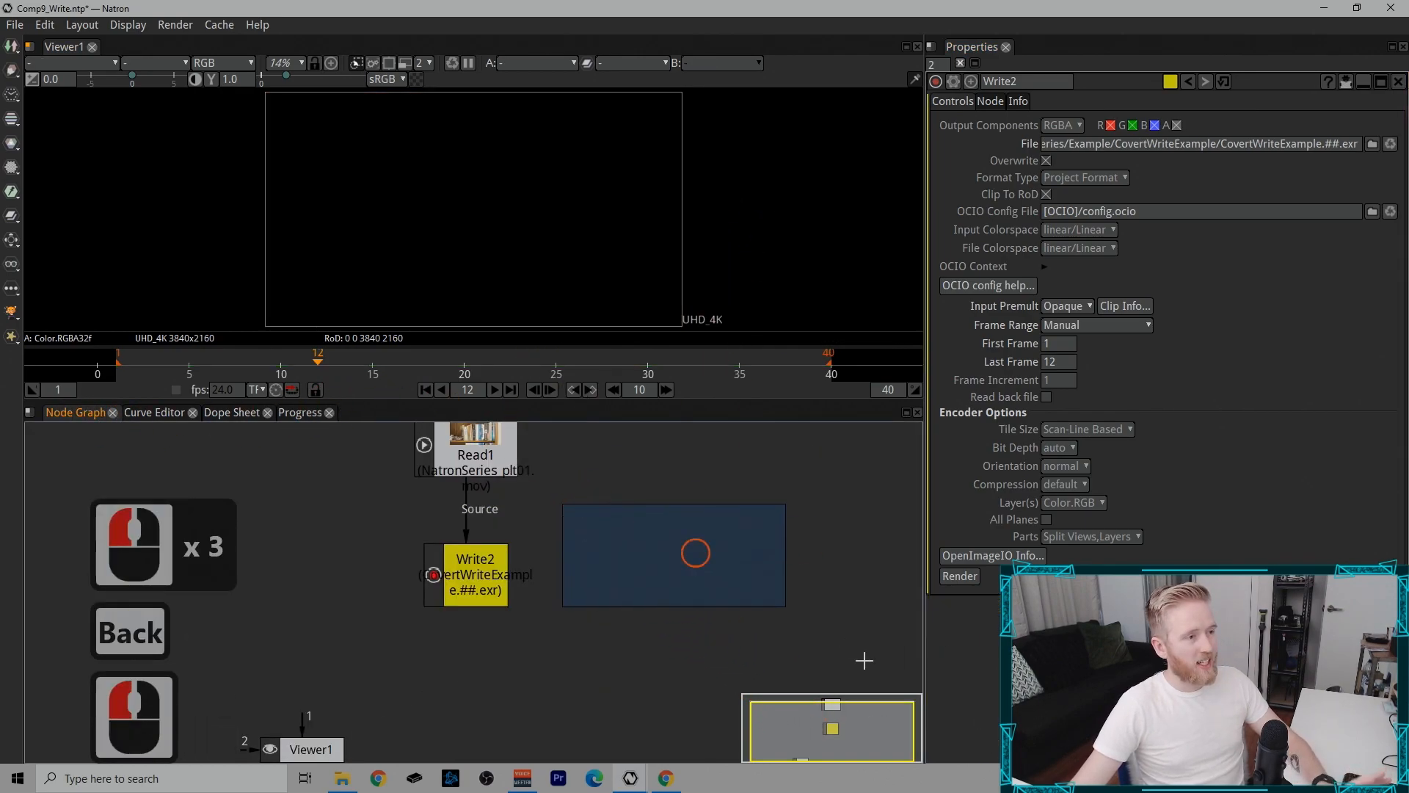
pyautogui.click(219, 24)
pyautogui.click(286, 94)
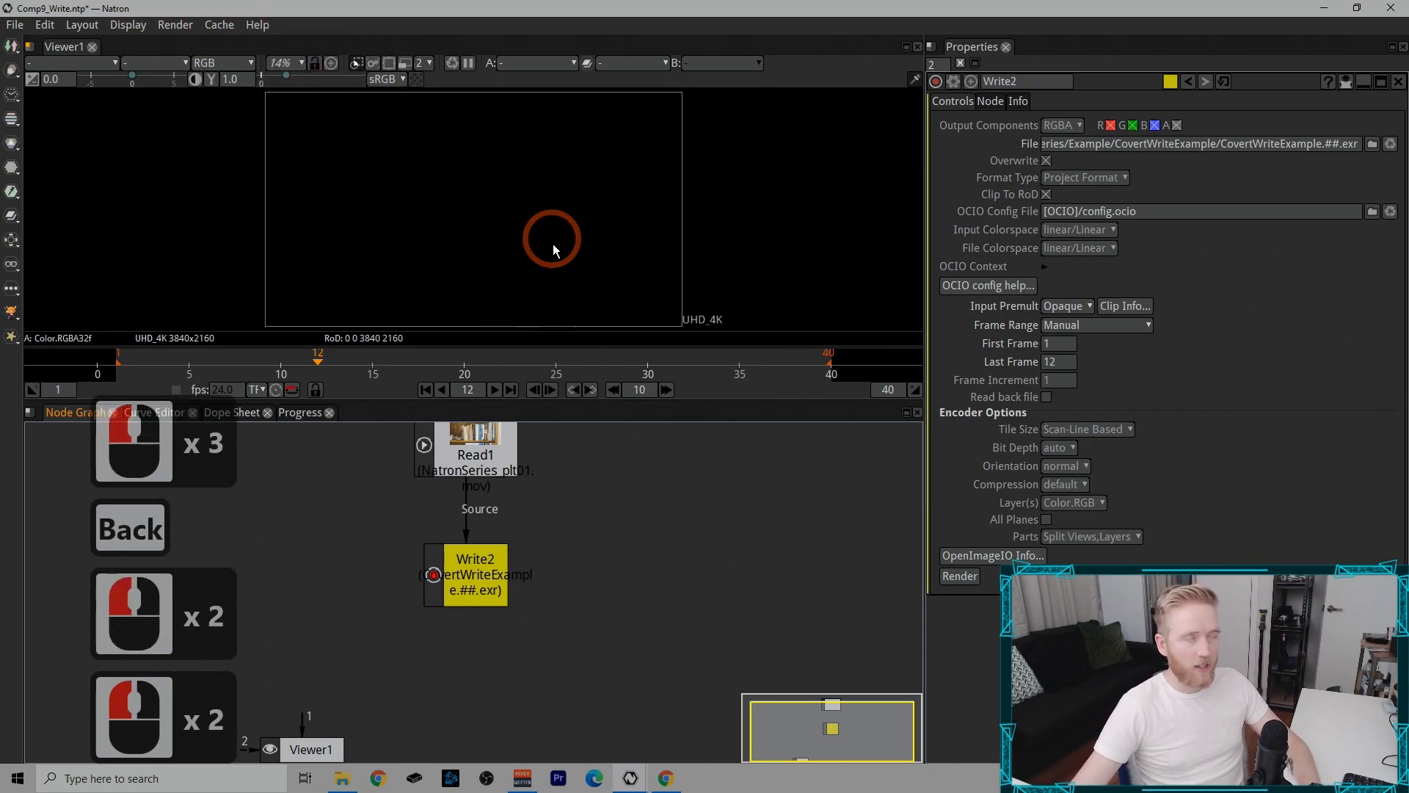
# Step: Load the CovertWriteExample.##.exr 1-40 sequence into a new Read node and connect the viewer to it
pyautogui.click(620, 562)
pyautogui.press('r')
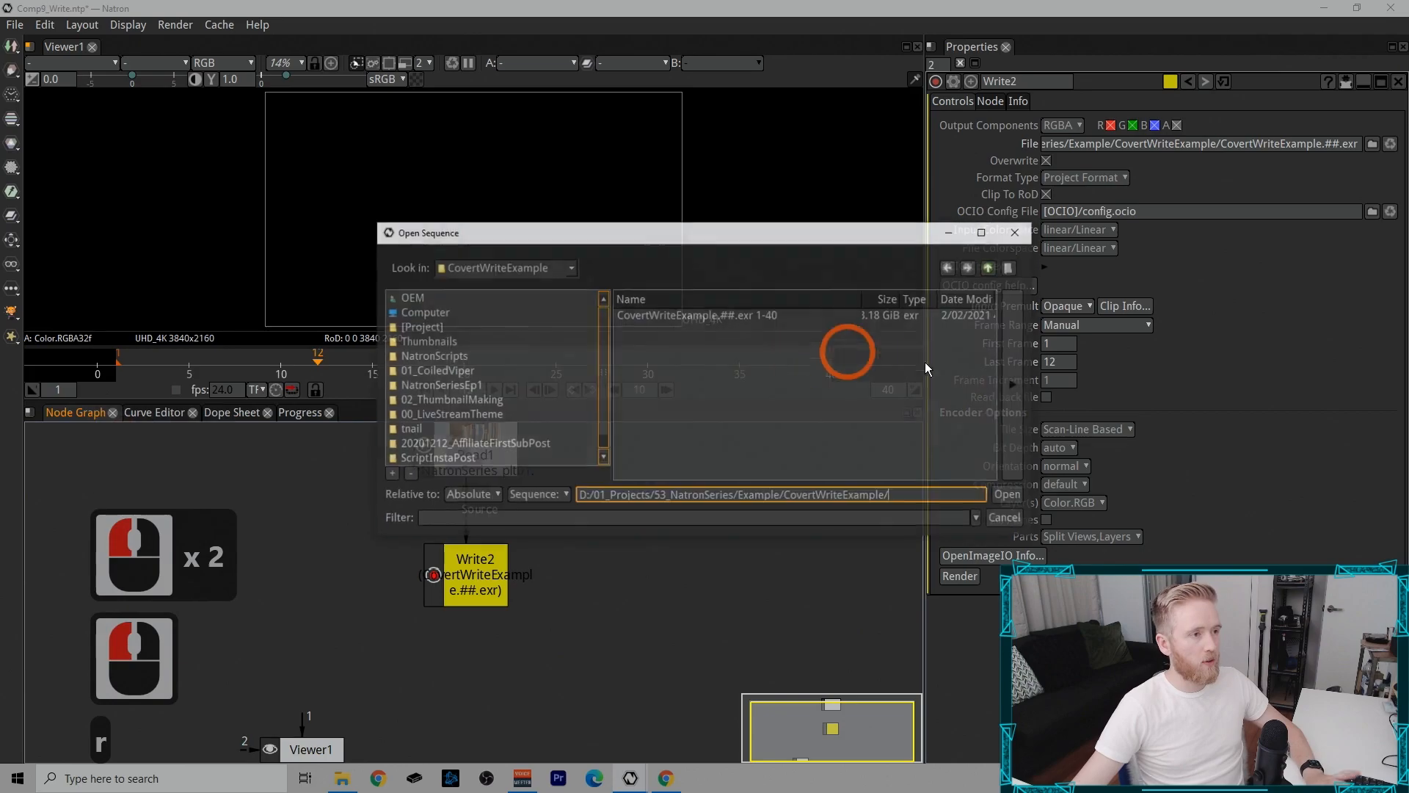
pyautogui.click(754, 317)
pyautogui.click(1011, 497)
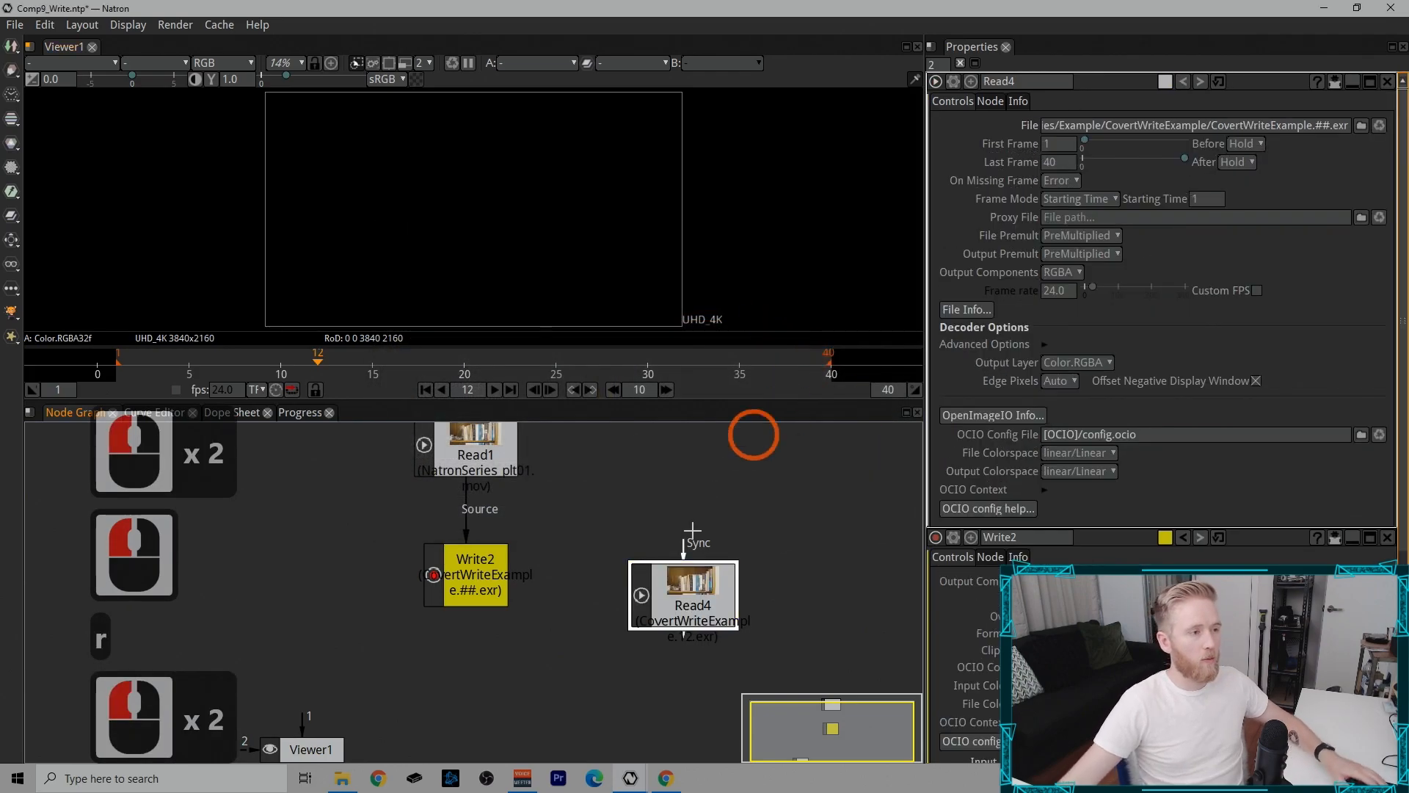
pyautogui.click(648, 598)
pyautogui.press('1')
# Step: Play the reloaded EXR sequence from frame 1 to check the newly rendered frames
pyautogui.click(426, 390)
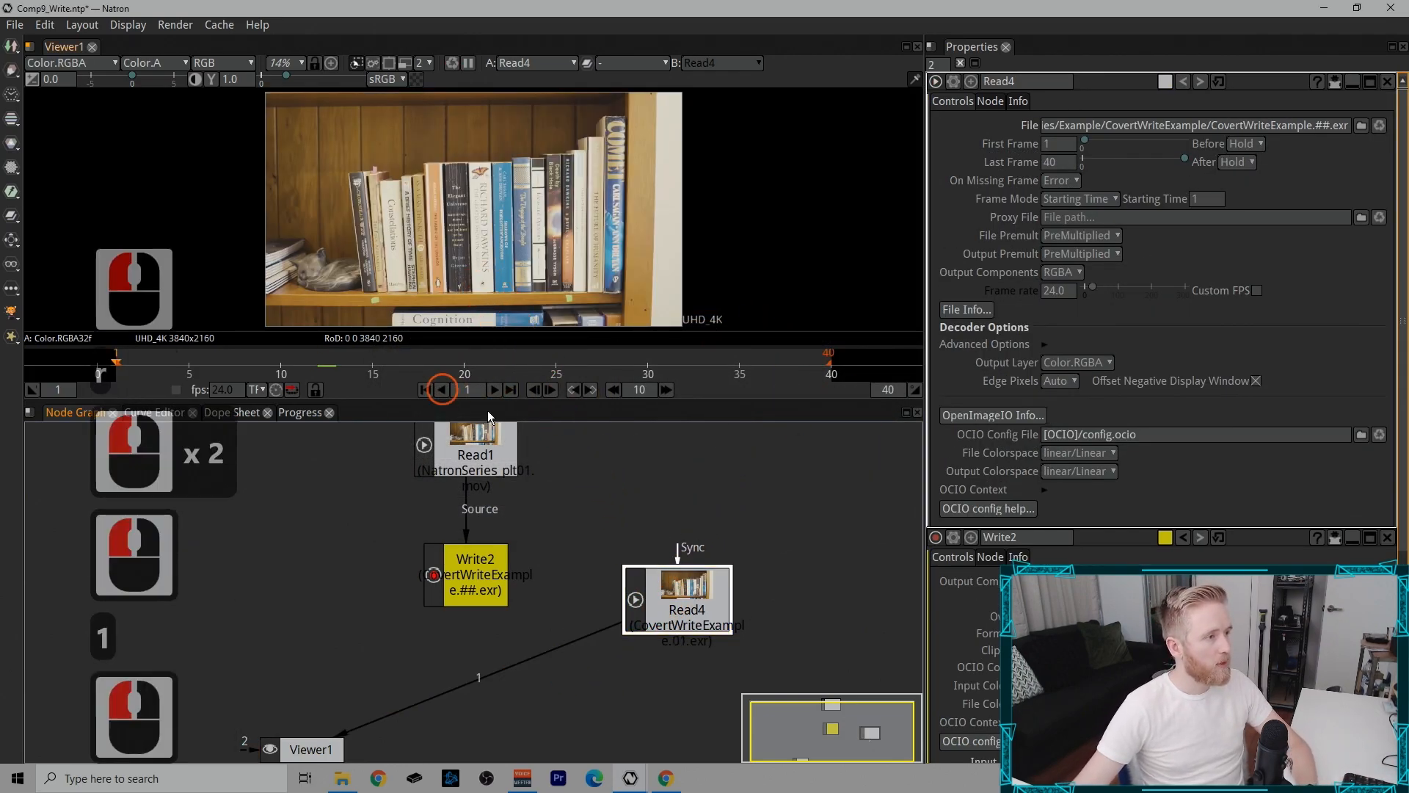
pyautogui.click(494, 389)
pyautogui.click(689, 504)
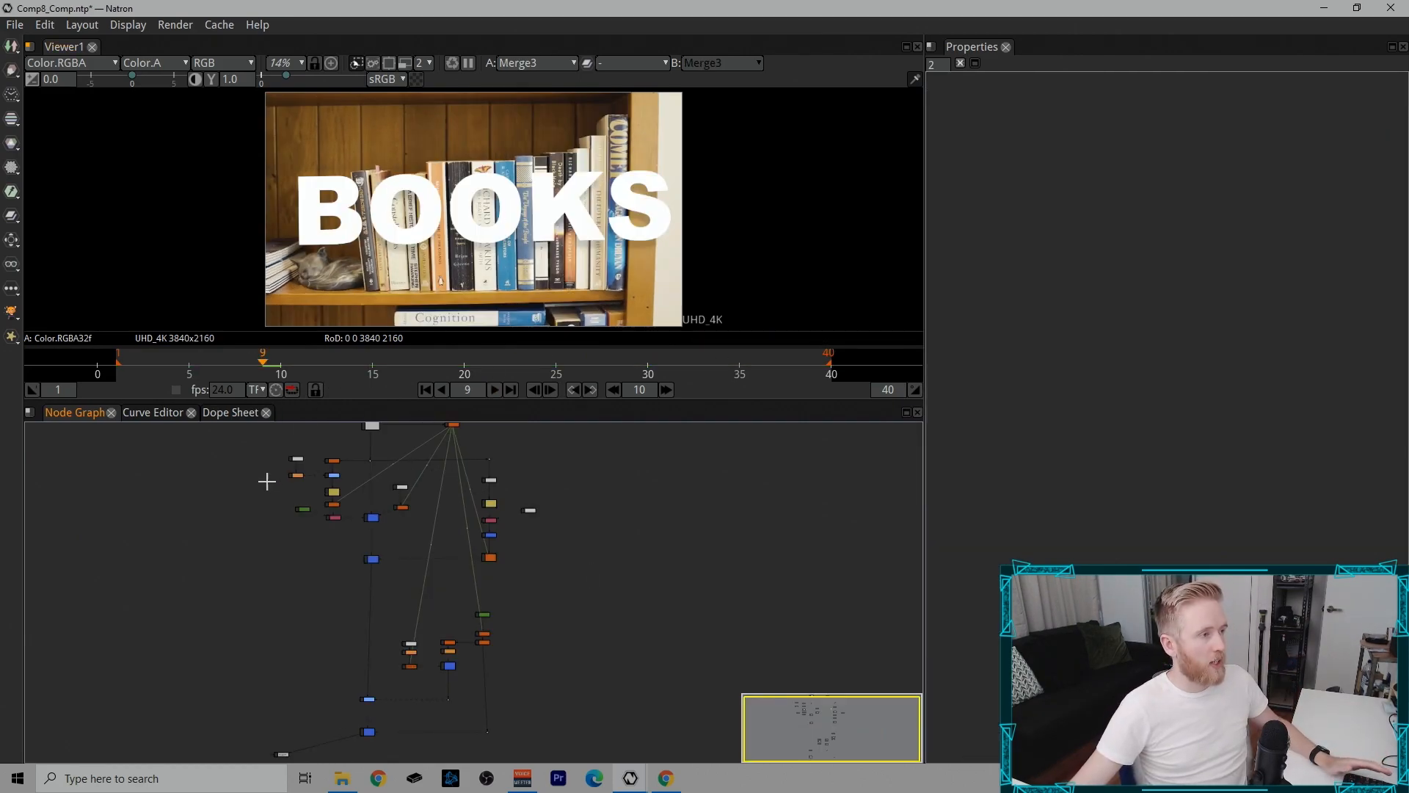
# Step: Examine the BOOKS comp's node graph down to the final Merge3 node and its viewer
pyautogui.moveTo(251, 438); pyautogui.dragTo(623, 751)
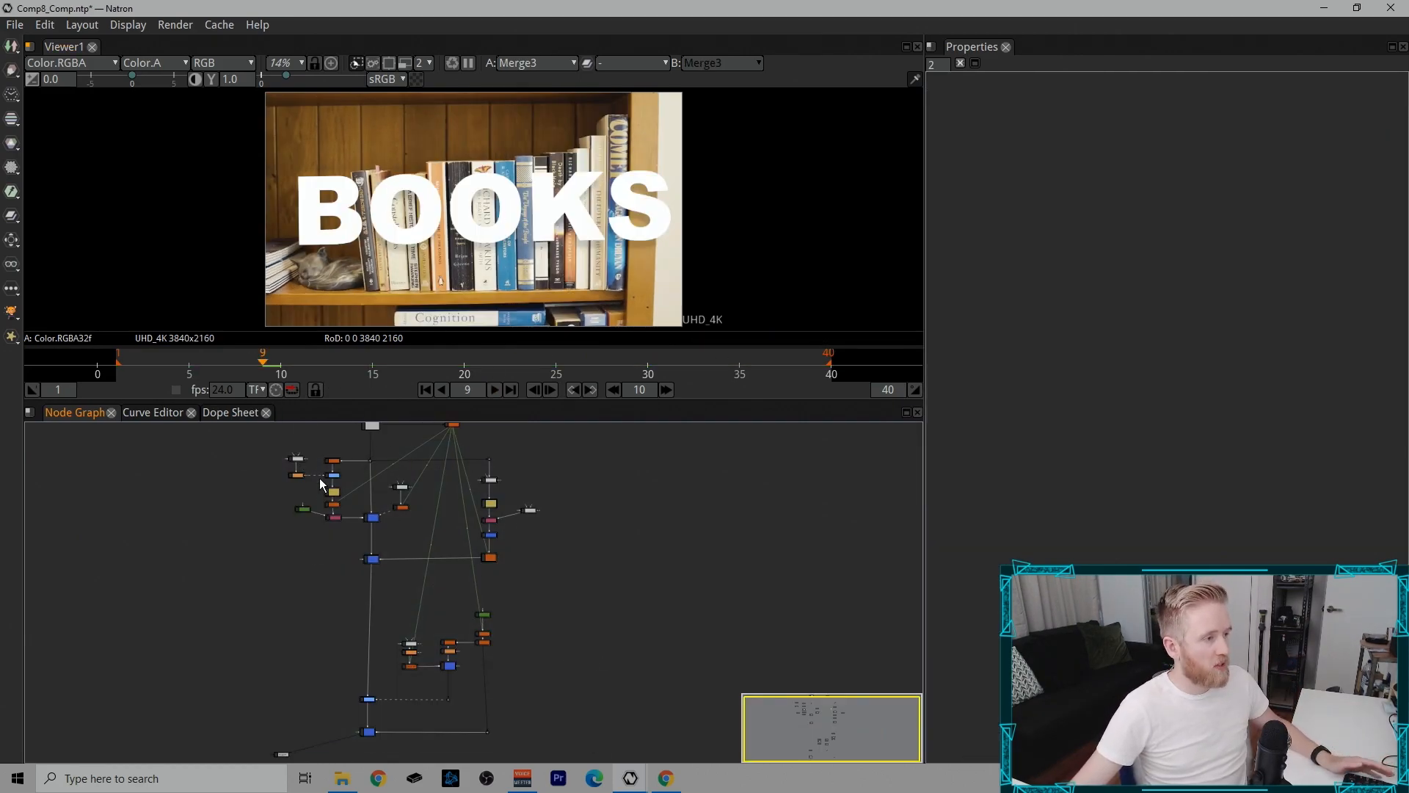
pyautogui.moveTo(371, 752); pyautogui.dragTo(431, 587)
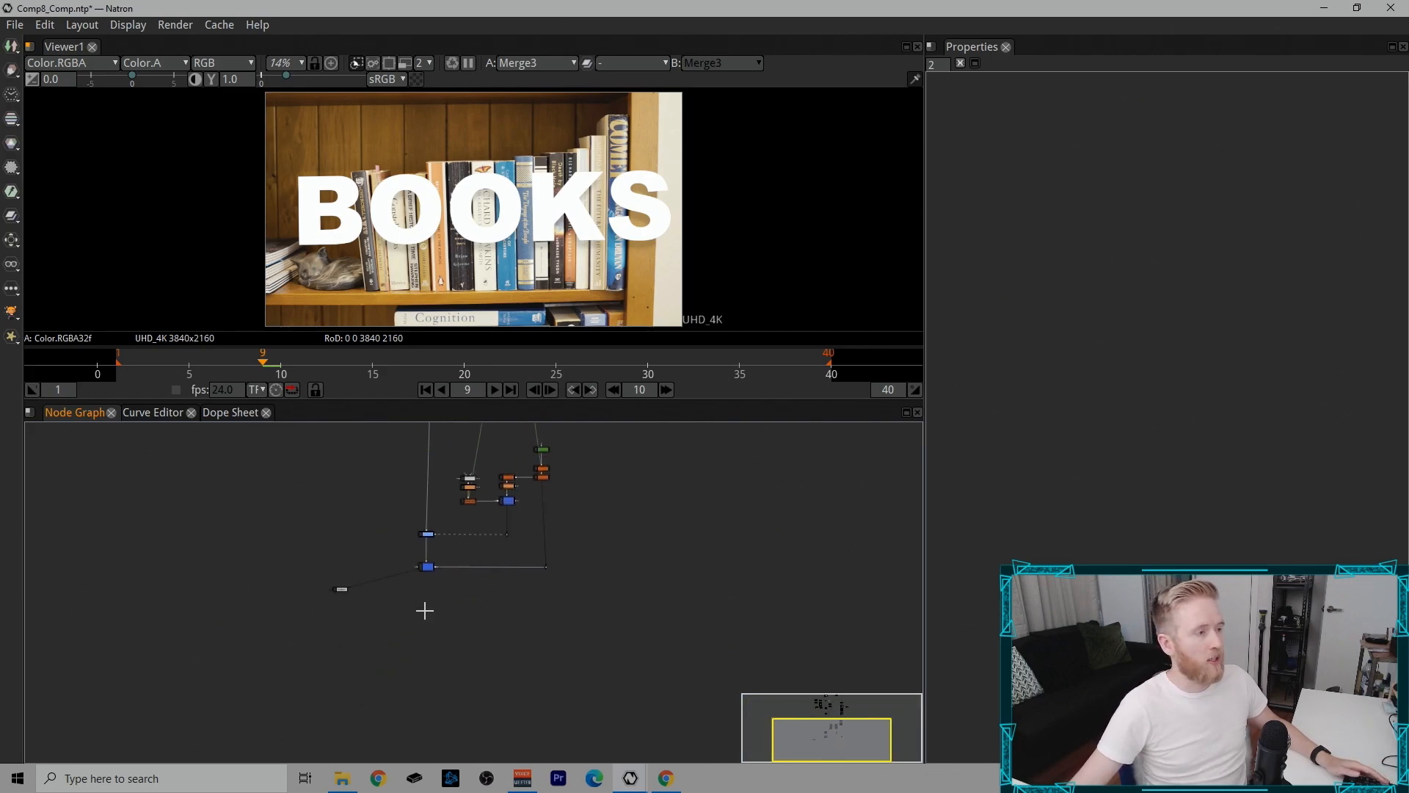
pyautogui.scroll(5, 431, 613)
pyautogui.moveTo(374, 433); pyautogui.dragTo(526, 548)
pyautogui.moveTo(585, 749); pyautogui.dragTo(374, 646)
pyautogui.moveTo(314, 680); pyautogui.dragTo(472, 562)
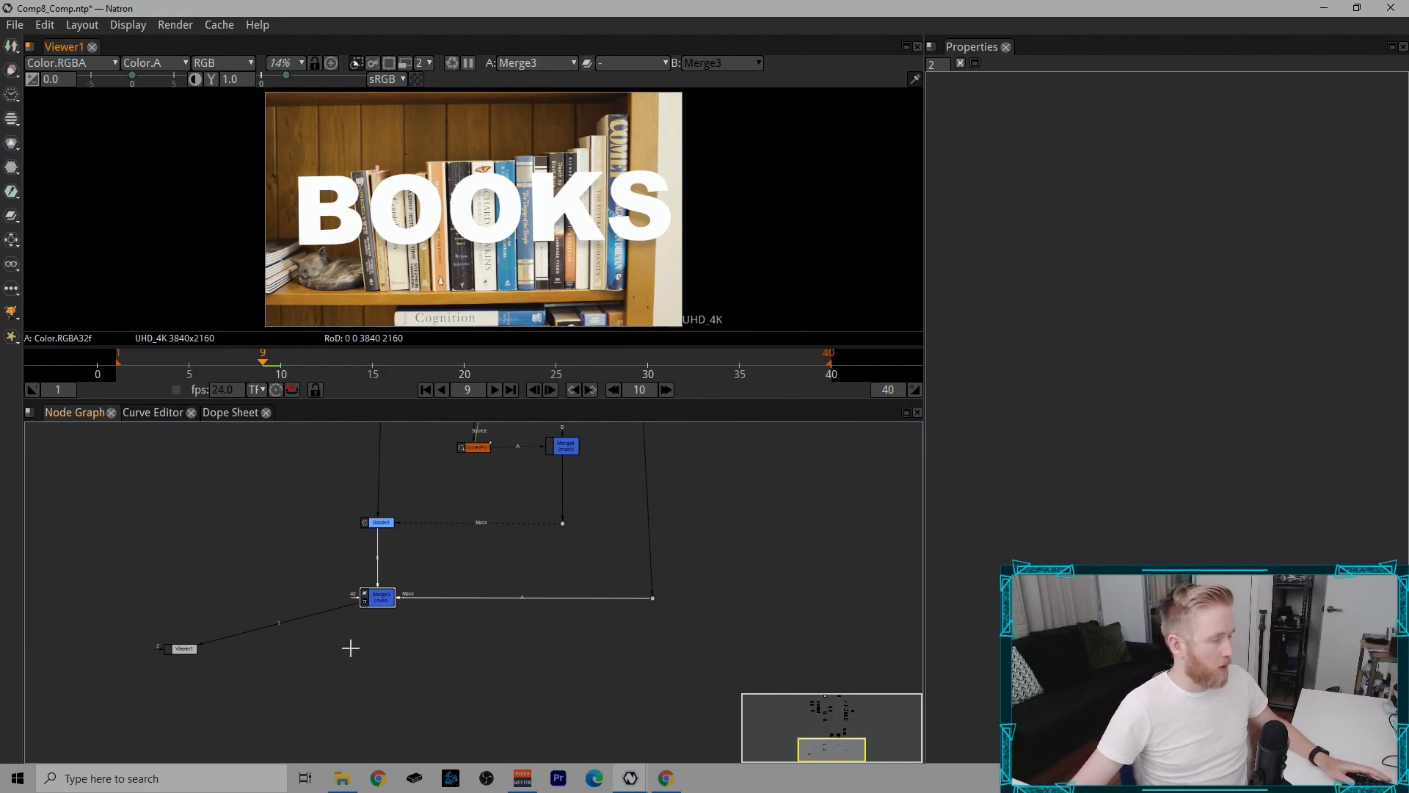
pyautogui.scroll(5, 343, 637)
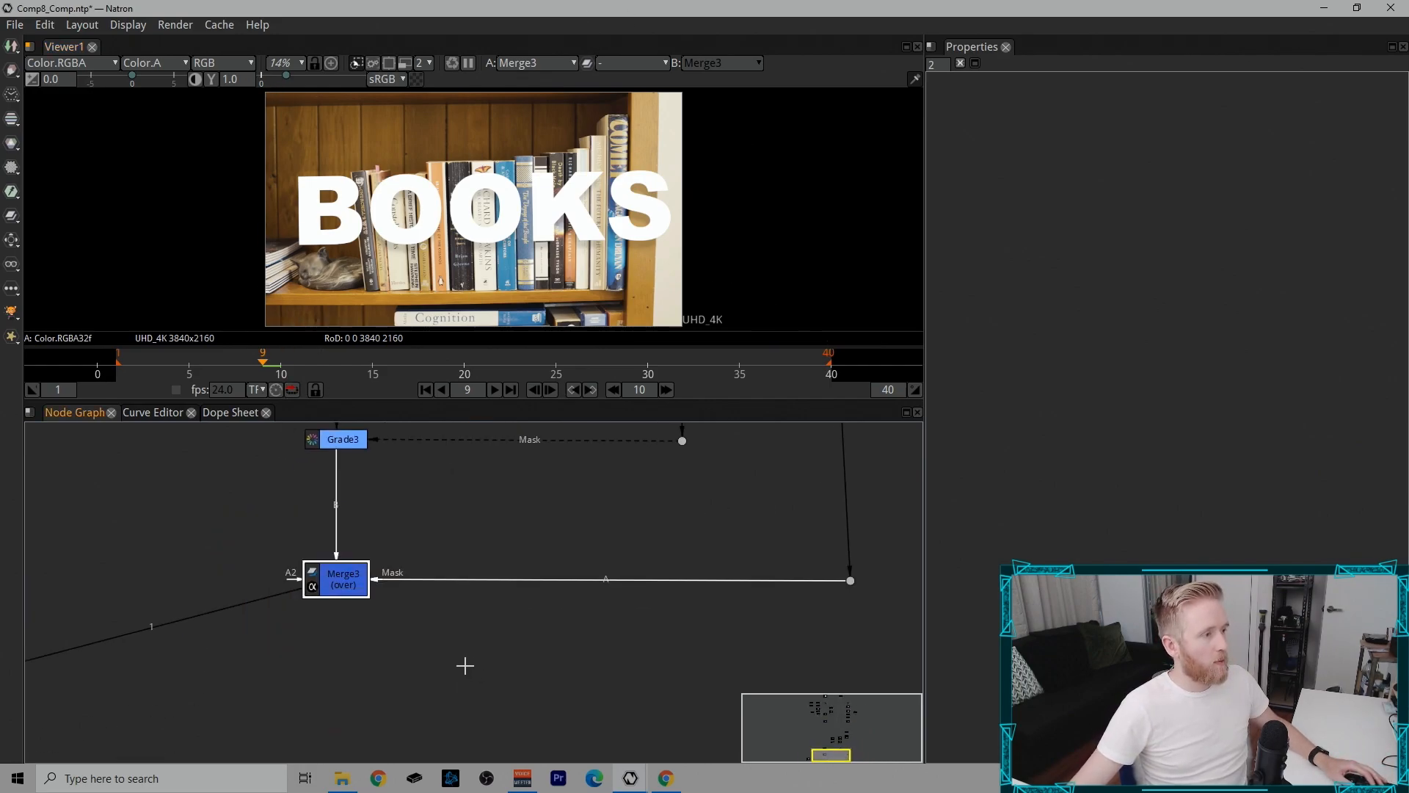
pyautogui.scroll(-5, 453, 645)
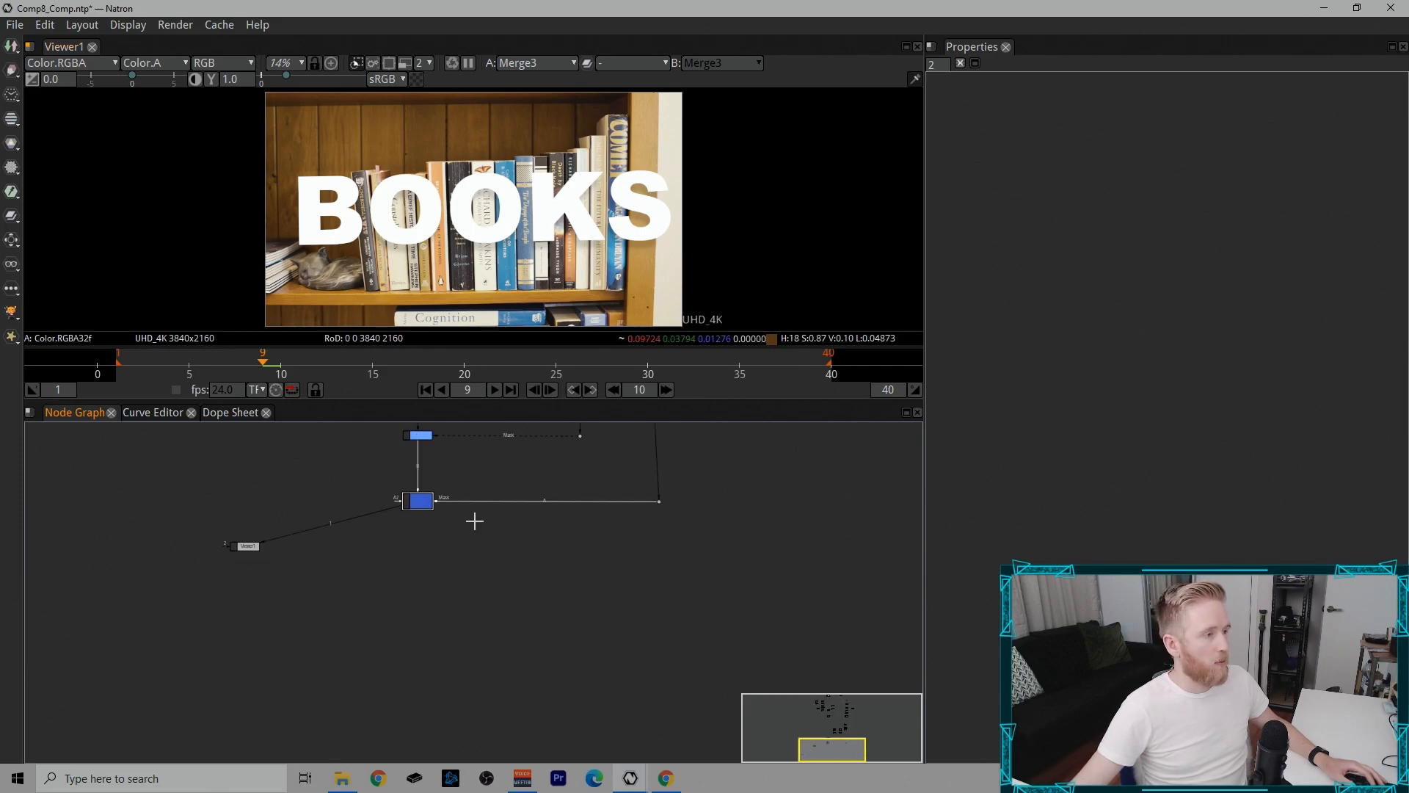
pyautogui.scroll(2, 469, 519)
pyautogui.moveTo(332, 497); pyautogui.dragTo(497, 590)
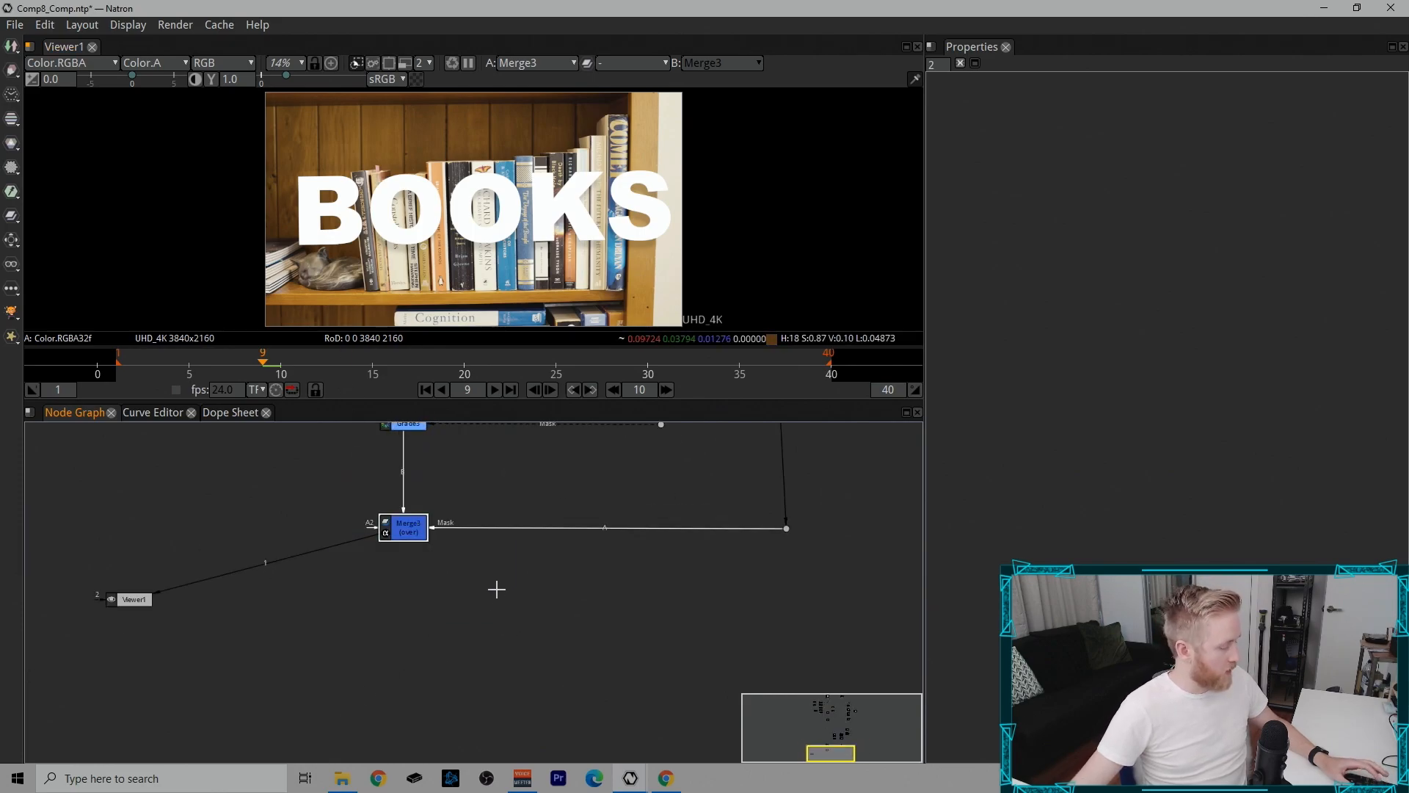
pyautogui.moveTo(77, 546); pyautogui.dragTo(243, 719)
pyautogui.moveTo(139, 601)
pyautogui.mouseDown()
pyautogui.moveTo(149, 652)
pyautogui.moveTo(149, 629)
pyautogui.mouseUp()
pyautogui.press('w')
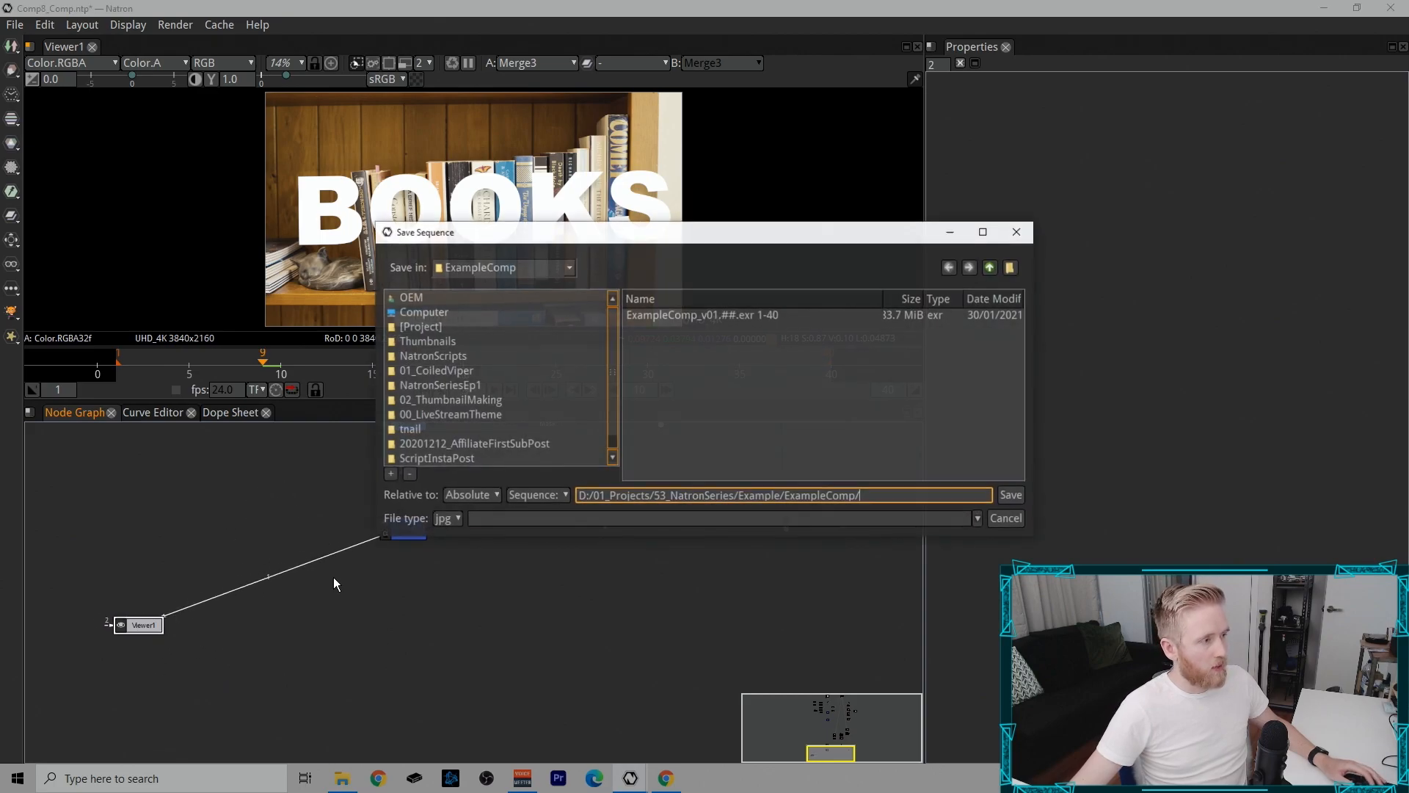
pyautogui.click(1007, 519)
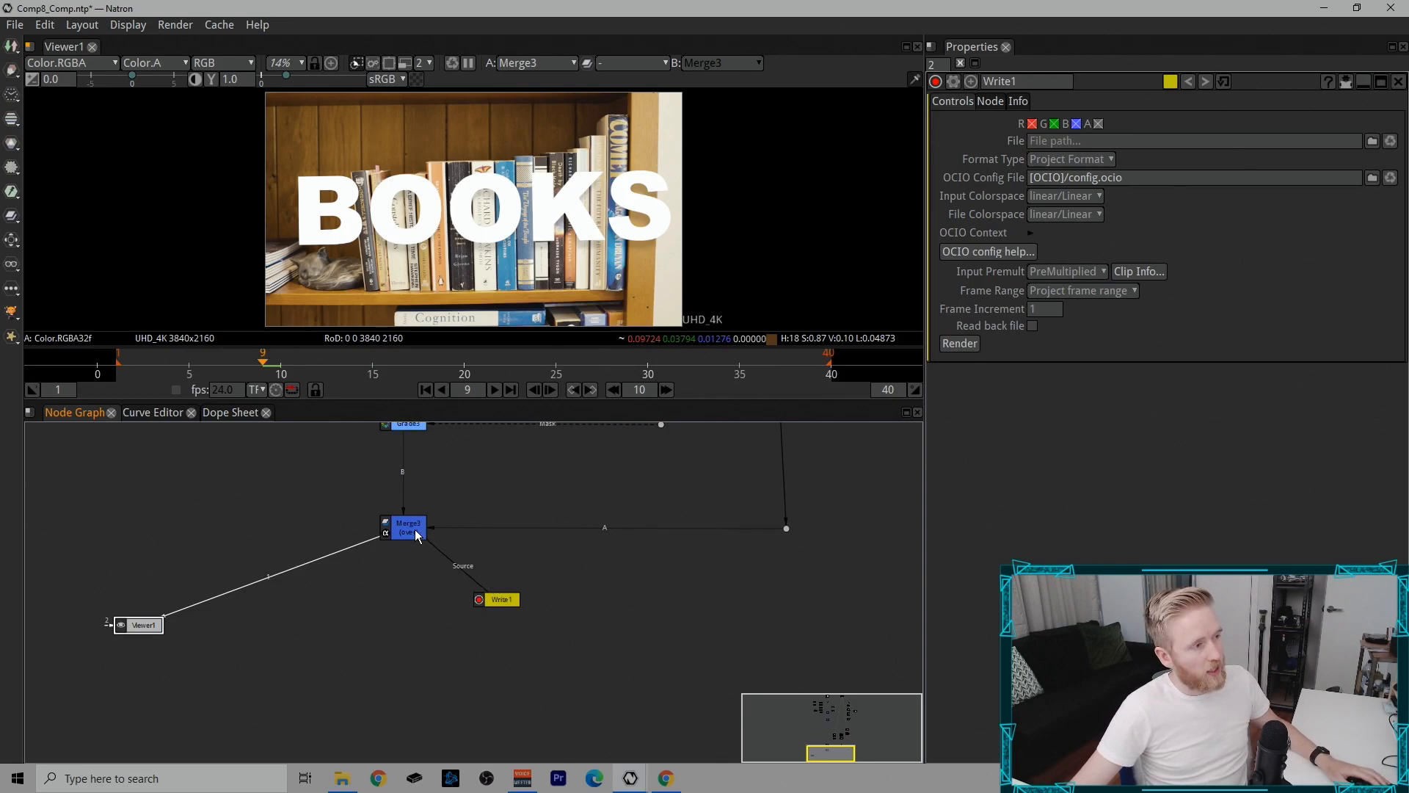
pyautogui.moveTo(388, 540); pyautogui.dragTo(138, 626)
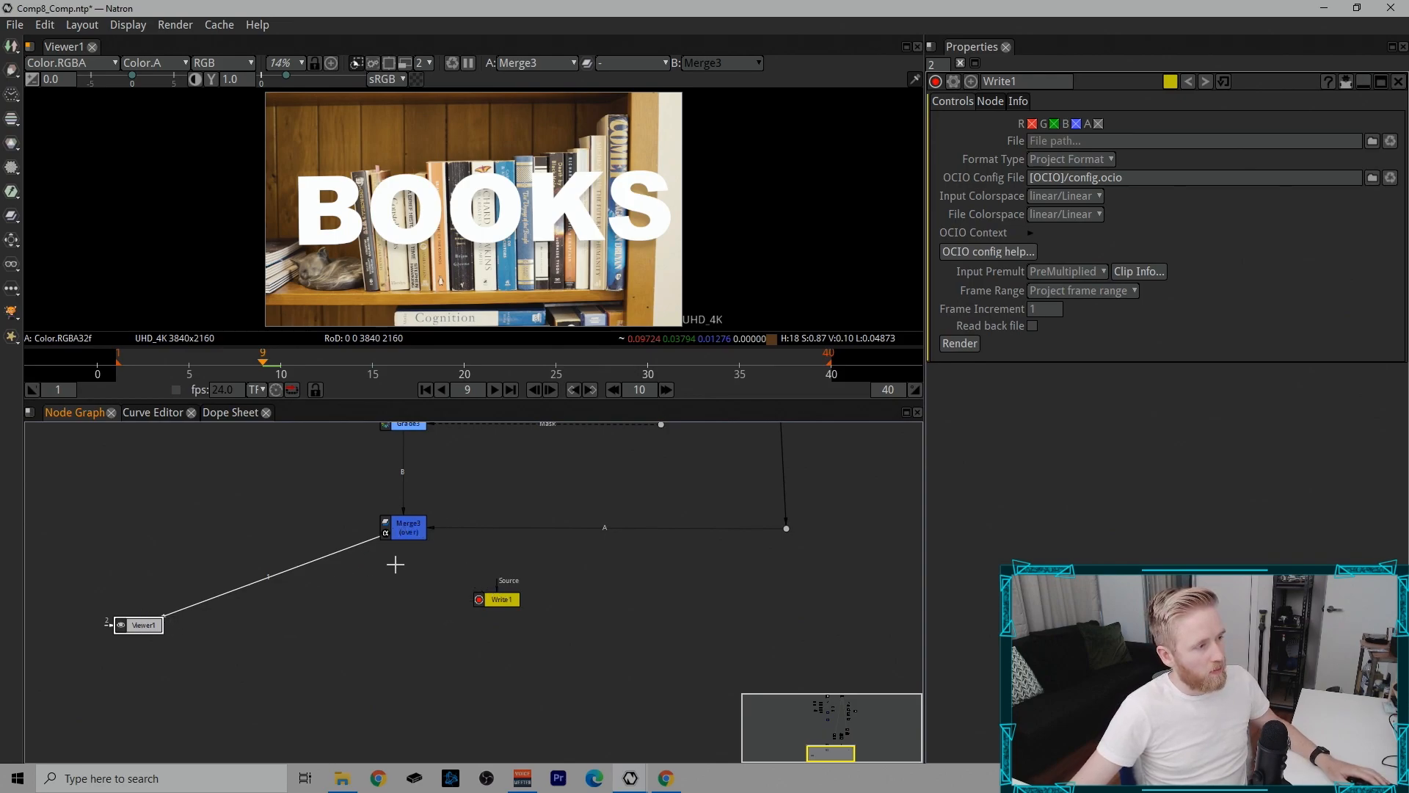
pyautogui.moveTo(501, 602); pyautogui.dragTo(415, 612)
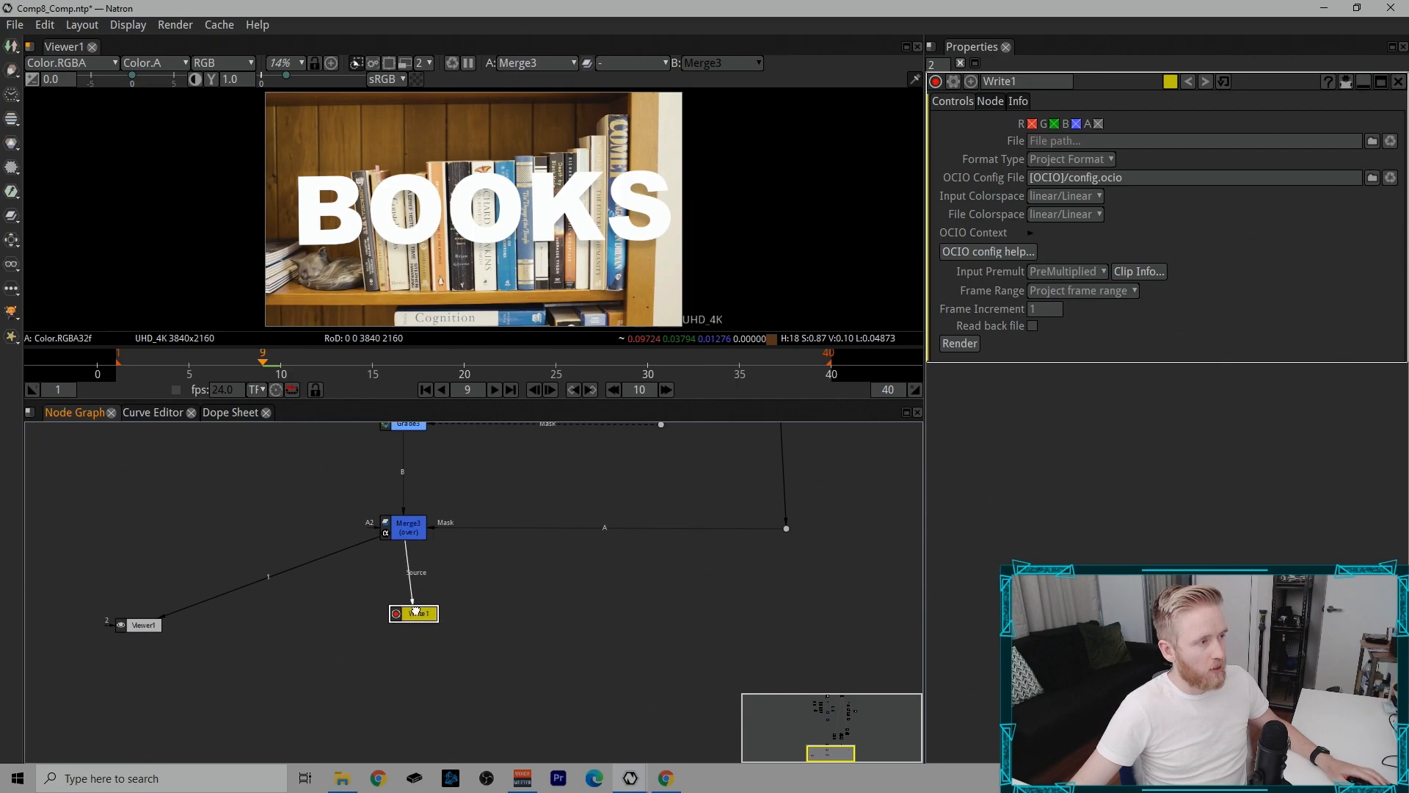
pyautogui.moveTo(336, 490); pyautogui.dragTo(494, 584)
pyautogui.click(415, 615)
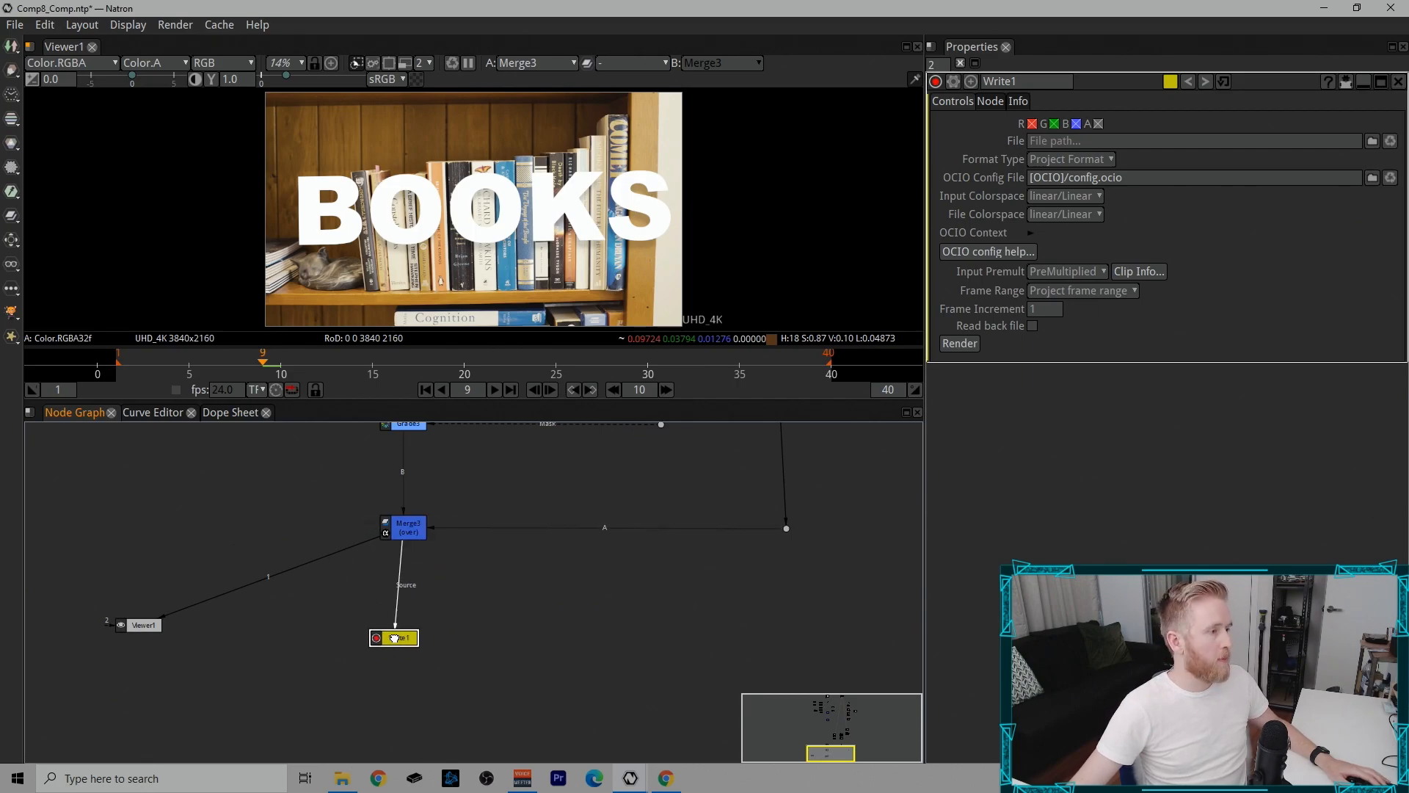
pyautogui.press('Delete')
# Step: Add a Write node fed by Merge3 without choosing a file yet, and place it directly below Merge3
pyautogui.press('w')
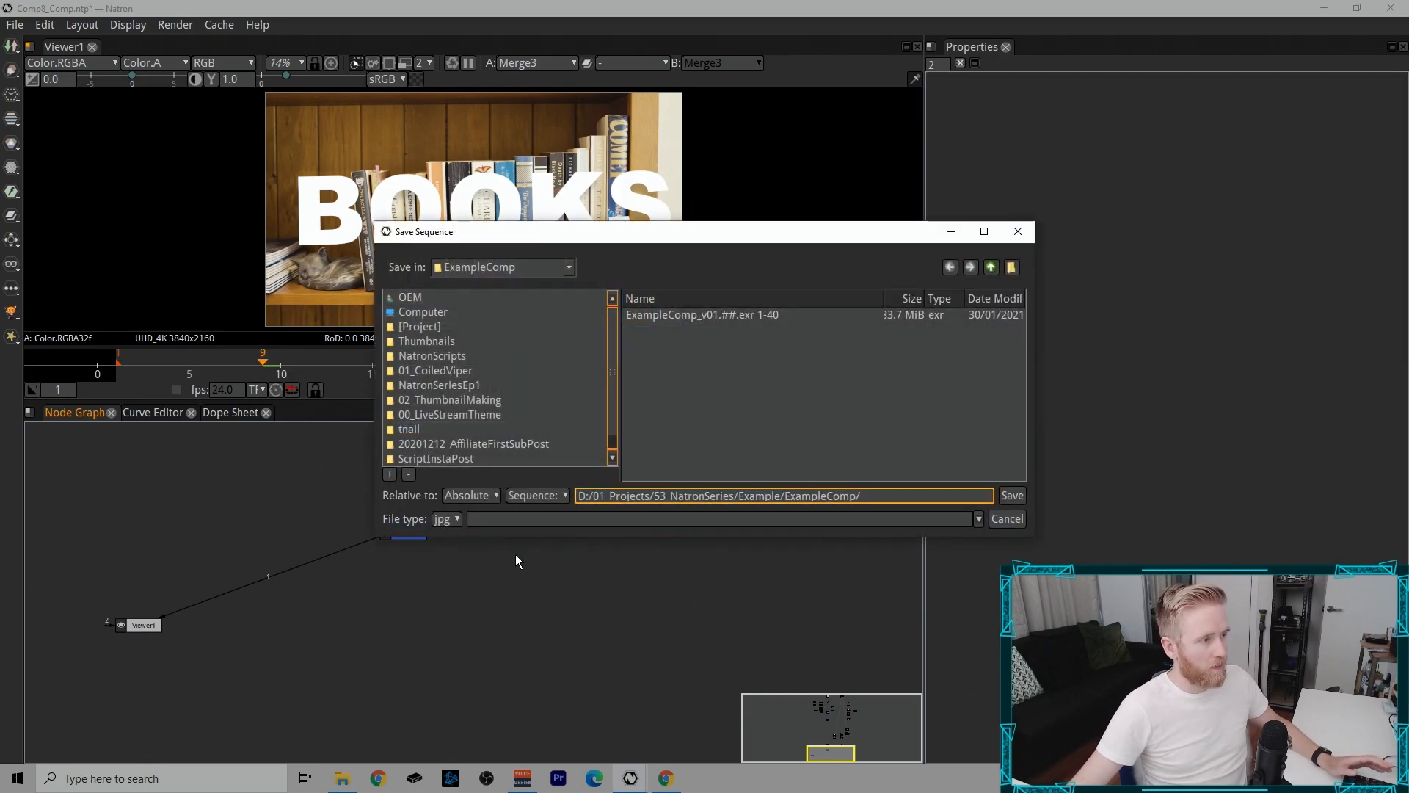
pyautogui.click(1006, 519)
pyautogui.moveTo(464, 621); pyautogui.dragTo(403, 623)
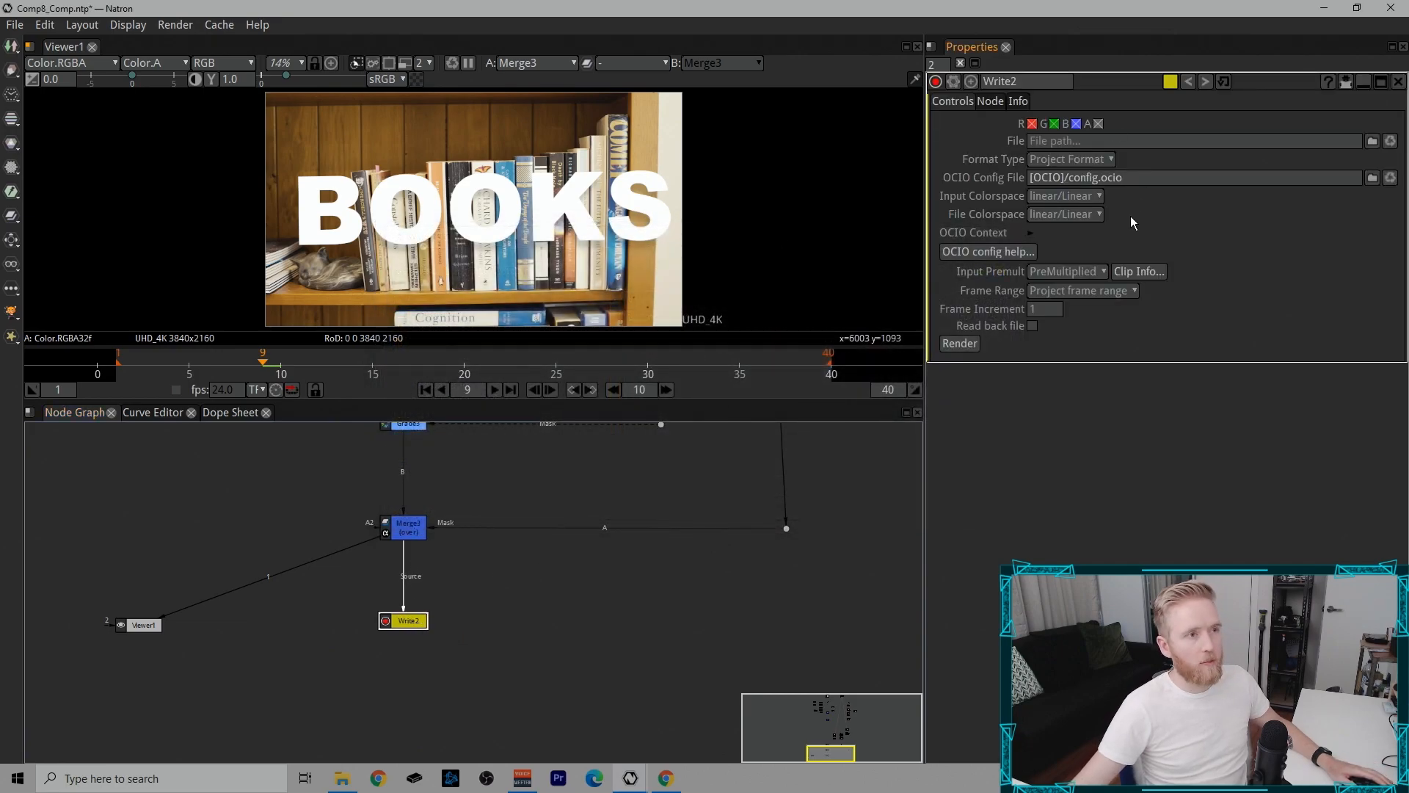
# Step: Start choosing the Write2 output file and create a new folder named ExportComp inside the project's Example folder
pyautogui.click(1372, 141)
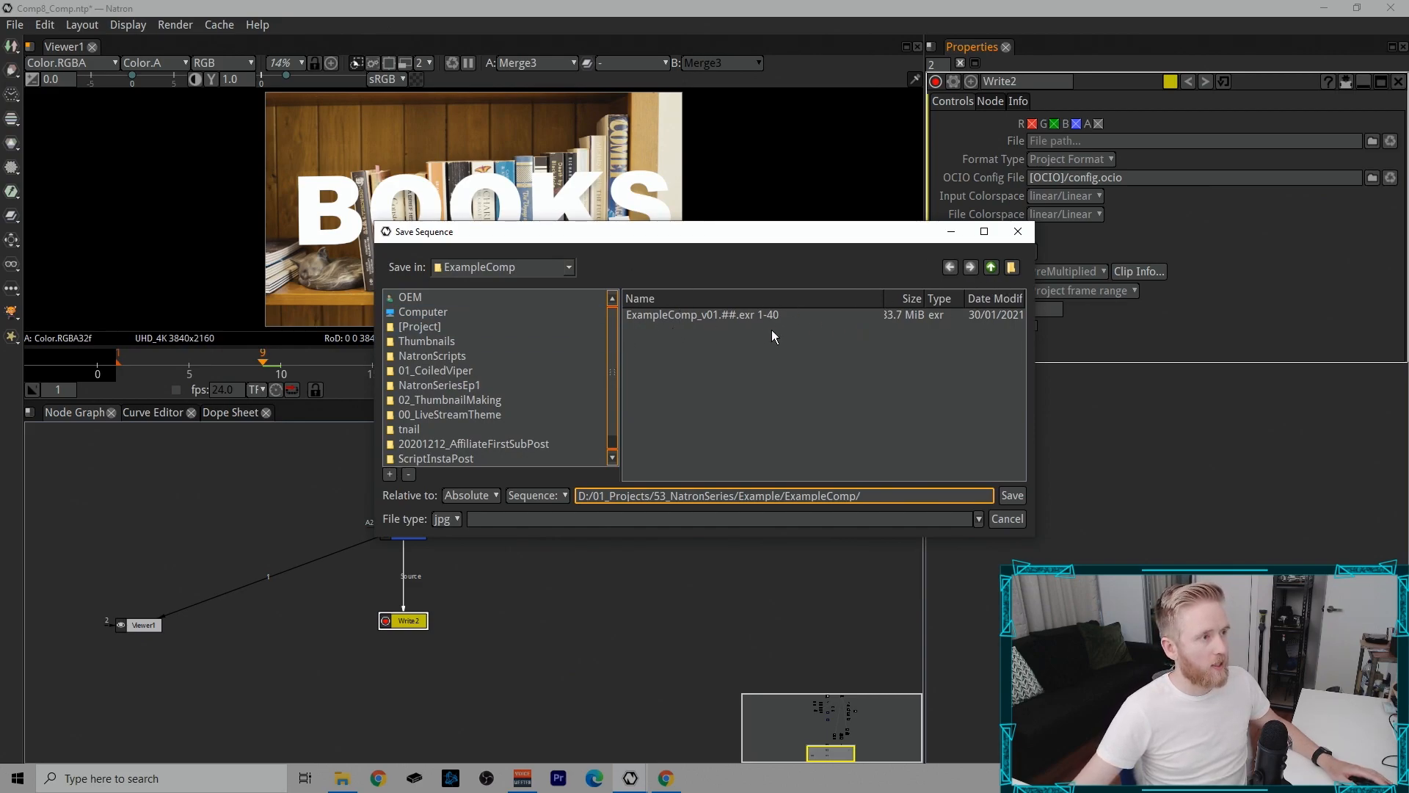
pyautogui.click(441, 313)
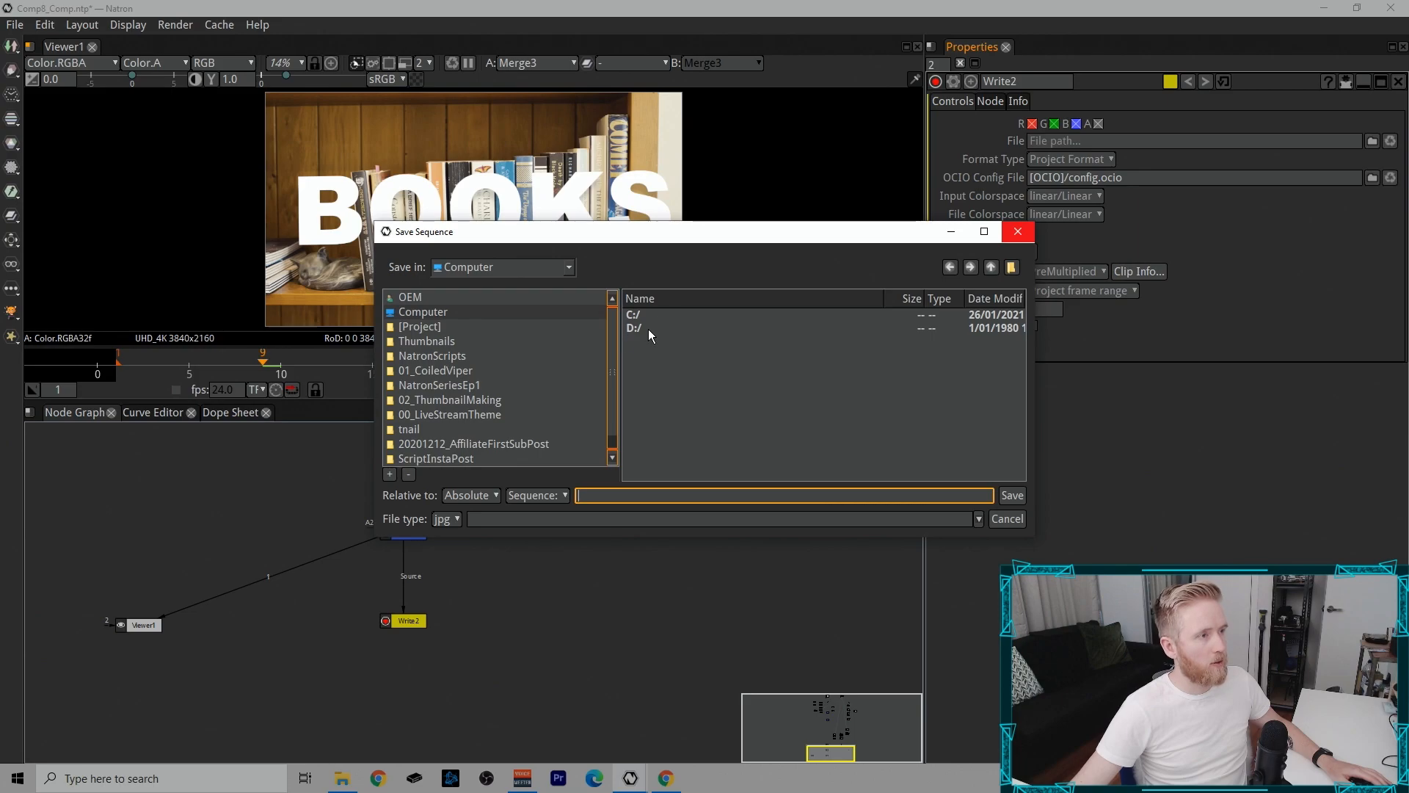
pyautogui.doubleClick(649, 328)
pyautogui.click(667, 327)
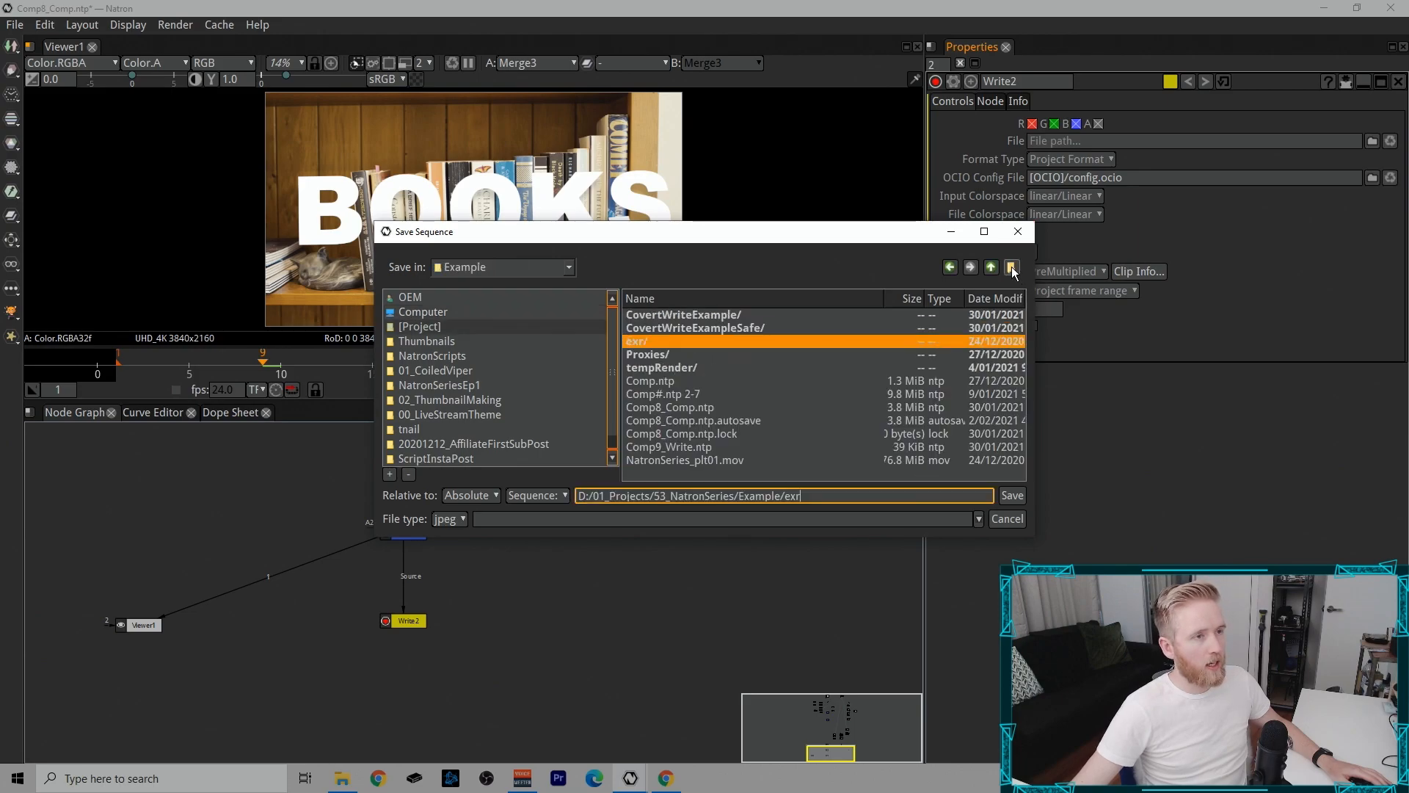
pyautogui.click(1011, 266)
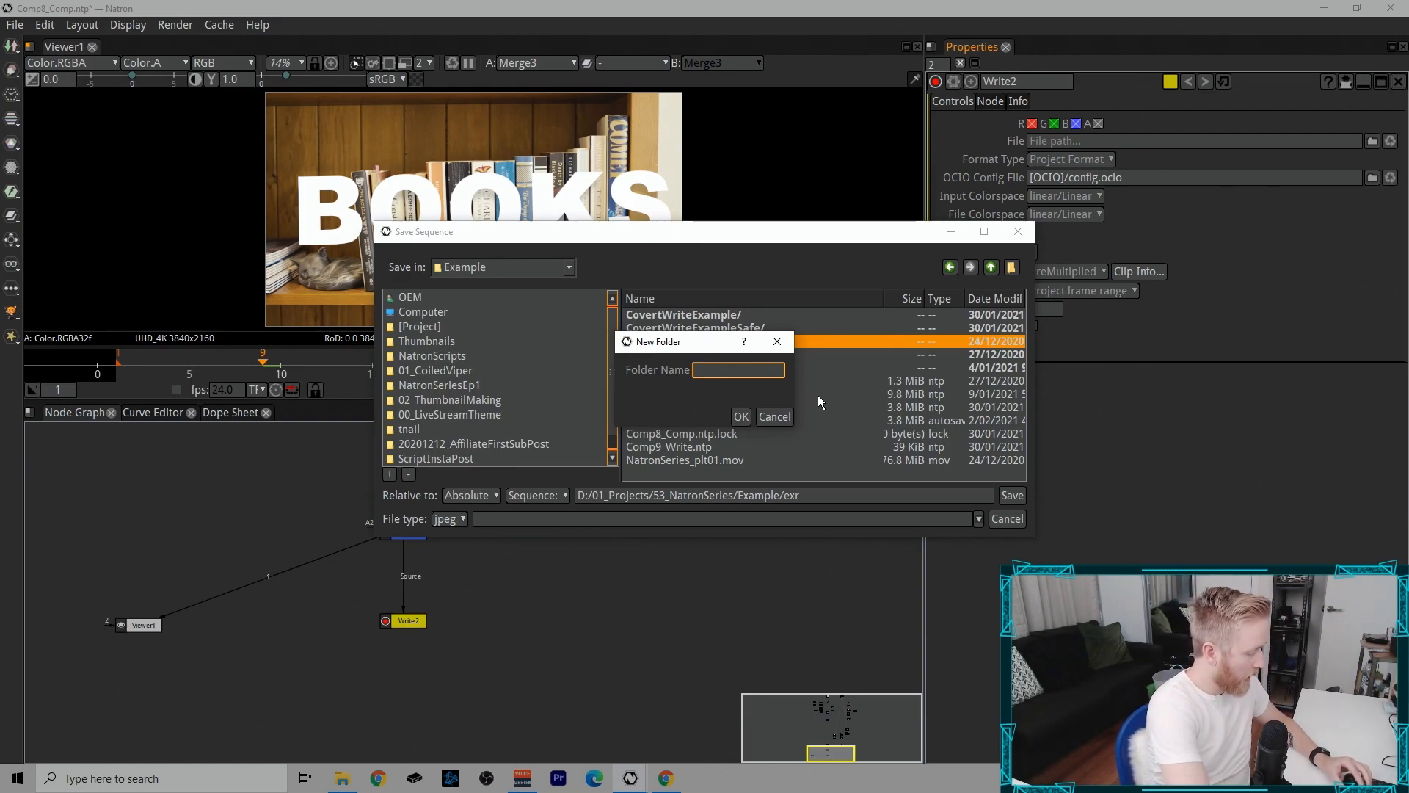
pyautogui.write('Ex')
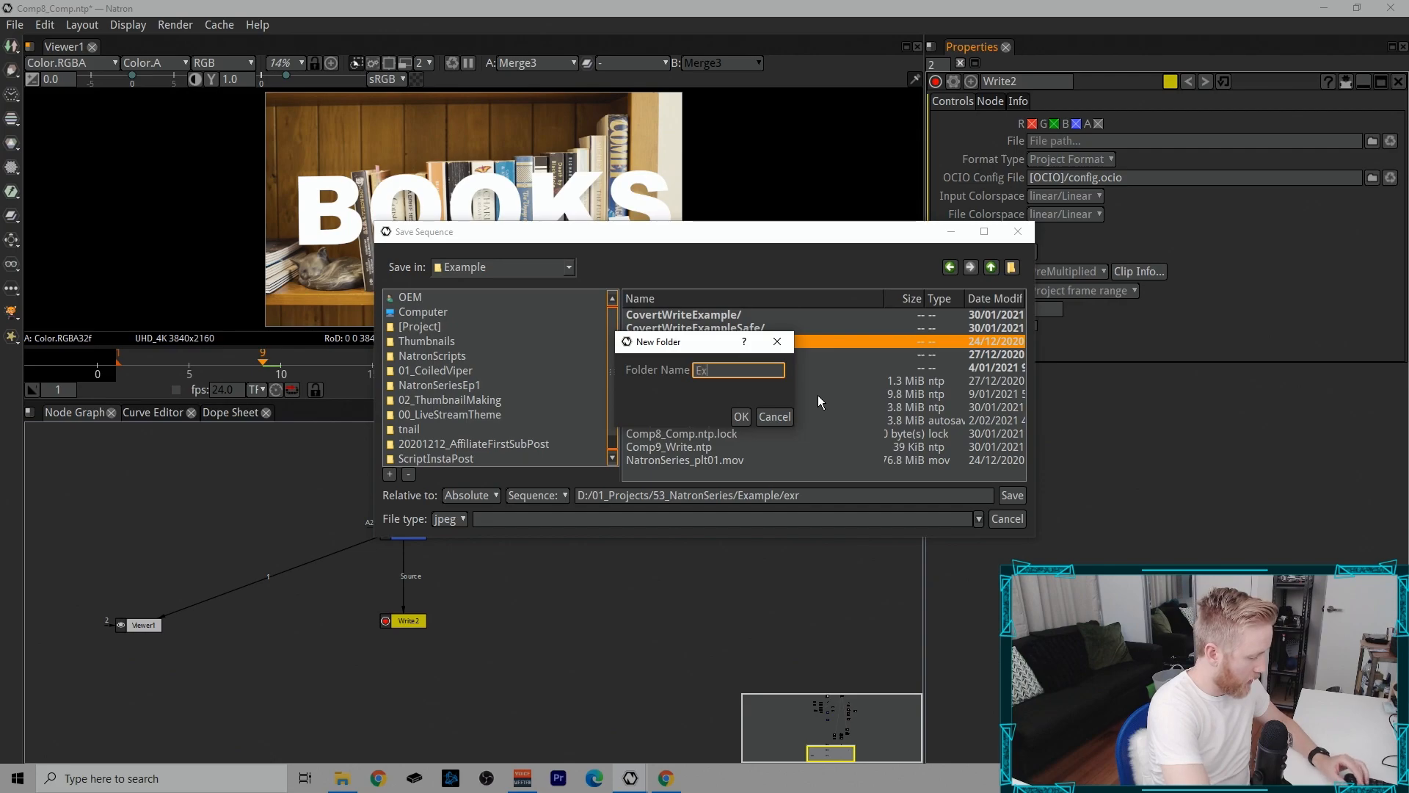
pyautogui.write('portComp')
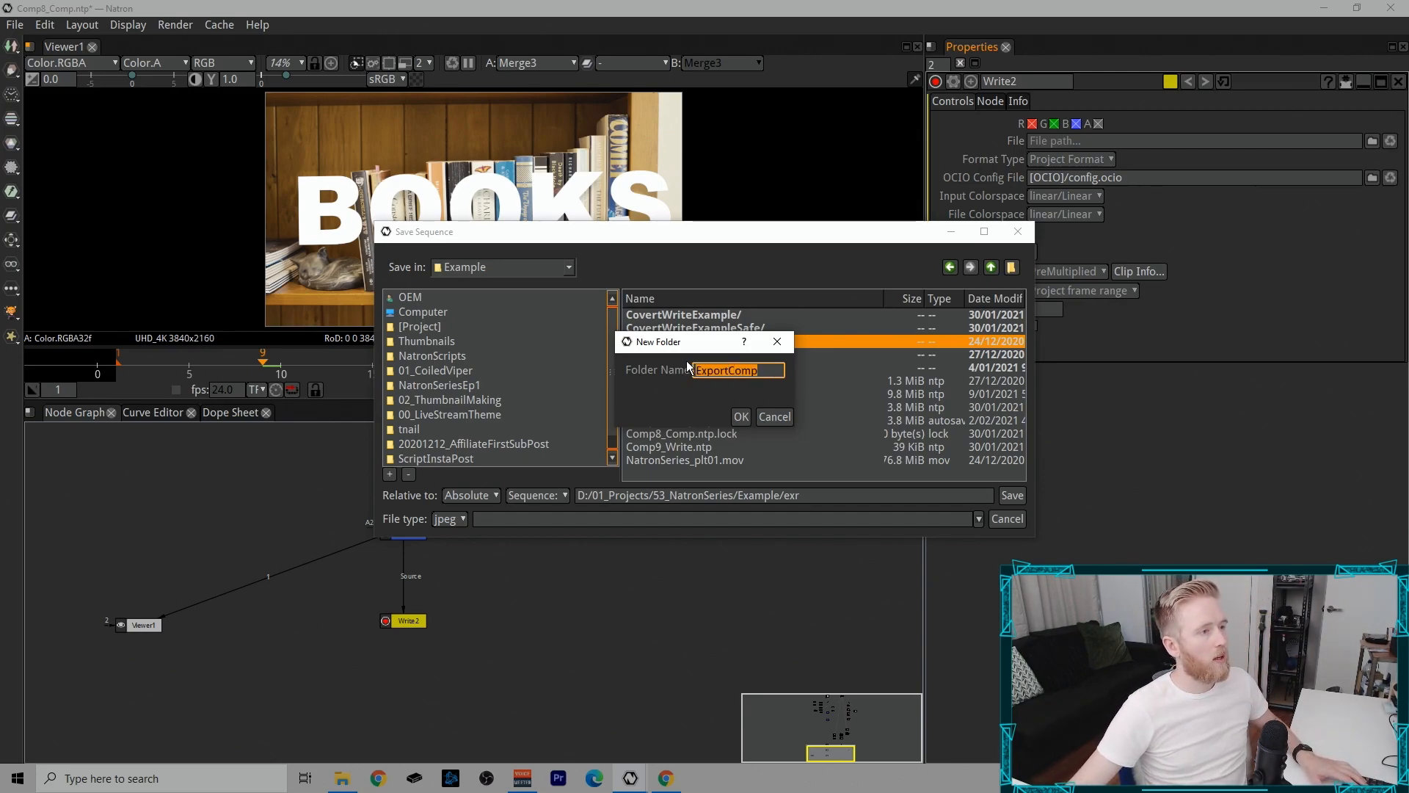
pyautogui.click(741, 416)
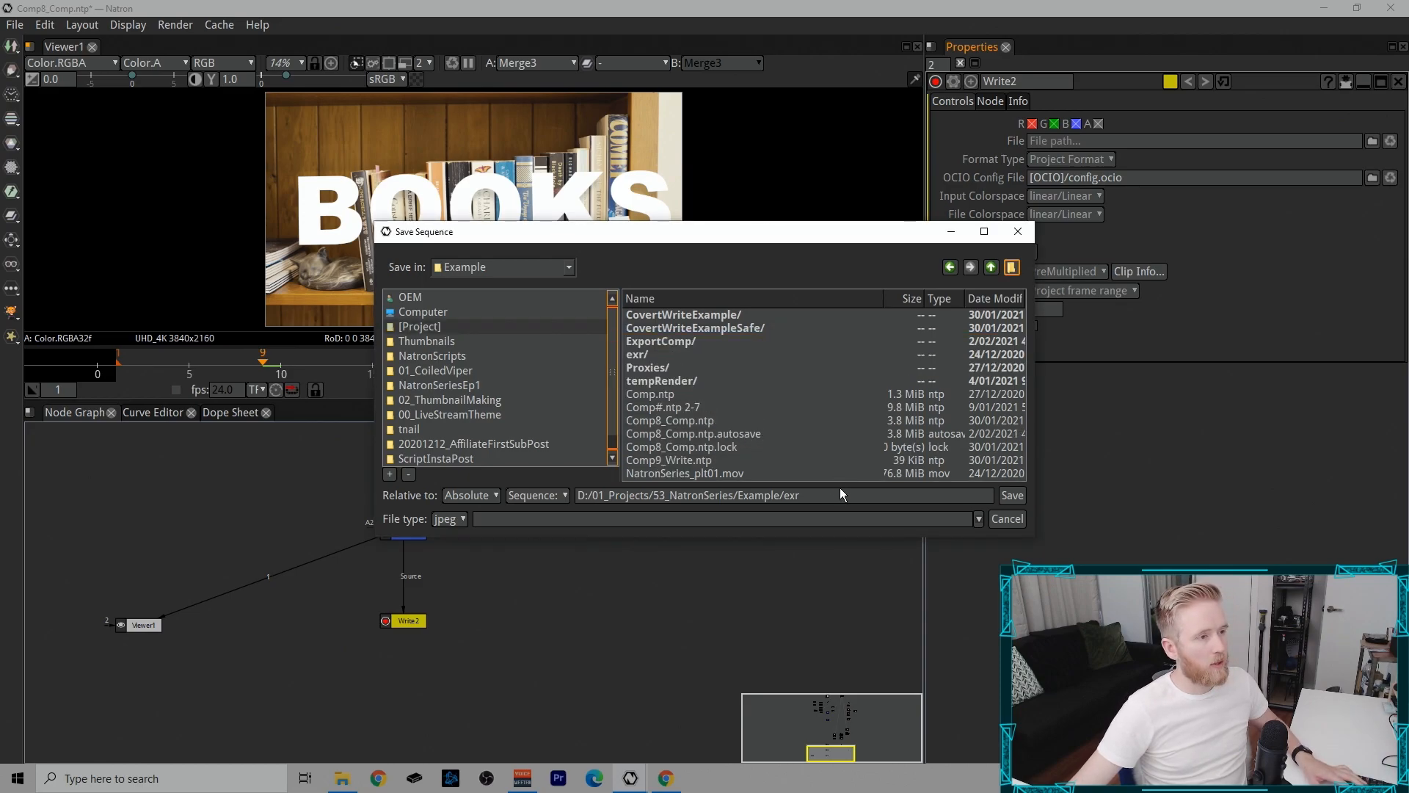
# Step: Set the Write2 output file to ExportComp_v01.##.exr in the ExportComp folder
pyautogui.doubleClick(714, 343)
pyautogui.click(880, 491)
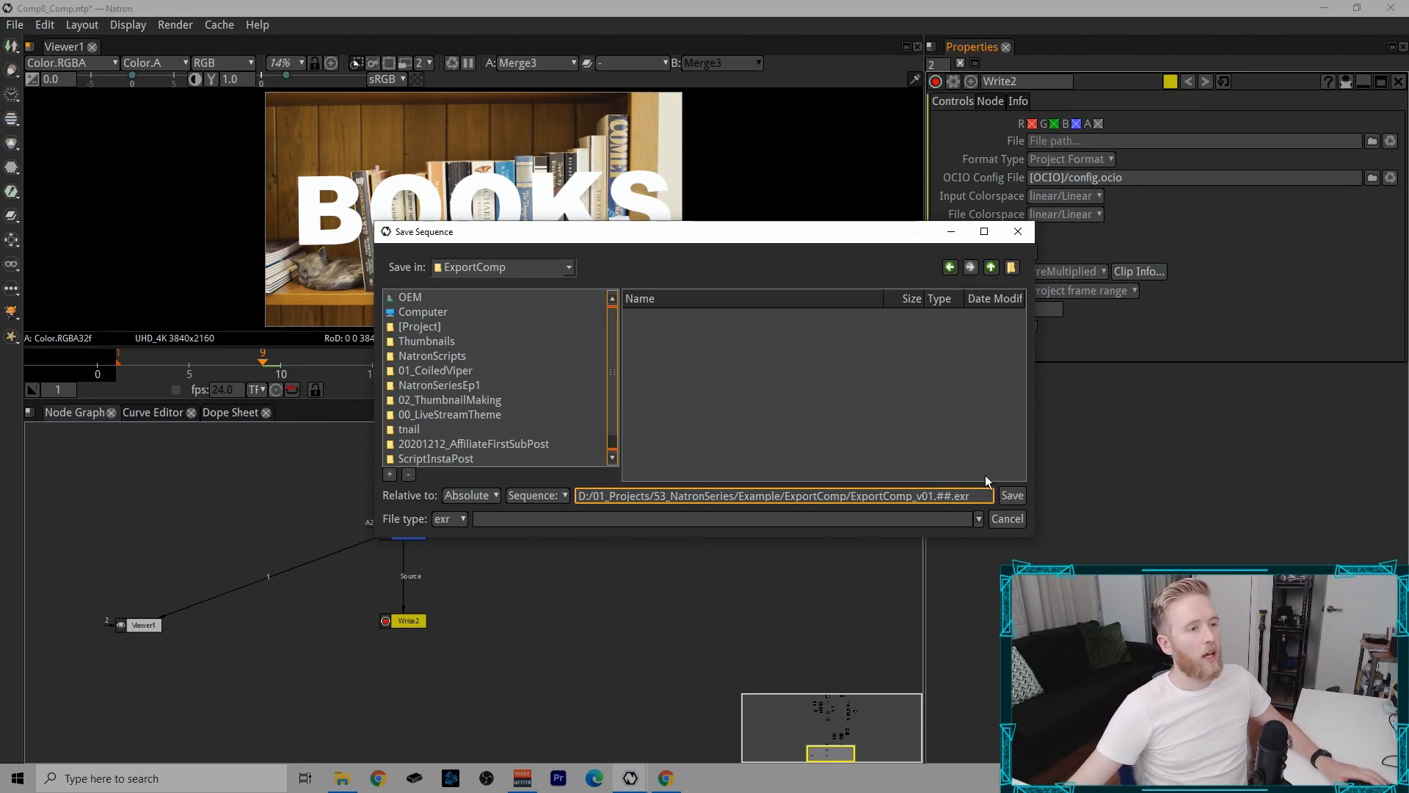
pyautogui.click(1011, 497)
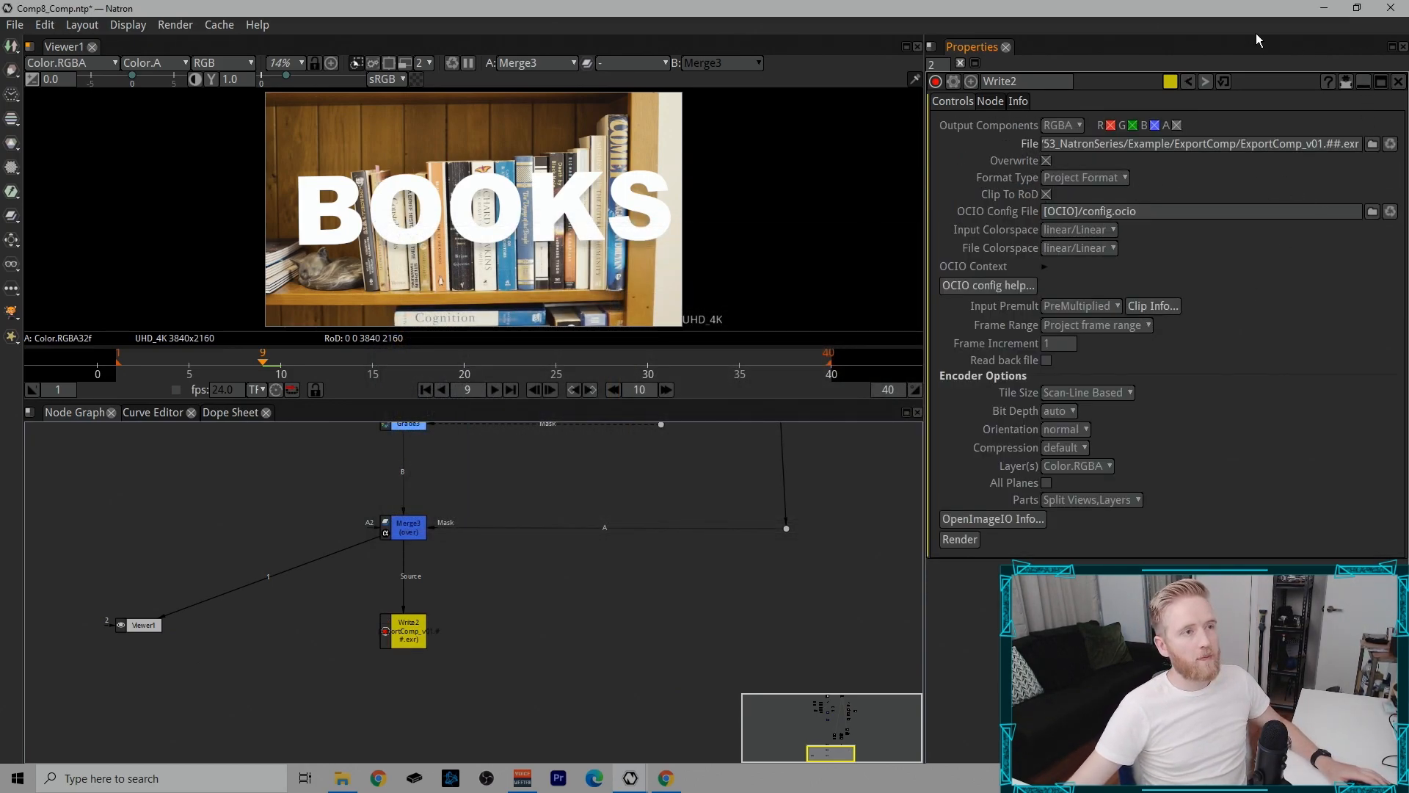
# Step: Set Write2's output components to RGB, render the sequence, and return to the node graph
pyautogui.click(1072, 130)
pyautogui.click(1063, 158)
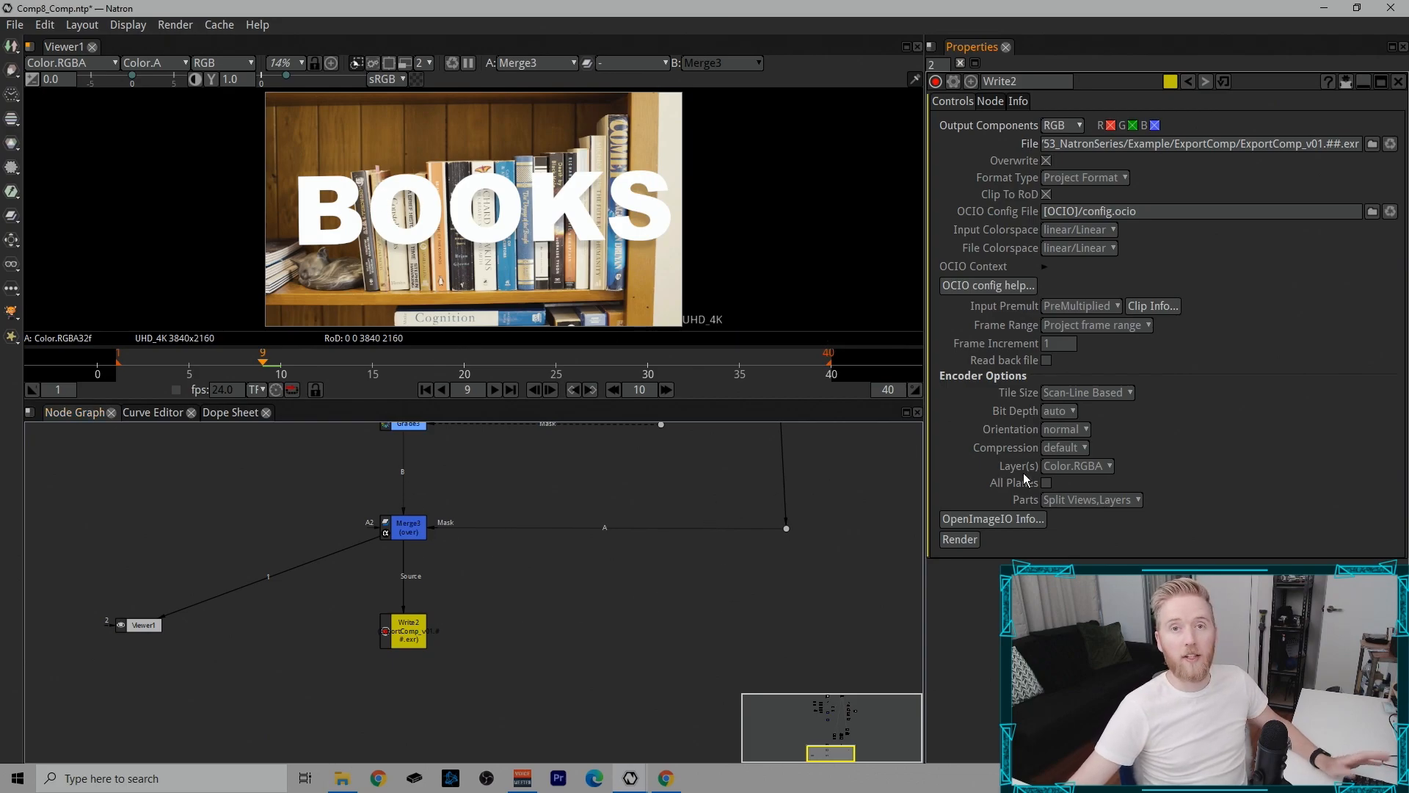
pyautogui.click(962, 540)
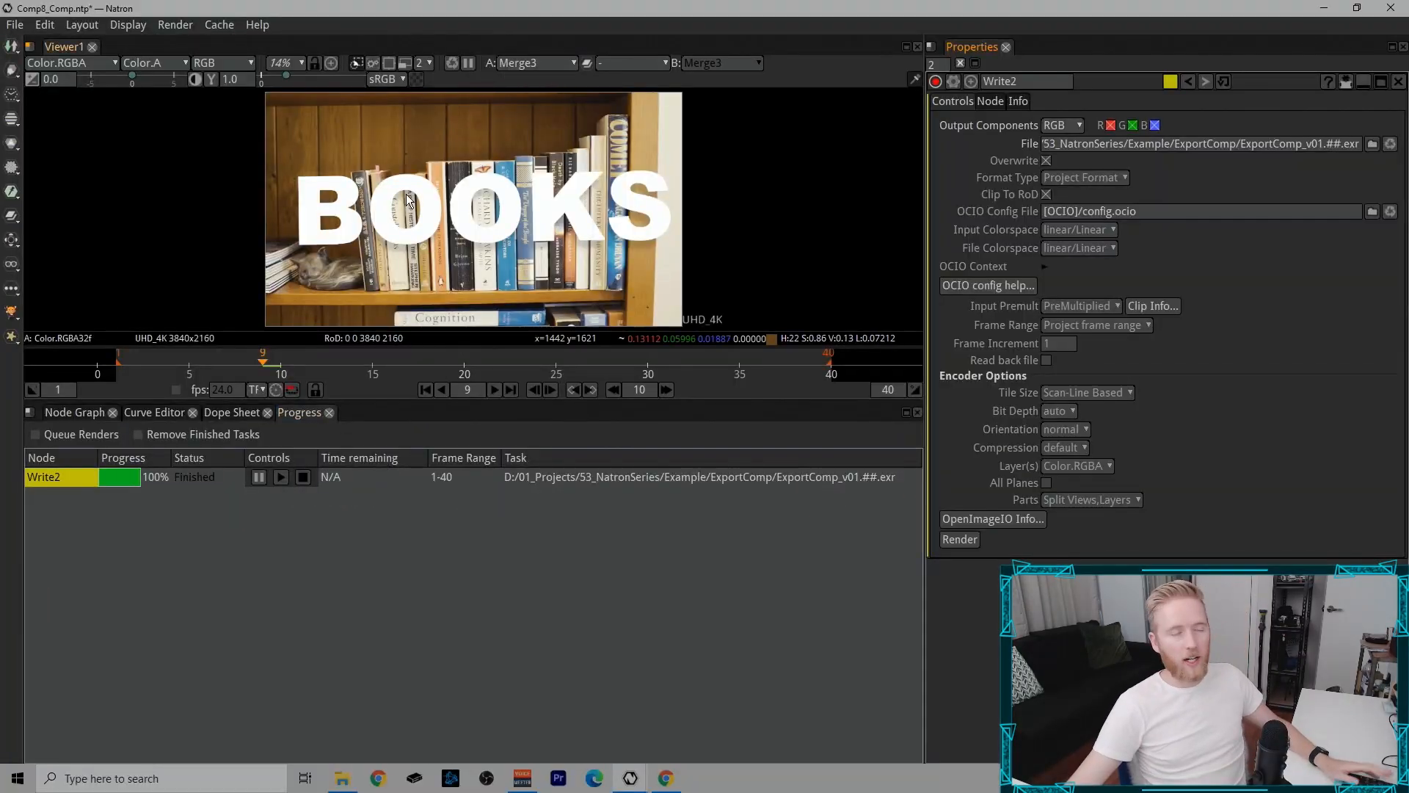
pyautogui.click(72, 414)
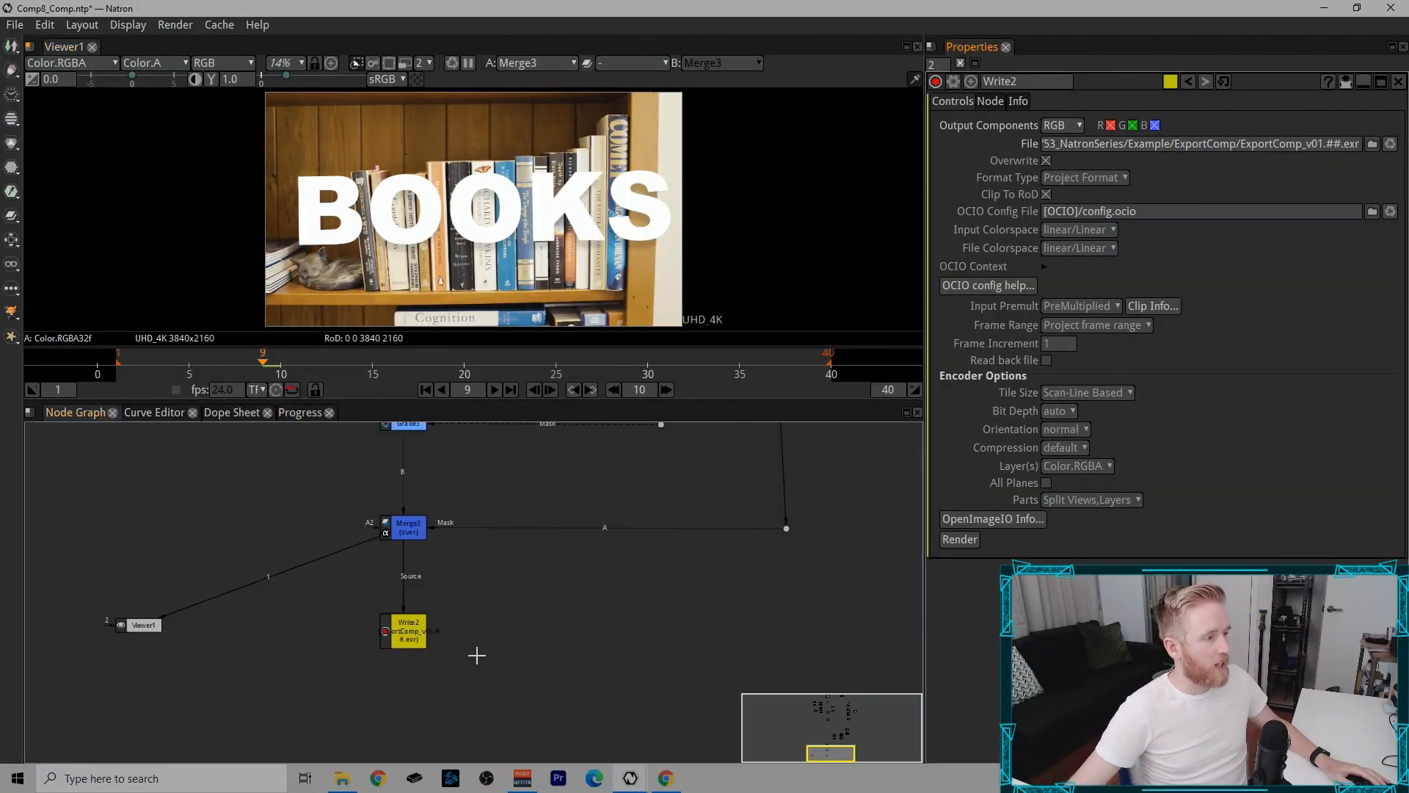
# Step: Load the rendered ExportComp_v01.##.exr 1-40 sequence into a new Read node and connect the viewer to it
pyautogui.press('r')
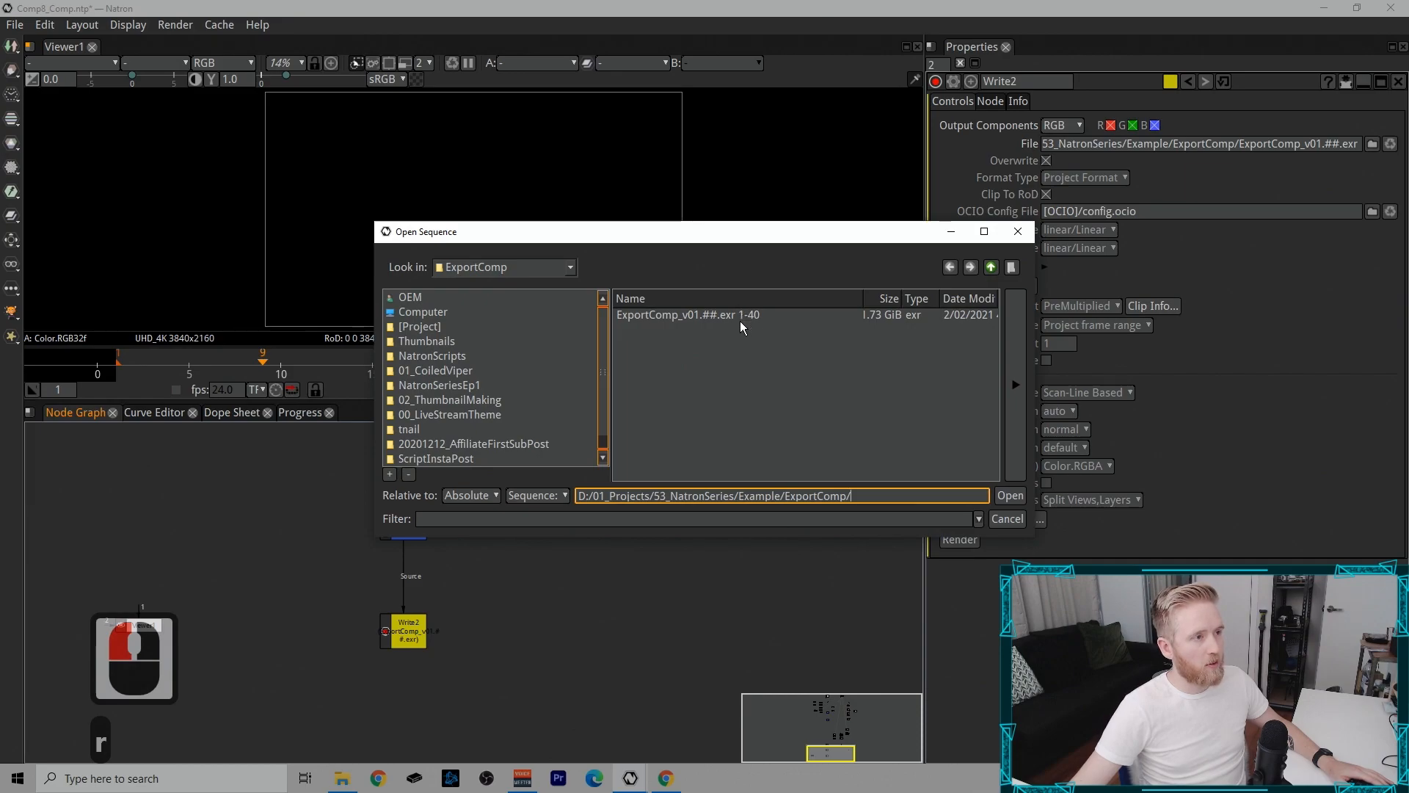
pyautogui.click(753, 316)
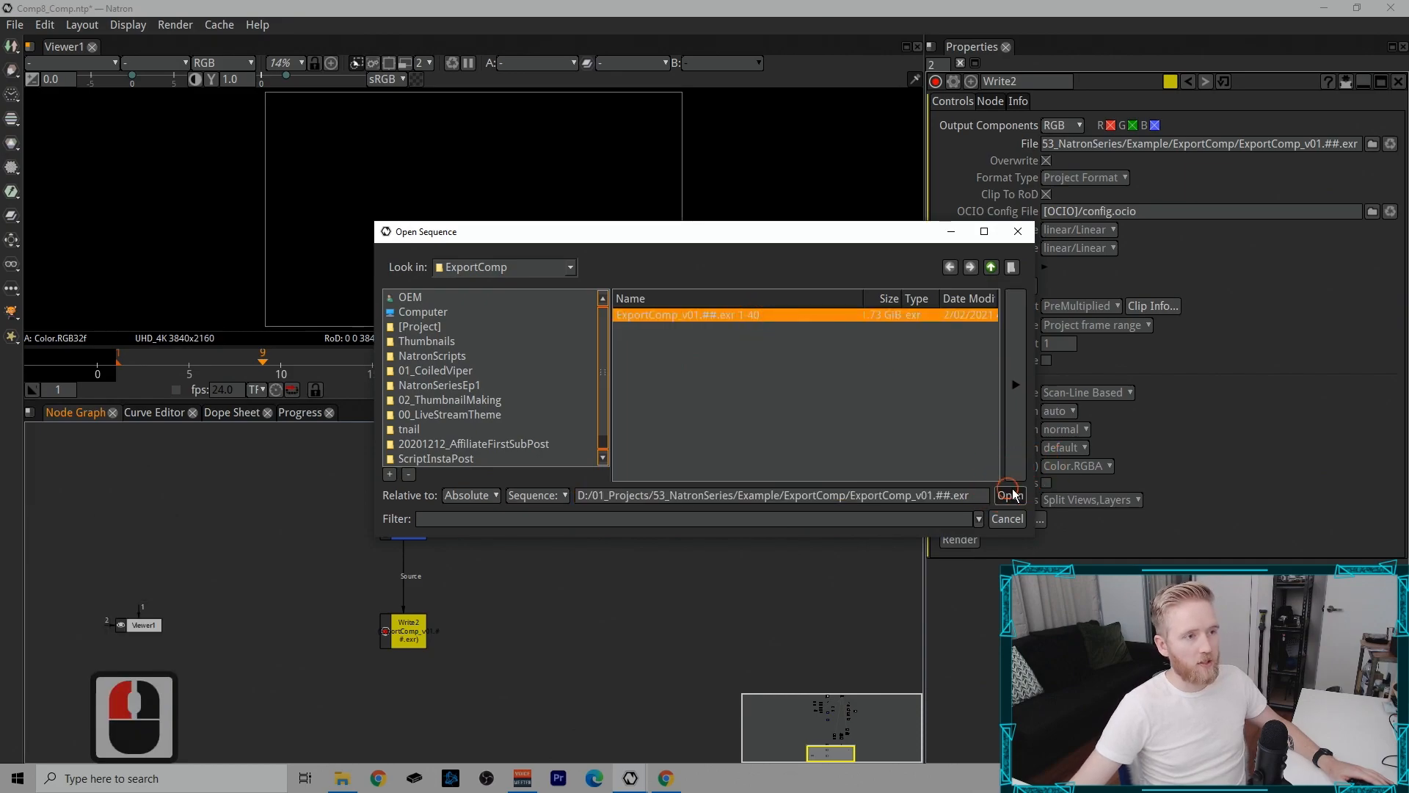
pyautogui.click(1010, 496)
pyautogui.click(558, 633)
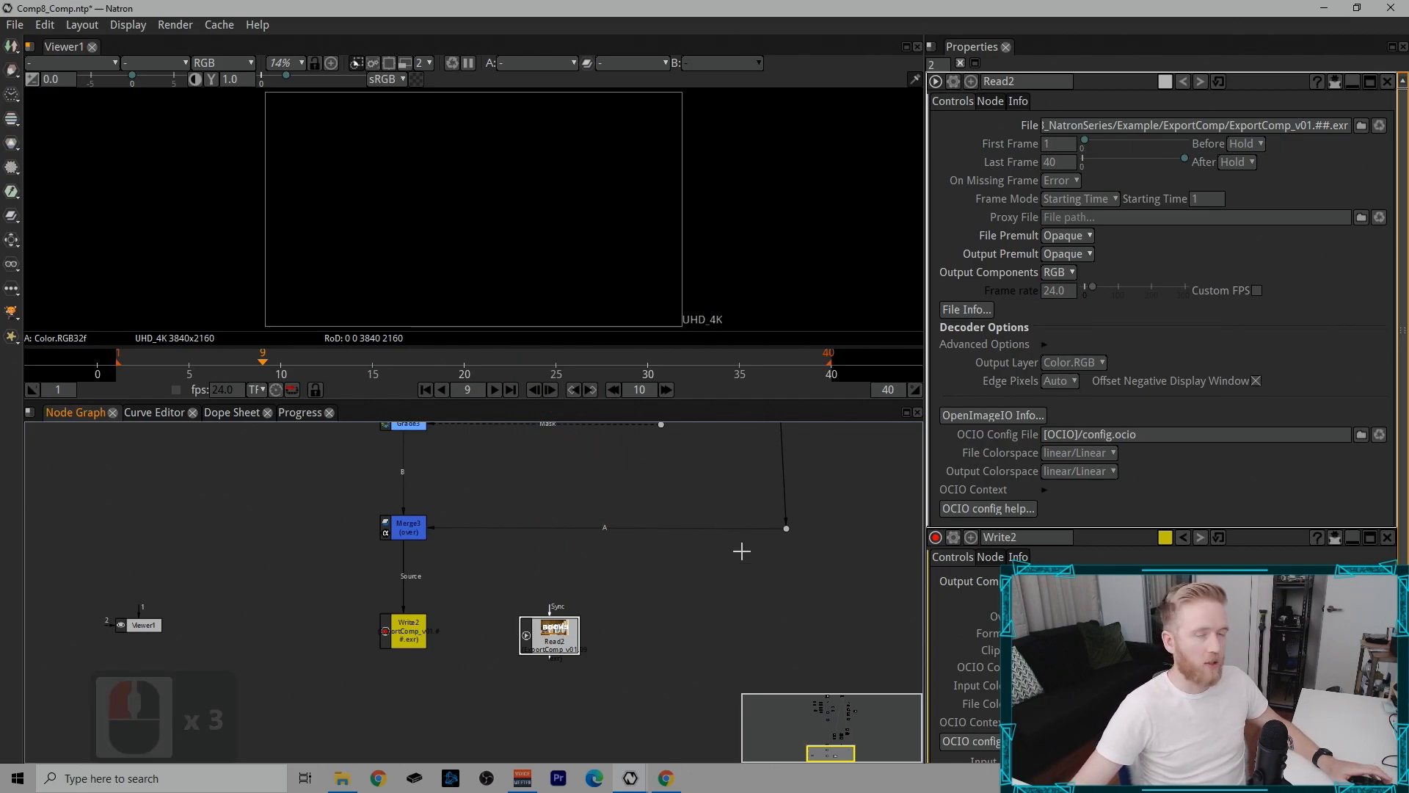
pyautogui.moveTo(645, 565); pyautogui.dragTo(532, 688)
pyautogui.press('1')
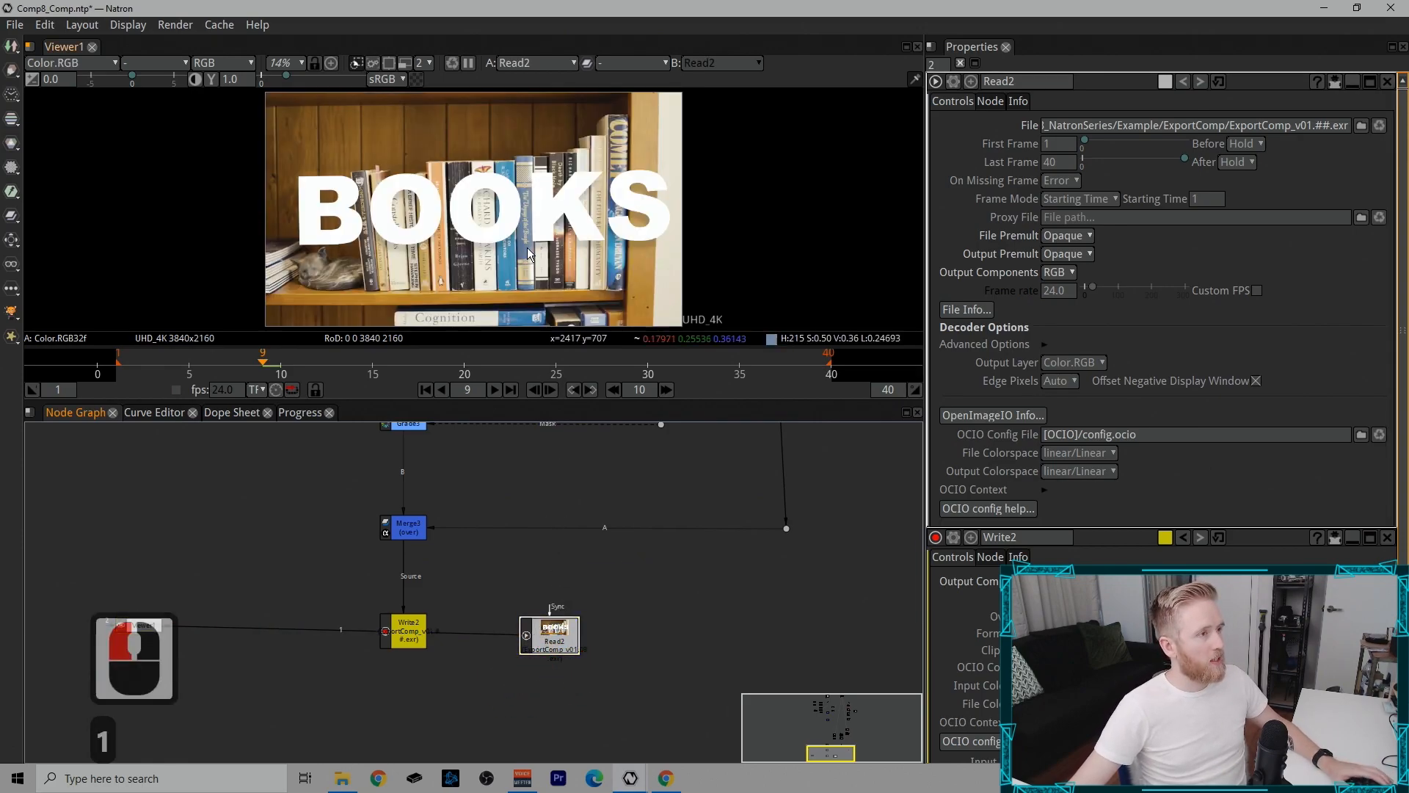
# Step: Play the rendered BOOKS sequence in the viewer to check it, and stop the playback
pyautogui.press('space')
pyautogui.click(553, 299)
pyautogui.press('space')
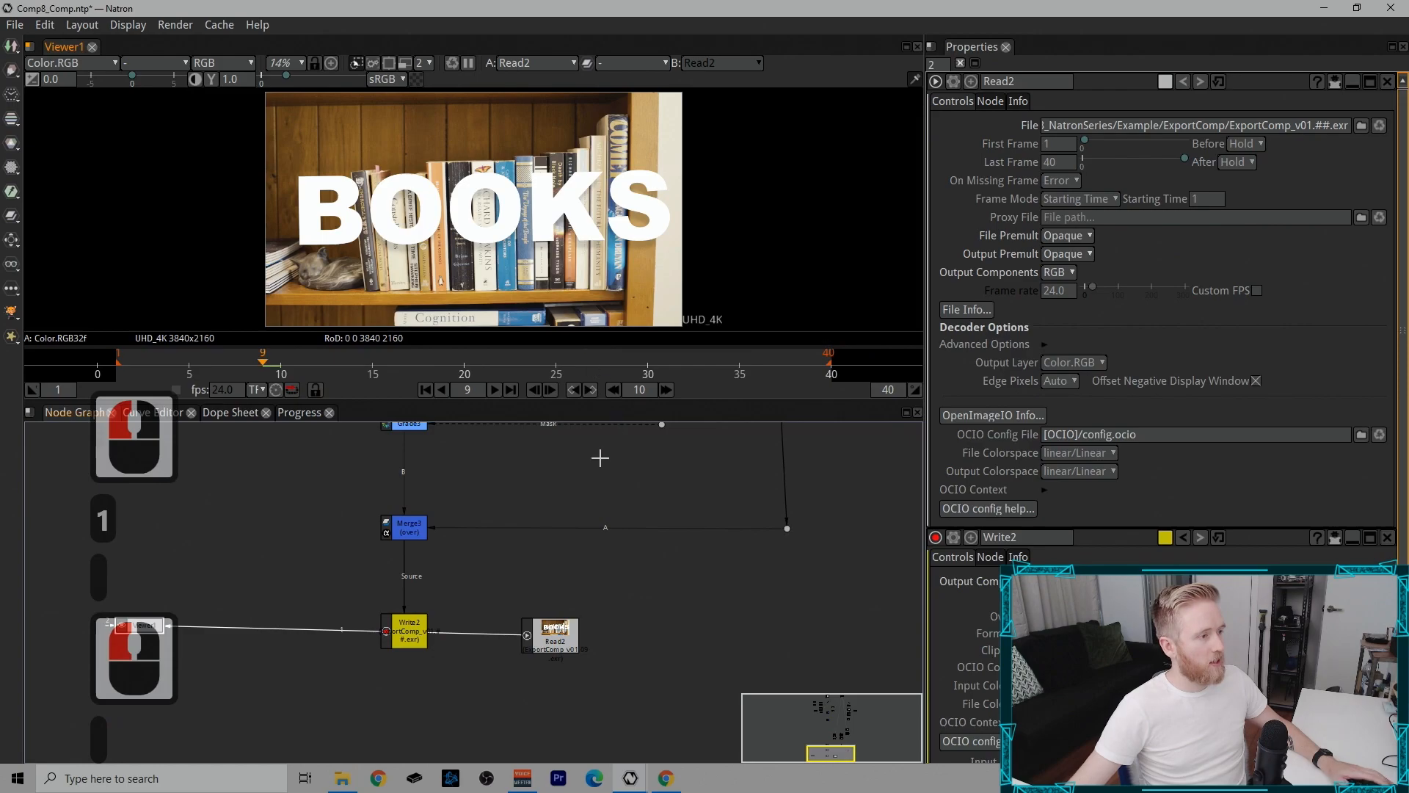
pyautogui.click(494, 389)
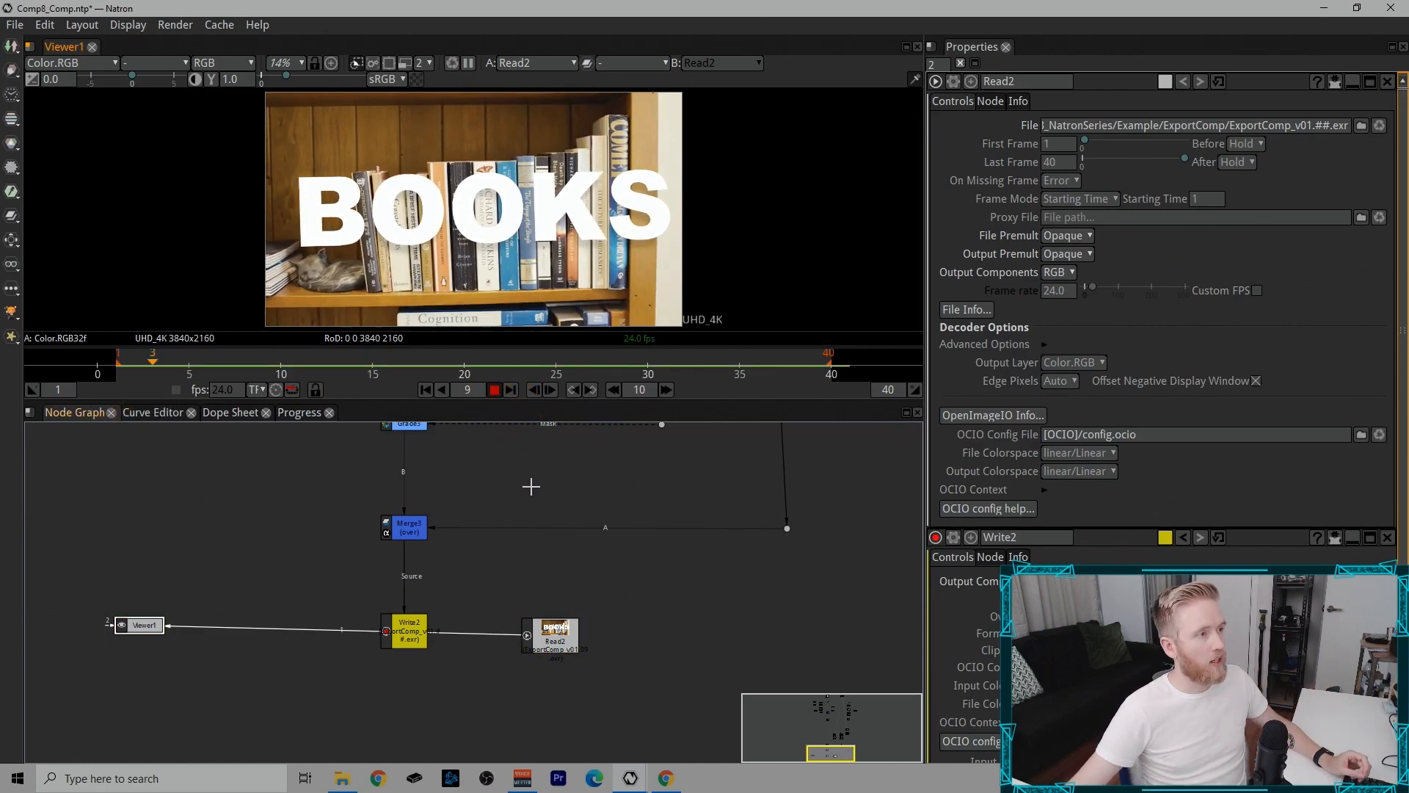
pyautogui.click(495, 392)
# Step: Add a Merge node below Write2 and Read2, with its A input fed by Write2 and B by Read2
pyautogui.click(470, 689)
pyautogui.press('m')
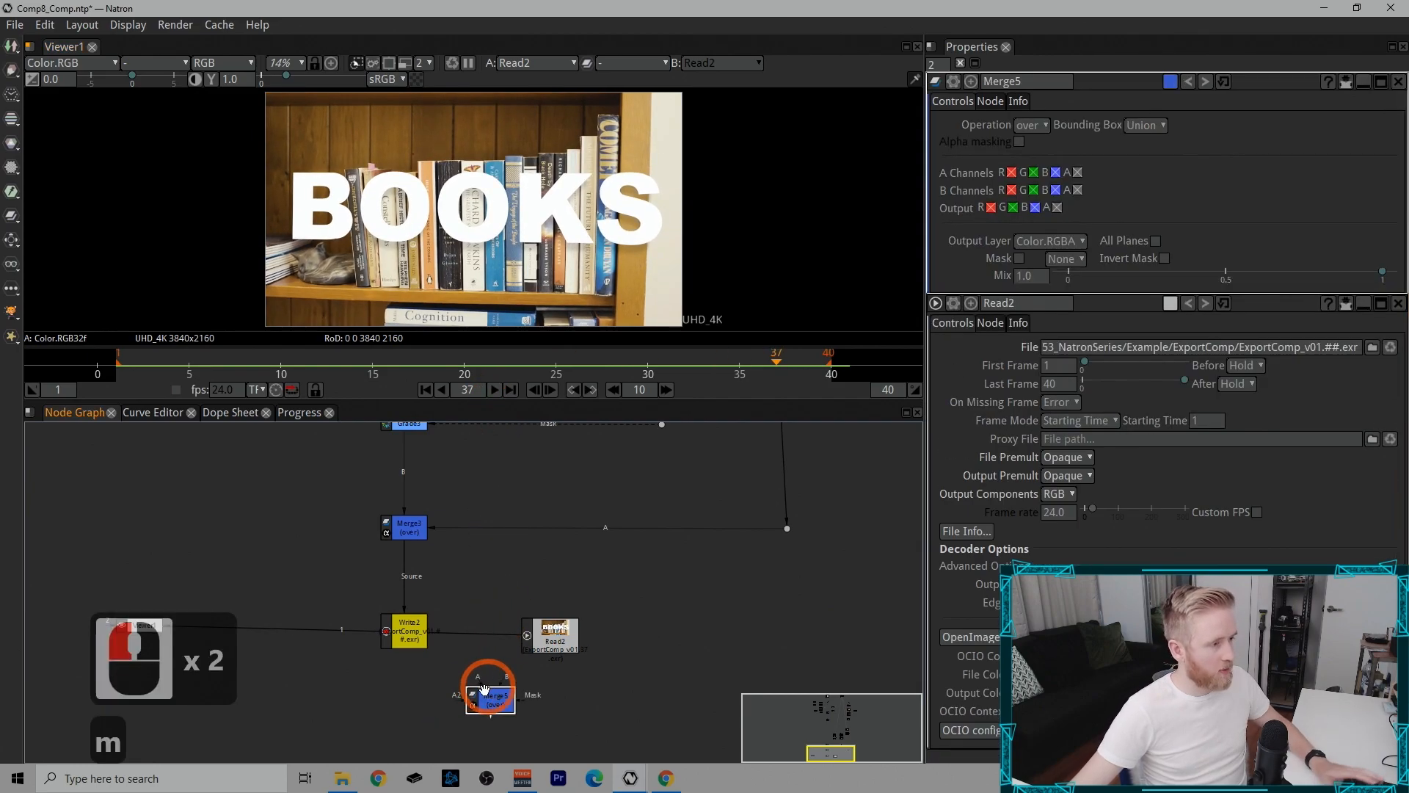
pyautogui.moveTo(502, 679); pyautogui.dragTo(448, 640)
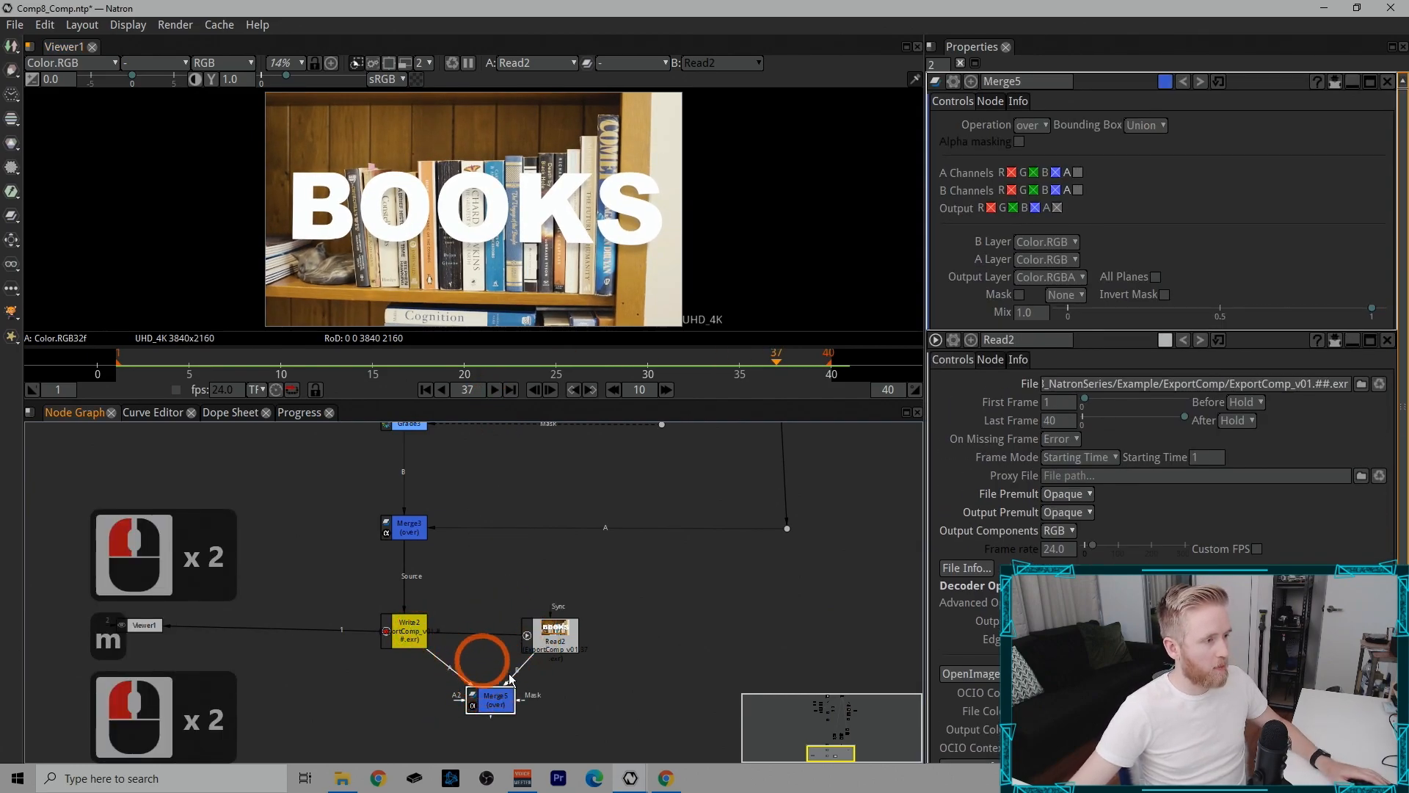
pyautogui.moveTo(349, 587)
pyautogui.mouseDown()
pyautogui.moveTo(466, 682)
pyautogui.moveTo(439, 677)
pyautogui.mouseUp()
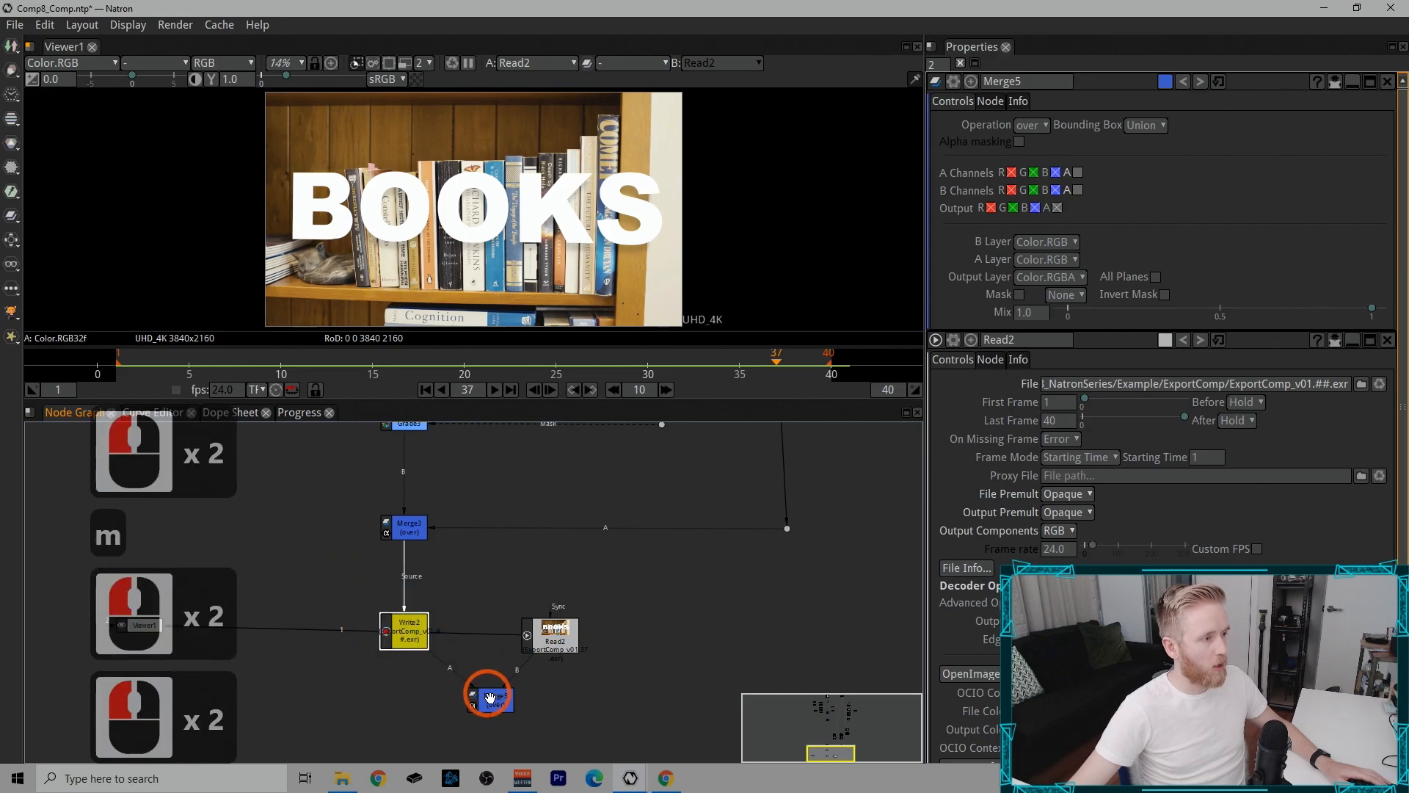
# Step: Set the new Merge node's operation to difference and display its result in the viewer
pyautogui.click(1032, 125)
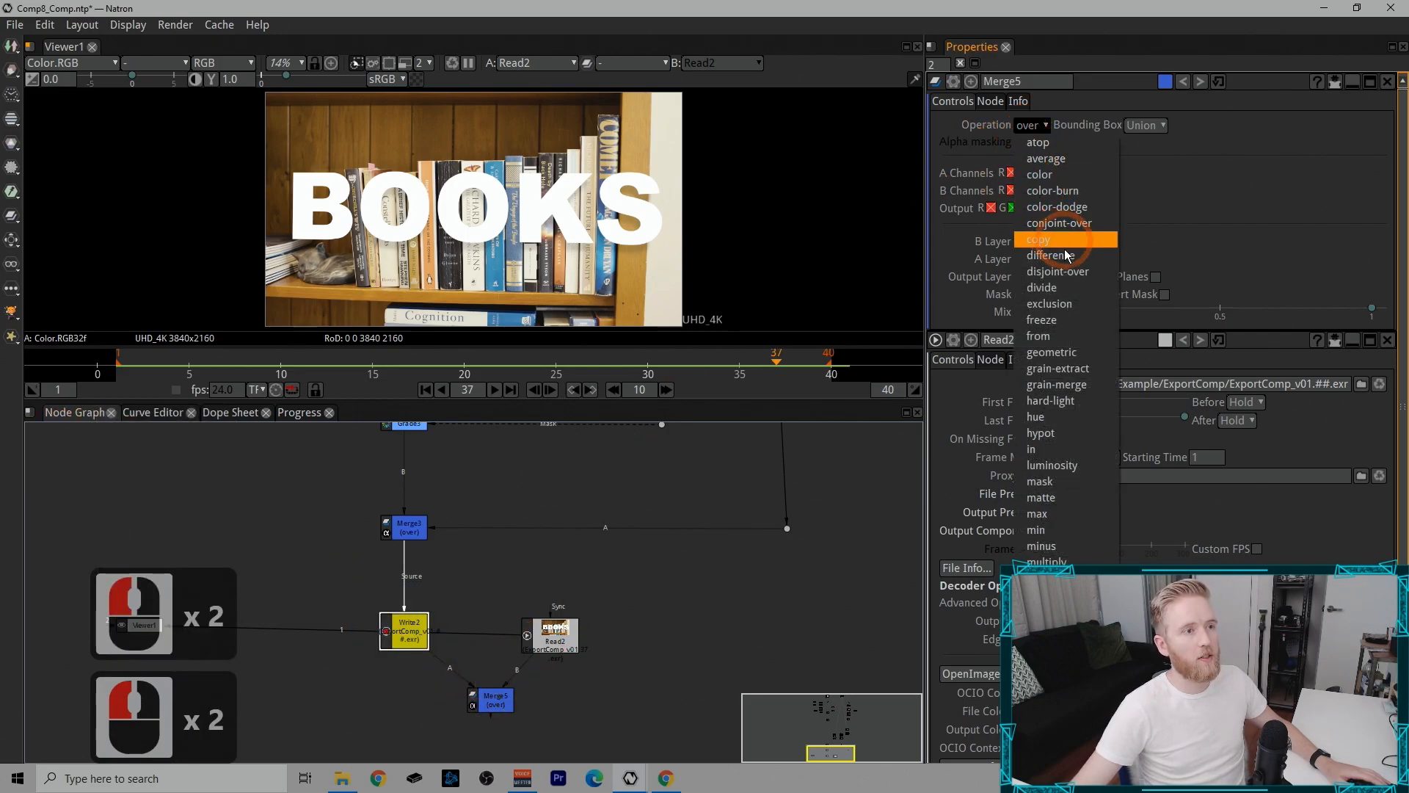
pyautogui.click(1039, 227)
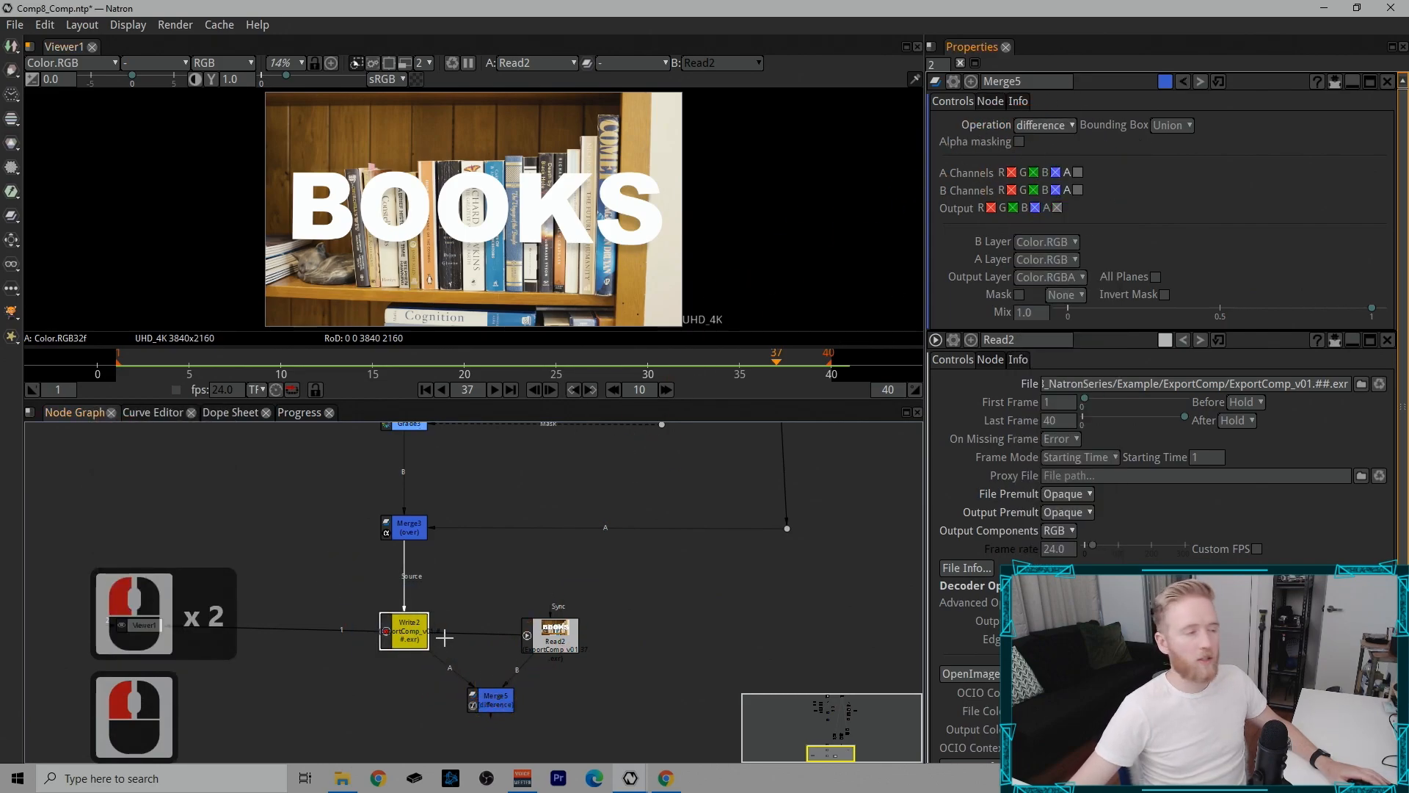
pyautogui.moveTo(444, 629); pyautogui.dragTo(501, 533)
pyautogui.moveTo(468, 673); pyautogui.dragTo(637, 576)
pyautogui.press('1')
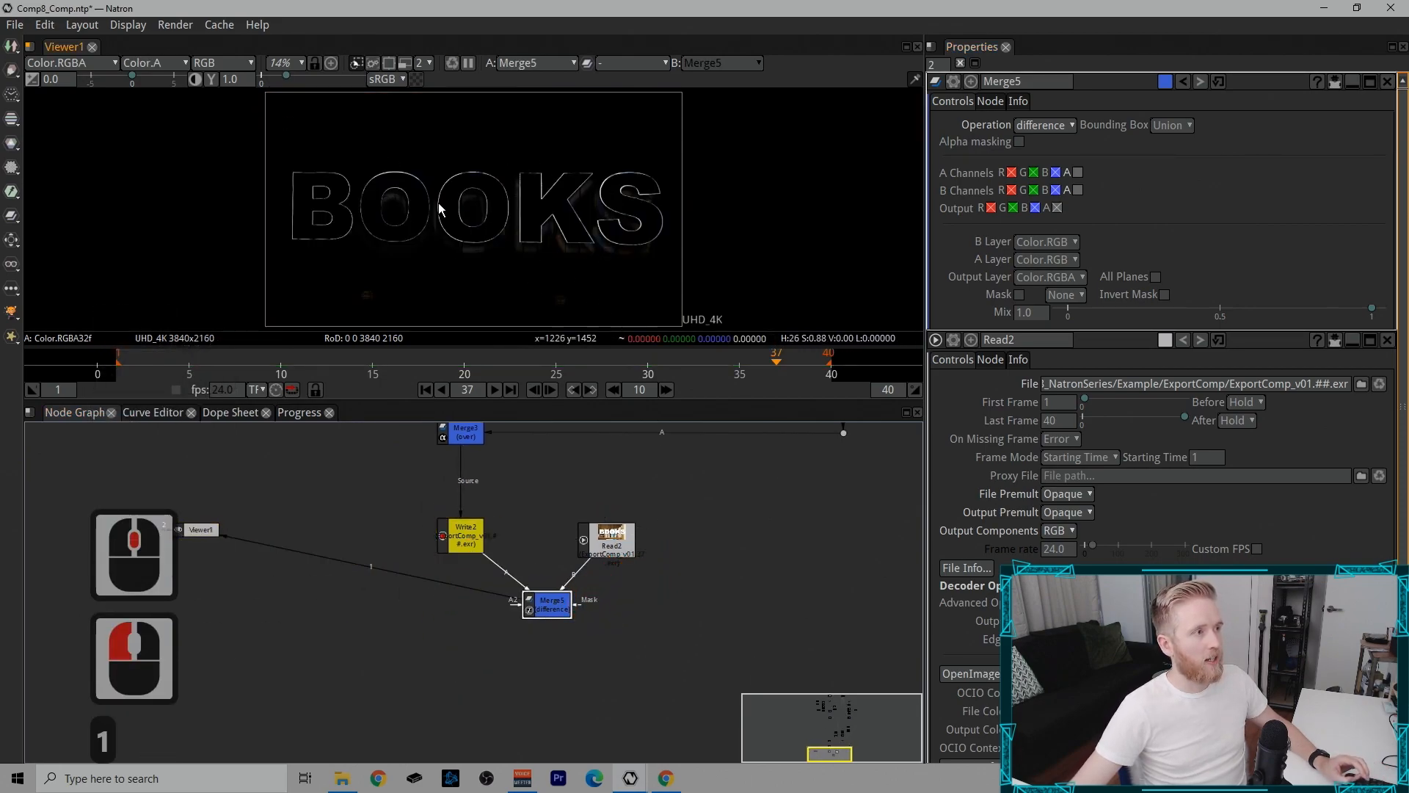
pyautogui.moveTo(278, 151); pyautogui.dragTo(694, 271)
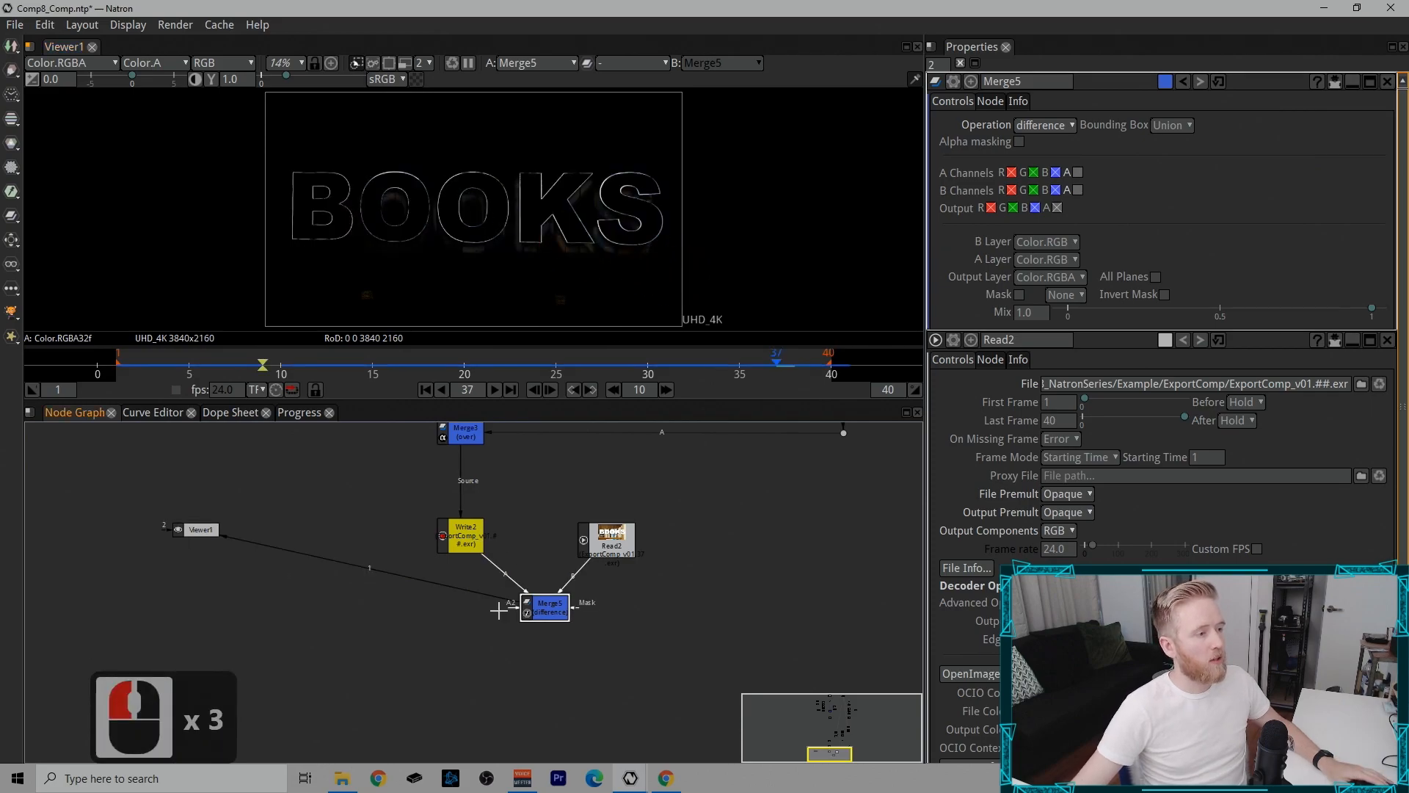
pyautogui.moveTo(393, 489); pyautogui.dragTo(551, 571)
pyautogui.moveTo(517, 486); pyautogui.dragTo(705, 566)
pyautogui.moveTo(373, 175); pyautogui.dragTo(465, 140)
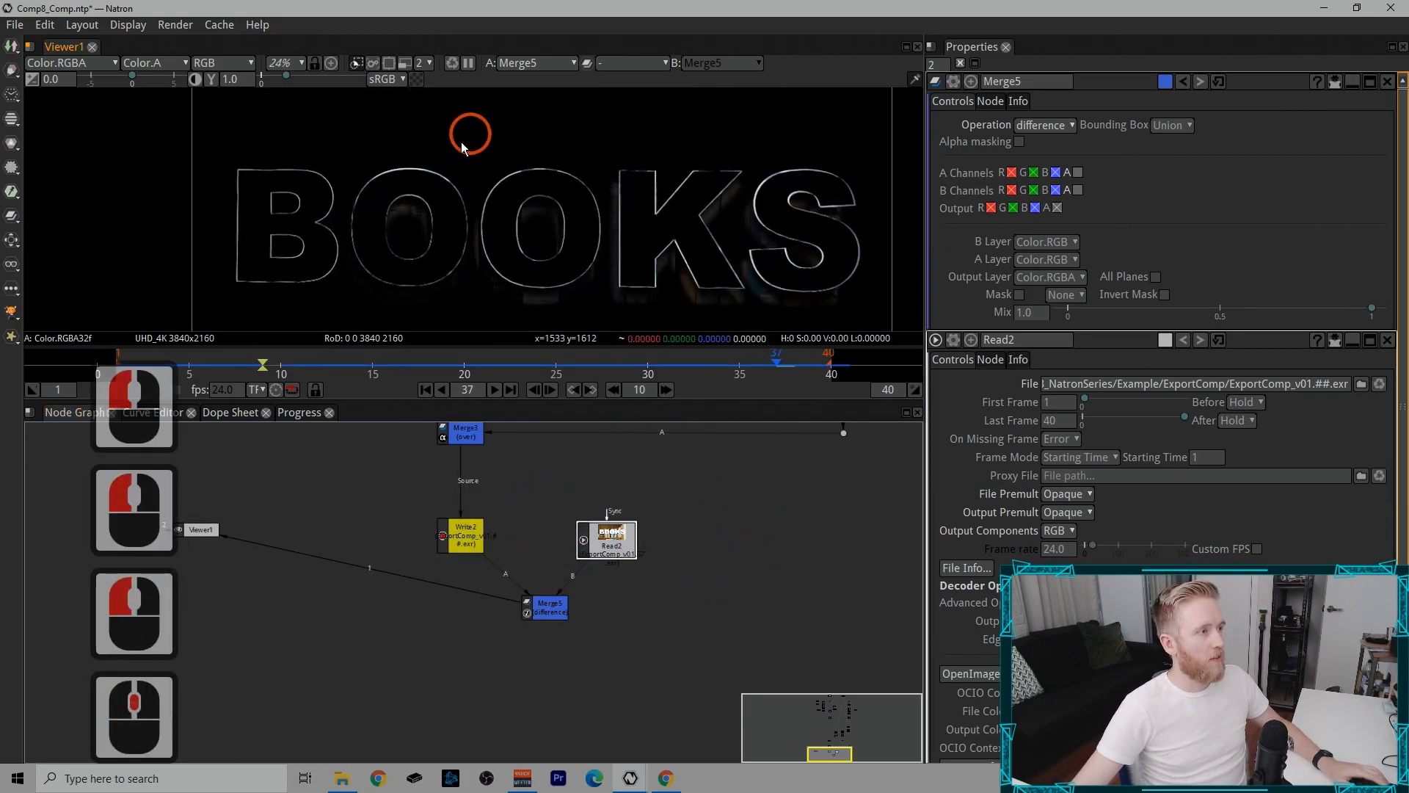
# Step: Connect Write2 to viewer input 1 and Read2 to viewer input 2
pyautogui.moveTo(403, 479); pyautogui.dragTo(544, 580)
pyautogui.press('1')
pyautogui.moveTo(547, 477); pyautogui.dragTo(686, 588)
pyautogui.press('2')
pyautogui.press('1')
pyautogui.moveTo(417, 503); pyautogui.dragTo(514, 580)
pyautogui.press('1')
pyautogui.moveTo(540, 485); pyautogui.dragTo(684, 584)
pyautogui.press('2')
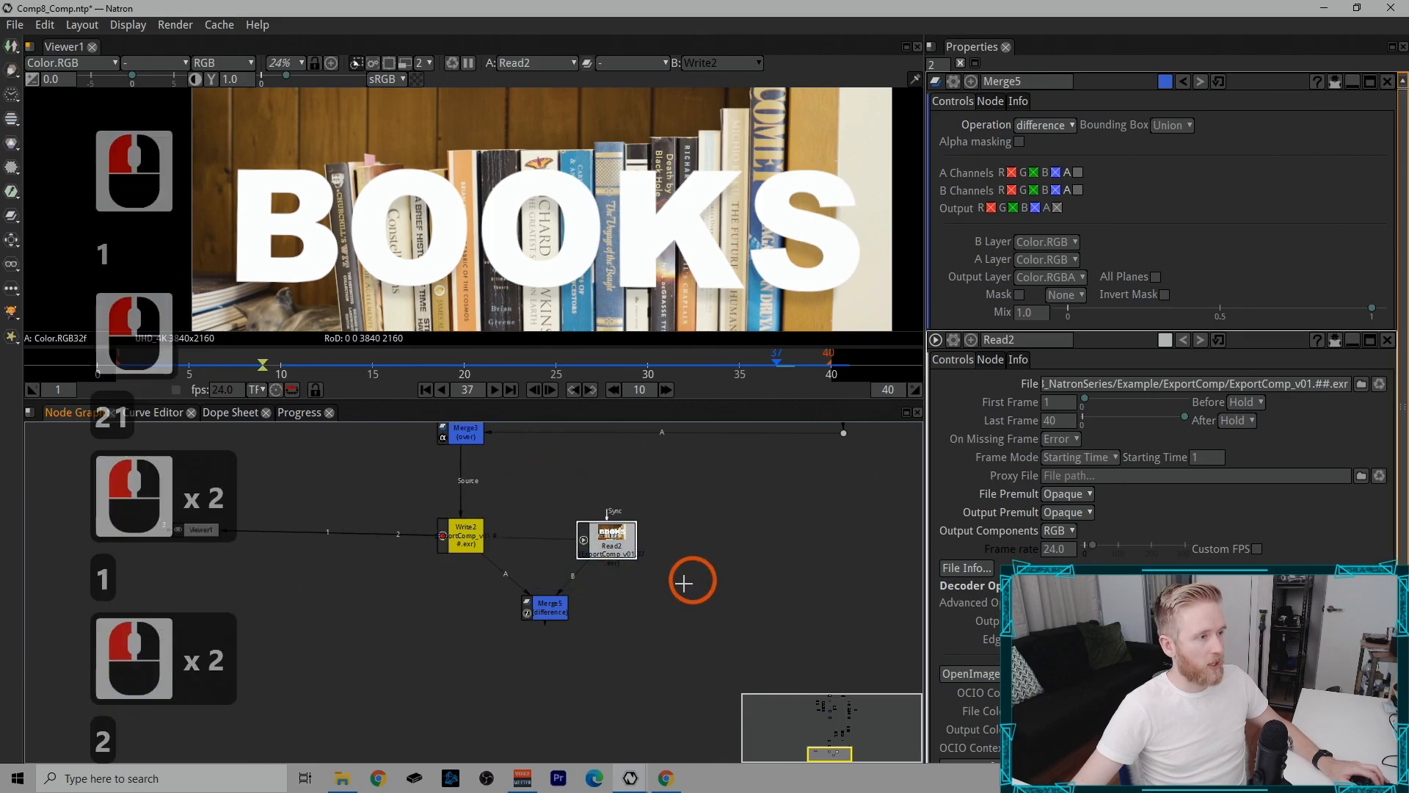
# Step: Switch the viewer repeatedly between inputs 1 and 2 to compare the live comp with the rendered EXR
pyautogui.click(739, 615)
pyautogui.press('1')
pyautogui.press('2')
pyautogui.press('1')
pyautogui.press('2')
pyautogui.press('1')
pyautogui.press('2')
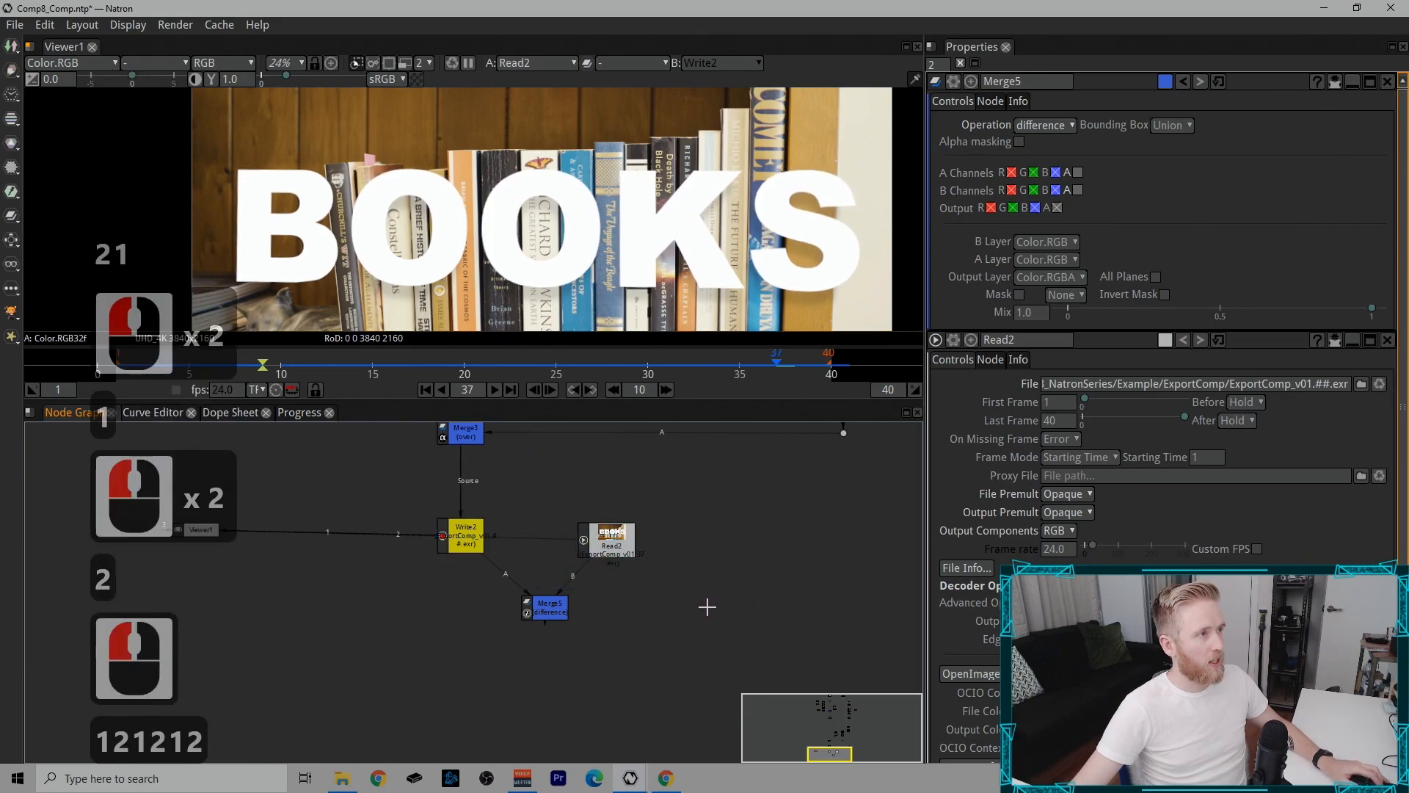
pyautogui.click(654, 609)
pyautogui.press('1')
pyautogui.press('2')
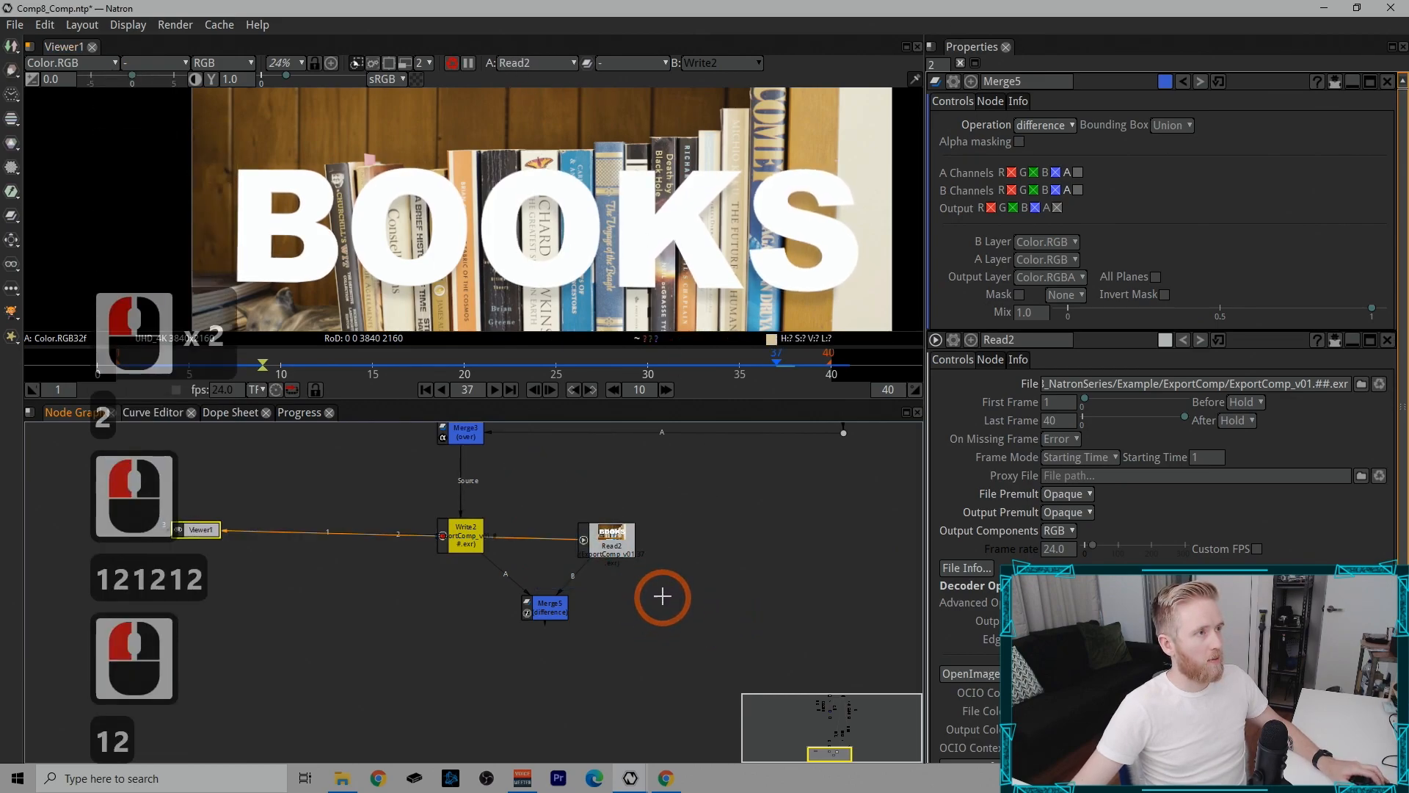
pyautogui.press('1')
pyautogui.press('2')
pyautogui.press('1')
pyautogui.press('2')
pyautogui.press('1')
pyautogui.press('2')
pyautogui.press('1')
pyautogui.press('2')
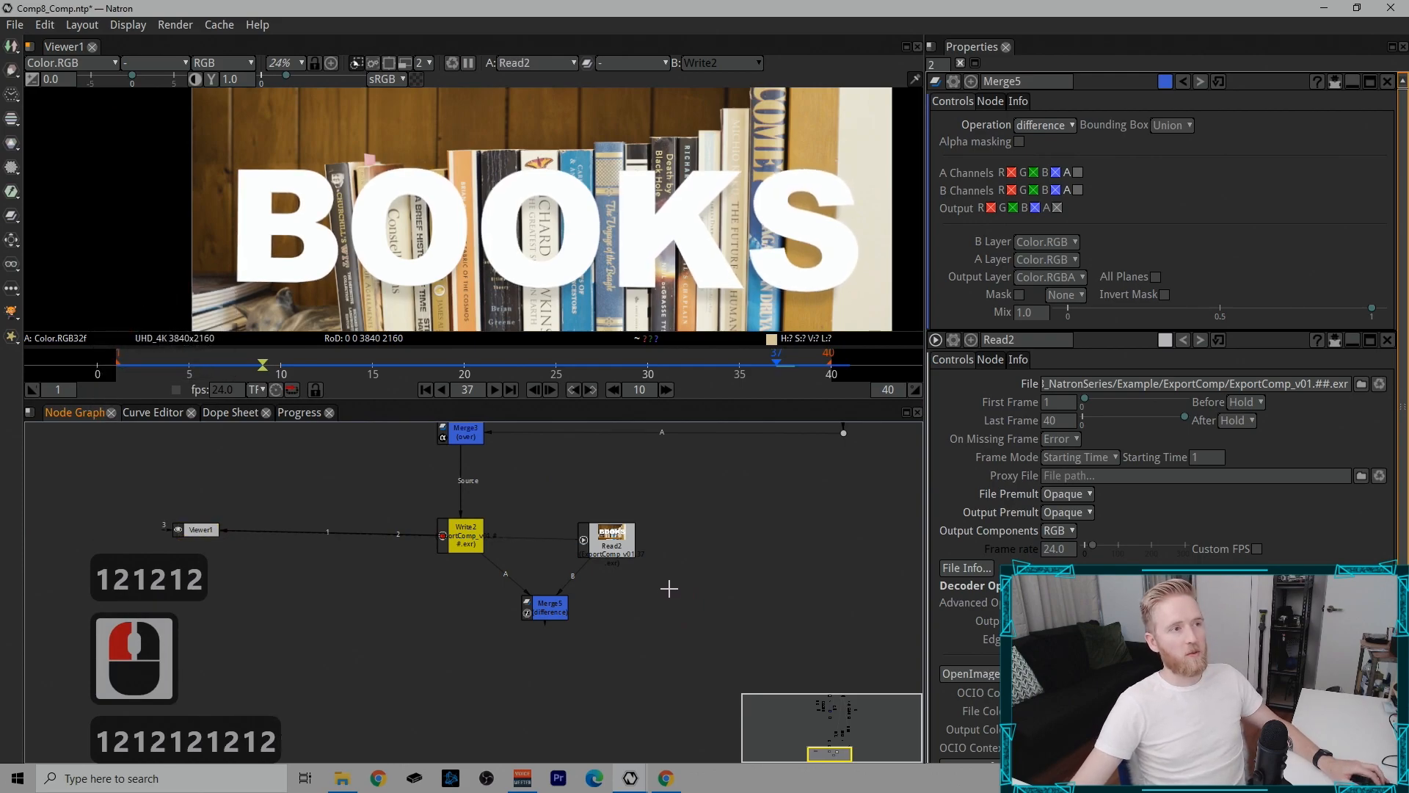
pyautogui.press('1')
pyautogui.press('2')
pyautogui.press('1')
pyautogui.press('2')
pyautogui.press('1')
pyautogui.press('2')
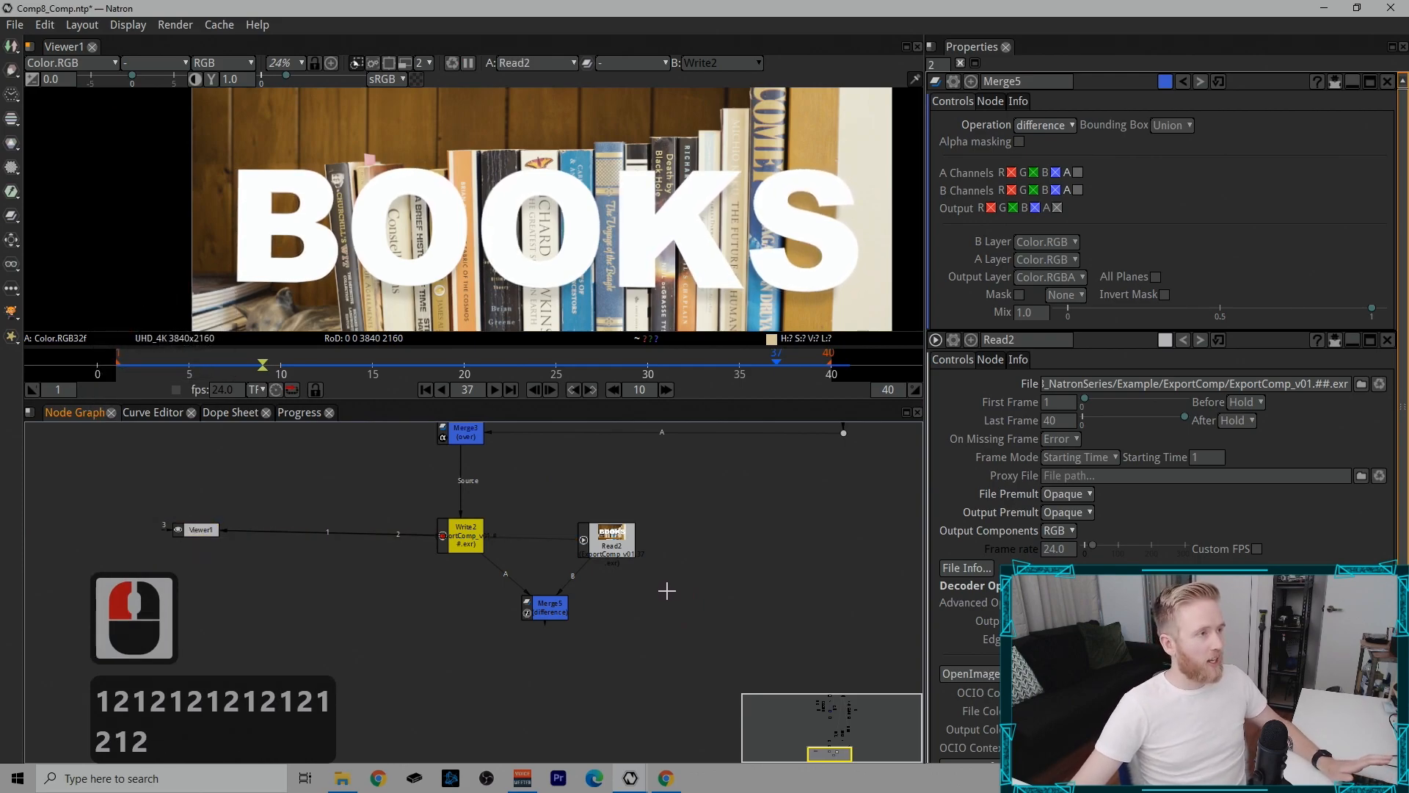
pyautogui.press('1')
pyautogui.press('2')
pyautogui.press('1')
pyautogui.press('2')
pyautogui.press('1')
pyautogui.press('2')
pyautogui.press('1')
pyautogui.press('2')
pyautogui.press('1')
pyautogui.press('2')
# Step: Move the Viewer1 node lower in the graph to separate its connections, and compare inputs 1 and 2 again
pyautogui.click(196, 531)
pyautogui.moveTo(206, 544); pyautogui.dragTo(236, 698)
pyautogui.click(283, 533)
pyautogui.press('1')
pyautogui.press('2')
pyautogui.press('1')
pyautogui.press('2')
pyautogui.press('1')
pyautogui.press('2')
pyautogui.press('1')
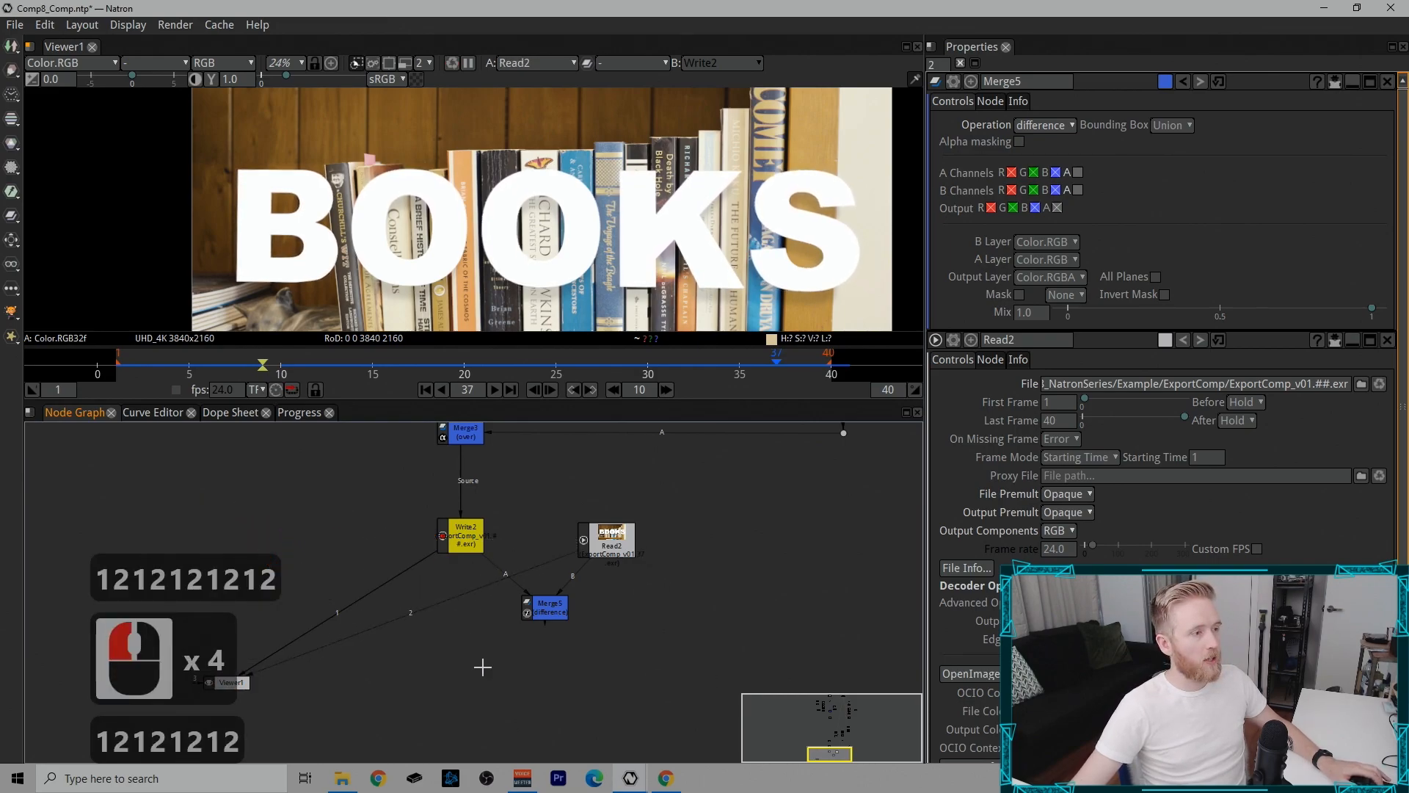
pyautogui.press('2')
# Step: Display the difference Merge5 in the viewer again and examine the BOOKS letter outlines at frame 9
pyautogui.click(550, 608)
pyautogui.press('1')
pyautogui.click(241, 221)
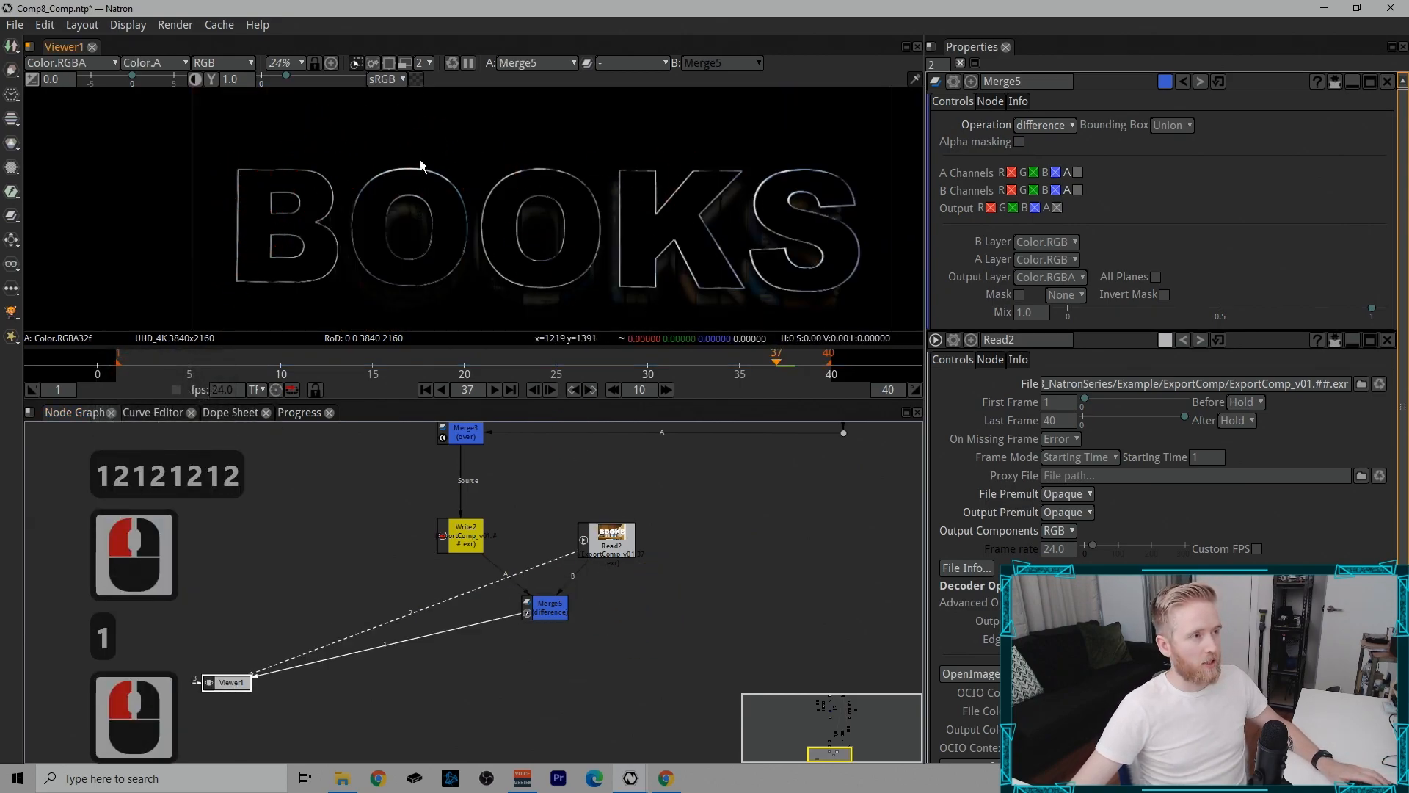
pyautogui.moveTo(362, 251); pyautogui.dragTo(277, 230)
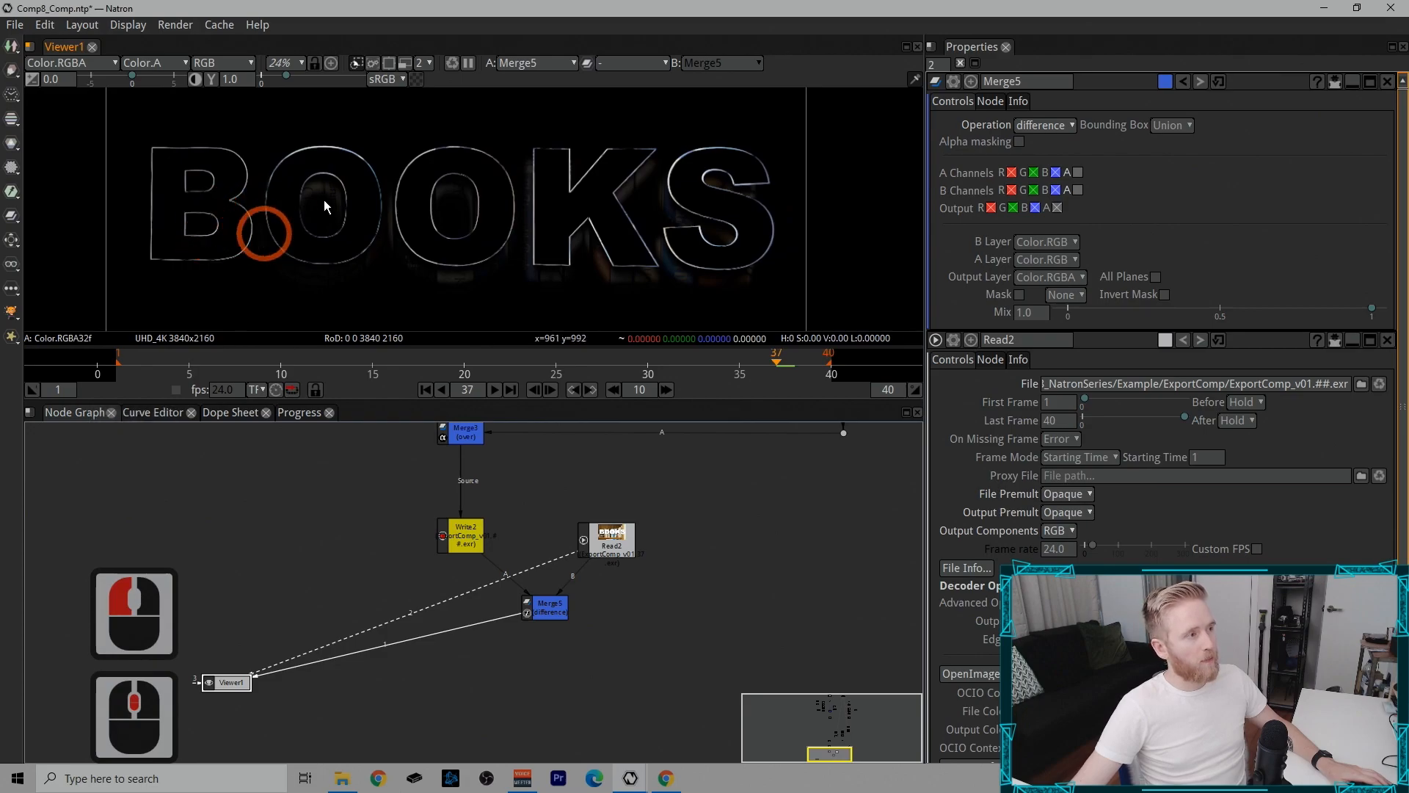
pyautogui.click(263, 368)
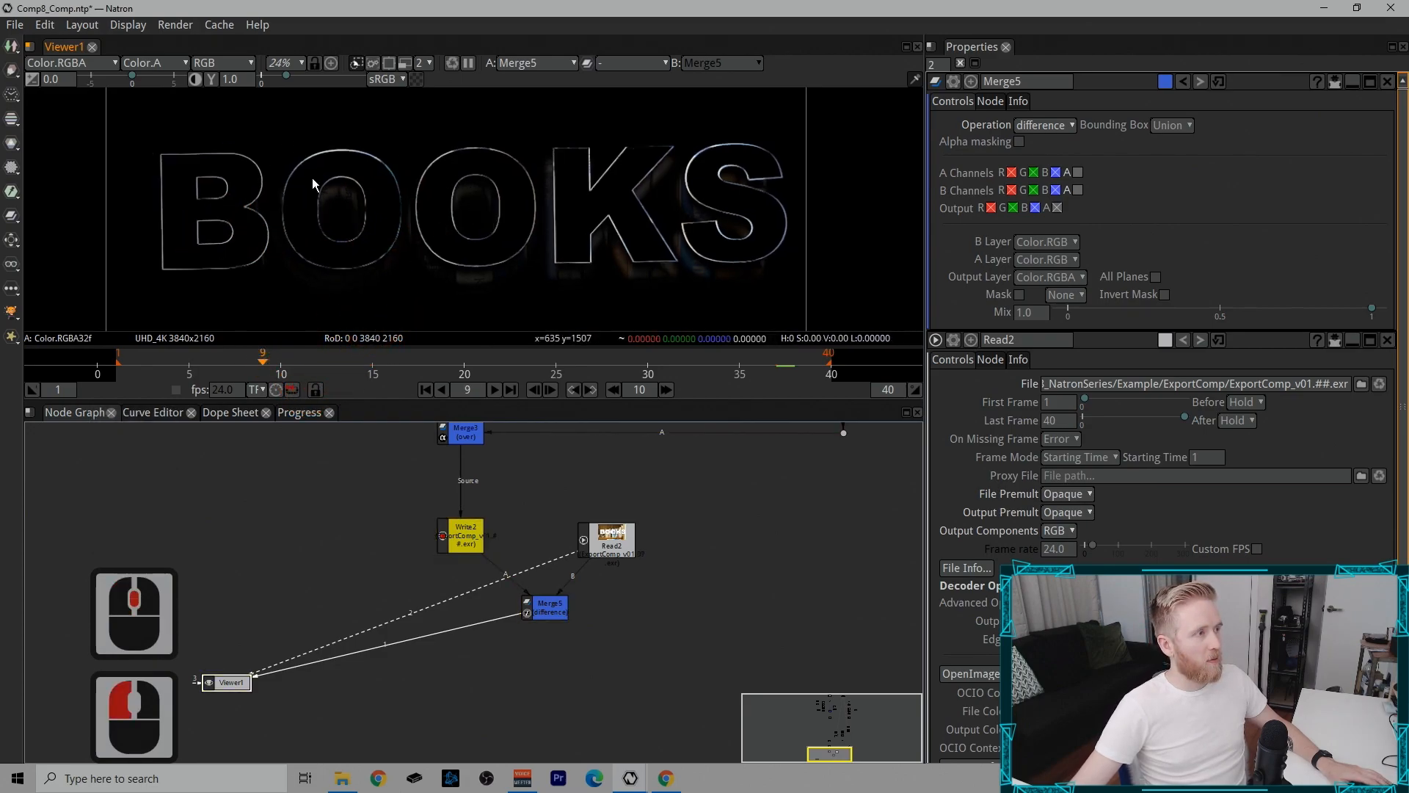
# Step: Display Read2 and Write2 in turn in the viewer and examine the BOOKS lettering up close at frame 9
pyautogui.click(609, 540)
pyautogui.press('1')
pyautogui.scroll(12, 299, 182)
pyautogui.scroll(-2, 324, 207)
pyautogui.scroll(3, 325, 207)
pyautogui.click(467, 536)
pyautogui.press('1')
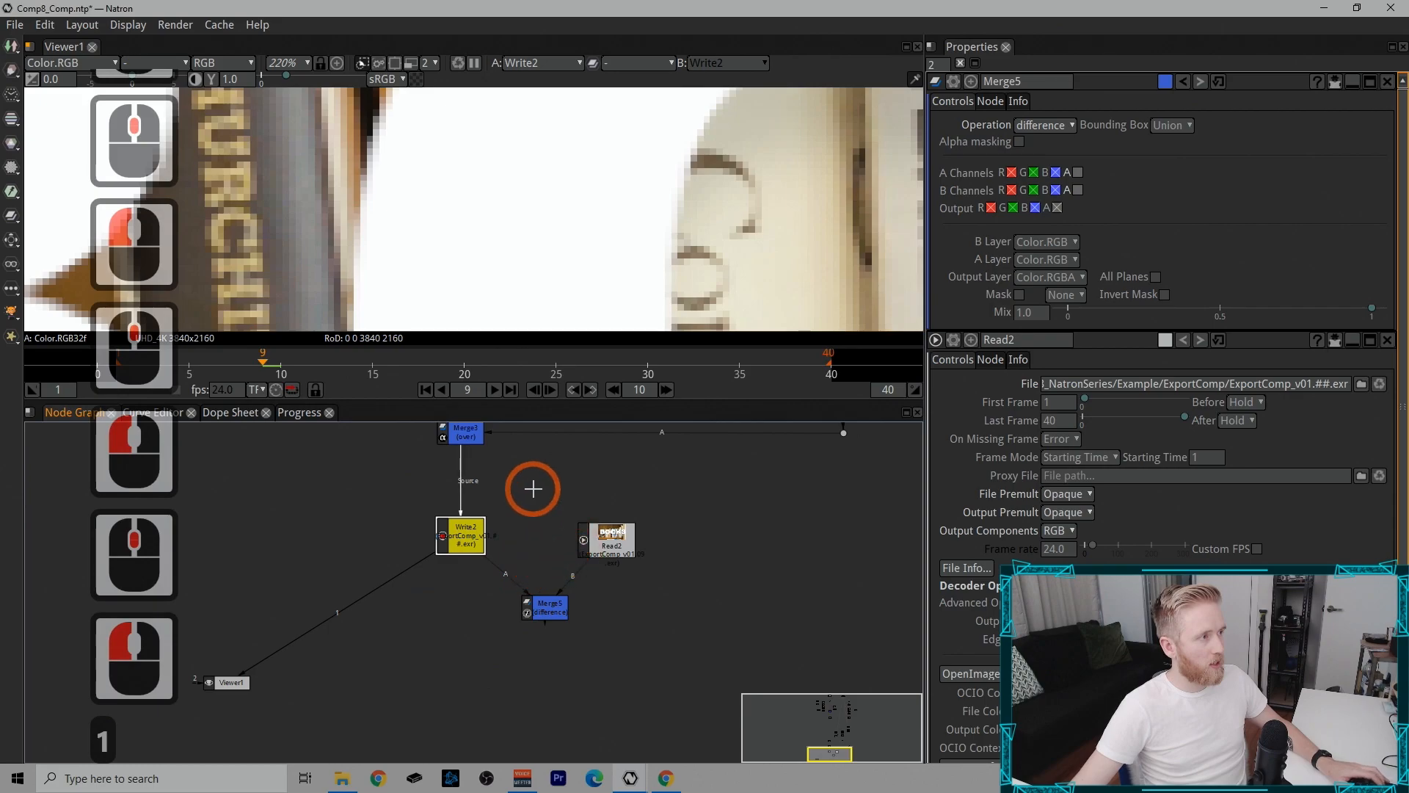
pyautogui.click(534, 488)
pyautogui.click(515, 547)
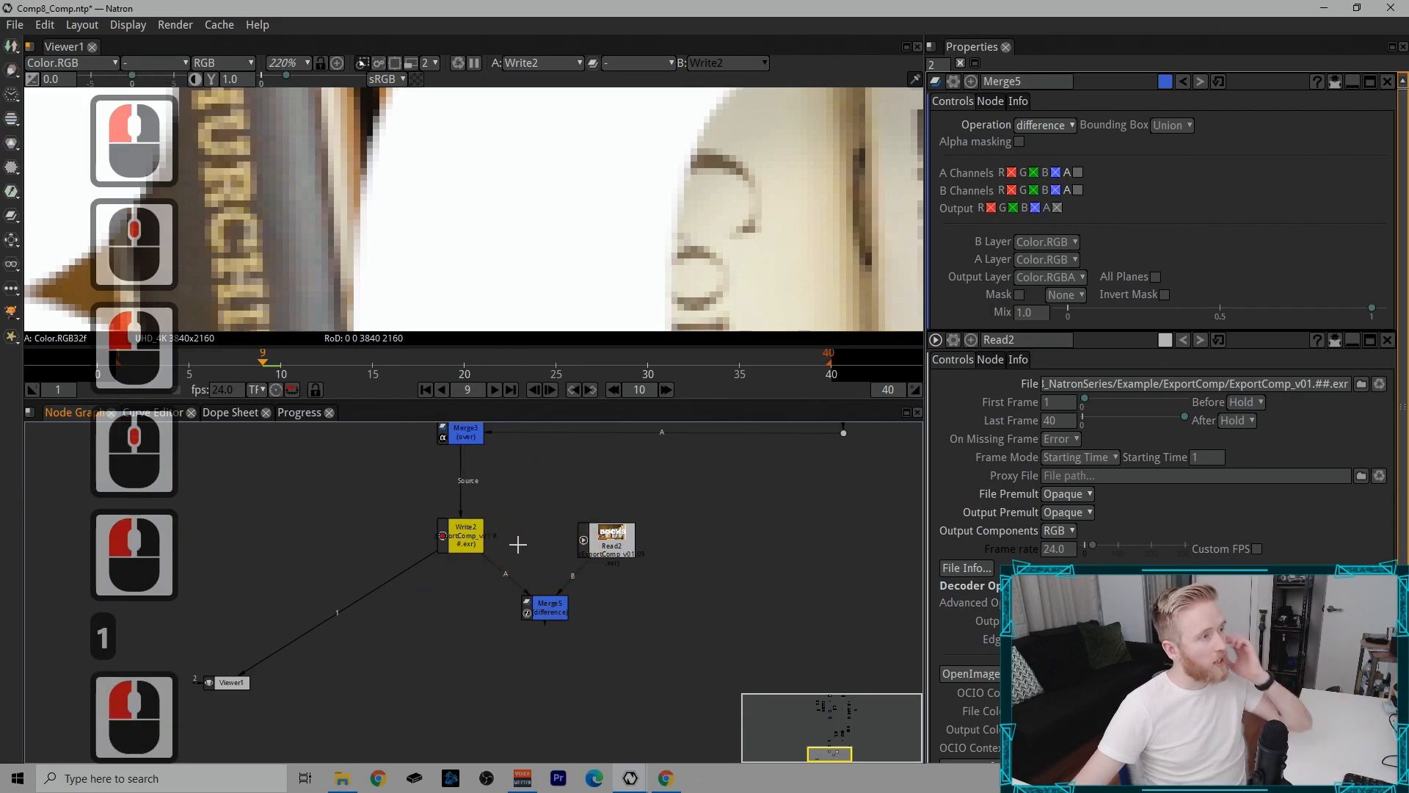
# Step: Connect Read2 to viewer input 2 alongside Write2 on input 1, and refresh the viewer
pyautogui.moveTo(511, 501); pyautogui.dragTo(394, 588)
pyautogui.press('2')
pyautogui.click(552, 478)
pyautogui.press('1')
pyautogui.click(366, 521)
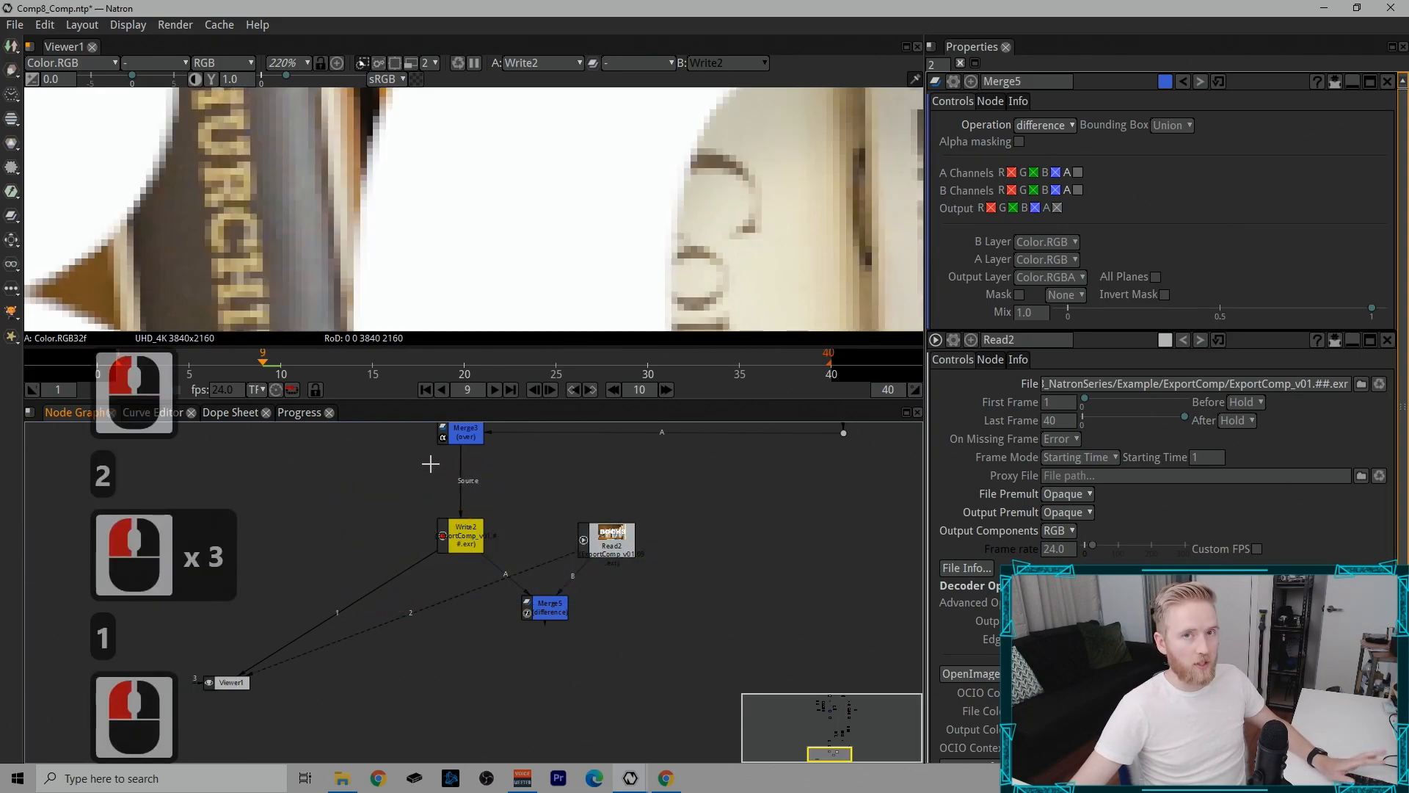
pyautogui.moveTo(536, 491); pyautogui.dragTo(704, 591)
pyautogui.click(706, 588)
pyautogui.click(427, 189)
pyautogui.click(460, 63)
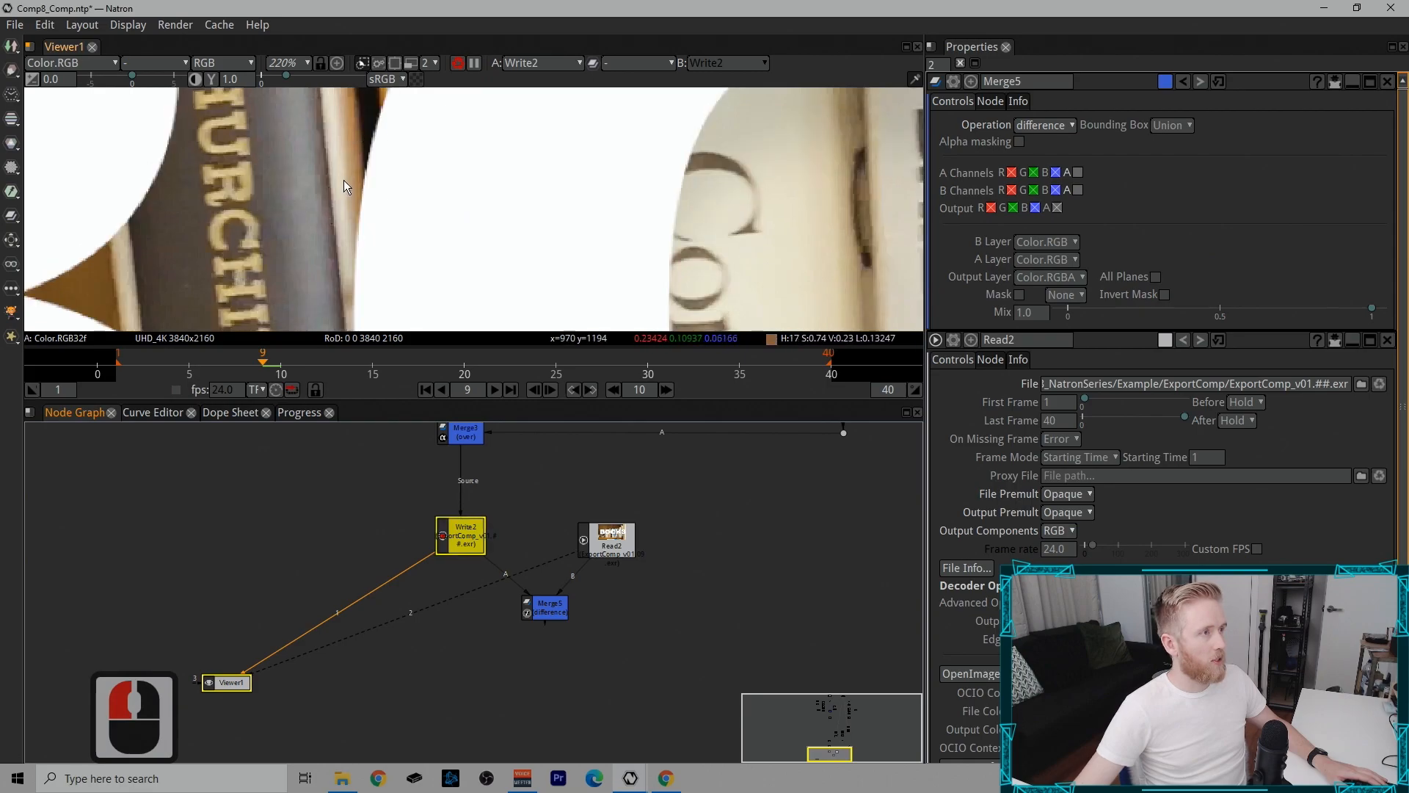
# Step: Alternate between viewer inputs 1 and 2 to compare the book and letter edges up close
pyautogui.moveTo(654, 554); pyautogui.dragTo(707, 568)
pyautogui.press('2')
pyautogui.click(719, 550)
pyautogui.press('1')
pyautogui.press('2')
pyautogui.press('1')
pyautogui.press('2')
# Step: Display the difference Merge5 in the viewer, fit the full frame, and examine the BOOKS outlines
pyautogui.moveTo(623, 641); pyautogui.dragTo(482, 572)
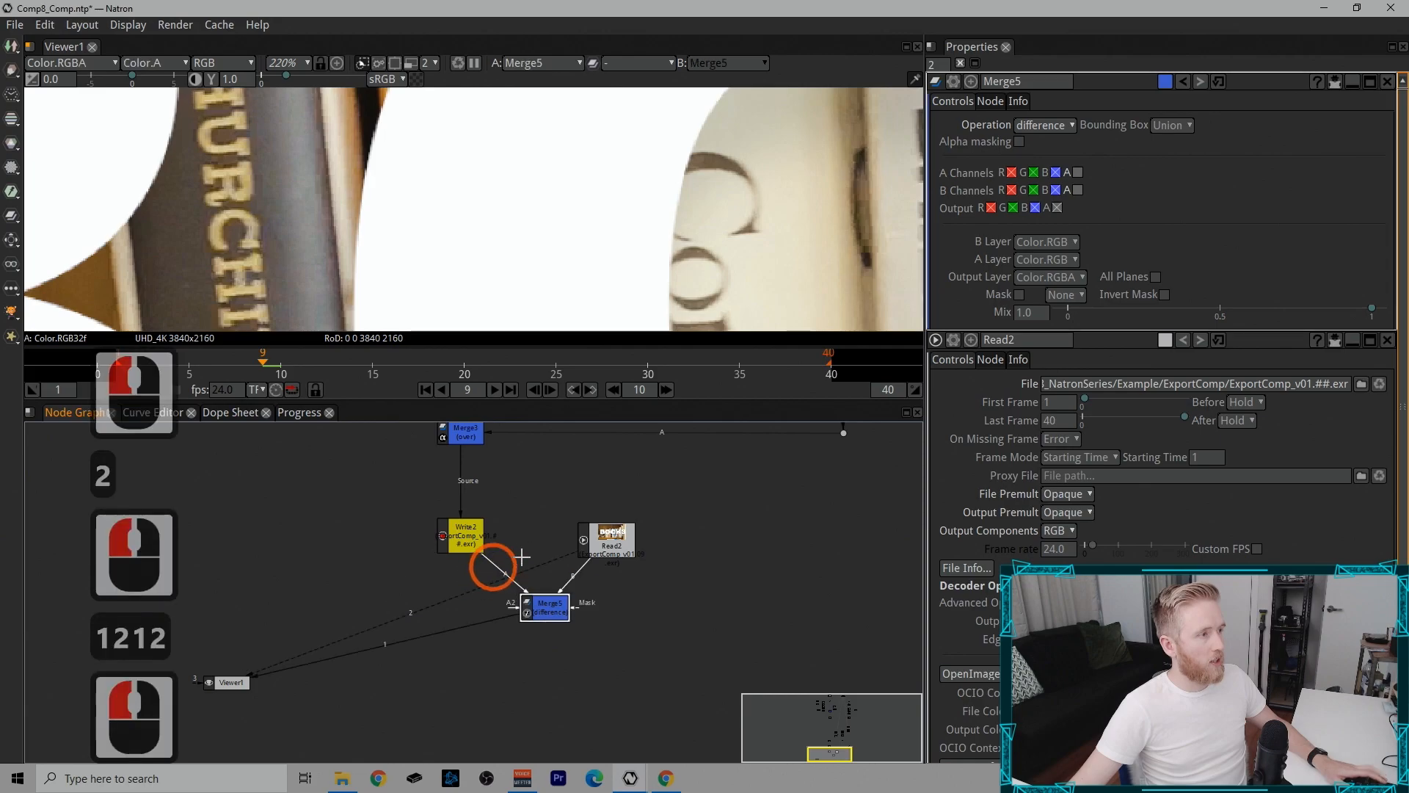
pyautogui.press('1')
pyautogui.click(522, 219)
pyautogui.press('f')
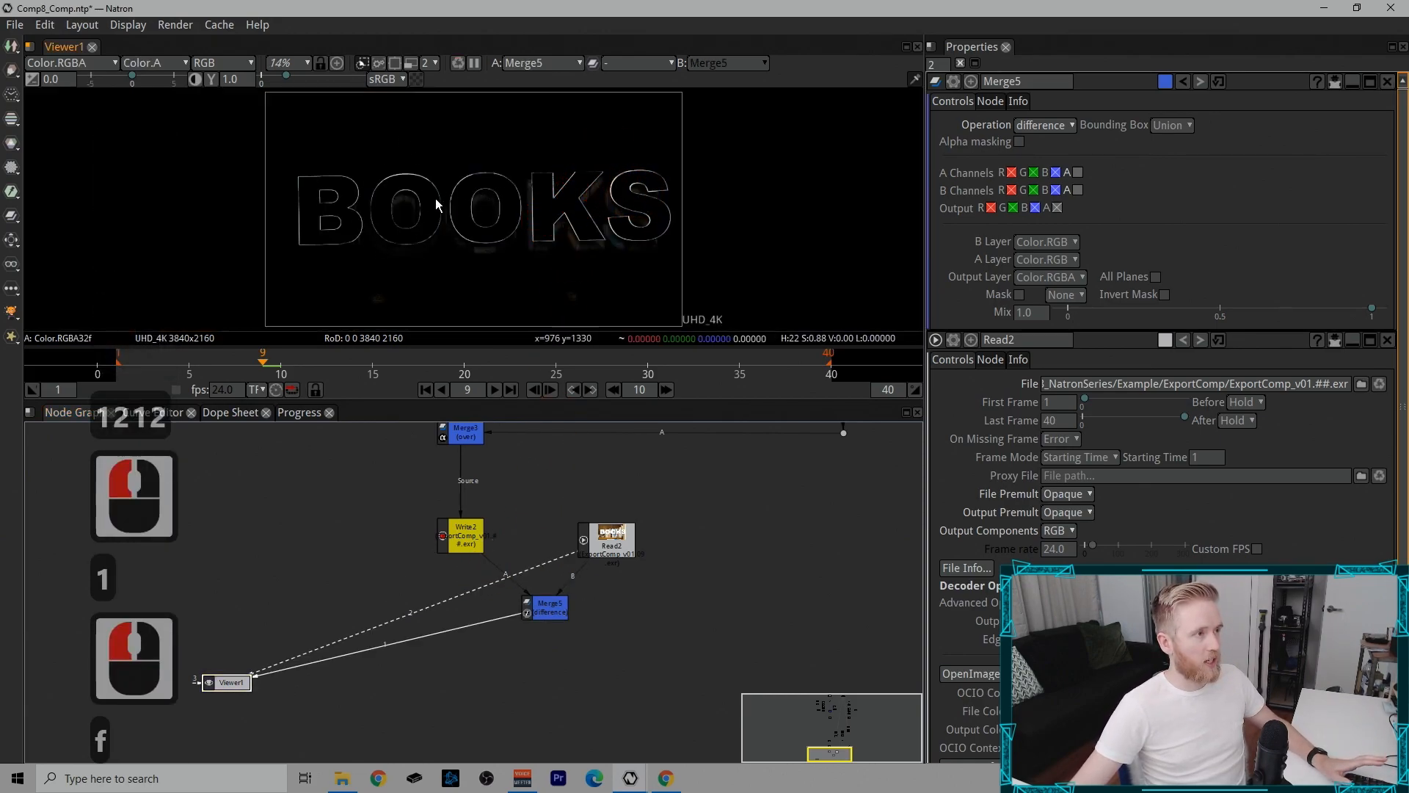
pyautogui.moveTo(260, 96); pyautogui.dragTo(678, 321)
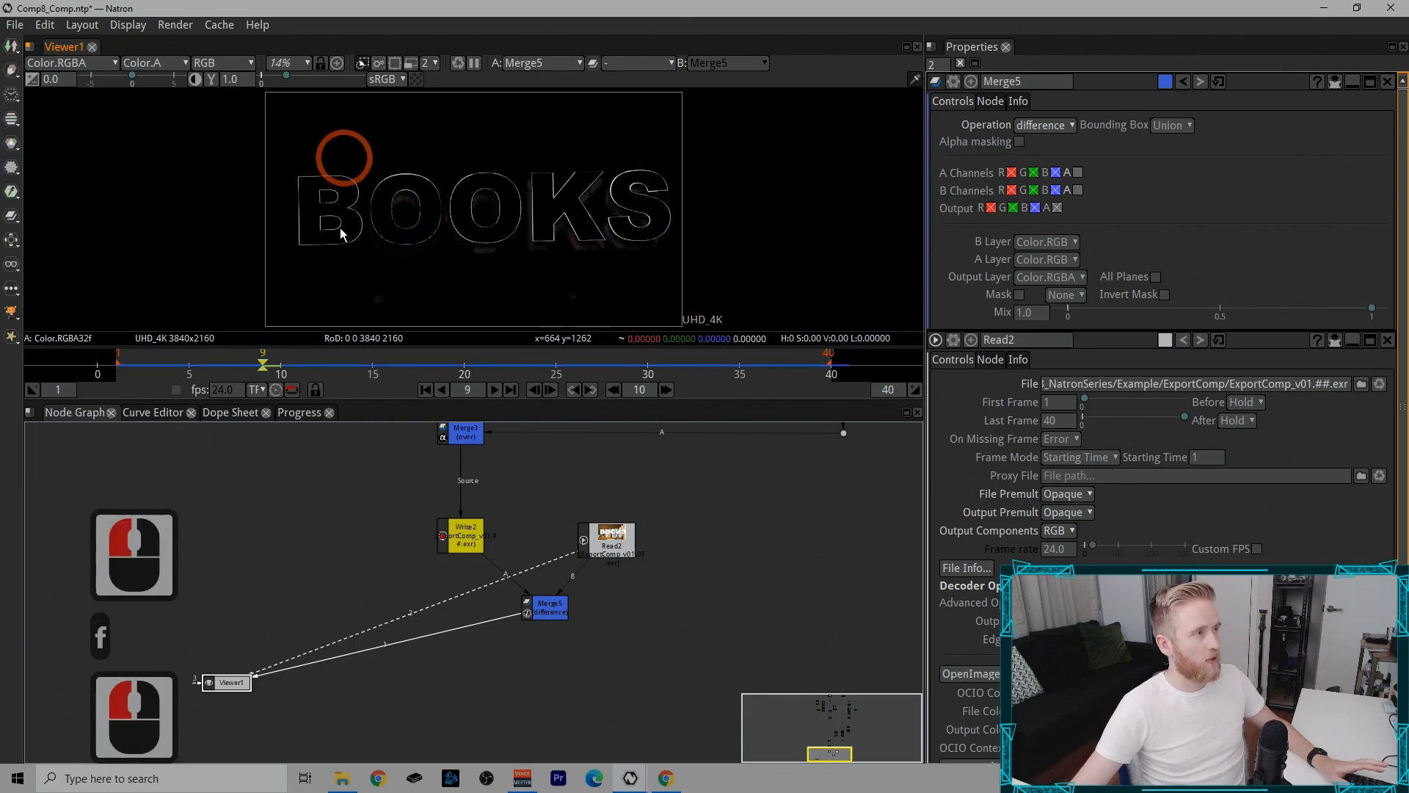
# Step: Clear all caches and inspect the recalculated Merge5 difference around the BOOKS lettering
pyautogui.click(218, 24)
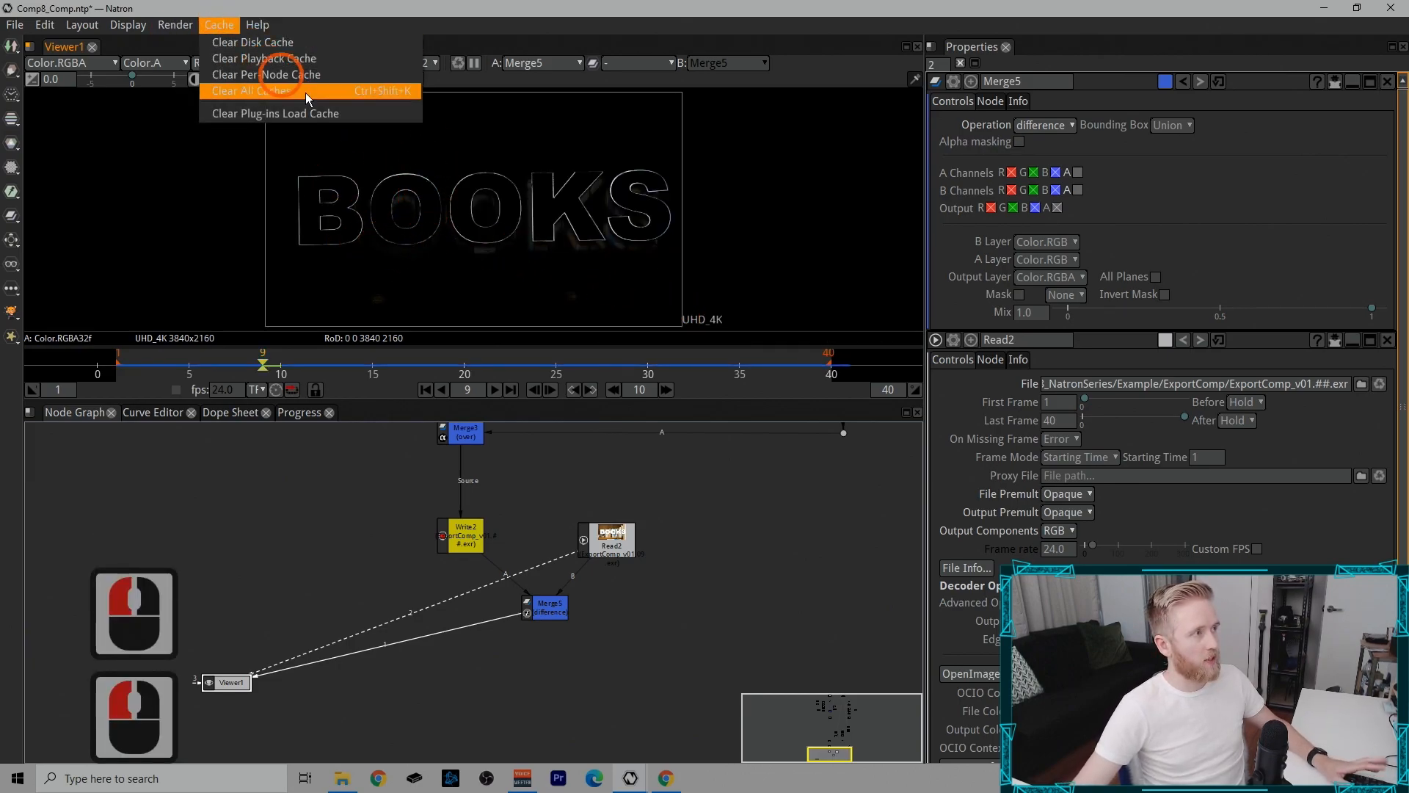
pyautogui.click(404, 135)
pyautogui.click(201, 33)
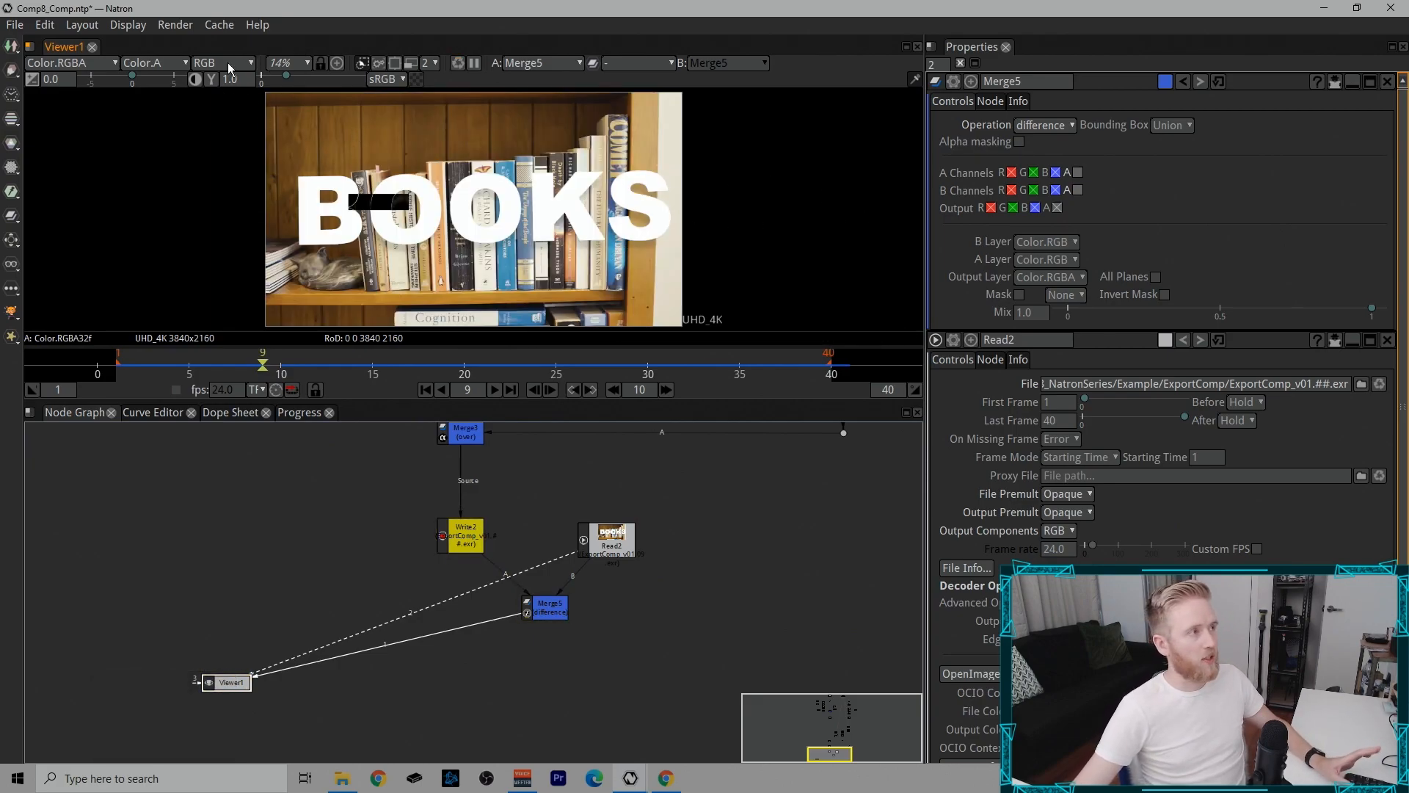
pyautogui.moveTo(350, 194); pyautogui.dragTo(411, 211)
pyautogui.moveTo(294, 173); pyautogui.dragTo(552, 236)
pyautogui.moveTo(290, 130); pyautogui.dragTo(324, 139)
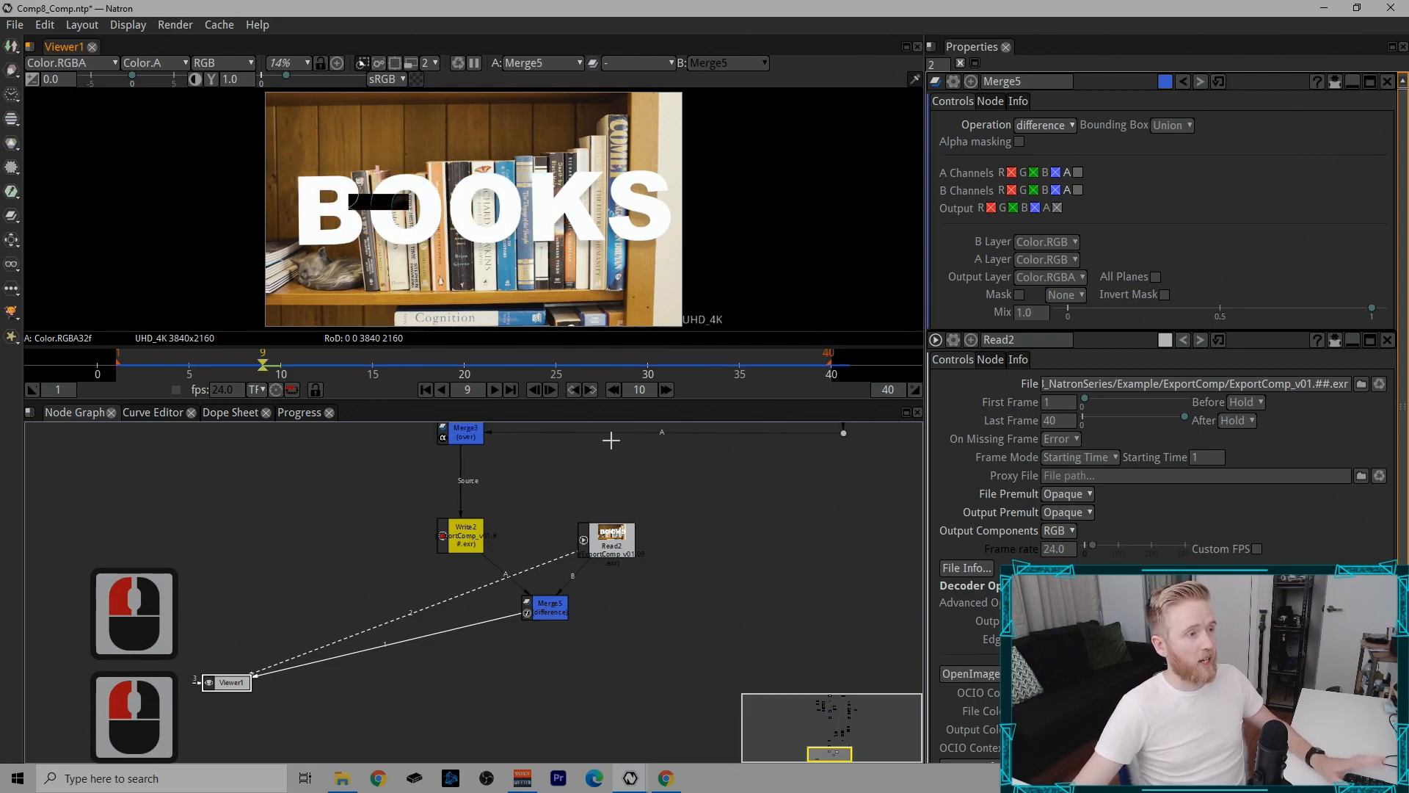
# Step: Display Merge5, Write2 and Read2 in turn on viewer input 1 to check which node causes the black patch
pyautogui.moveTo(487, 675); pyautogui.dragTo(629, 575)
pyautogui.press('1')
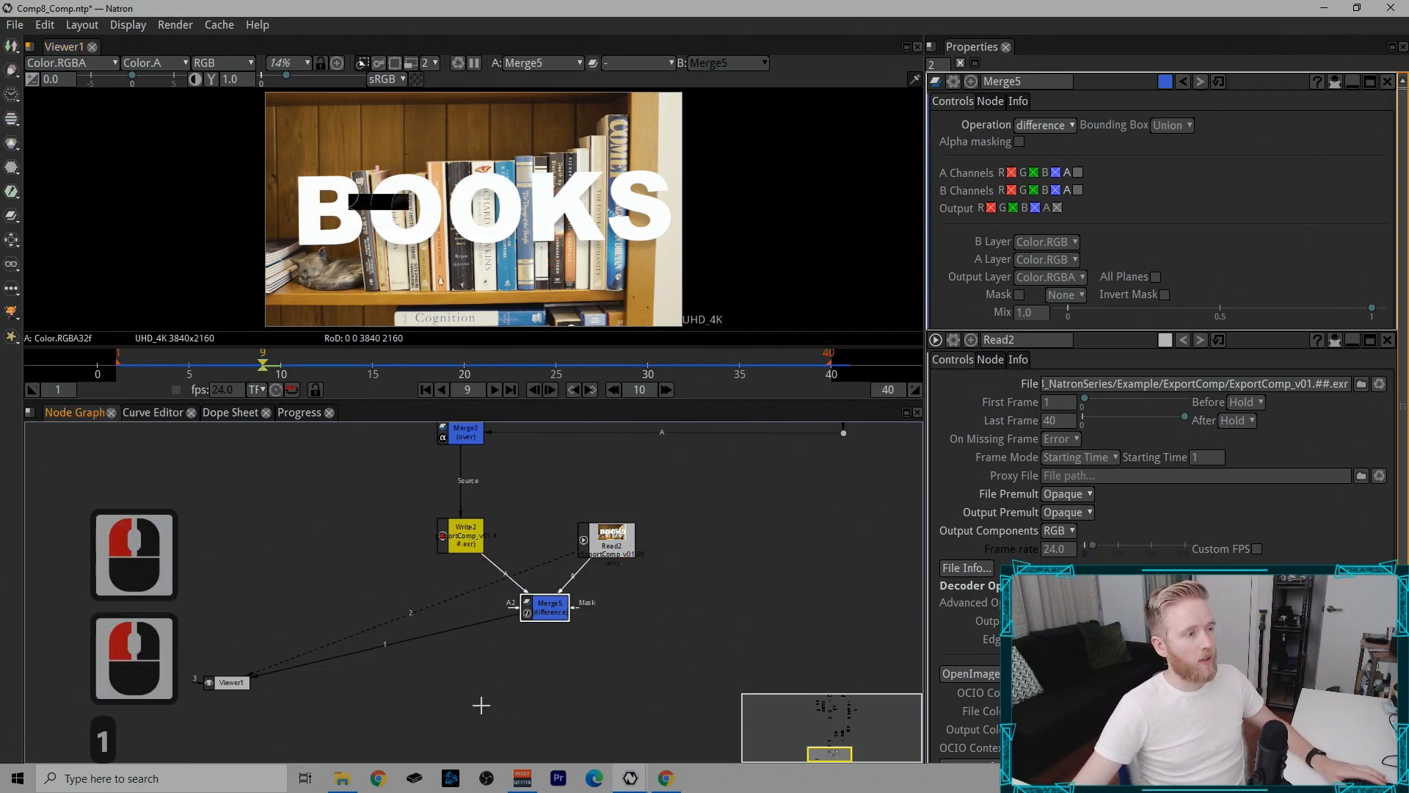
pyautogui.moveTo(481, 706); pyautogui.dragTo(633, 579)
pyautogui.press('1')
pyautogui.click(611, 551)
pyautogui.press('1')
pyautogui.moveTo(608, 666); pyautogui.dragTo(477, 586)
pyautogui.press('1')
pyautogui.click(472, 535)
pyautogui.press('1')
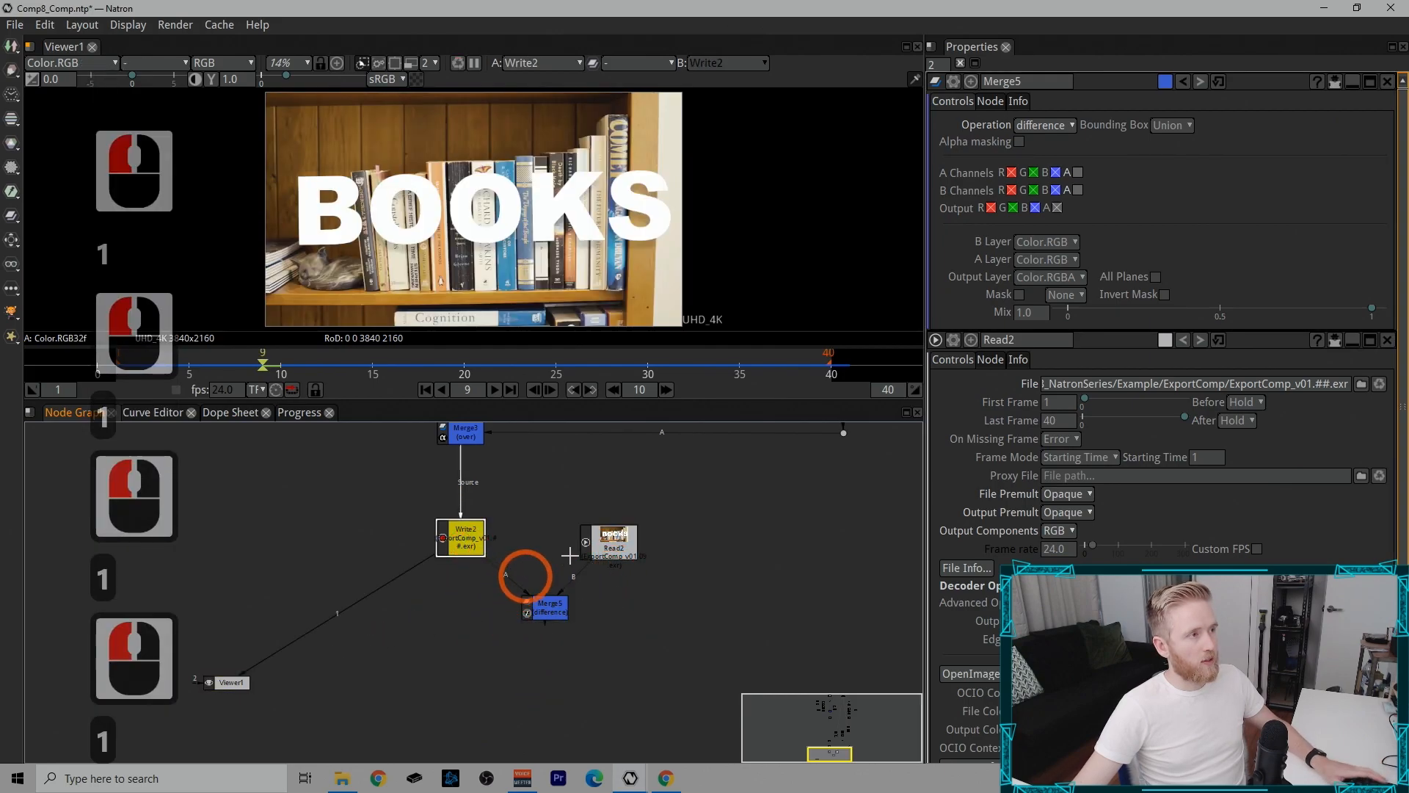
pyautogui.click(613, 545)
pyautogui.press('1')
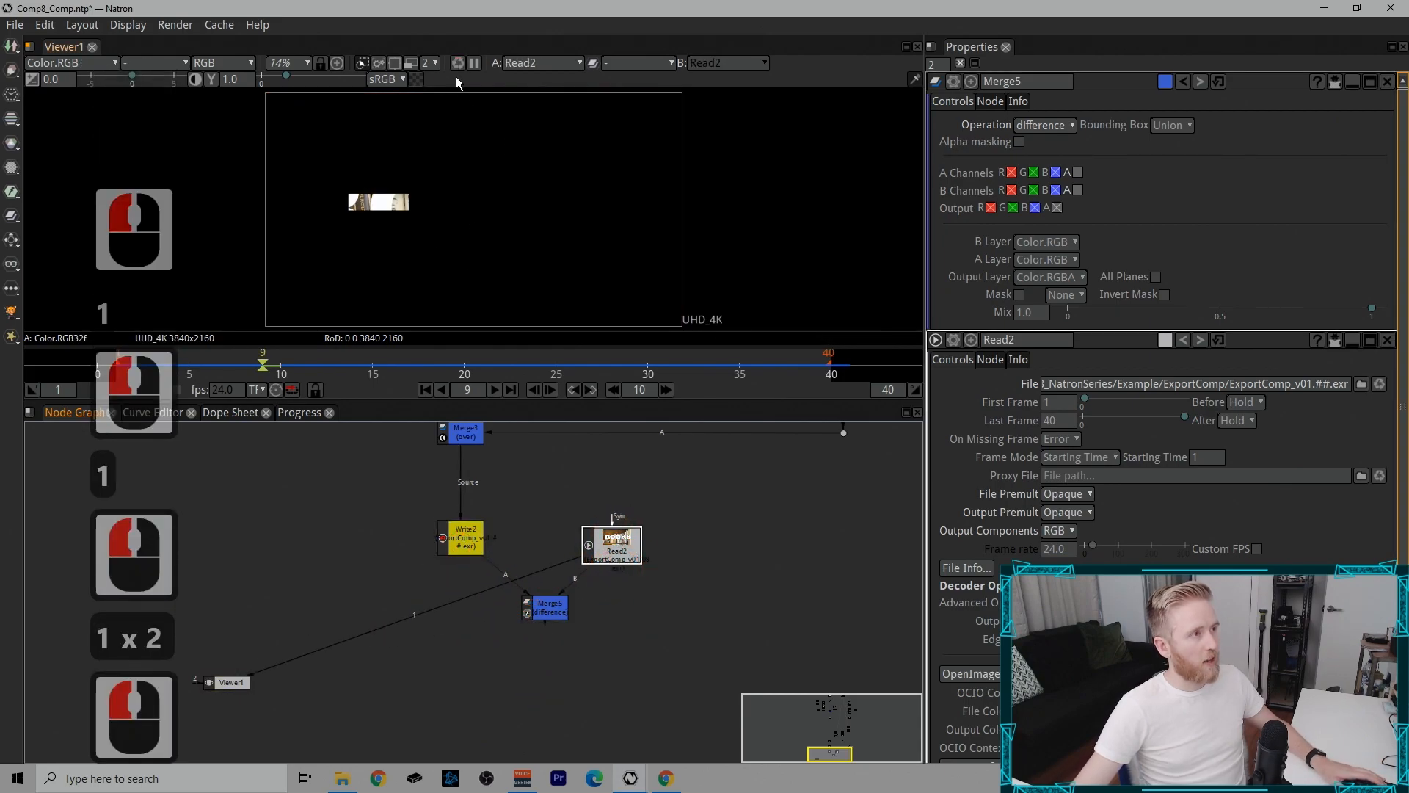
# Step: Refresh the viewer on Read2, display the Merge5 difference, and refresh it to examine the whole frame
pyautogui.click(458, 63)
pyautogui.moveTo(467, 692); pyautogui.dragTo(642, 605)
pyautogui.press('1')
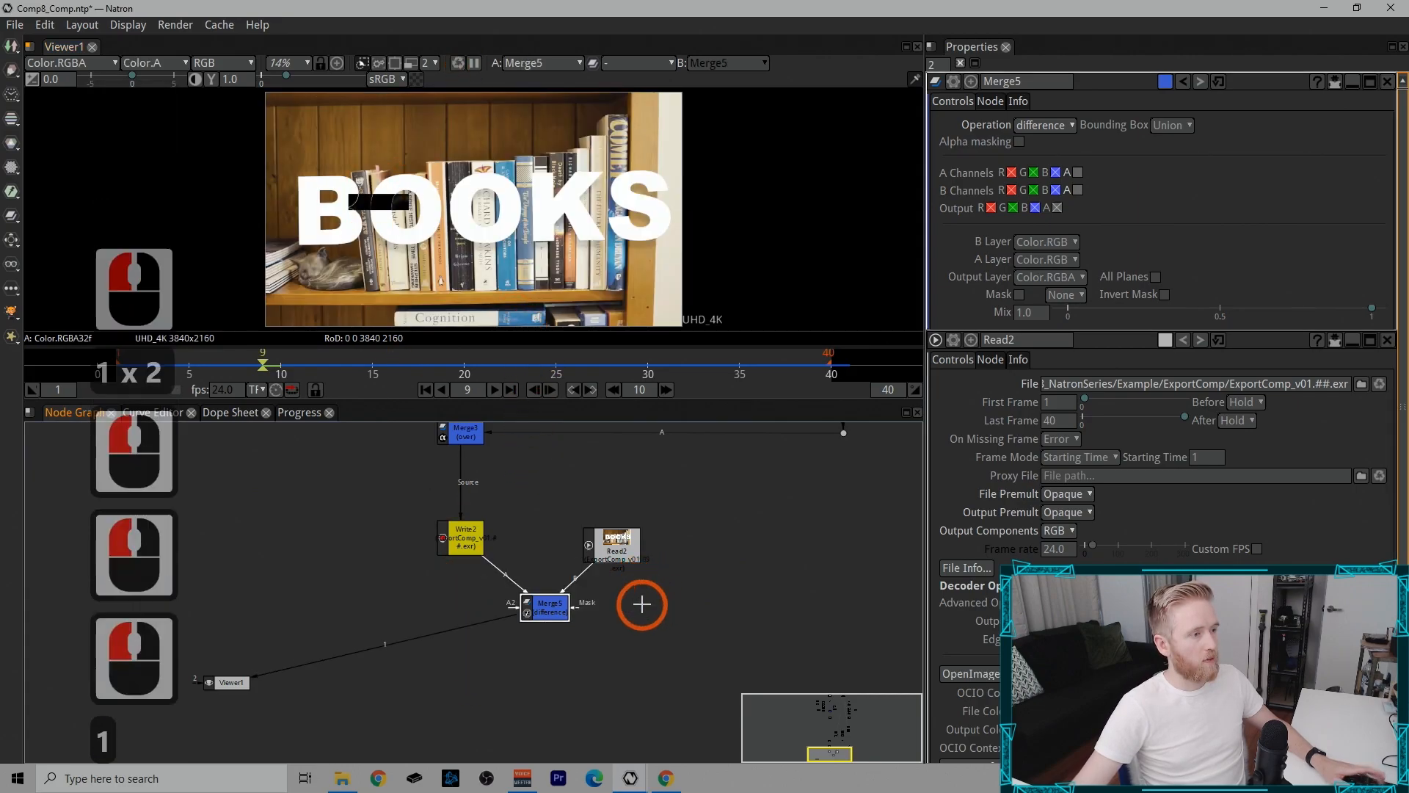
pyautogui.click(458, 64)
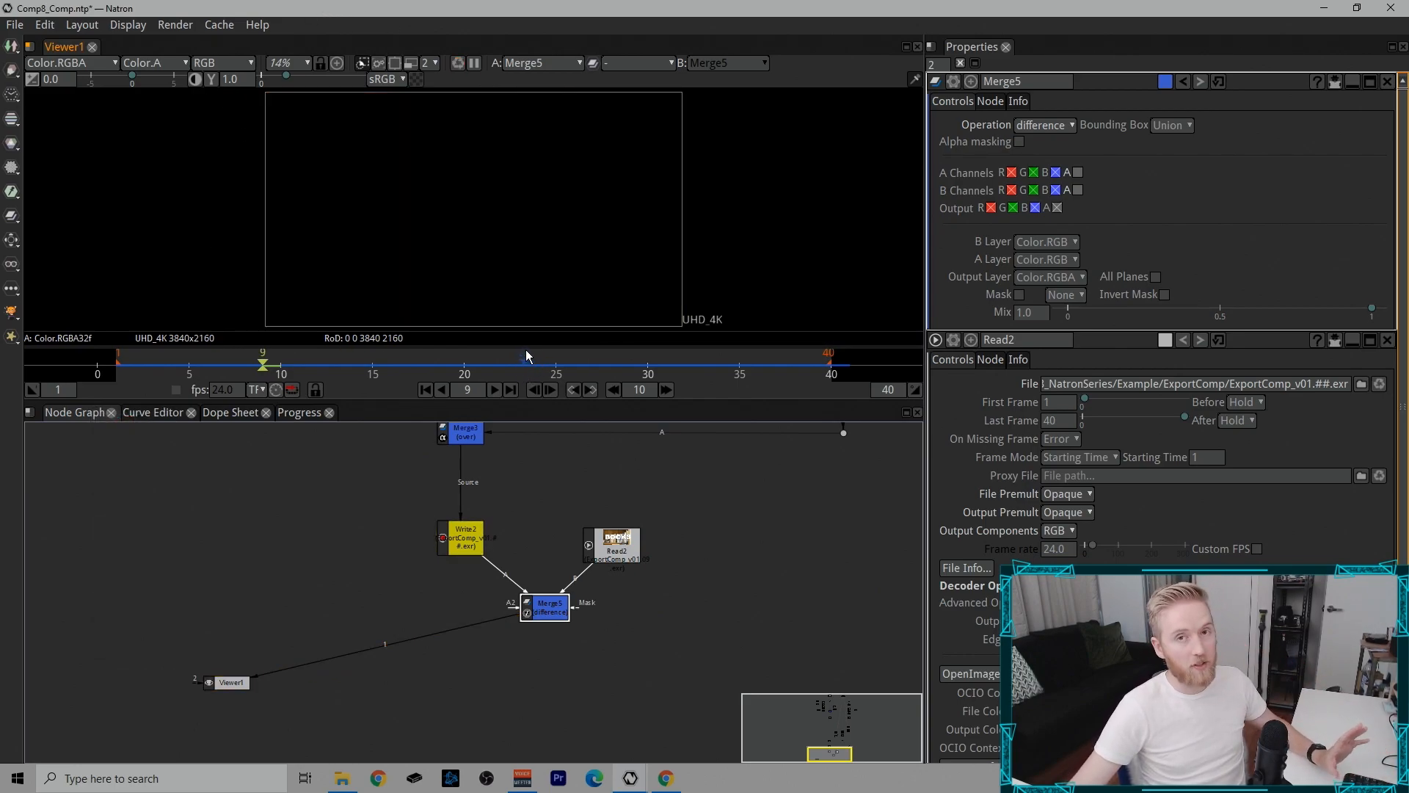
pyautogui.moveTo(310, 143); pyautogui.dragTo(354, 134)
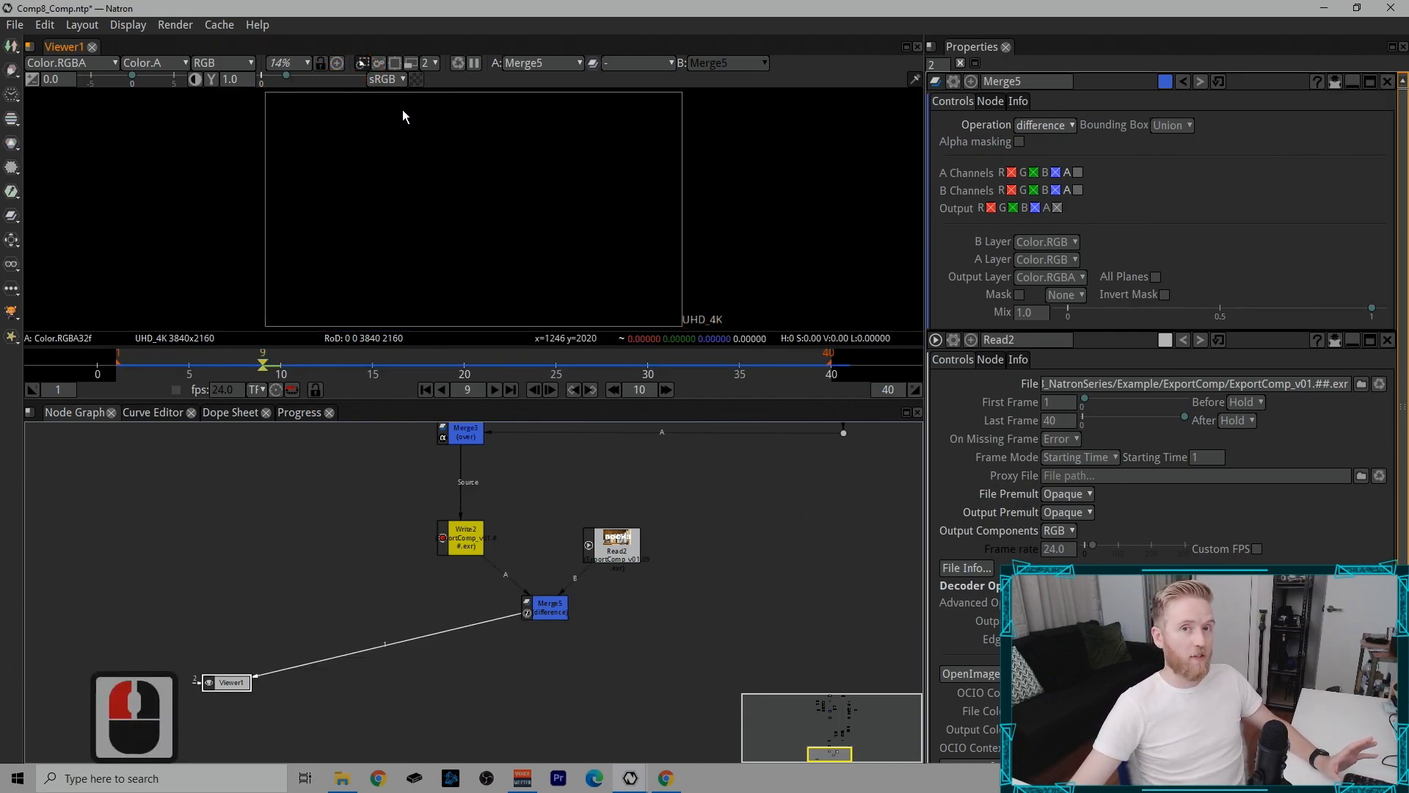
pyautogui.moveTo(269, 103); pyautogui.dragTo(724, 162)
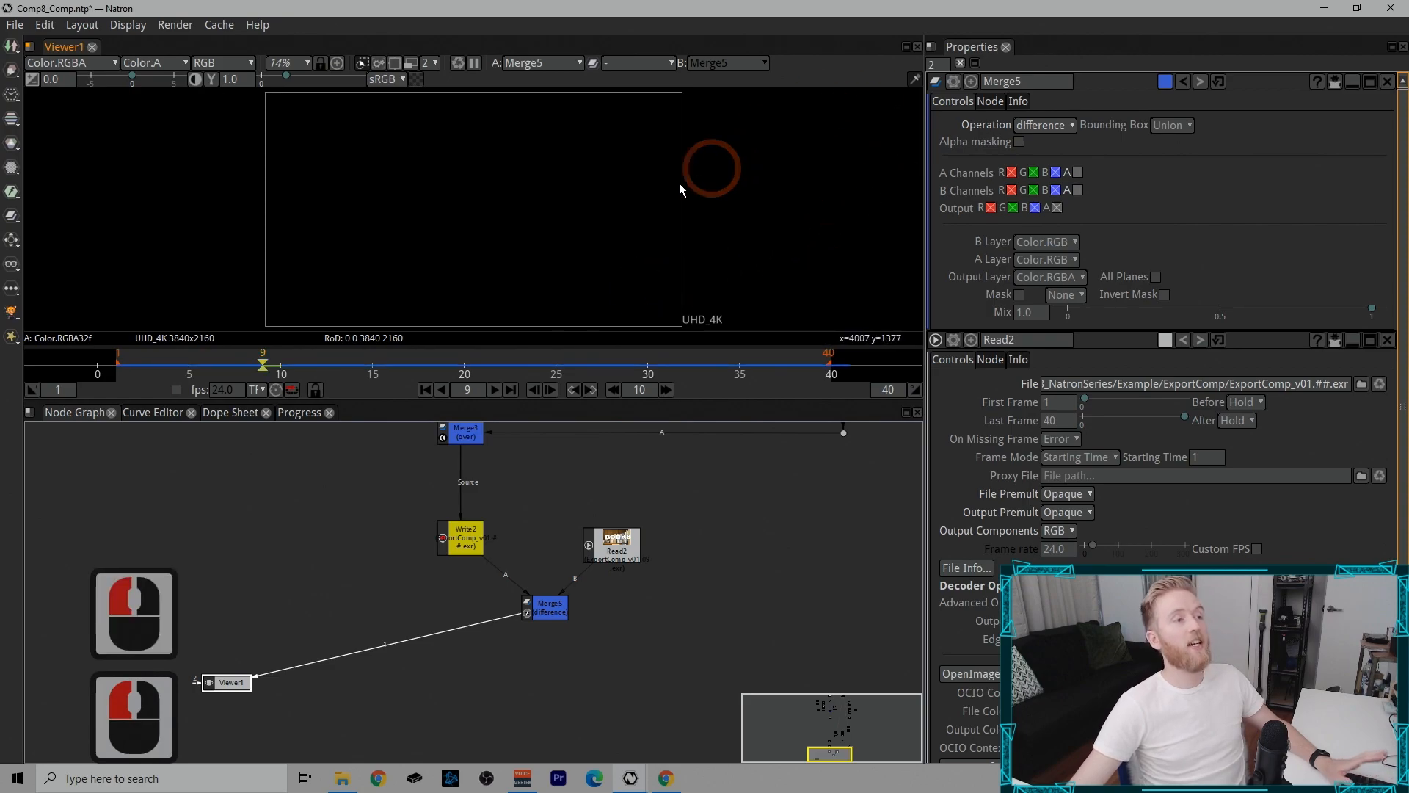
# Step: Display Merge5 and Read2 once more, and refresh the viewer to recheck the difference
pyautogui.click(546, 608)
pyautogui.press('1')
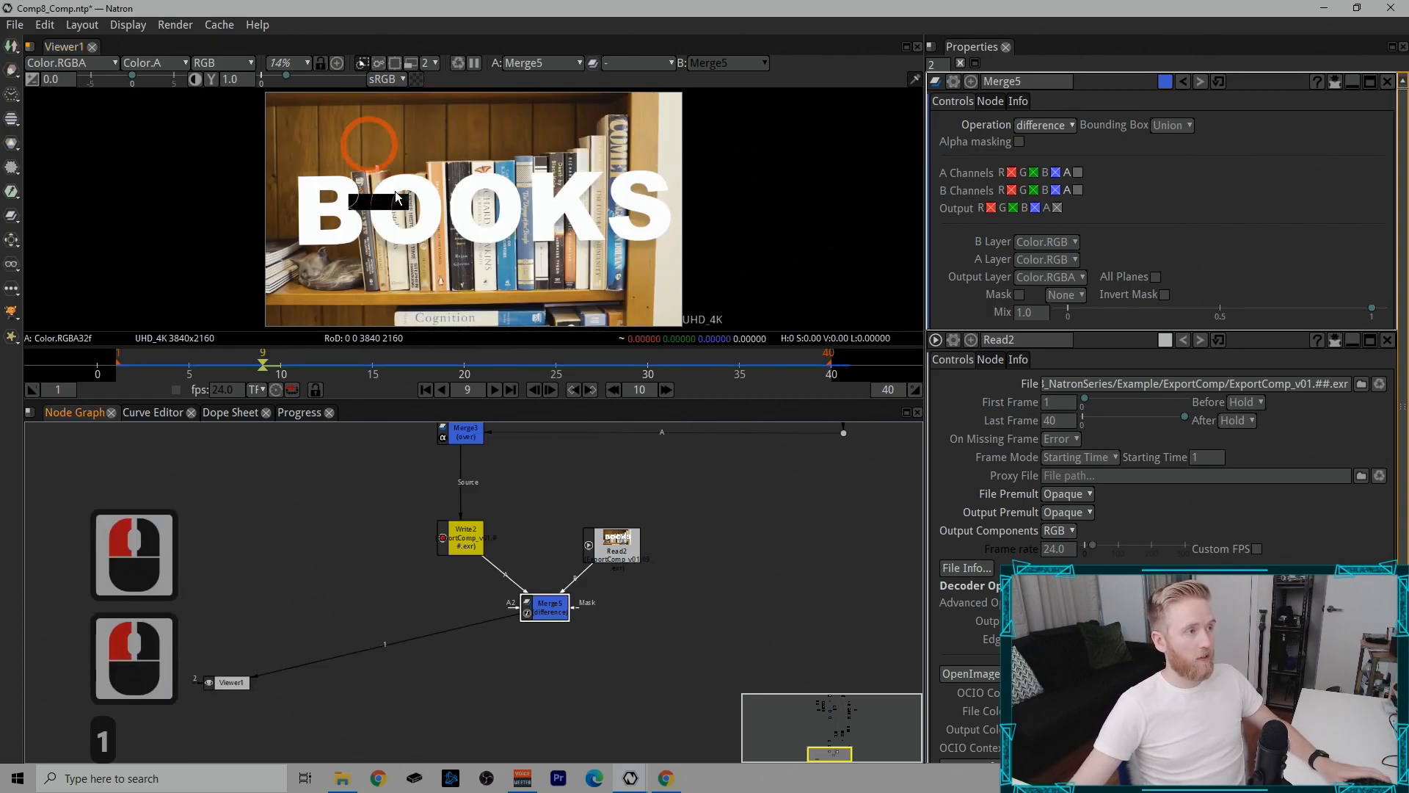
pyautogui.click(617, 547)
pyautogui.press('1')
pyautogui.click(457, 64)
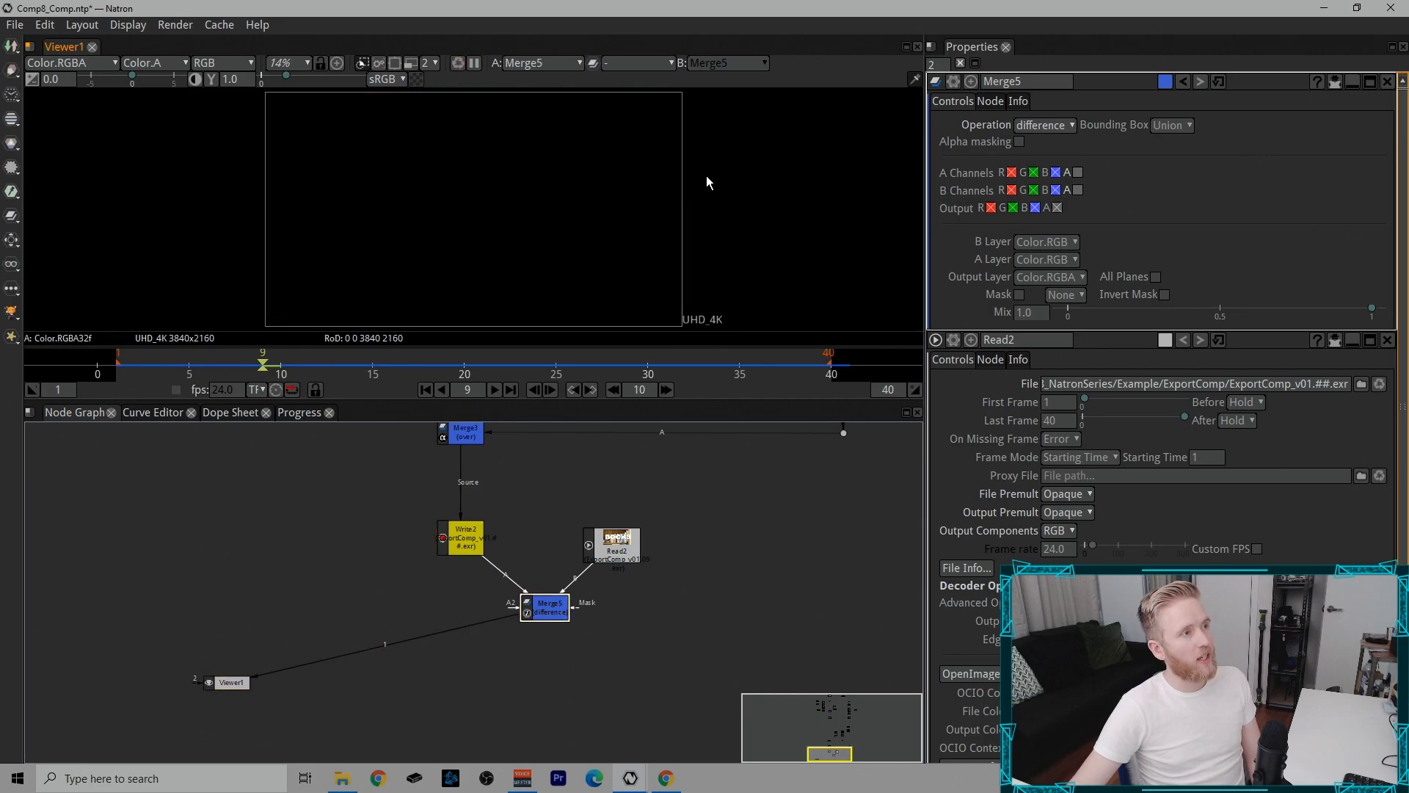
pyautogui.moveTo(579, 266); pyautogui.dragTo(668, 295)
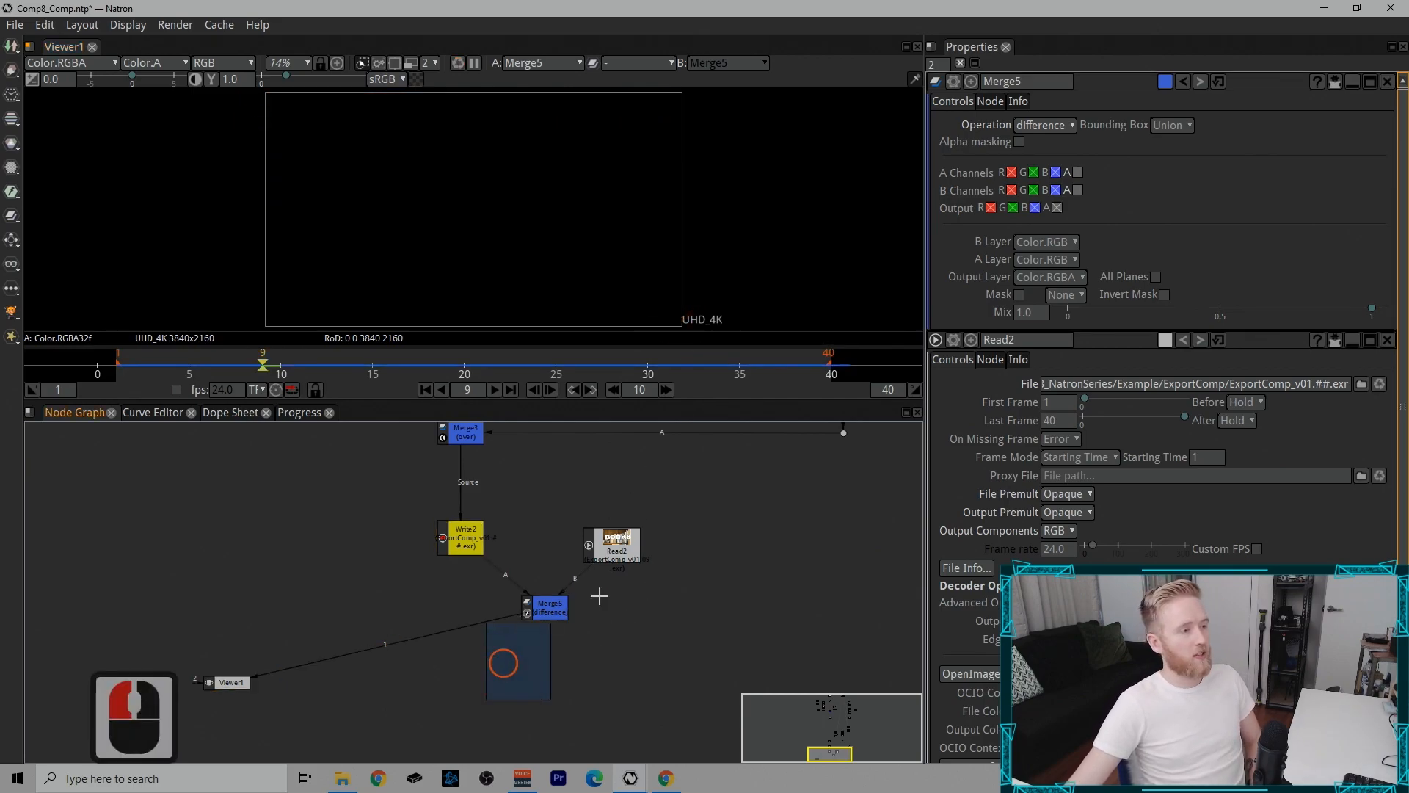
pyautogui.click(566, 619)
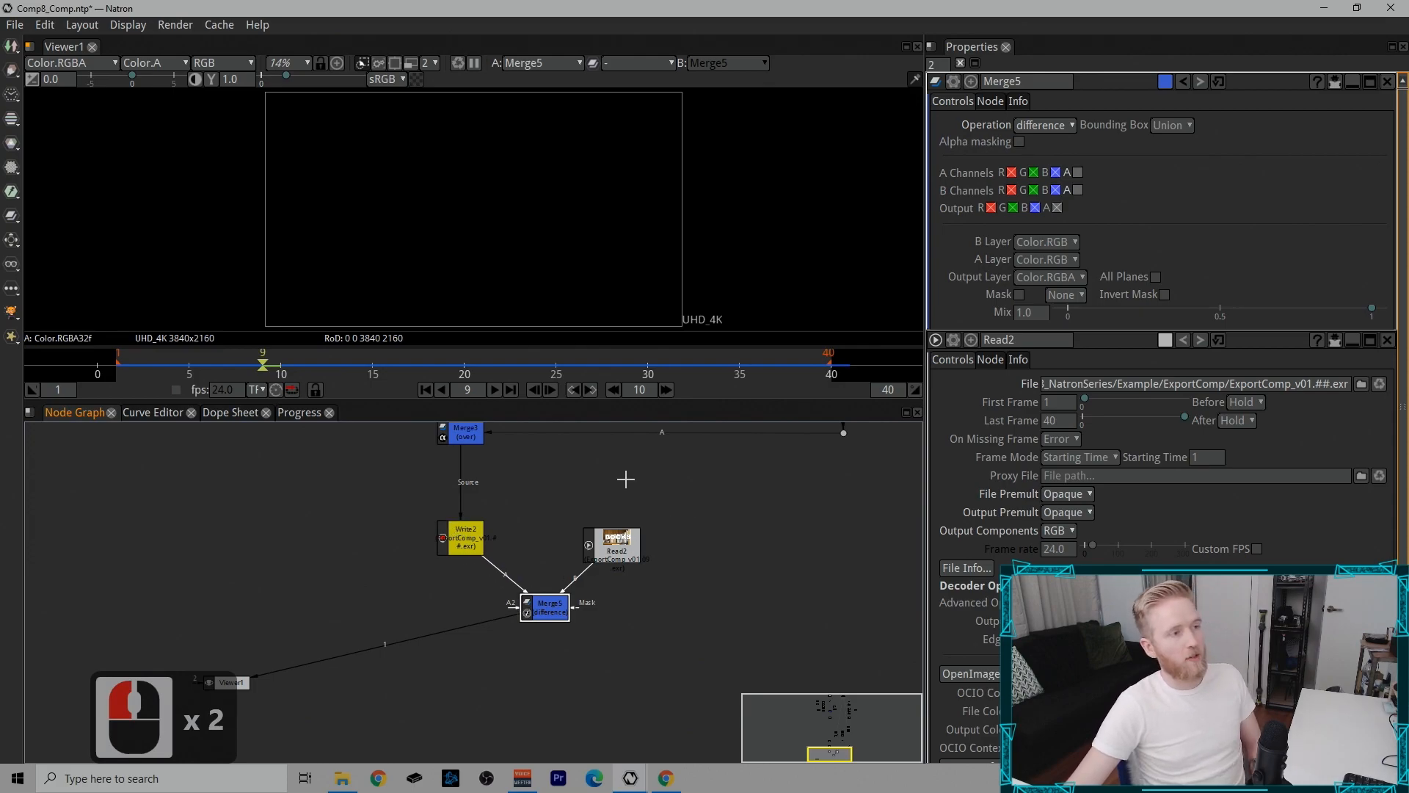
pyautogui.moveTo(268, 104); pyautogui.dragTo(881, 174)
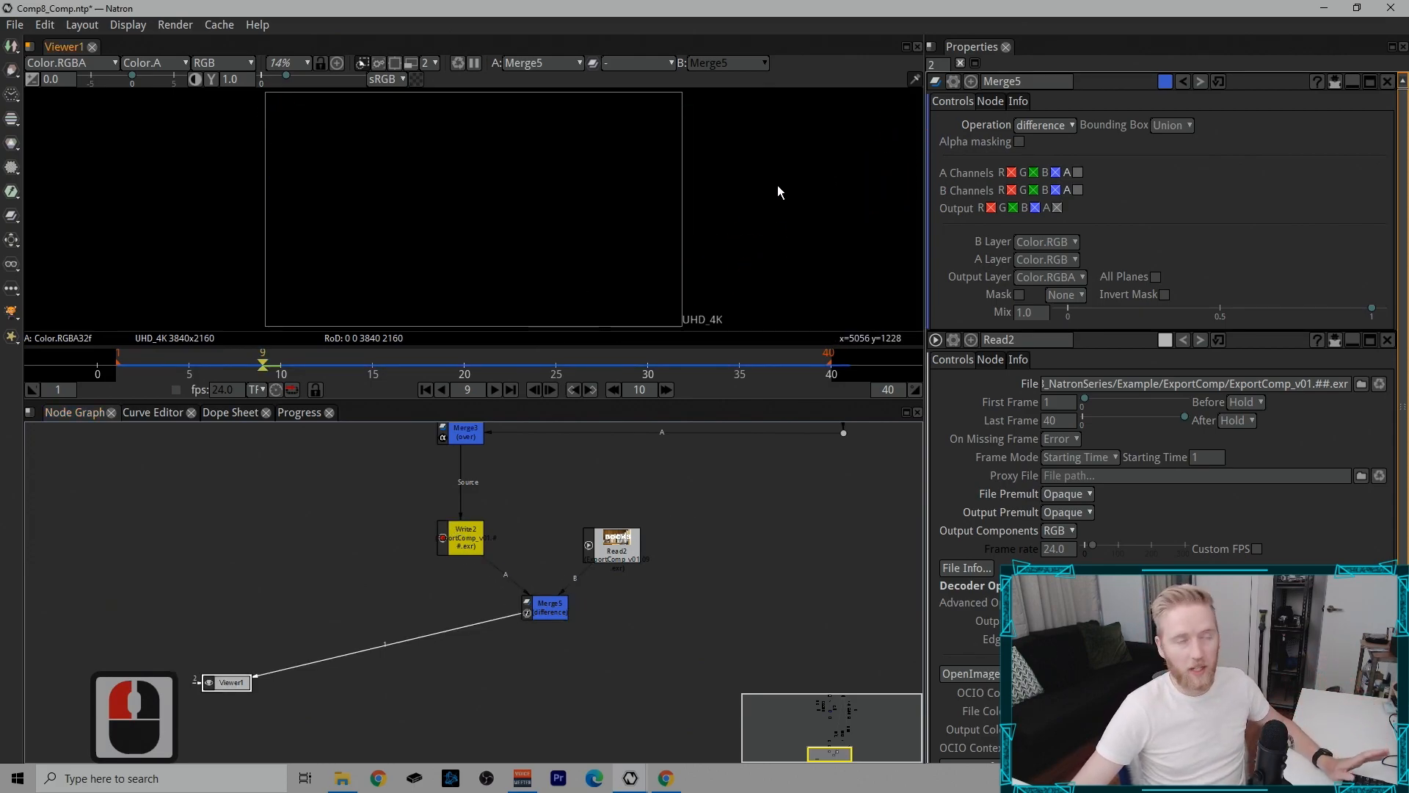
pyautogui.moveTo(366, 491); pyautogui.dragTo(520, 604)
pyautogui.click(722, 583)
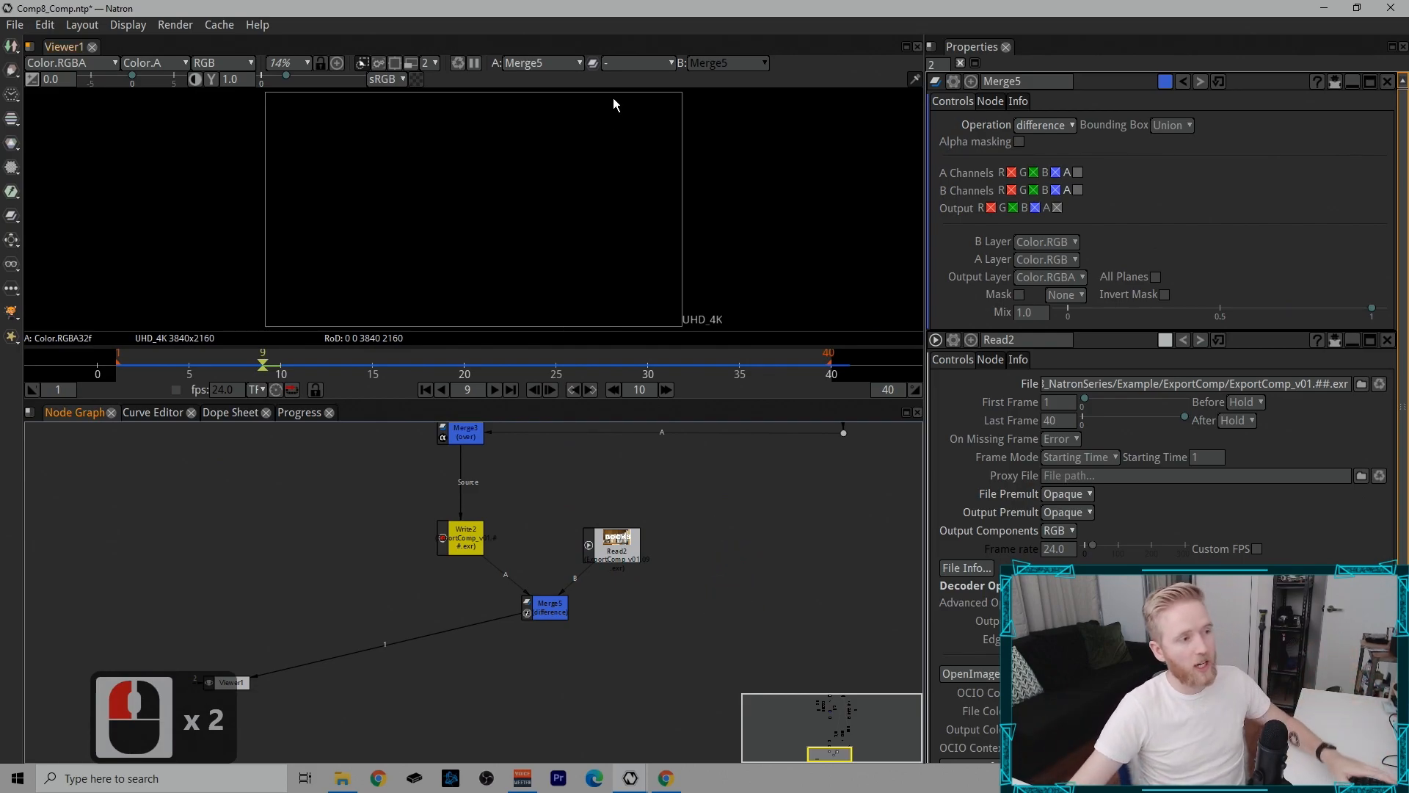
pyautogui.moveTo(555, 502)
pyautogui.mouseDown()
pyautogui.moveTo(735, 624)
pyautogui.moveTo(717, 592)
pyautogui.moveTo(720, 605)
pyautogui.moveTo(564, 481)
pyautogui.mouseUp()
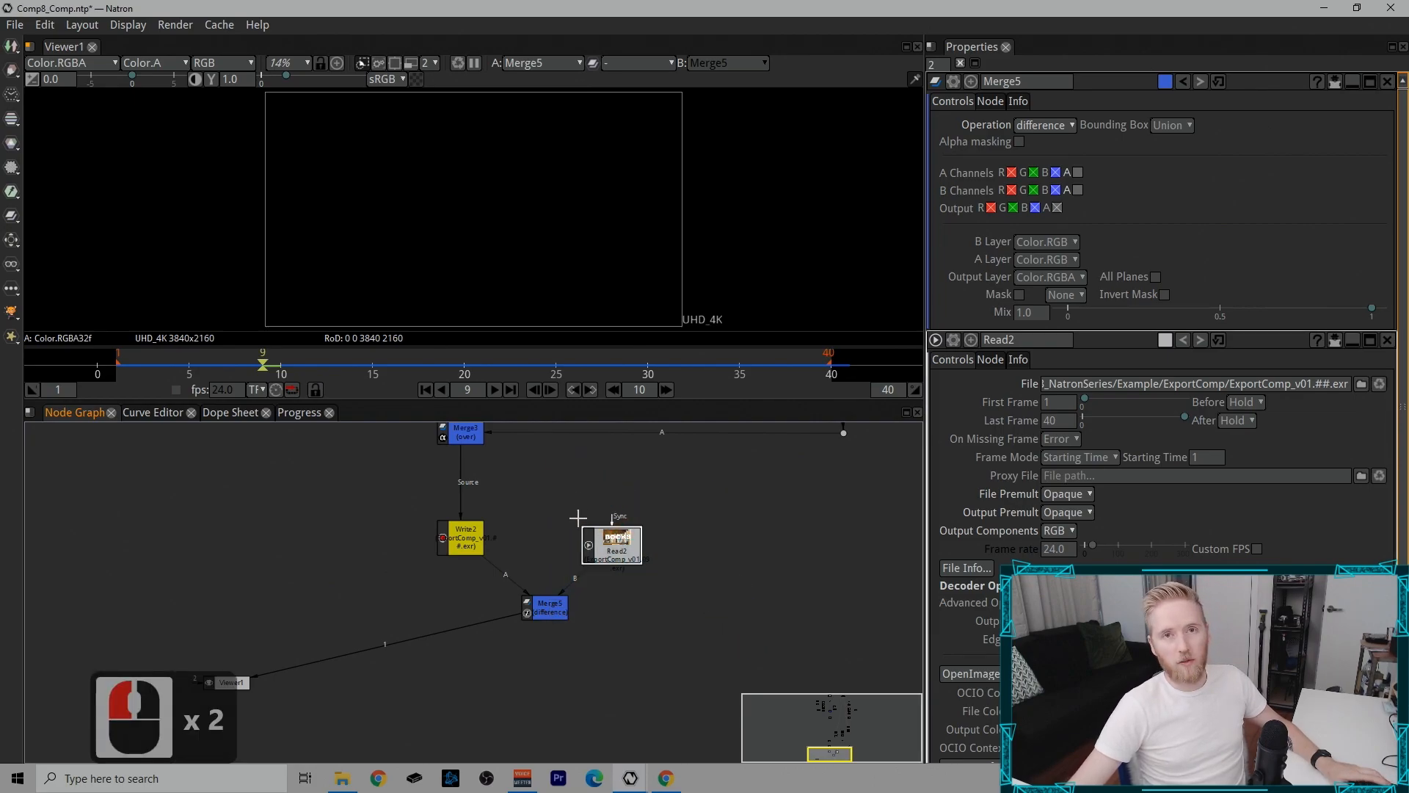
pyautogui.moveTo(539, 495); pyautogui.dragTo(717, 632)
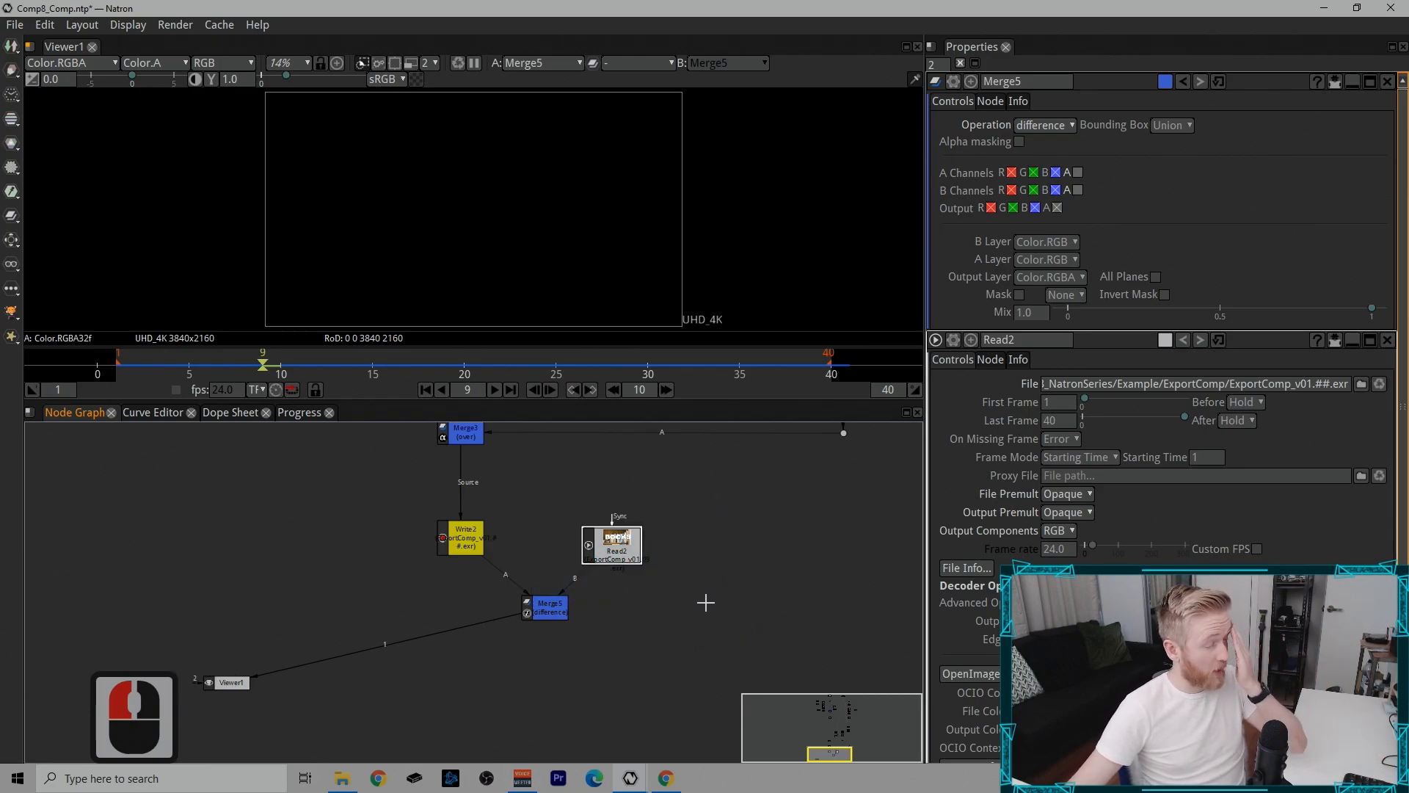
pyautogui.moveTo(531, 473); pyautogui.dragTo(786, 600)
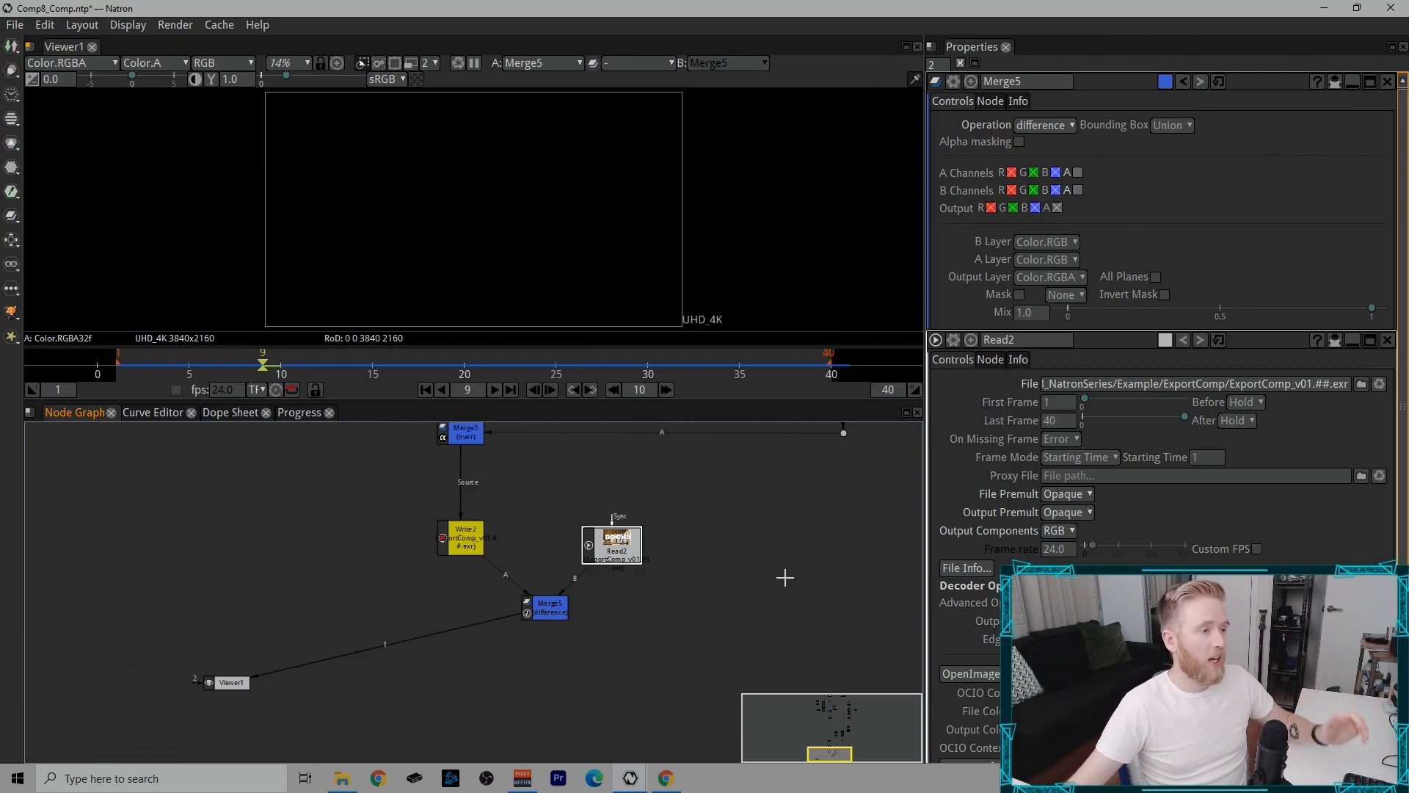
# Step: Switch to Adobe Premiere Pro and return to the Natron project
pyautogui.click(564, 774)
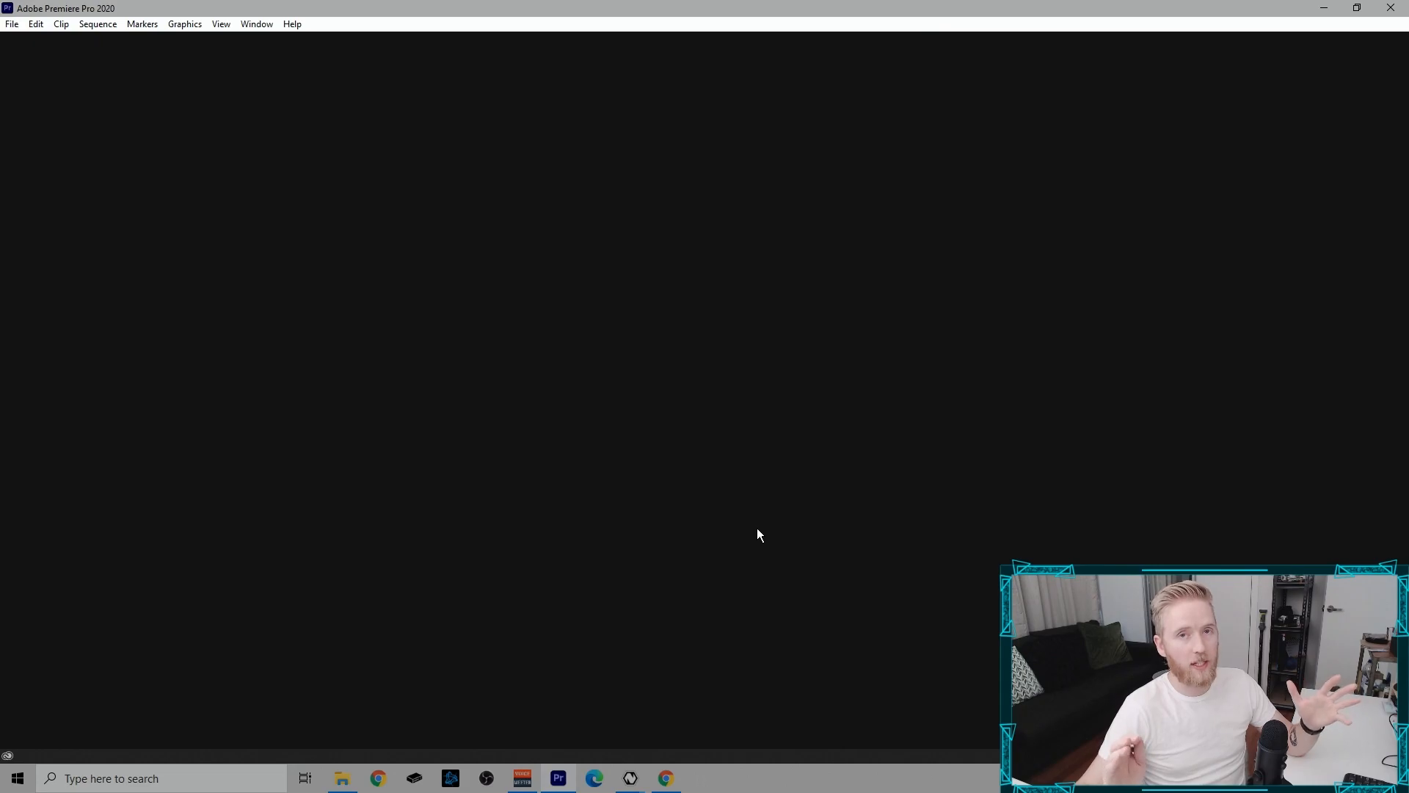
pyautogui.click(628, 780)
pyautogui.click(680, 736)
# Step: Add a Write node to Read2 that outputs ExportComp_v01_proxy.mov in the ExportComp folder
pyautogui.moveTo(621, 596); pyautogui.dragTo(689, 536)
pyautogui.moveTo(763, 543)
pyautogui.mouseDown()
pyautogui.moveTo(635, 601)
pyautogui.moveTo(783, 539)
pyautogui.mouseUp()
pyautogui.press('w')
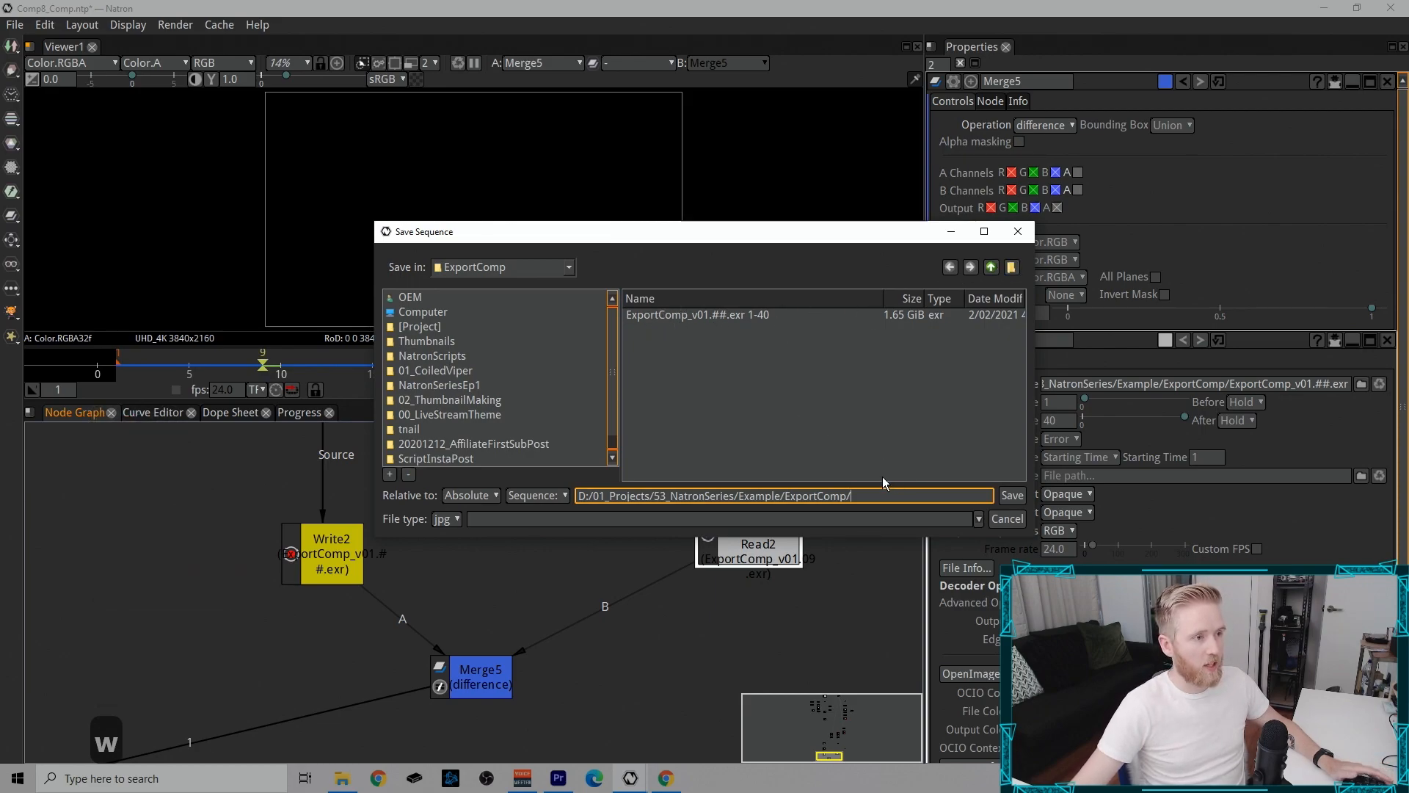
pyautogui.click(901, 500)
pyautogui.doubleClick(819, 497)
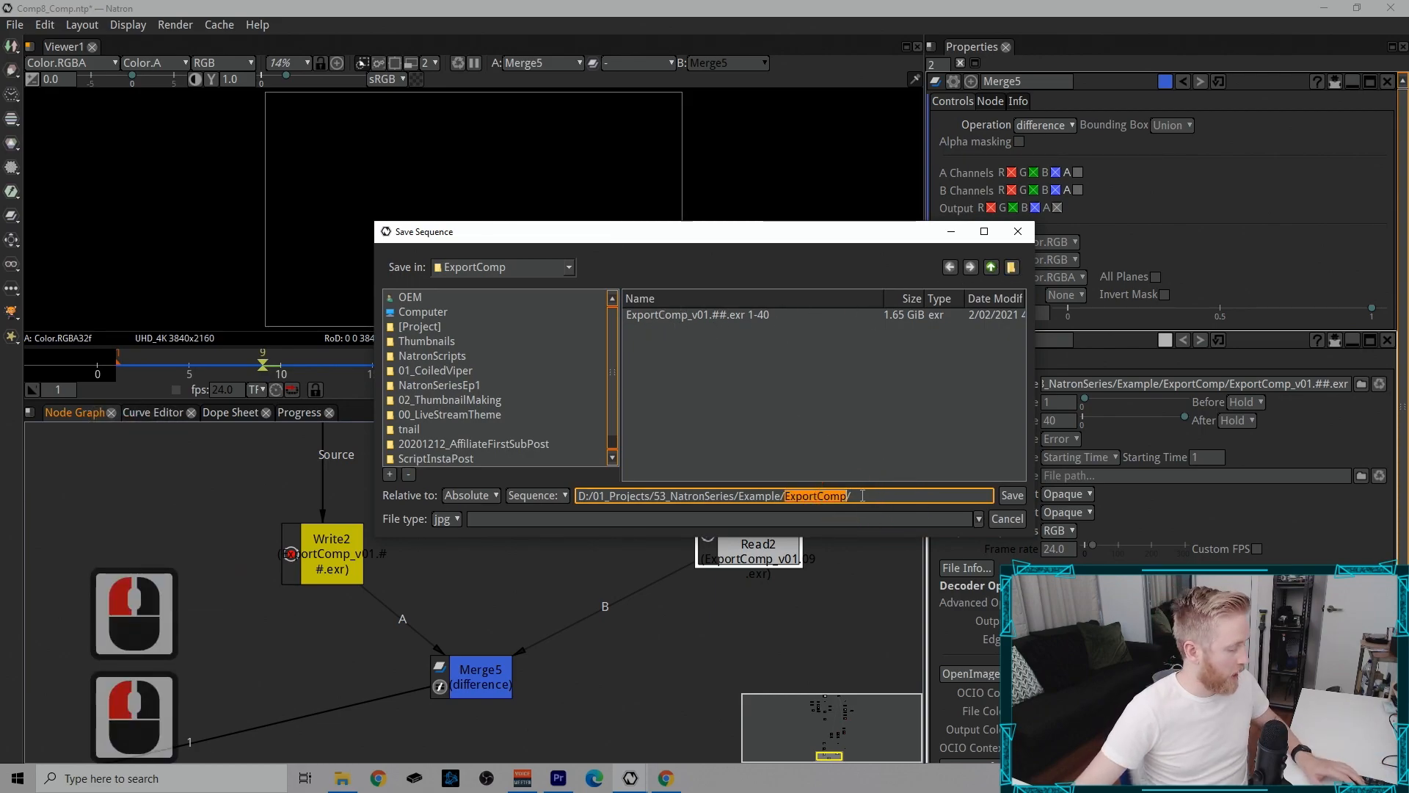
pyautogui.hotkey('ctrl', 'c')
pyautogui.click(874, 497)
pyautogui.hotkey('ctrl', 'v')
pyautogui.write('_v0')
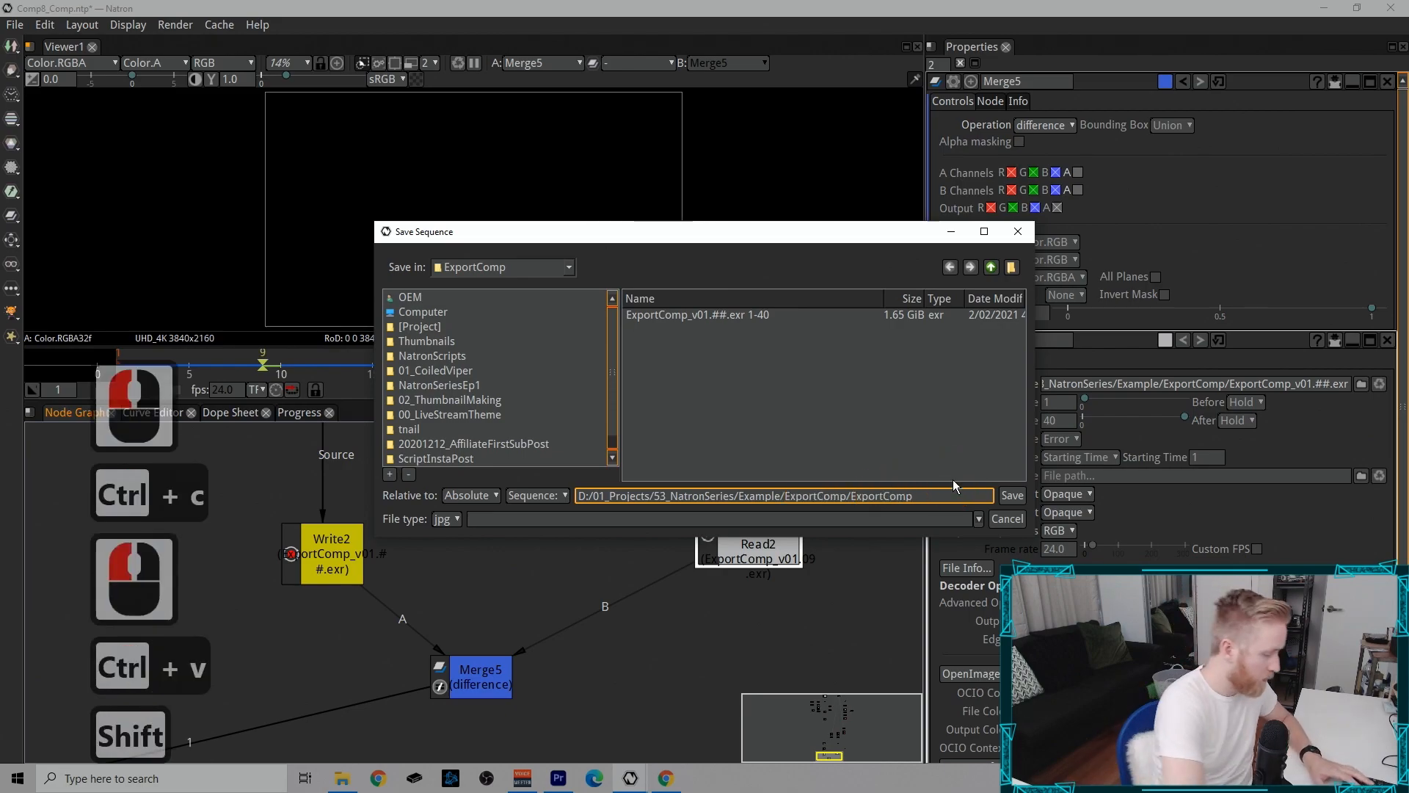
pyautogui.write('1_p')
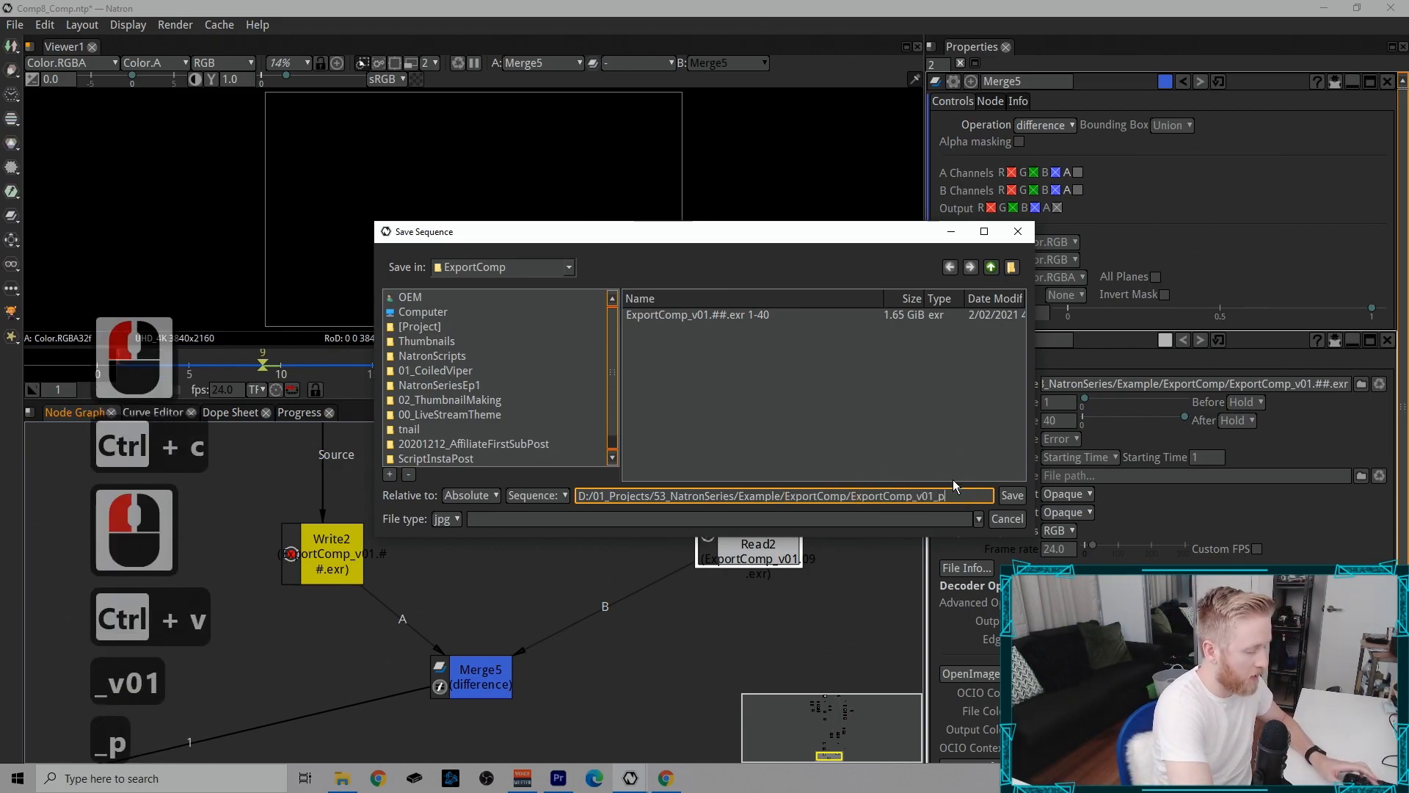
pyautogui.write('roxy')
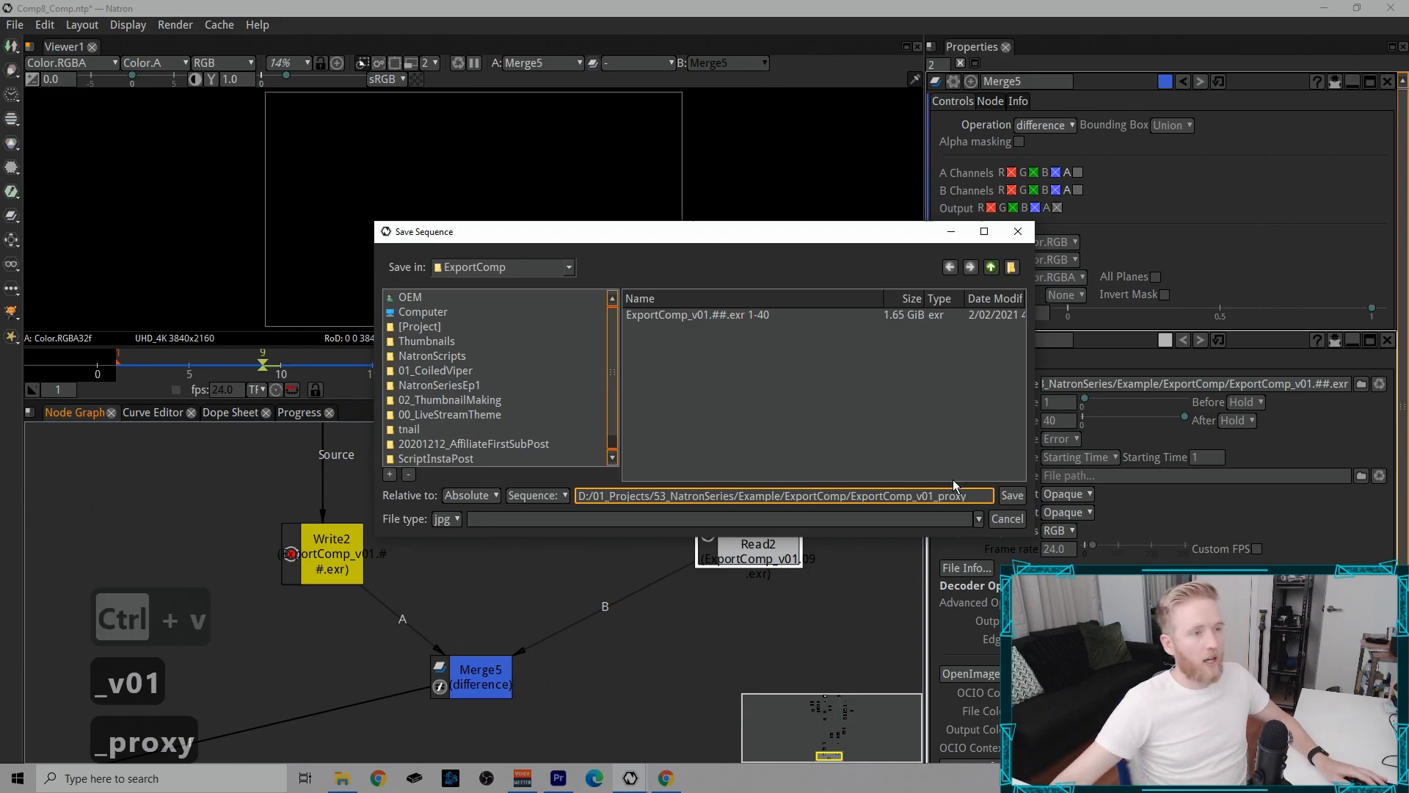
pyautogui.write('.mov')
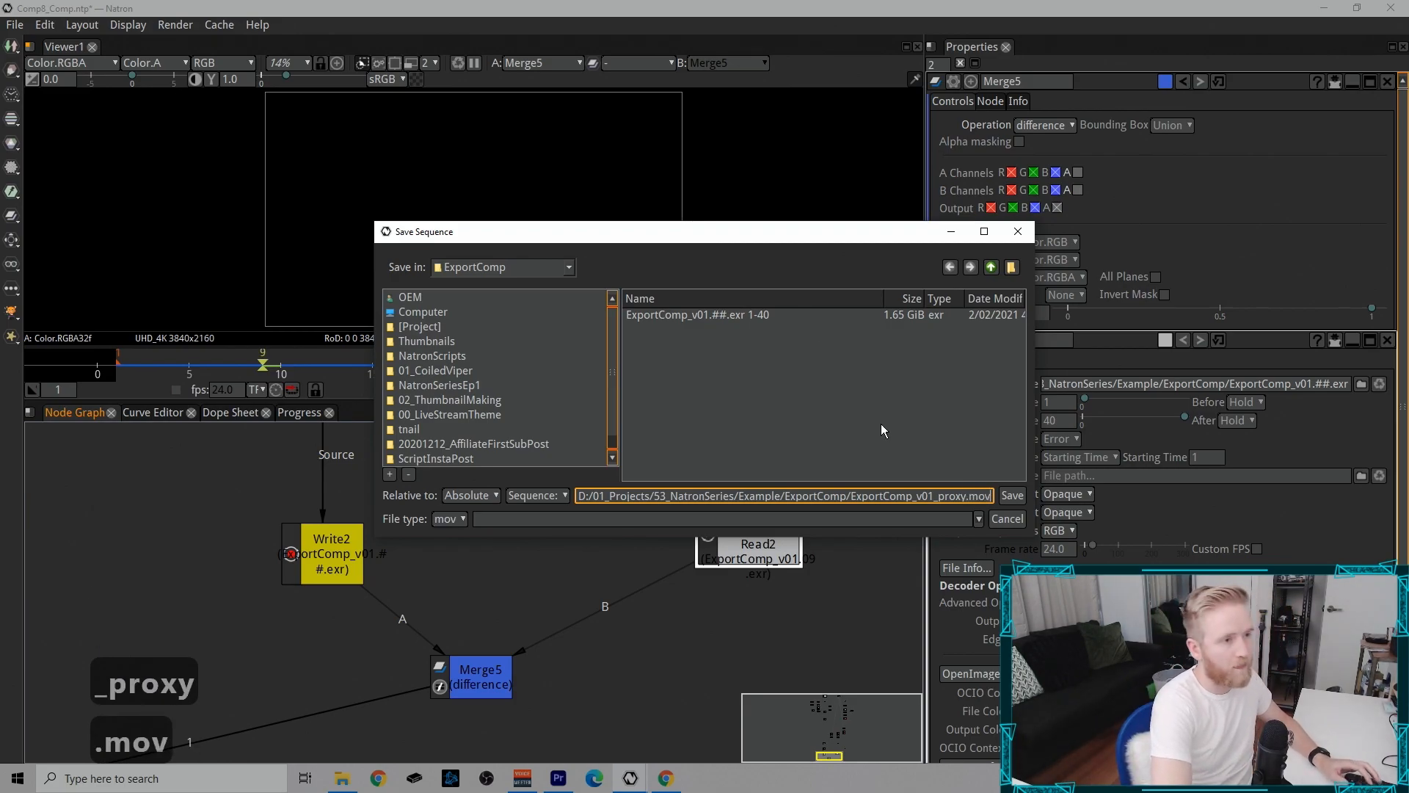
pyautogui.press('Return')
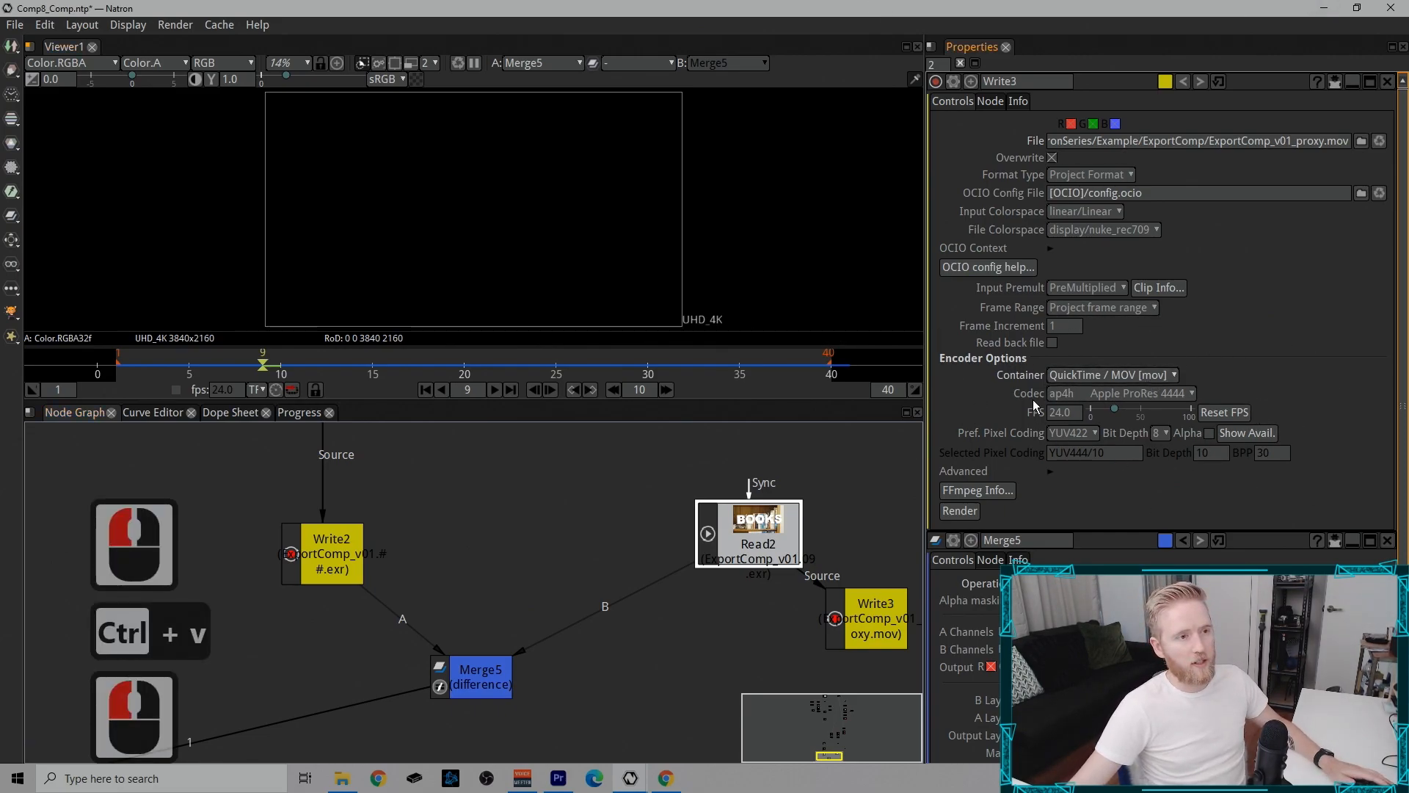
# Step: Disable Write2 and render the ExportComp_v01_proxy.mov output of Write3
pyautogui.click(334, 565)
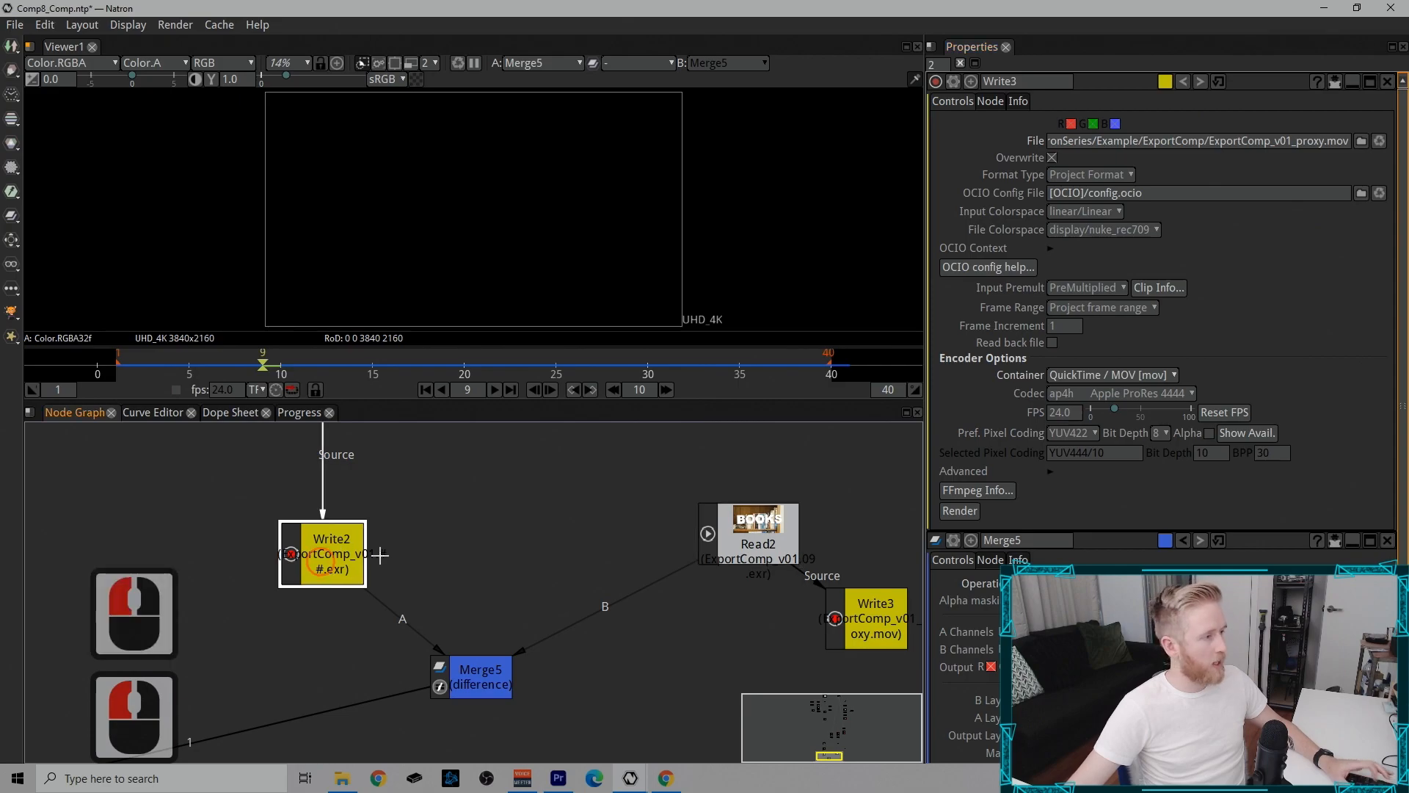
pyautogui.press('d')
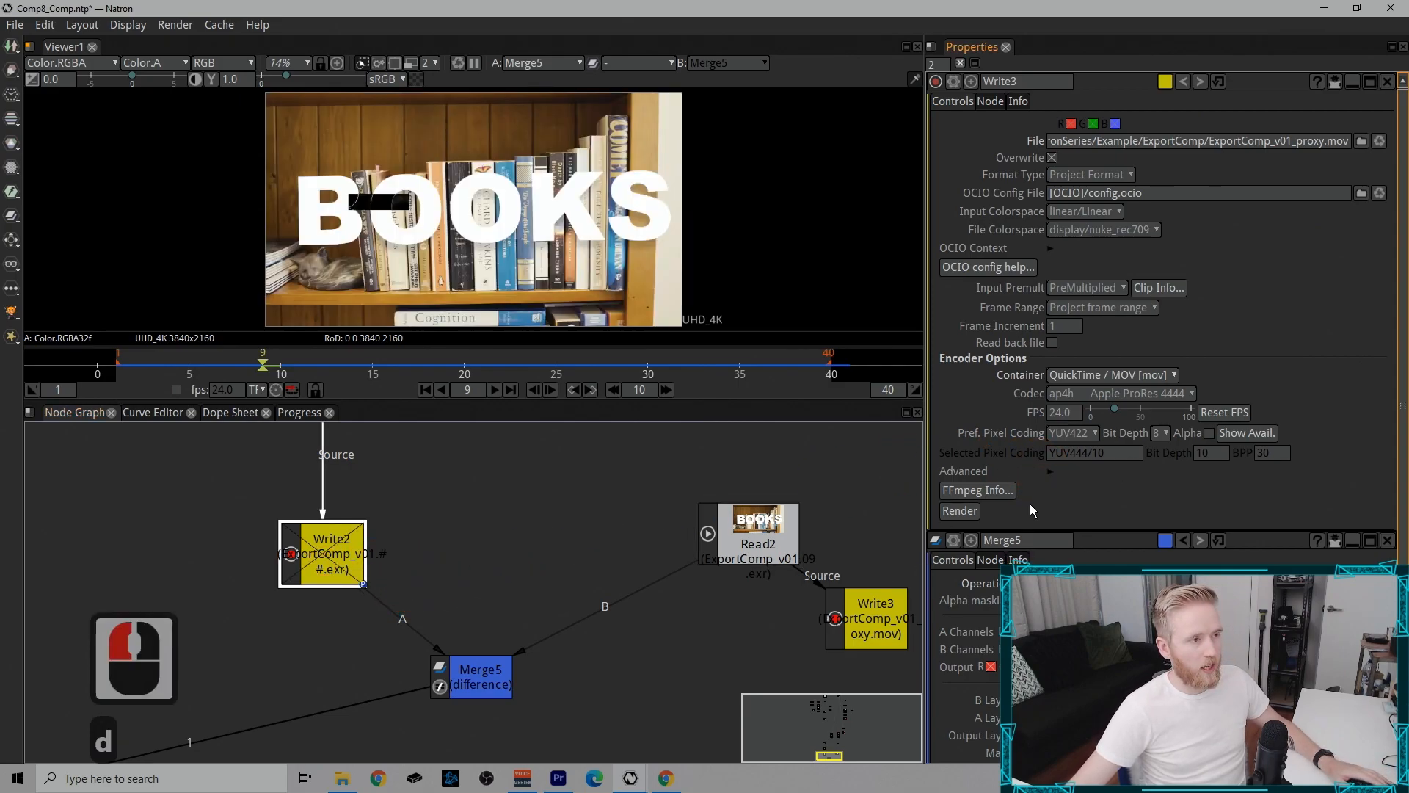
pyautogui.click(978, 516)
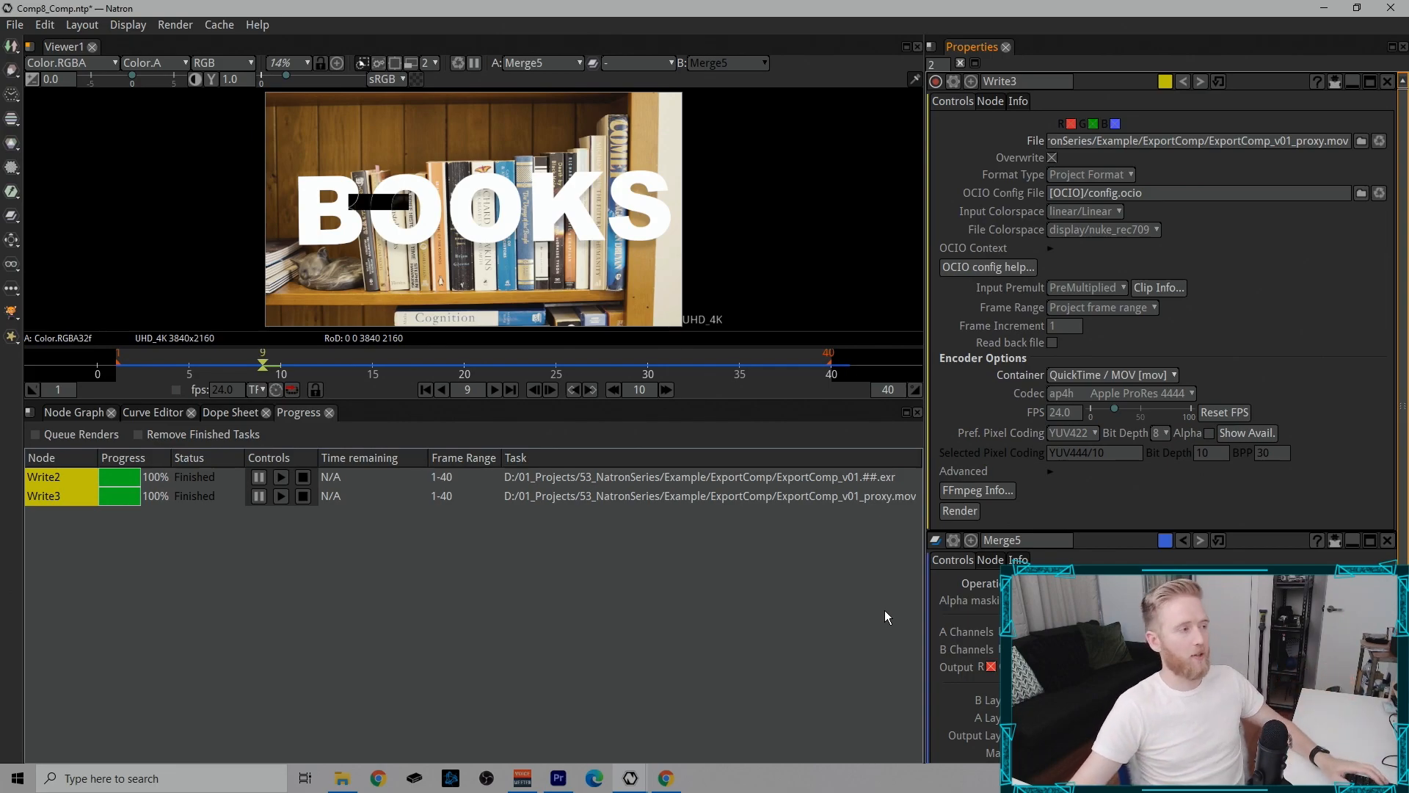
# Step: Return to the node graph and add a Read node beside Write3 that loads ExportComp_v01_proxy.mov
pyautogui.doubleClick(107, 193)
pyautogui.click(64, 416)
pyautogui.scroll(3, 514, 558)
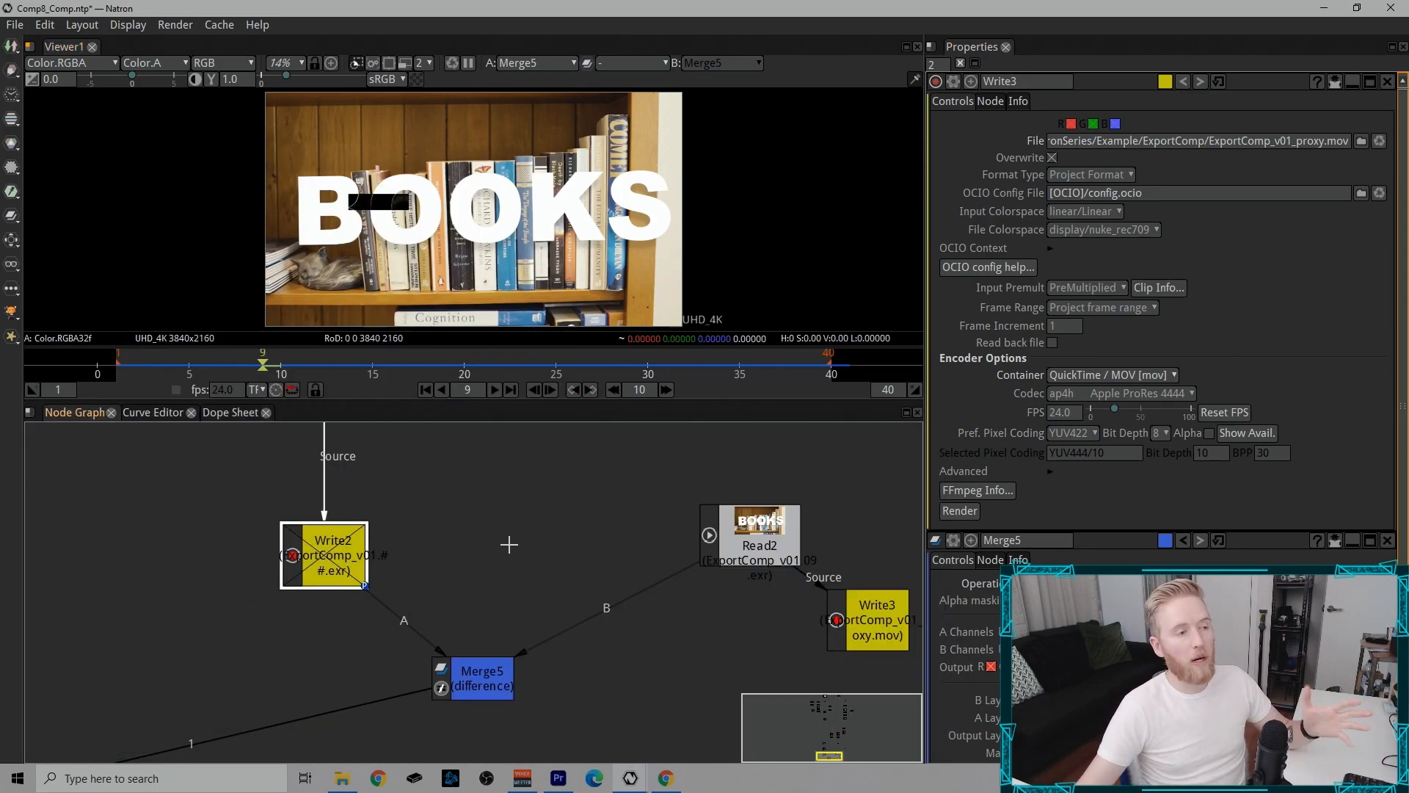
pyautogui.moveTo(577, 540); pyautogui.dragTo(535, 497)
pyautogui.moveTo(478, 661); pyautogui.dragTo(692, 505)
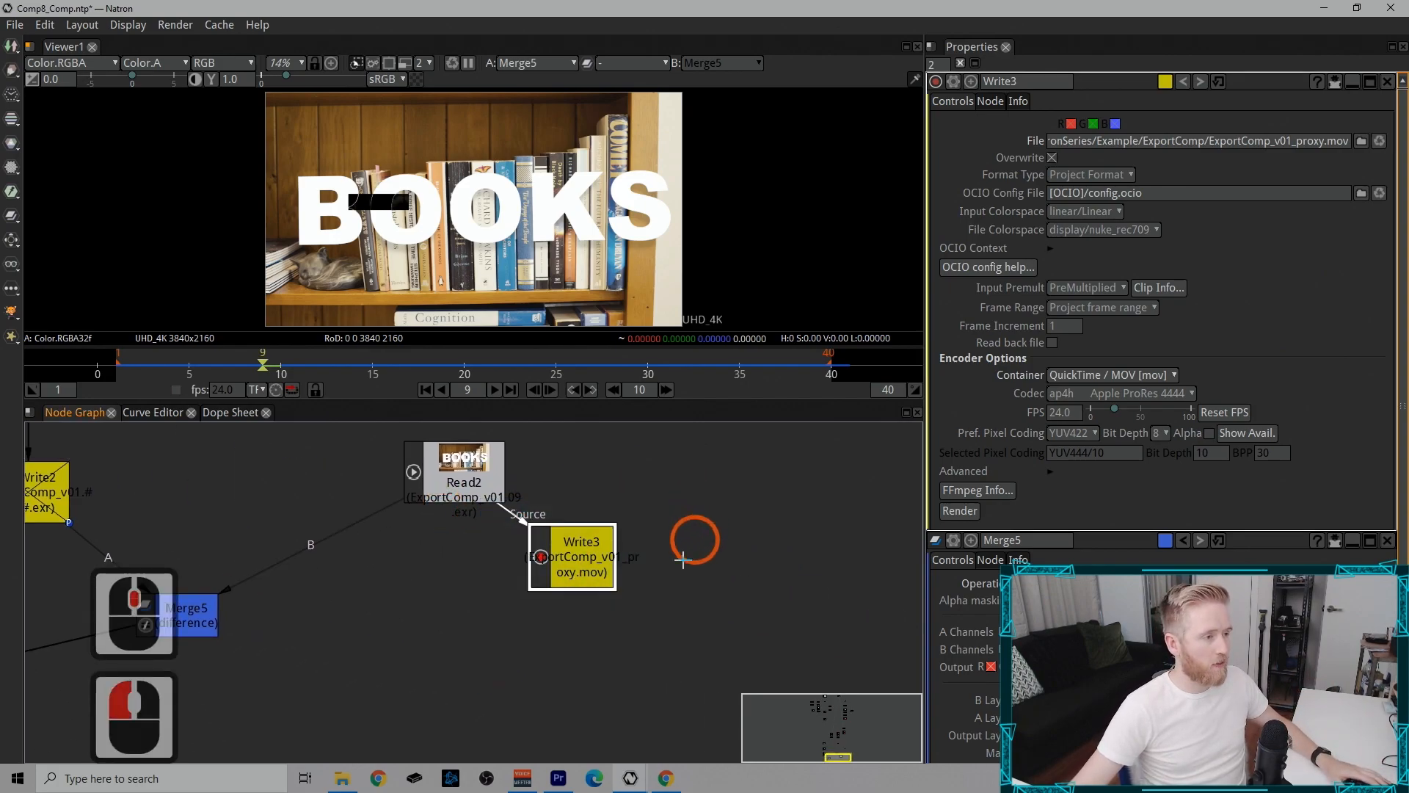
pyautogui.click(681, 603)
pyautogui.press('r')
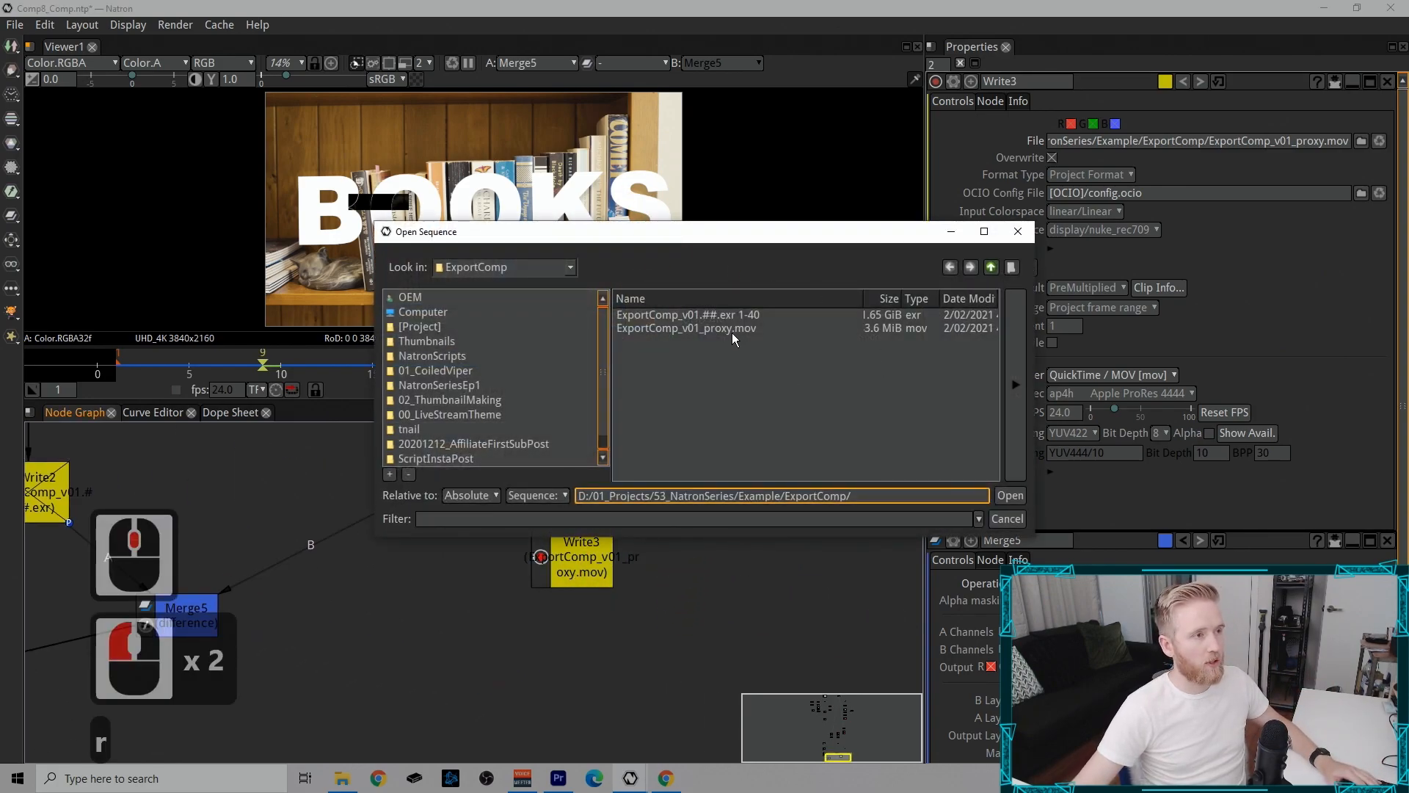
pyautogui.click(733, 328)
pyautogui.click(1010, 495)
# Step: Display the proxy Read1 node in the viewer and reposition Read1 and Read2 around Write3
pyautogui.click(745, 629)
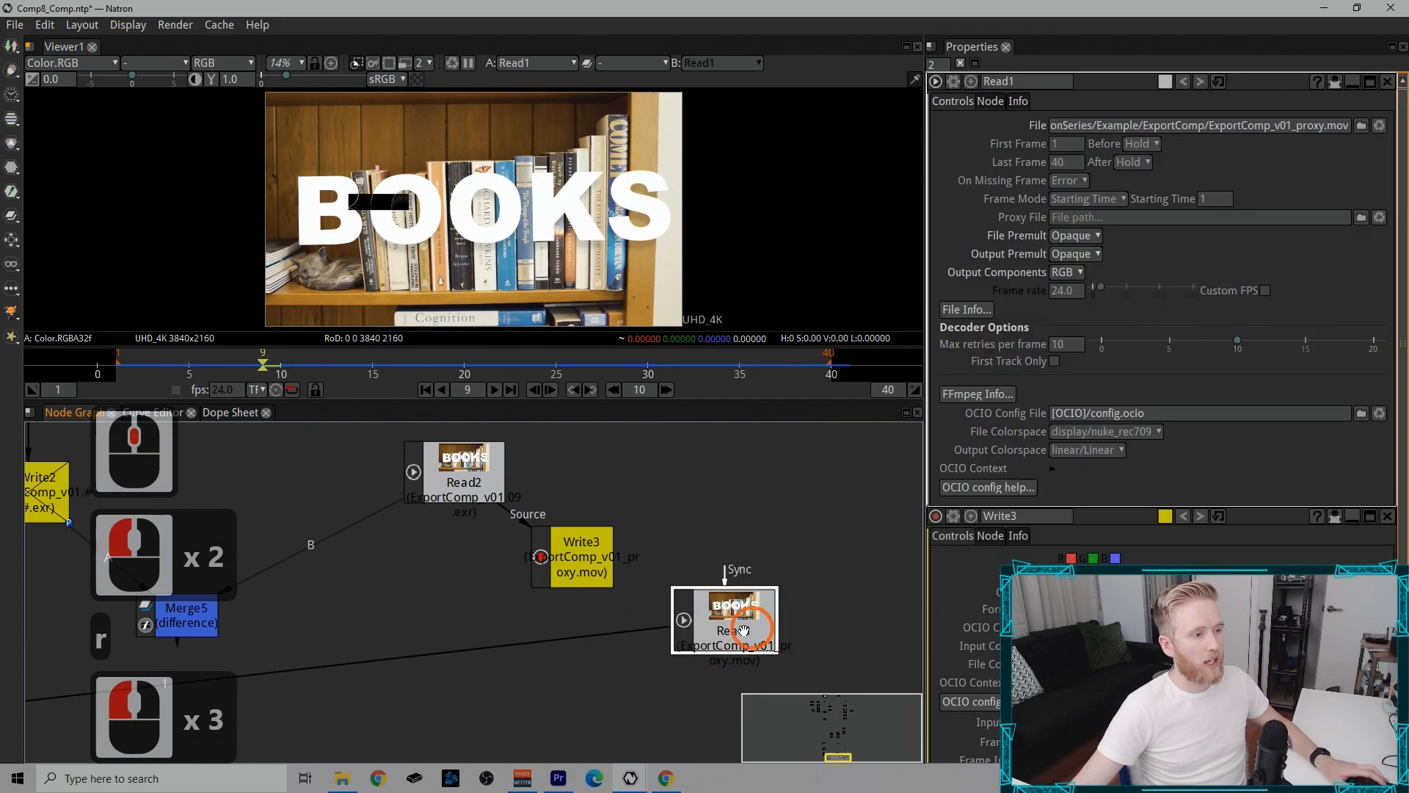
pyautogui.press('1')
pyautogui.click(729, 555)
pyautogui.moveTo(465, 474)
pyautogui.mouseDown()
pyautogui.moveTo(482, 452)
pyautogui.moveTo(467, 469)
pyautogui.mouseUp()
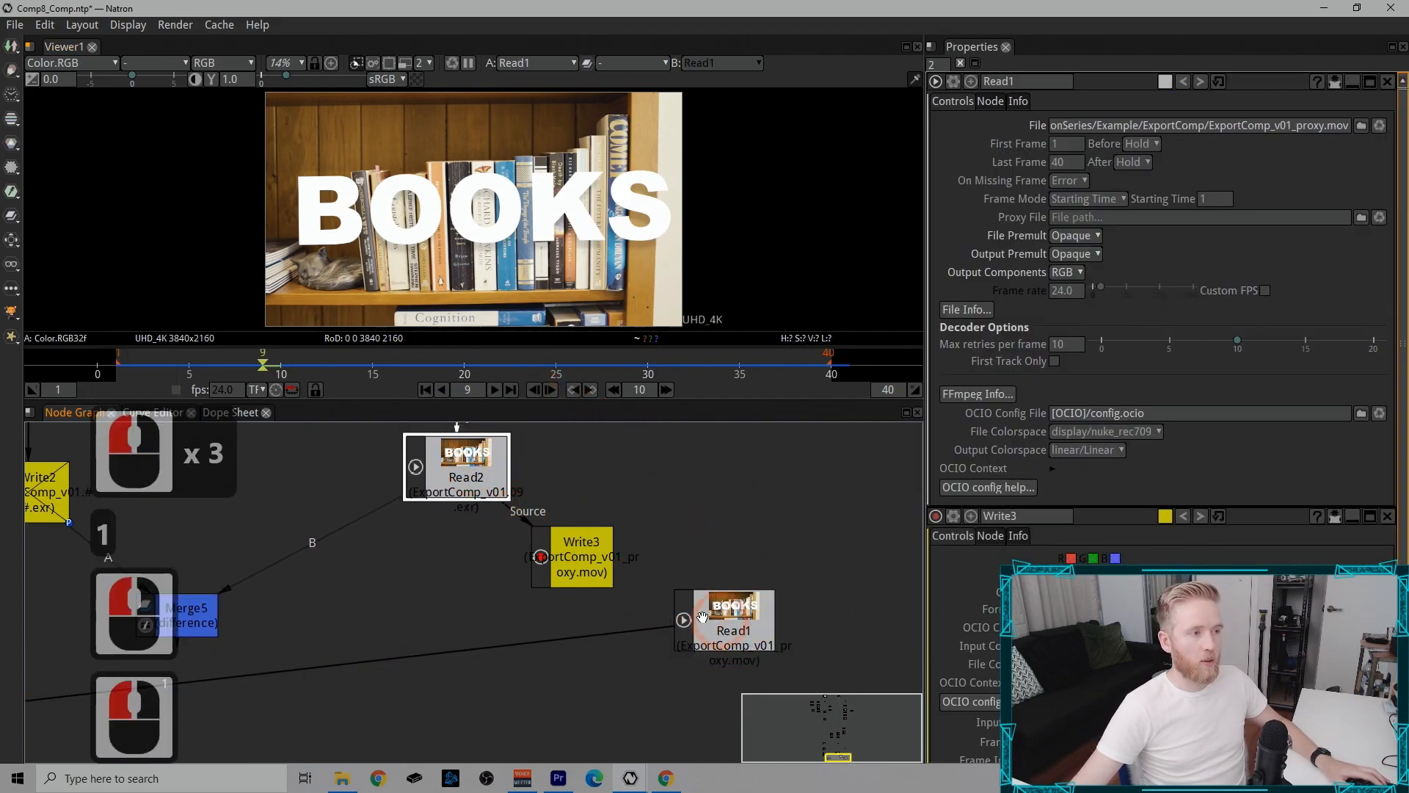
pyautogui.moveTo(746, 623); pyautogui.dragTo(757, 644)
pyautogui.moveTo(478, 437); pyautogui.dragTo(471, 428)
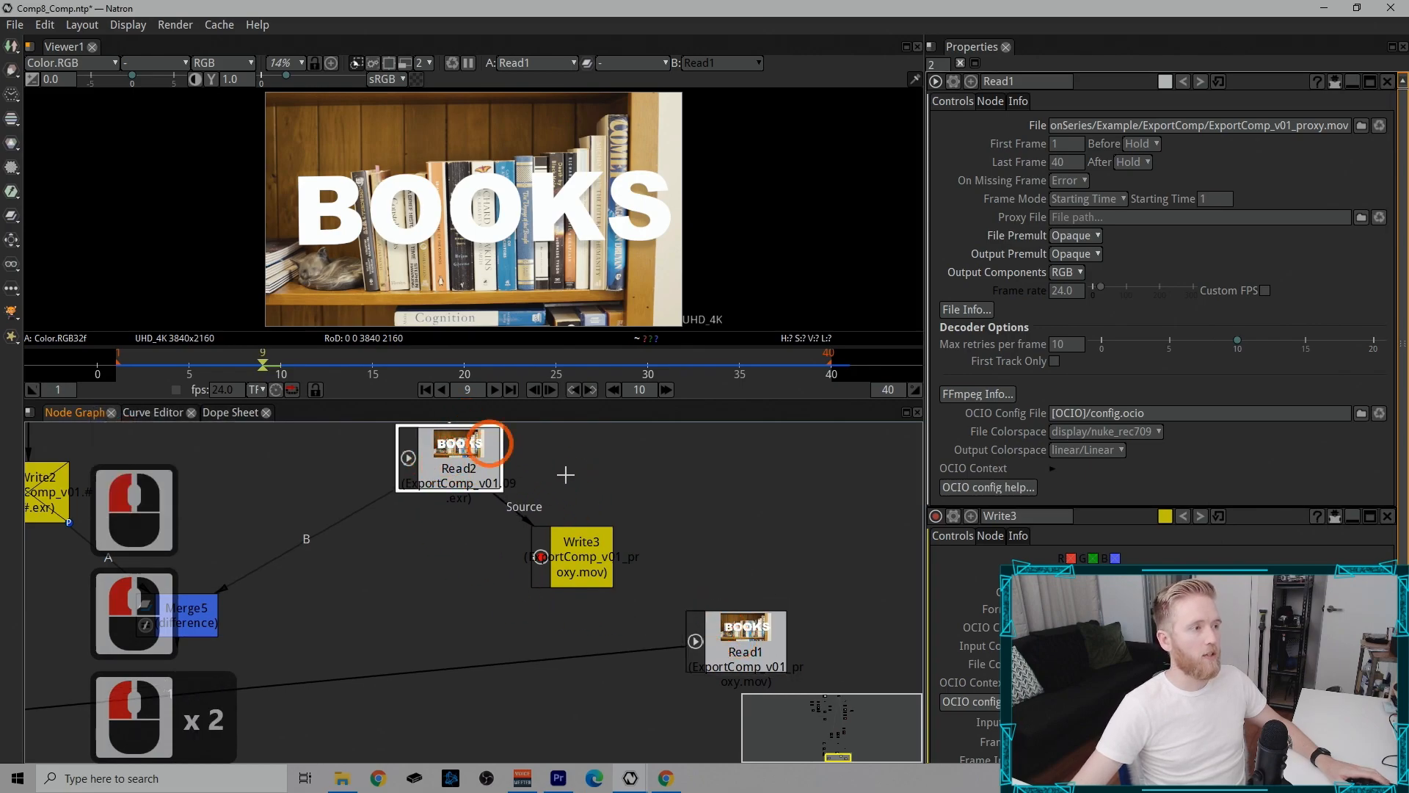
# Step: Switch to File Explorer and open ExportComp_v01_proxy.mov from the ExportComp folder in VLC media player
pyautogui.click(345, 777)
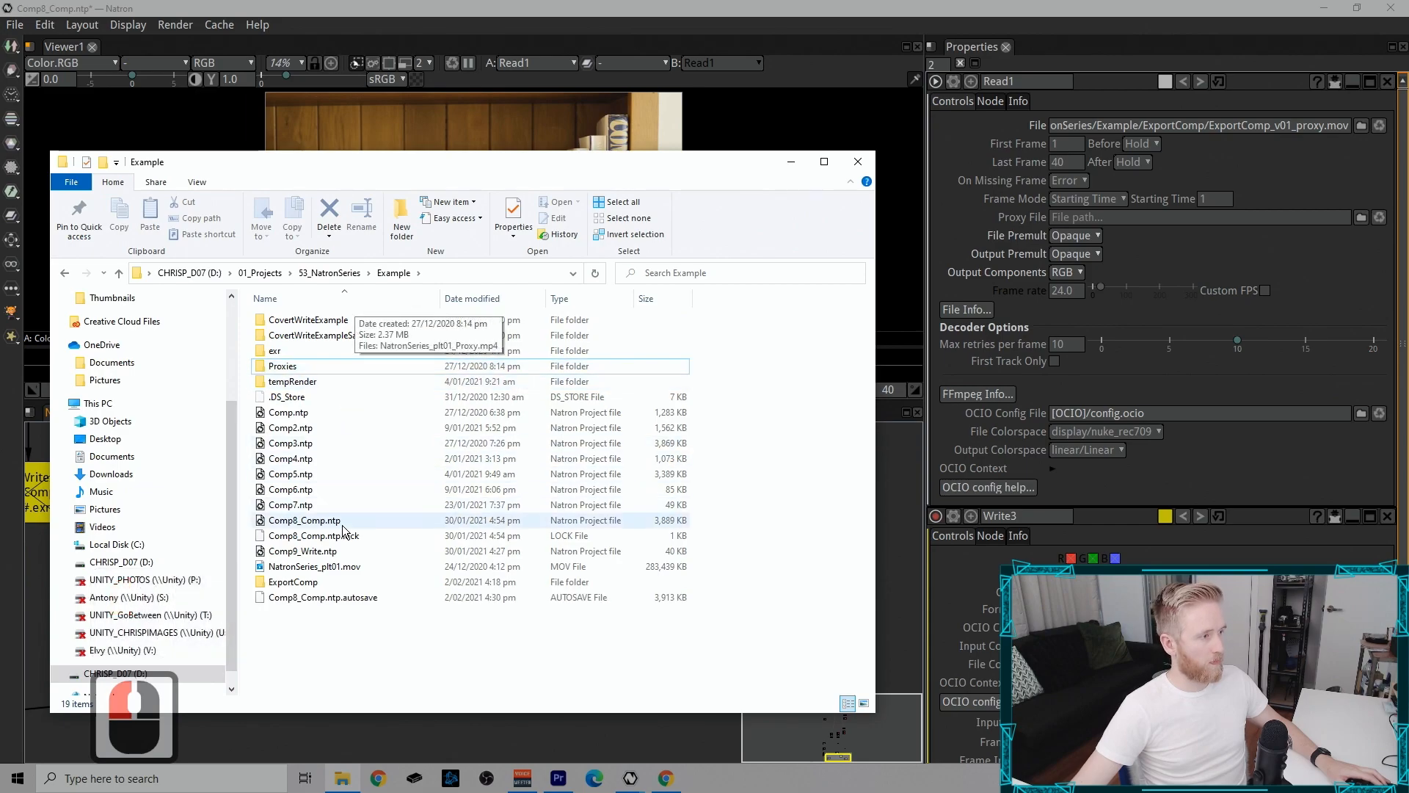
pyautogui.doubleClick(330, 581)
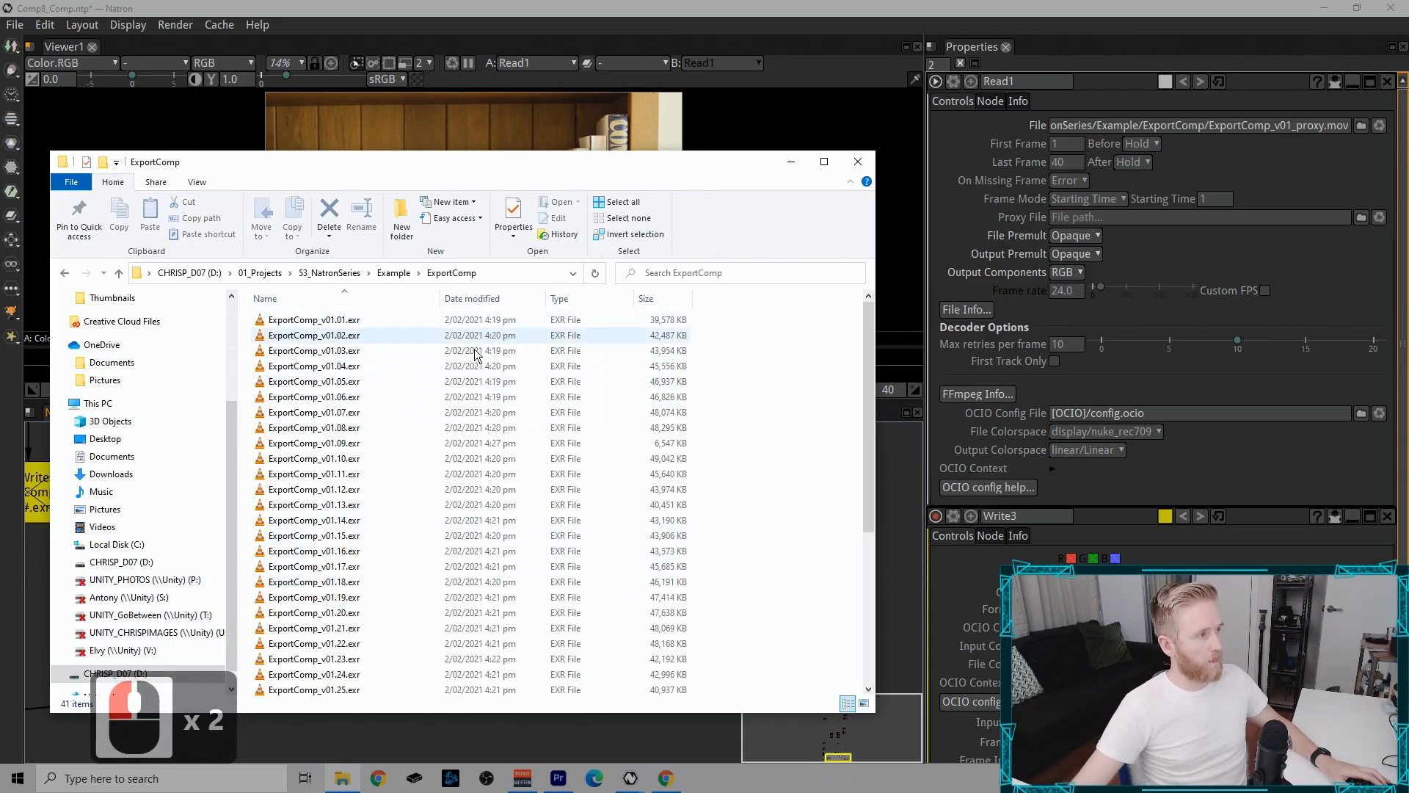
pyautogui.moveTo(867, 342); pyautogui.dragTo(866, 470)
pyautogui.click(345, 686)
pyautogui.doubleClick(365, 686)
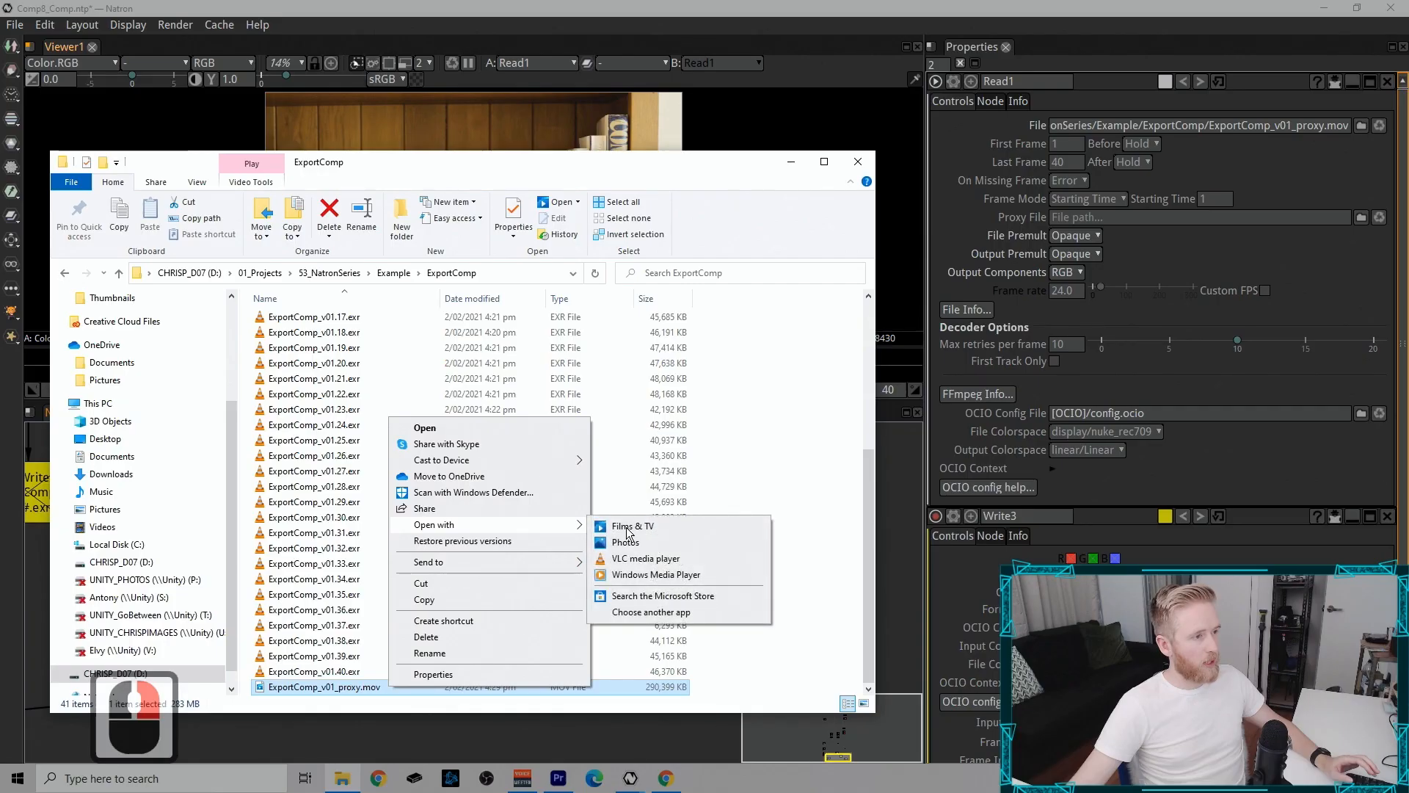
pyautogui.click(661, 562)
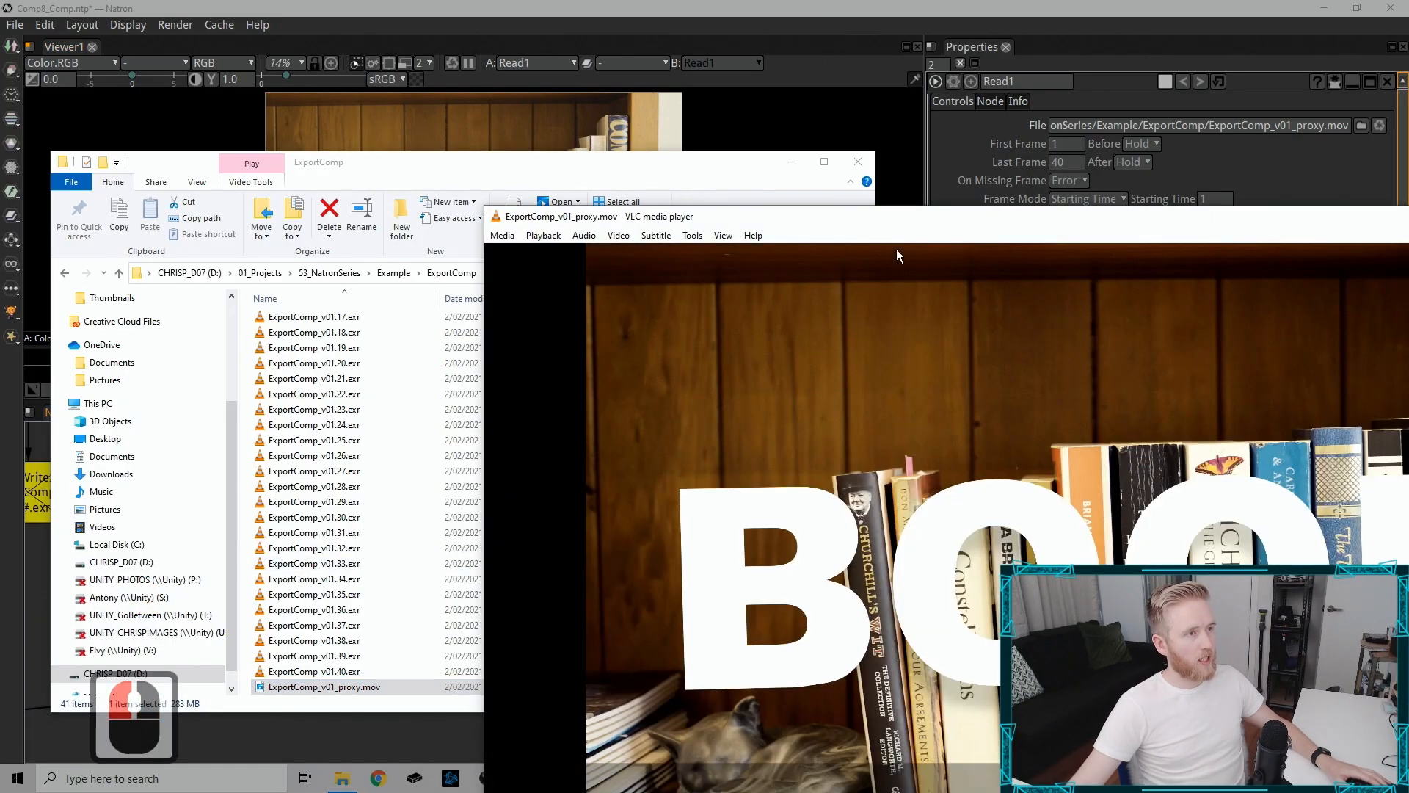
# Step: Maximize the VLC player, then play and scrub through the proxy movie to review it
pyautogui.moveTo(892, 216); pyautogui.dragTo(482, 6)
pyautogui.click(15, 750)
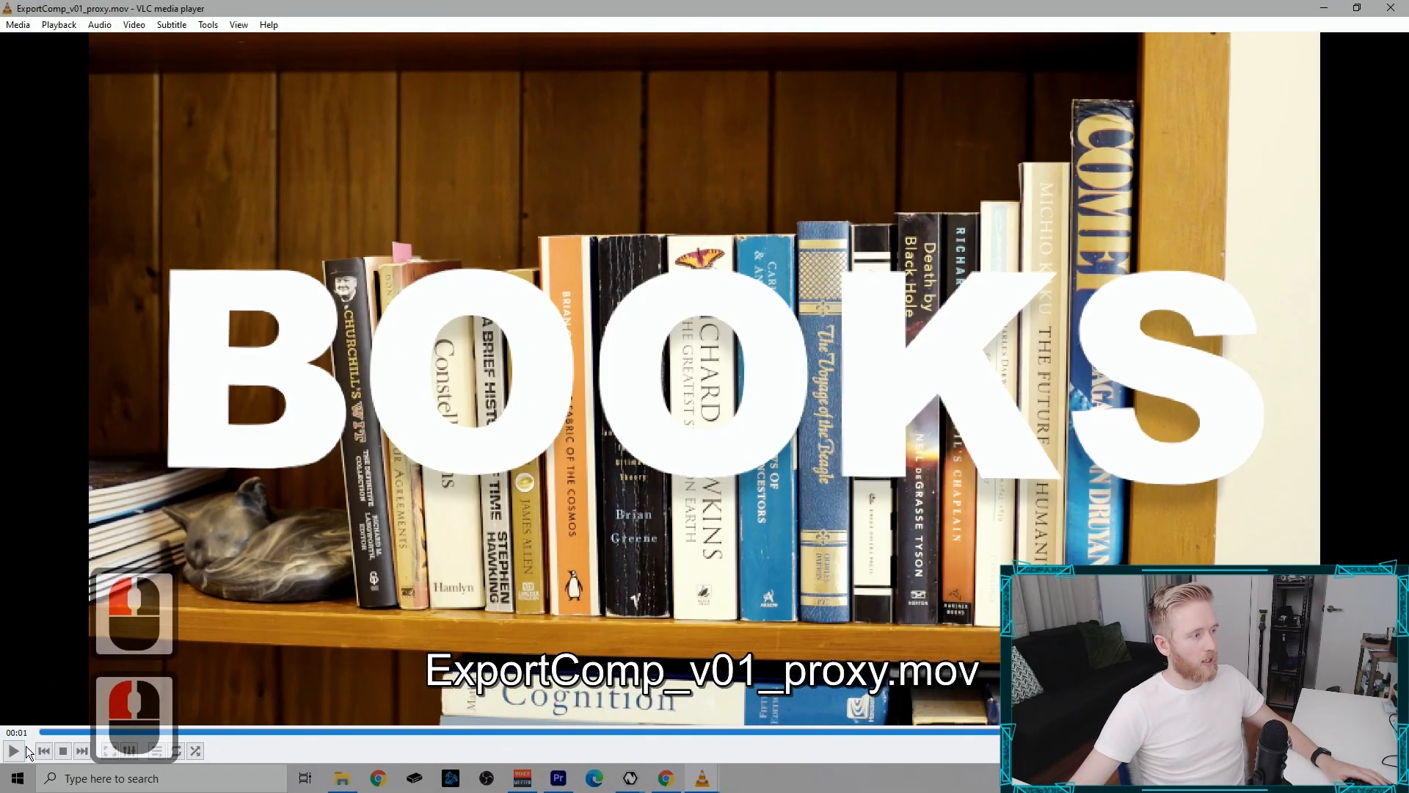
pyautogui.click(21, 749)
pyautogui.click(46, 735)
pyautogui.moveTo(43, 738); pyautogui.dragTo(857, 706)
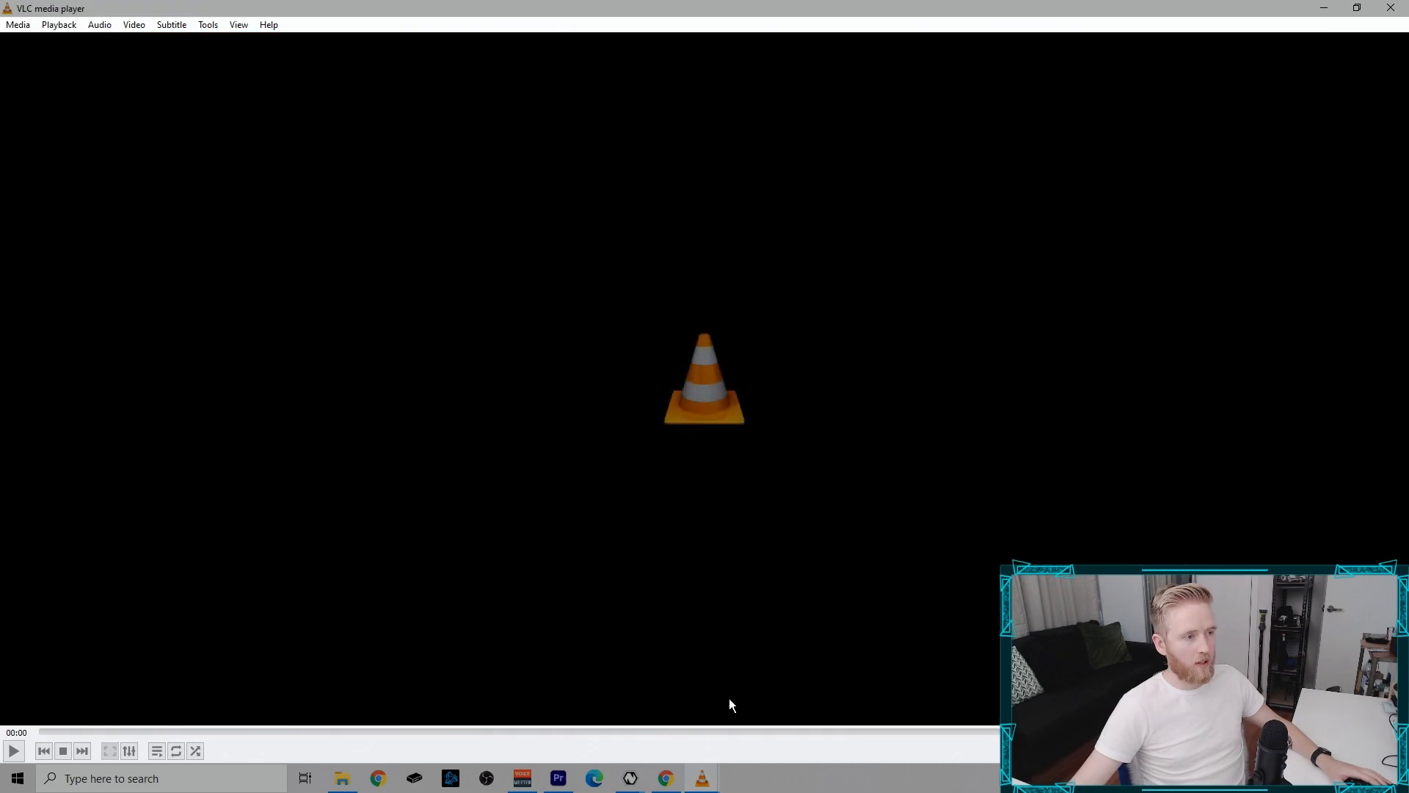
pyautogui.click(823, 724)
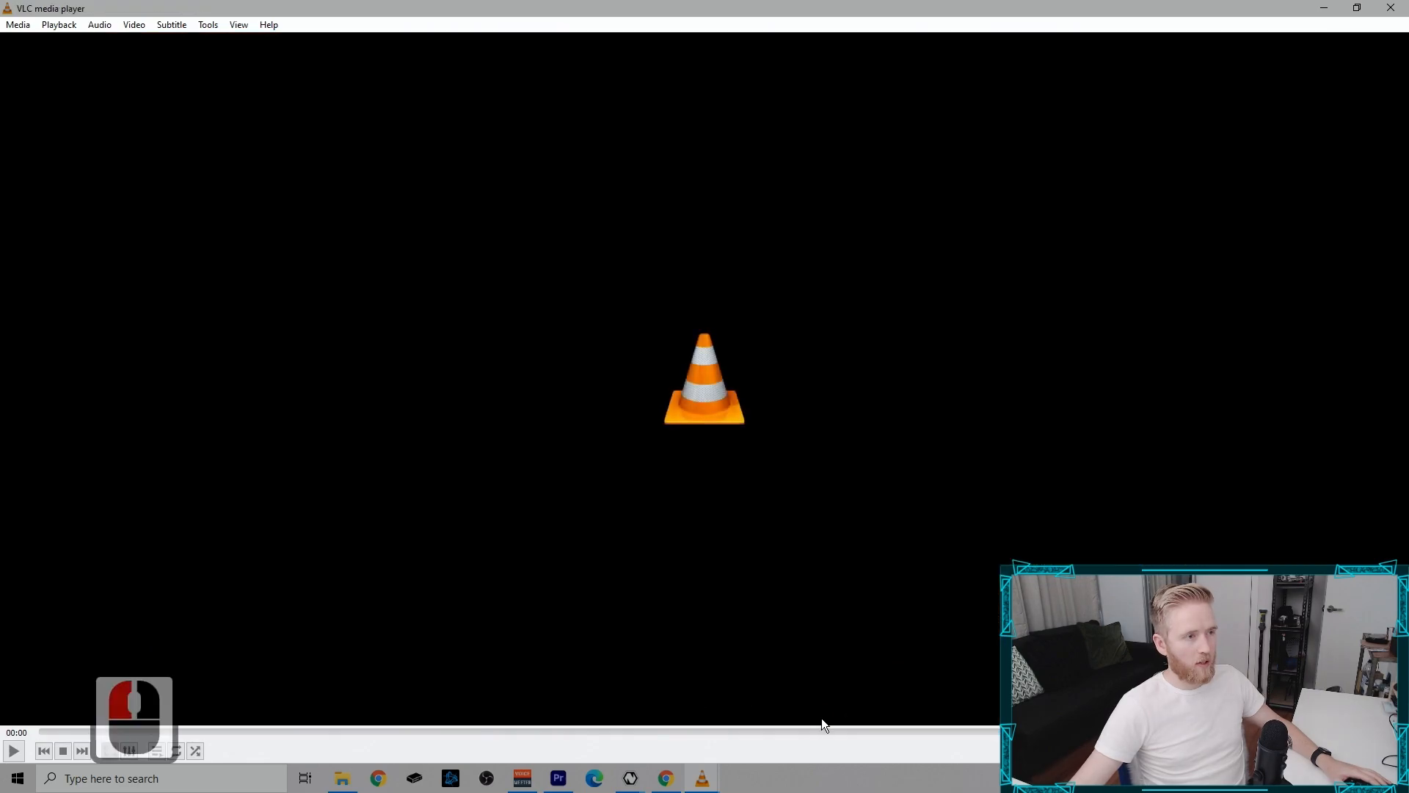
pyautogui.click(764, 664)
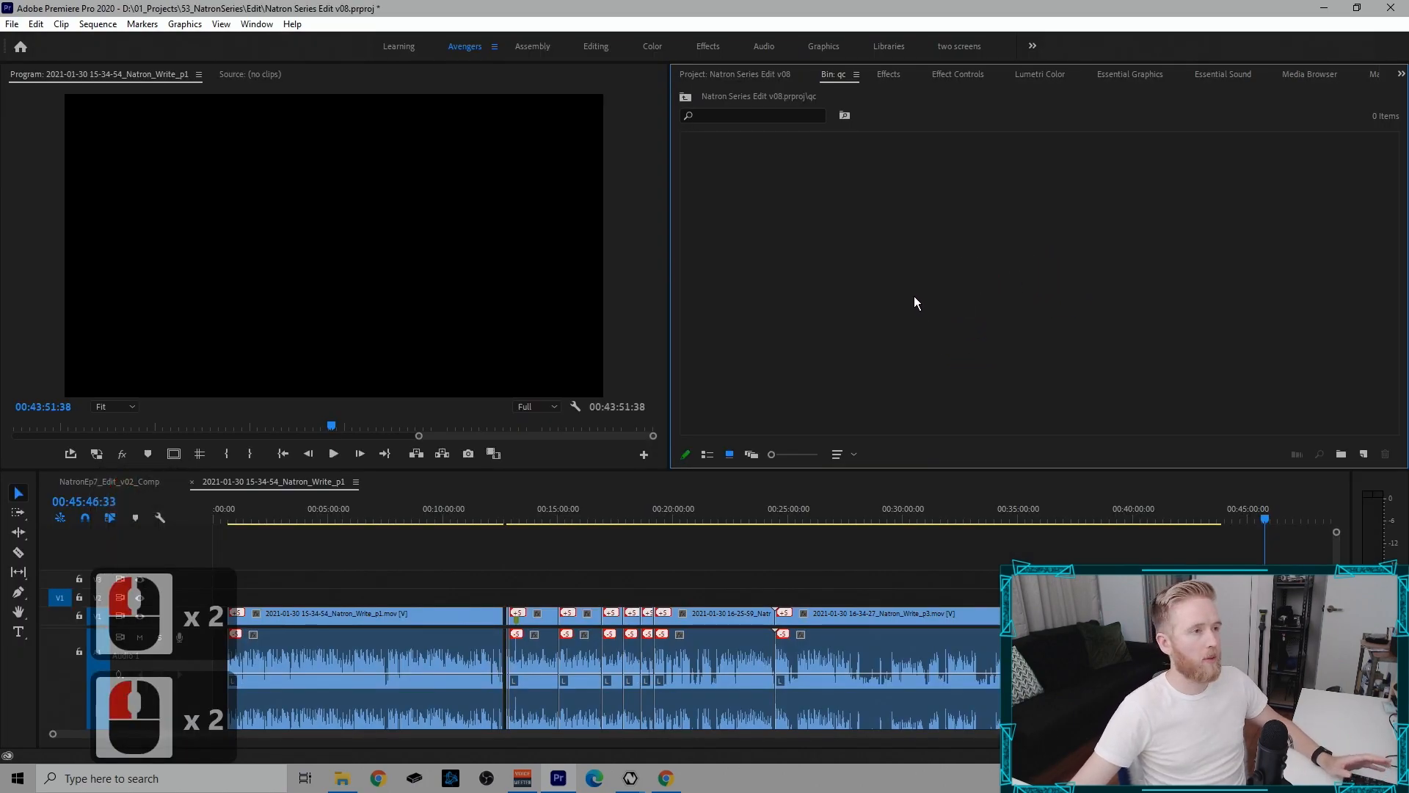
# Step: In Adobe Premiere Pro, import ExportComp_v01.01.exr from the ExportComp folder into the qc bin as an image sequence
pyautogui.doubleClick(915, 302)
pyautogui.doubleClick(345, 71)
pyautogui.doubleClick(236, 170)
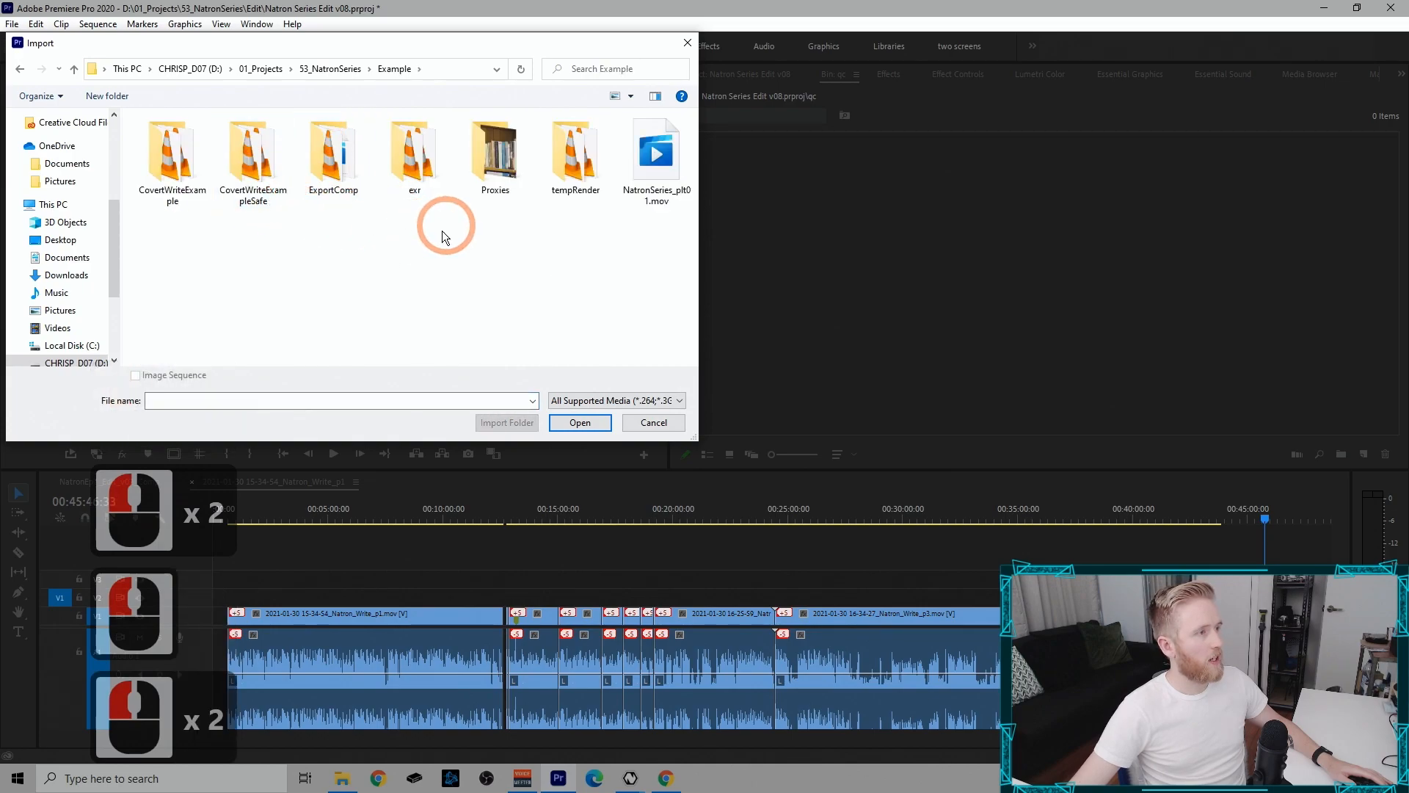
pyautogui.doubleClick(334, 155)
pyautogui.click(235, 139)
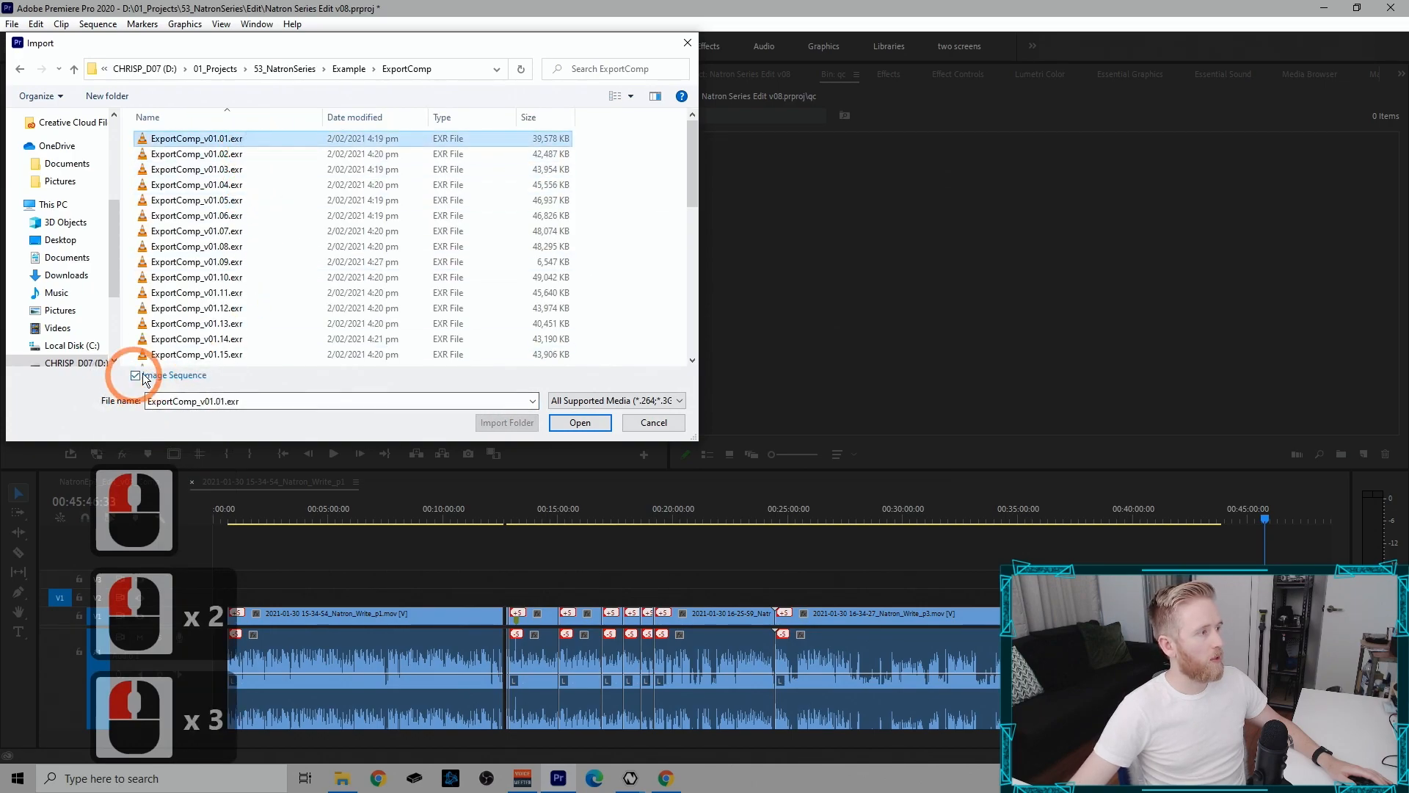
pyautogui.click(579, 422)
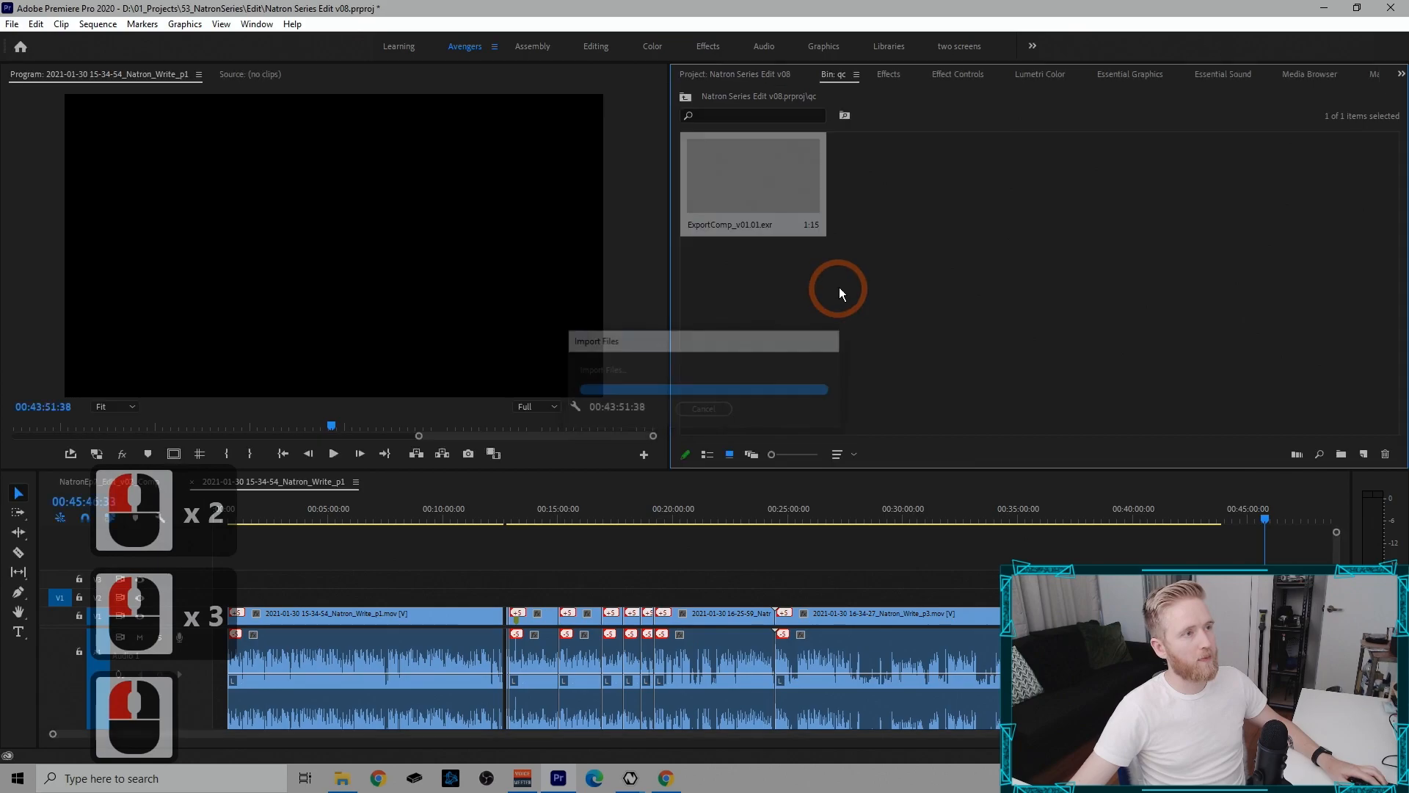
# Step: Open the imported EXR sequence in the Source monitor and play it to check the picture
pyautogui.doubleClick(784, 191)
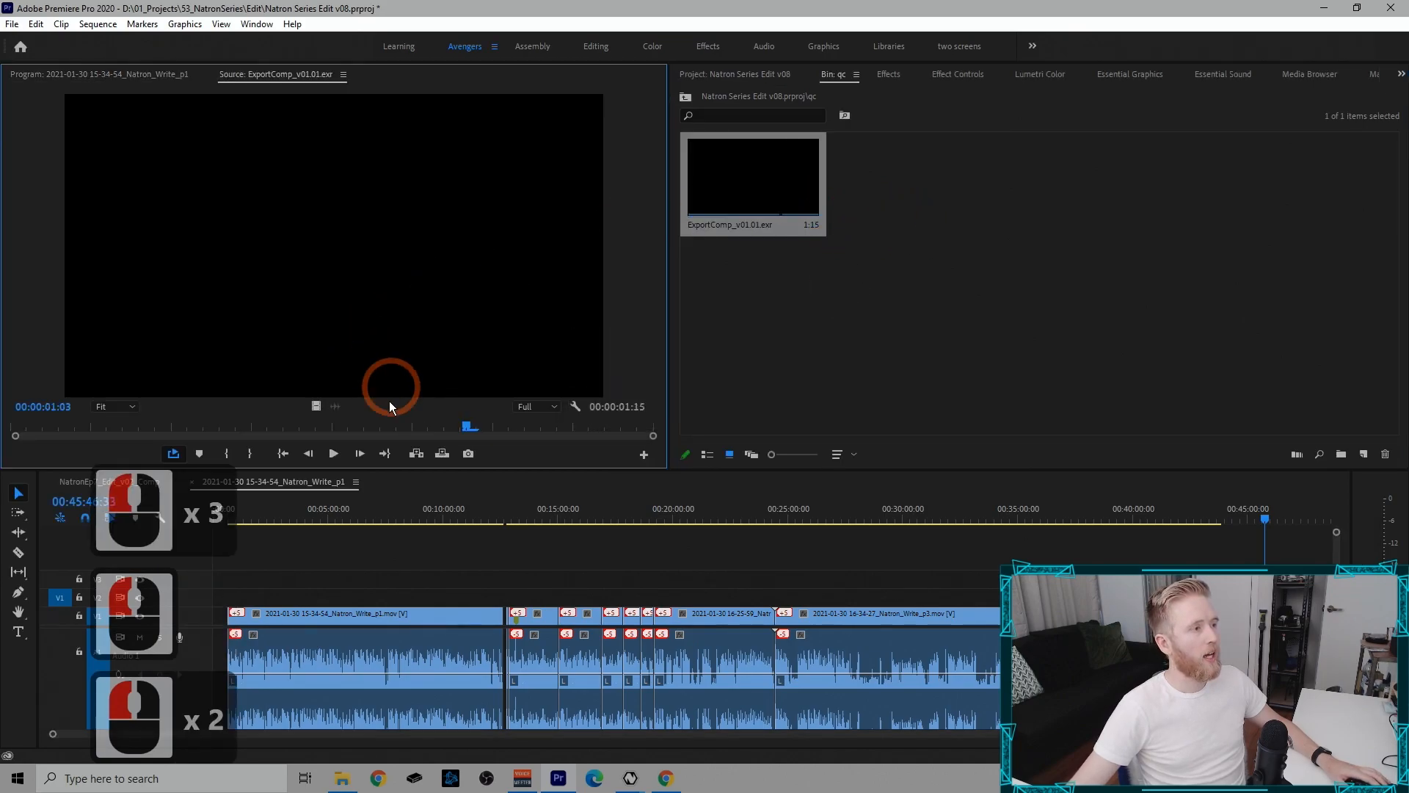
pyautogui.click(335, 454)
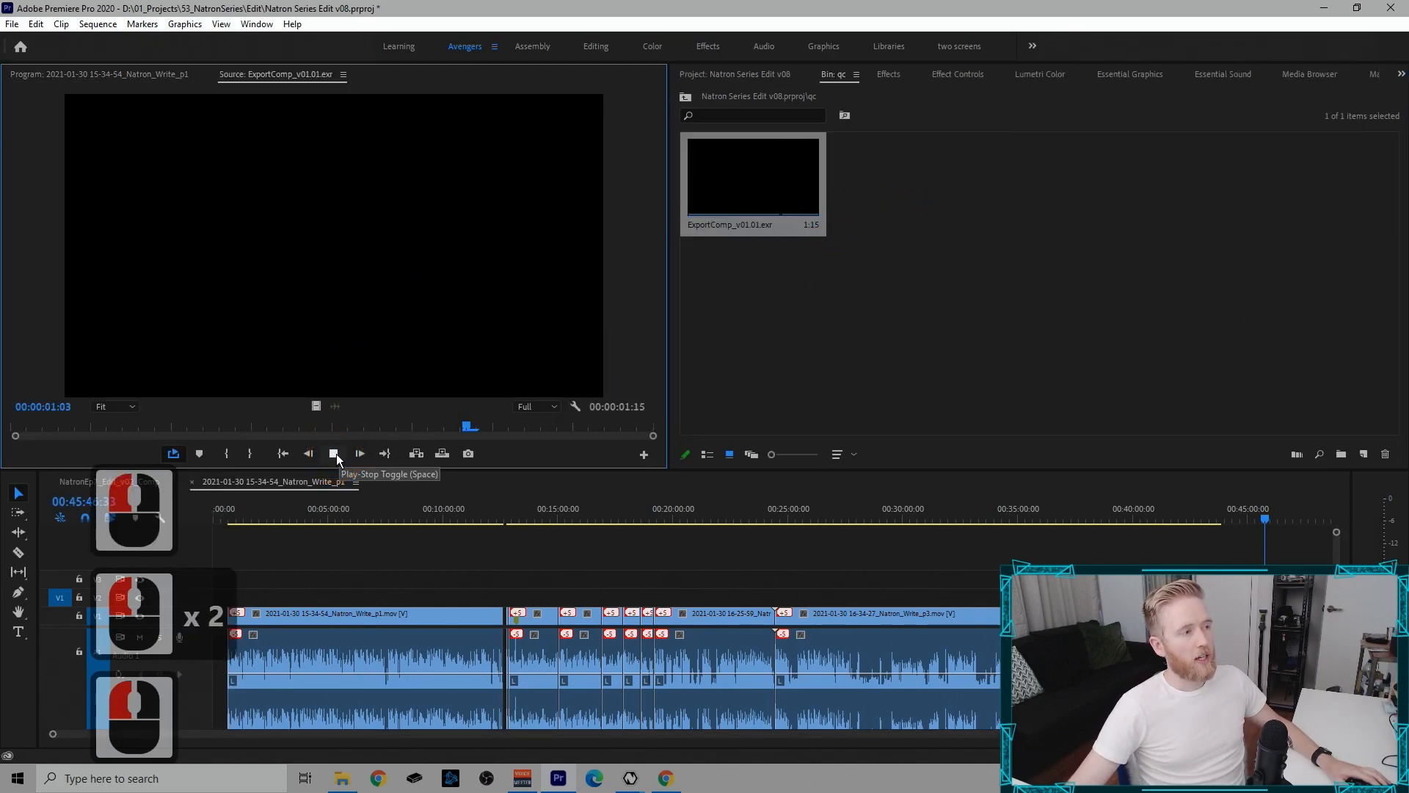
pyautogui.click(336, 453)
pyautogui.click(754, 179)
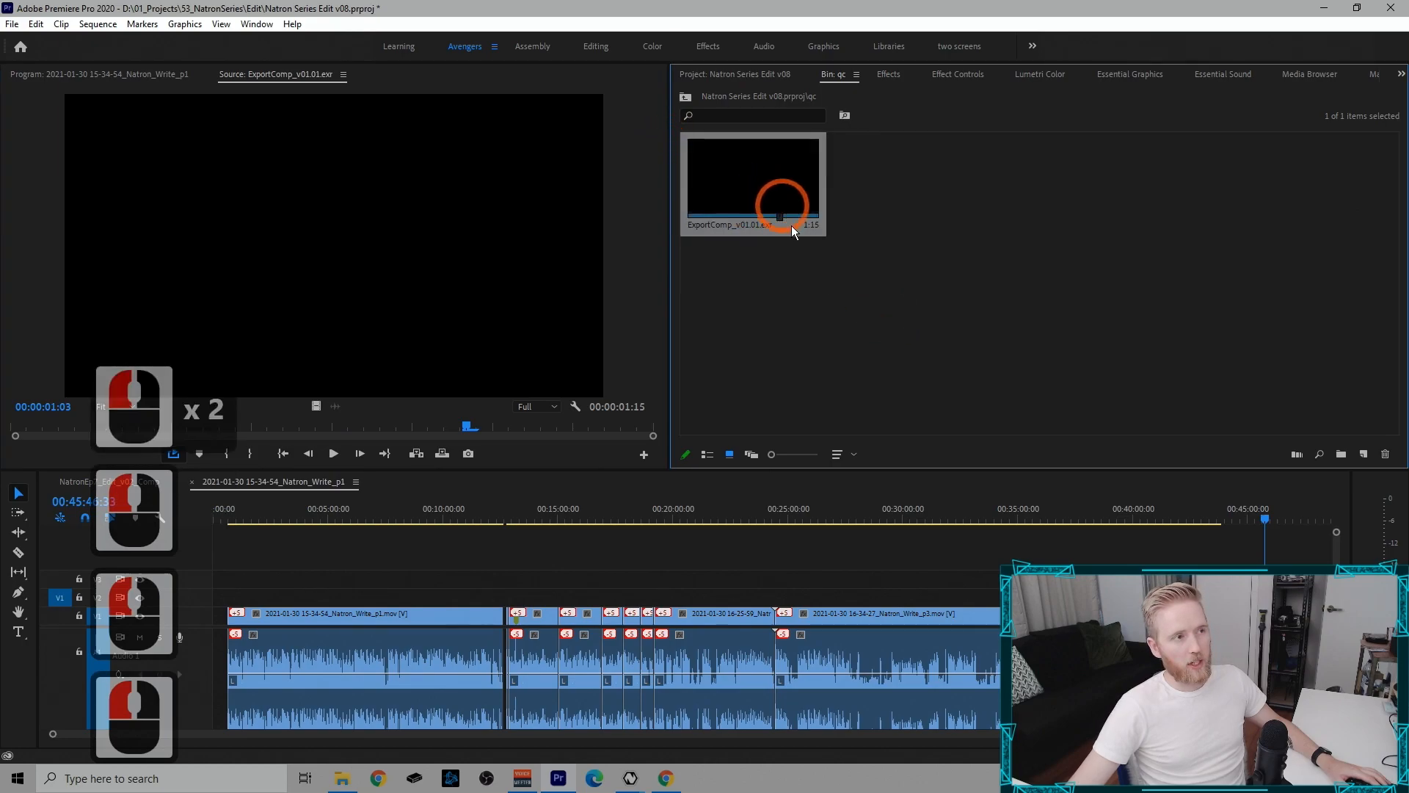
pyautogui.click(173, 180)
pyautogui.click(510, 327)
pyautogui.click(396, 247)
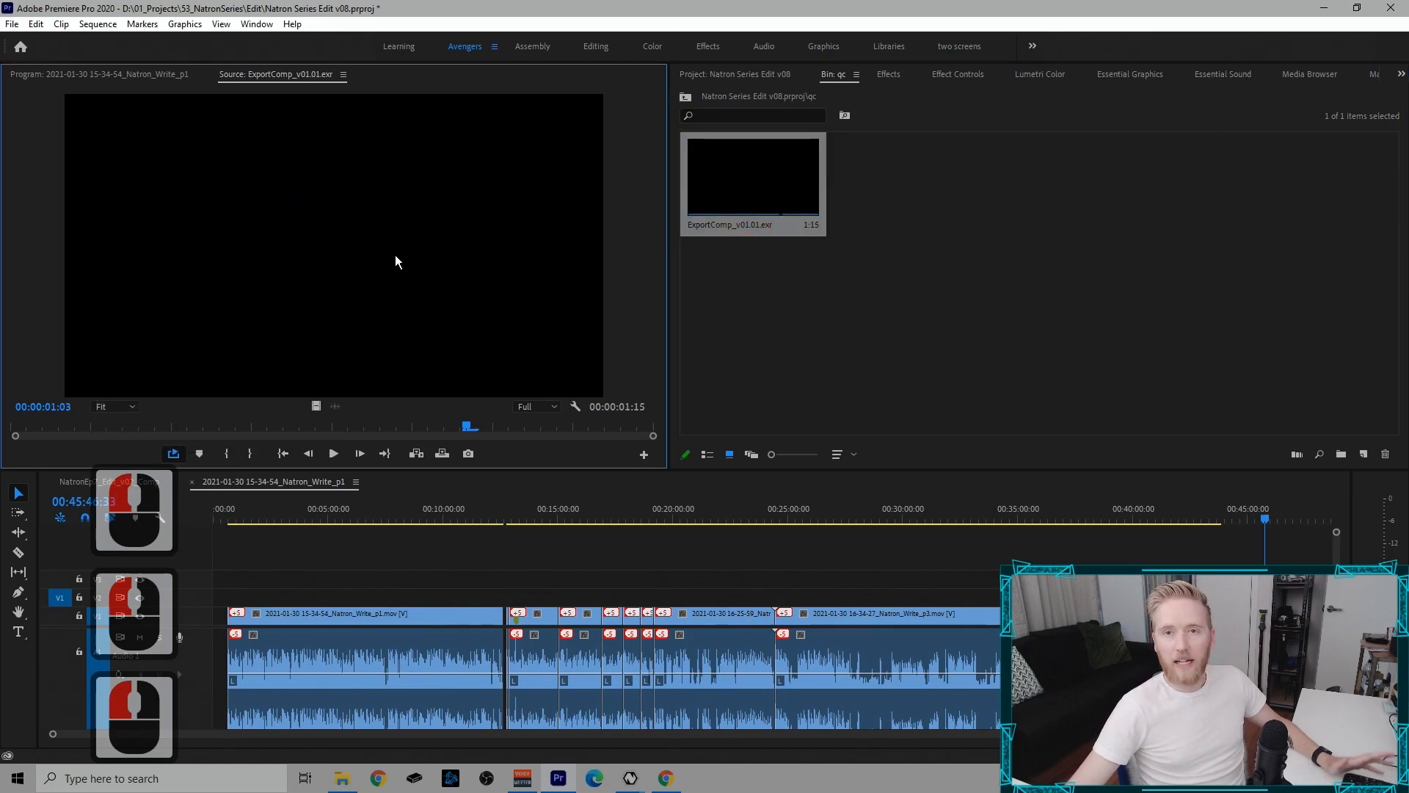
# Step: Switch to Natron and inspect the Output Components options of the Write2 node without changing them
pyautogui.rightClick(746, 177)
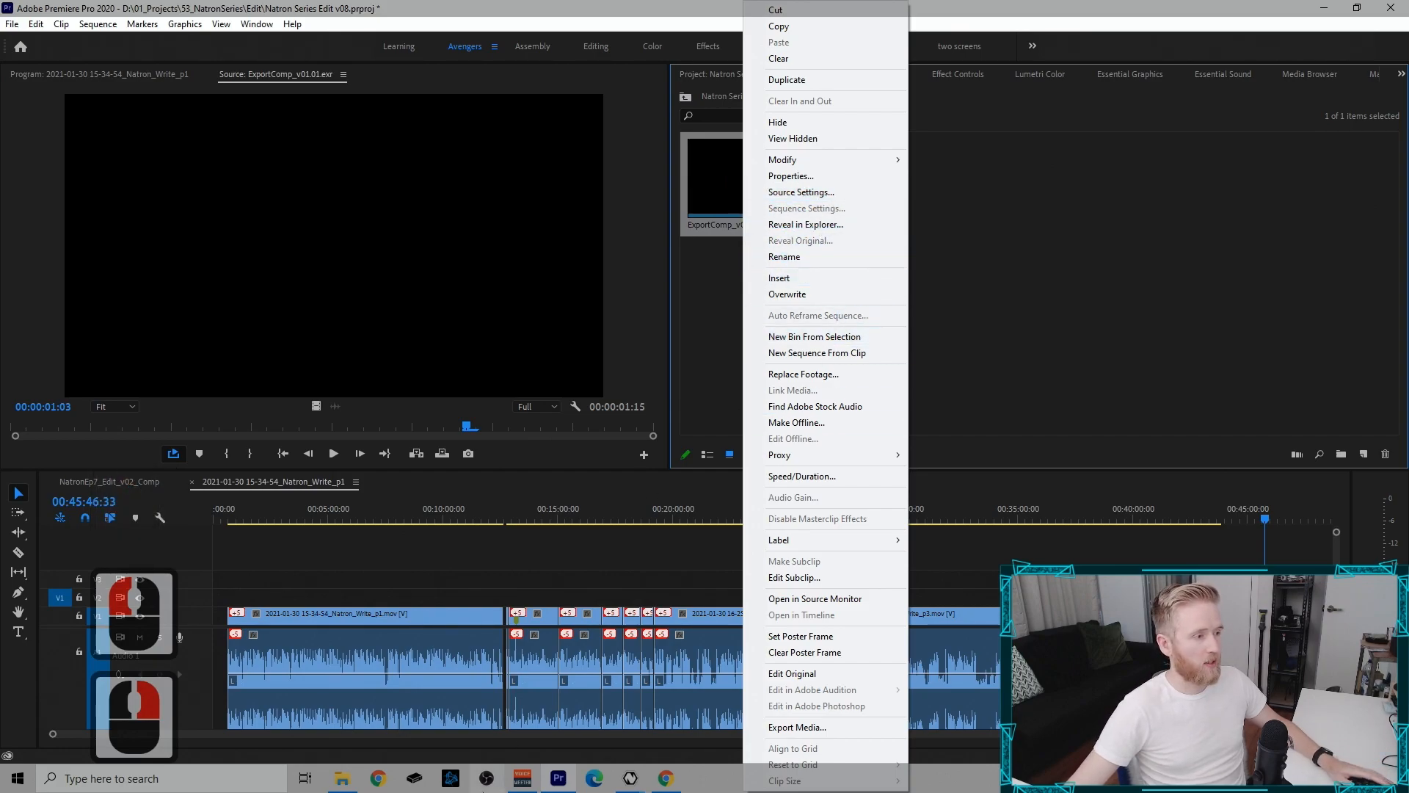
pyautogui.click(630, 779)
pyautogui.click(629, 782)
pyautogui.click(631, 779)
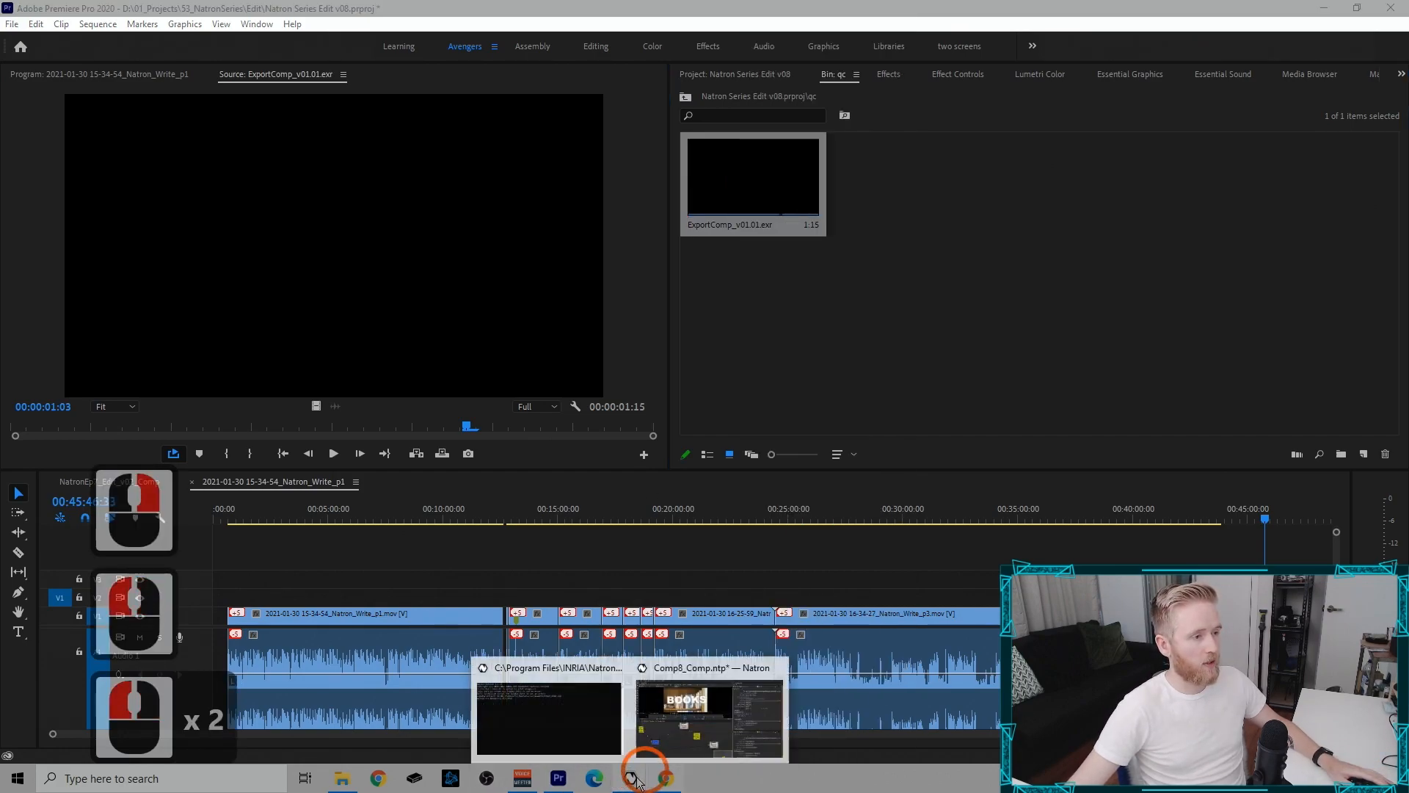
pyautogui.click(681, 737)
pyautogui.moveTo(364, 559); pyautogui.dragTo(697, 501)
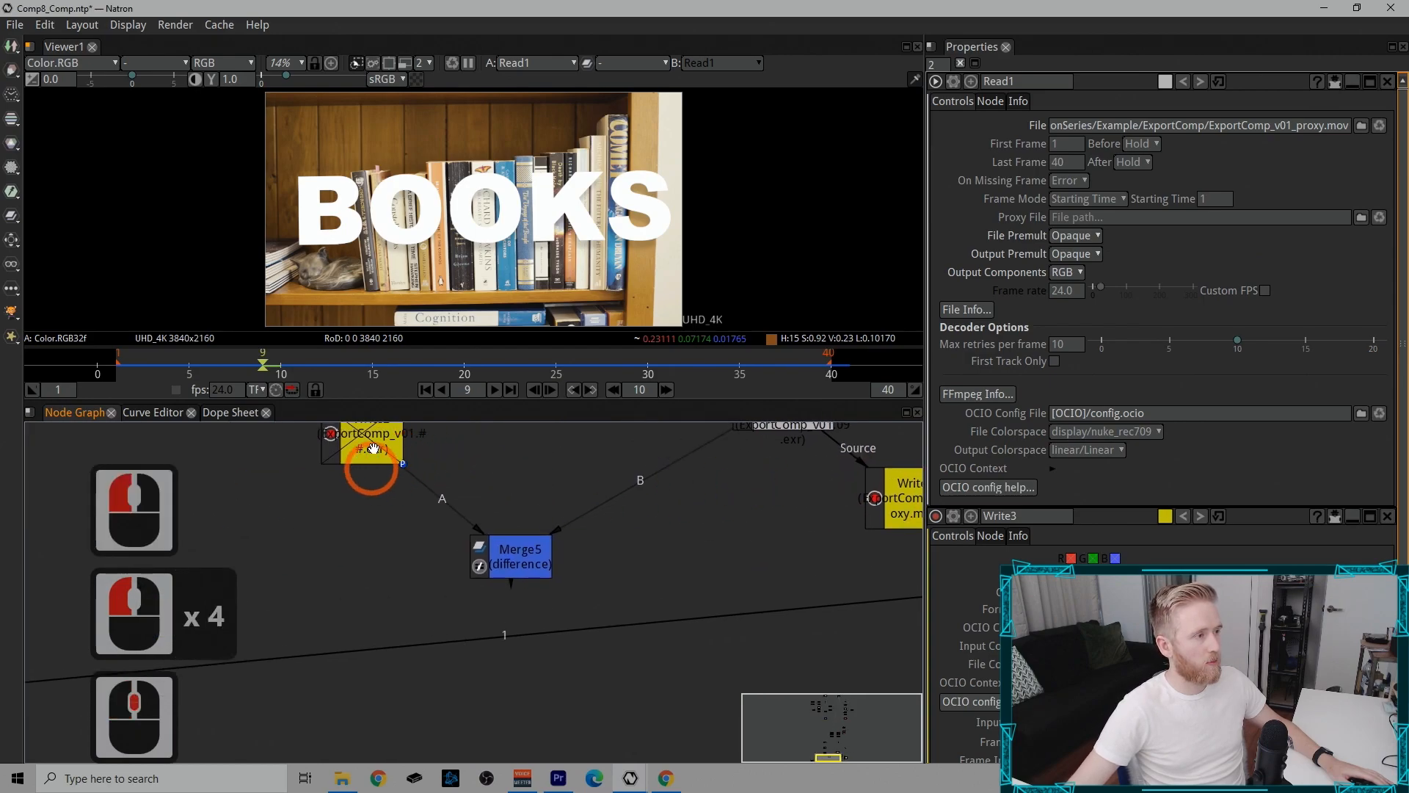
pyautogui.doubleClick(371, 456)
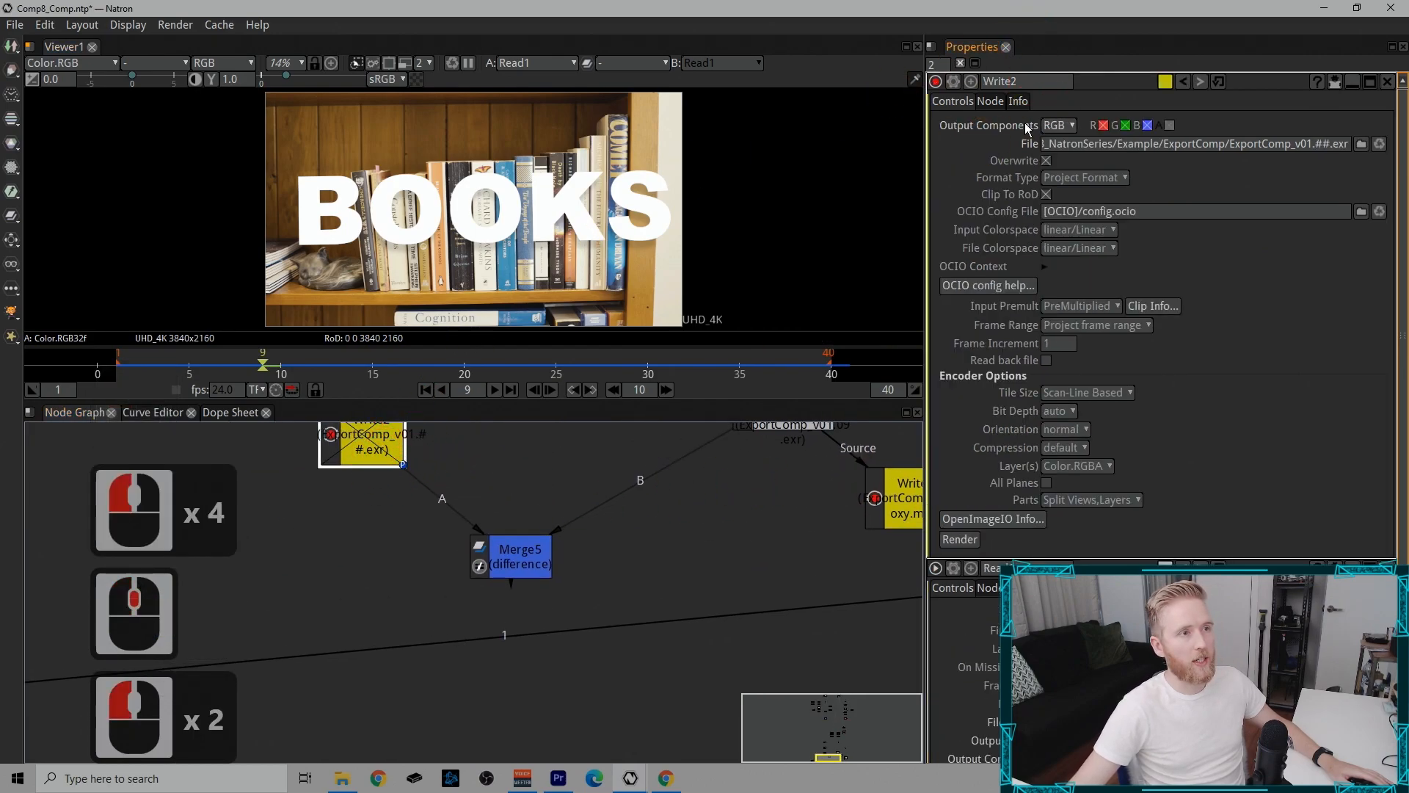
pyautogui.click(1057, 126)
pyautogui.click(997, 155)
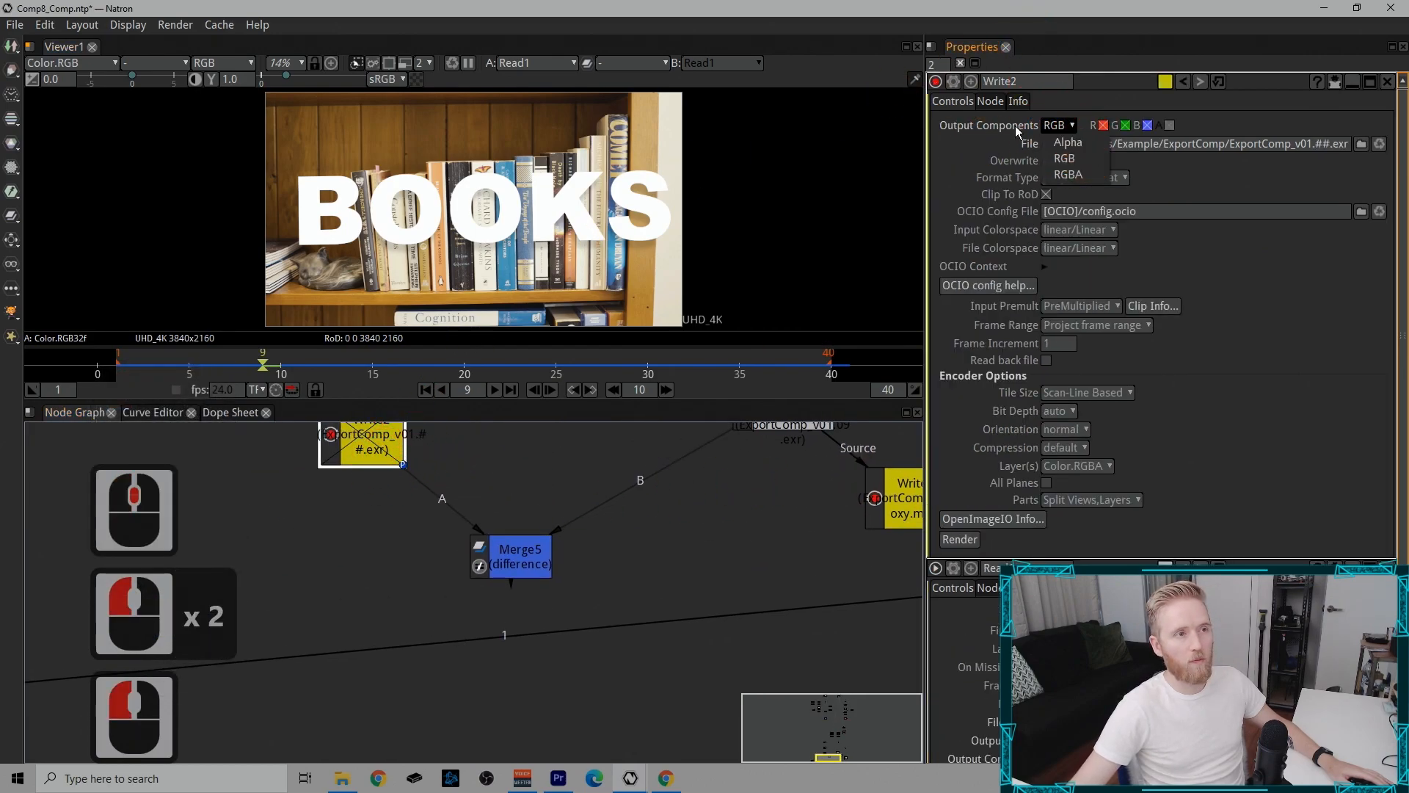
pyautogui.click(639, 676)
# Step: Switch to Premiere Pro and inspect the Red channel options in the EXR sequence's source settings without changing them
pyautogui.click(557, 778)
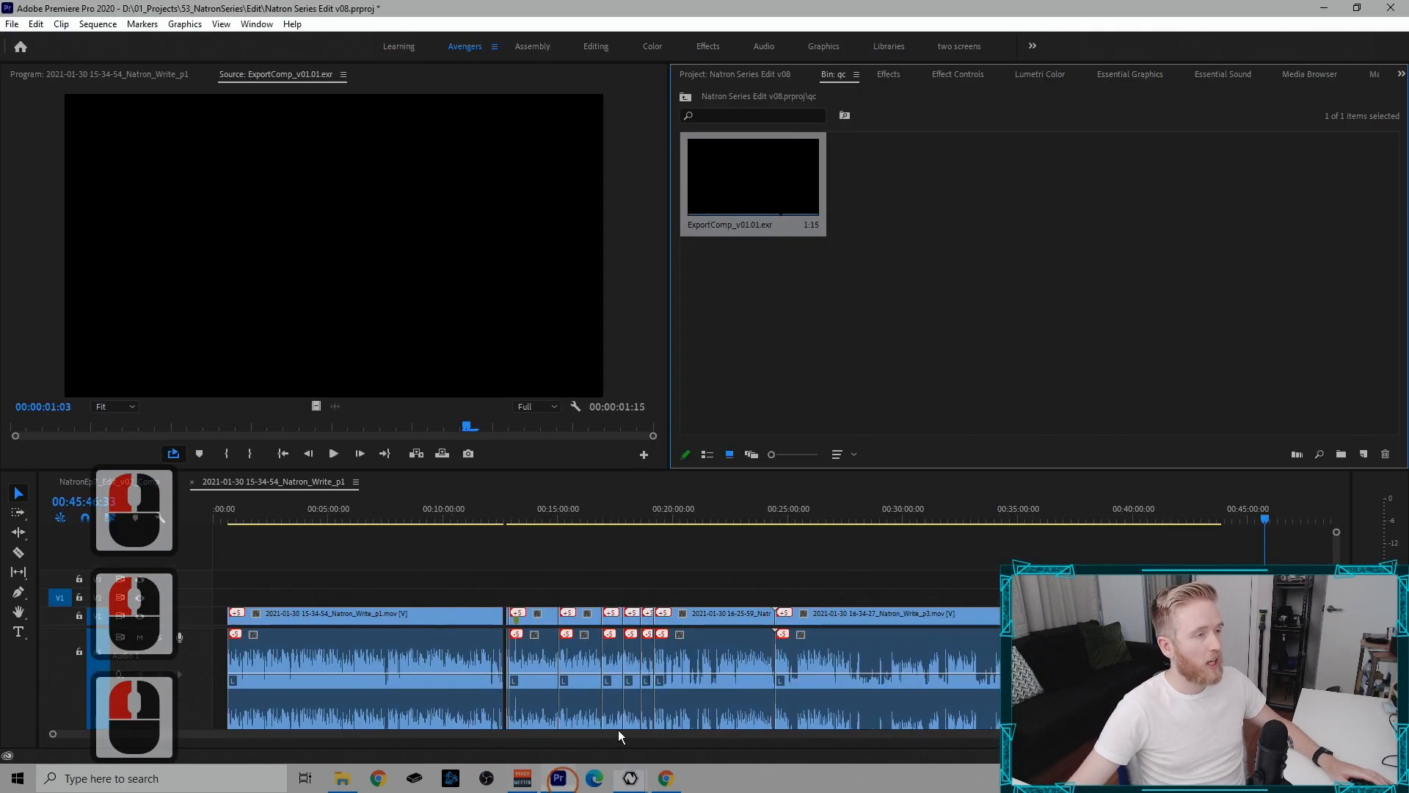
pyautogui.rightClick(746, 190)
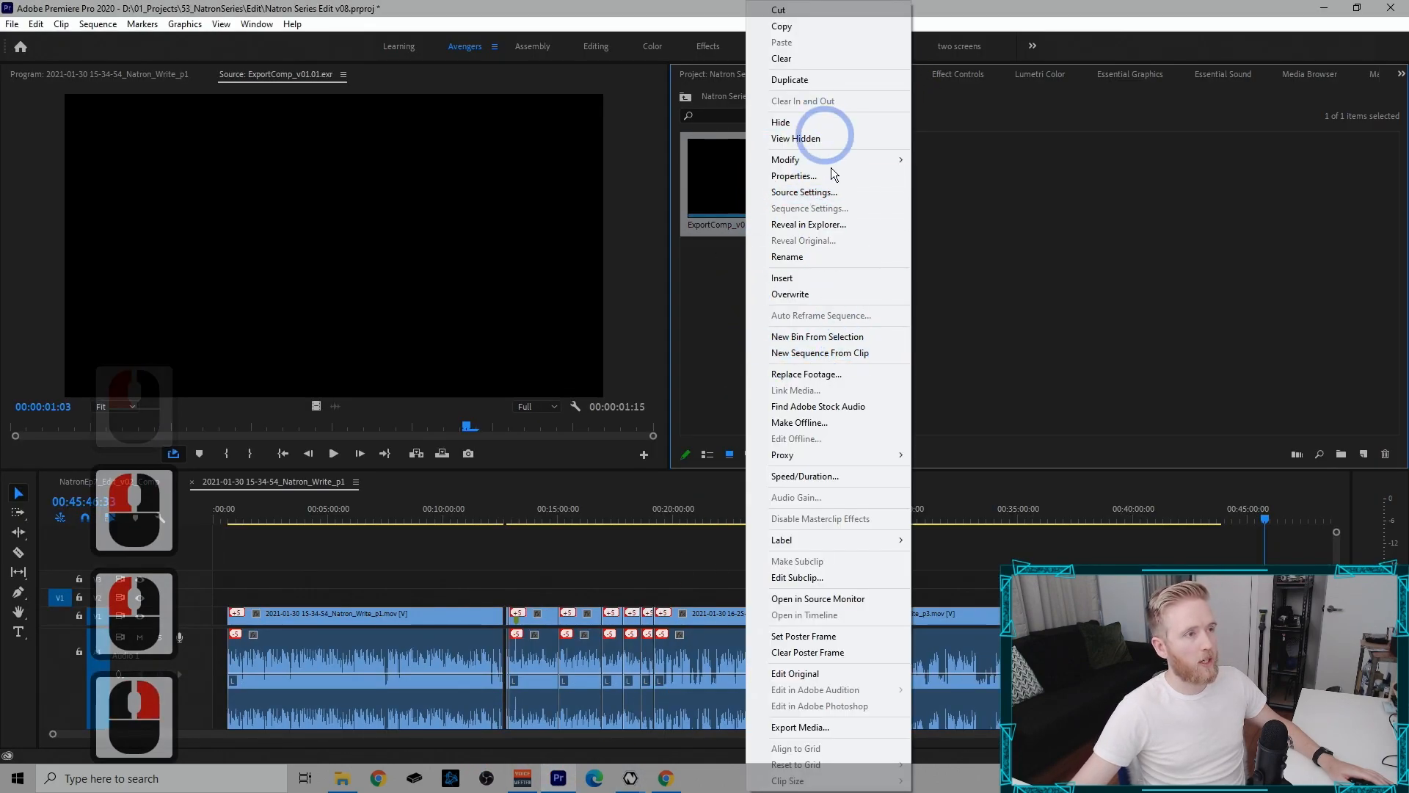
pyautogui.click(858, 191)
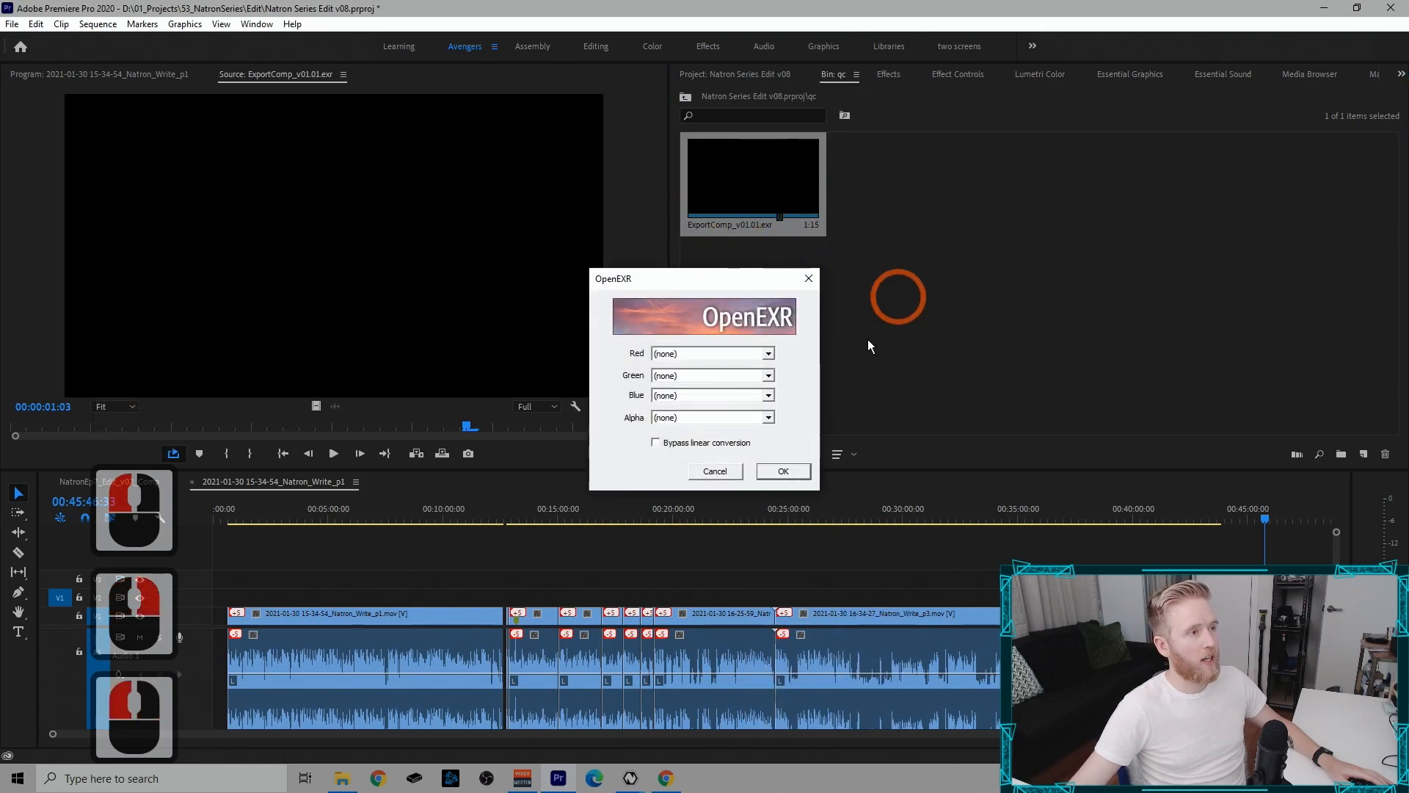
pyautogui.moveTo(766, 354); pyautogui.dragTo(674, 377)
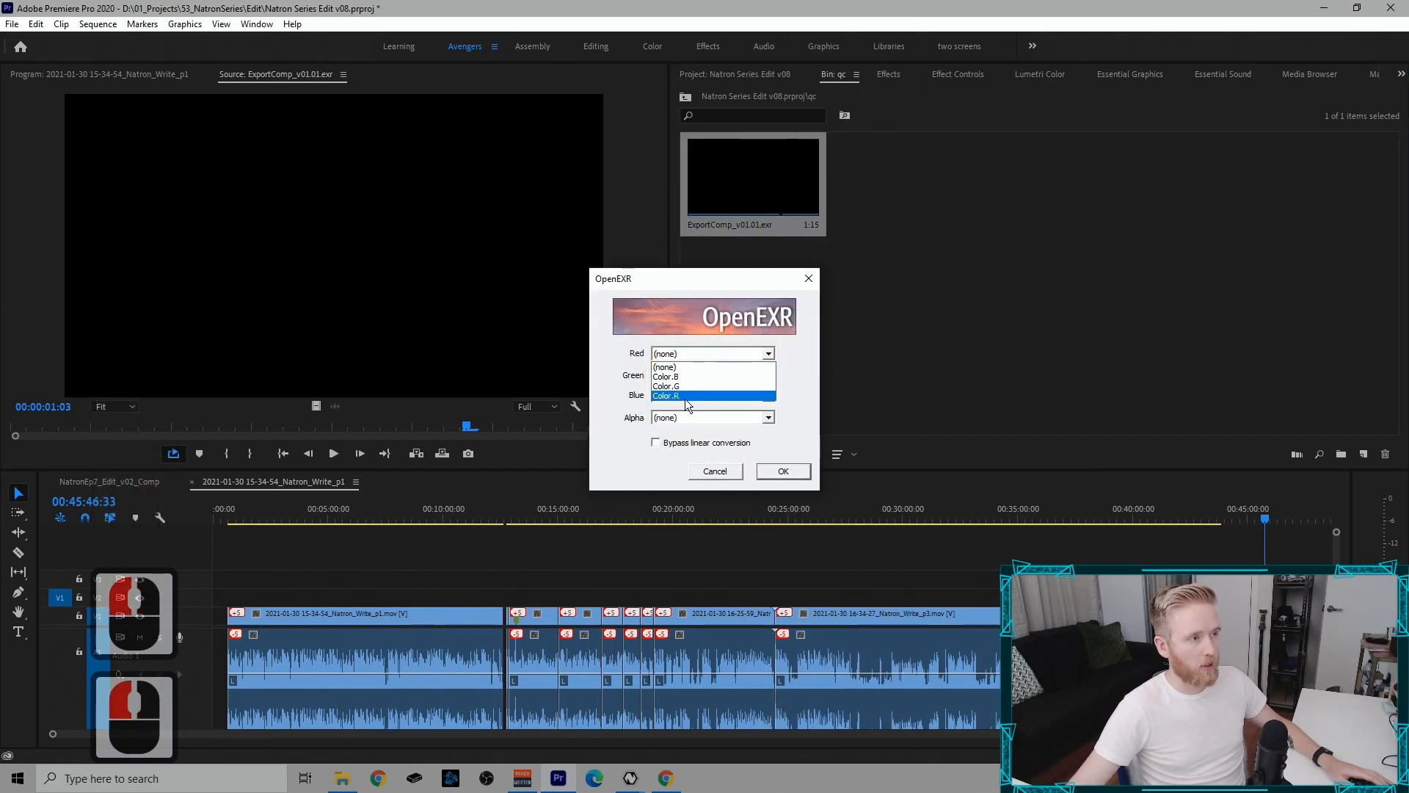
pyautogui.click(790, 334)
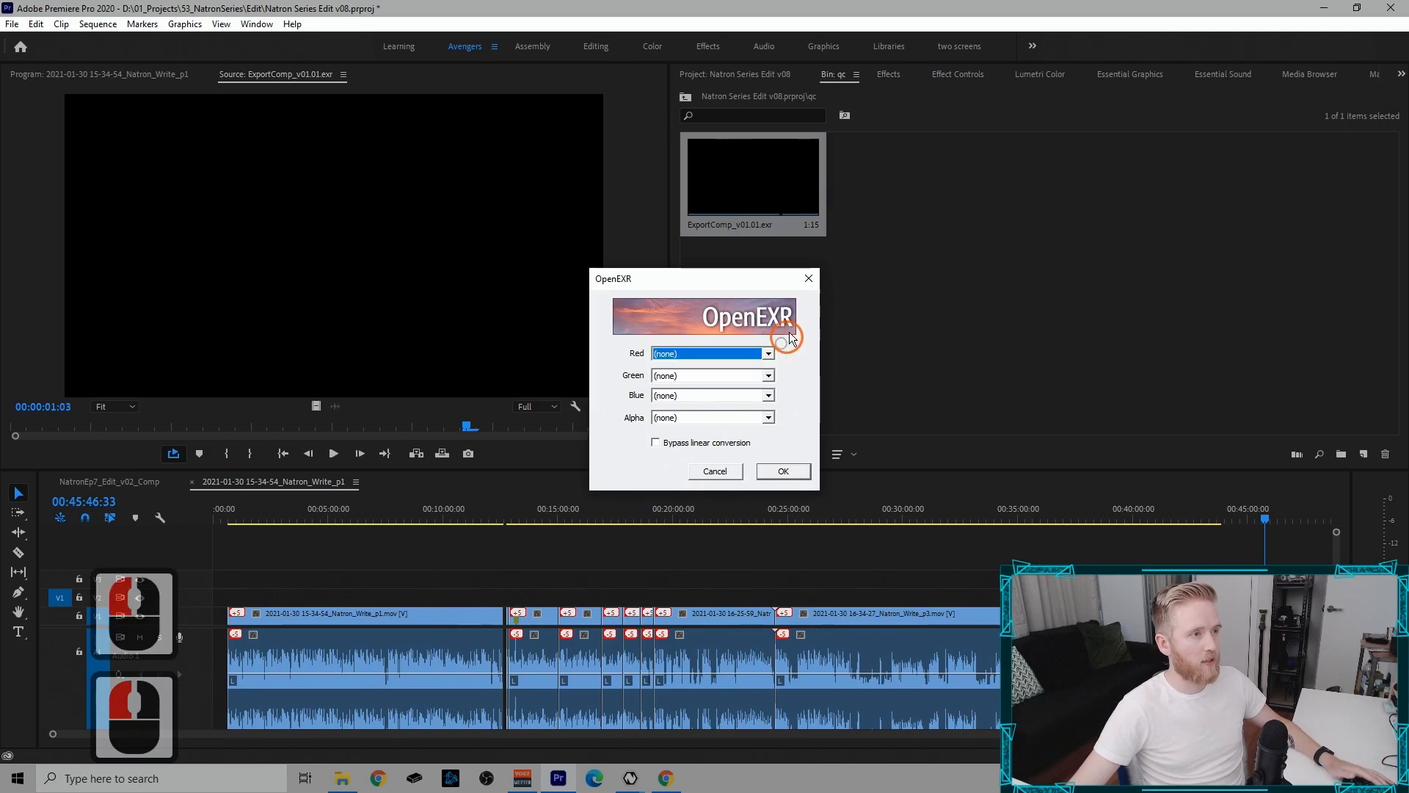
pyautogui.click(721, 470)
# Step: In the EXR sequence's source settings, assign Red to Color.R, Green to Color.G and Blue to Color.B
pyautogui.rightClick(782, 193)
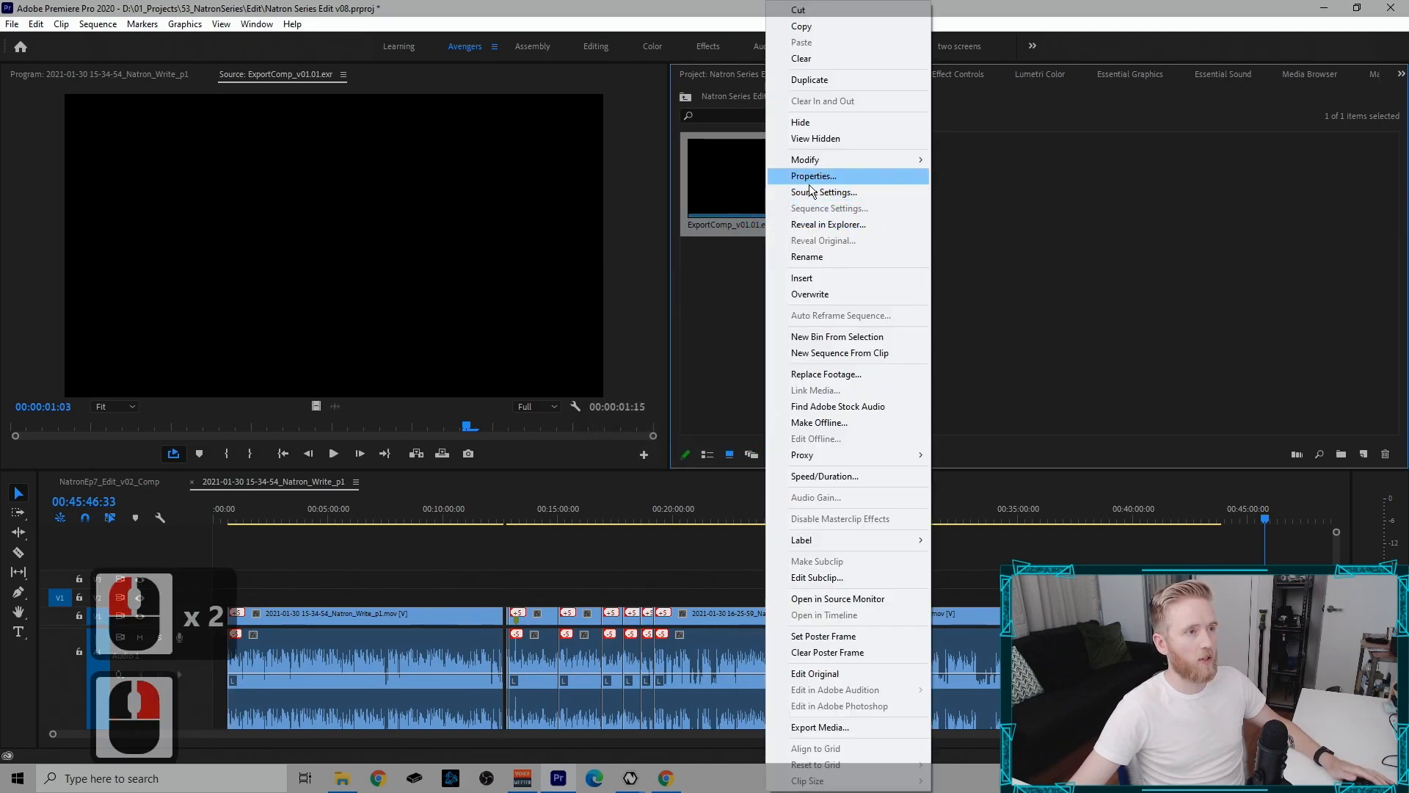
pyautogui.click(880, 195)
pyautogui.moveTo(707, 217); pyautogui.dragTo(668, 246)
pyautogui.click(759, 328)
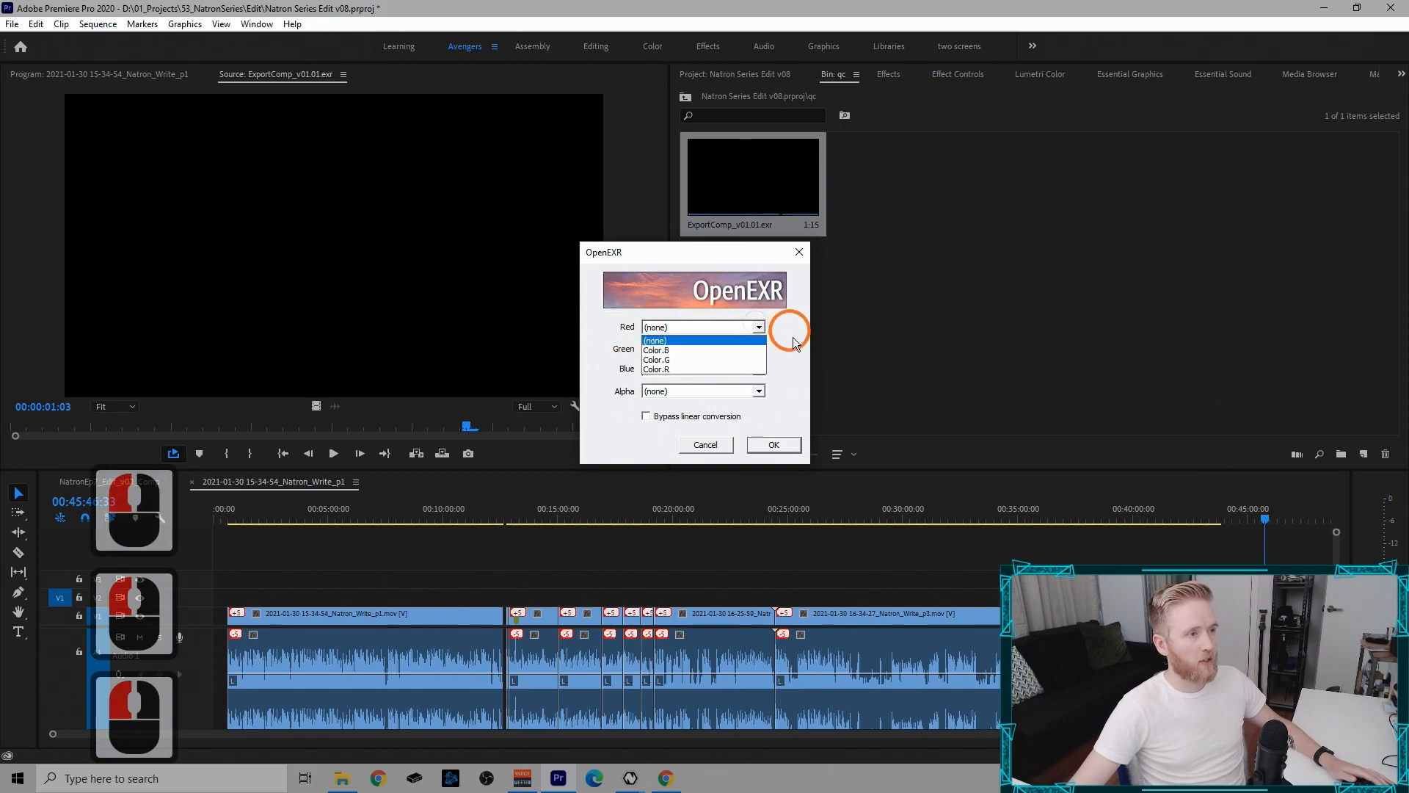
pyautogui.click(696, 369)
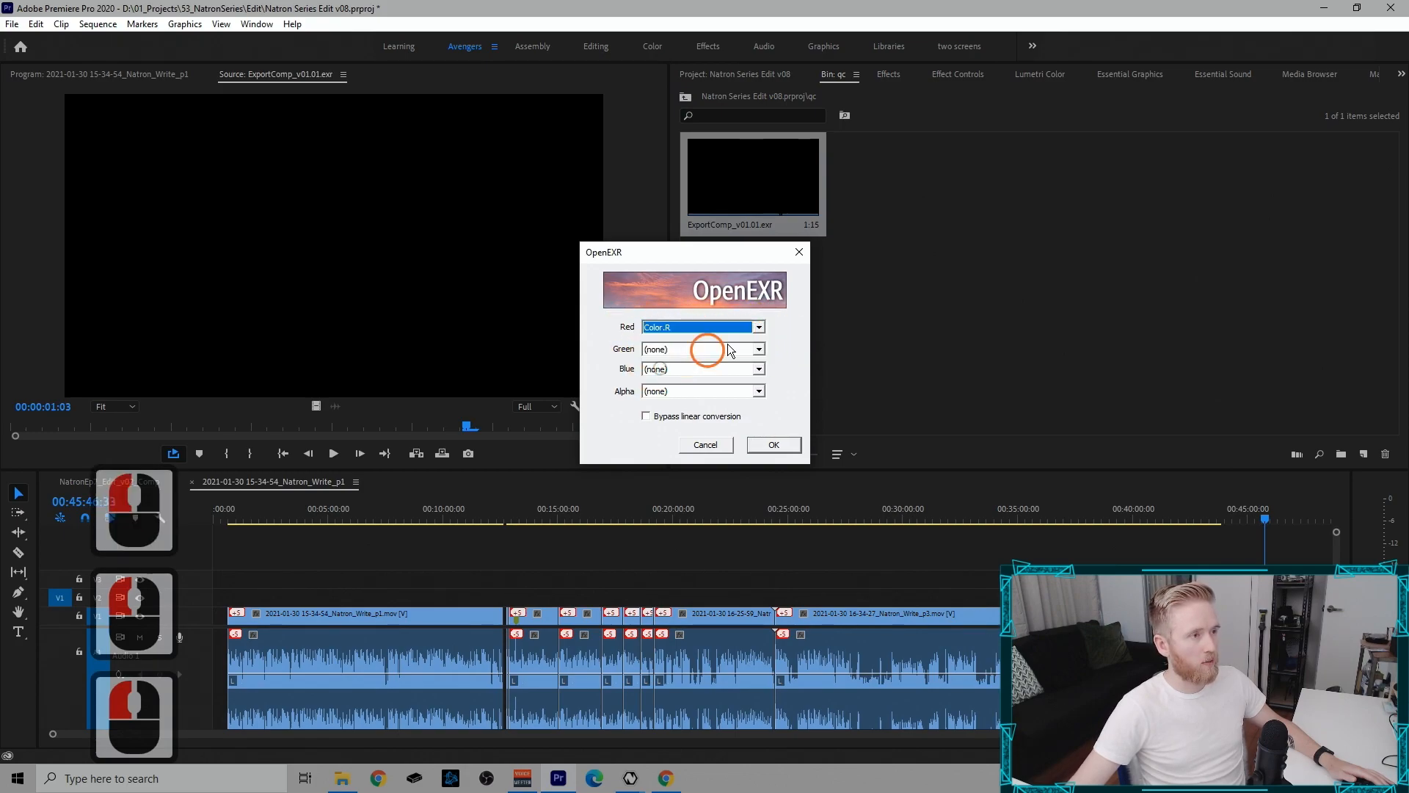
pyautogui.click(758, 349)
pyautogui.click(715, 378)
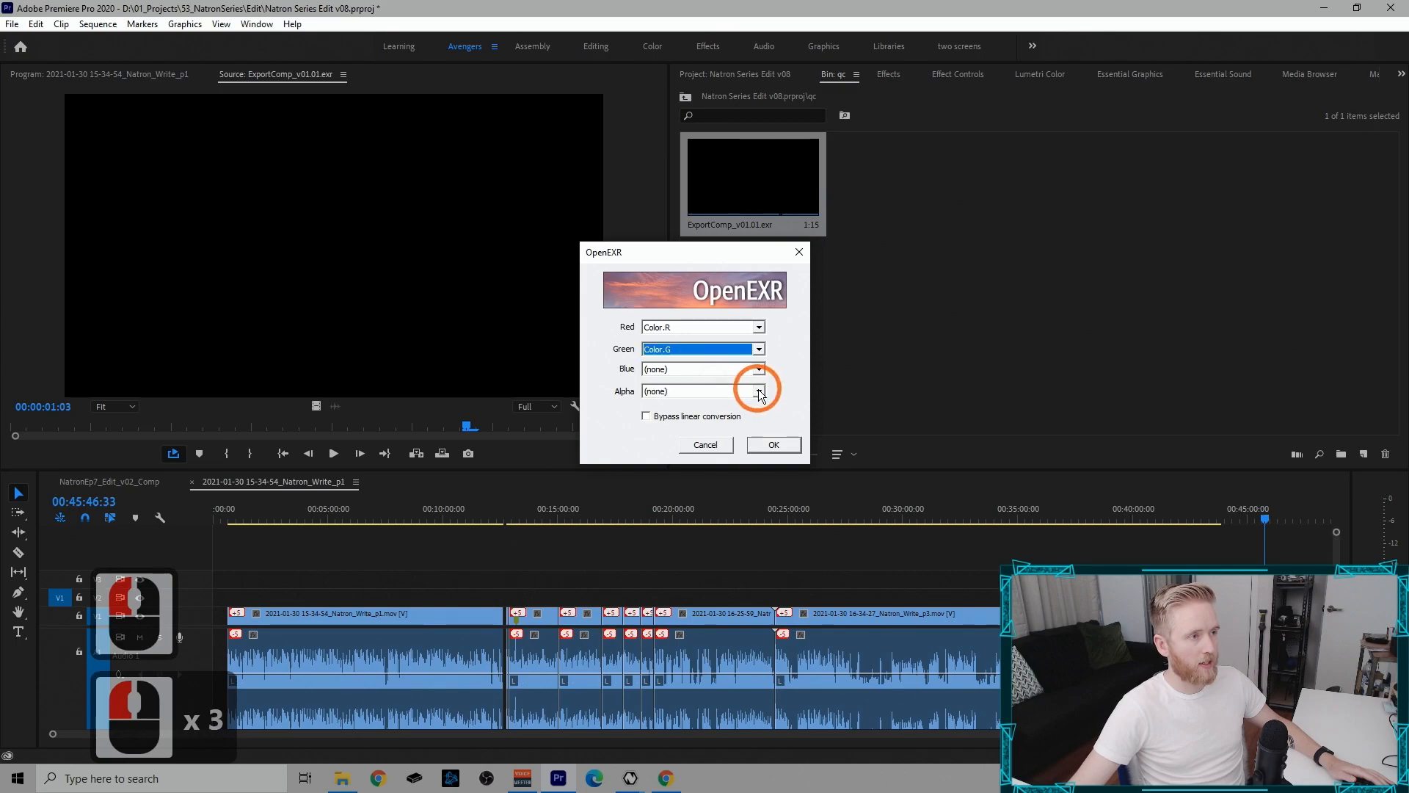
pyautogui.click(758, 369)
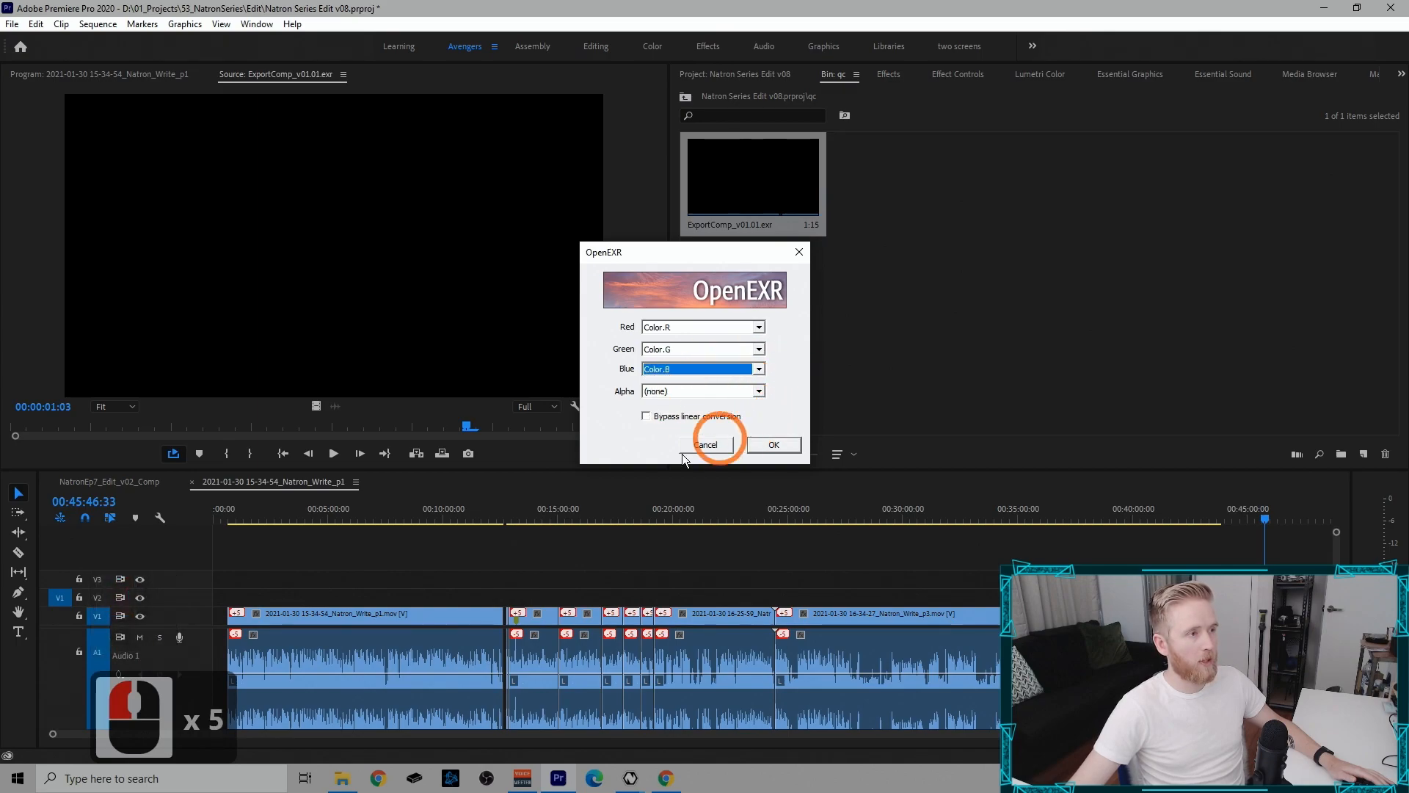
pyautogui.click(777, 444)
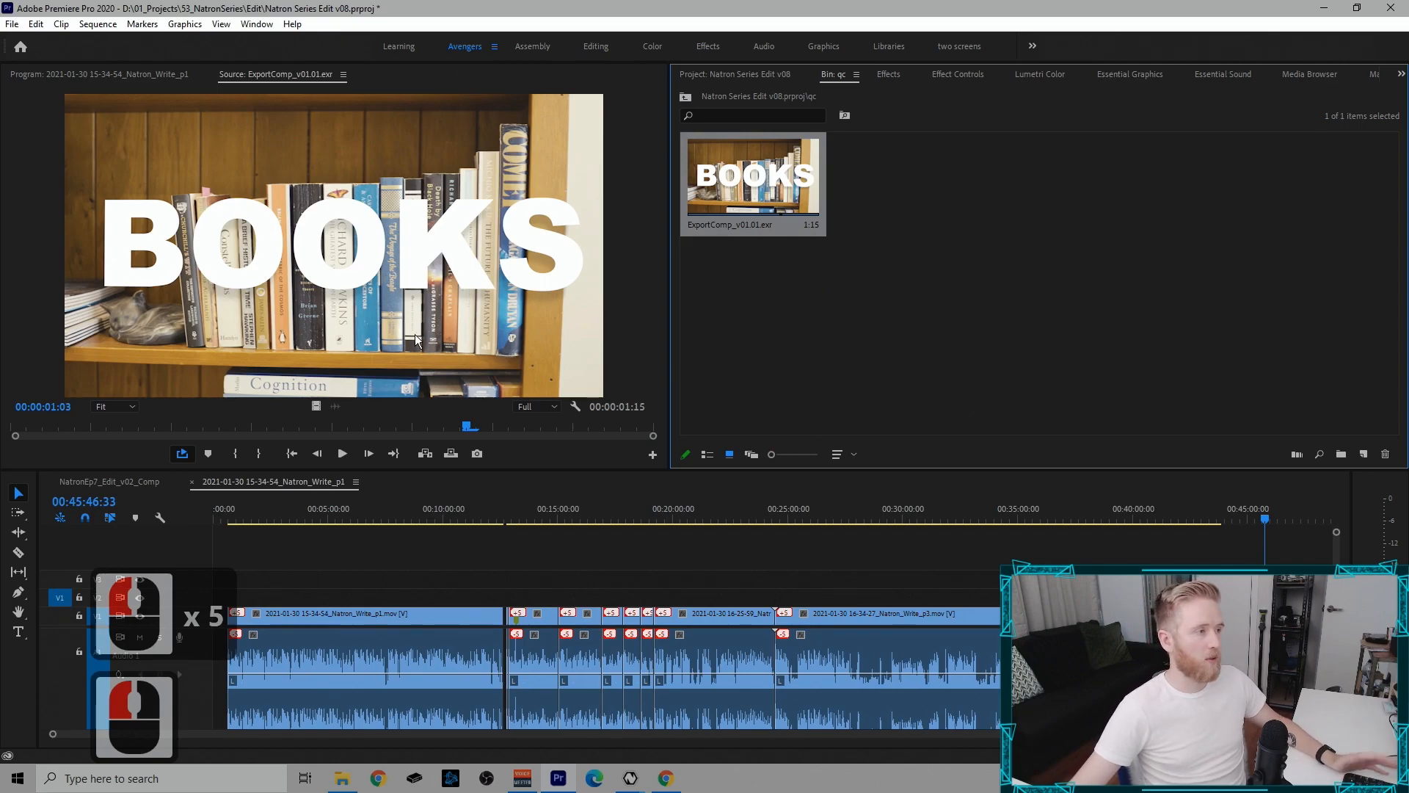
# Step: Maximize the Source monitor, then play the EXR sequence briefly and stop it to check the picture
pyautogui.press('`')
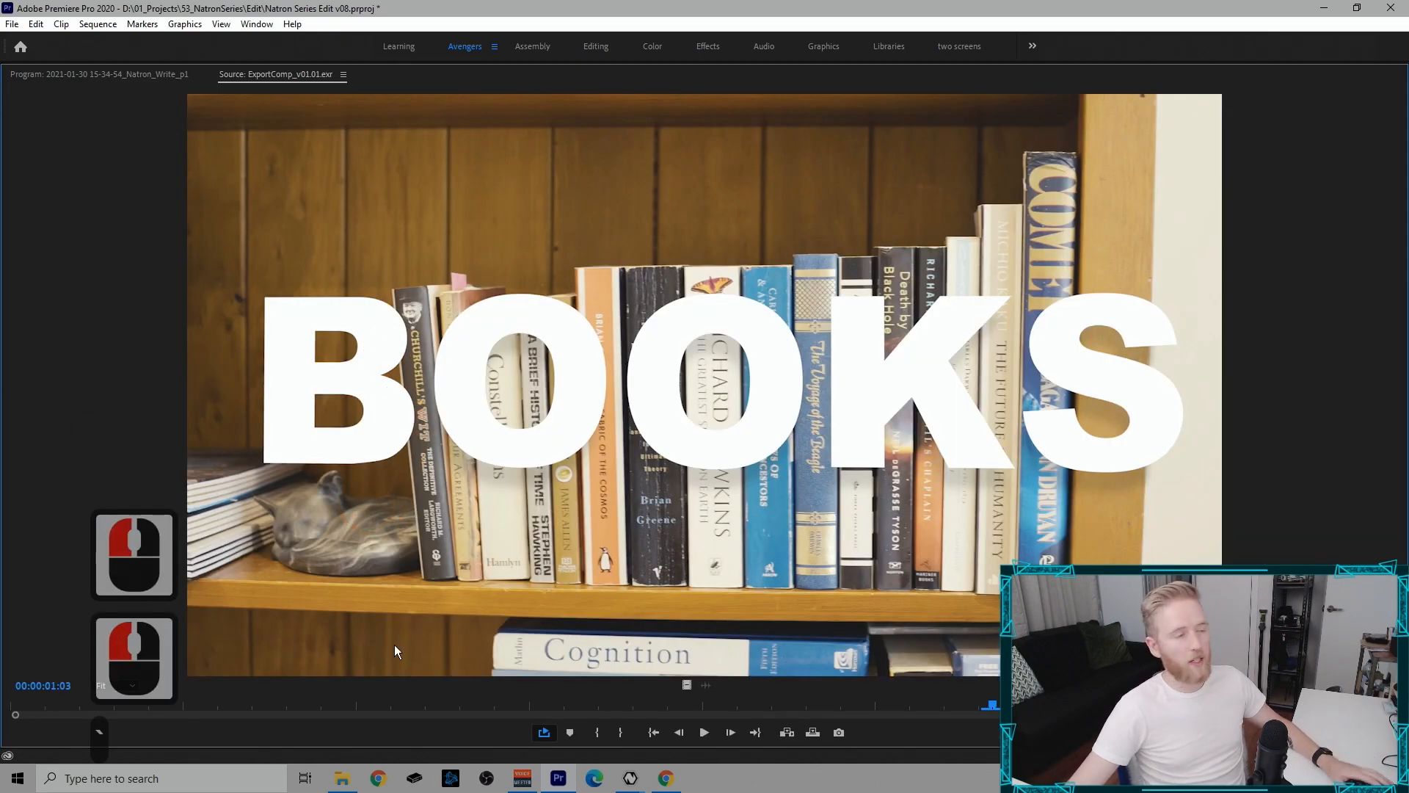
pyautogui.click(716, 732)
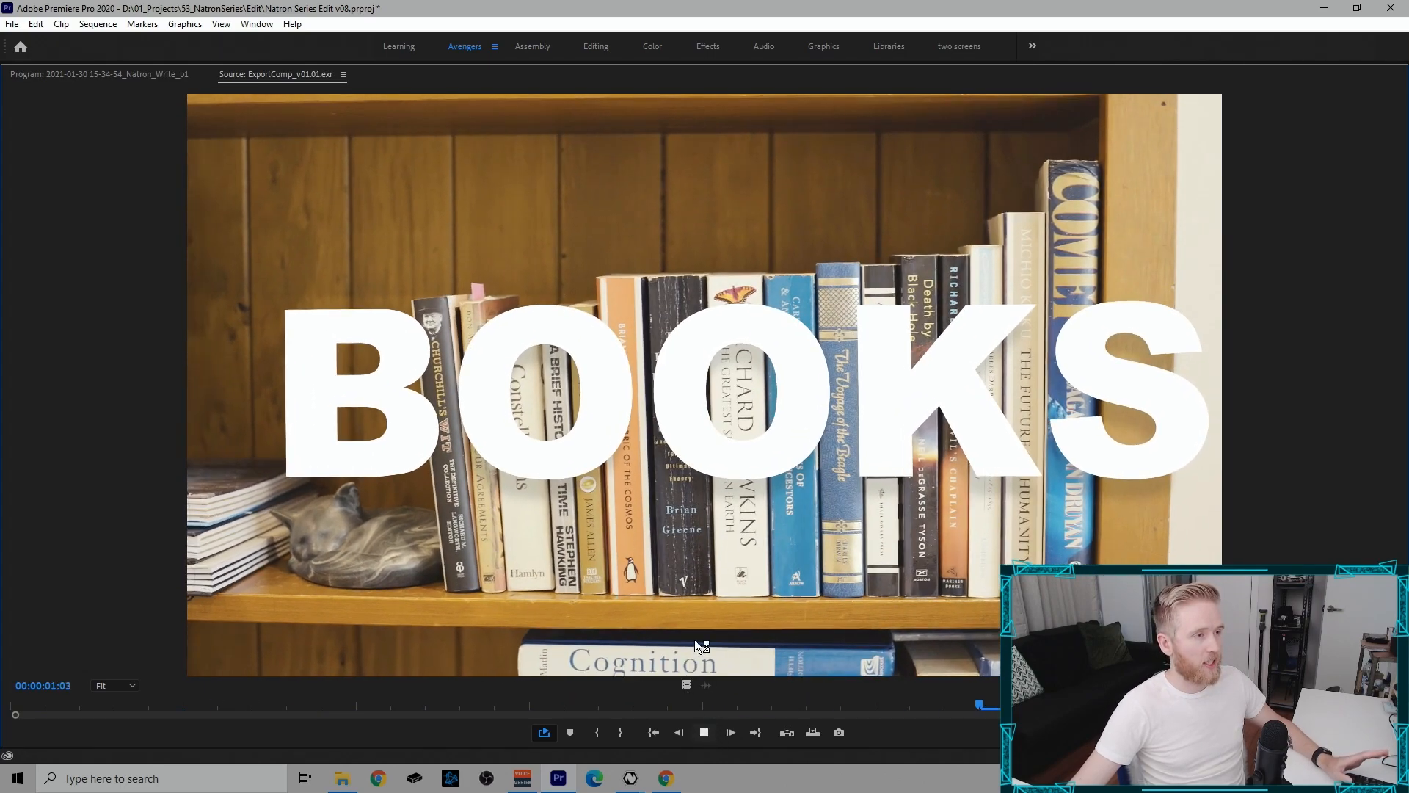
pyautogui.click(704, 732)
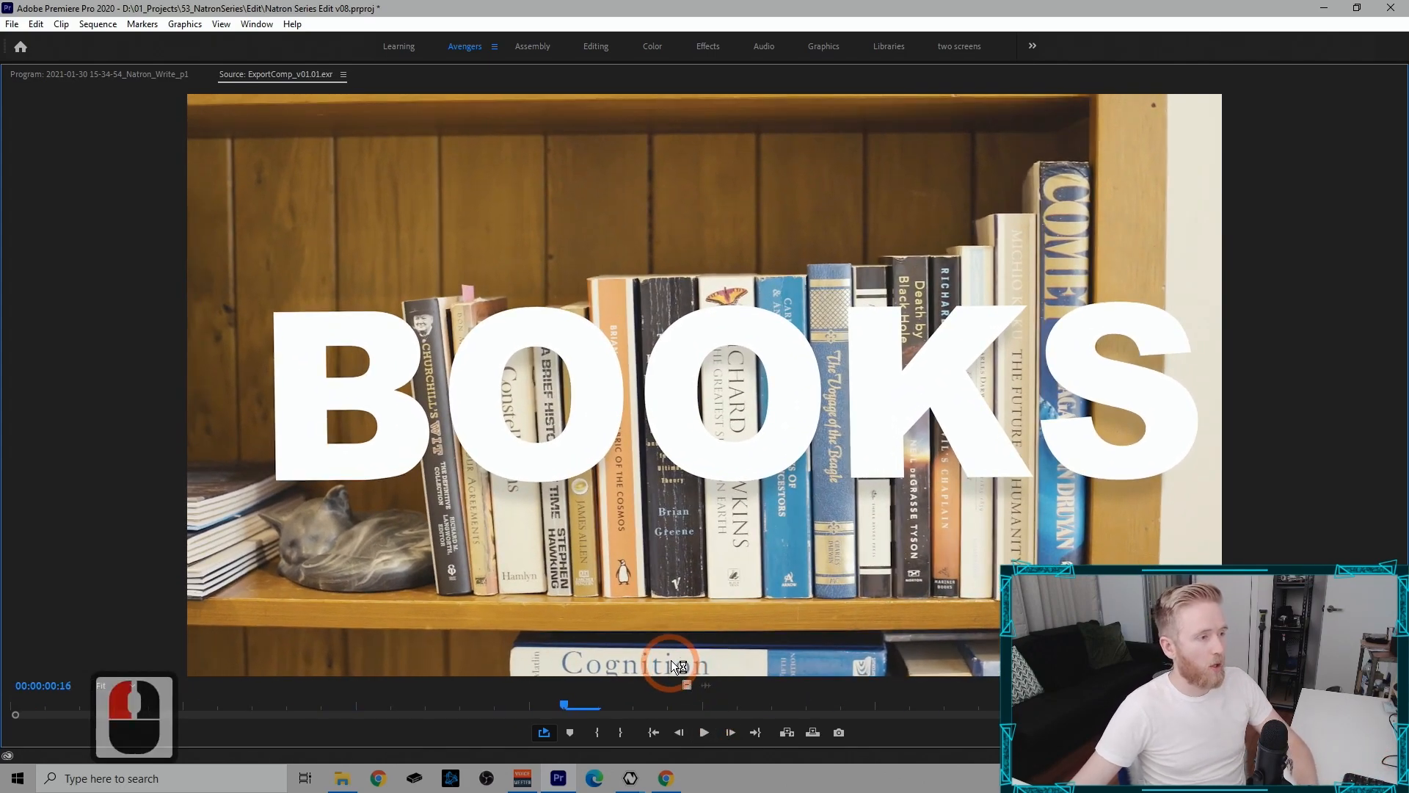
# Step: Step backward and forward through the EXR sequence frame by frame to check the picture across its range
pyautogui.press('Left')
pyautogui.press('Left')
pyautogui.press('Left')
pyautogui.press('Left')
pyautogui.press('Left')
pyautogui.press('Left')
pyautogui.press('Left')
pyautogui.press('Left')
pyautogui.press('Left')
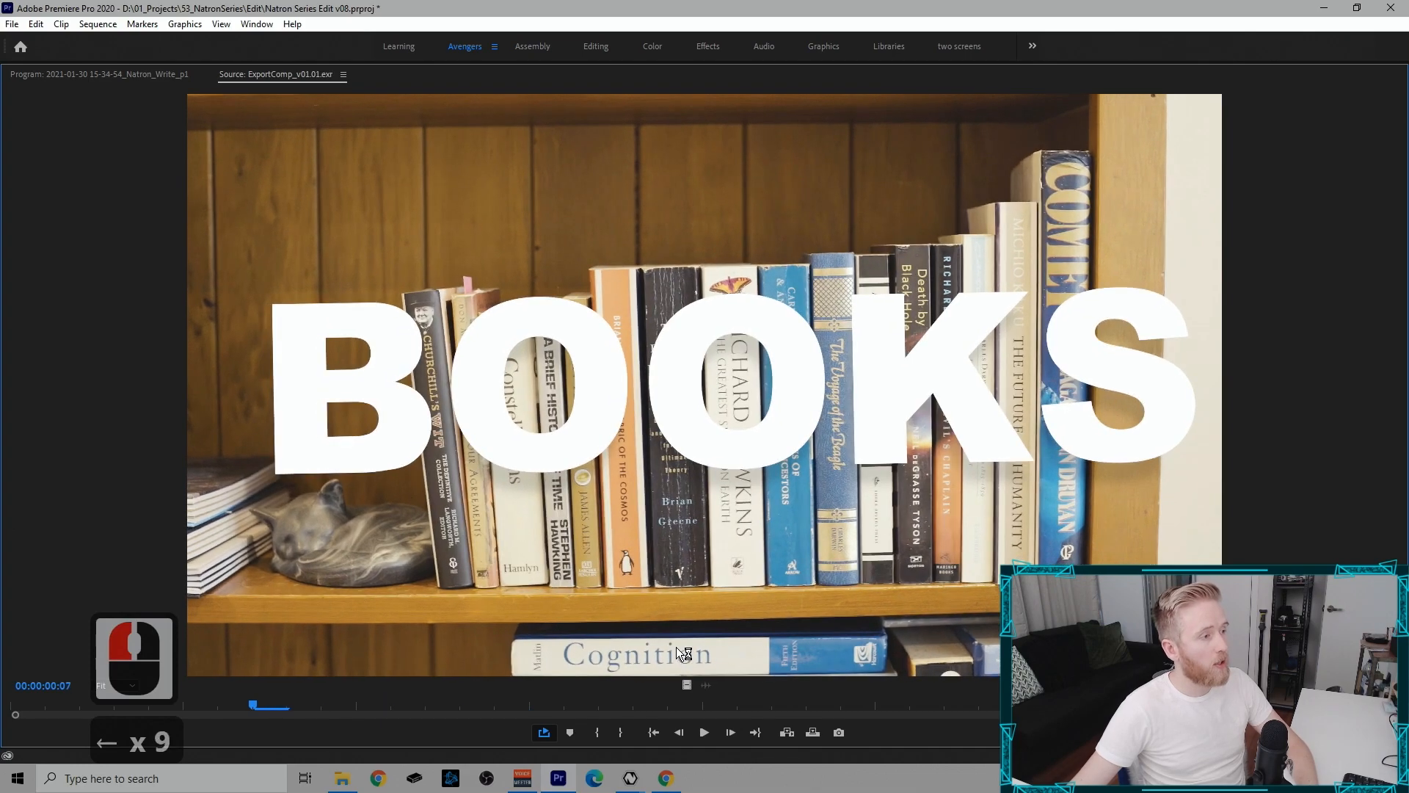
pyautogui.press('Left')
pyautogui.press('Left')
pyautogui.press('Left')
pyautogui.press('Left')
pyautogui.press('Left')
pyautogui.press('Right')
pyautogui.press('Right')
pyautogui.press('Right')
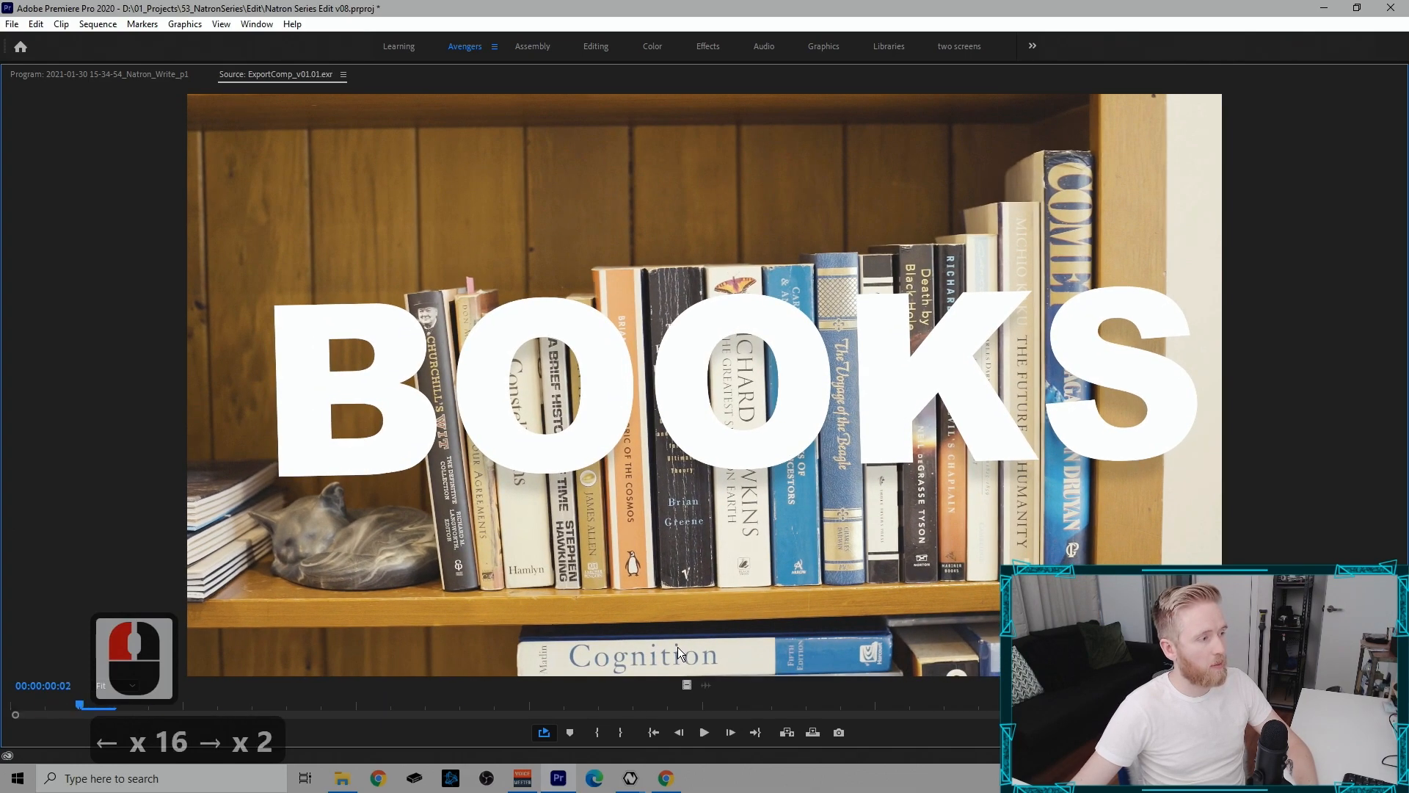
pyautogui.press('Left')
pyautogui.press('Left')
pyautogui.press('Right')
pyautogui.press('Right')
pyautogui.press('Right')
pyautogui.press('Right')
pyautogui.press('Right')
pyautogui.press('Right')
pyautogui.press('Right')
pyautogui.press('Right')
pyautogui.press('Right')
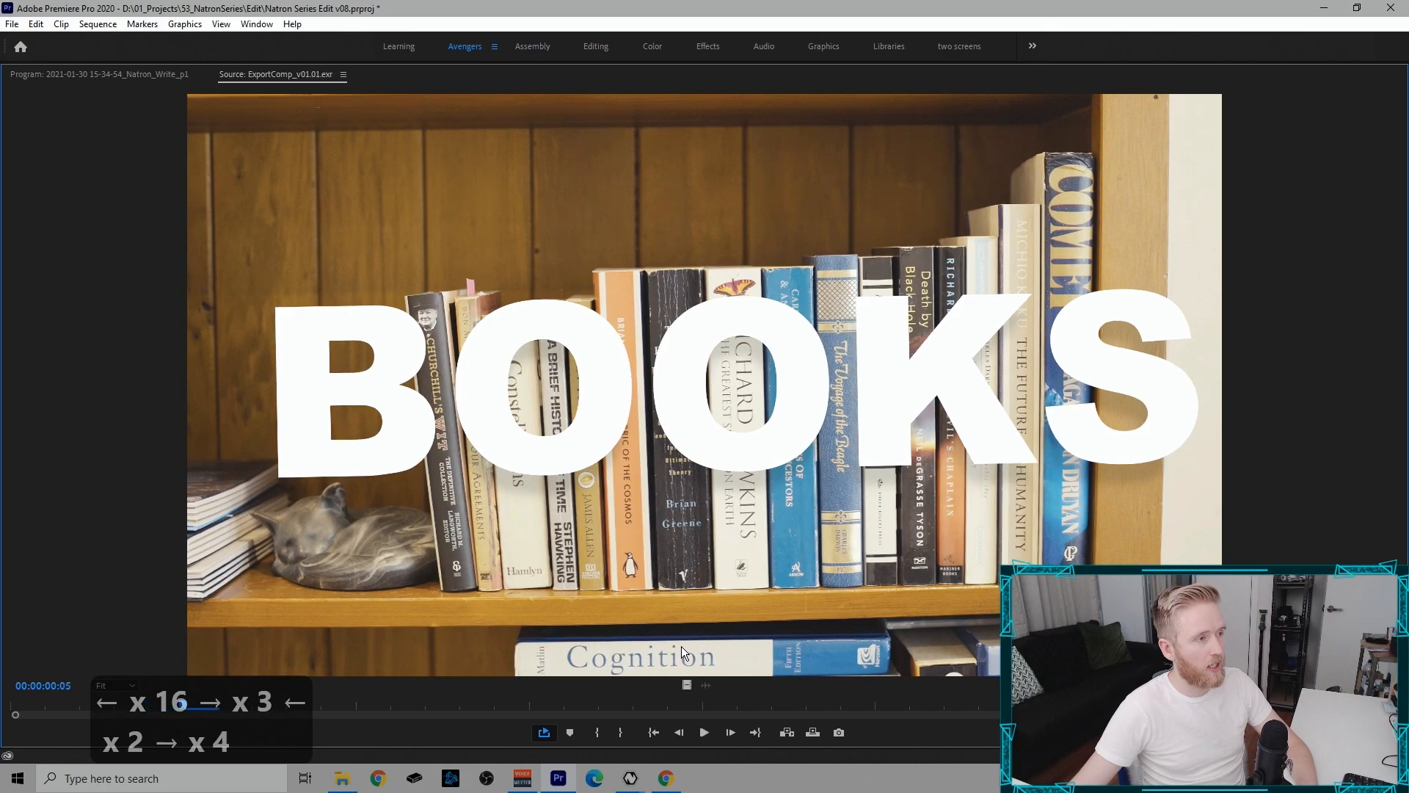
pyautogui.press('Left')
pyautogui.press('Left')
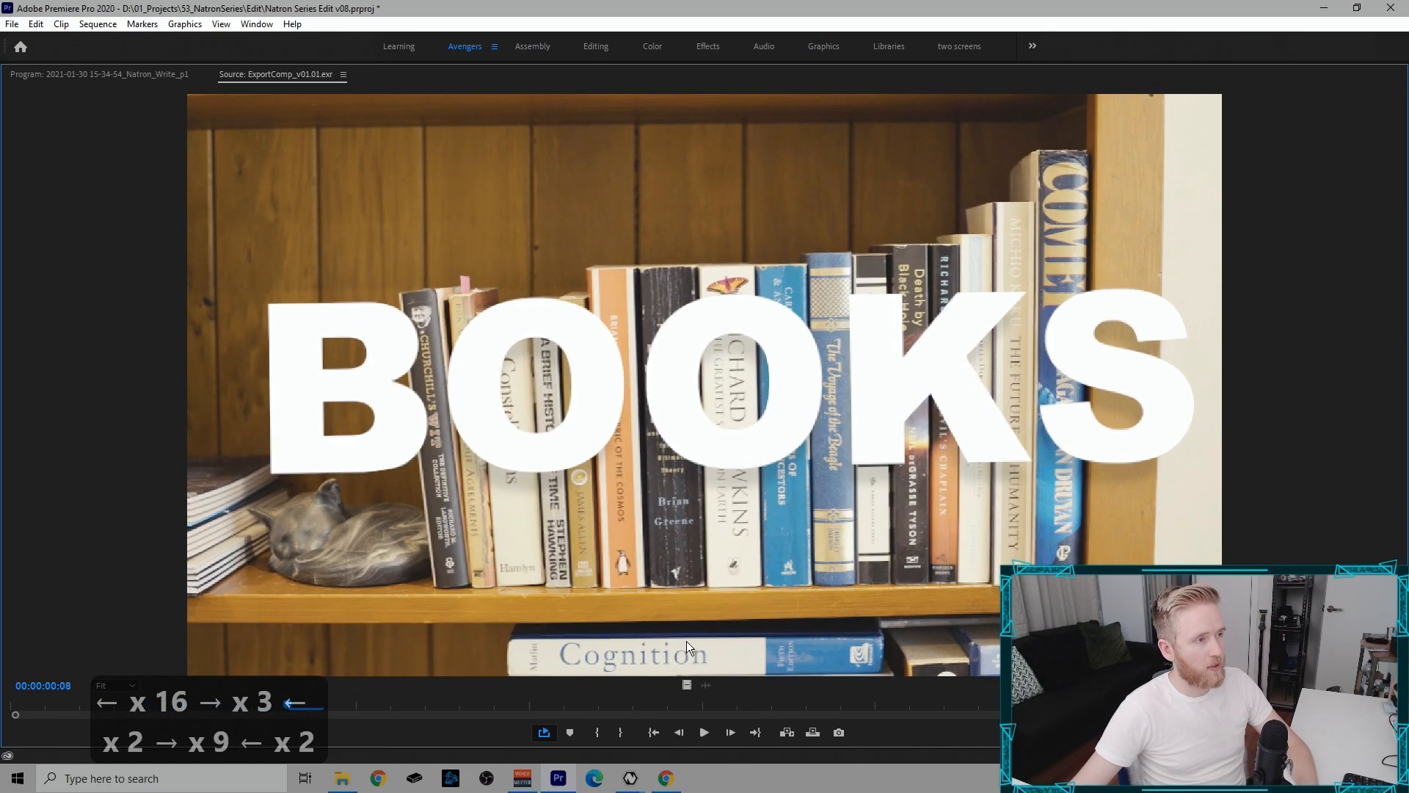
pyautogui.press('Right')
pyautogui.press('Right')
pyautogui.press('Right')
pyautogui.press('Right')
pyautogui.press('Right')
pyautogui.press('Right')
pyautogui.press('Right')
pyautogui.press('Right')
pyautogui.press('Right')
pyautogui.press('Right')
pyautogui.press('Right')
pyautogui.press('Right')
pyautogui.press('Right')
pyautogui.press('Right')
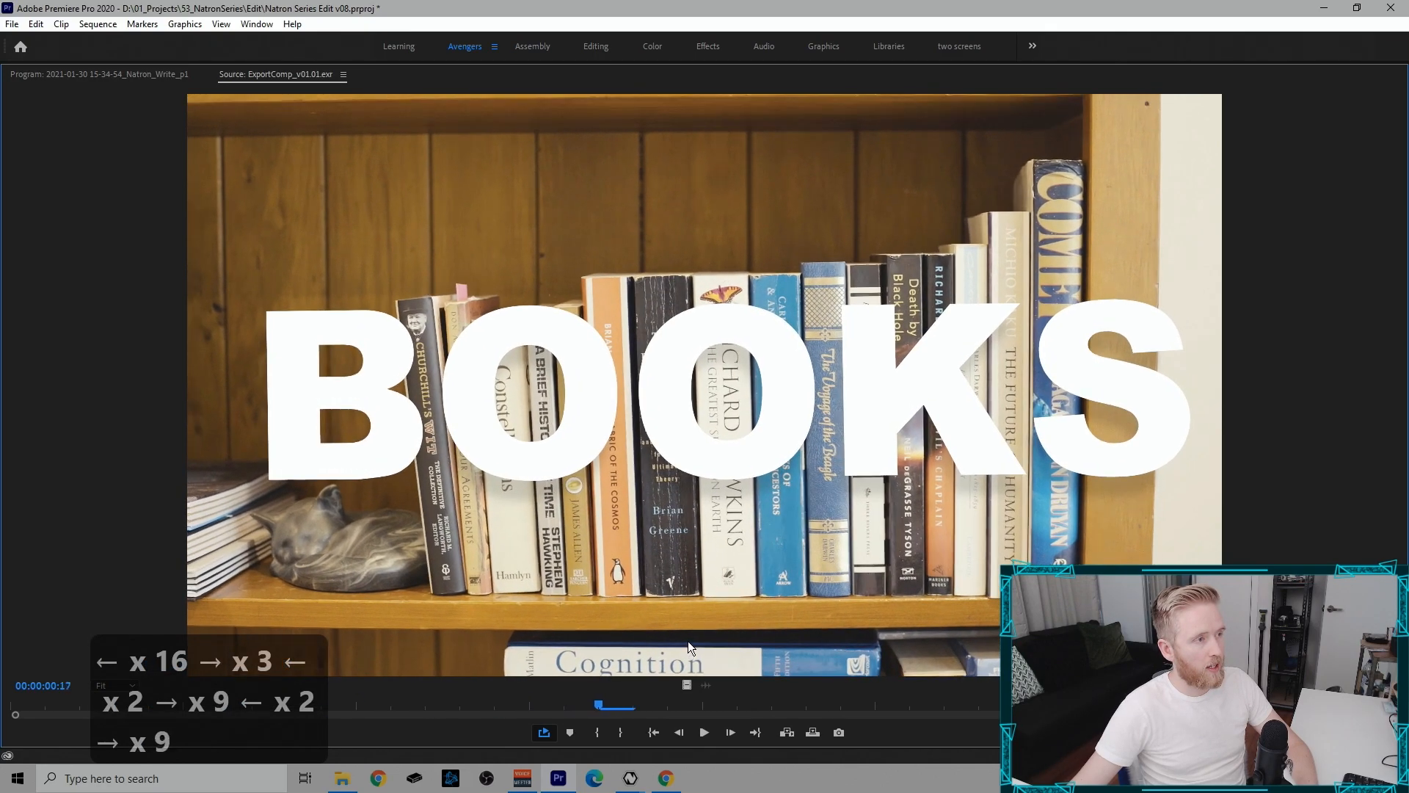
pyautogui.press('Right')
pyautogui.press('Right')
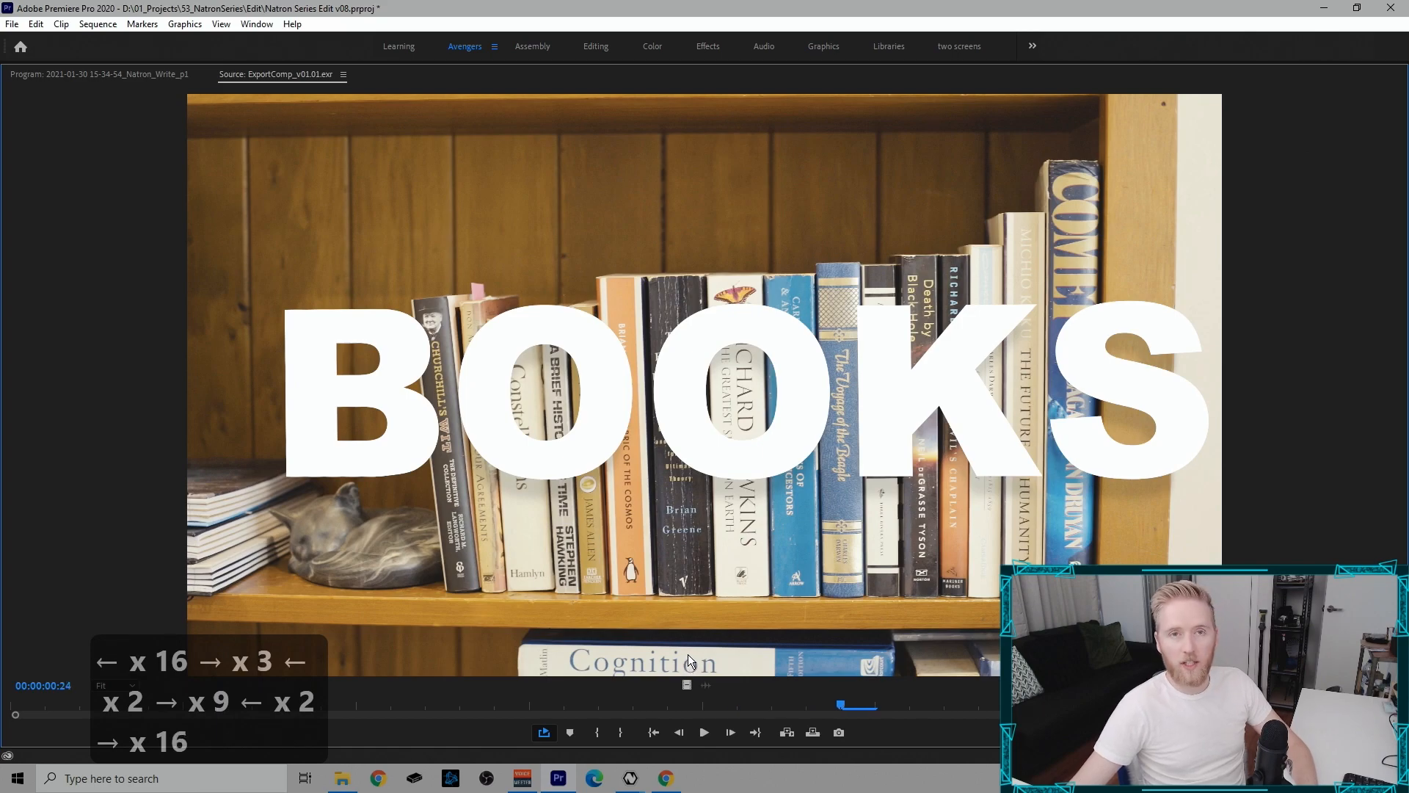
pyautogui.press('Right')
pyautogui.press('Right')
pyautogui.press('Right')
pyautogui.press('Right')
pyautogui.press('Right')
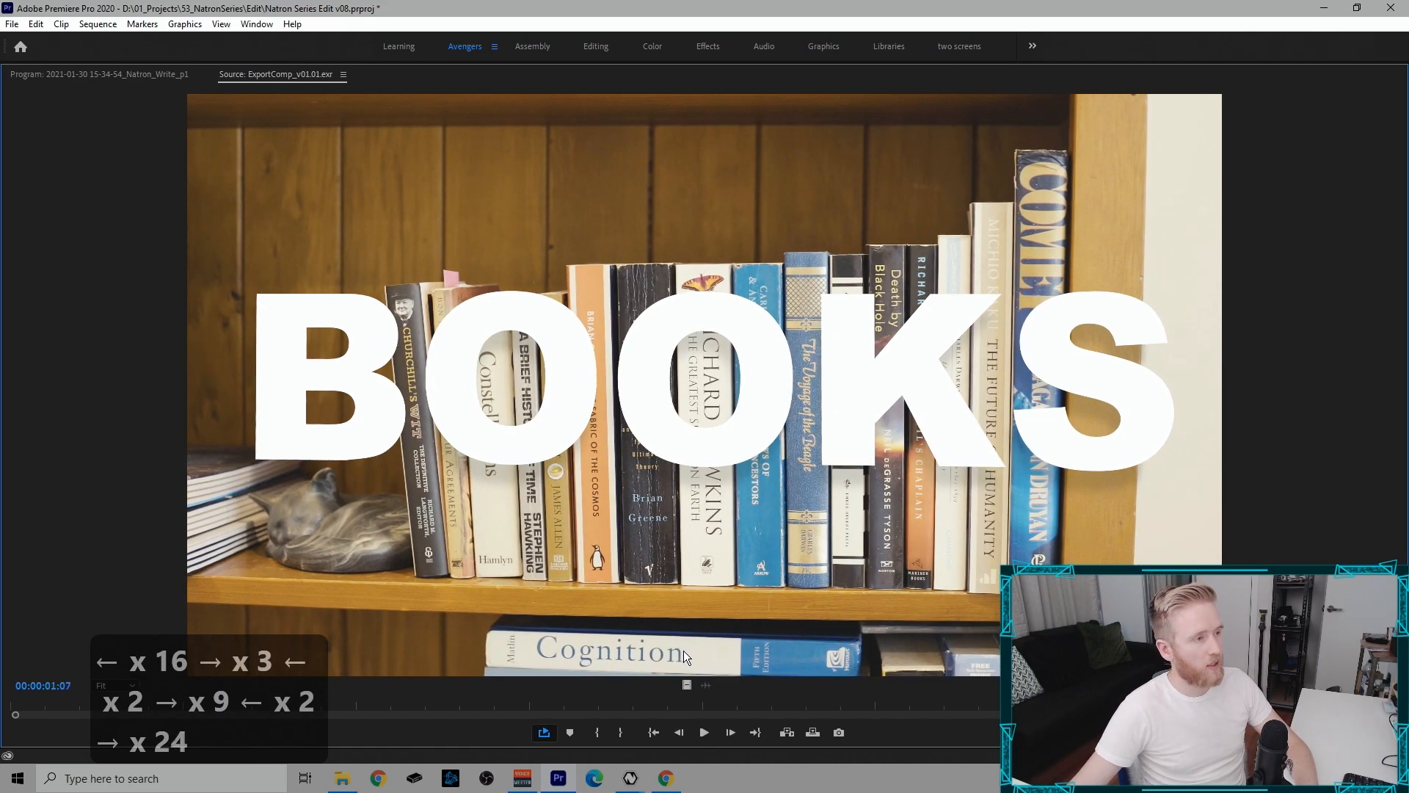
pyautogui.press('Left')
pyautogui.press('Left')
pyautogui.press('Left')
pyautogui.press('Left')
pyautogui.press('Left')
pyautogui.press('Left')
pyautogui.press('Left')
pyautogui.press('Left')
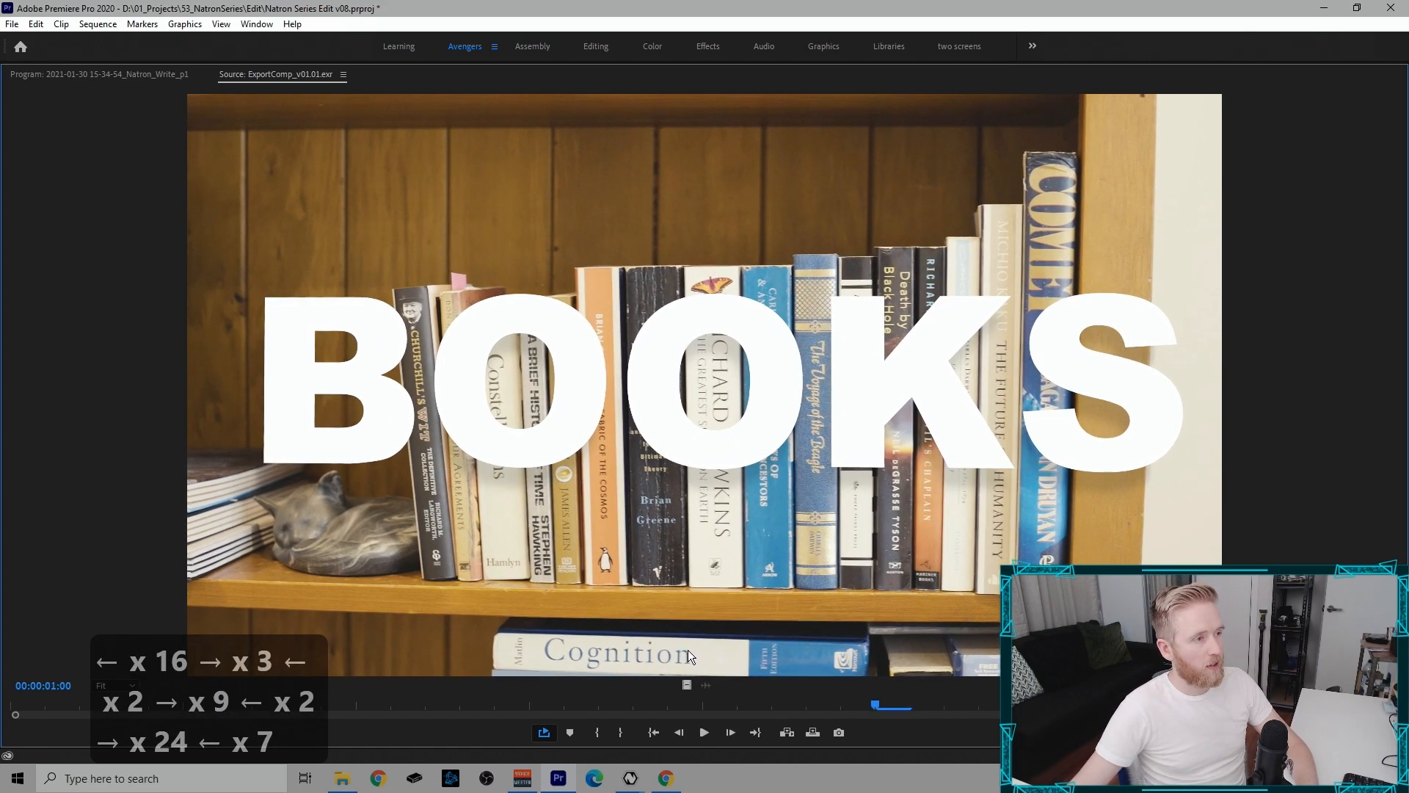
pyautogui.press('Right')
pyautogui.press('Right')
pyautogui.press('Right')
pyautogui.press('Left')
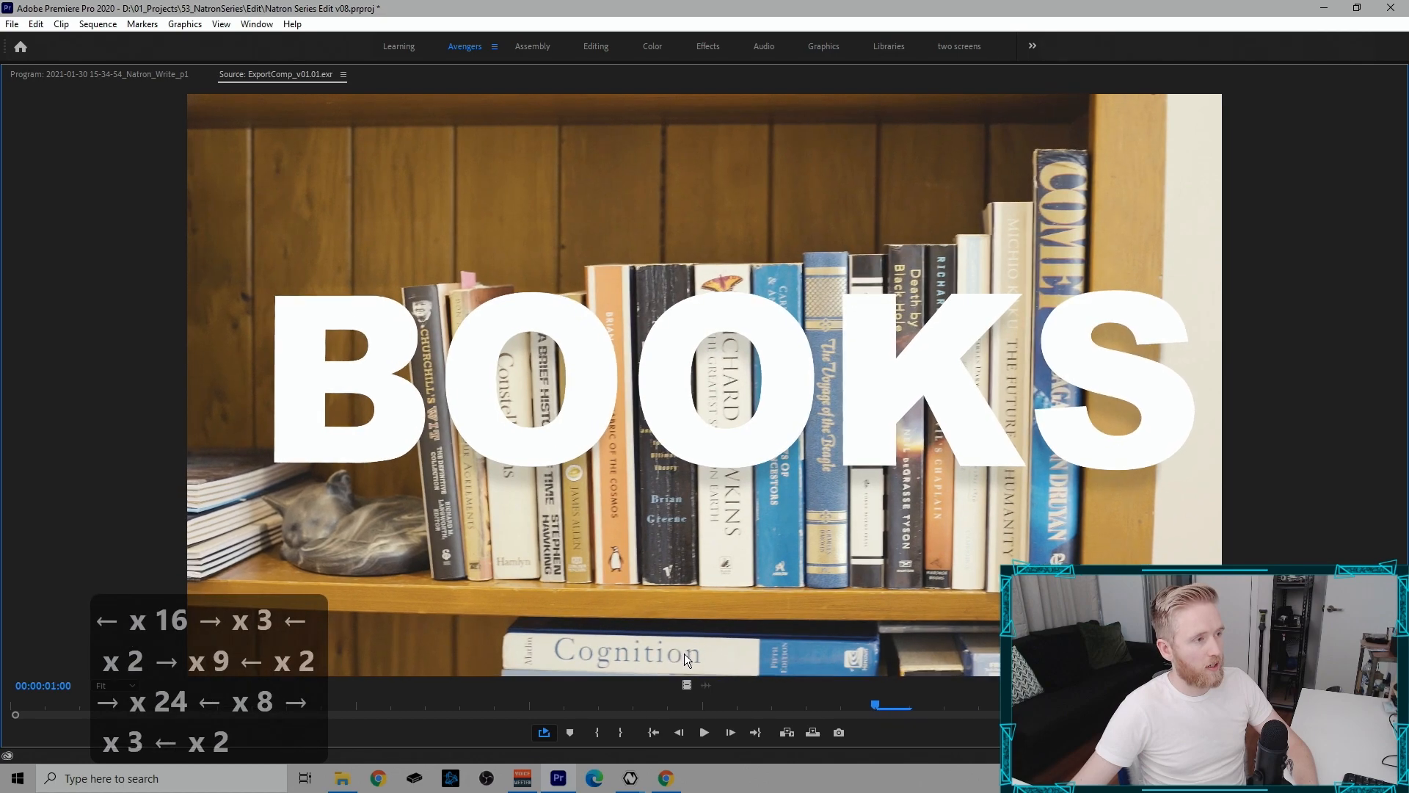
pyautogui.press('Left')
pyautogui.press('Right')
pyautogui.press('Right')
pyautogui.press('Right')
pyautogui.press('Right')
pyautogui.press('Right')
pyautogui.press('Right')
pyautogui.press('Right')
# Step: Go to about 00:00:00:10, then step to the start and back, comparing the neighbouring frames at 00:00:00:07 and 00:00:00:08
pyautogui.click(360, 709)
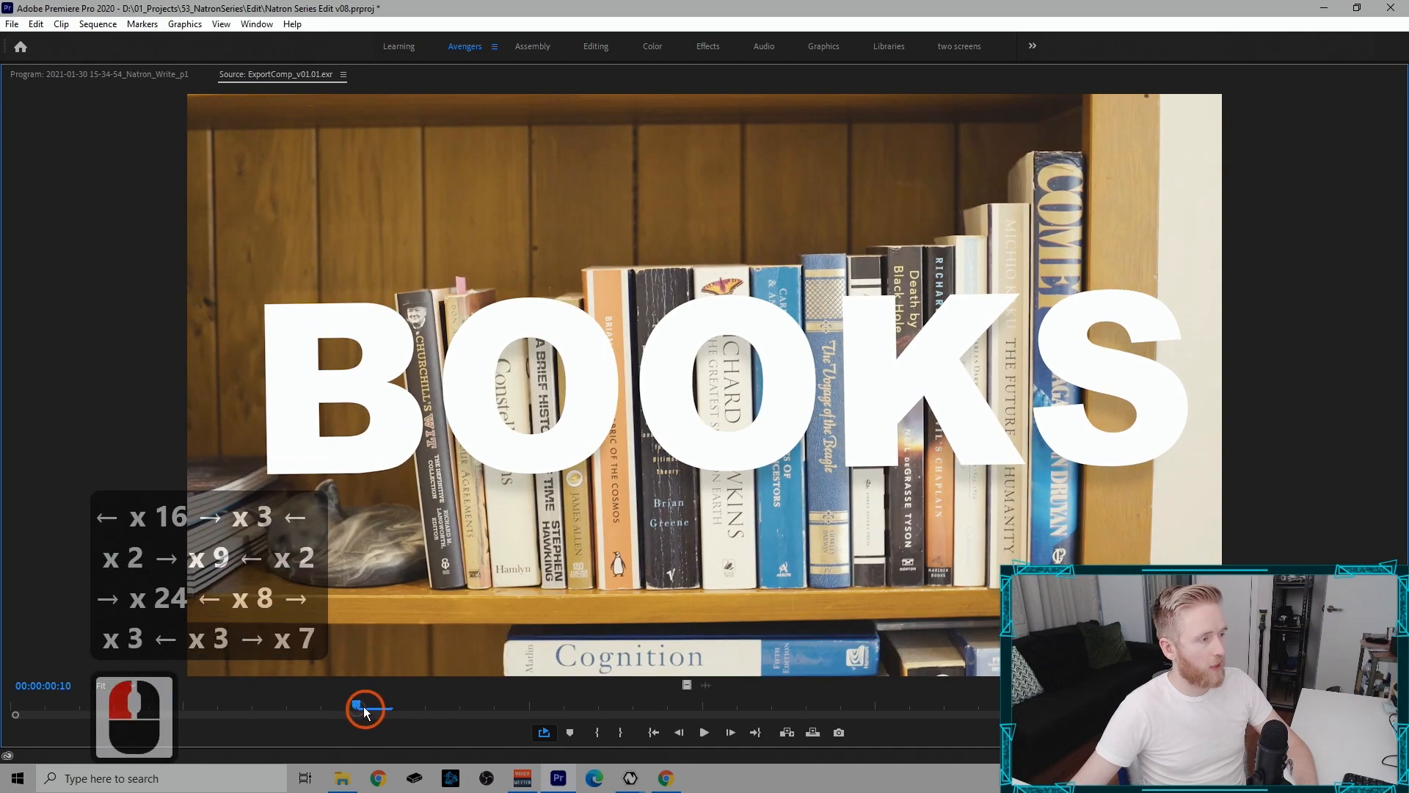
pyautogui.press('Left')
pyautogui.press('Left')
pyautogui.press('Left')
pyautogui.press('Right')
pyautogui.press('Left')
pyautogui.press('Right')
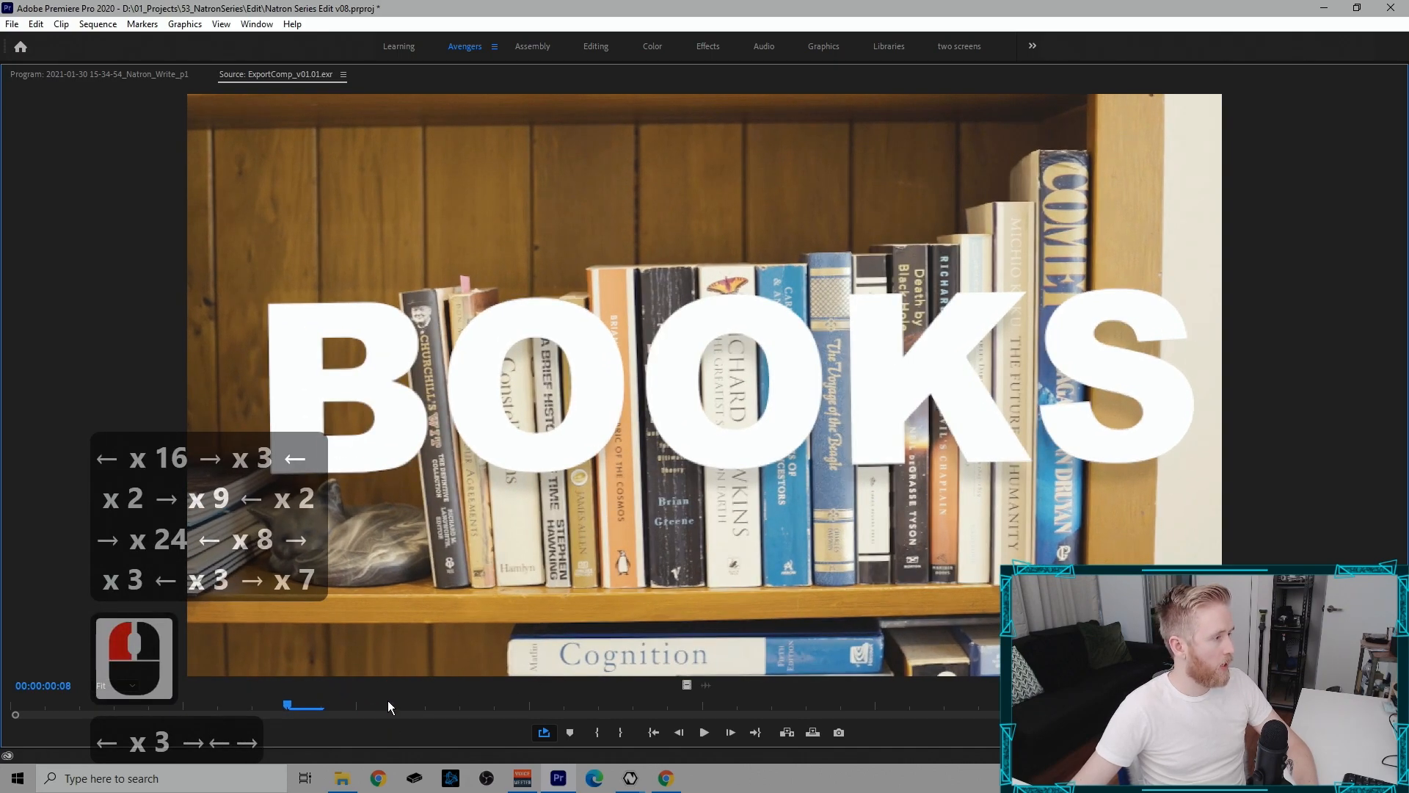
pyautogui.press('Left')
pyautogui.press('Left')
pyautogui.press('Left')
pyautogui.press('Left')
pyautogui.press('Left')
pyautogui.press('Left')
pyautogui.press('Left')
pyautogui.press('Left')
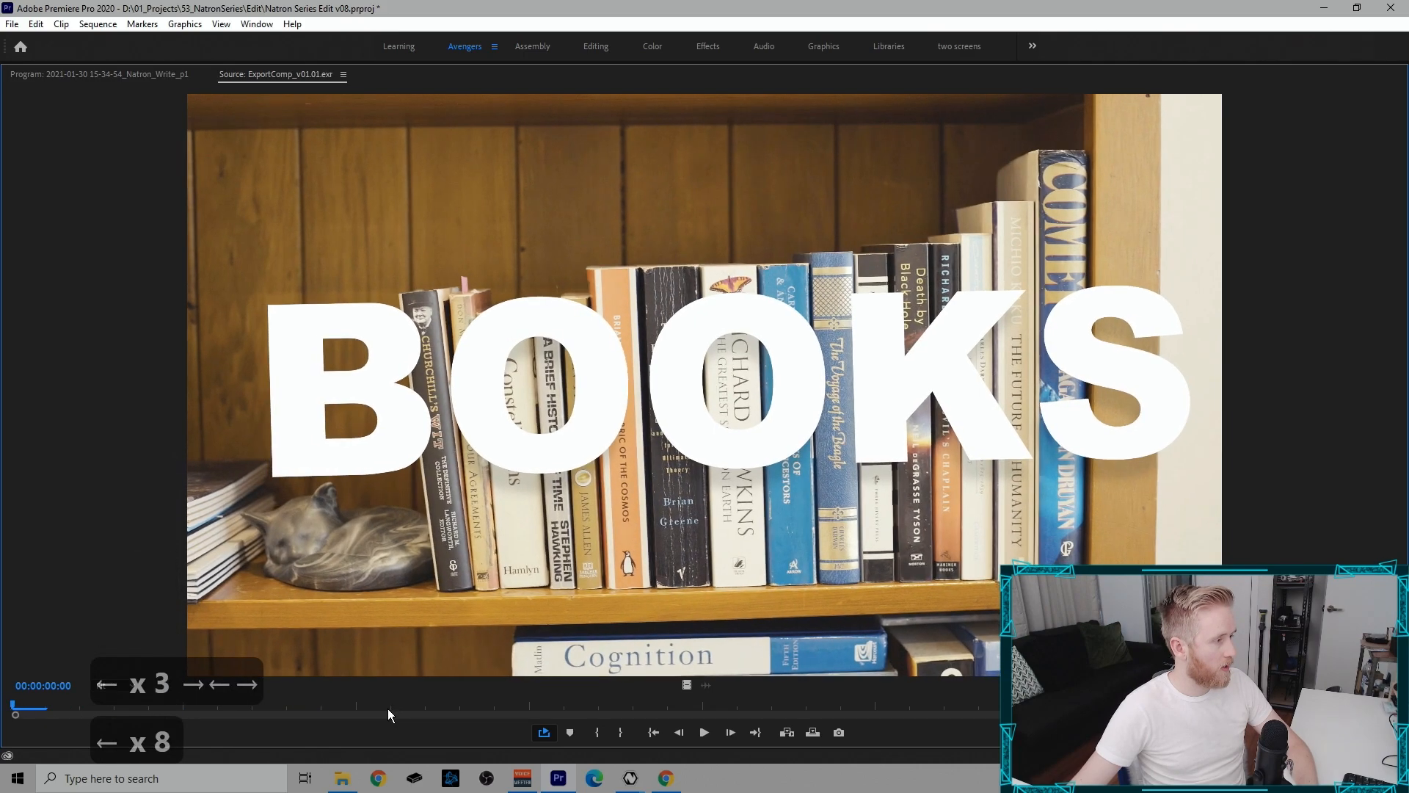
pyautogui.press('Right')
pyautogui.press('Right')
pyautogui.press('Right')
pyautogui.press('Right')
pyautogui.press('Right')
pyautogui.press('Right')
pyautogui.press('Right')
pyautogui.press('Right')
pyautogui.press('Left')
pyautogui.press('Right')
pyautogui.press('Left')
pyautogui.press('Right')
pyautogui.press('Left')
pyautogui.press('Right')
pyautogui.press('Left')
pyautogui.press('Right')
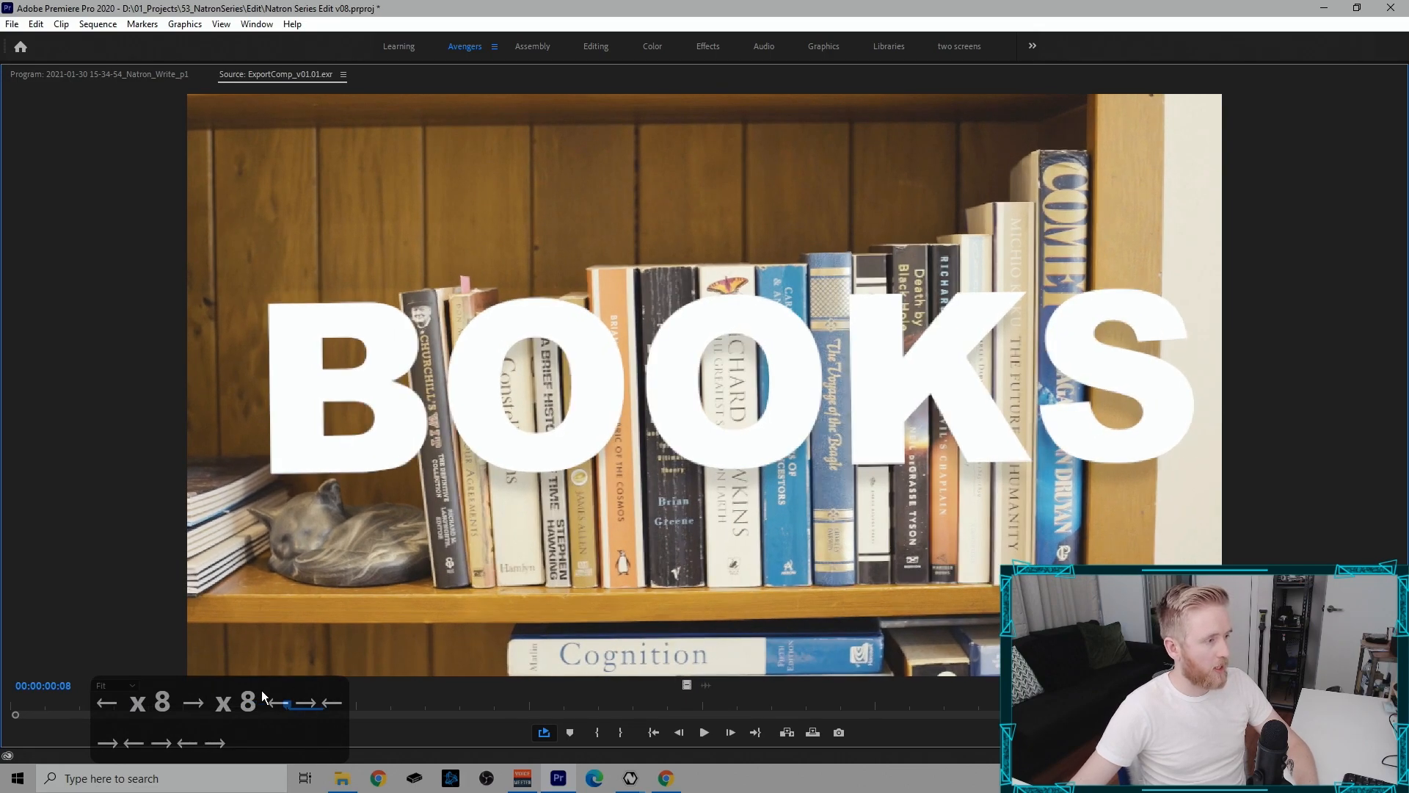
# Step: View the sequence at 200% and compare the sharpness of the frames around 00:00:00:08
pyautogui.click(139, 685)
pyautogui.click(117, 653)
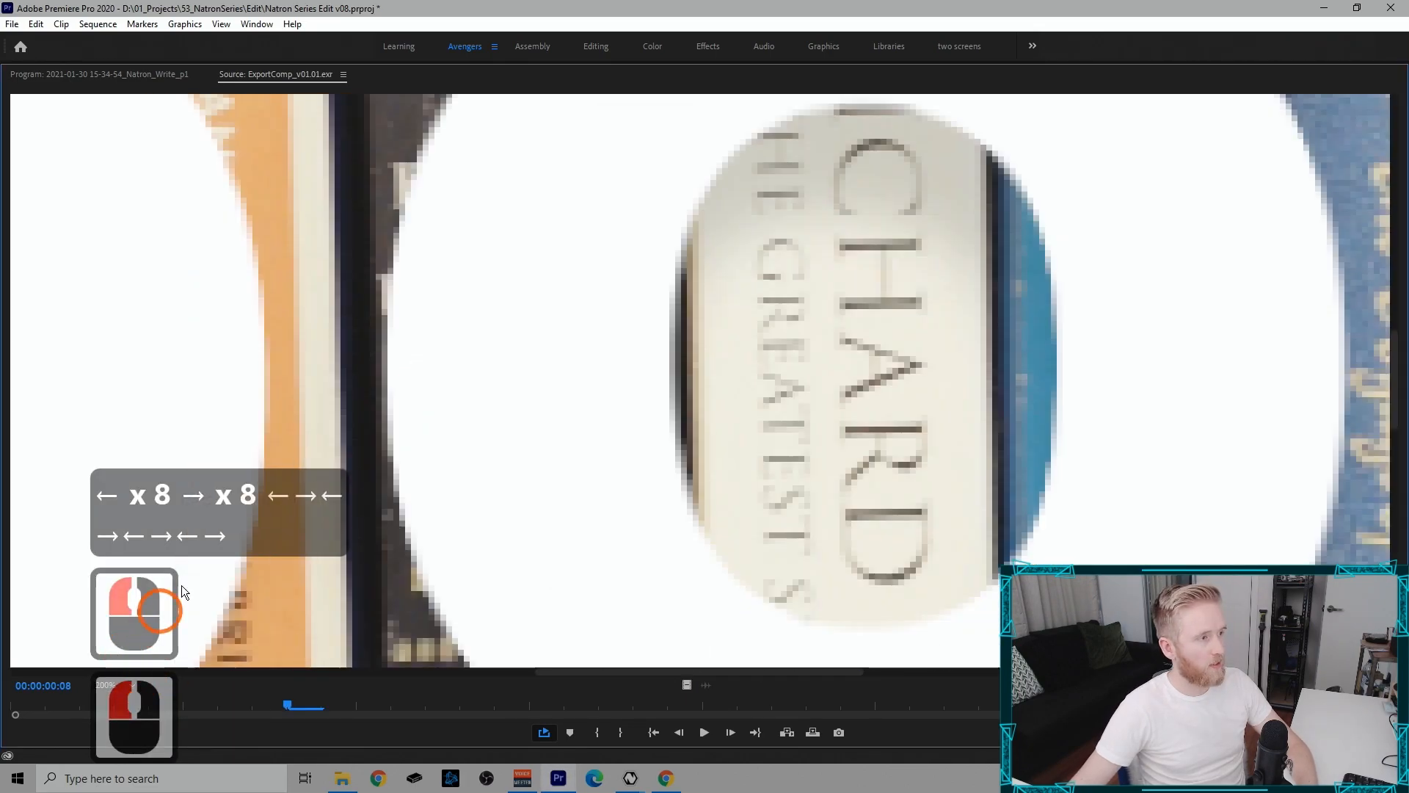
pyautogui.press('Left')
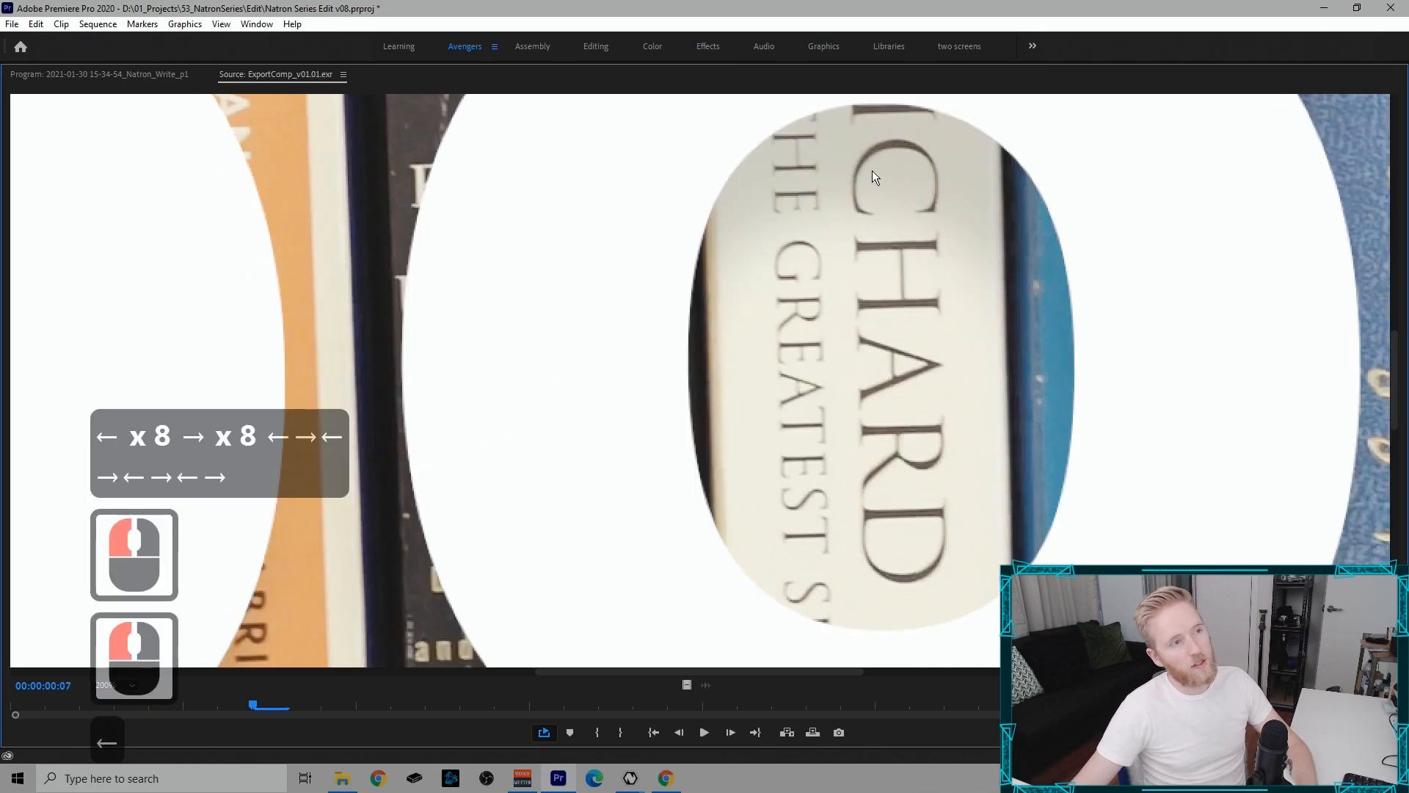
pyautogui.press('Right')
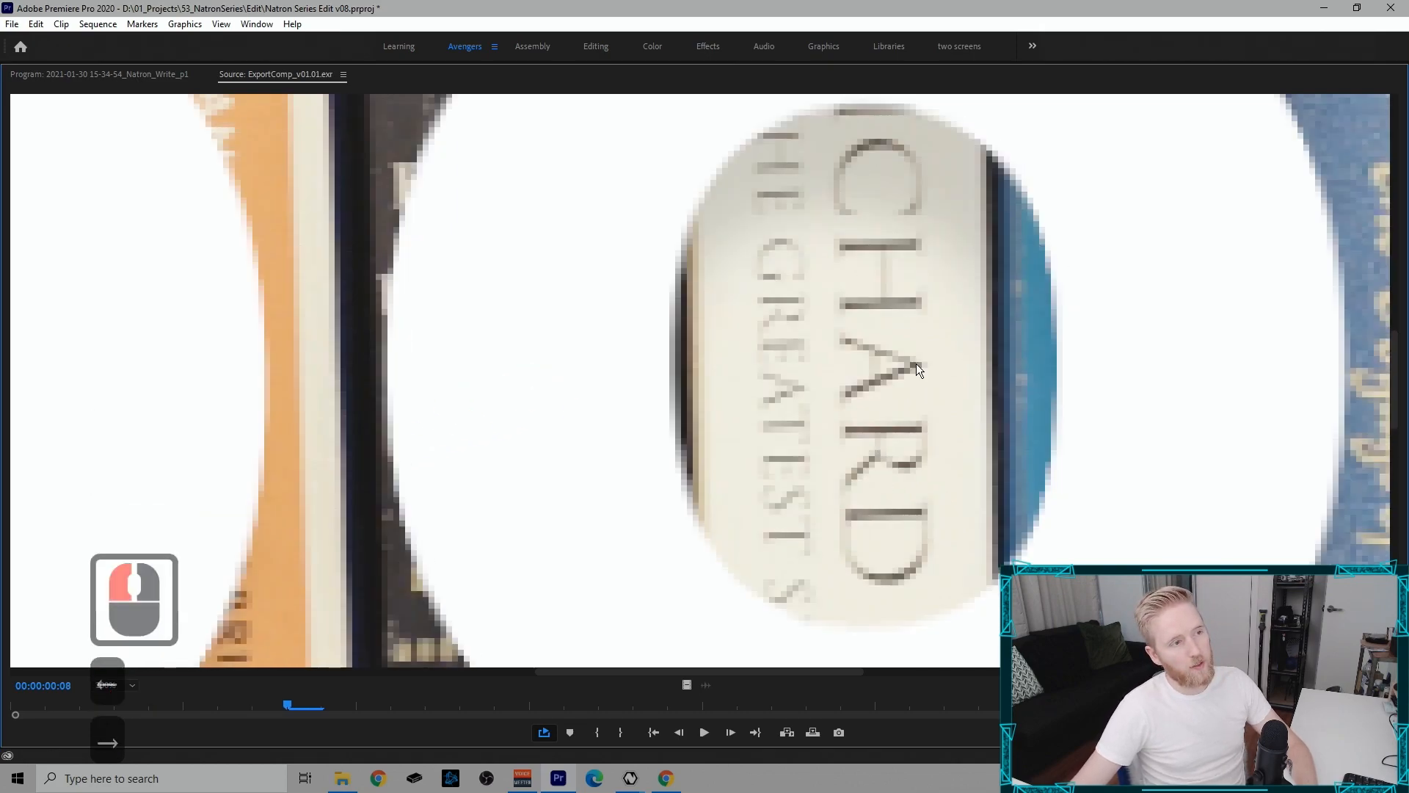
pyautogui.press('Right')
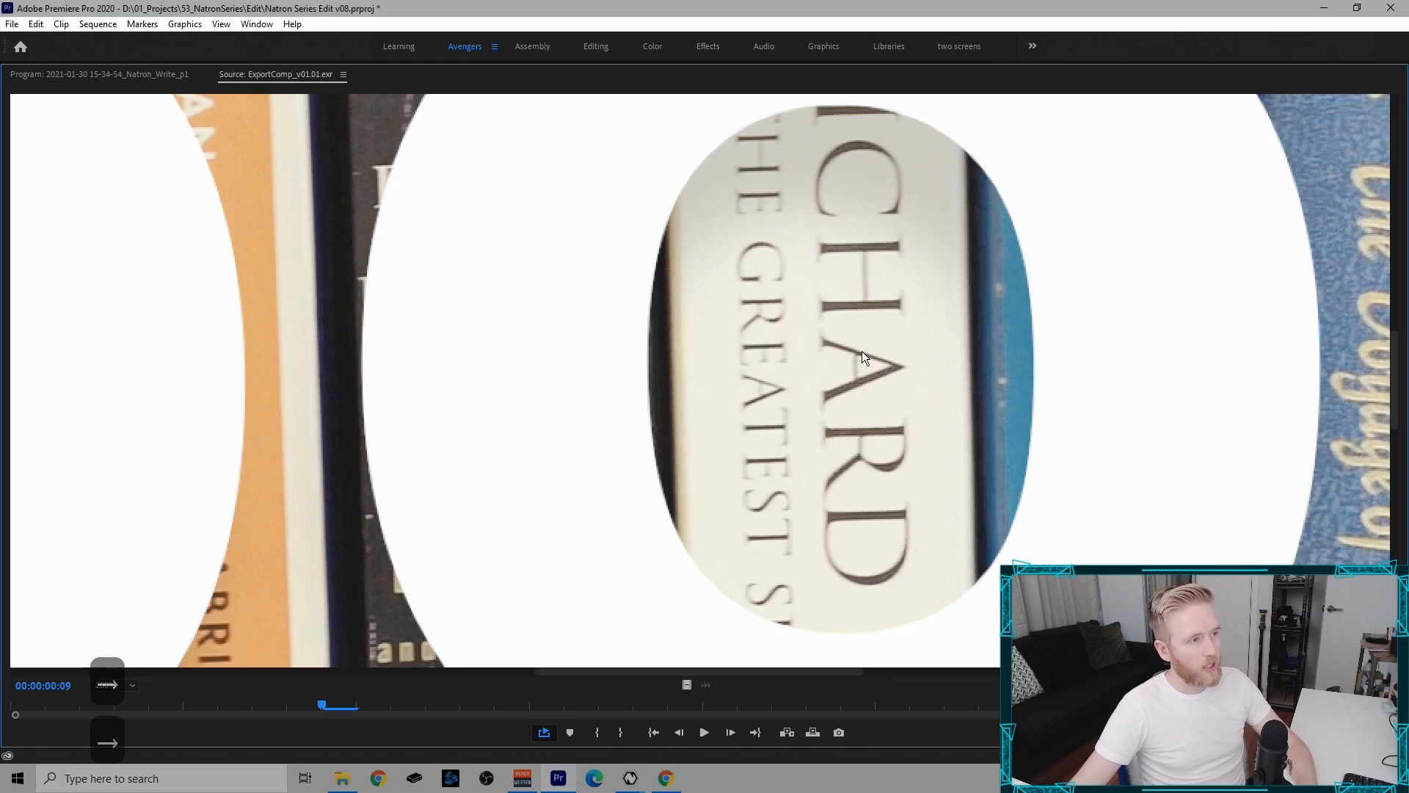
pyautogui.press('Right')
pyautogui.press('Left')
pyautogui.press('Left')
pyautogui.press('Left')
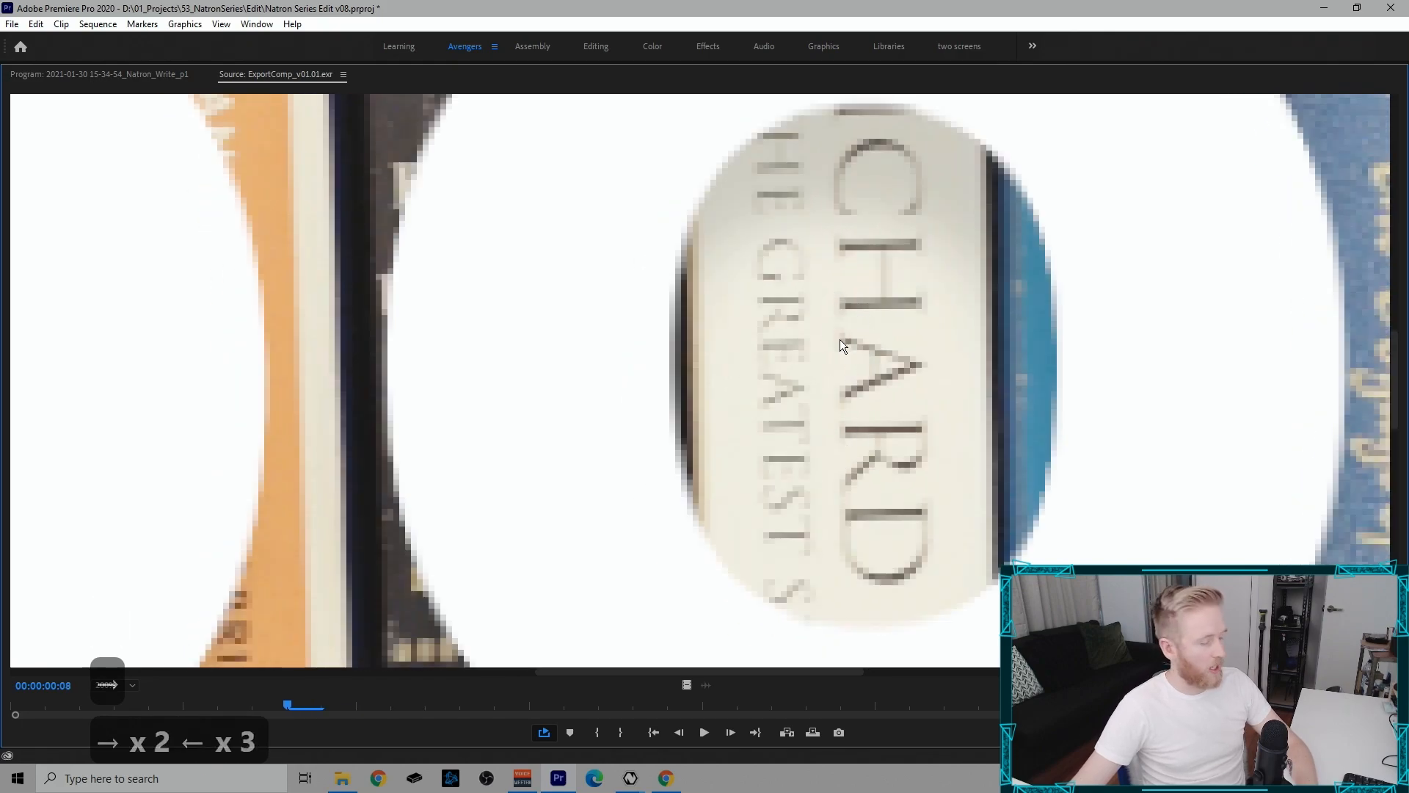
# Step: Set the Source monitor's zoom back to Fit and step forward from 00:00:00:08 to review the frames
pyautogui.click(128, 687)
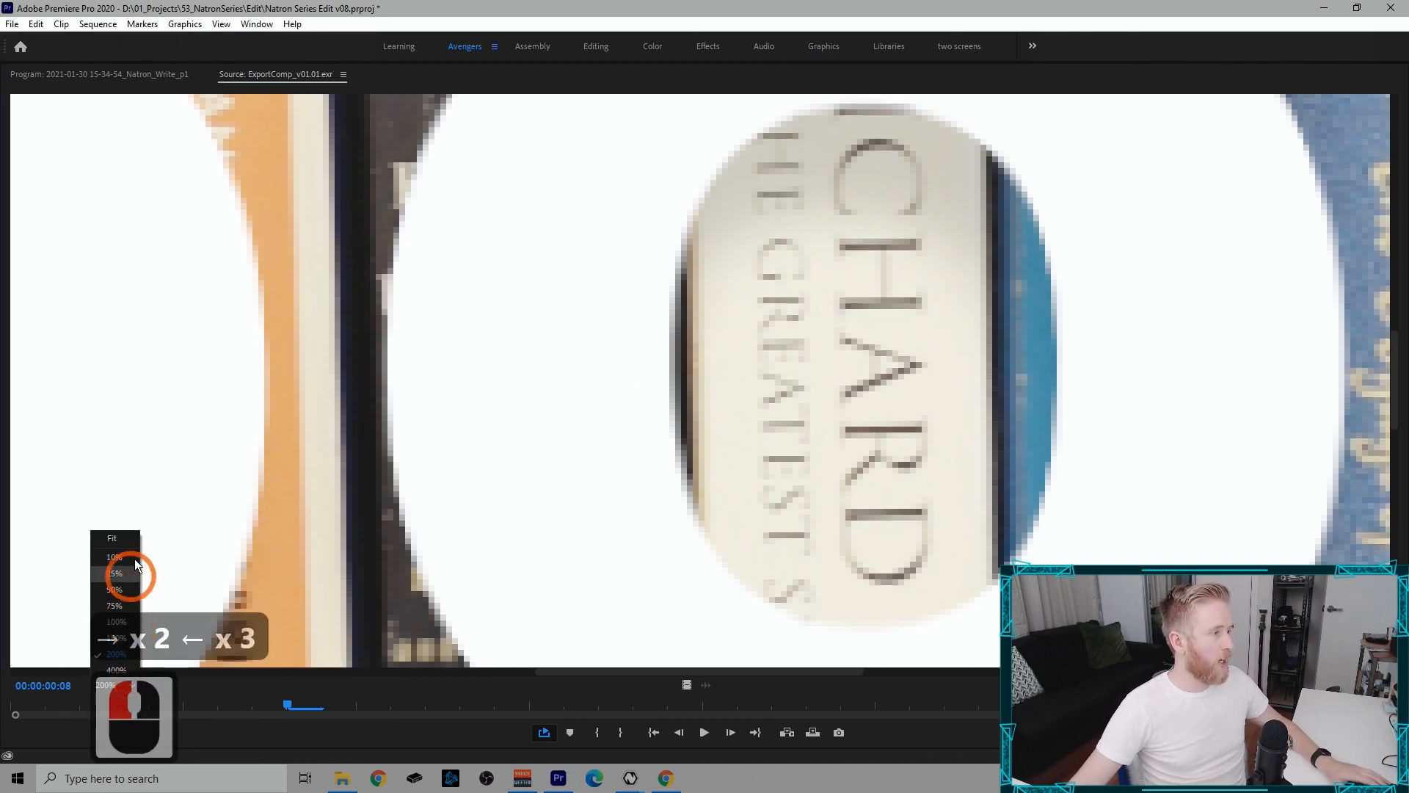
pyautogui.click(119, 545)
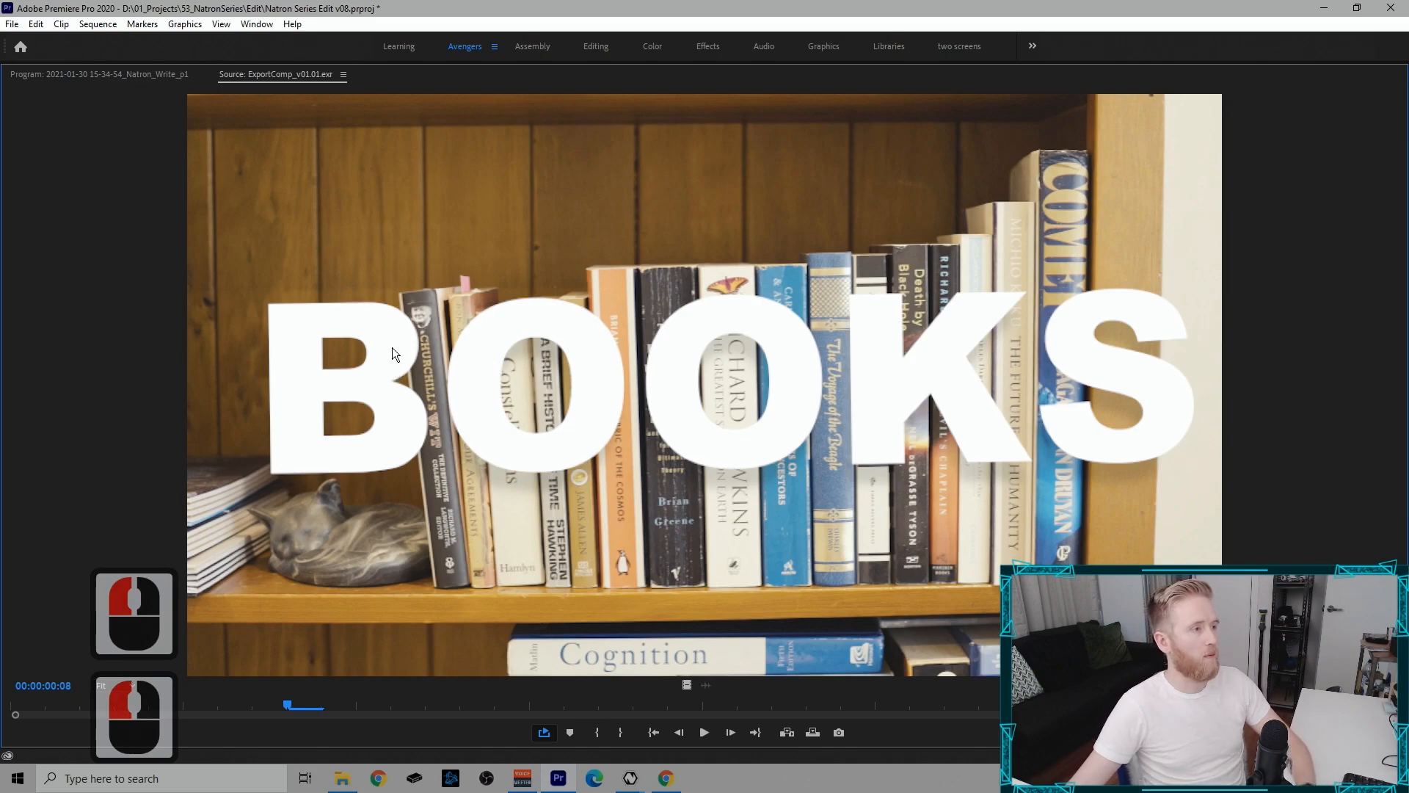
pyautogui.press('Right')
pyautogui.press('Right')
pyautogui.press('Right')
pyautogui.press('Right')
pyautogui.press('Right')
pyautogui.press('Right')
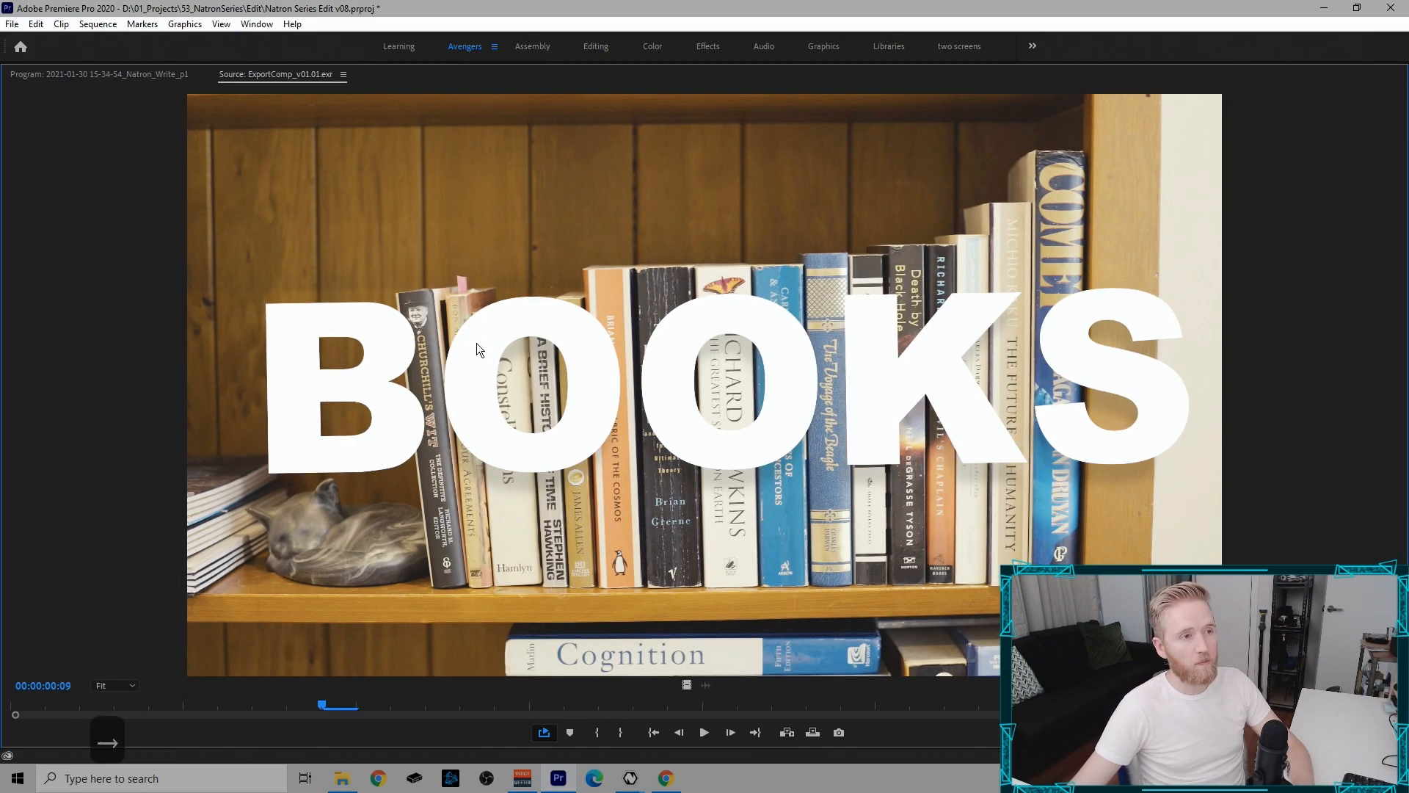
# Step: Step forward through the EXR sequence frame by frame from 00:00:00:09 to 00:00:01:11, stepping back to recheck frames
pyautogui.press('Right')
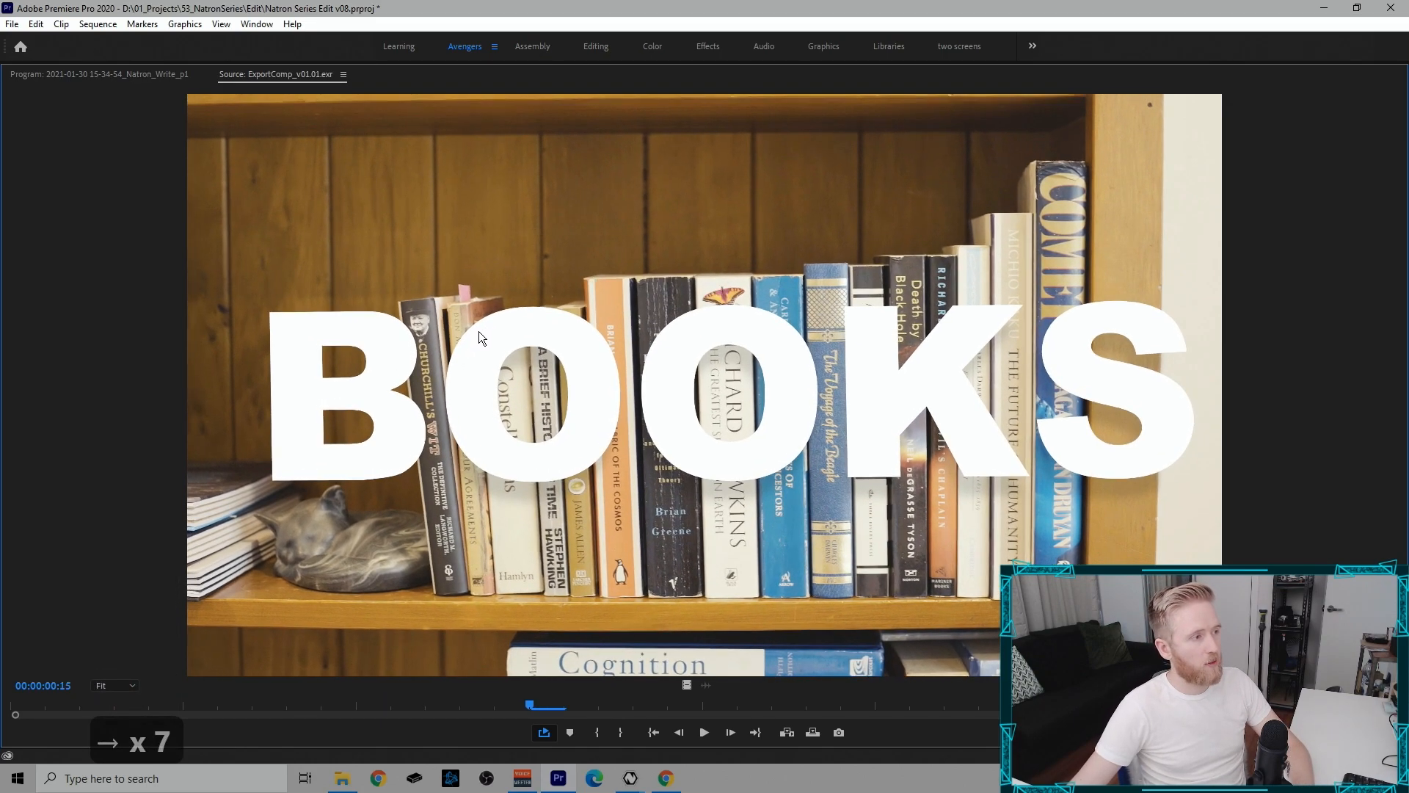
pyautogui.press('Right')
pyautogui.press('Left')
pyautogui.press('Right')
pyautogui.press('Right')
pyautogui.press('Right')
pyautogui.press('Right')
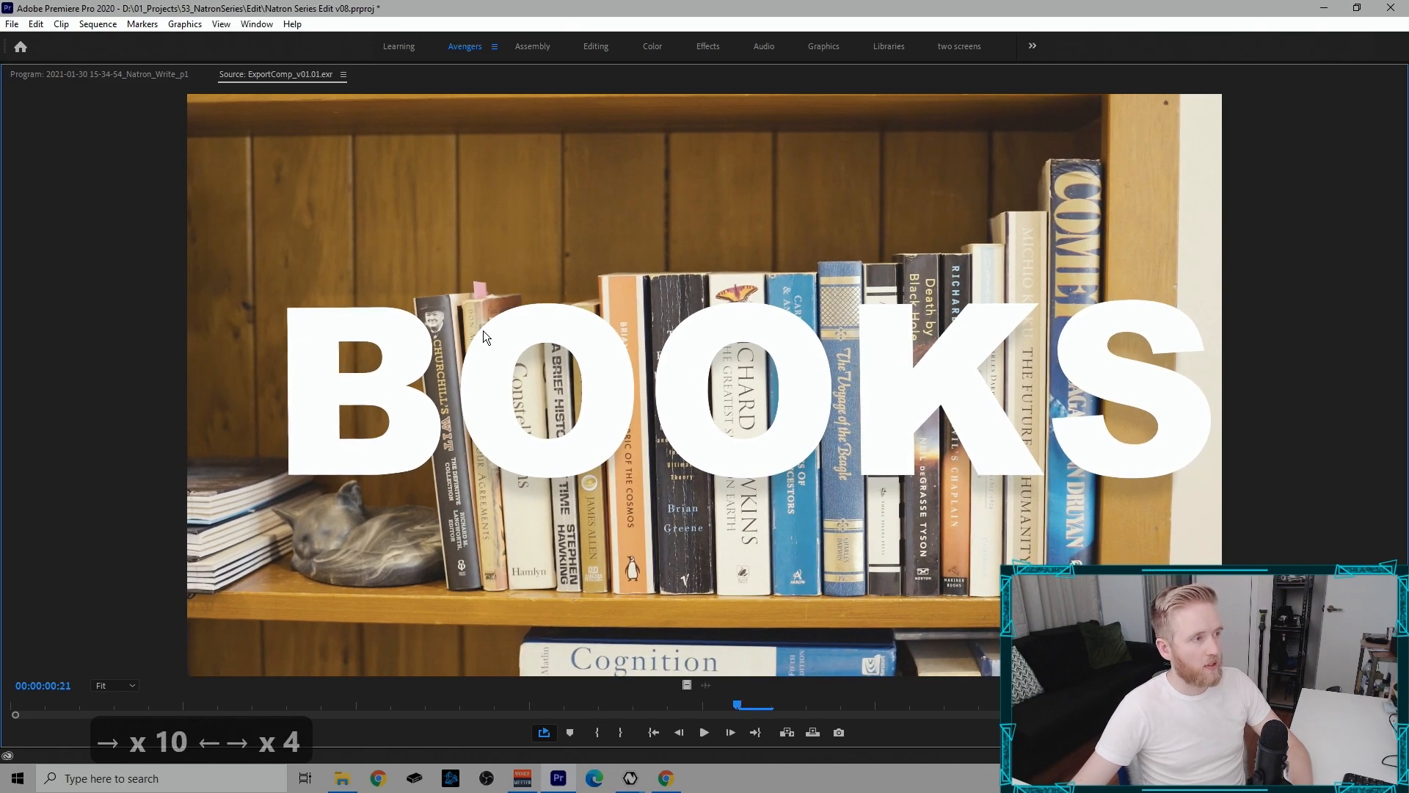
pyautogui.press('Right')
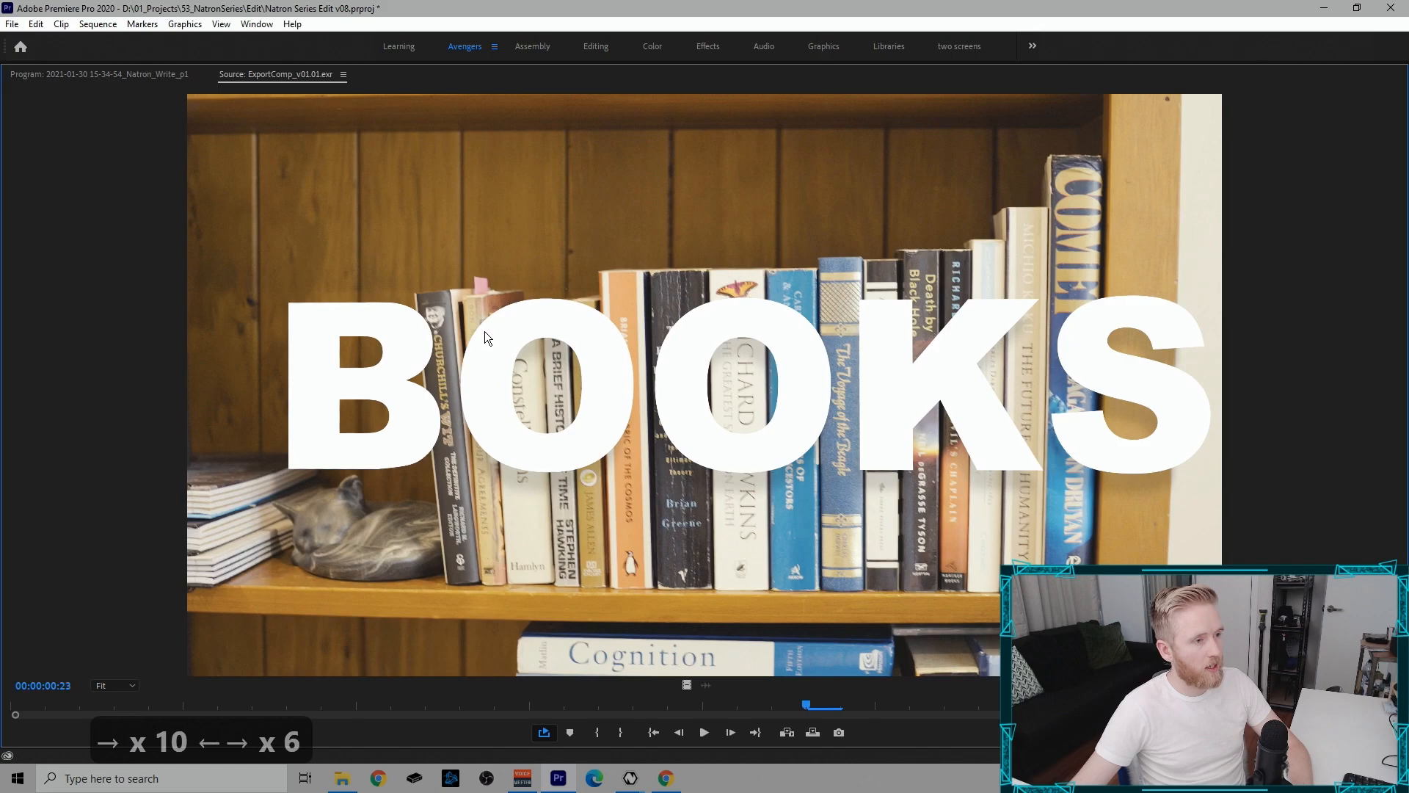
pyautogui.press('Left')
pyautogui.press('Right')
pyautogui.press('Right')
pyautogui.press('Right')
pyautogui.press('Right')
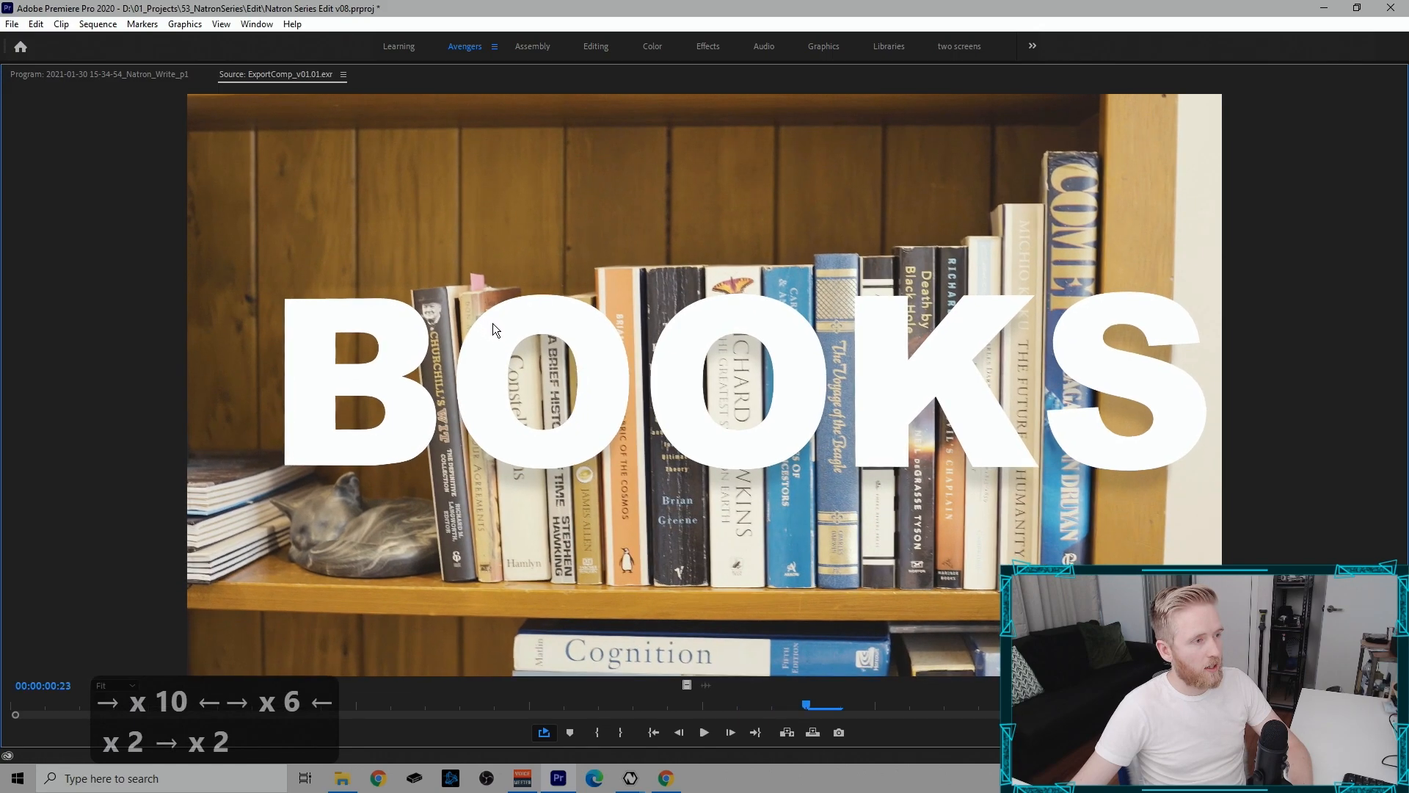
pyautogui.press('Right')
pyautogui.press('Right')
pyautogui.press('Right')
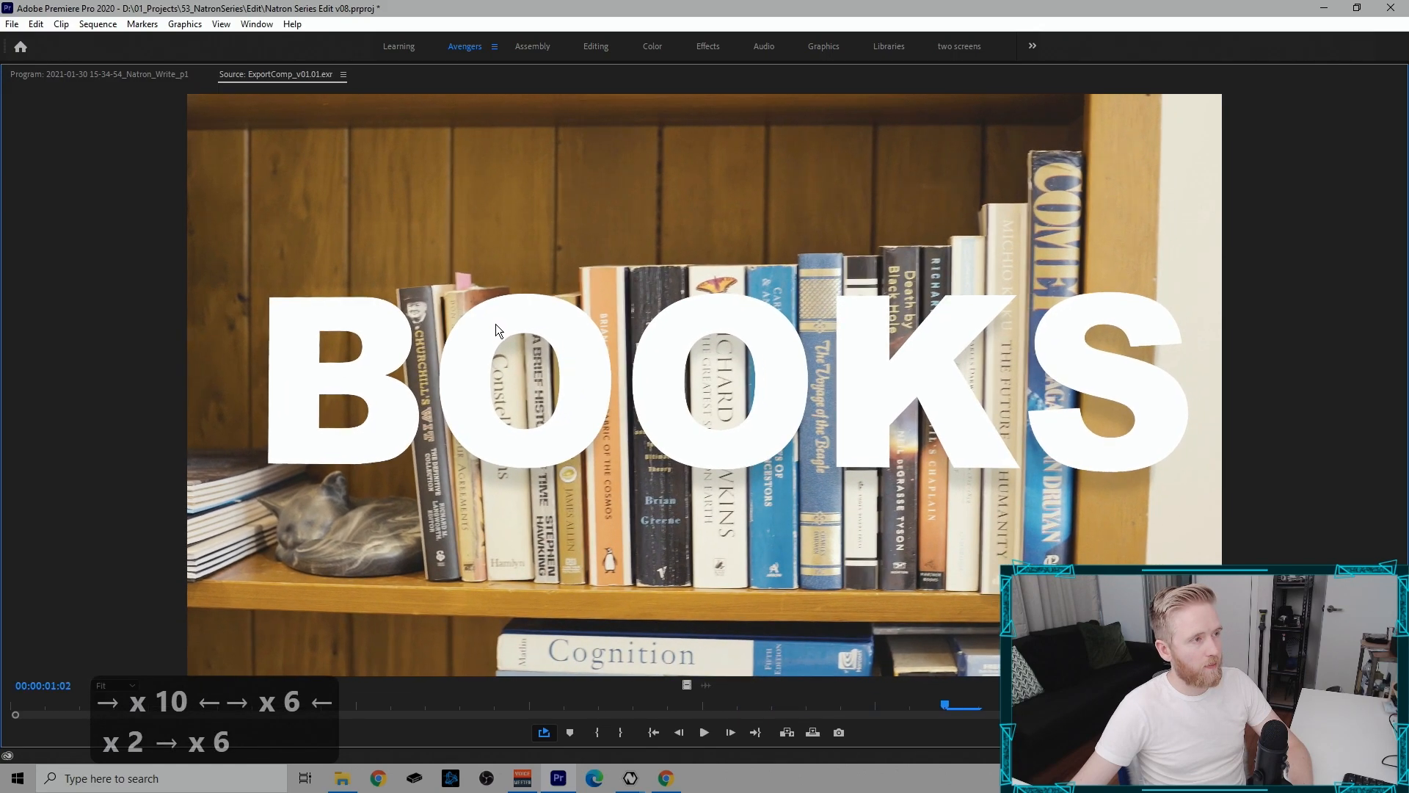
pyautogui.press('Right')
pyautogui.press('Right')
pyautogui.press('Right')
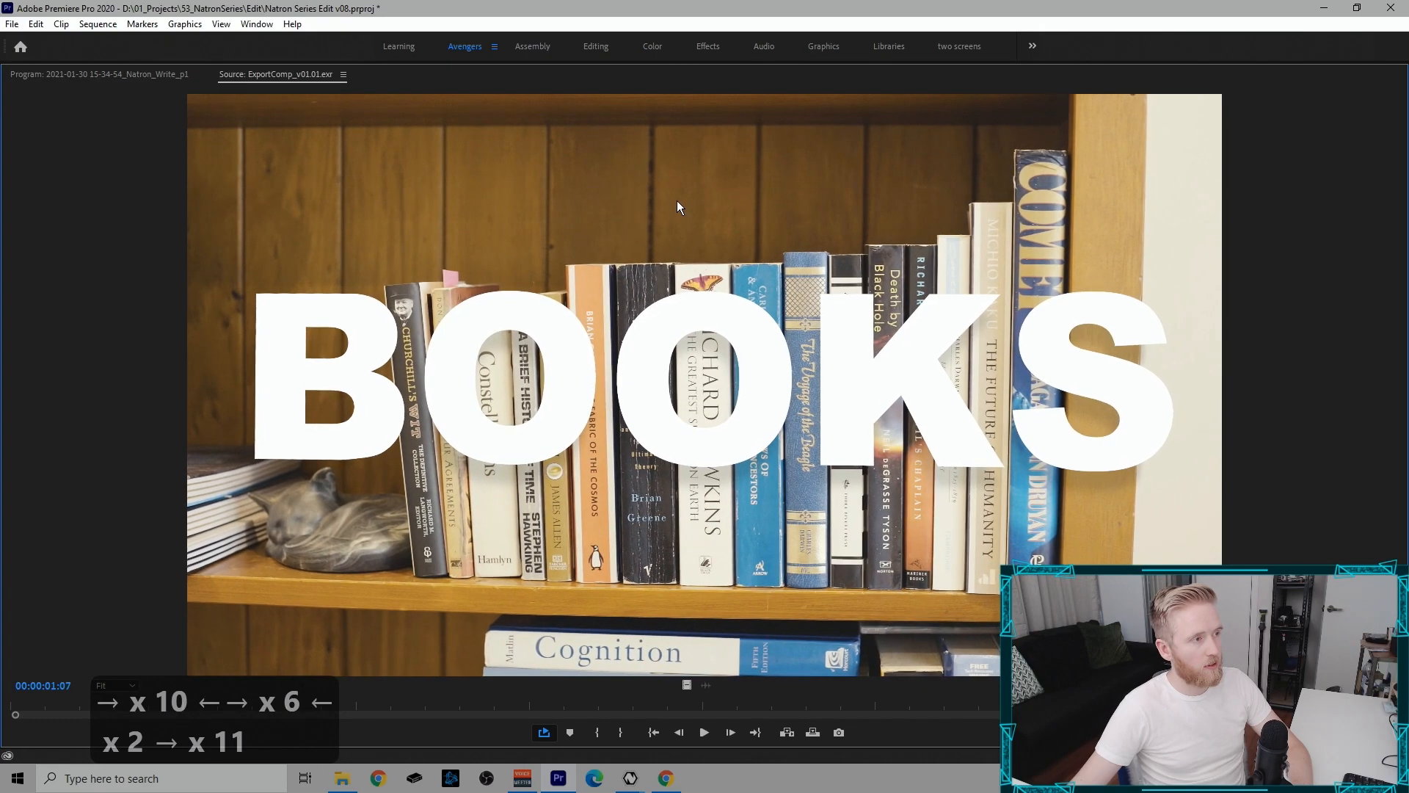
pyautogui.press('Right')
pyautogui.press('Right')
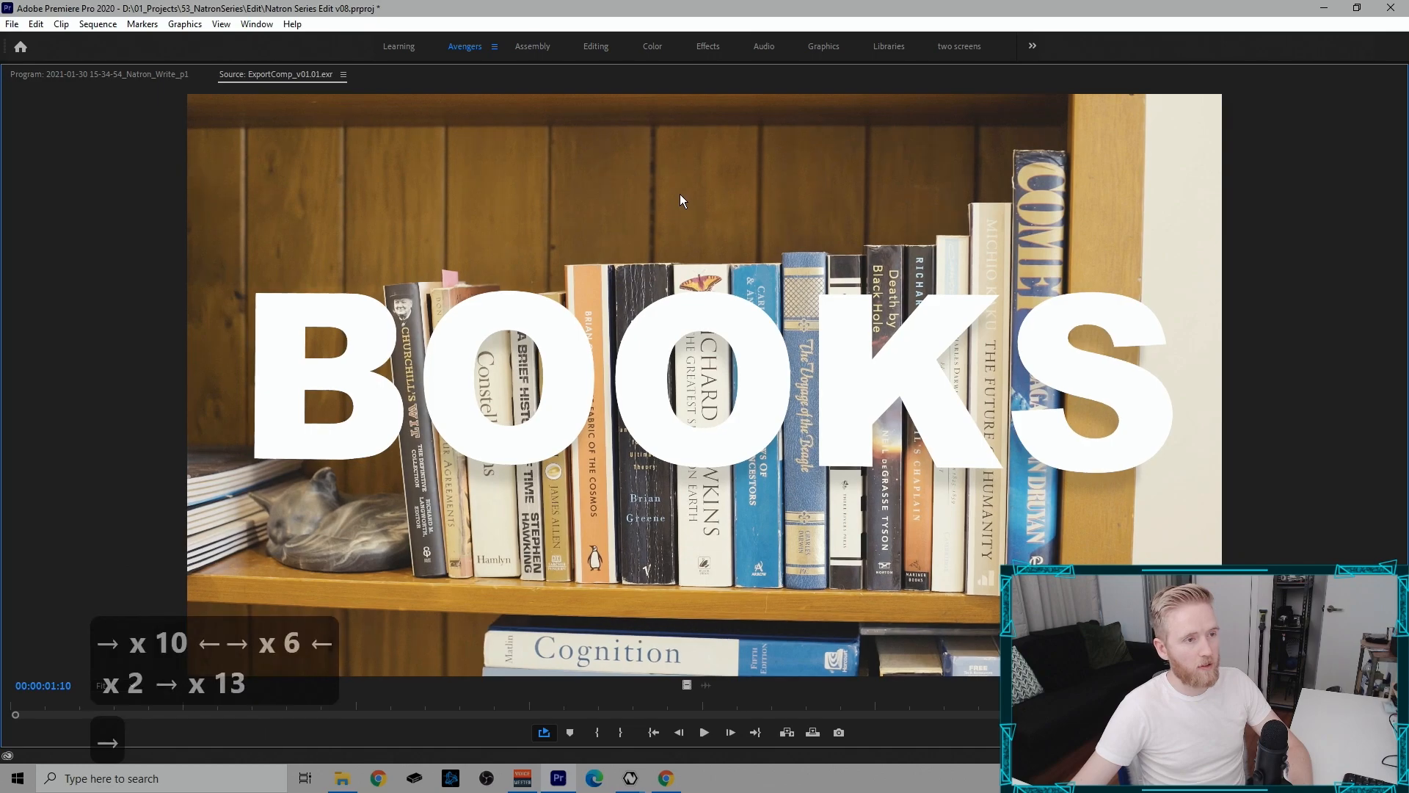
pyautogui.press('Right')
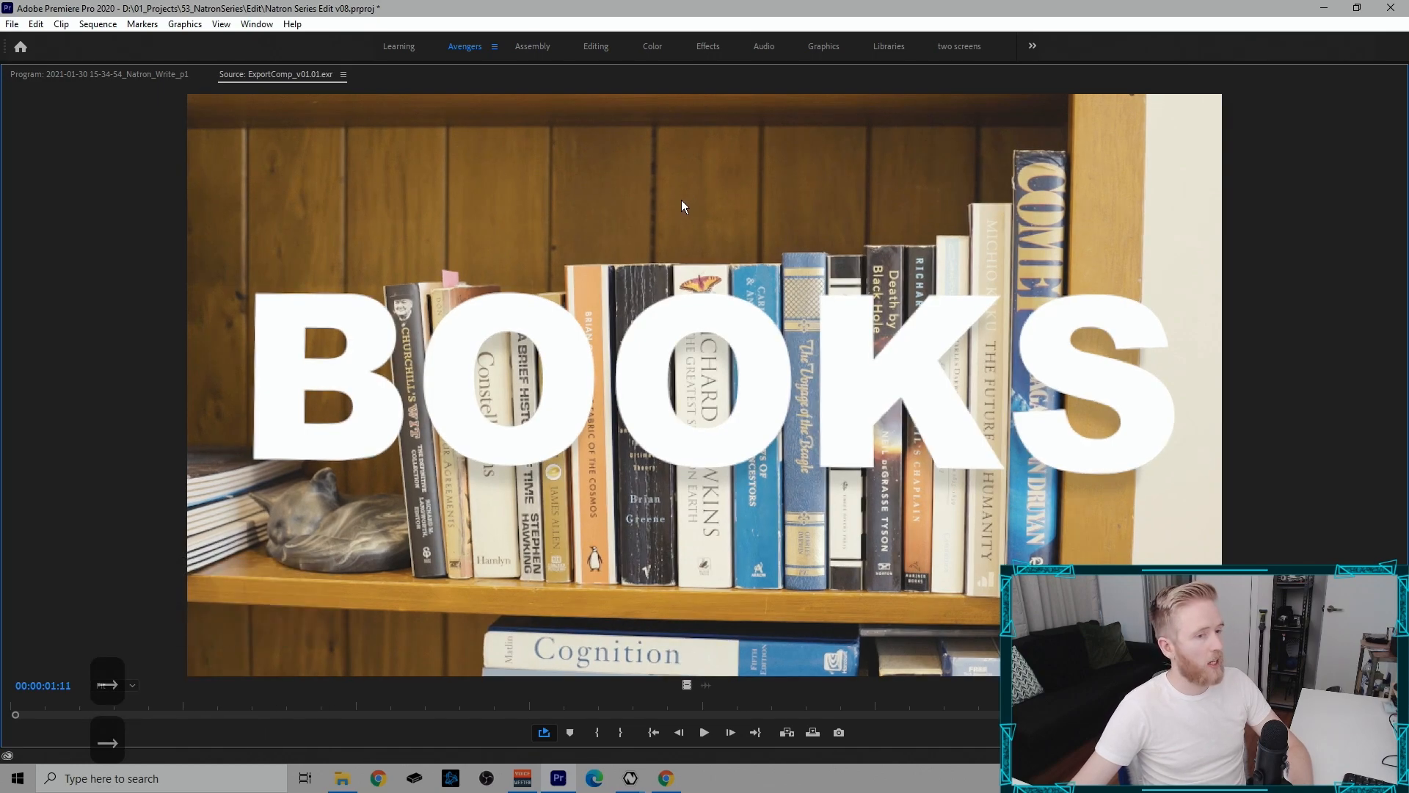
pyautogui.press('Right')
pyautogui.press('Right')
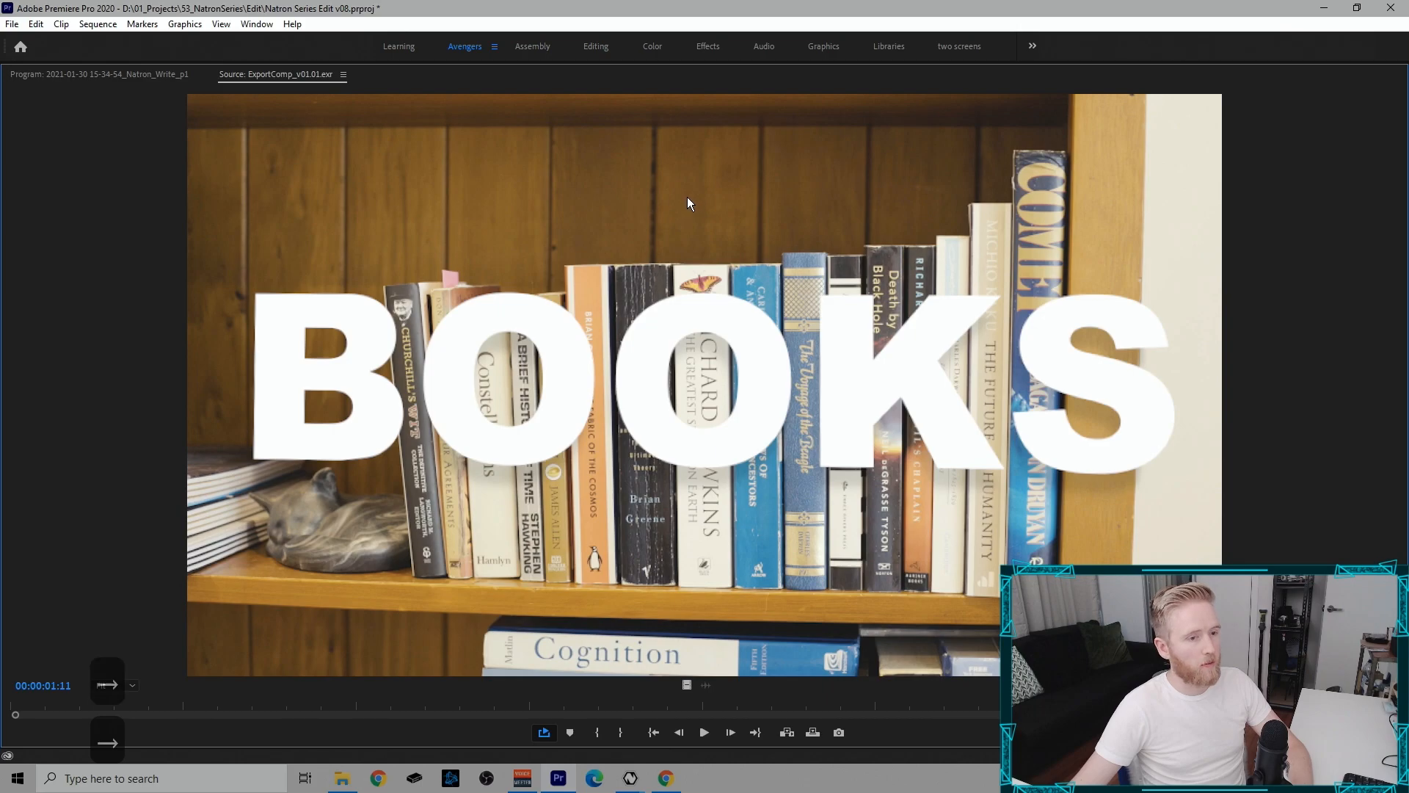
# Step: Step back and forth around 00:00:01:11 and 00:00:01:12 to compare the sharpness of the neighbouring frames
pyautogui.press('Left')
pyautogui.press('Left')
pyautogui.press('Right')
pyautogui.press('Right')
pyautogui.press('Left')
pyautogui.press('Left')
pyautogui.press('Left')
pyautogui.press('Left')
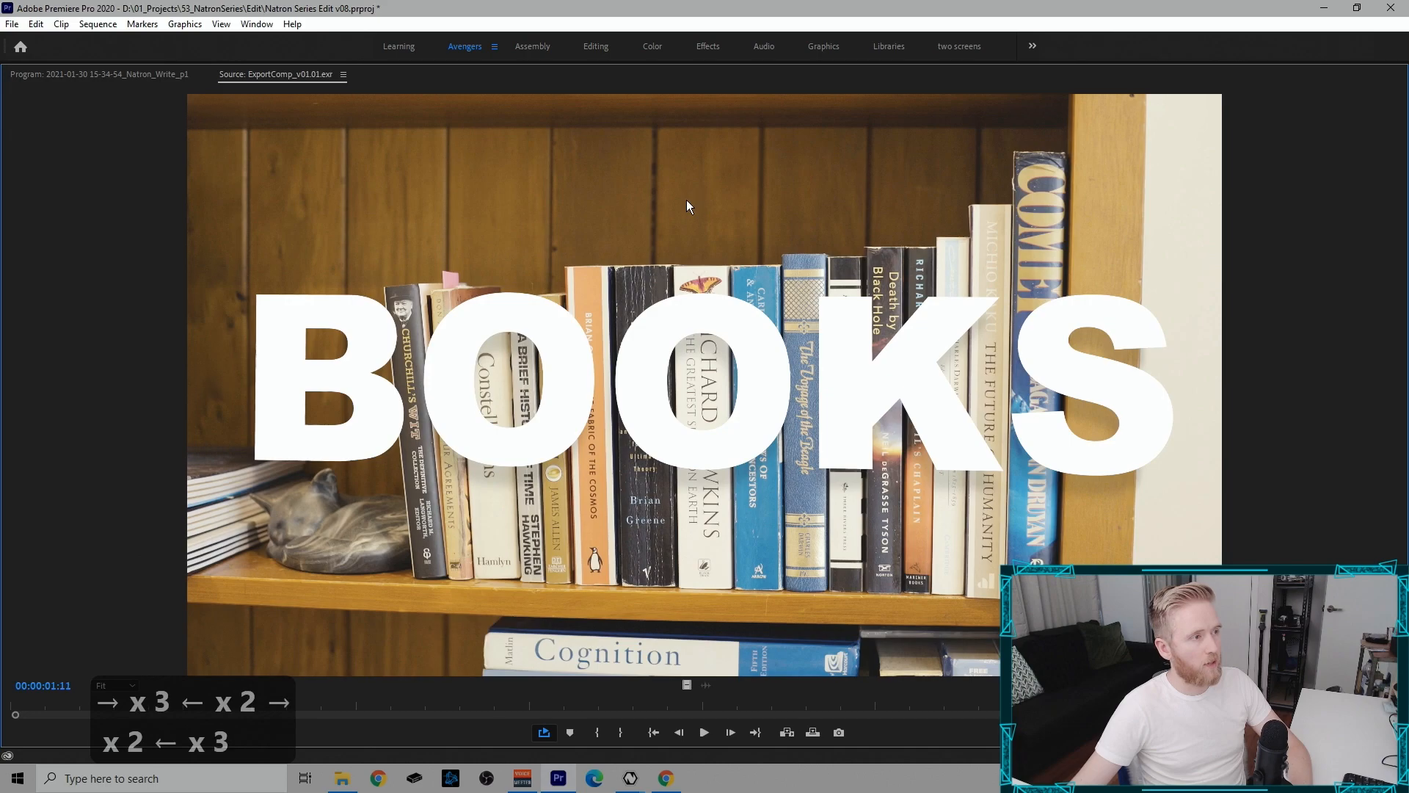
pyautogui.press('Right')
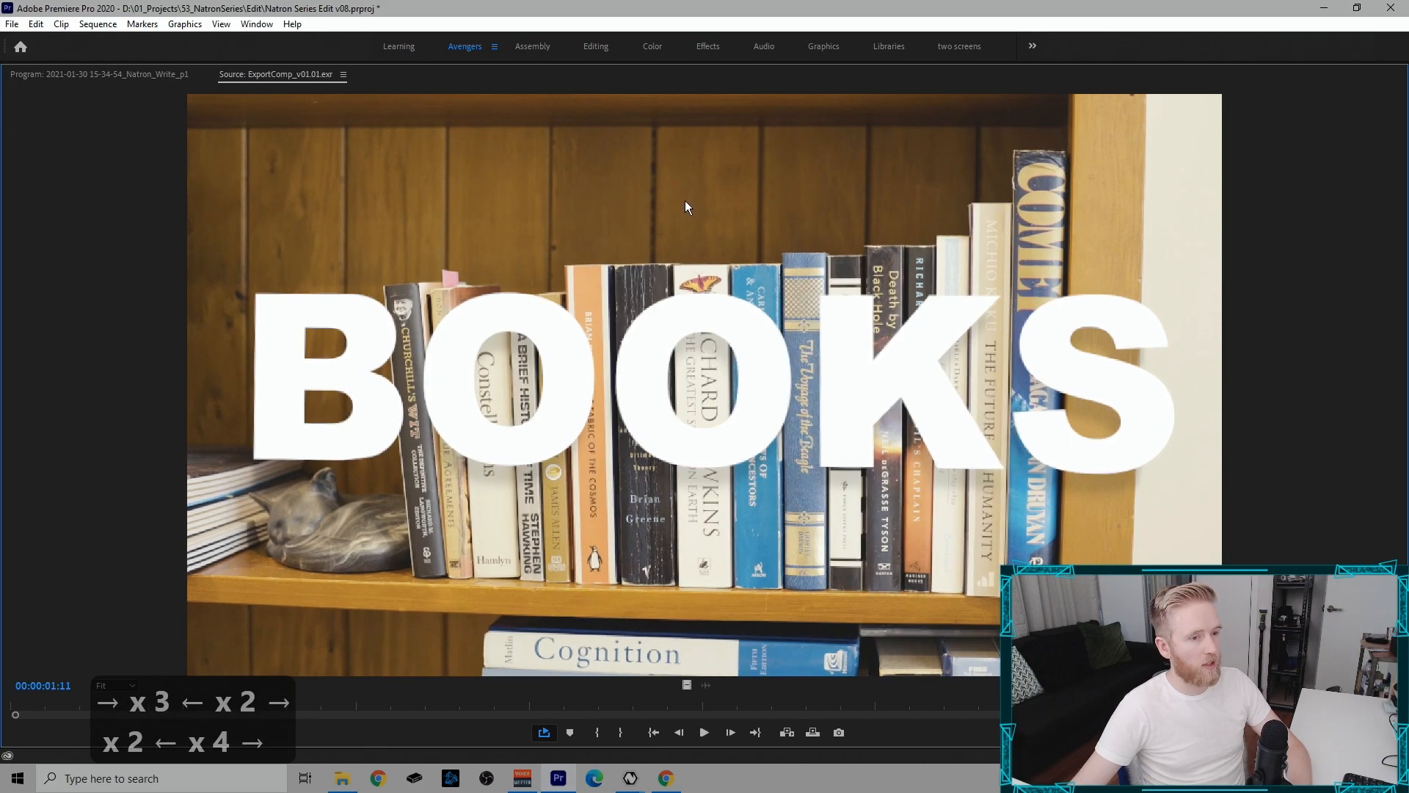
pyautogui.press('Right')
pyautogui.press('Left')
pyautogui.press('Right')
pyautogui.press('Left')
pyautogui.press('Right')
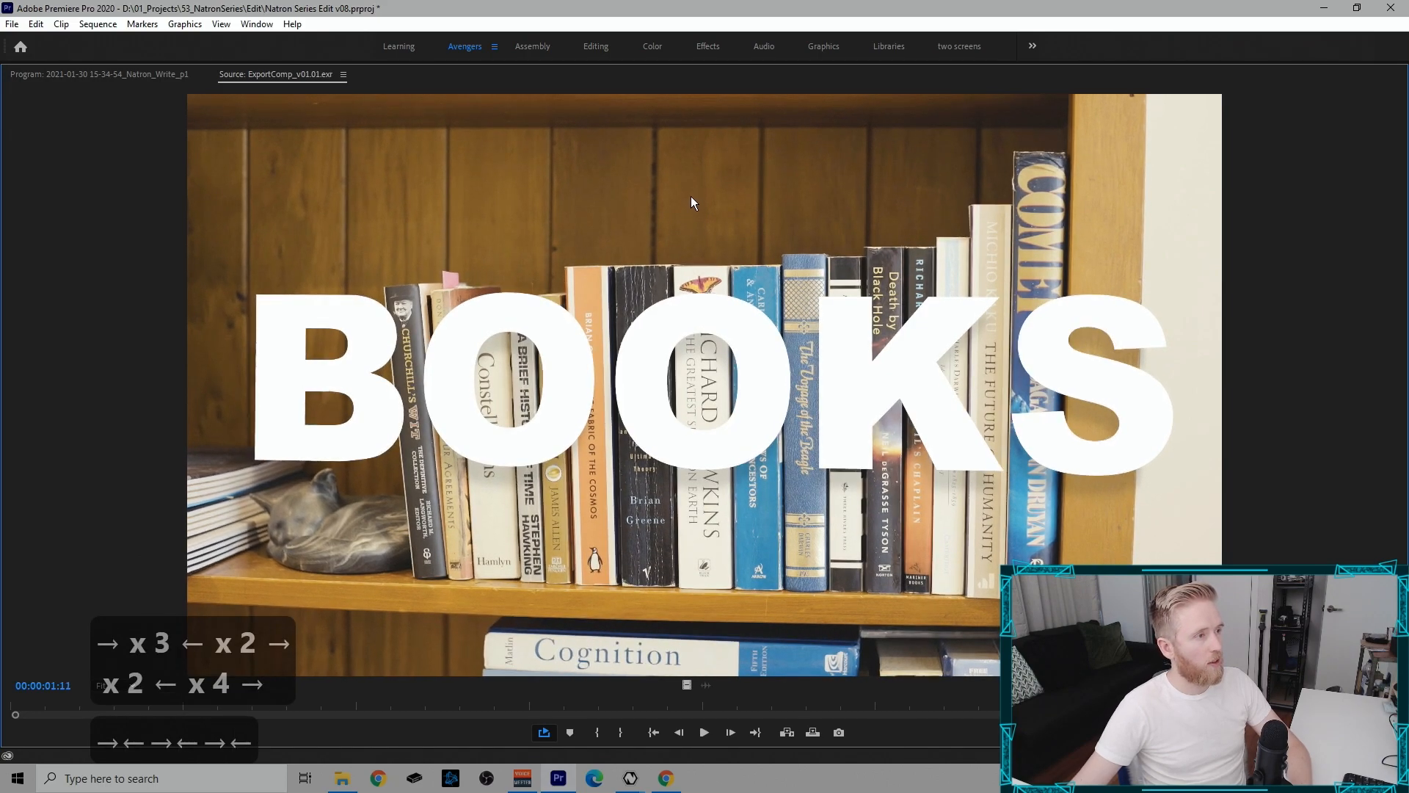
pyautogui.press('Left')
pyautogui.press('Left')
pyautogui.press('Right')
pyautogui.press('Right')
pyautogui.press('Left')
pyautogui.press('Right')
pyautogui.press('Left')
pyautogui.press('Right')
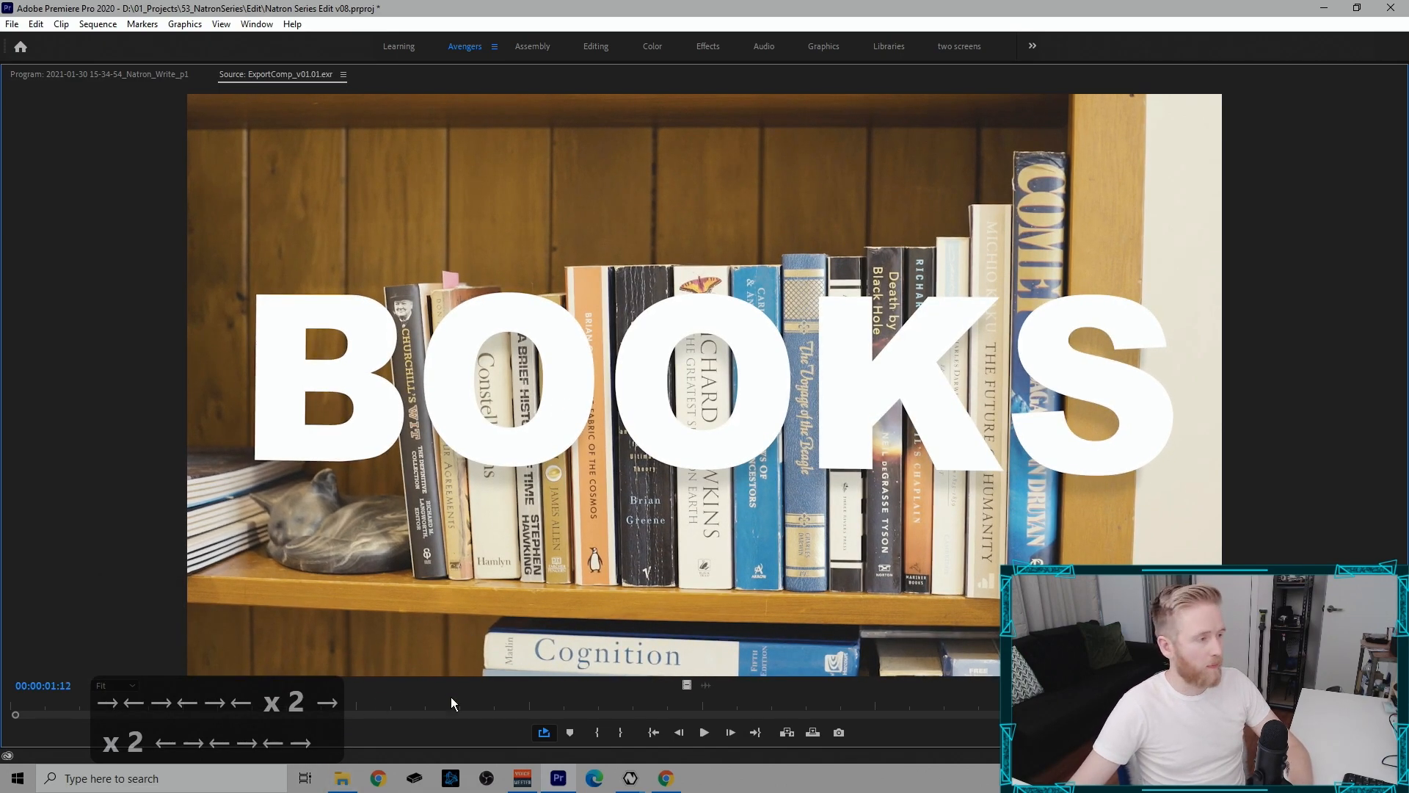
# Step: Switch to File Explorer and duplicate the ExportComp folder within the Example folder
pyautogui.click(342, 780)
pyautogui.click(482, 288)
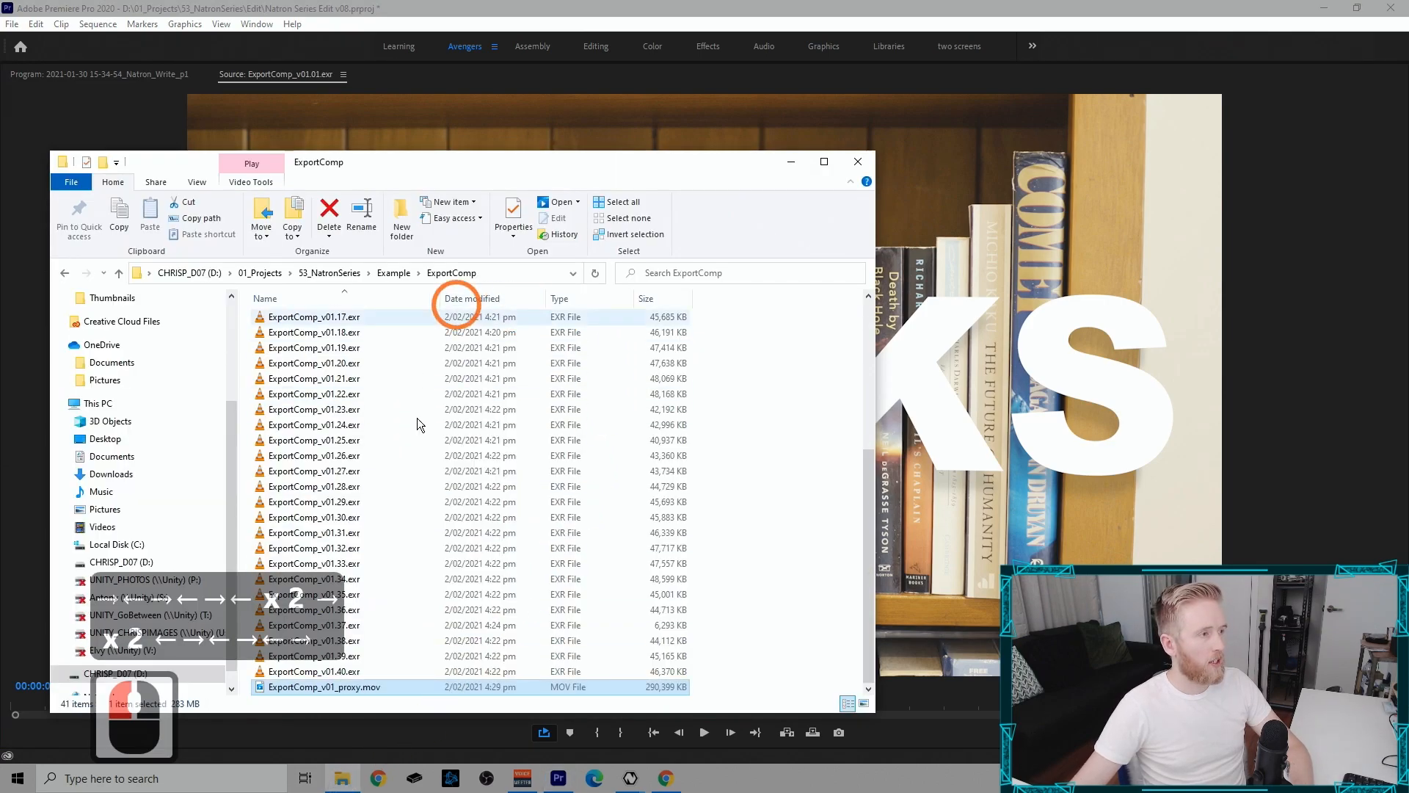
pyautogui.click(387, 272)
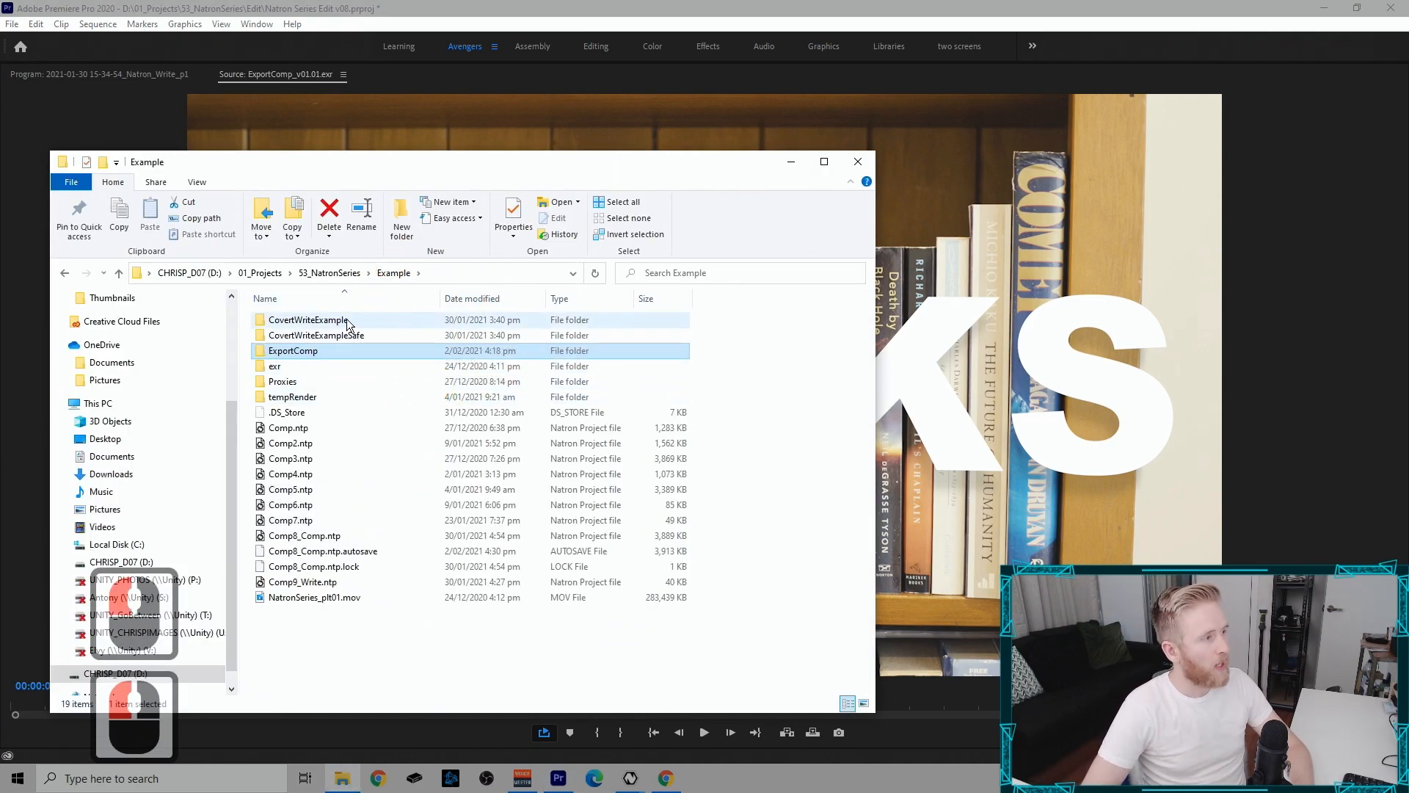
pyautogui.rightClick(341, 348)
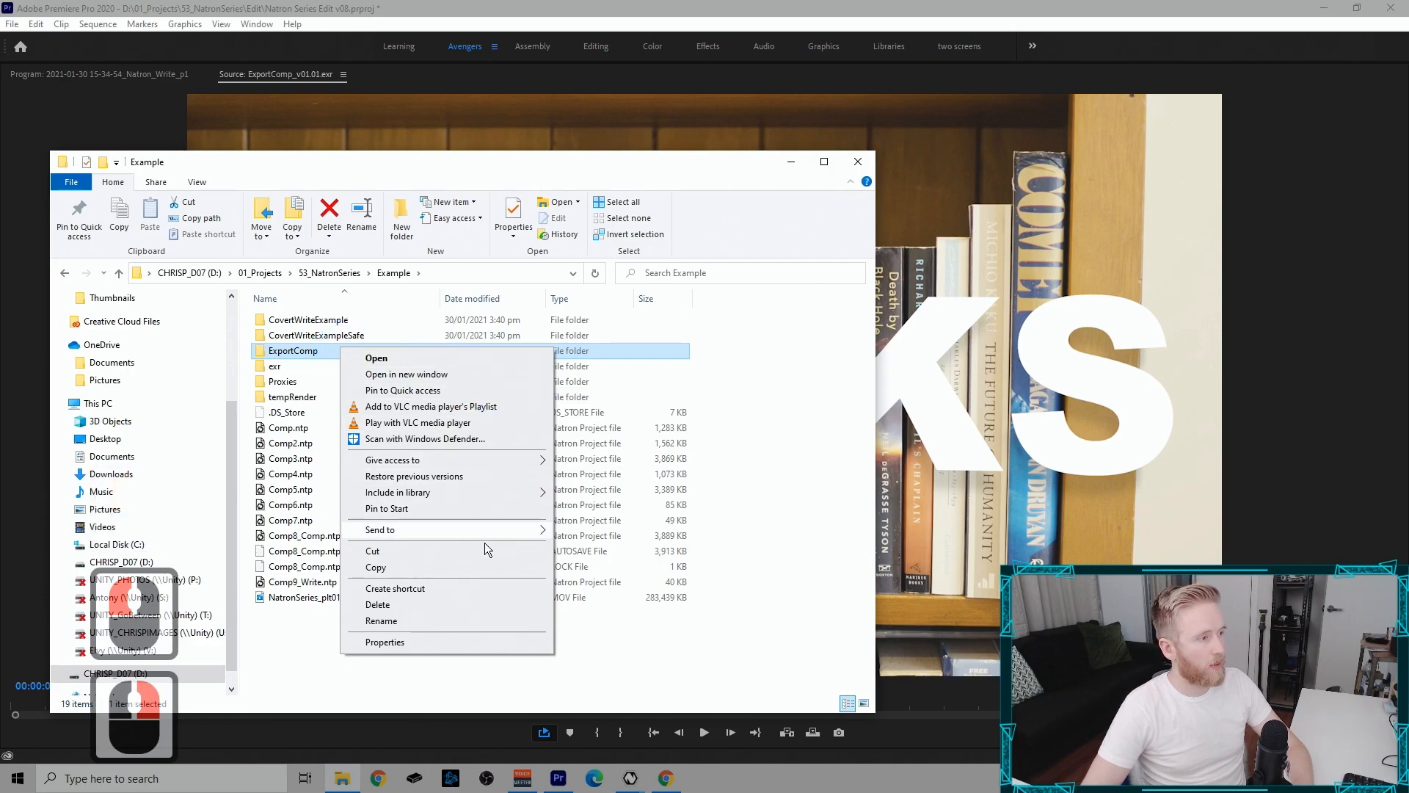
pyautogui.click(424, 568)
pyautogui.click(354, 652)
pyautogui.hotkey('ctrl', 'v')
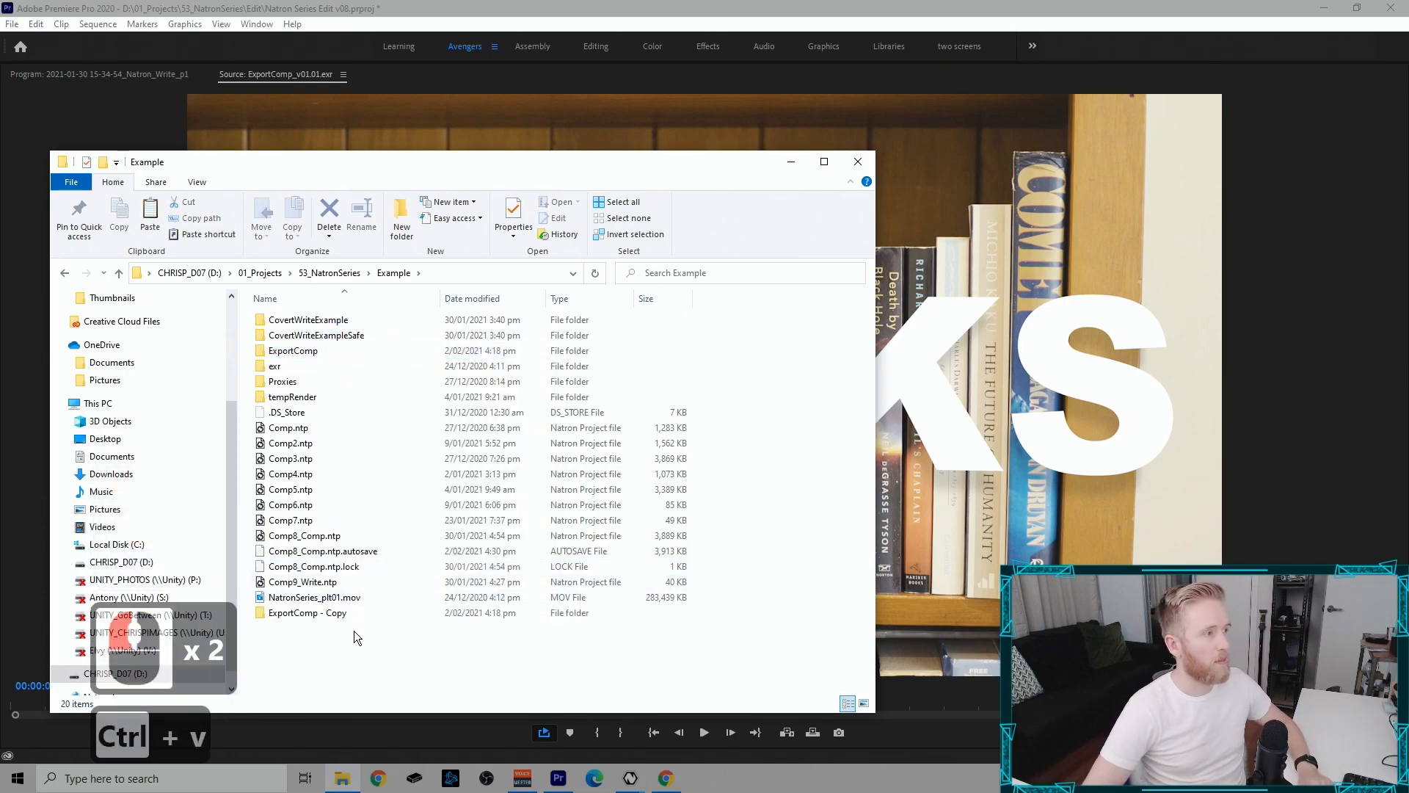
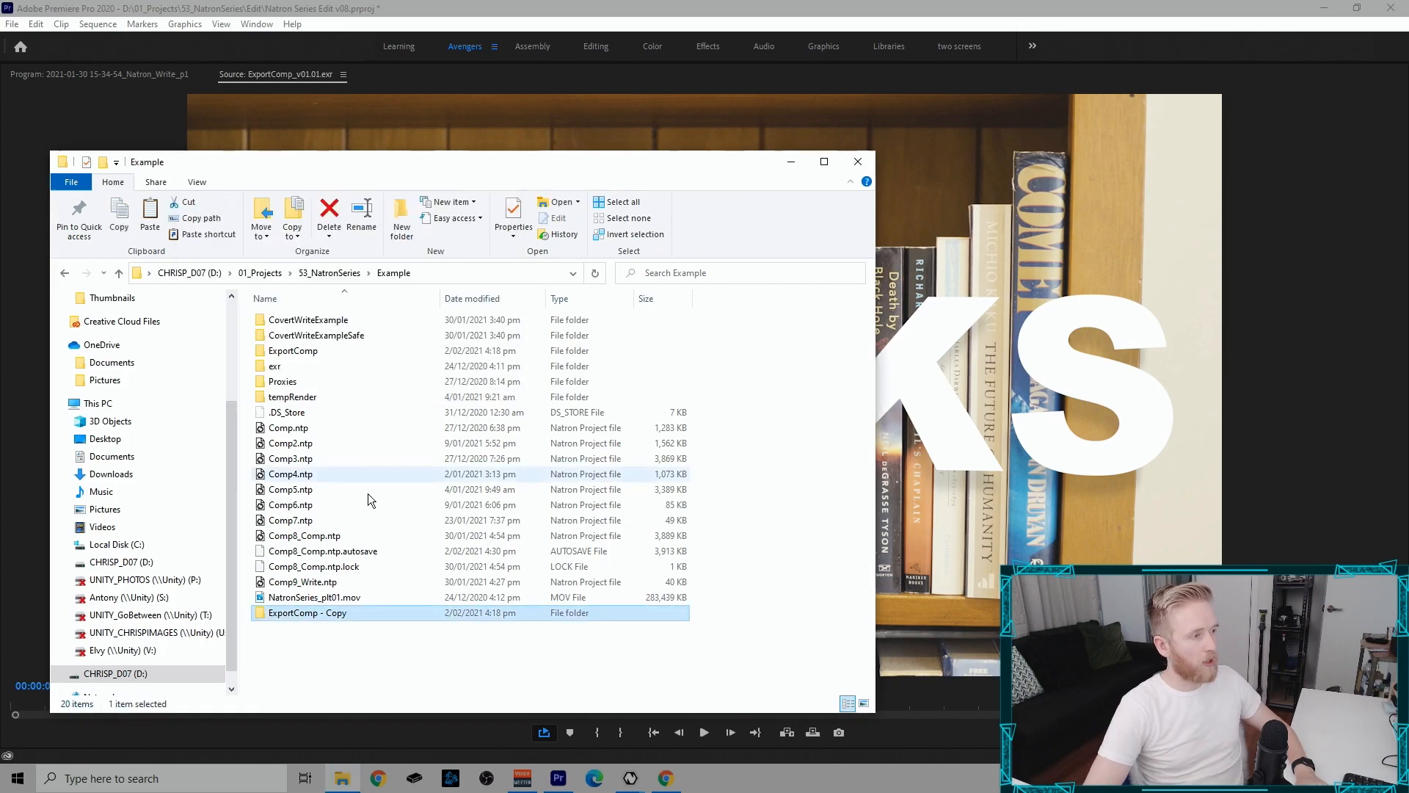
# Step: Rename the duplicated ExportComp folder as ExportCompSafety
pyautogui.click(319, 613)
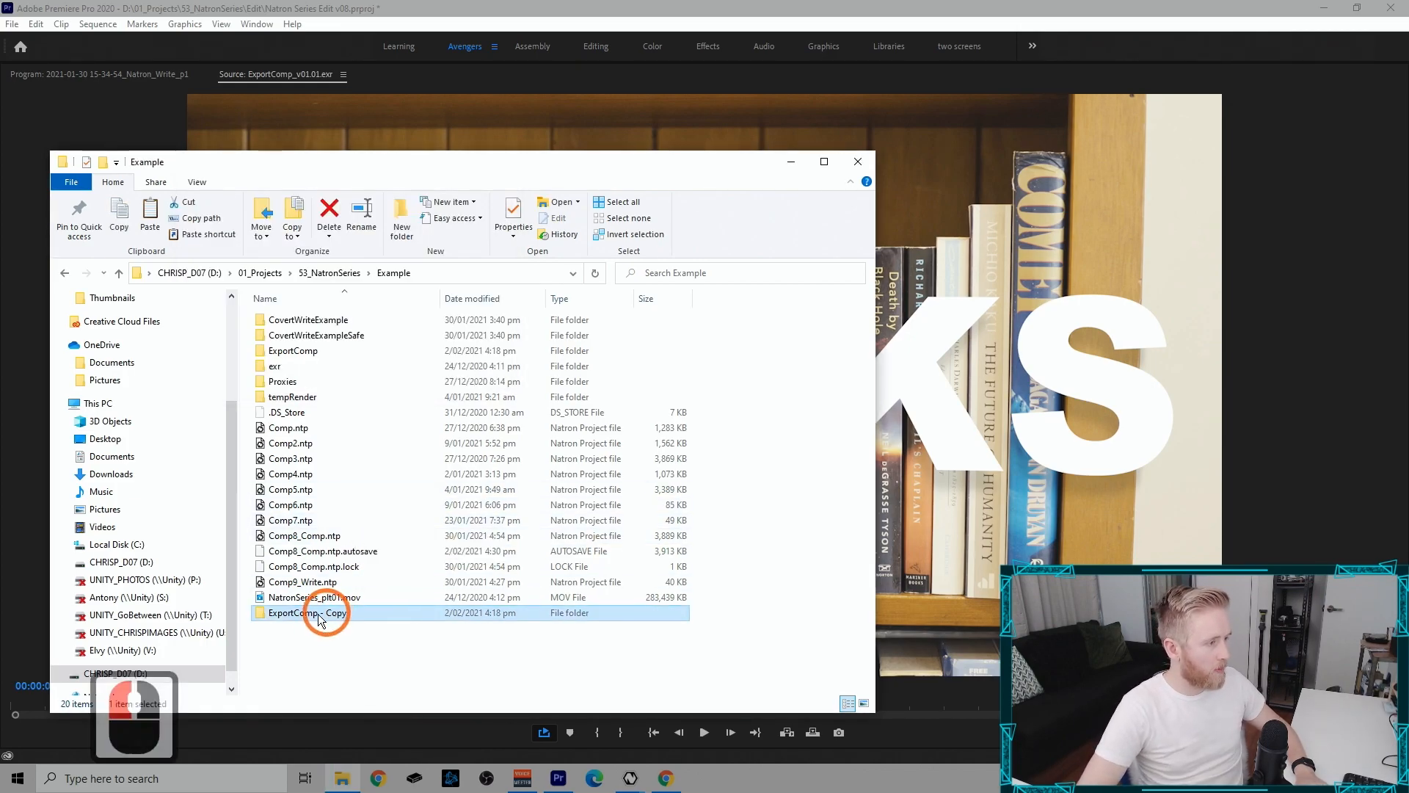
pyautogui.doubleClick(319, 614)
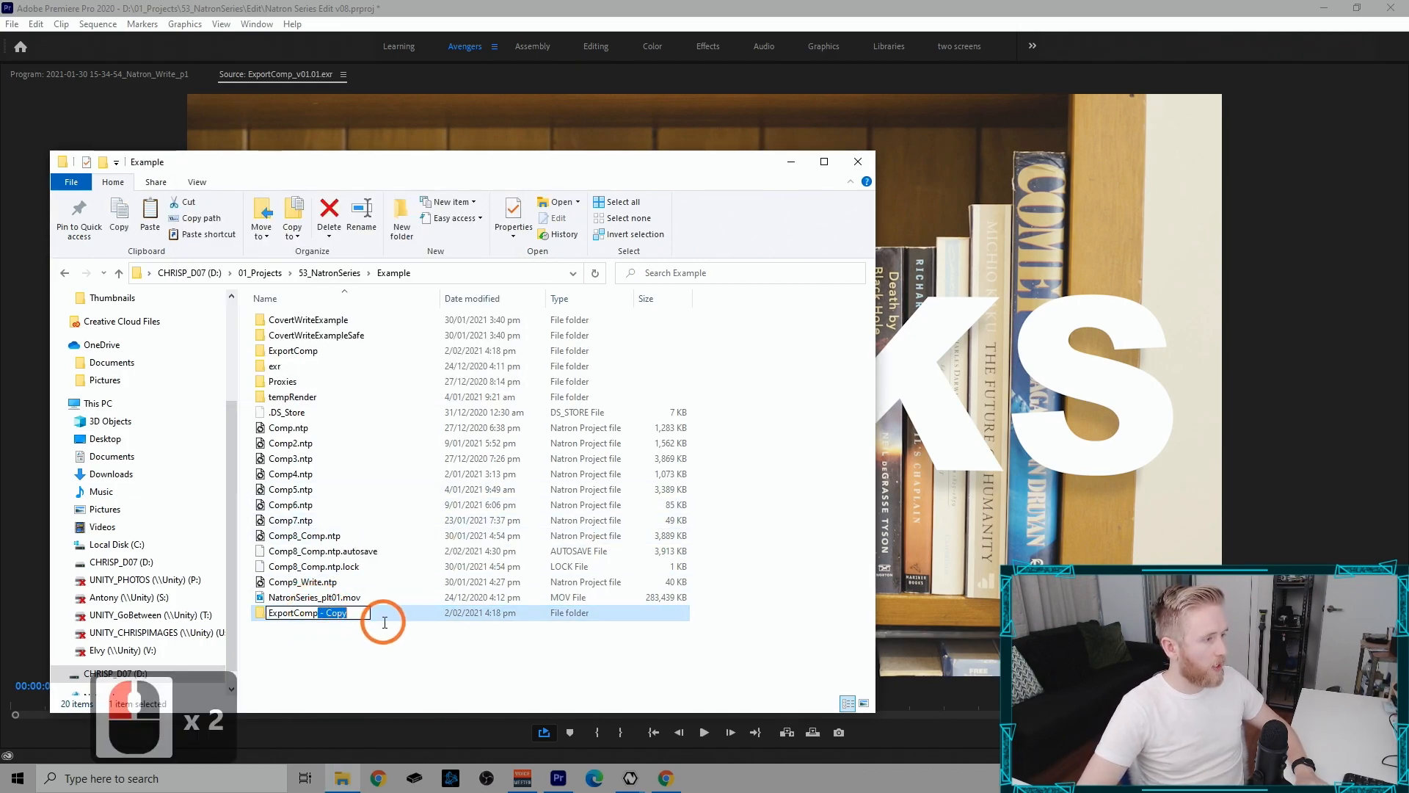
pyautogui.write('Safe')
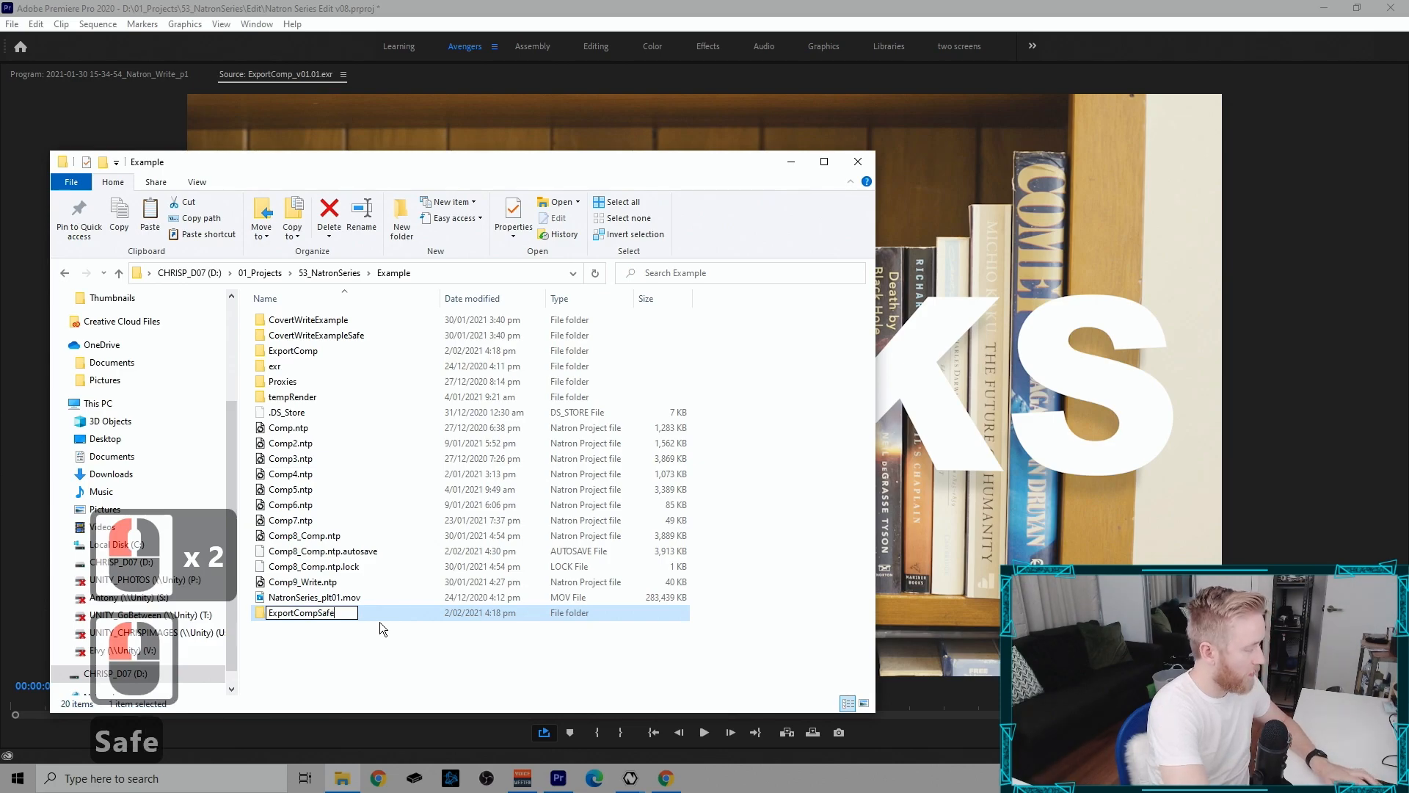
pyautogui.write('ty')
pyautogui.press('Return')
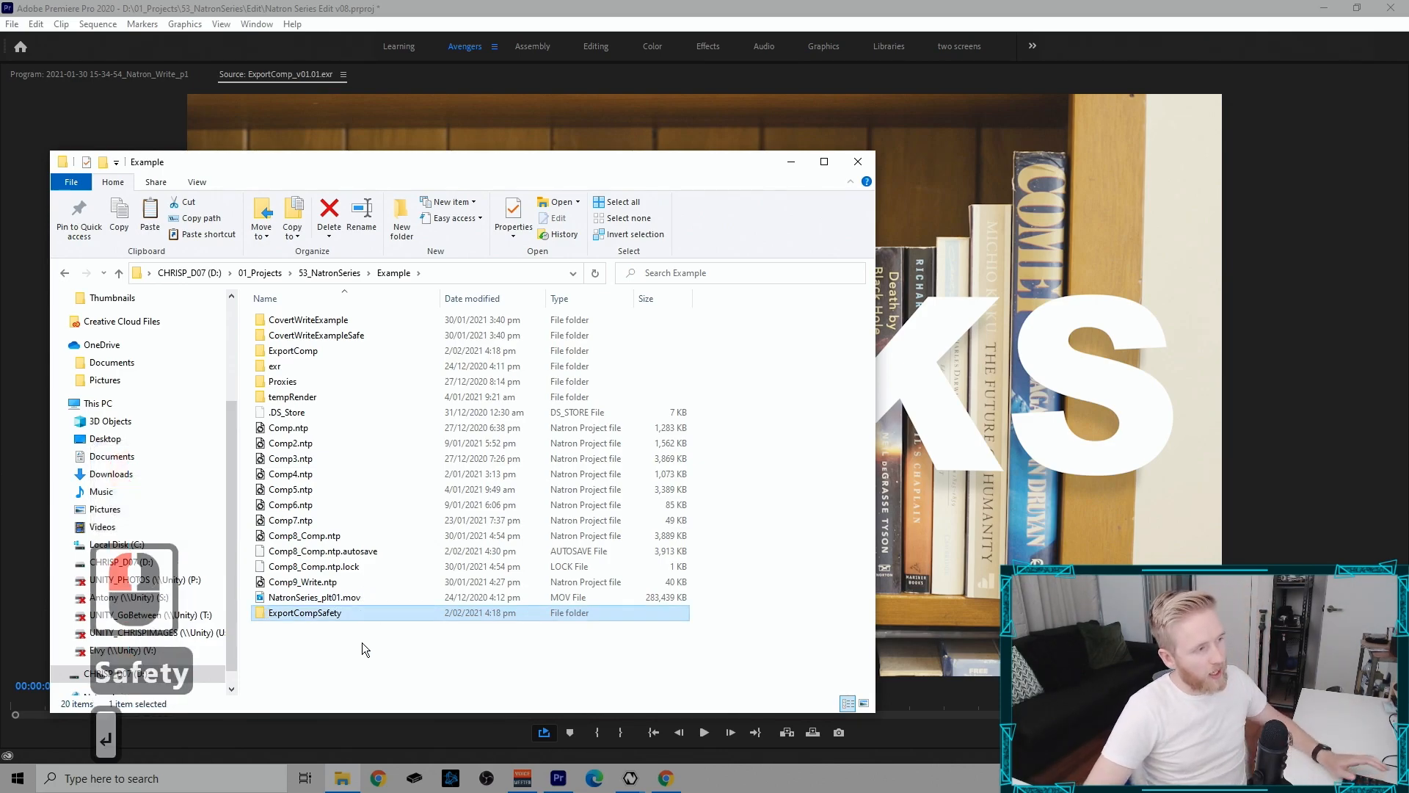
pyautogui.click(354, 613)
pyautogui.click(356, 614)
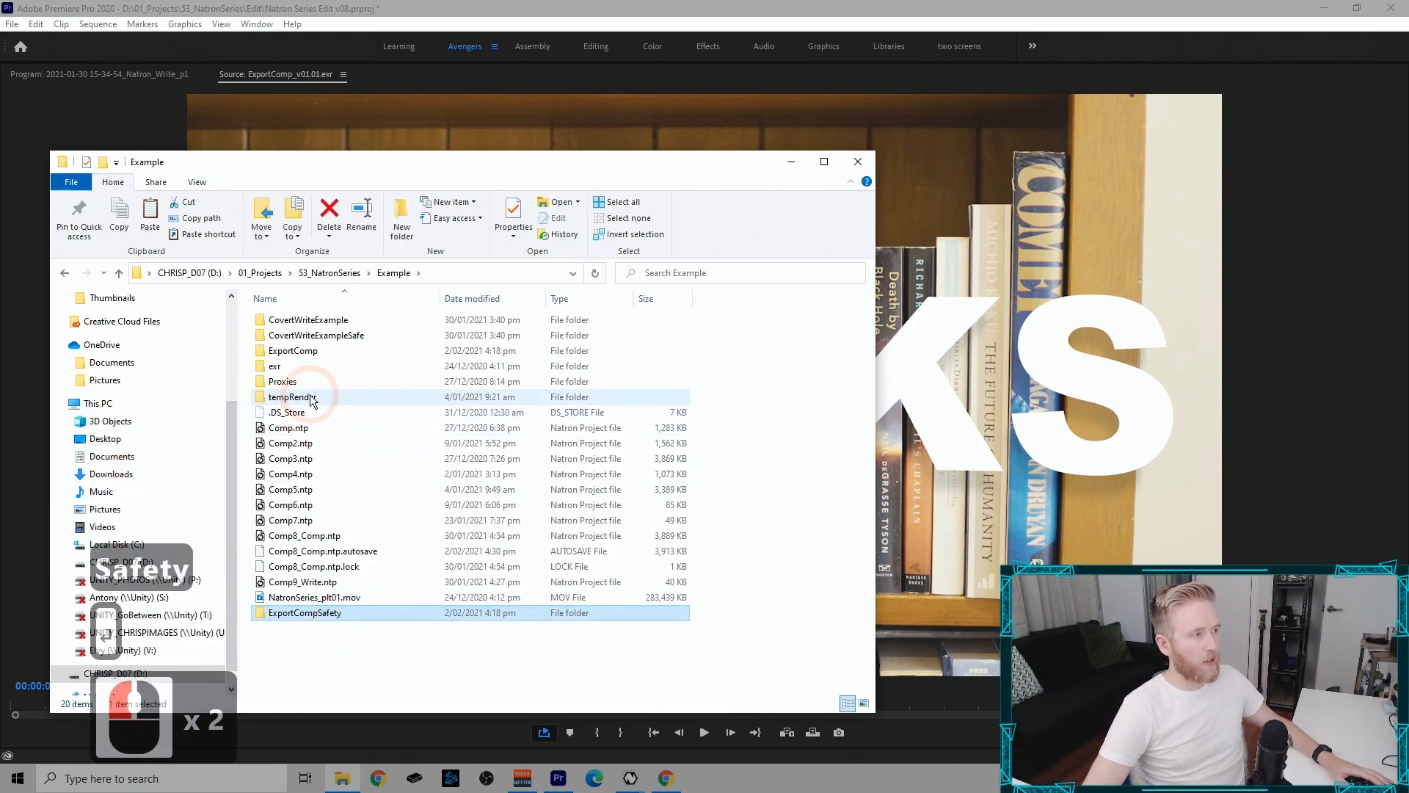
pyautogui.click(310, 353)
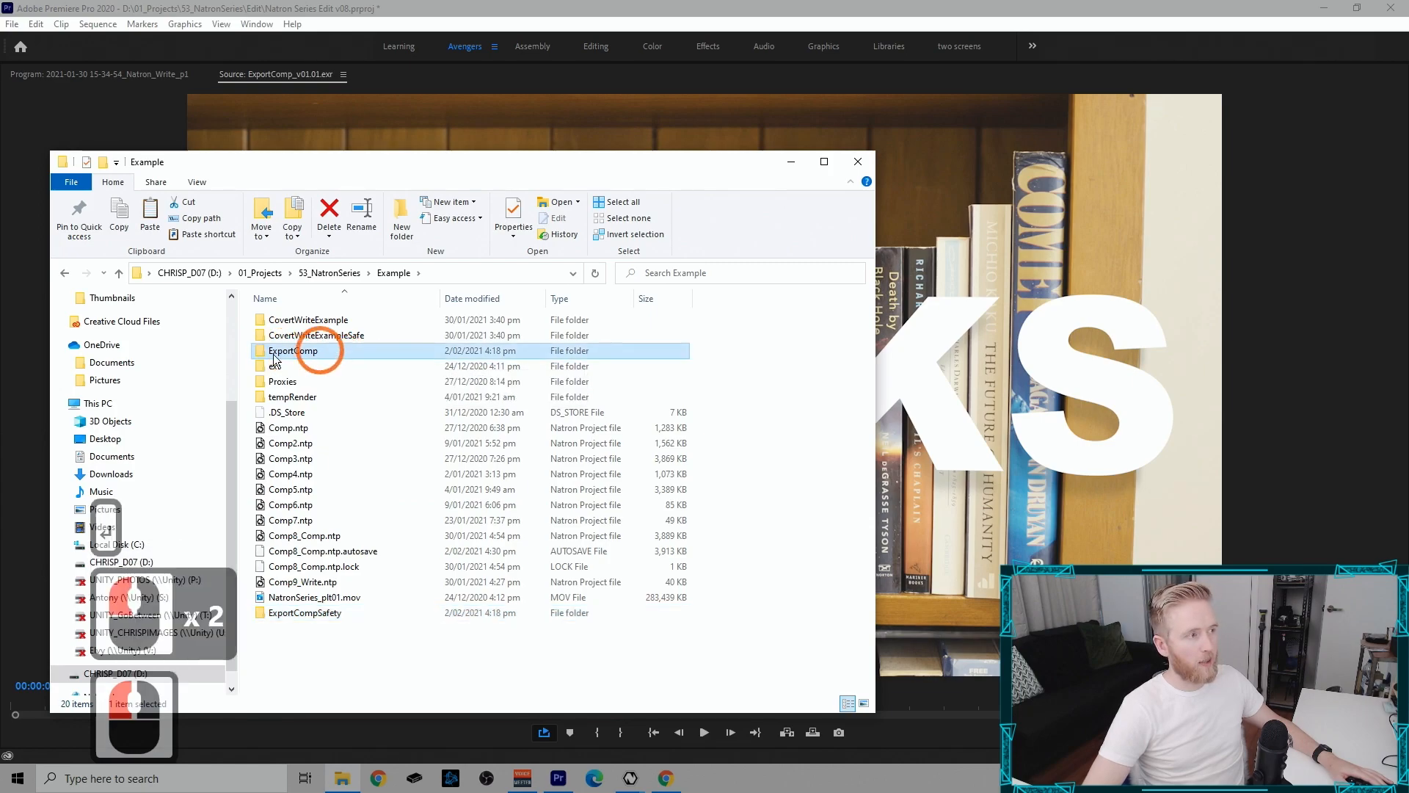
pyautogui.click(352, 613)
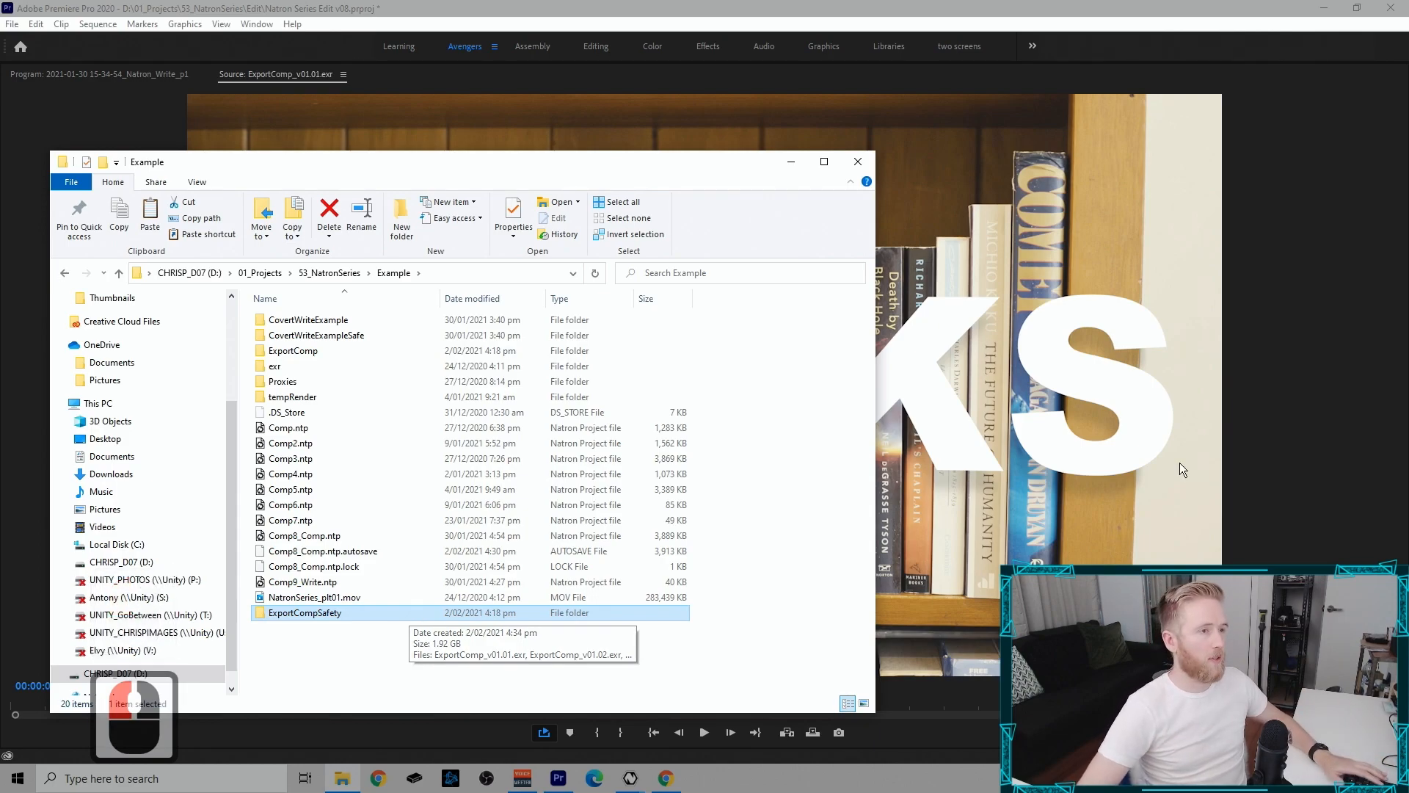
# Step: Switch to the Comp8_Comp.ntp project in Natron and show the Read2 node in the viewer
pyautogui.click(1240, 448)
pyautogui.click(630, 780)
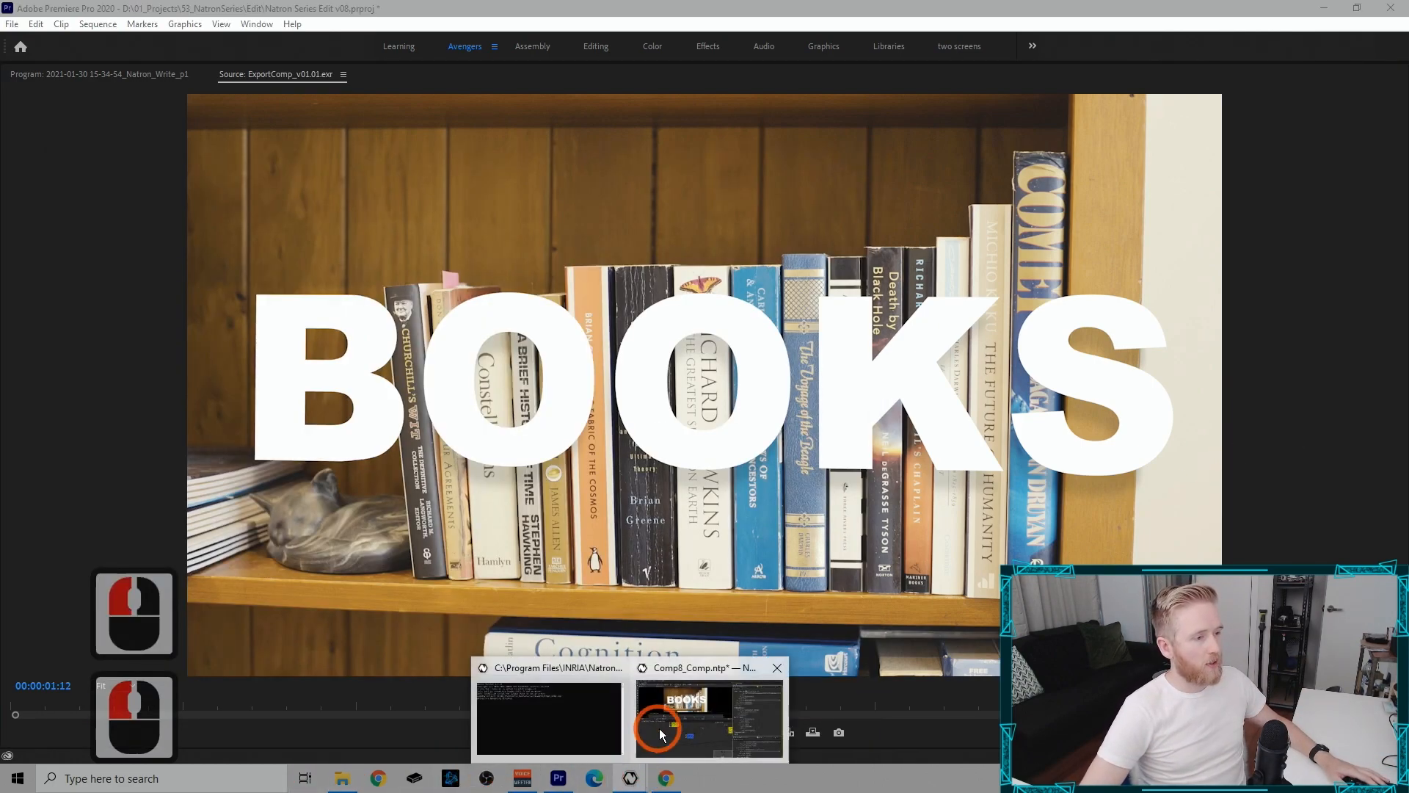
pyautogui.click(644, 705)
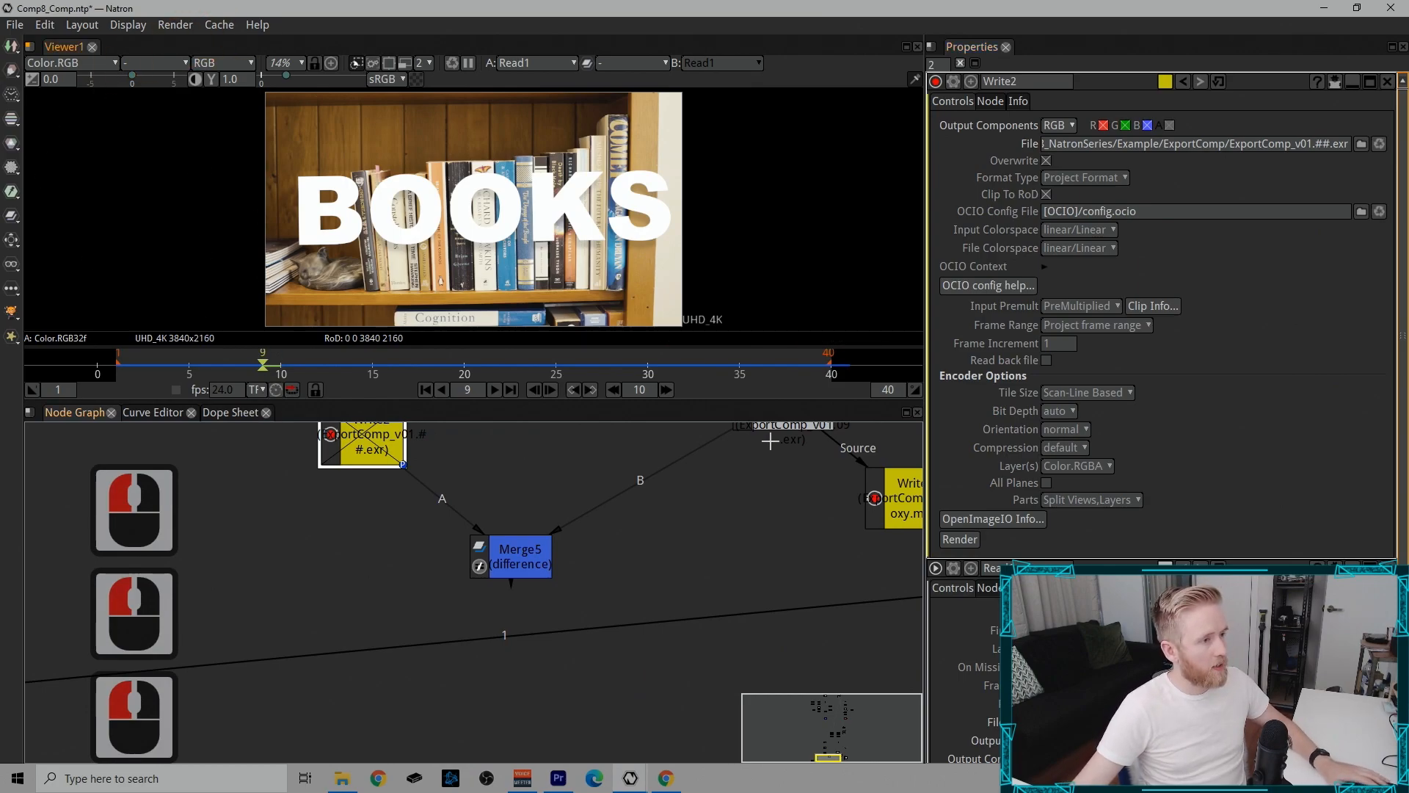
pyautogui.moveTo(763, 439); pyautogui.dragTo(566, 619)
pyautogui.click(599, 569)
pyautogui.press('1')
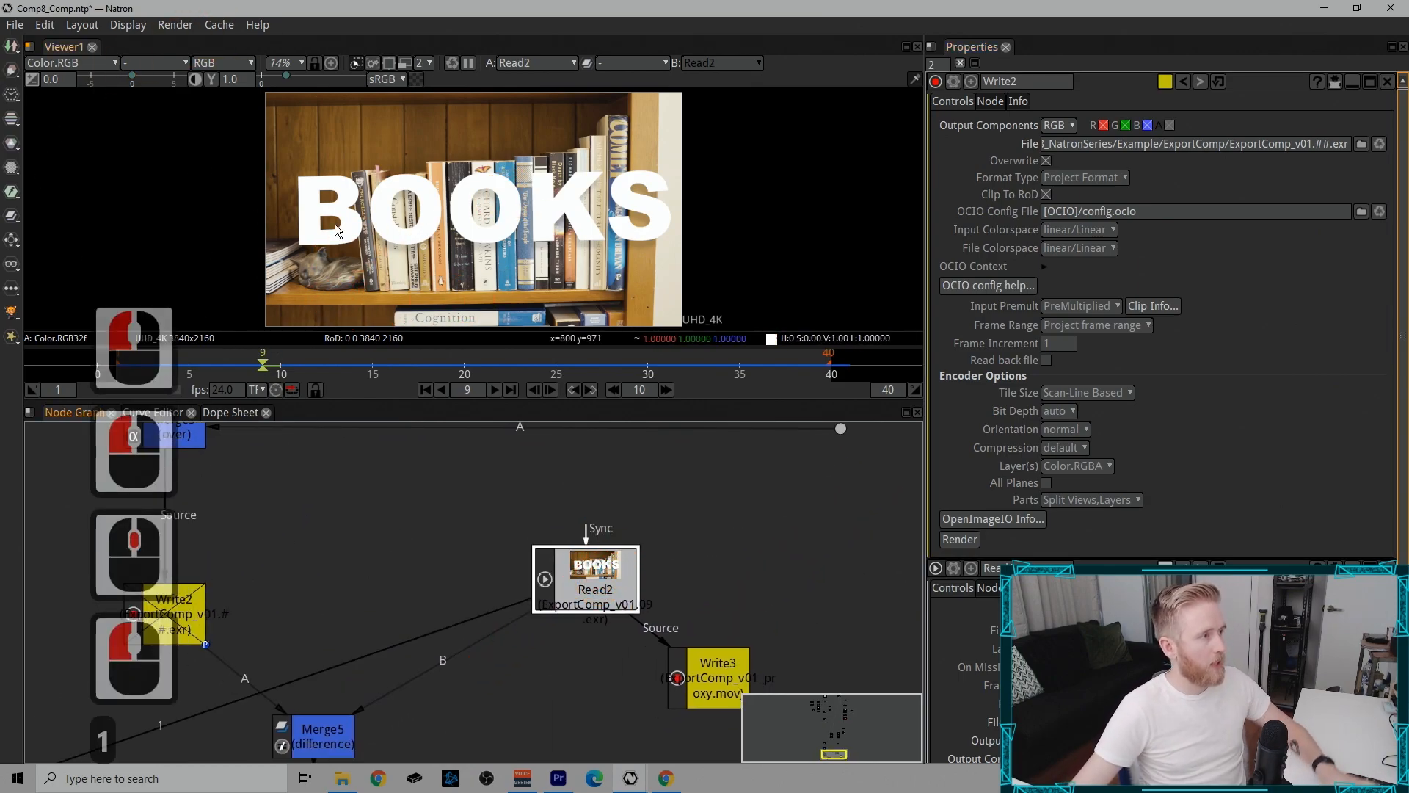
# Step: Inspect the BOOKS lettering of Read2 up close and compare frame 9 with its neighbouring frames
pyautogui.scroll(10, 351, 235)
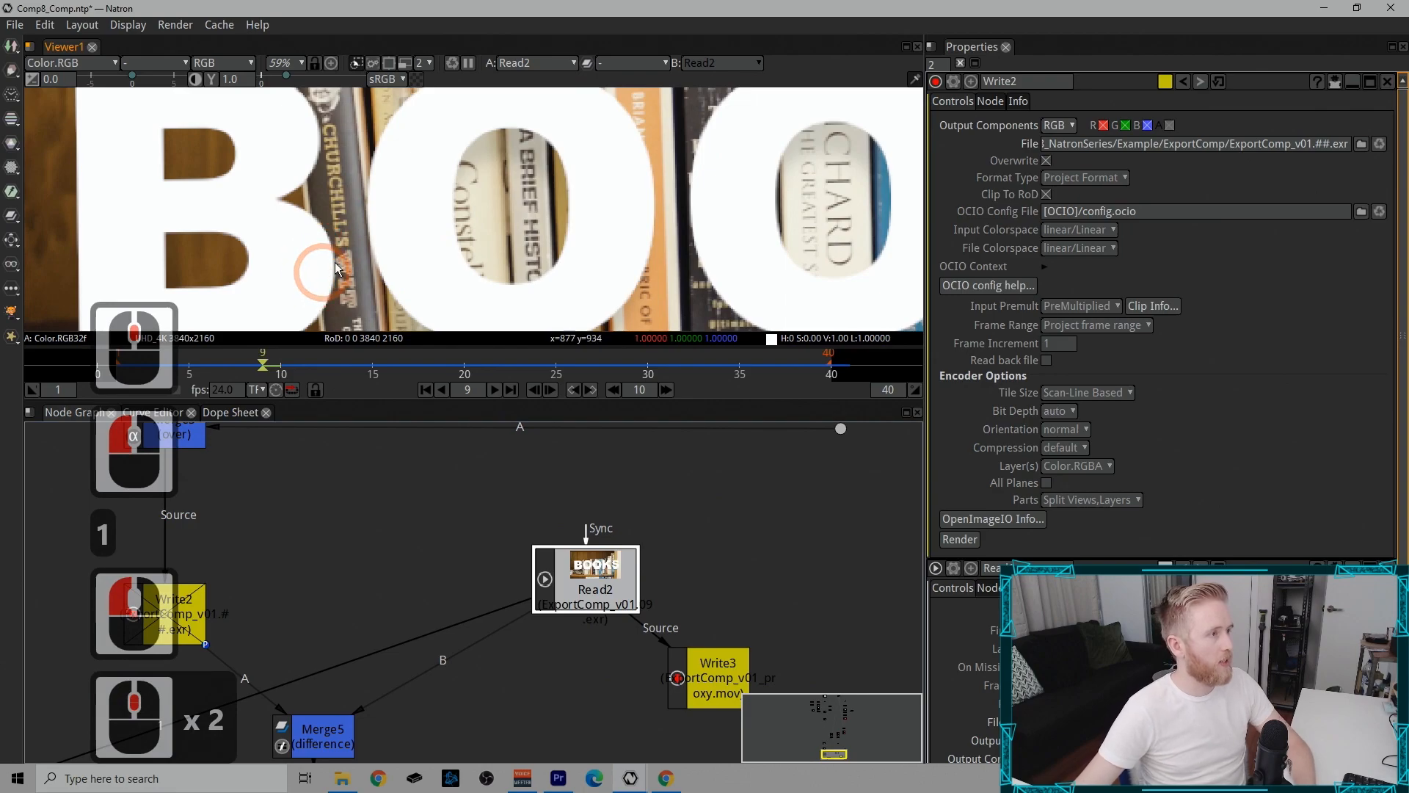
pyautogui.press('Left')
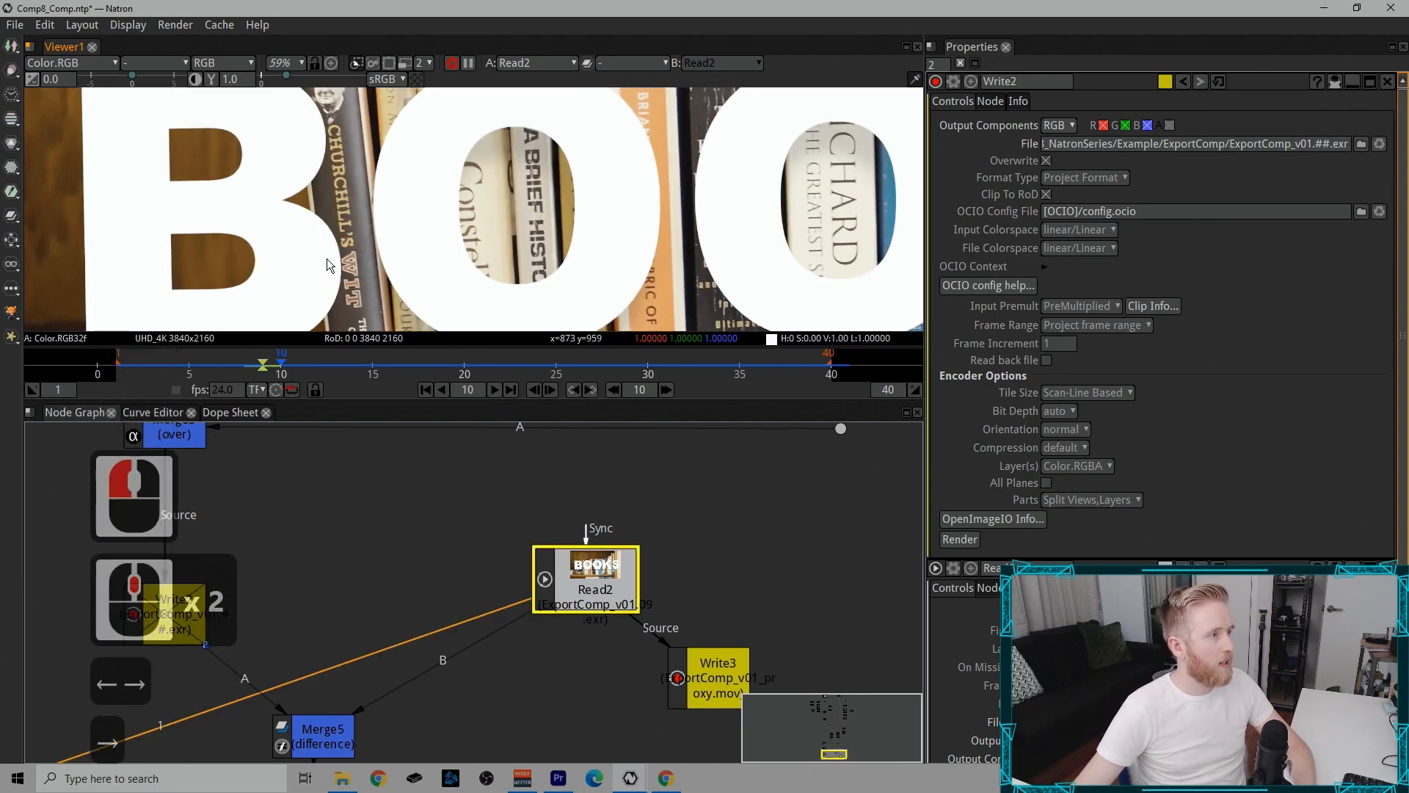
pyautogui.press('Right')
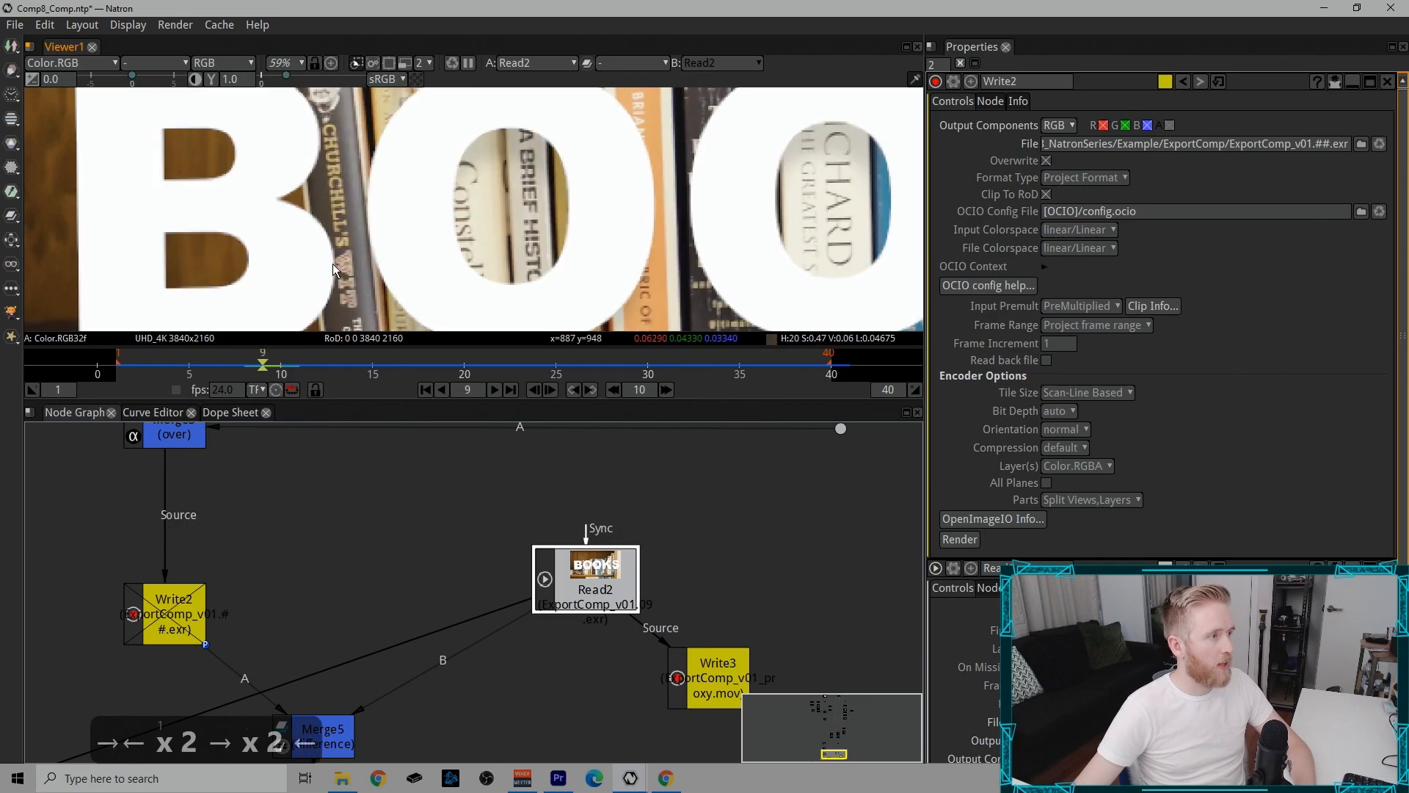
pyautogui.moveTo(226, 110); pyautogui.dragTo(380, 194)
pyautogui.moveTo(733, 618); pyautogui.dragTo(617, 544)
pyautogui.moveTo(689, 669); pyautogui.dragTo(527, 555)
pyautogui.press('Left')
pyautogui.press('Right')
pyautogui.press('Right')
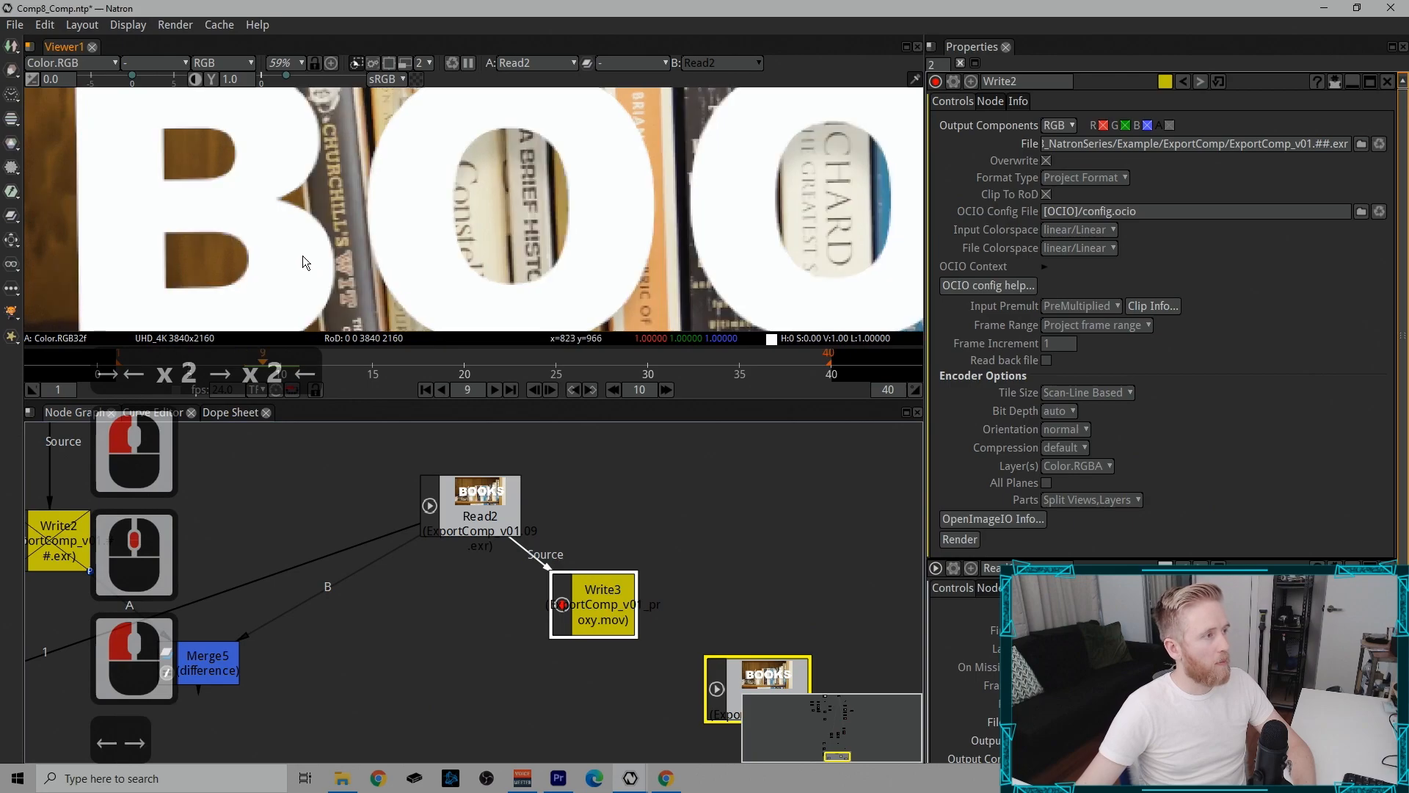
pyautogui.press('Left')
pyautogui.press('Left')
pyautogui.press('Right')
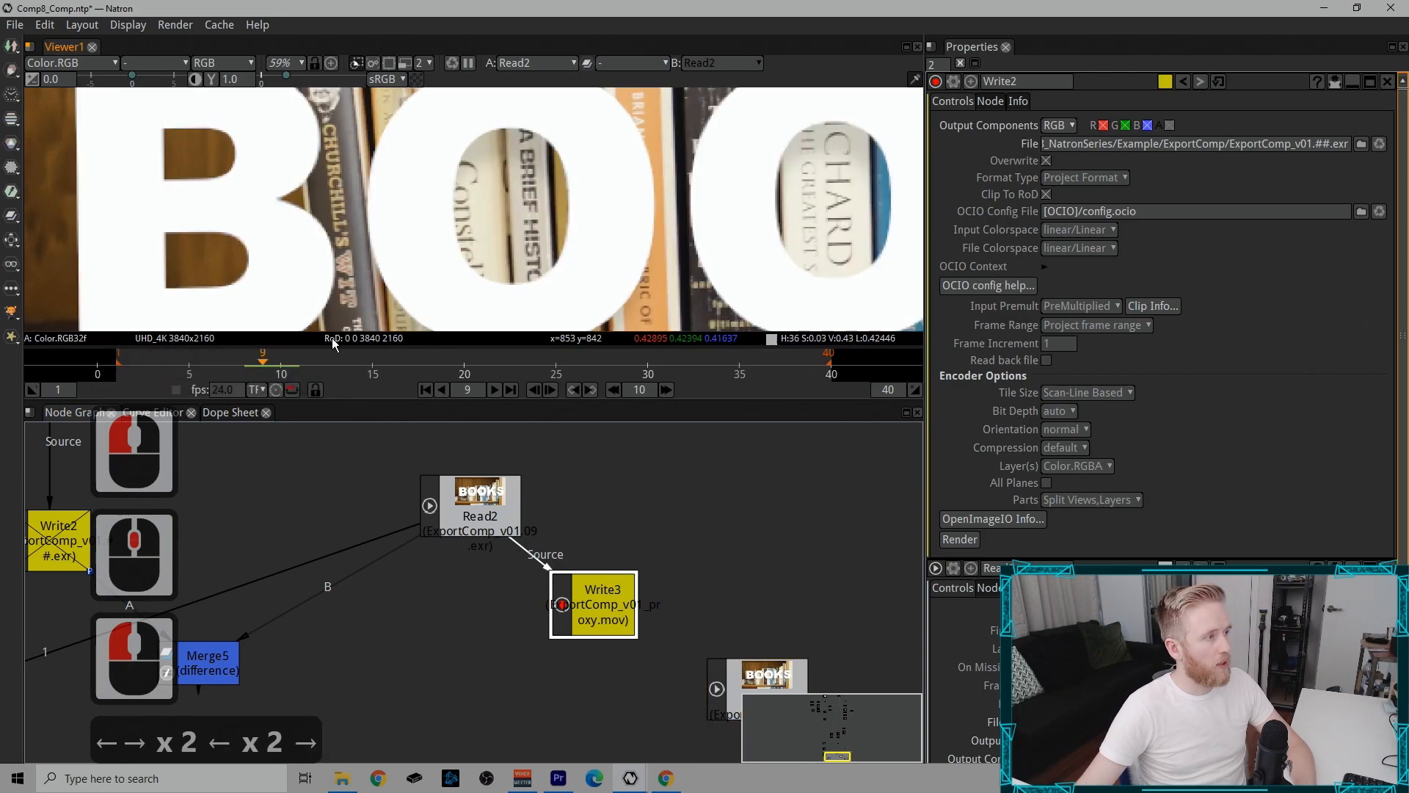
# Step: Set the Write3 node's frame range to Manual with first and last frame 9, and render it
pyautogui.doubleClick(596, 600)
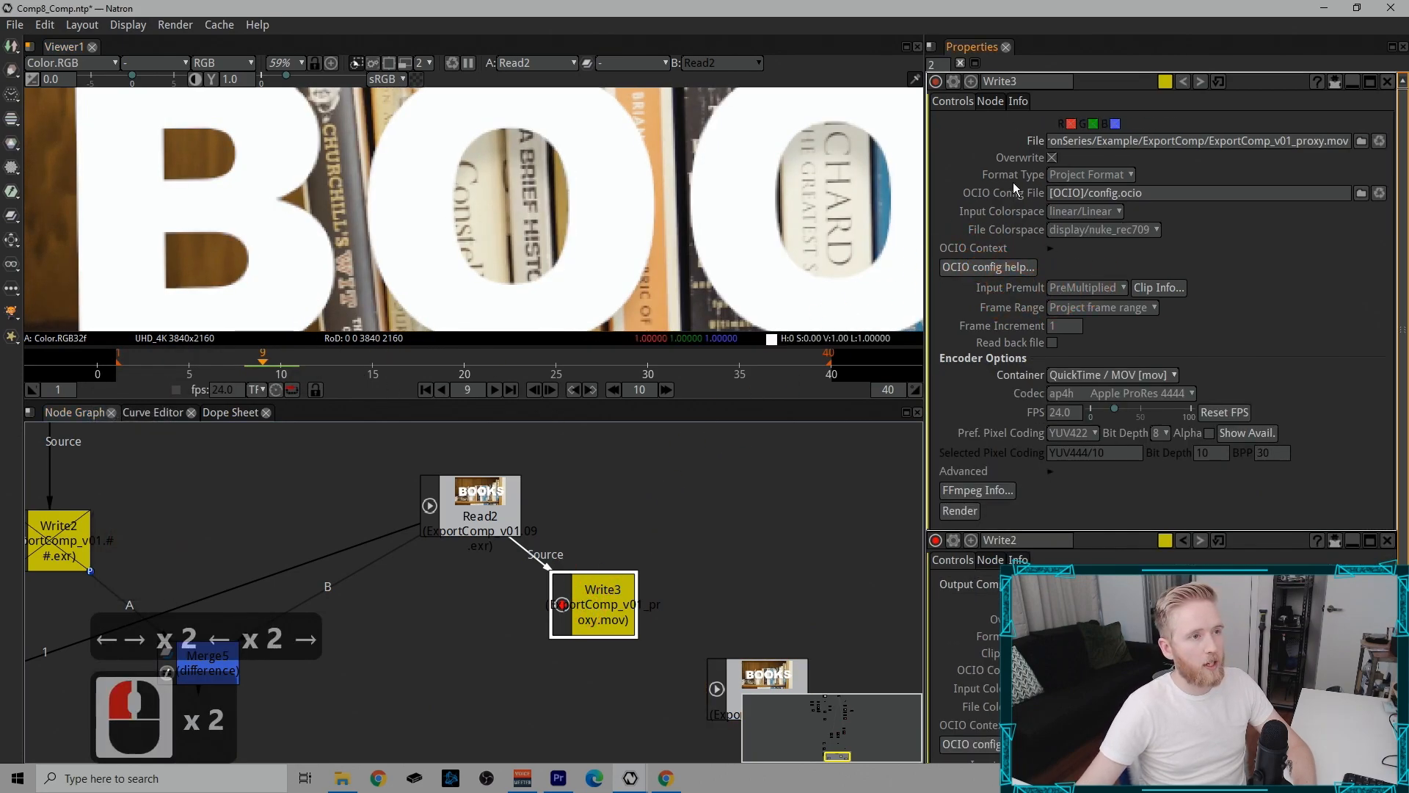
pyautogui.click(1147, 312)
pyautogui.click(1068, 329)
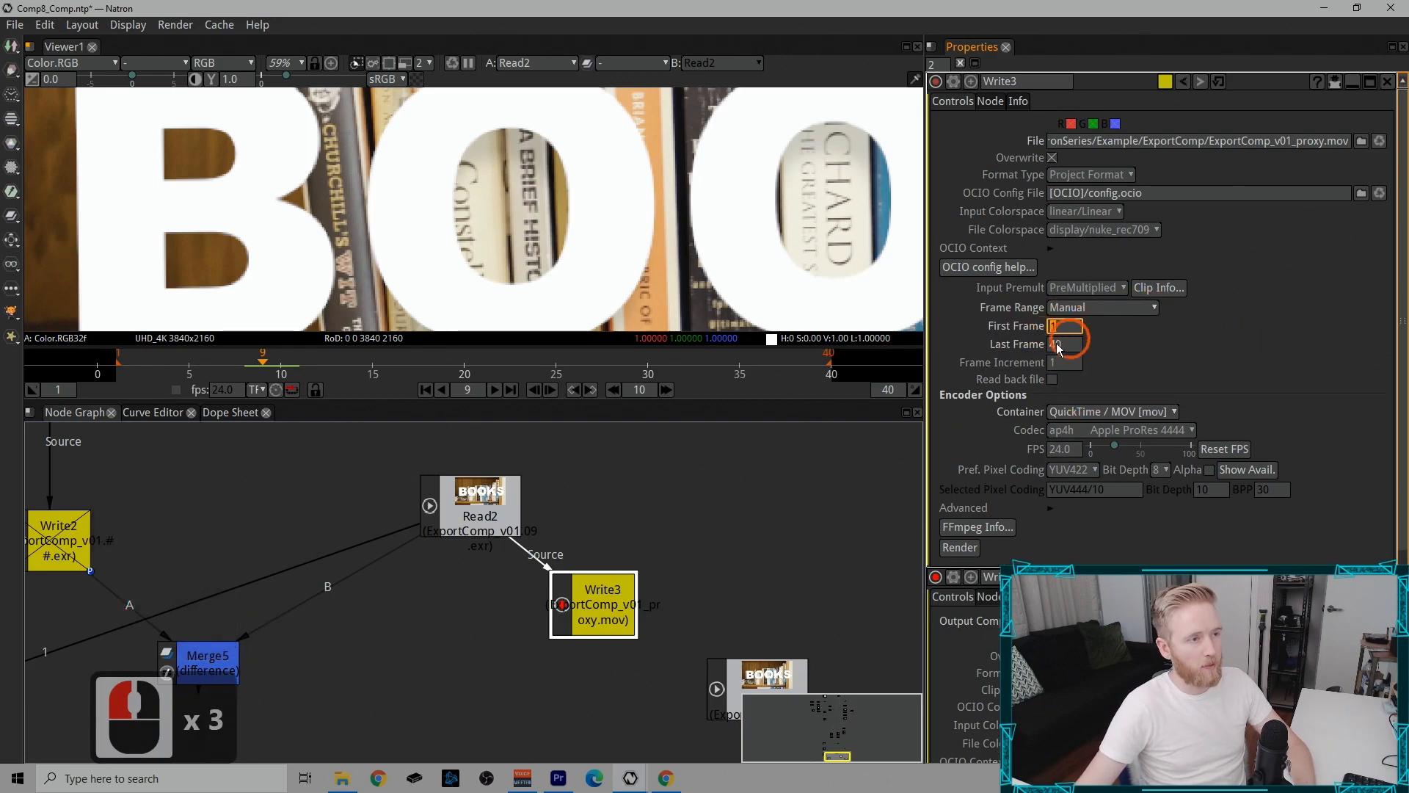
pyautogui.write('9')
pyautogui.click(1064, 344)
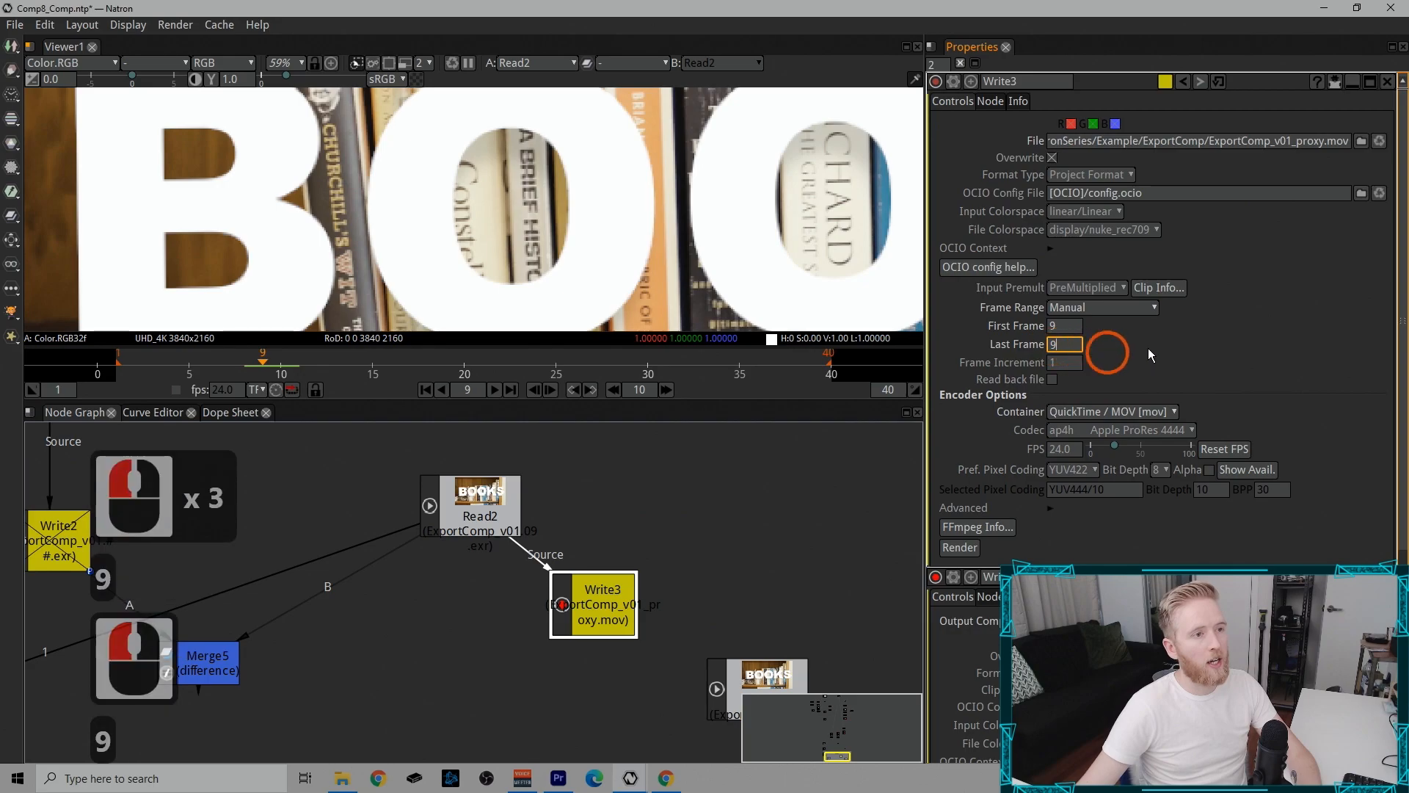
pyautogui.write('9')
pyautogui.click(1164, 247)
pyautogui.click(959, 548)
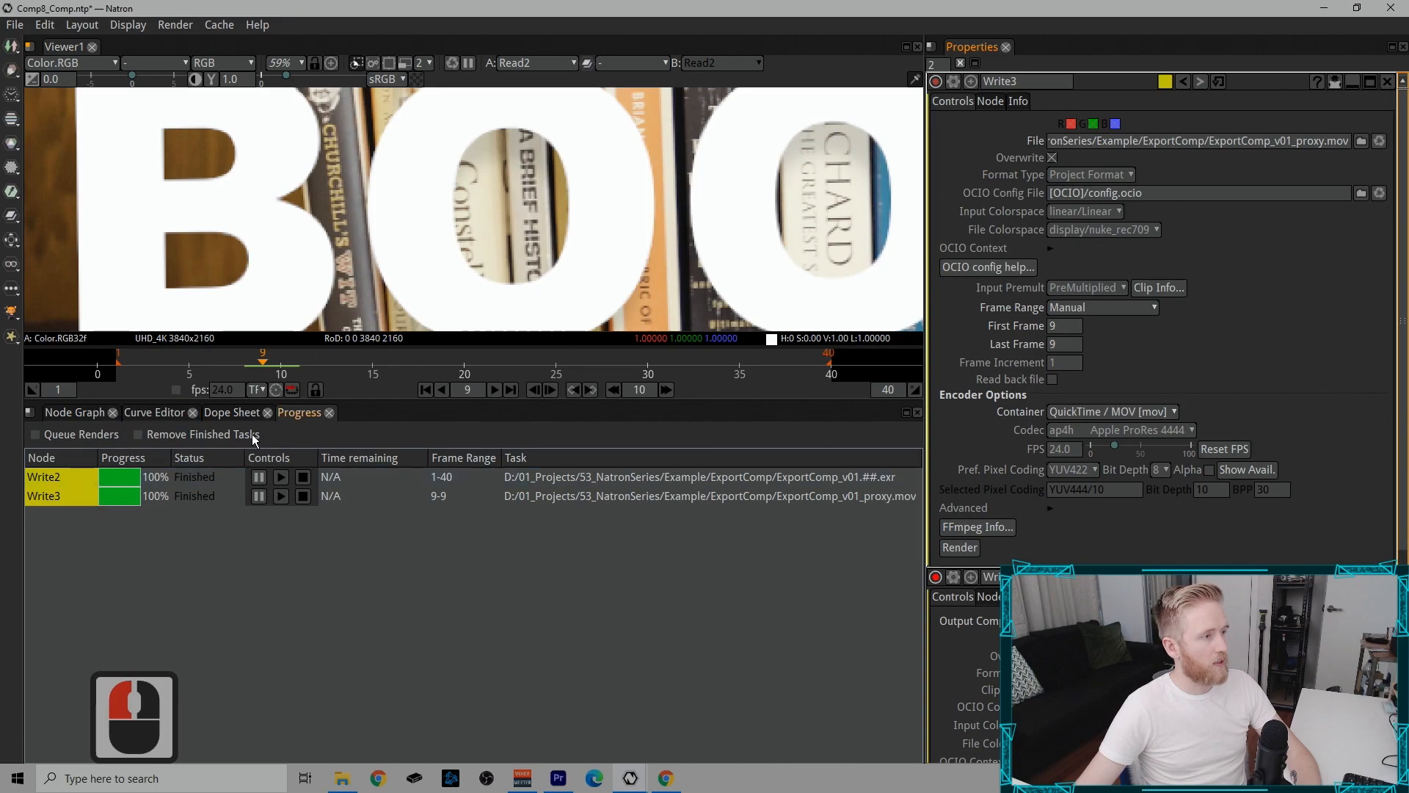
# Step: Return to the node graph, check the Write2 node, and delete the Write3 proxy node
pyautogui.click(82, 413)
pyautogui.click(564, 499)
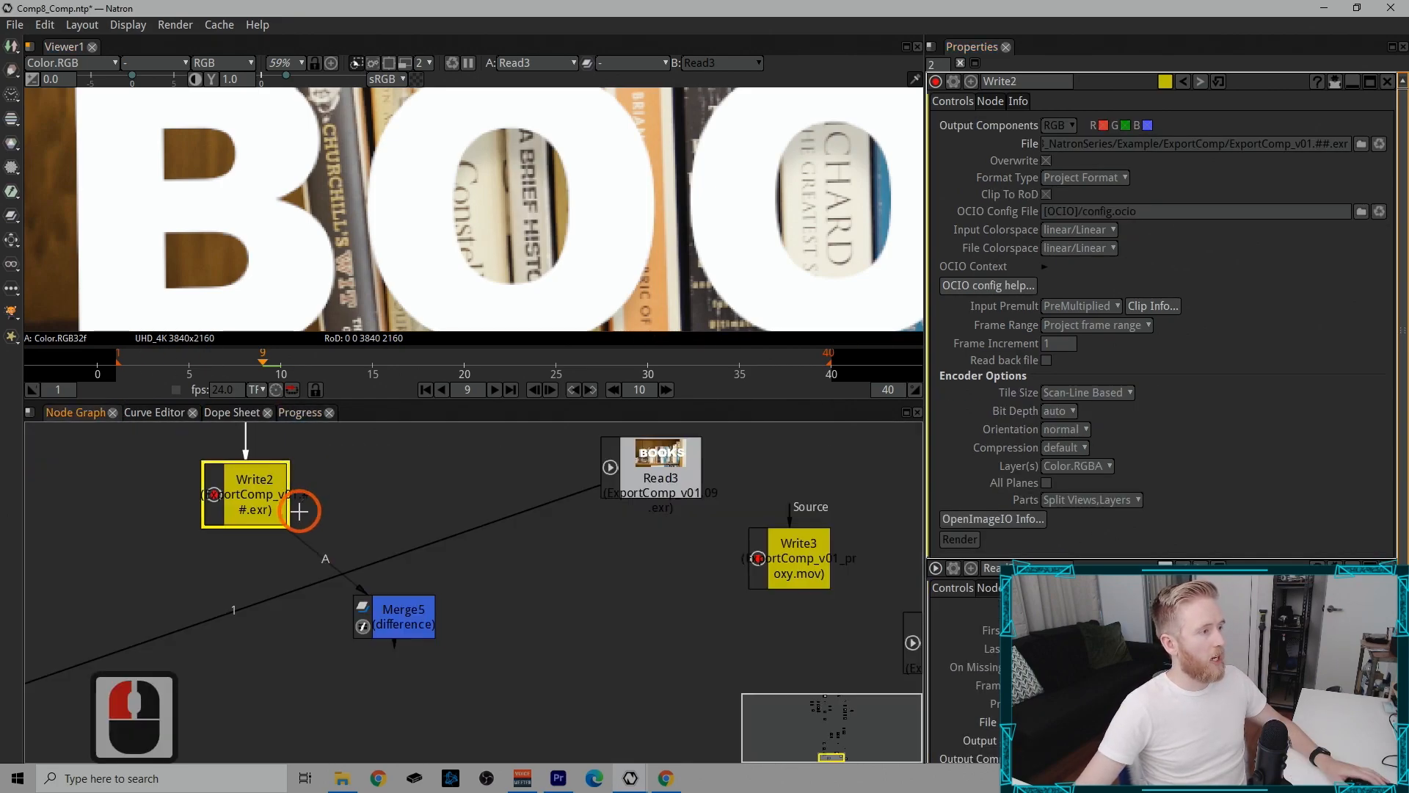
pyautogui.click(289, 503)
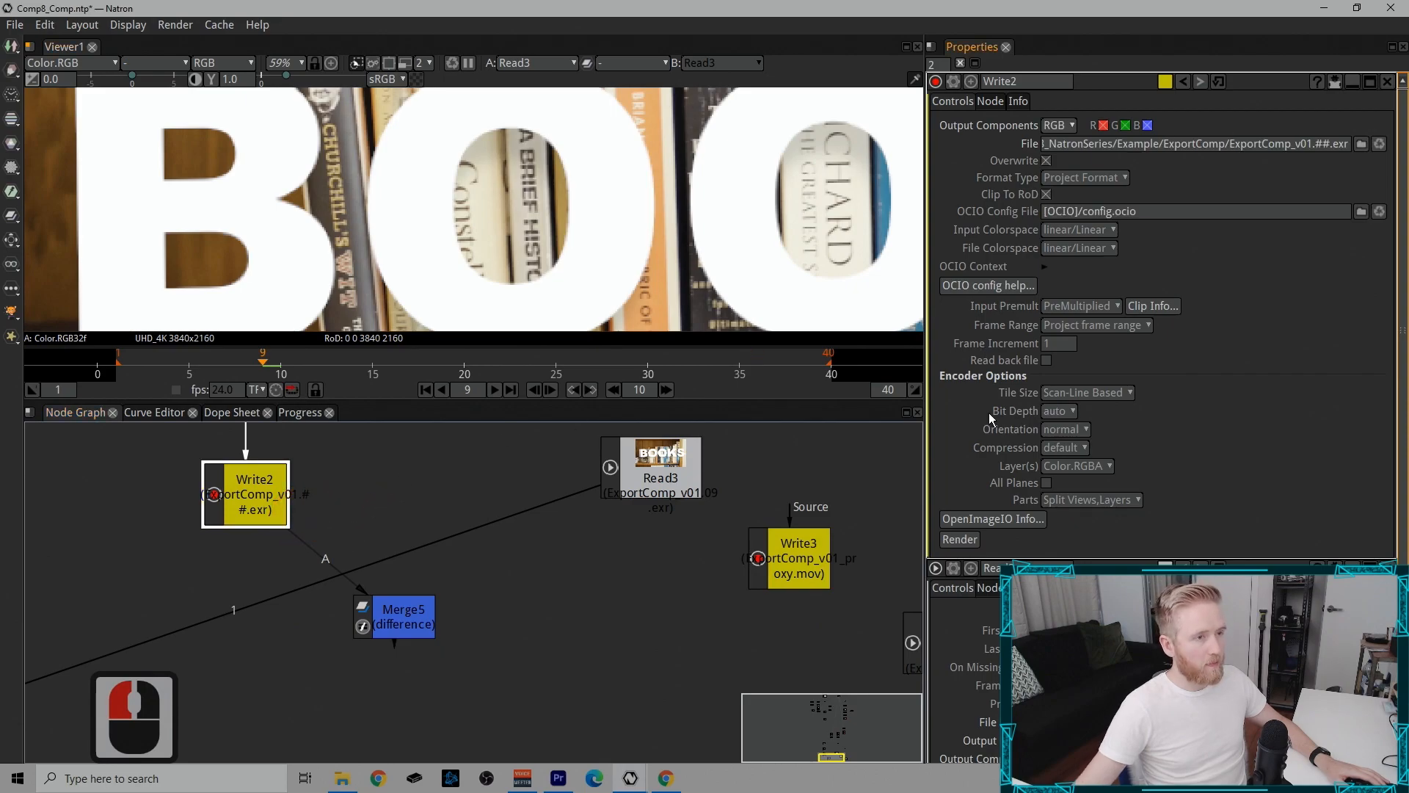
pyautogui.click(800, 555)
pyautogui.press('BackSpace')
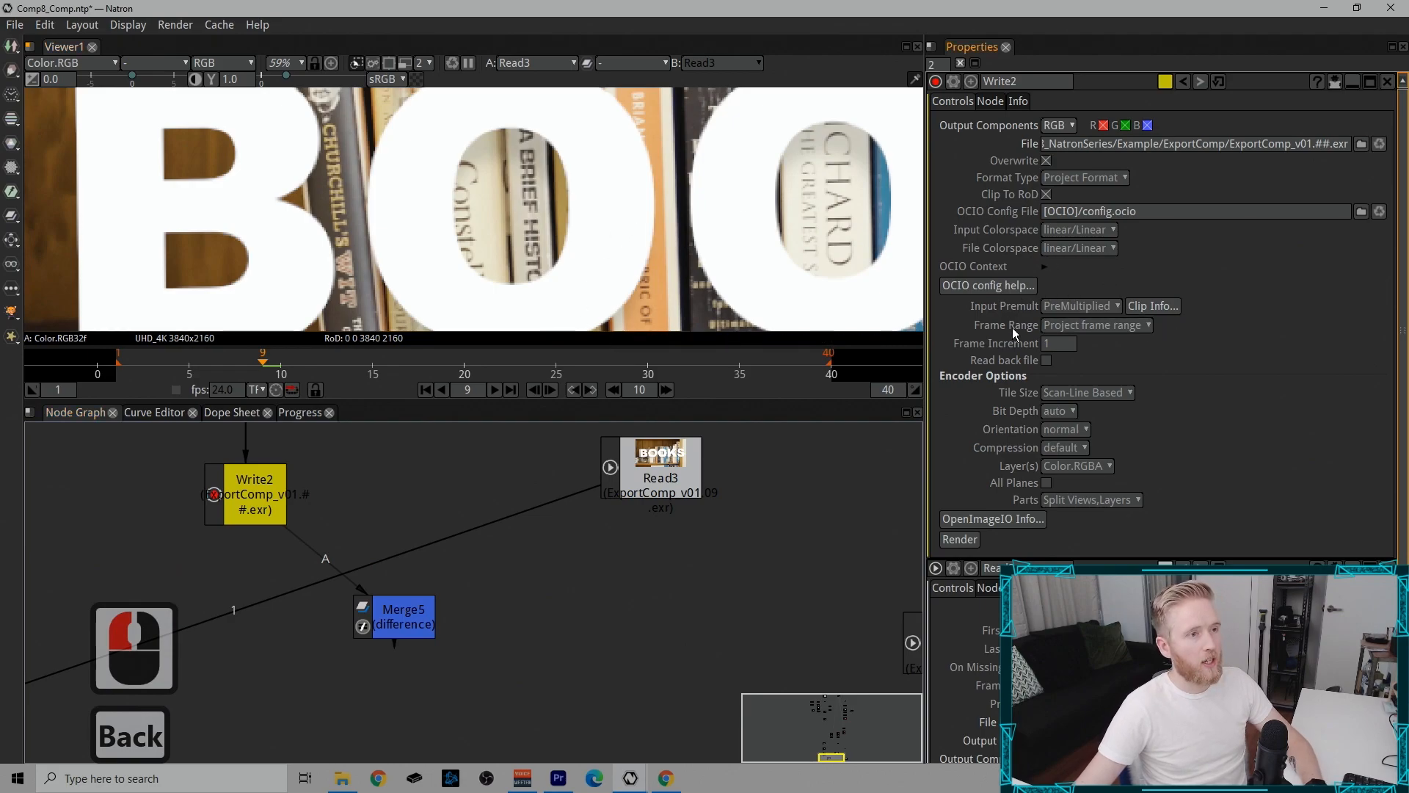
# Step: Set the Write2 node's frame range to Manual with first and last frame 9, and render that EXR frame
pyautogui.click(1086, 325)
pyautogui.click(1048, 379)
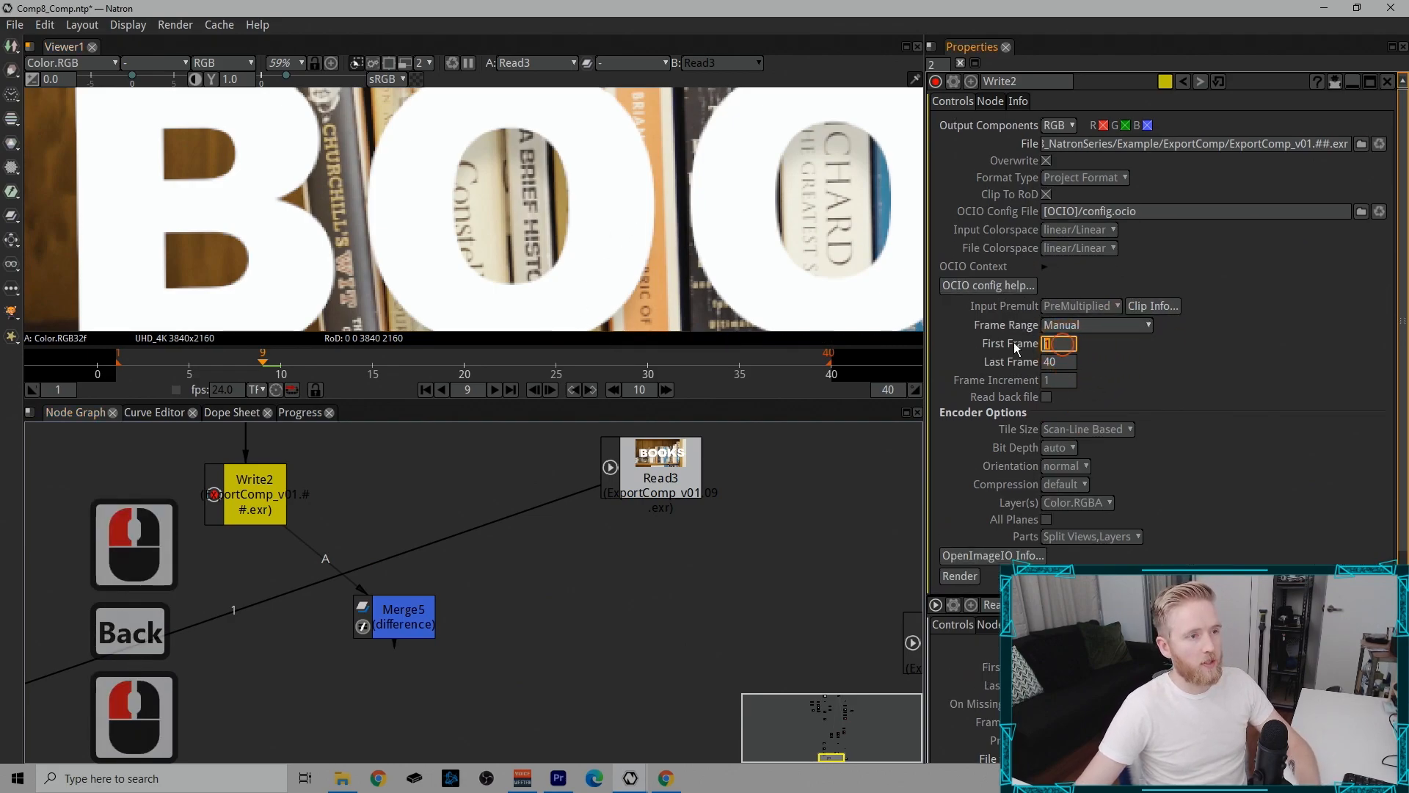
pyautogui.write('9')
pyautogui.click(1057, 361)
pyautogui.write('9')
pyautogui.click(704, 548)
pyautogui.click(1081, 424)
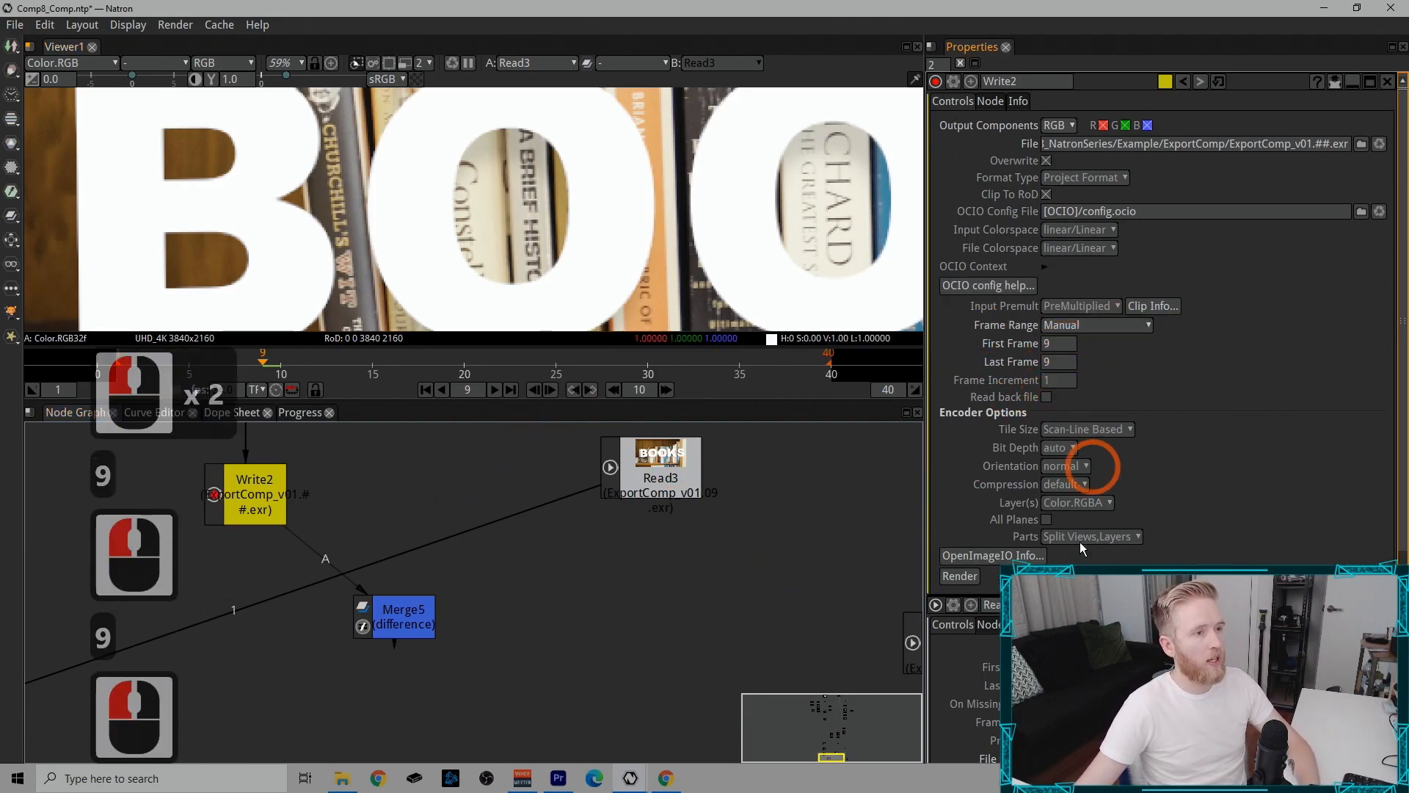
pyautogui.click(205, 442)
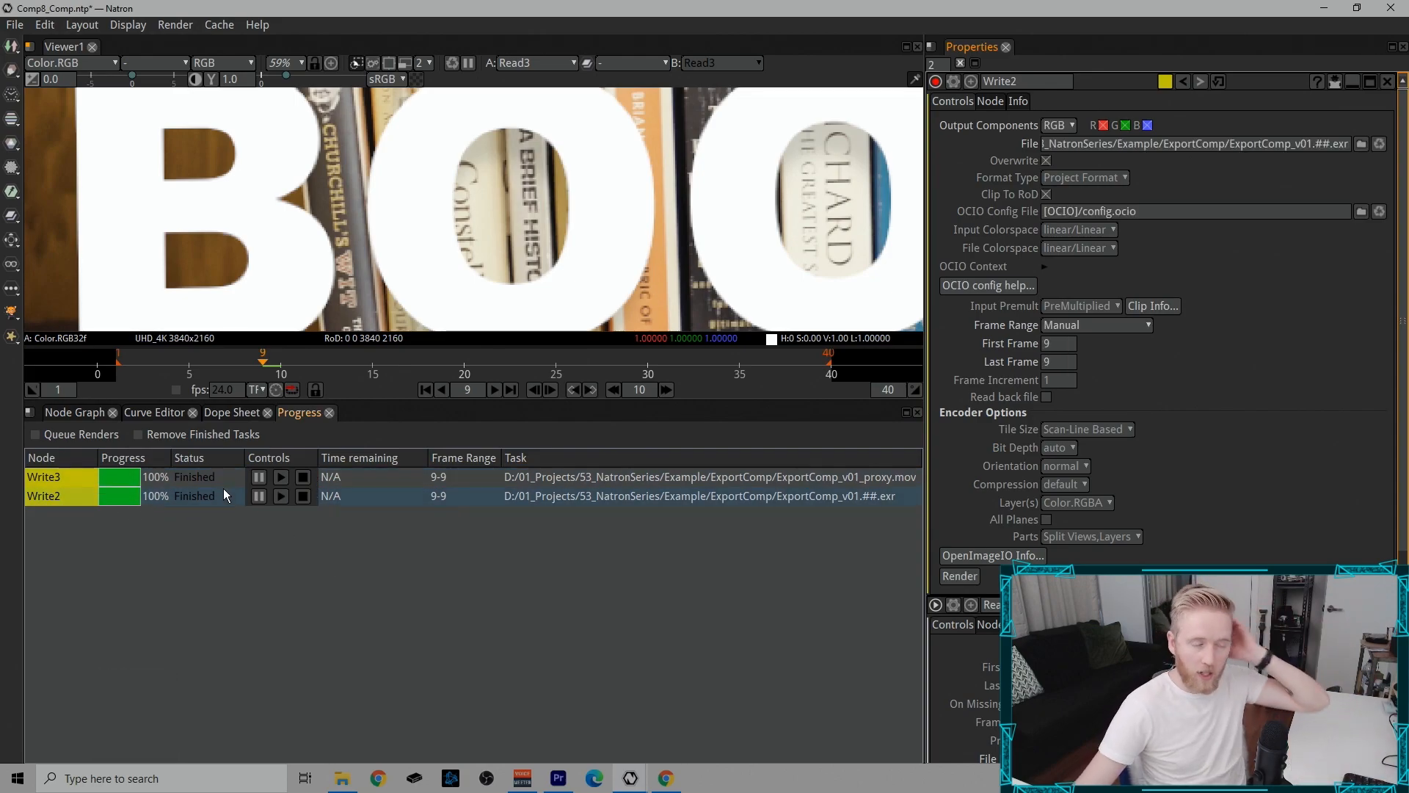
# Step: Return to the node graph, refresh the Read3 image in the viewer, and compare frame 36 with frame 37
pyautogui.click(69, 412)
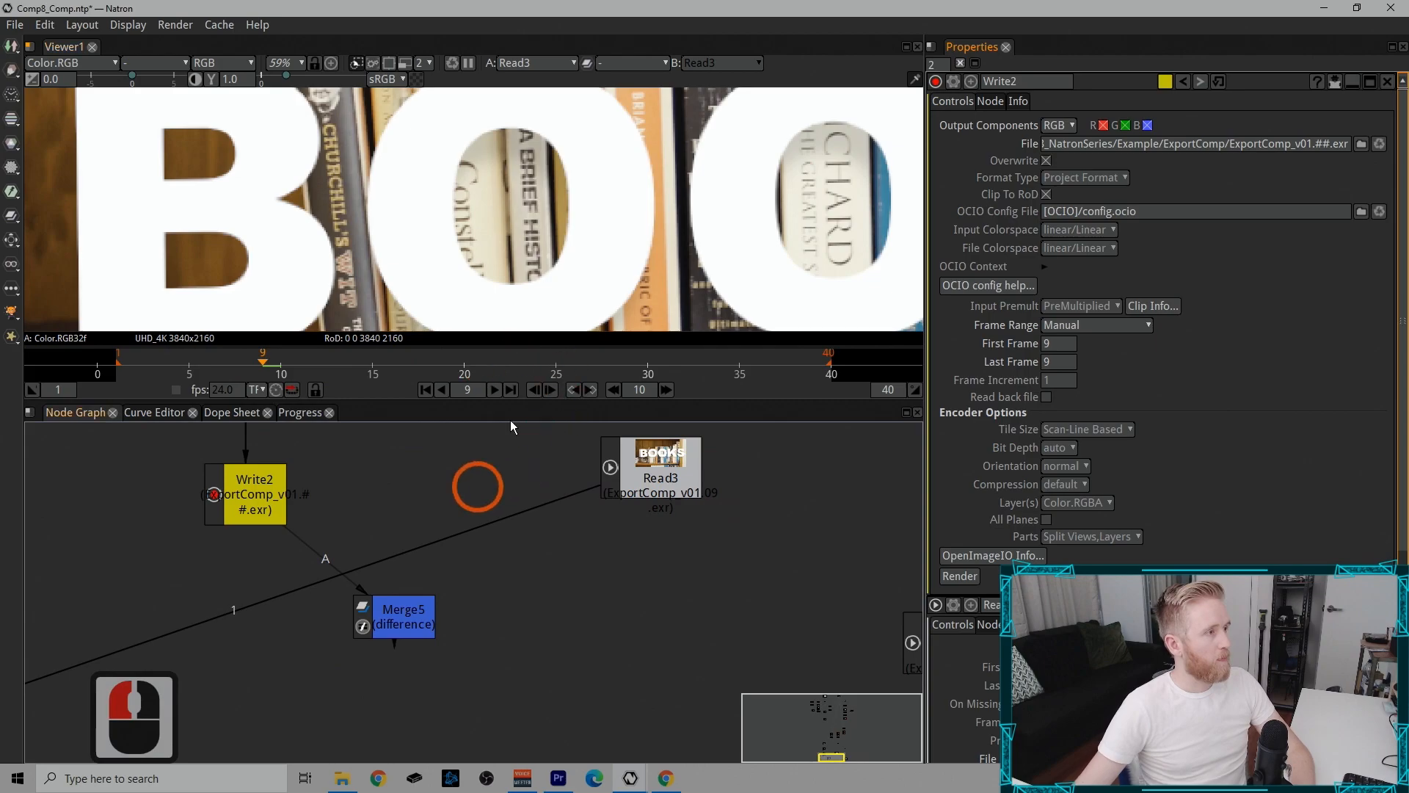
pyautogui.click(451, 63)
pyautogui.moveTo(652, 474); pyautogui.dragTo(628, 509)
pyautogui.click(267, 161)
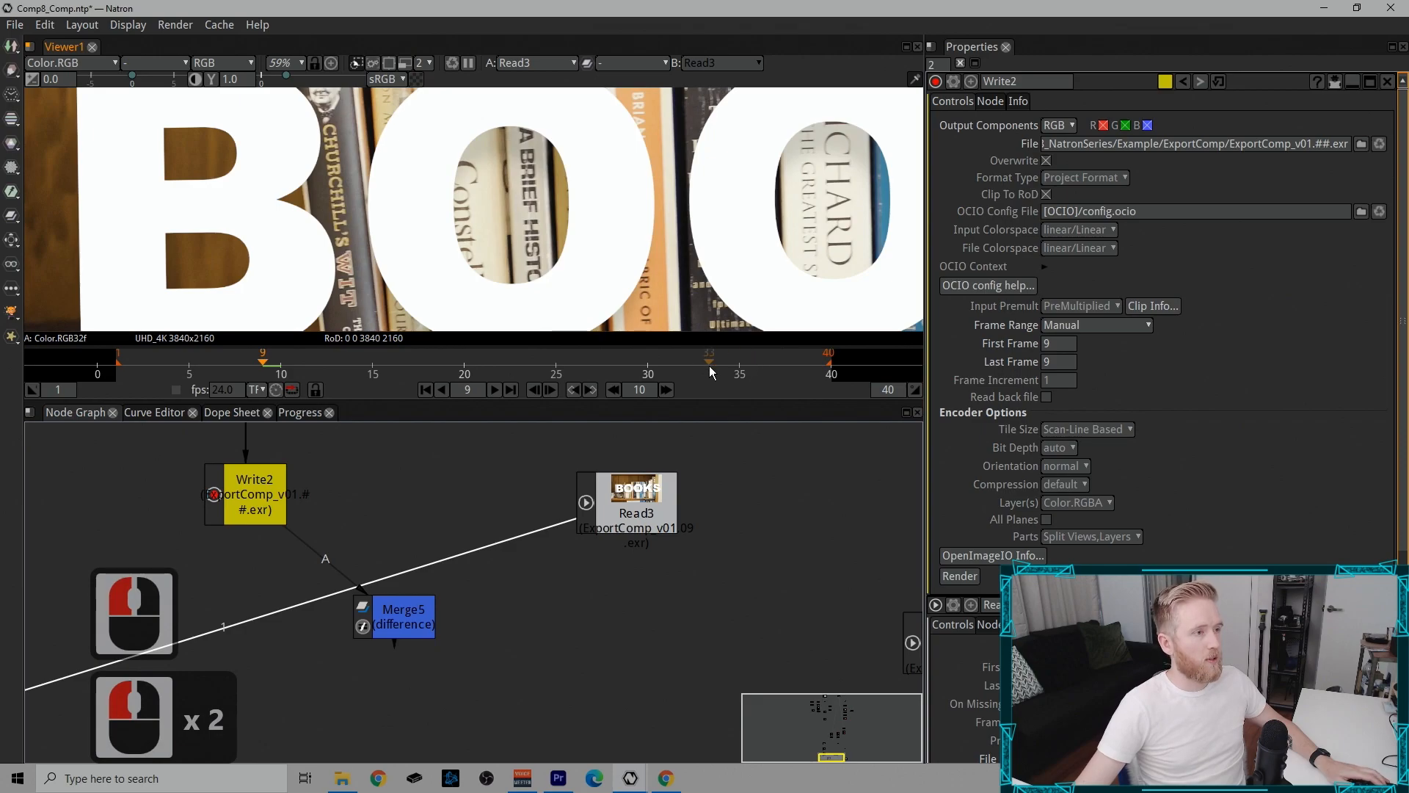
pyautogui.click(750, 364)
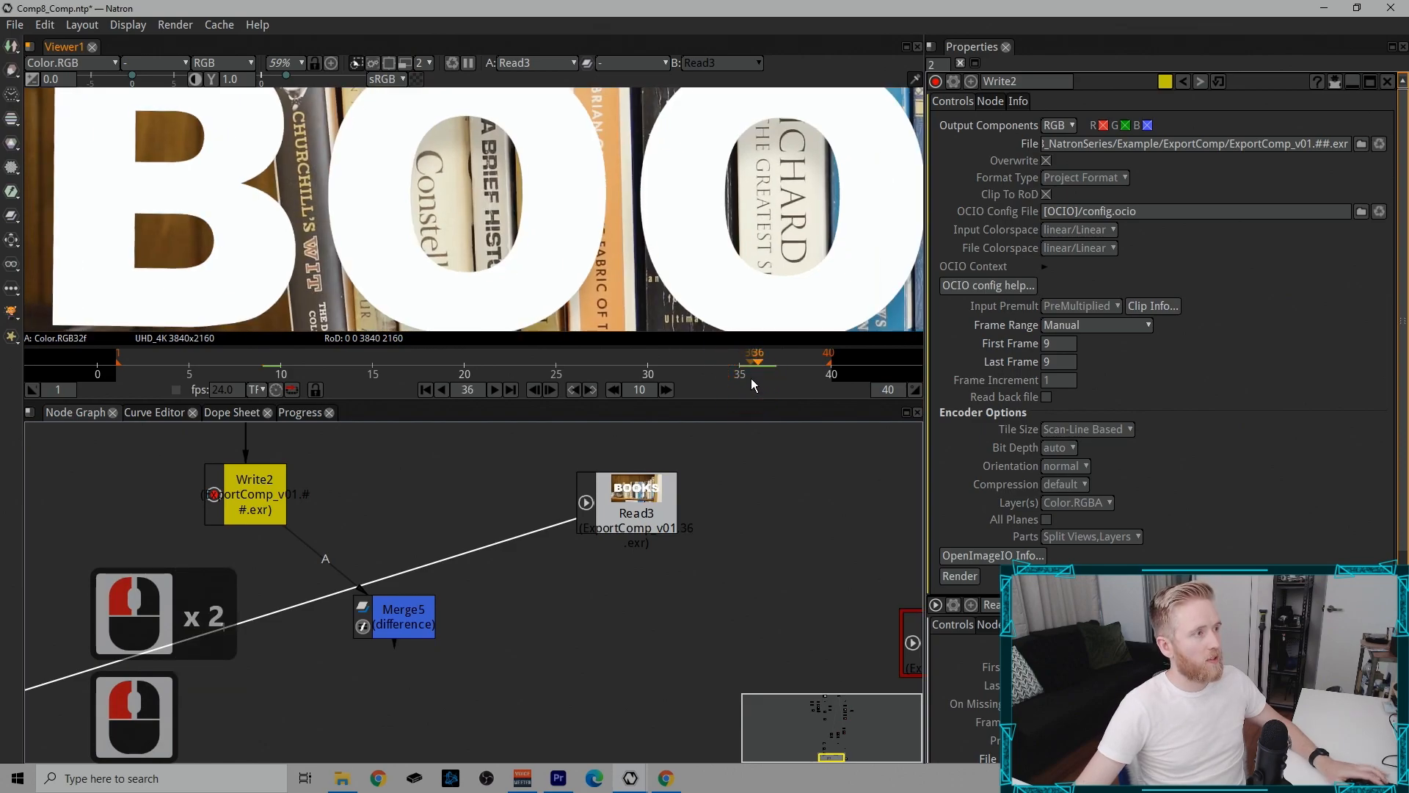
pyautogui.press('Right')
pyautogui.press('Left')
pyautogui.press('Right')
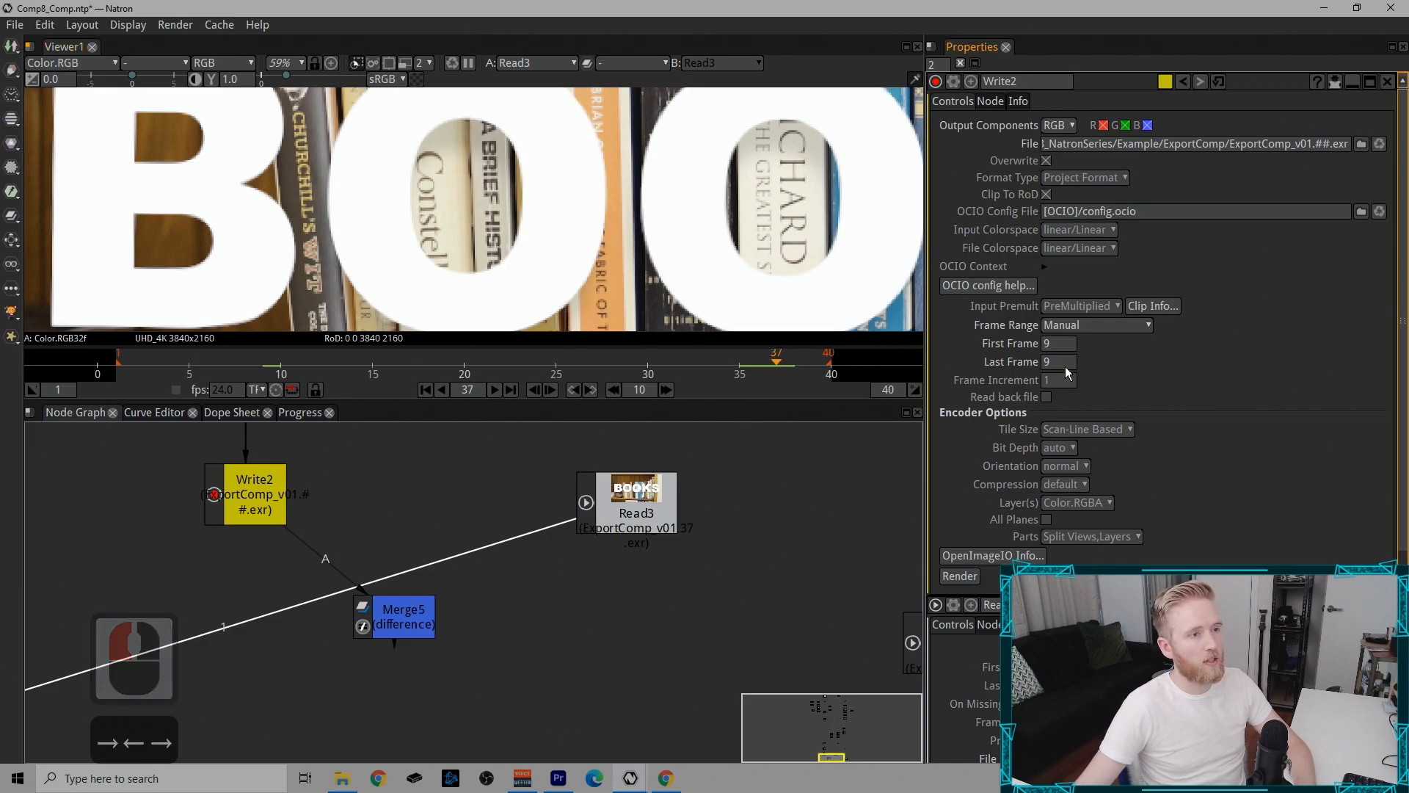
# Step: Set Write2's first and last frame to 37 and render that EXR frame
pyautogui.click(1059, 343)
pyautogui.write('3737')
pyautogui.click(842, 494)
pyautogui.click(951, 576)
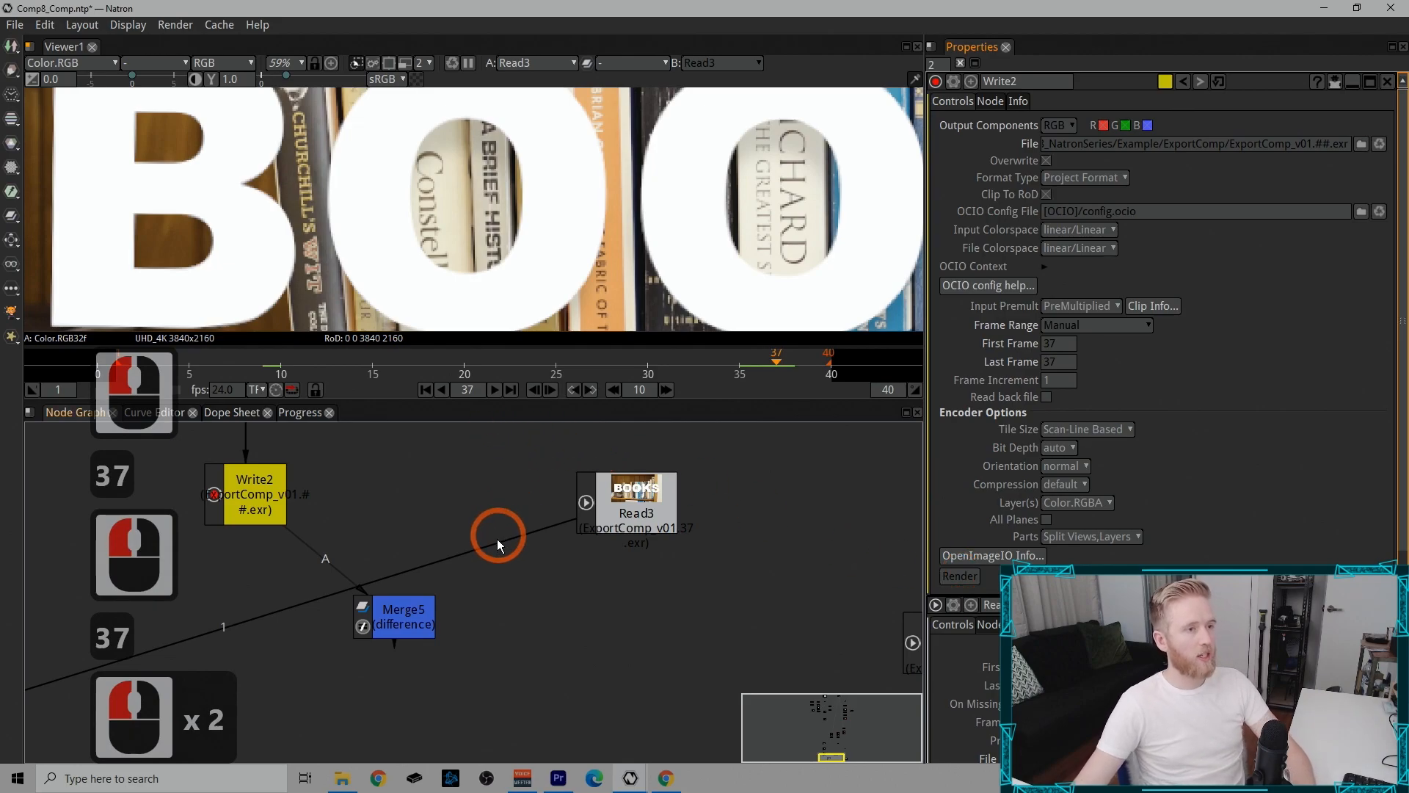
# Step: Refresh the Read3 image in the viewer and step through the sequence from frame 1 to frame 4
pyautogui.click(452, 63)
pyautogui.click(452, 63)
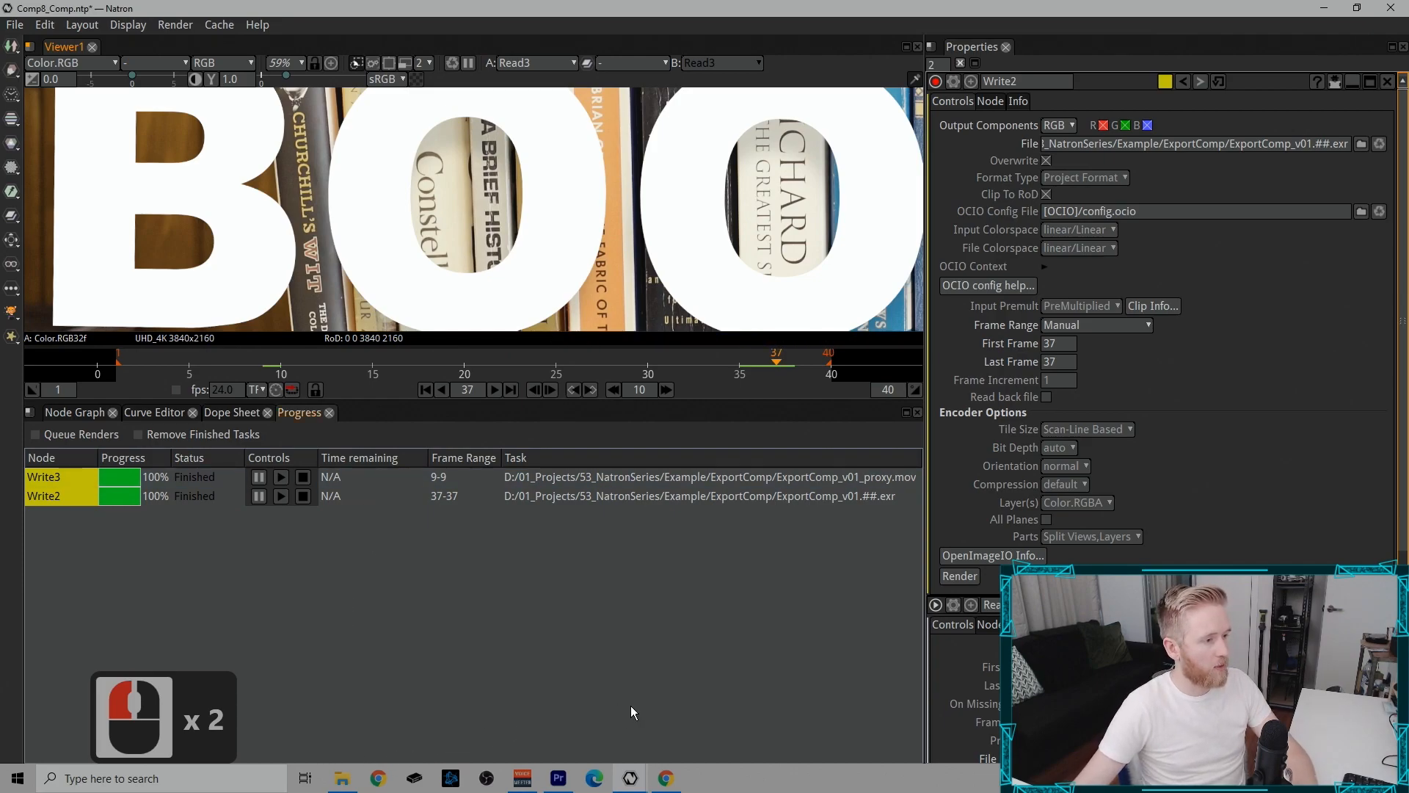
pyautogui.click(425, 389)
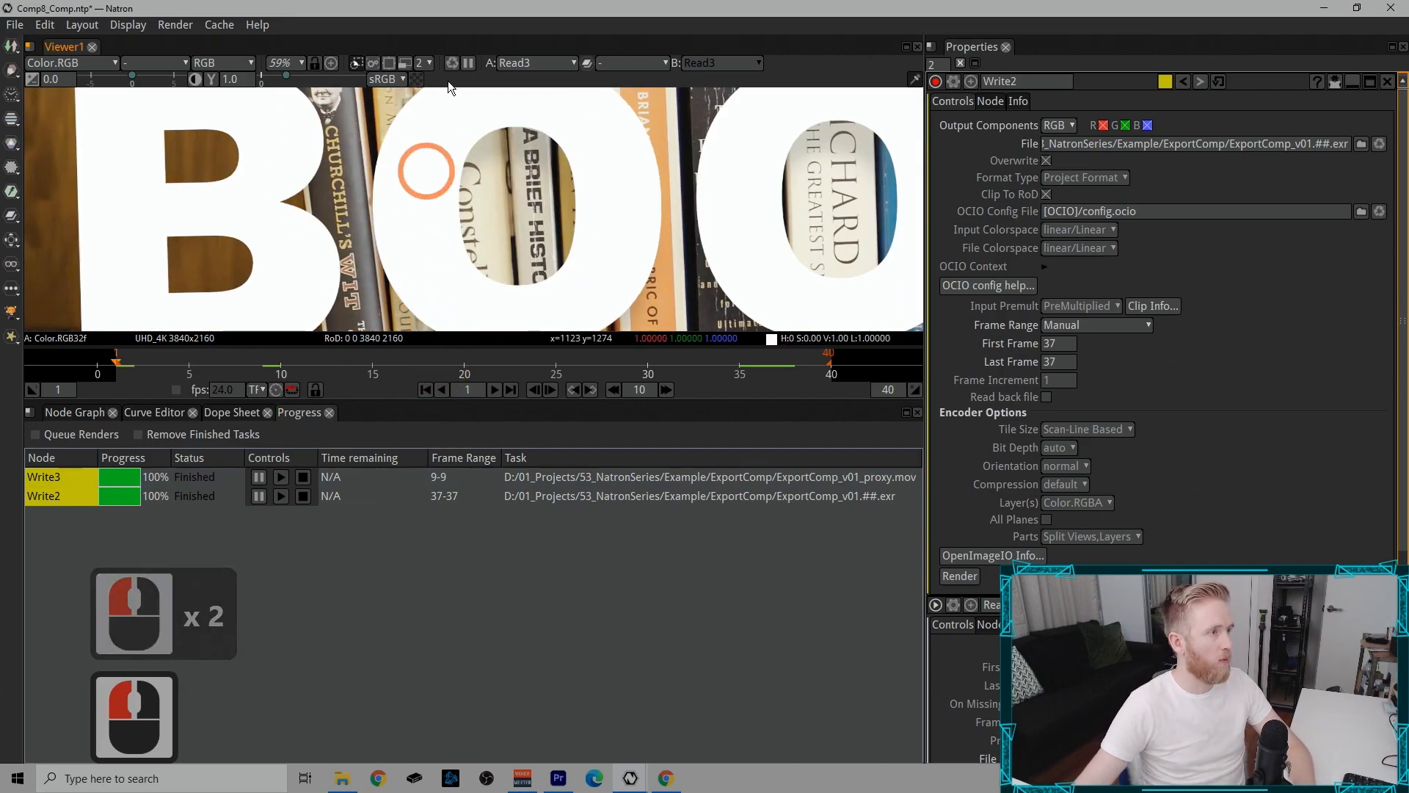
pyautogui.click(451, 63)
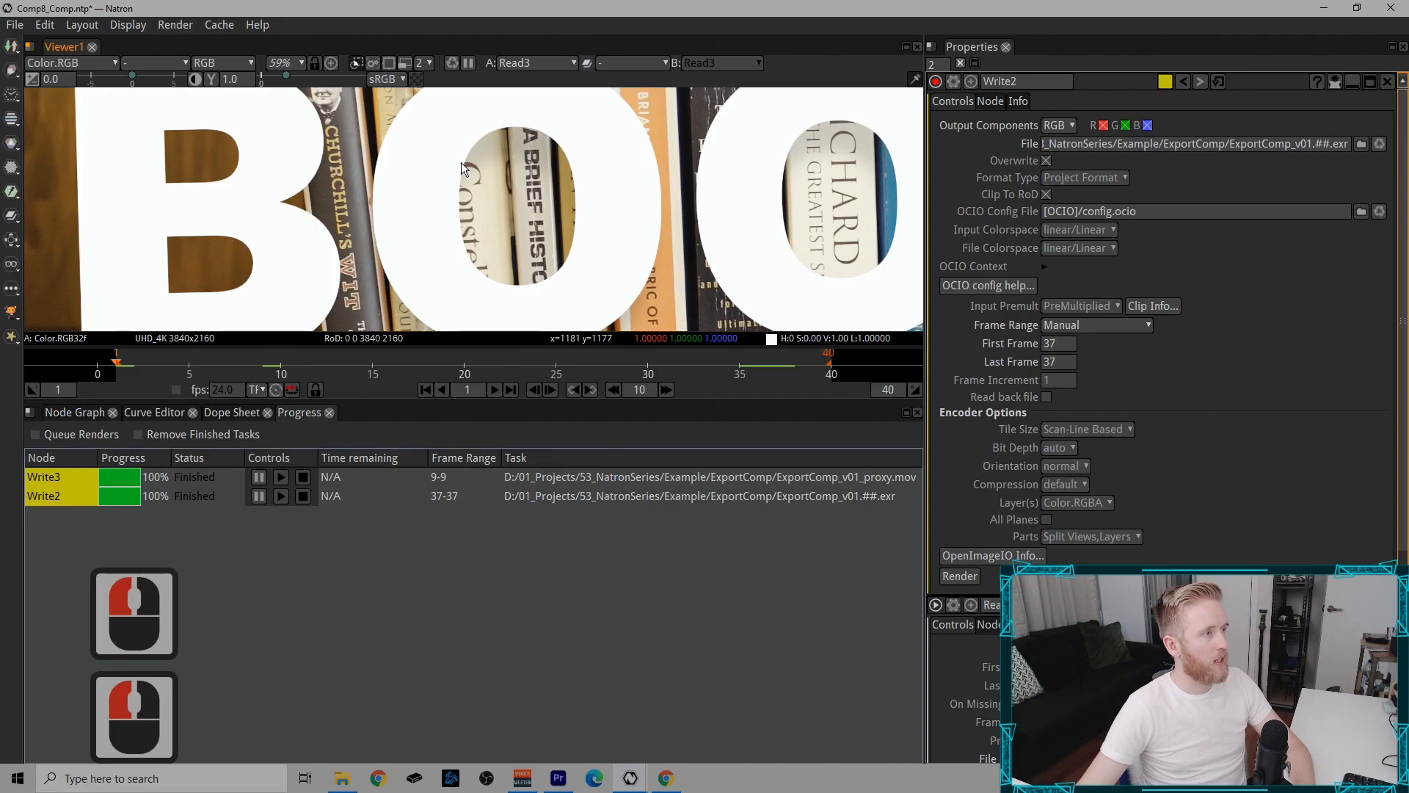
pyautogui.press('Right')
pyautogui.press('Right')
pyautogui.press('Right')
pyautogui.press('Right')
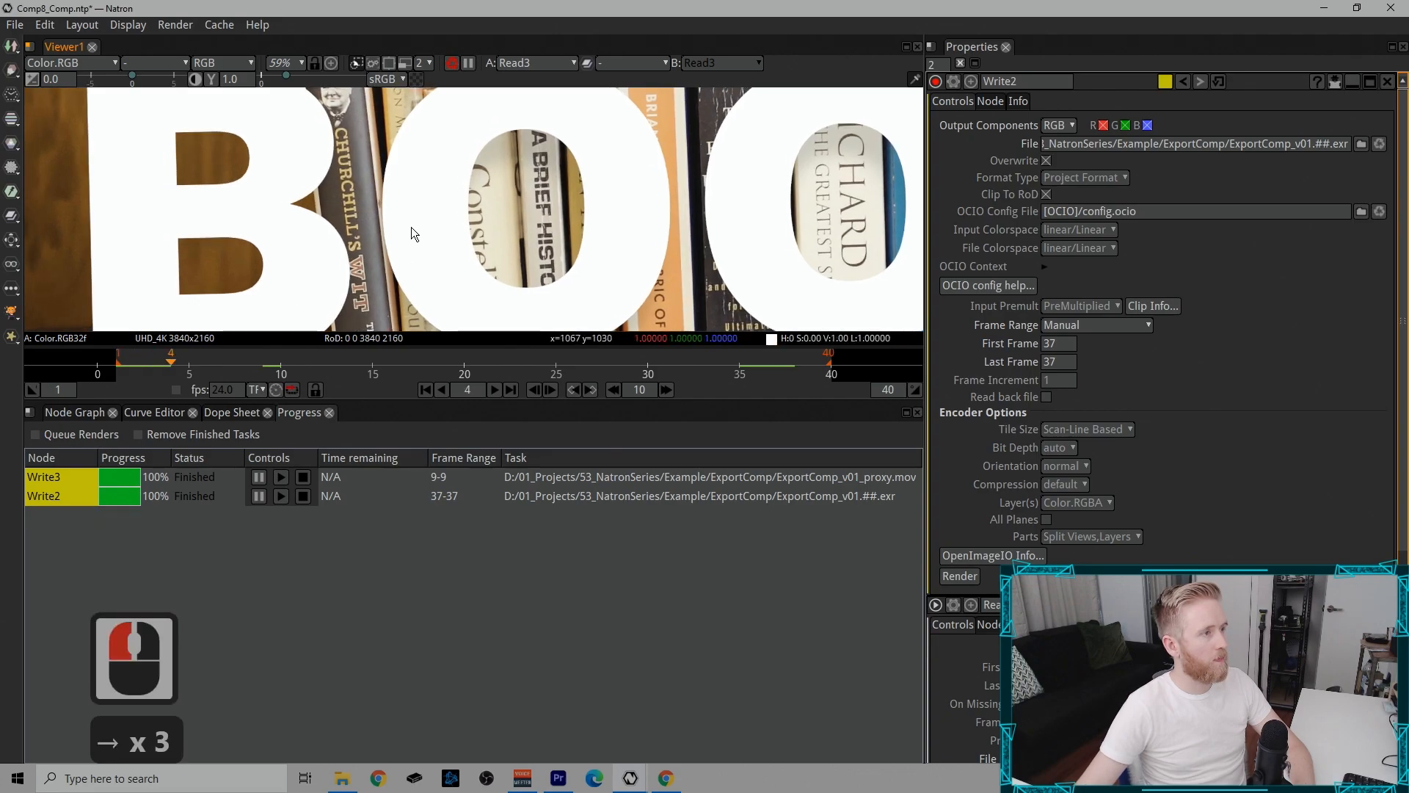
# Step: Switch to Premiere Pro and step back and forth through the final frames of ExportComp_v01.01.exr in the source monitor
pyautogui.click(562, 777)
pyautogui.click(427, 391)
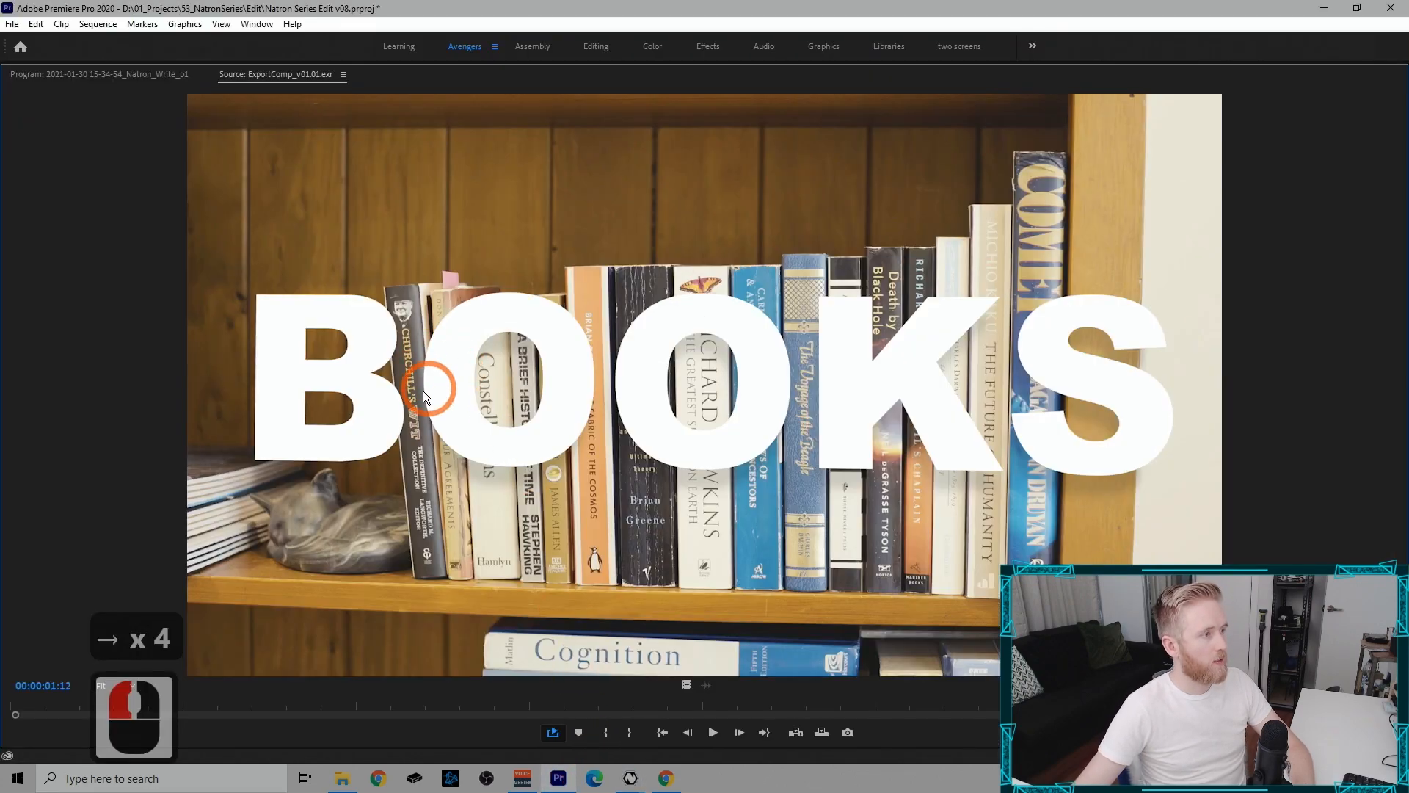
pyautogui.press('Left')
pyautogui.press('Right')
pyautogui.press('Right')
pyautogui.press('Right')
pyautogui.press('Right')
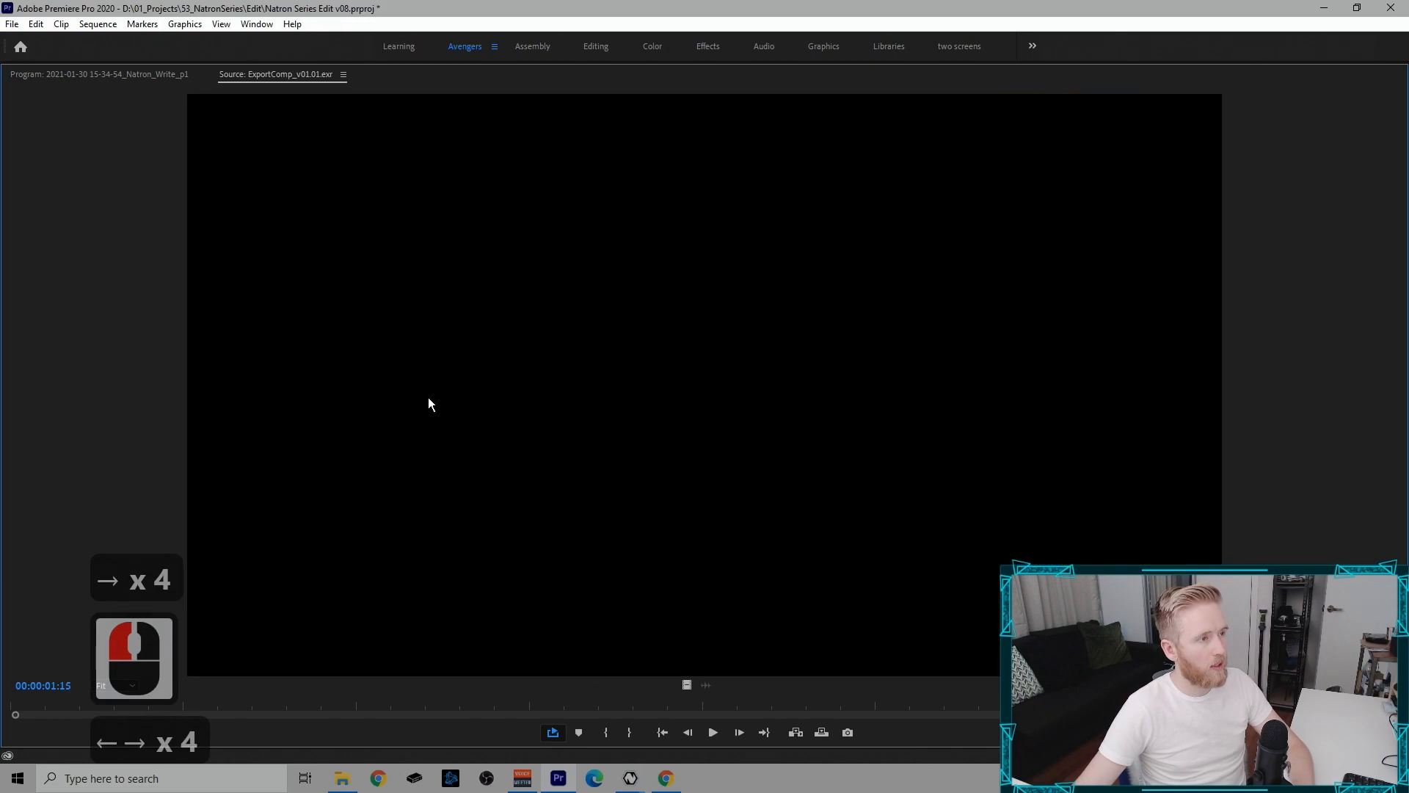
pyautogui.press('Left')
pyautogui.press('Left')
pyautogui.press('Left')
pyautogui.press('Left')
pyautogui.press('Left')
pyautogui.press('Left')
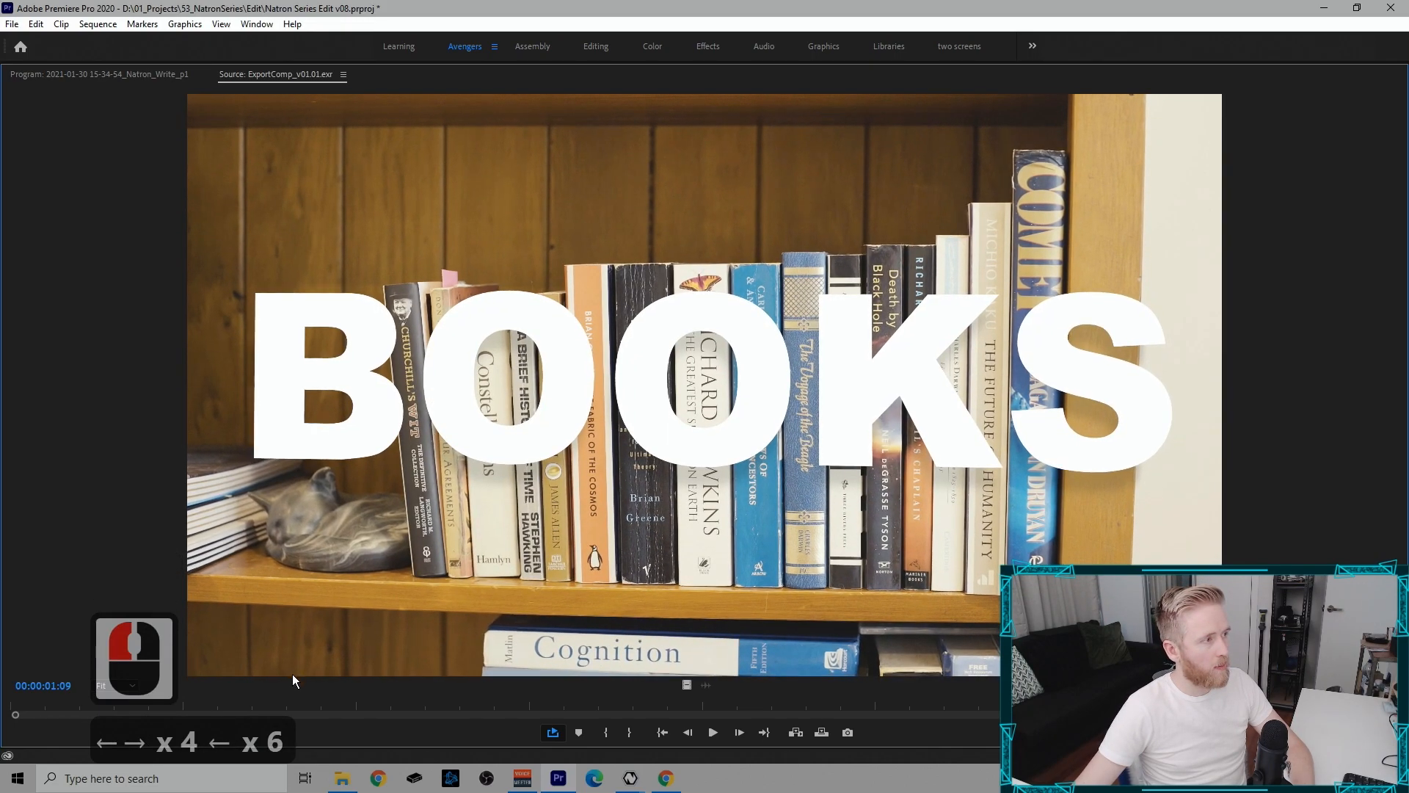
# Step: Go to the early frames of the EXR sequence, show it full screen, and compare neighbouring frames
pyautogui.click(253, 699)
pyautogui.press('Left')
pyautogui.press('Left')
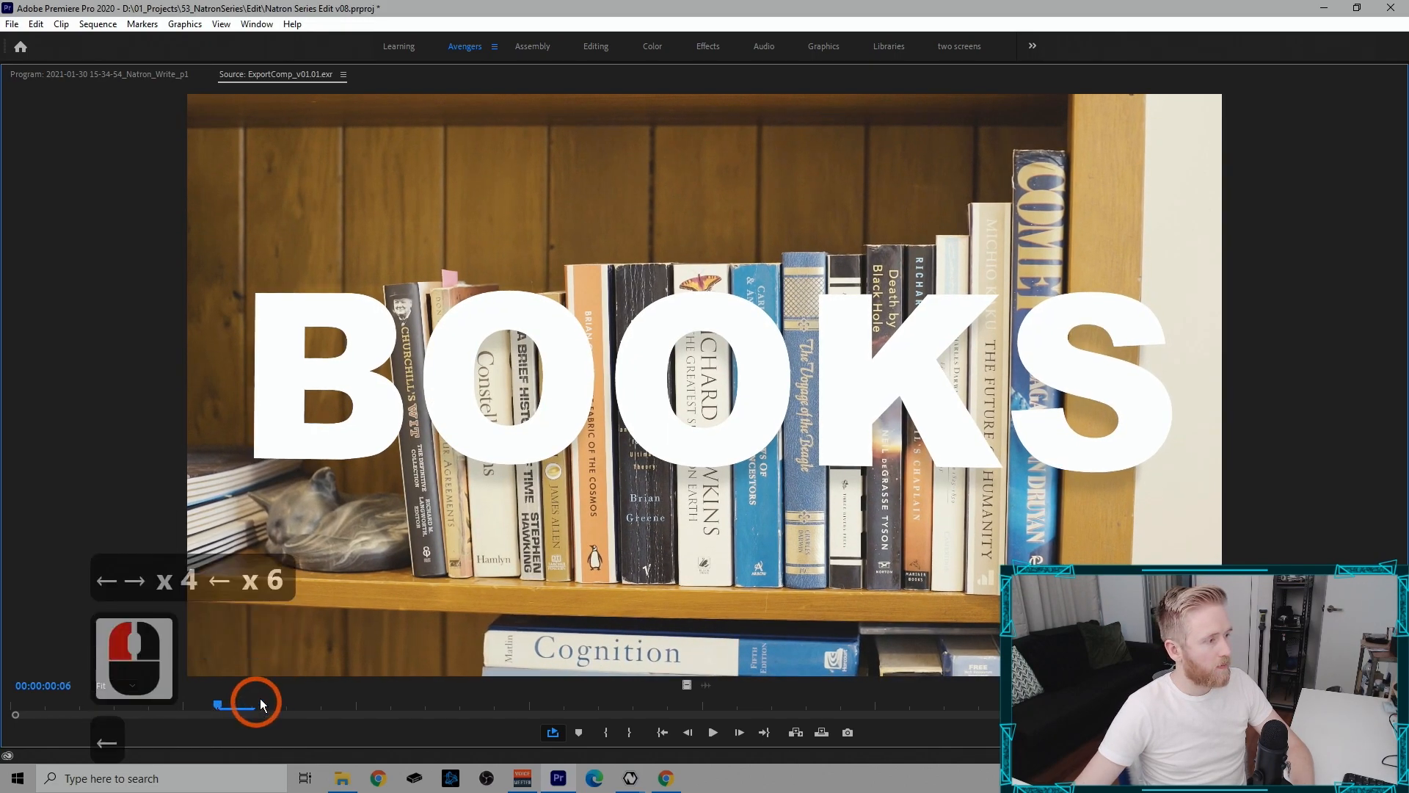
pyautogui.click(339, 573)
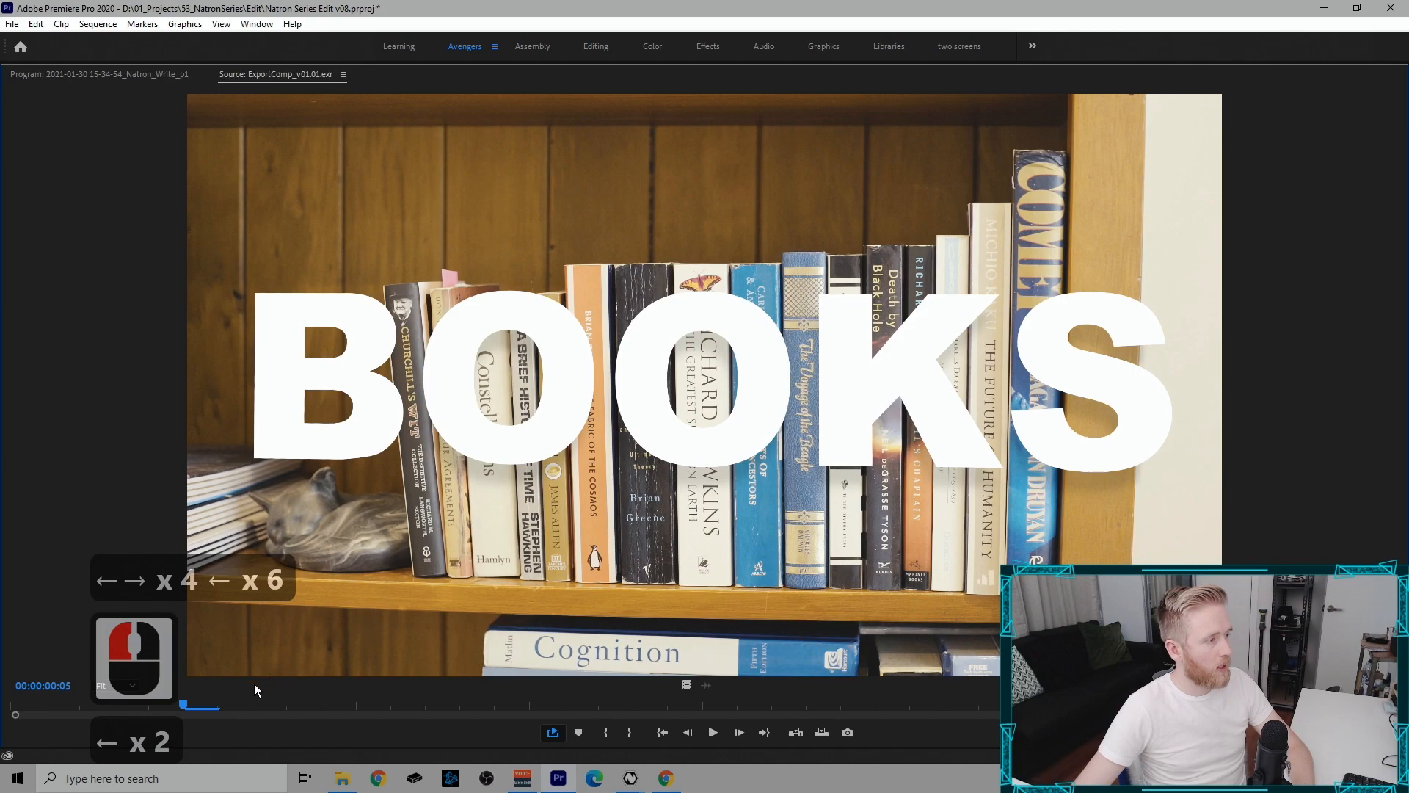
pyautogui.hotkey('ctrl', '`')
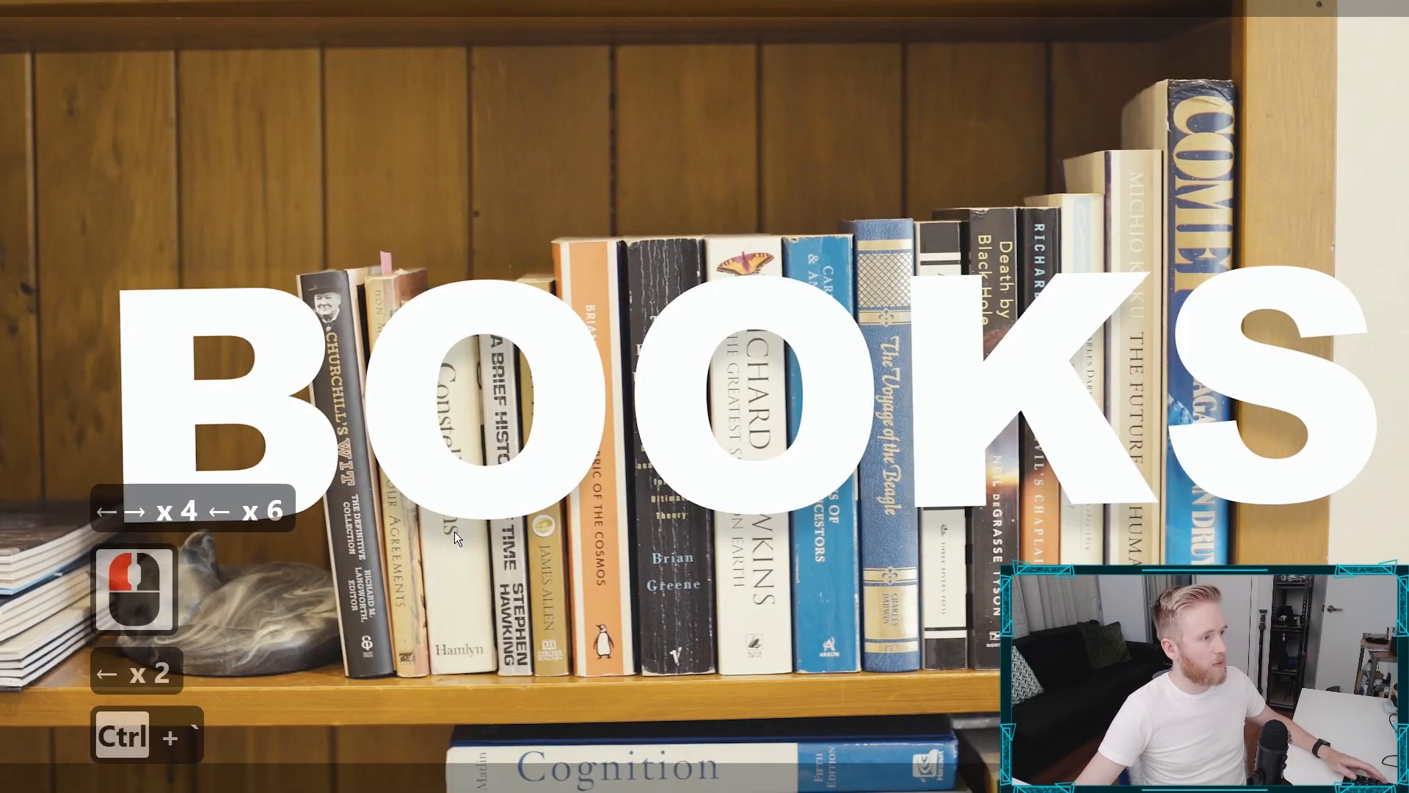
pyautogui.press('Left')
pyautogui.press('Left')
pyautogui.press('Left')
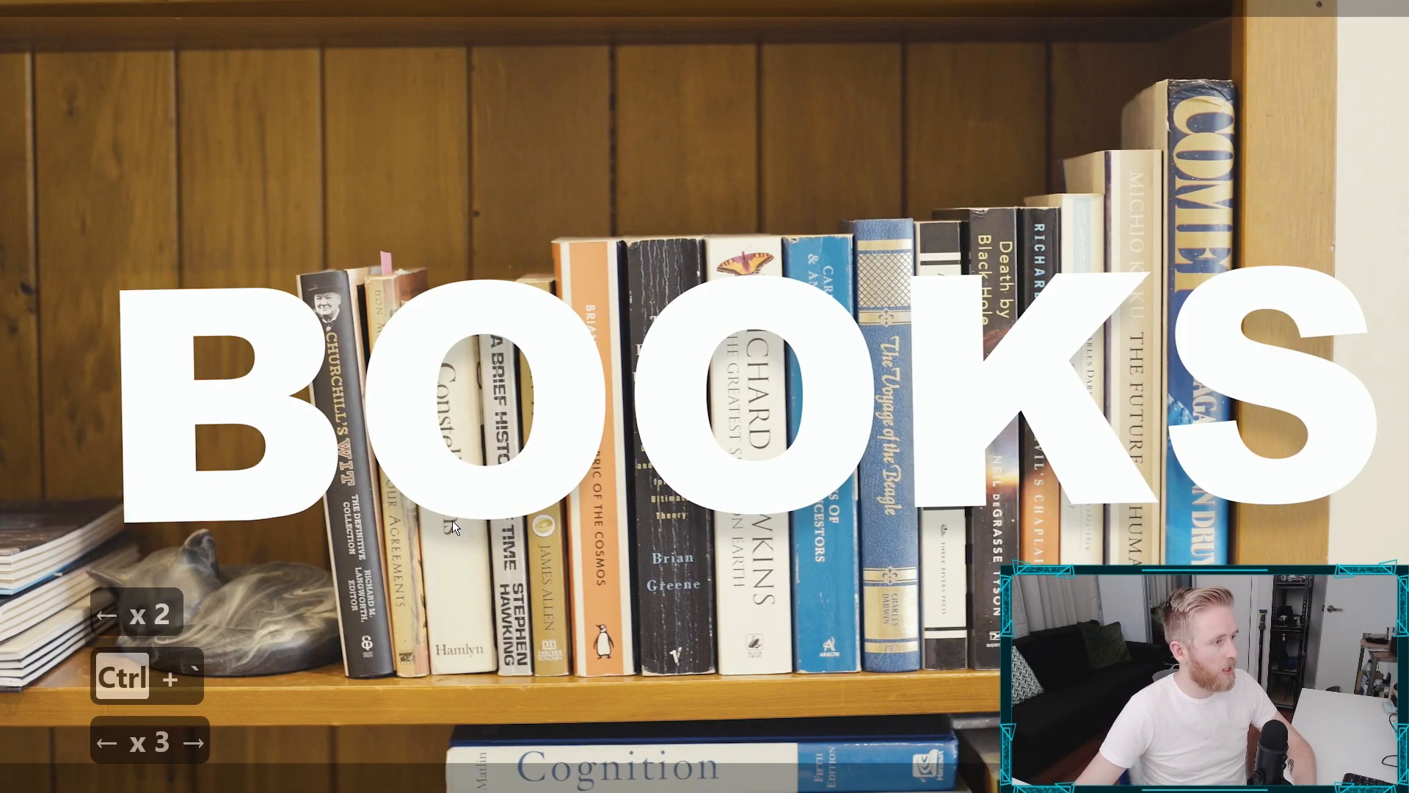
pyautogui.press('Right')
pyautogui.press('Right')
pyautogui.press('Right')
pyautogui.press('Right')
pyautogui.press('Right')
pyautogui.press('Right')
pyautogui.press('Left')
pyautogui.press('Right')
pyautogui.press('Right')
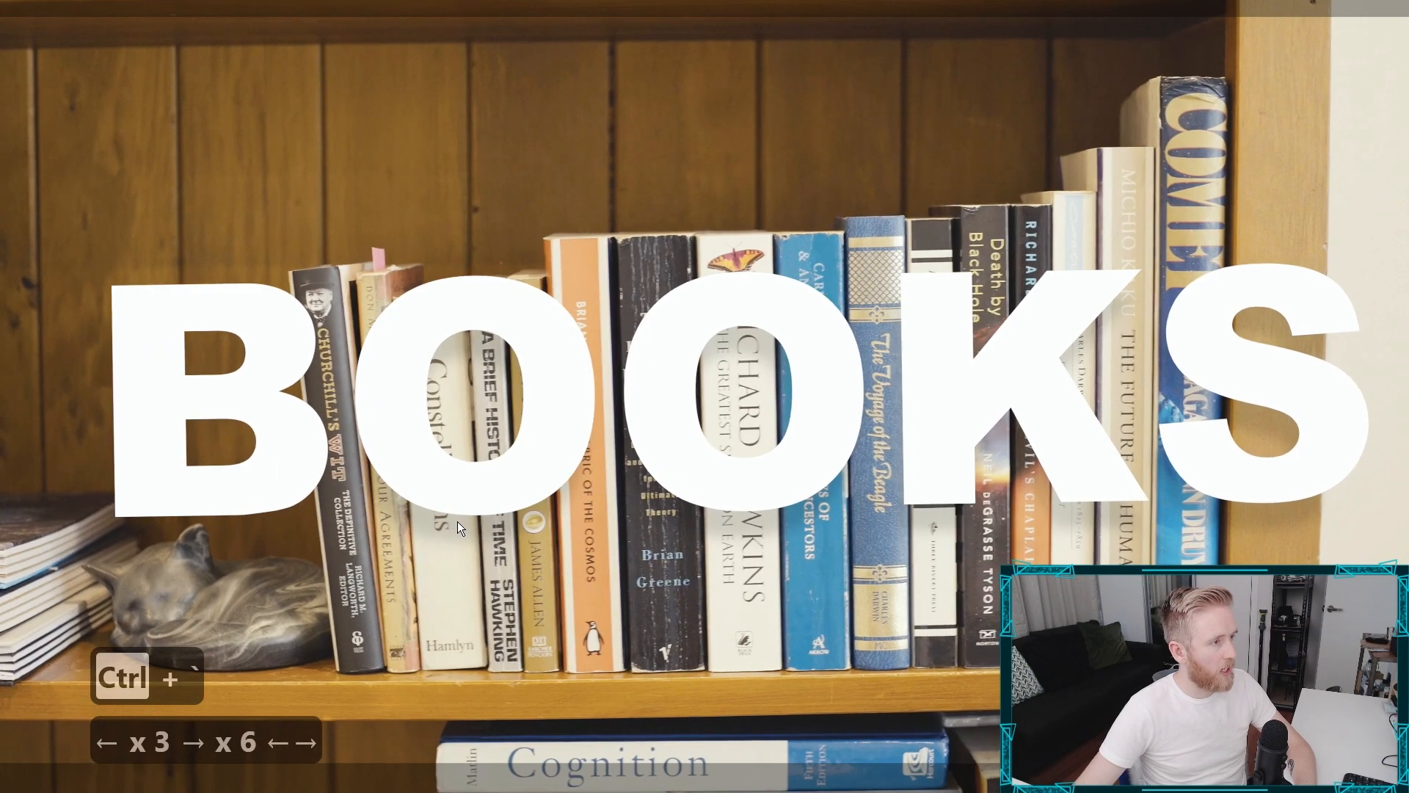
pyautogui.press('Left')
pyautogui.press('Right')
pyautogui.press('Left')
pyautogui.press('Right')
pyautogui.hotkey('ctrl', '`')
pyautogui.hotkey('ctrl', '`')
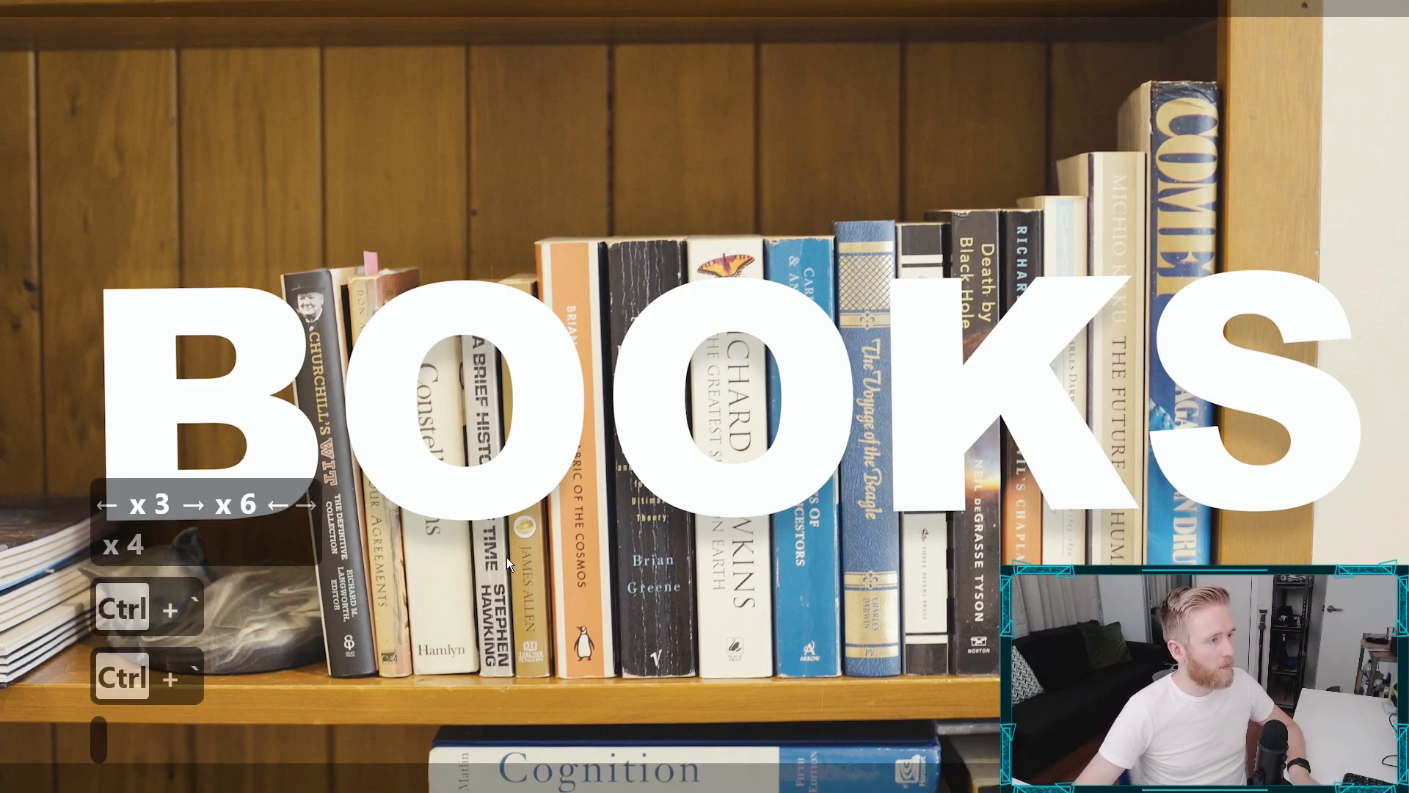
# Step: Step forwards and backwards through the BOOKS sequence full screen, frame by frame, to examine the re-rendered frames
pyautogui.press('Right')
pyautogui.press('Right')
pyautogui.press('Right')
pyautogui.press('Right')
pyautogui.press('Right')
pyautogui.press('Right')
pyautogui.press('Right')
pyautogui.press('Right')
pyautogui.press('Right')
pyautogui.press('Right')
pyautogui.press('Right')
pyautogui.press('Right')
pyautogui.press('Right')
pyautogui.press('Right')
pyautogui.press('Right')
pyautogui.press('Right')
pyautogui.press('Right')
pyautogui.press('Right')
pyautogui.press('Right')
pyautogui.press('Left')
pyautogui.press('Left')
pyautogui.press('Left')
pyautogui.press('Left')
pyautogui.press('Left')
pyautogui.press('Left')
pyautogui.press('Left')
pyautogui.press('Left')
pyautogui.press('Left')
pyautogui.press('Left')
pyautogui.press('Left')
pyautogui.press('Left')
pyautogui.press('Left')
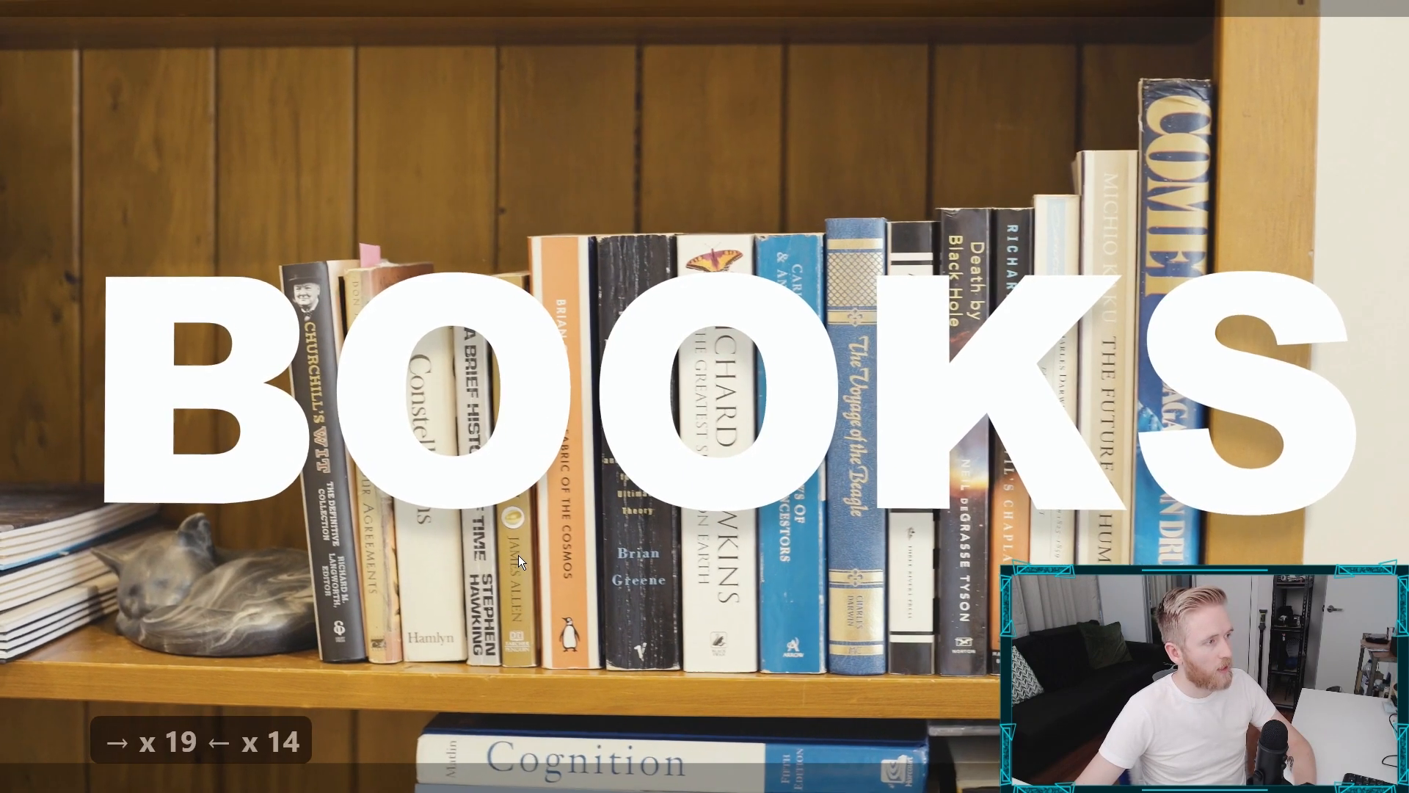
pyautogui.press('Left')
pyautogui.press('Left')
pyautogui.press('Left')
pyautogui.press('Left')
pyautogui.press('Left')
pyautogui.press('Left')
pyautogui.press('Left')
pyautogui.press('Left')
pyautogui.press('Left')
pyautogui.press('Left')
pyautogui.press('Left')
pyautogui.press('Left')
pyautogui.press('Left')
pyautogui.press('Left')
pyautogui.press('Left')
pyautogui.press('Left')
pyautogui.press('Left')
pyautogui.press('Left')
pyautogui.press('Left')
pyautogui.press('Left')
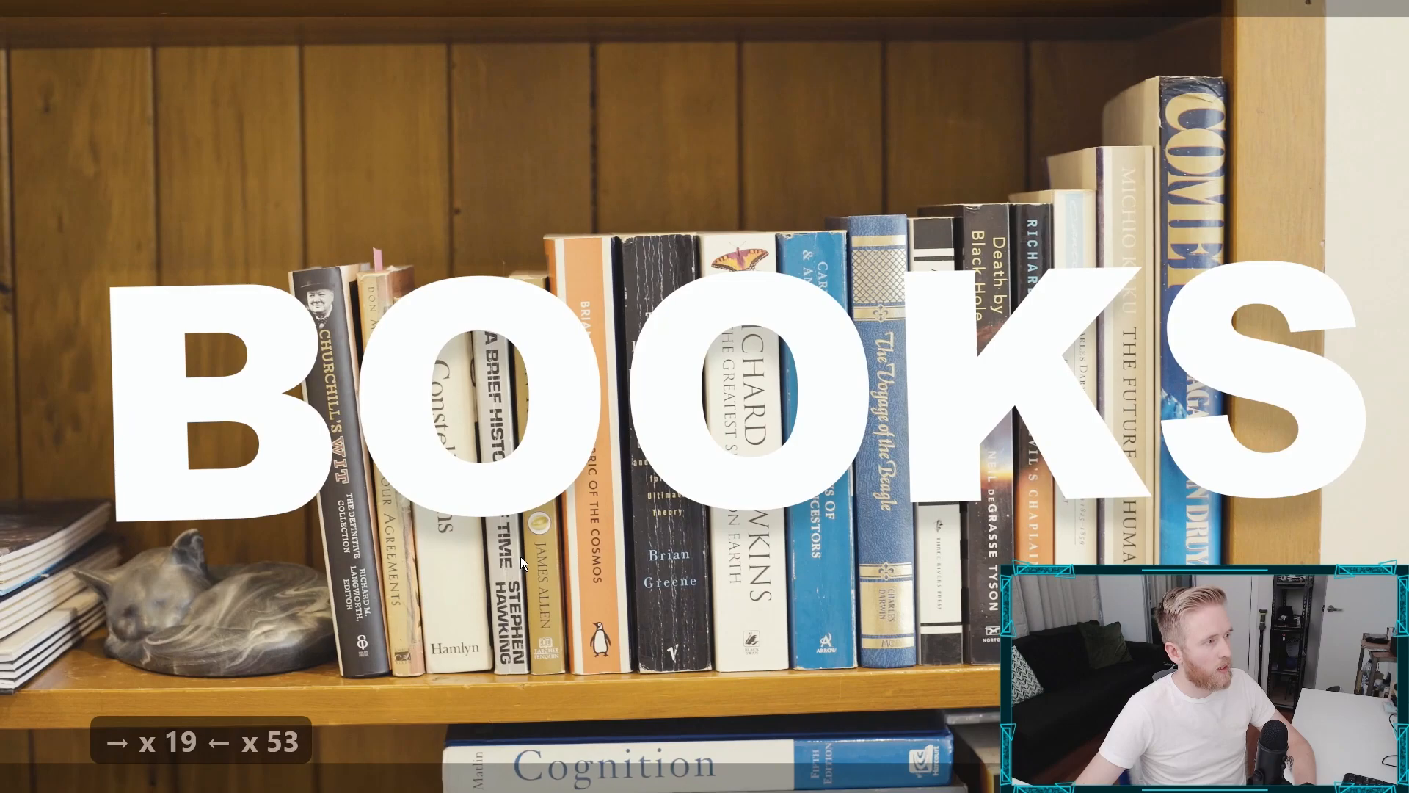
pyautogui.press('Left')
pyautogui.press('Left')
pyautogui.press('Right')
pyautogui.press('Right')
pyautogui.press('Right')
pyautogui.press('Right')
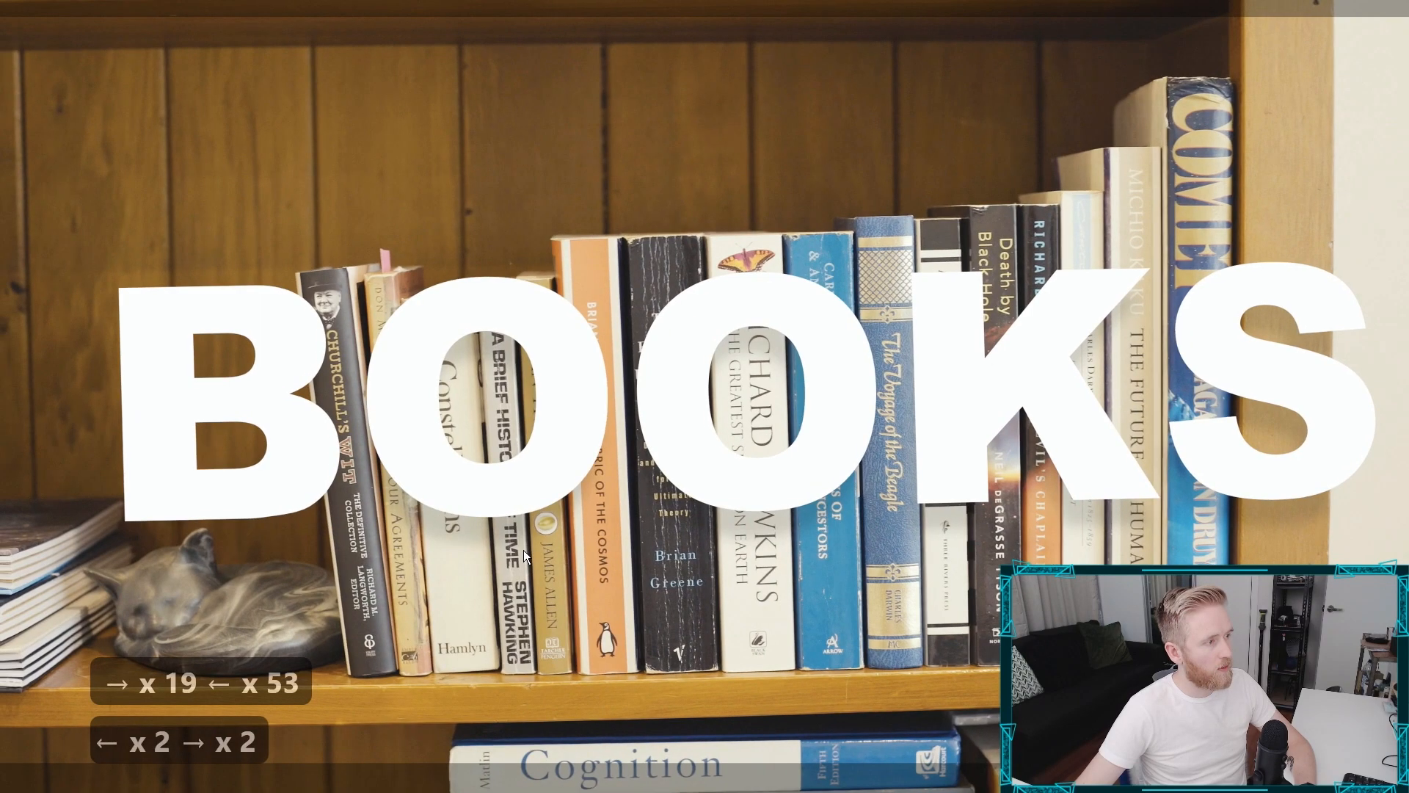
pyautogui.press('Right')
pyautogui.press('Right')
pyautogui.press('Right')
pyautogui.press('Right')
pyautogui.press('Right')
pyautogui.press('Right')
pyautogui.press('Right')
pyautogui.press('Right')
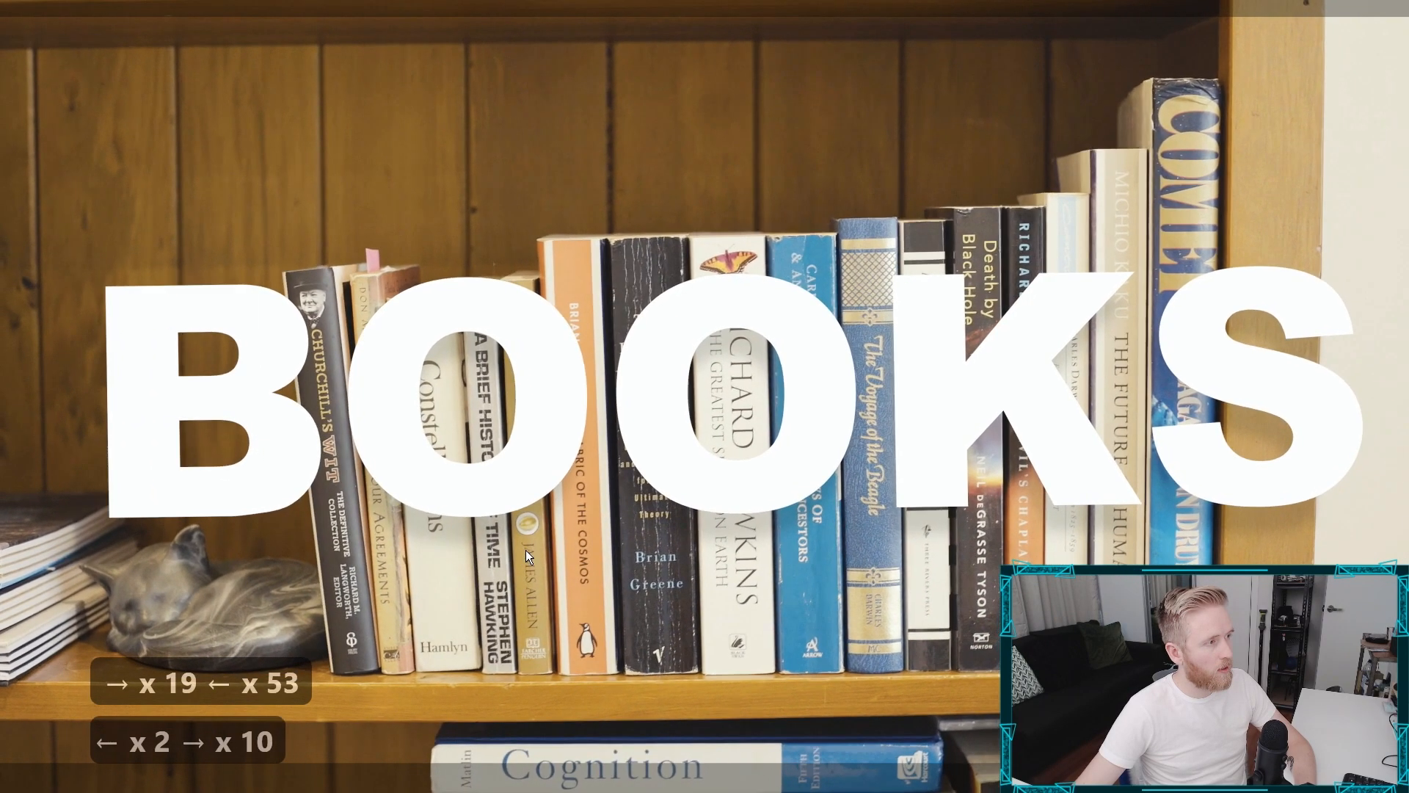
pyautogui.press('Right')
pyautogui.press('Right')
pyautogui.press('Right')
pyautogui.press('Right')
pyautogui.press('Right')
pyautogui.press('Right')
pyautogui.press('Right')
pyautogui.press('Right')
pyautogui.press('Right')
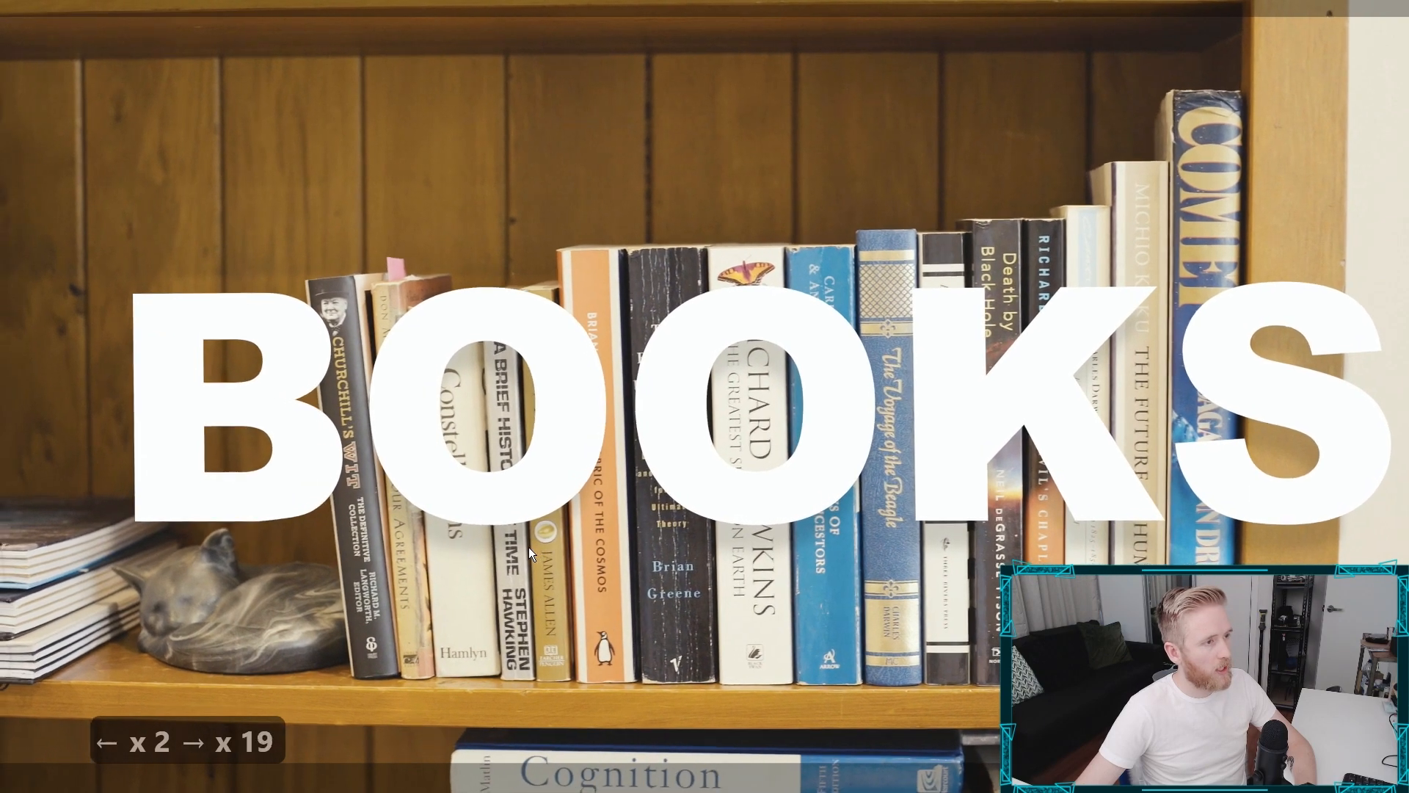
# Step: Step further forward through the BOOKS sequence full screen, and go back five frames to compare neighbouring frames
pyautogui.press('Right')
pyautogui.press('Right')
pyautogui.press('Right')
pyautogui.press('Right')
pyautogui.press('Right')
pyautogui.press('Right')
pyautogui.press('Right')
pyautogui.press('Right')
pyautogui.press('Left')
pyautogui.press('Left')
pyautogui.press('Left')
pyautogui.press('Left')
pyautogui.press('Left')
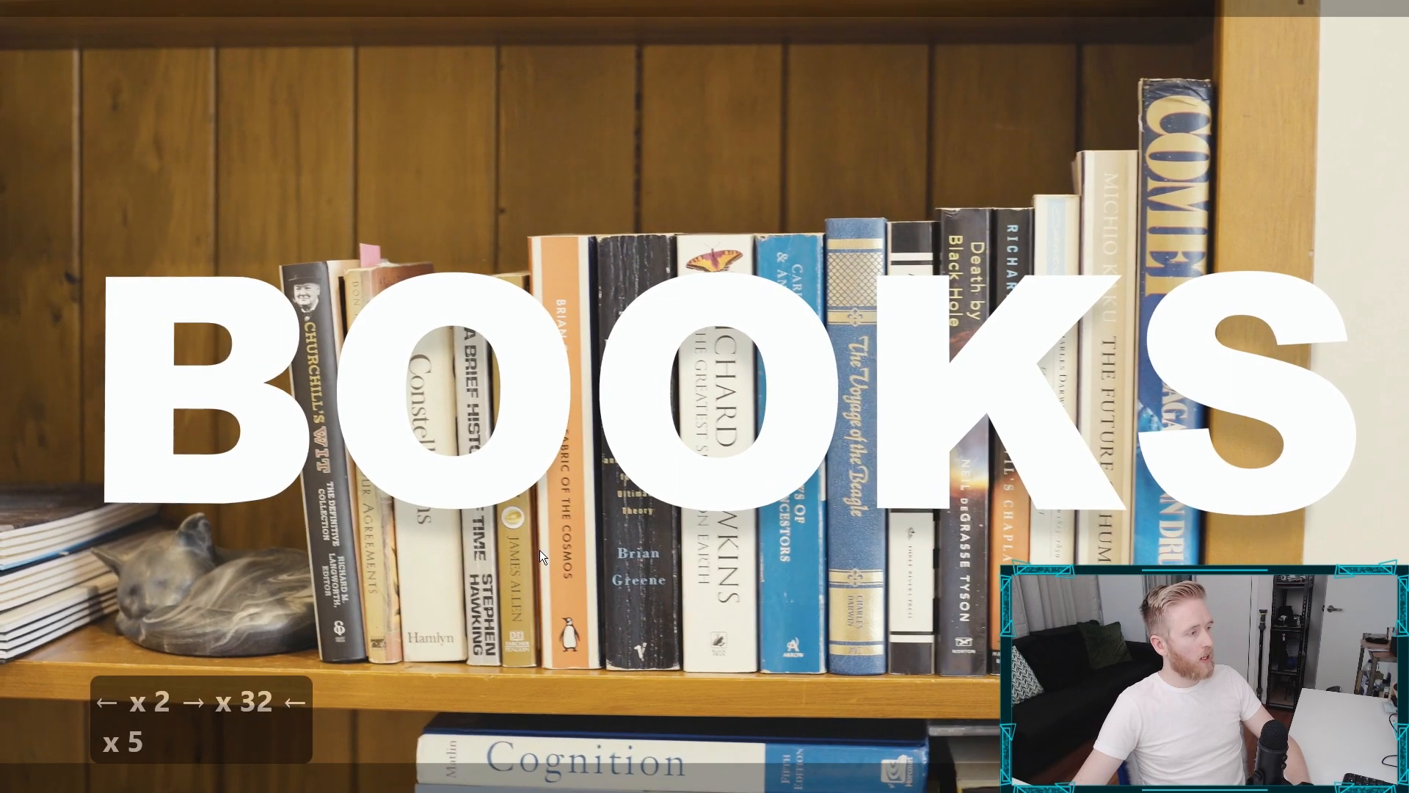
# Step: Leave full screen, play and stop the sequence in the maximised source monitor, and restore the normal panel layout
pyautogui.hotkey('ctrl', '`')
pyautogui.click(714, 731)
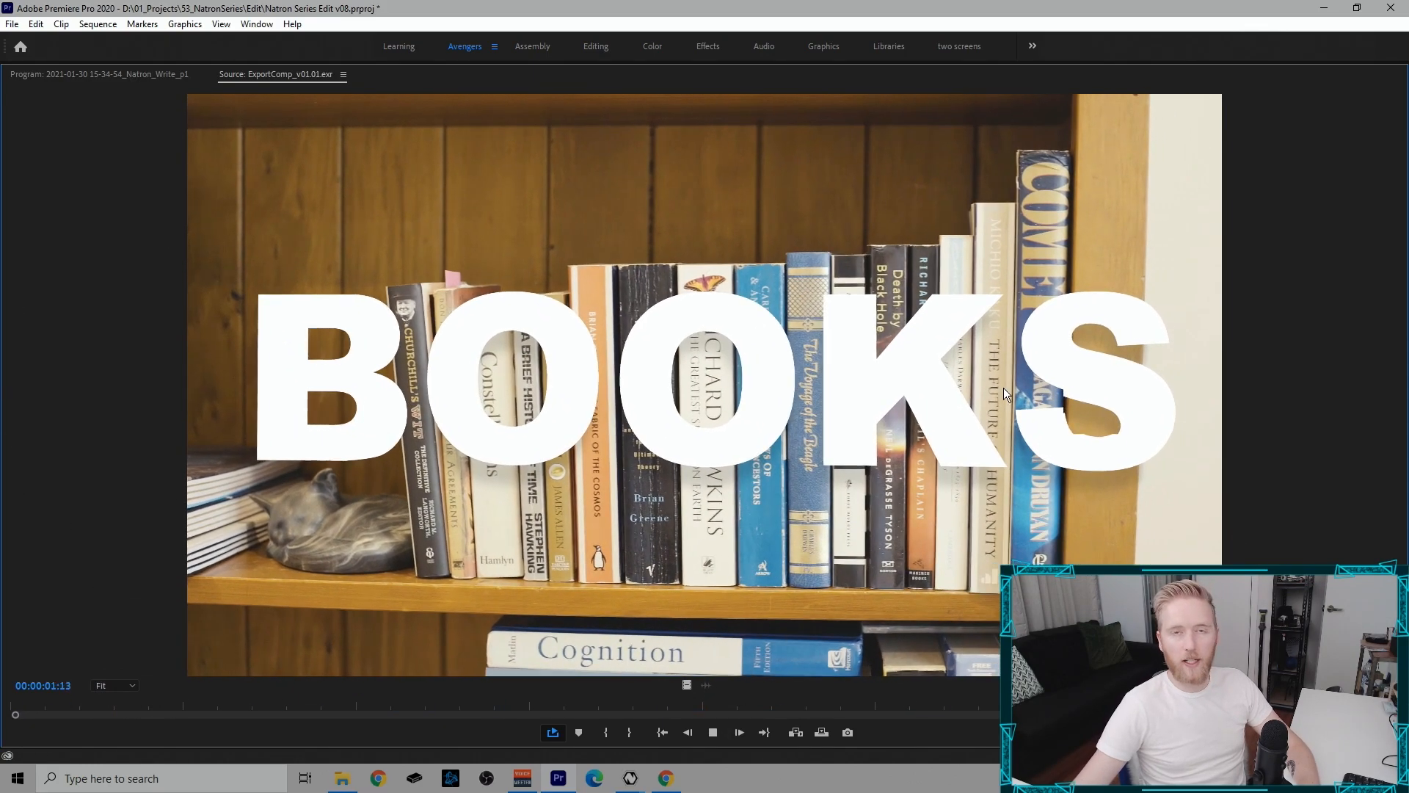
pyautogui.click(713, 734)
pyautogui.click(728, 505)
pyautogui.press('`')
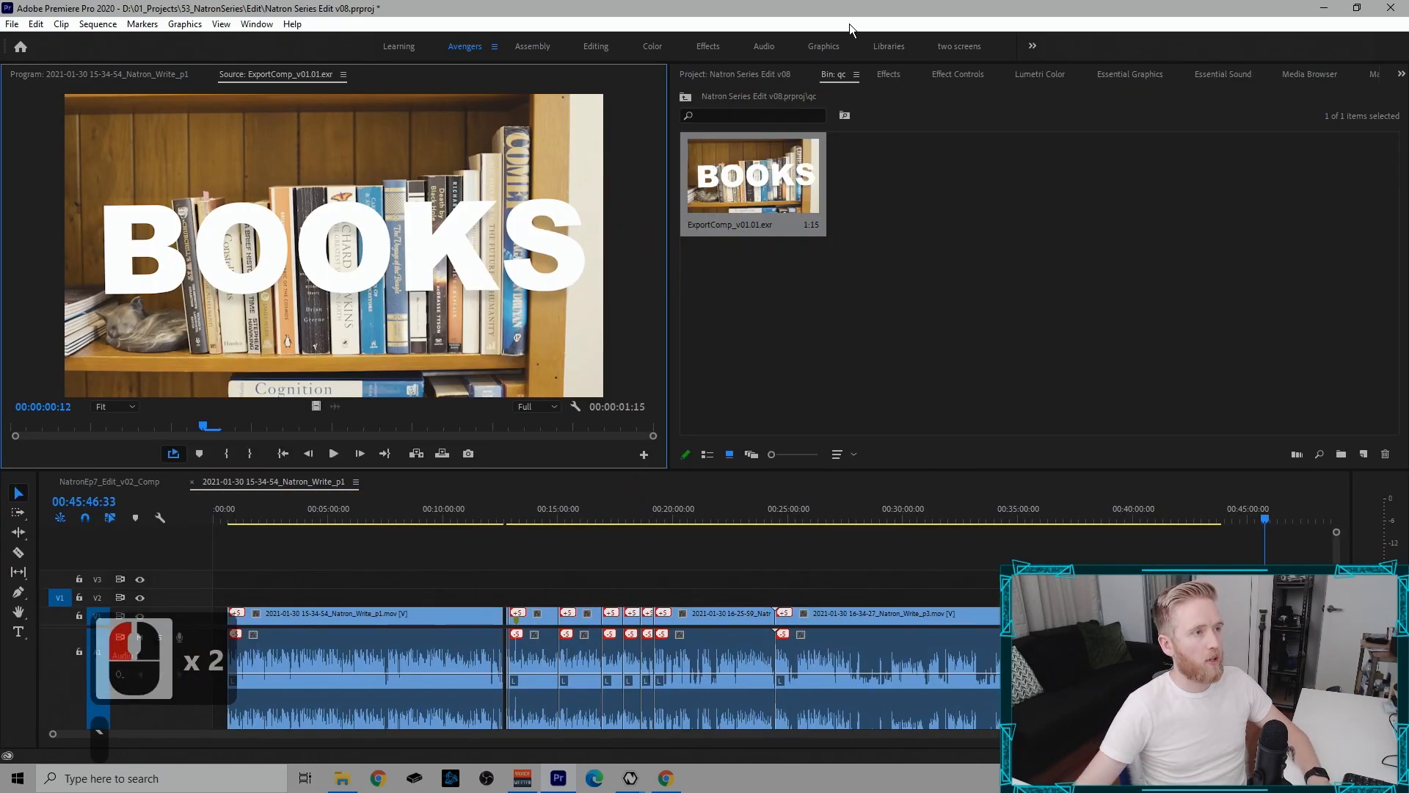
# Step: Create an H.264 Medium Resolution Proxy of ExportComp_v01.01.exr in a proxy folder next to the original media, and close Media Encoder after encoding
pyautogui.doubleClick(765, 207)
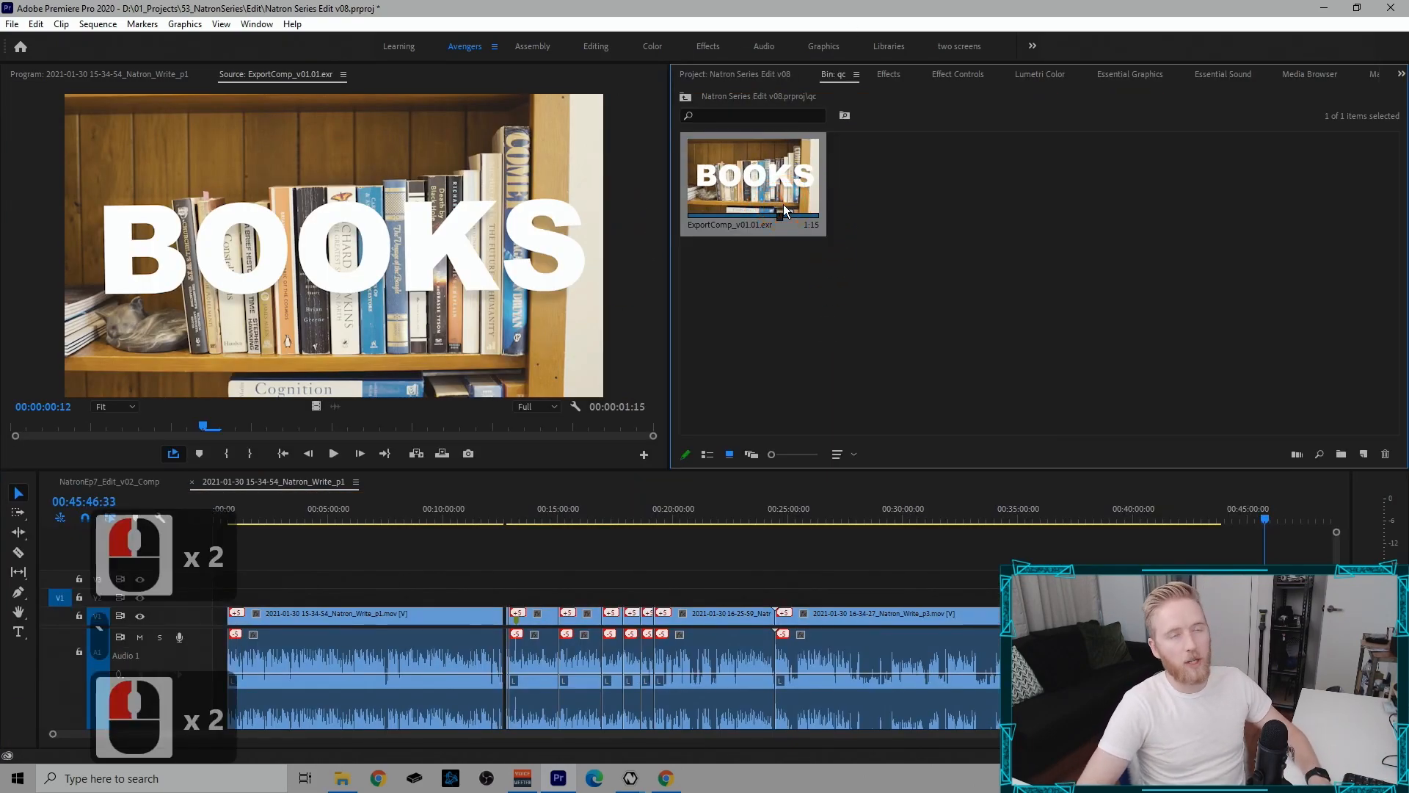
pyautogui.rightClick(782, 204)
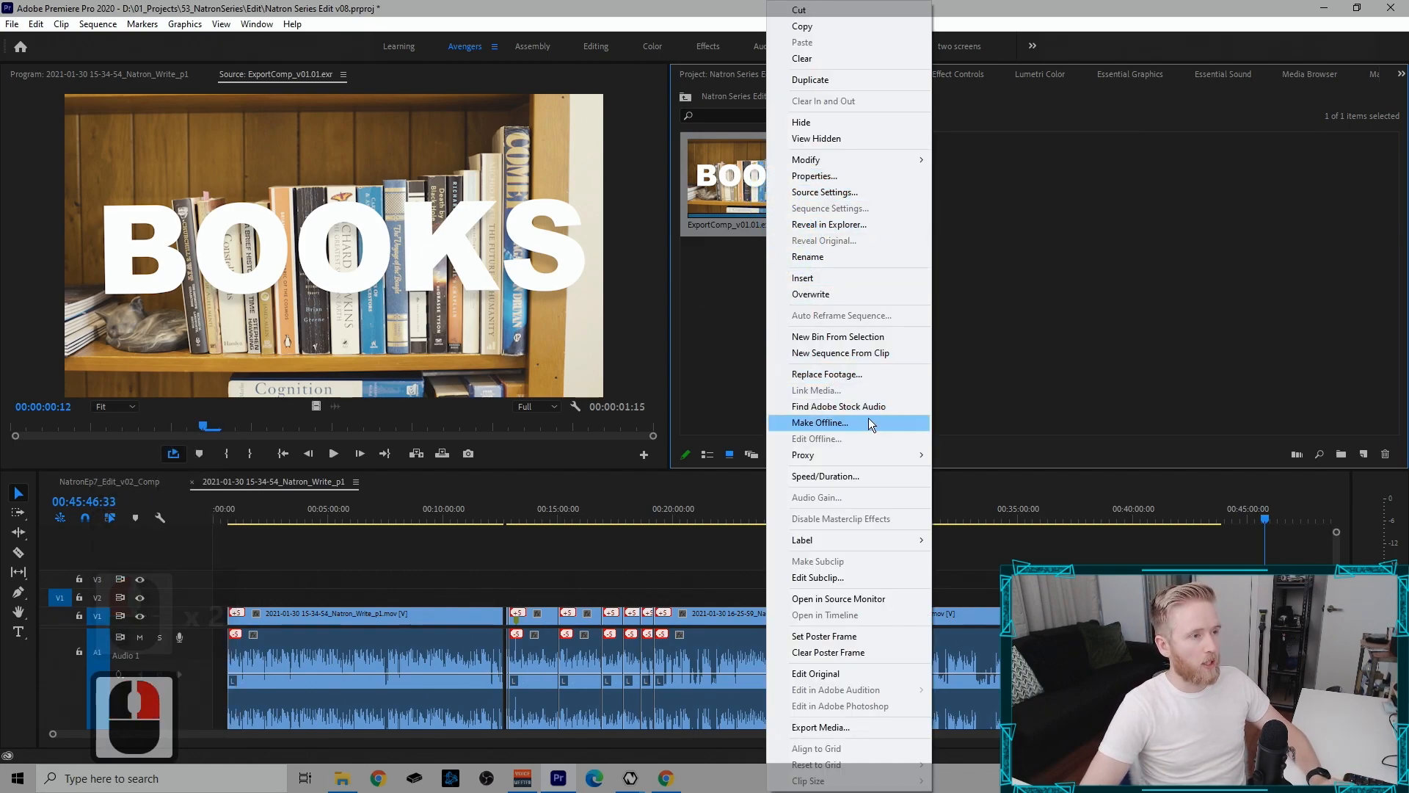
pyautogui.moveTo(862, 452)
pyautogui.click(982, 455)
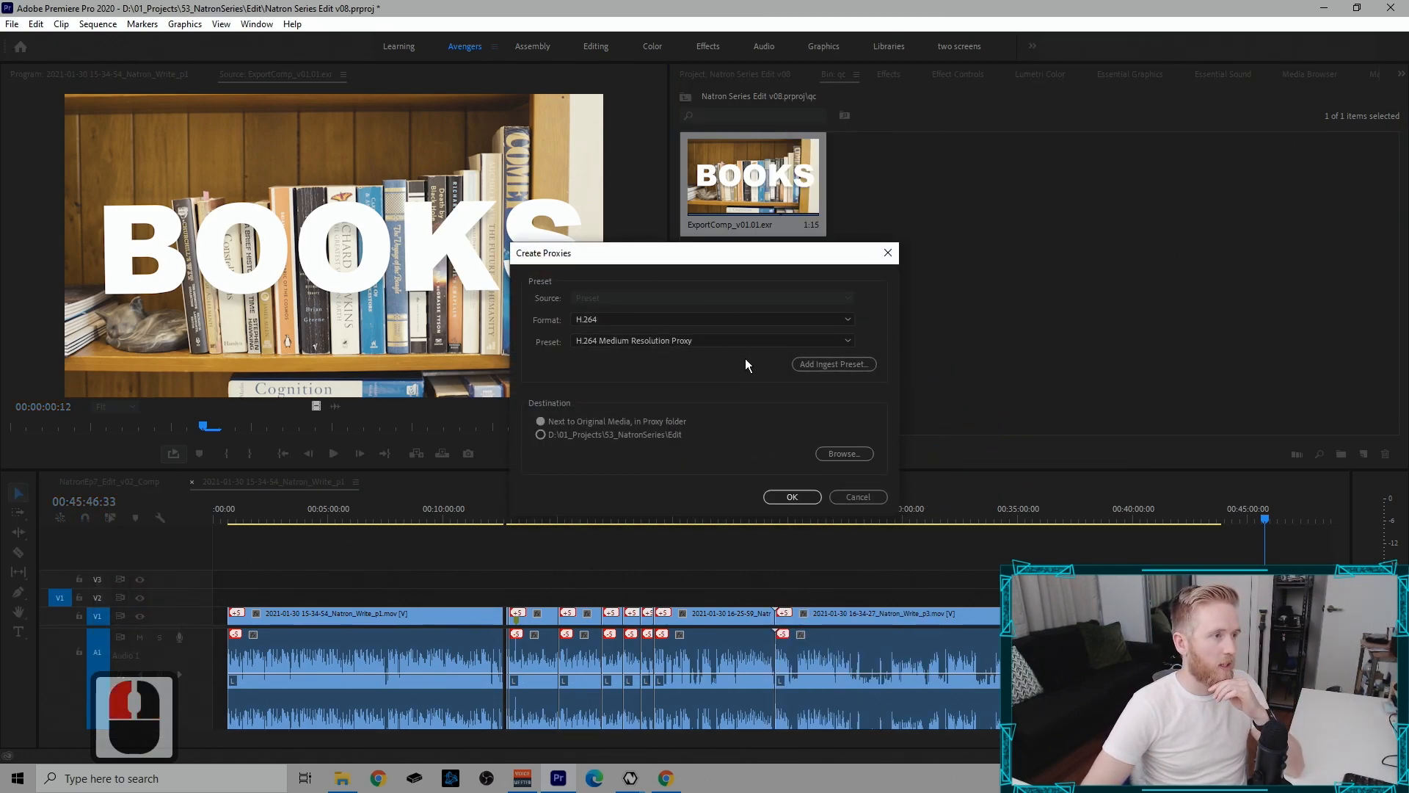
pyautogui.click(792, 496)
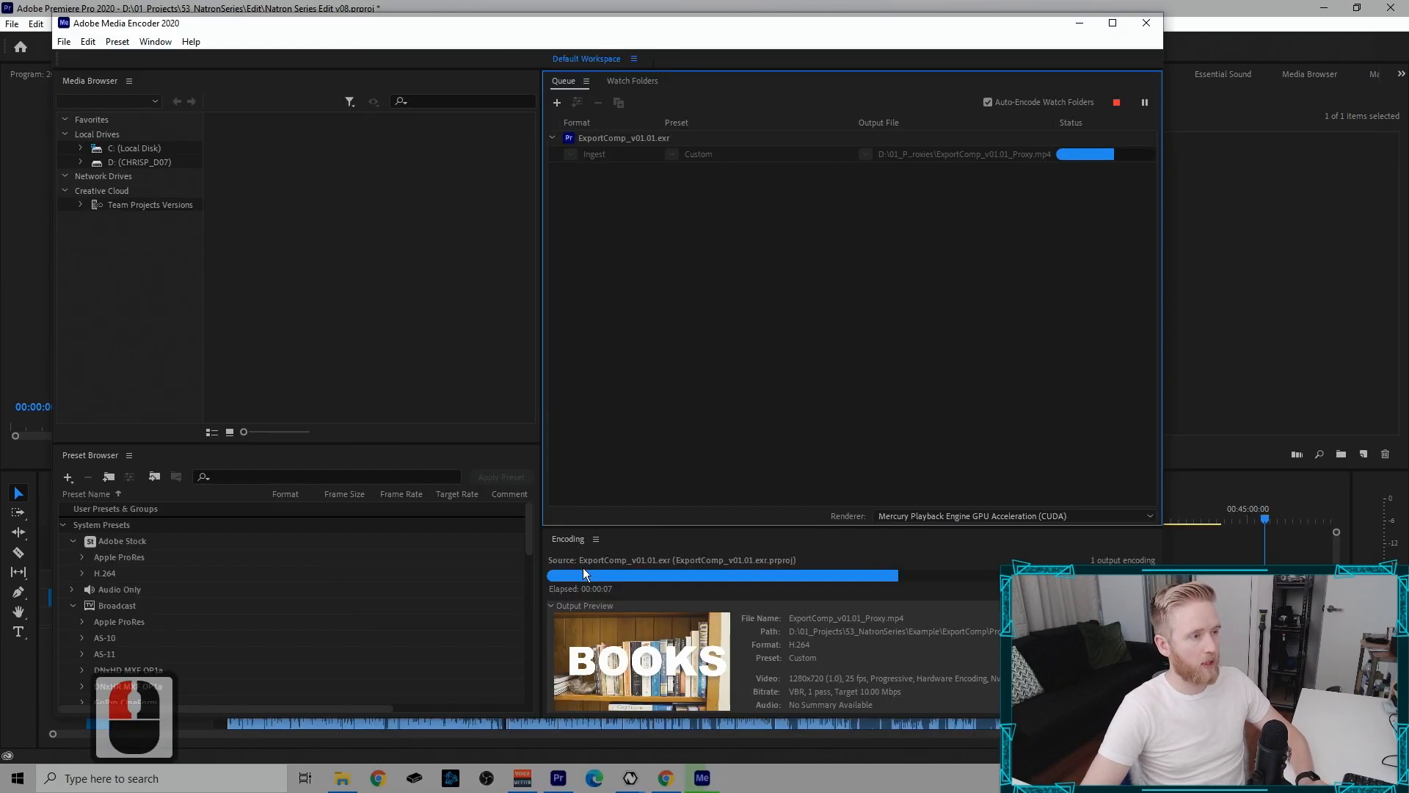
pyautogui.click(1147, 24)
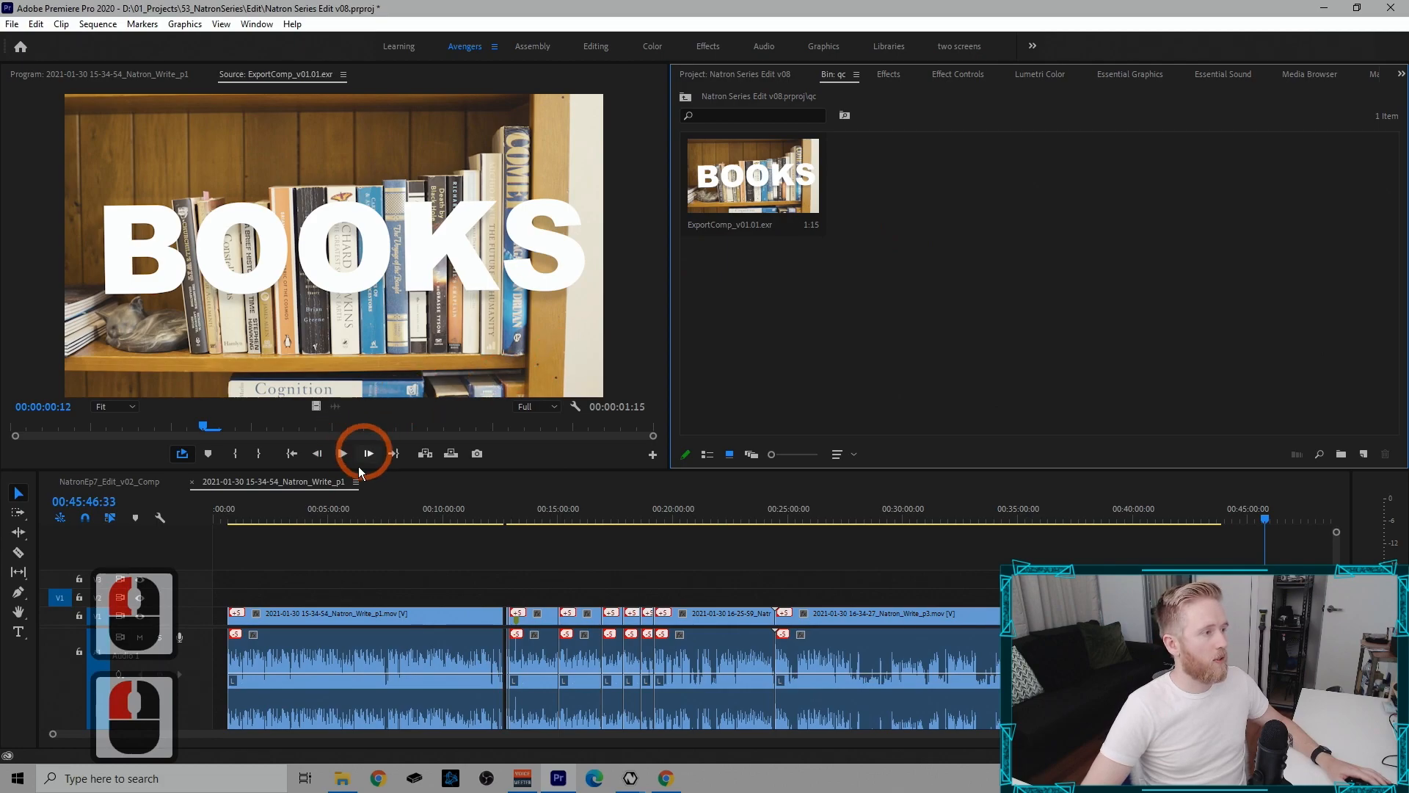
# Step: Add the Toggle Proxies button to the source monitor's controls, maximise the monitor, and switch proxies on
pyautogui.click(652, 454)
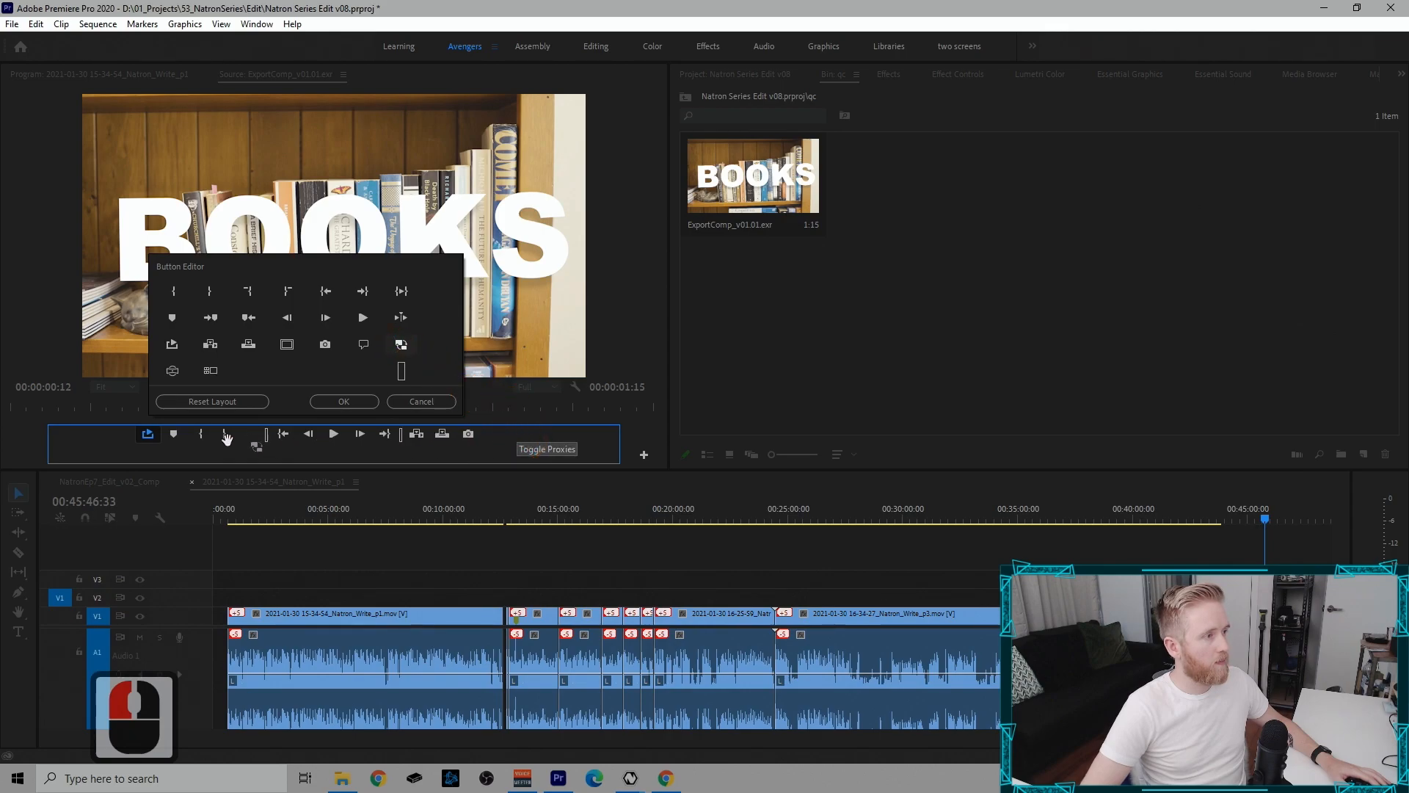
pyautogui.moveTo(156, 435); pyautogui.dragTo(157, 435)
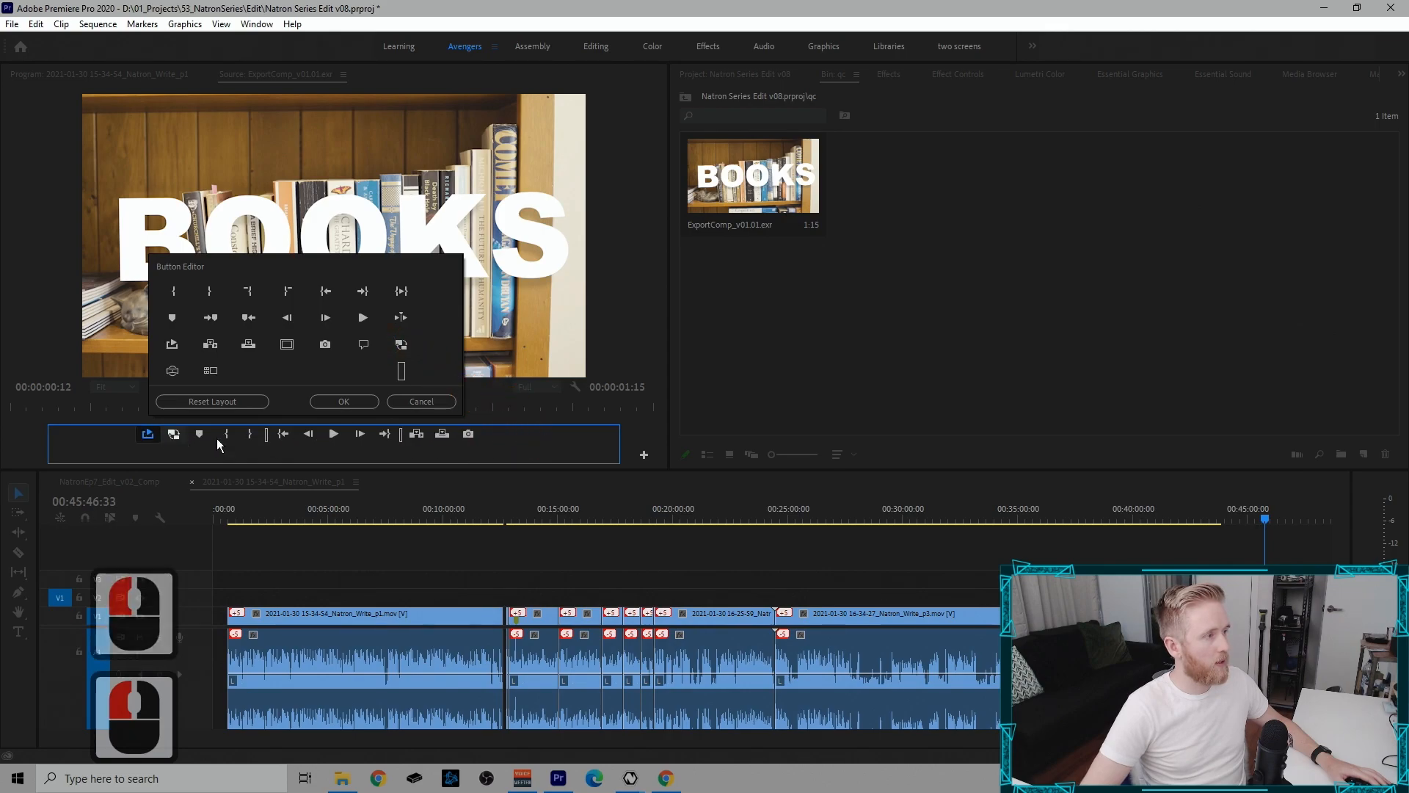
pyautogui.click(340, 402)
pyautogui.press('`')
pyautogui.click(544, 732)
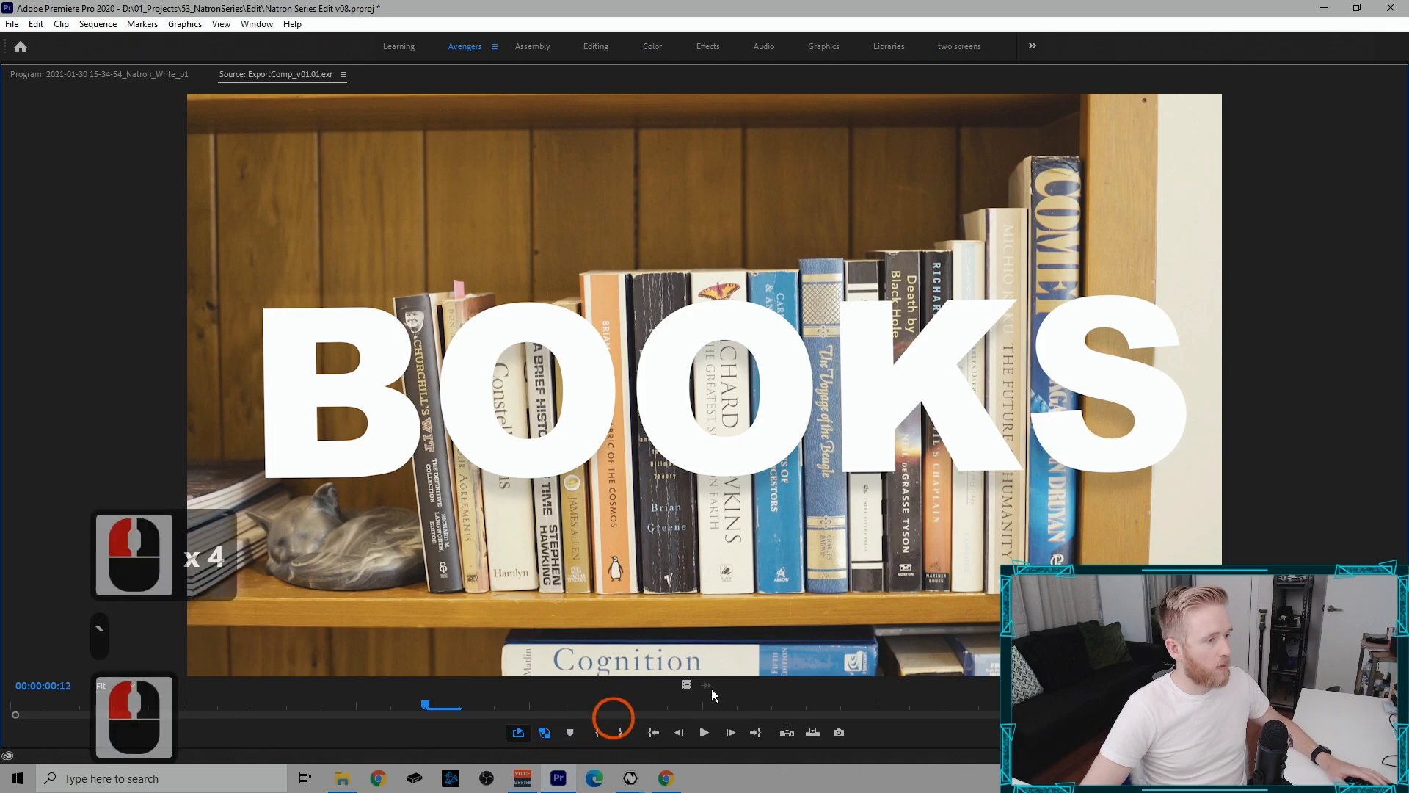
# Step: Play the sequence with proxies enabled, view it full screen, and stop playback back in the maximised source monitor
pyautogui.click(775, 559)
pyautogui.press('space')
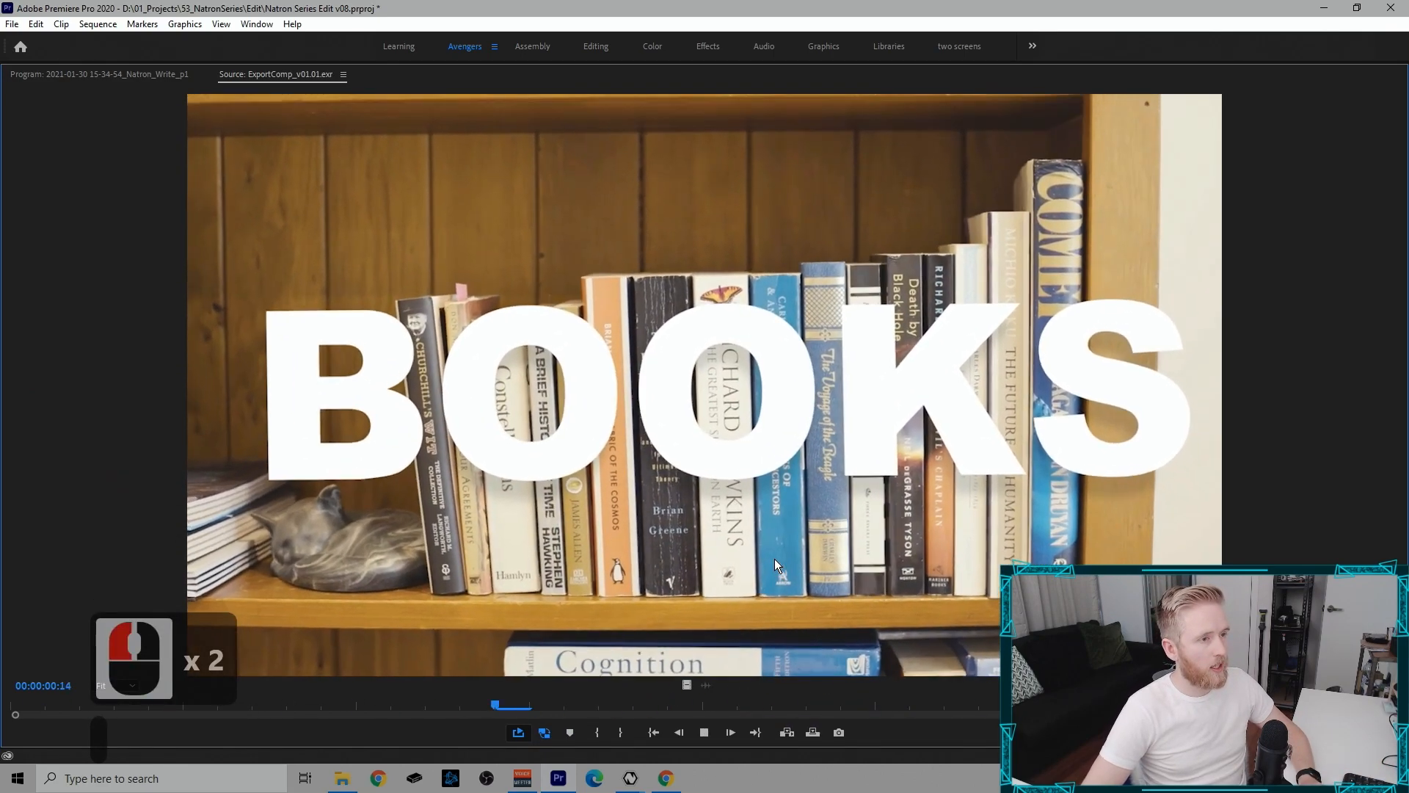
pyautogui.hotkey('ctrl', '`')
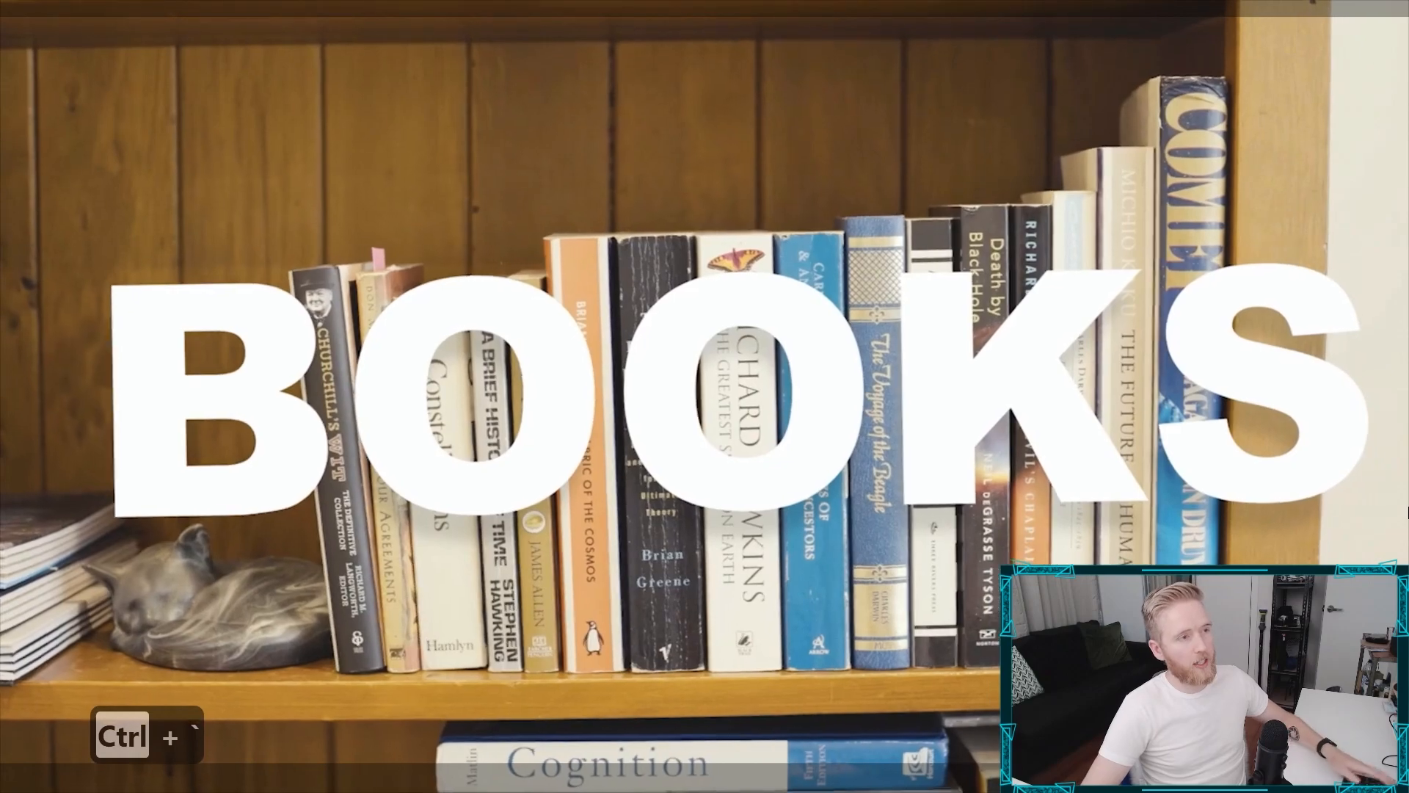
pyautogui.hotkey('ctrl', '`')
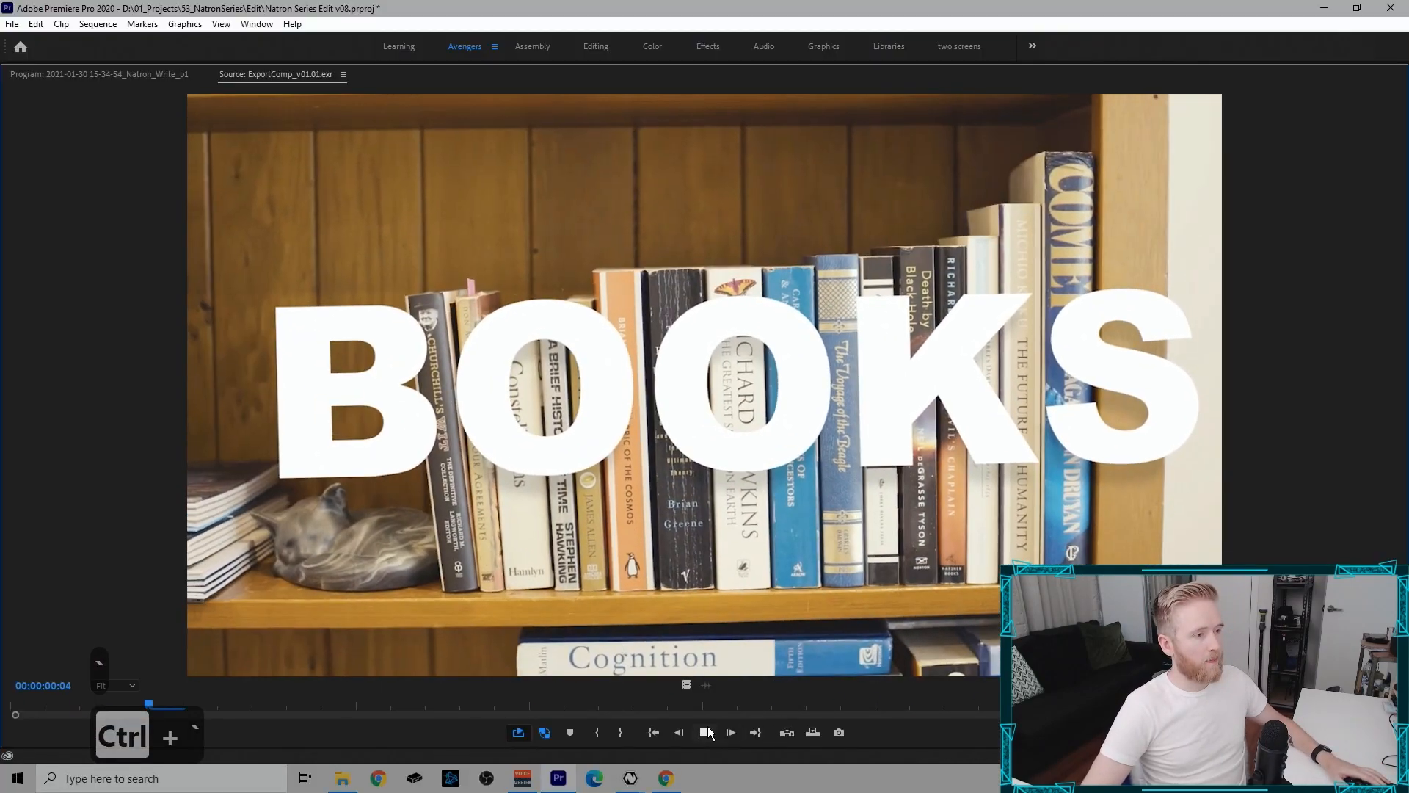
pyautogui.click(695, 703)
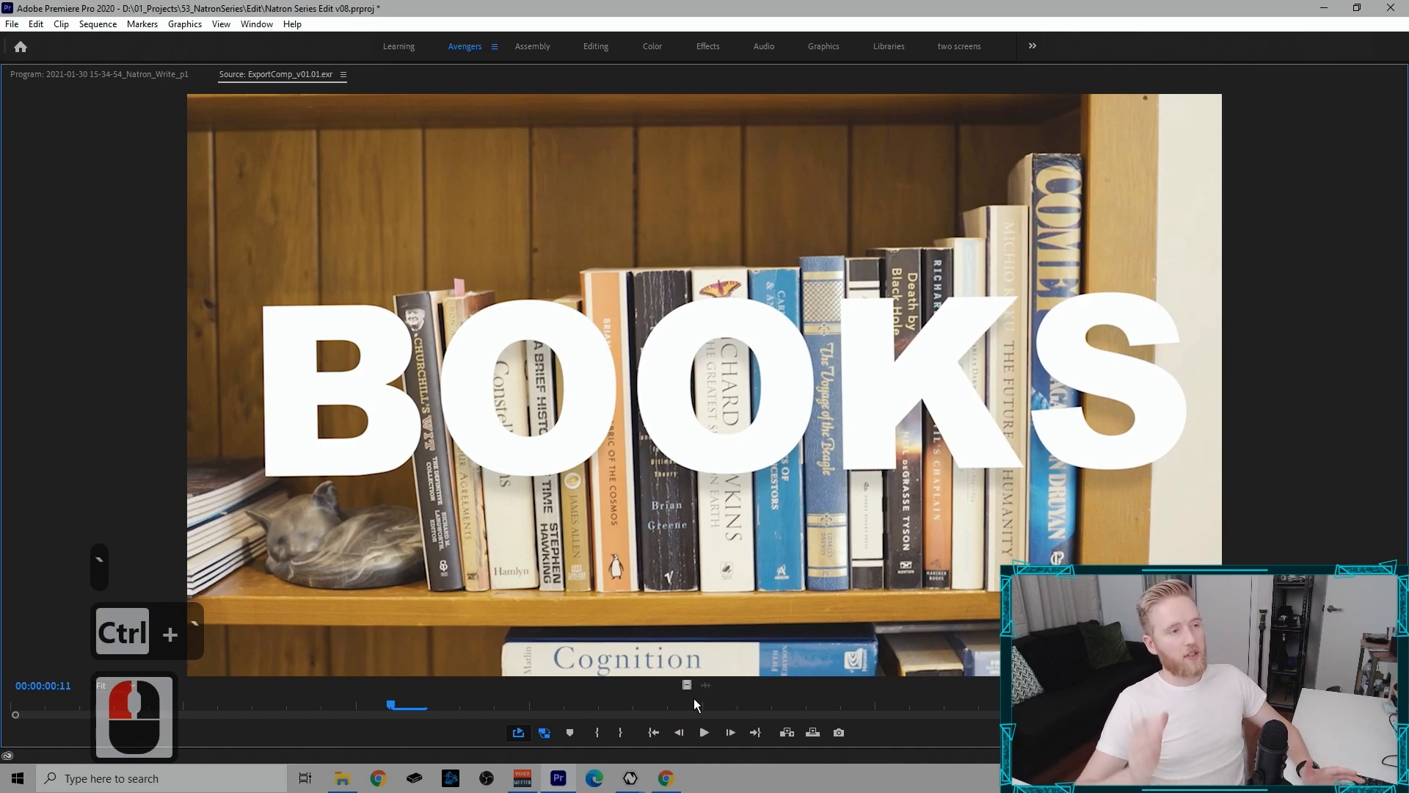
# Step: Switch to Natron and examine the comp's node graph from the Write and Read nodes up to the upper merges
pyautogui.click(632, 778)
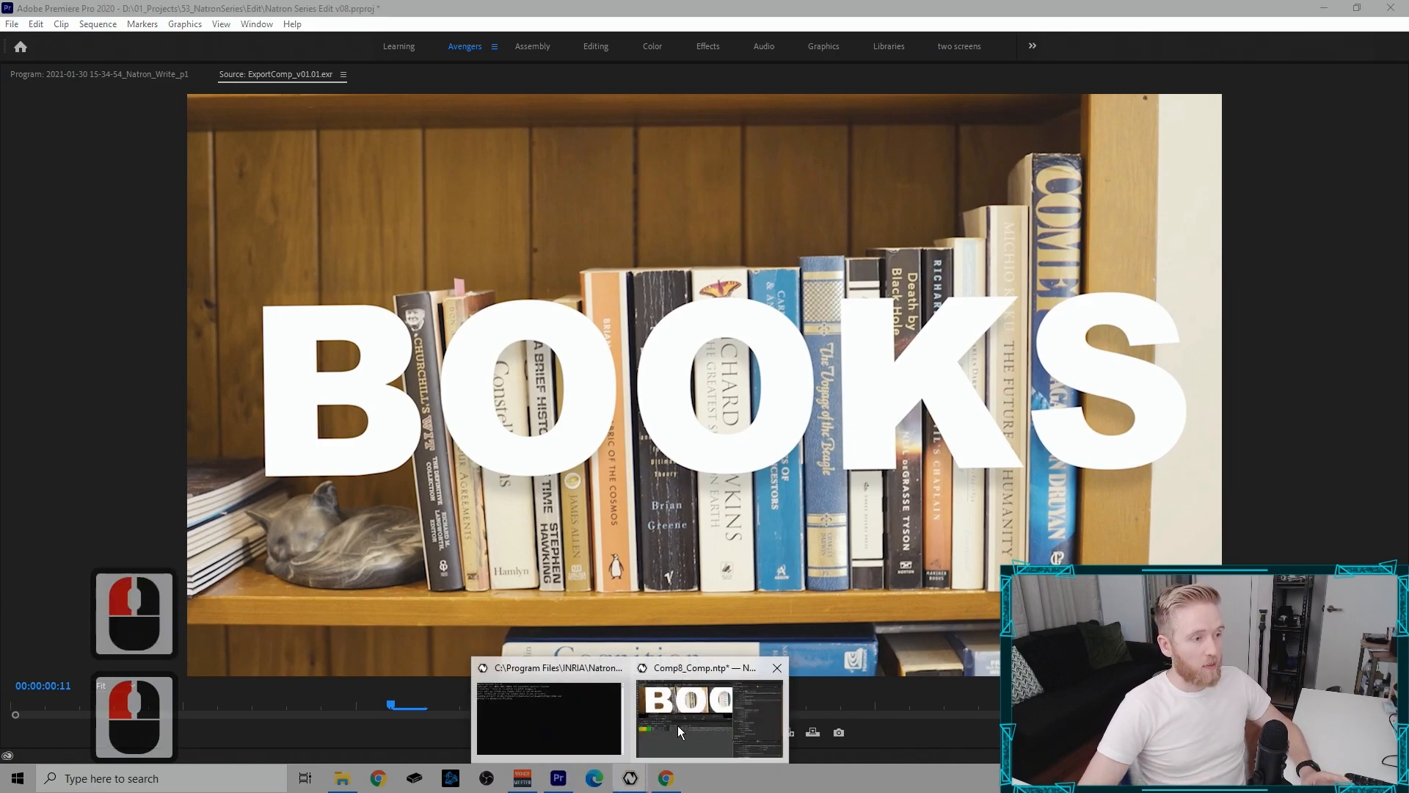
pyautogui.click(697, 709)
pyautogui.click(558, 560)
pyautogui.click(86, 413)
pyautogui.scroll(-13, 440, 569)
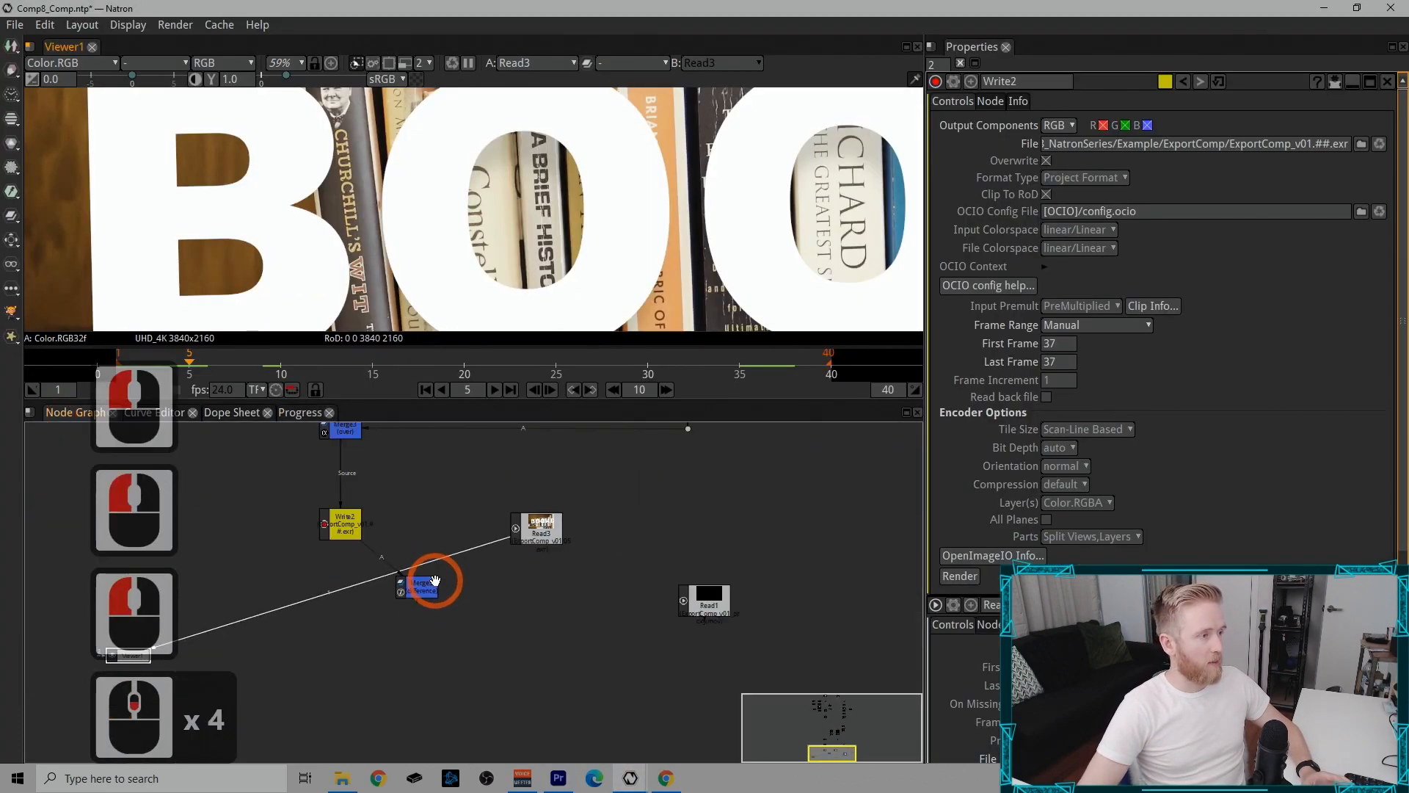
pyautogui.scroll(1, 363, 542)
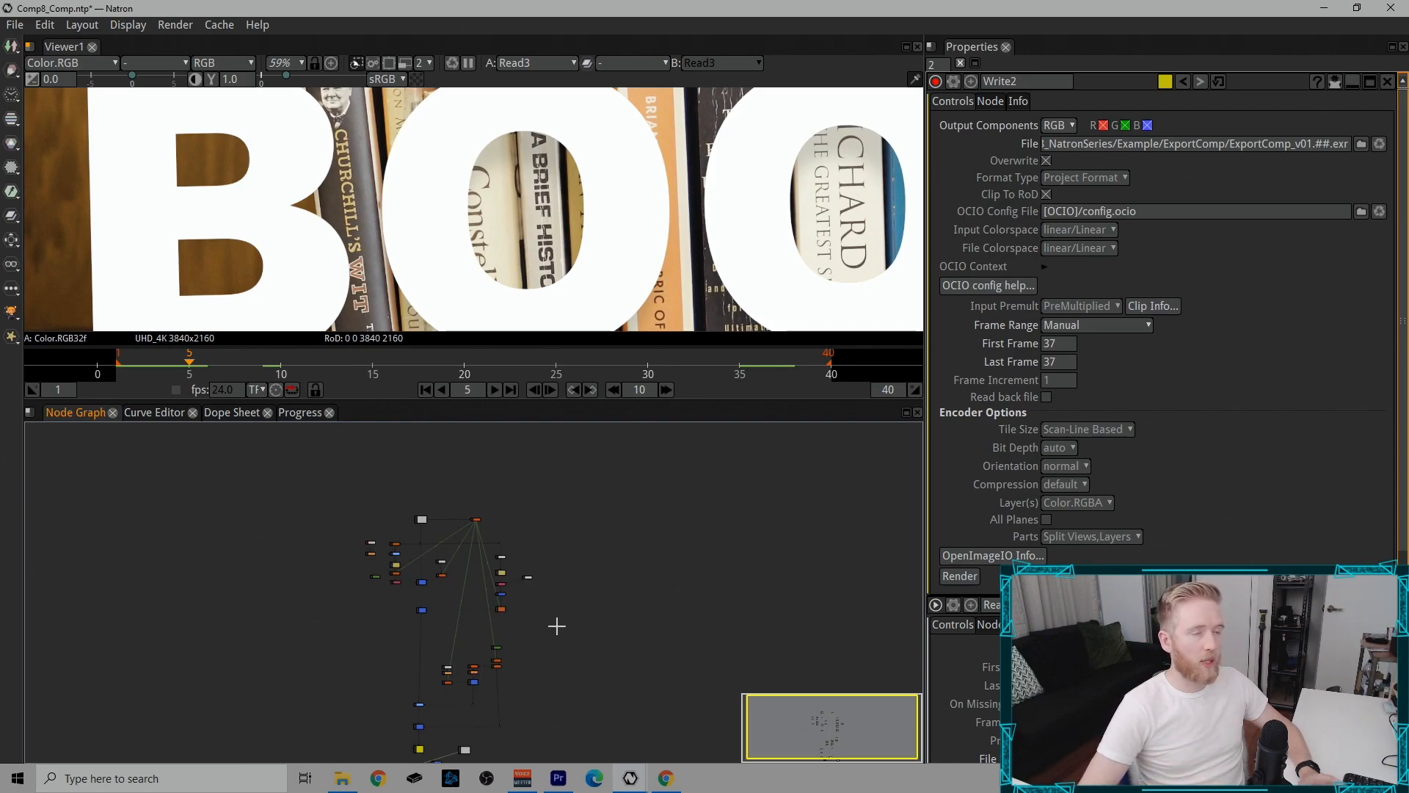
pyautogui.moveTo(416, 682); pyautogui.dragTo(455, 596)
pyautogui.scroll(11, 464, 637)
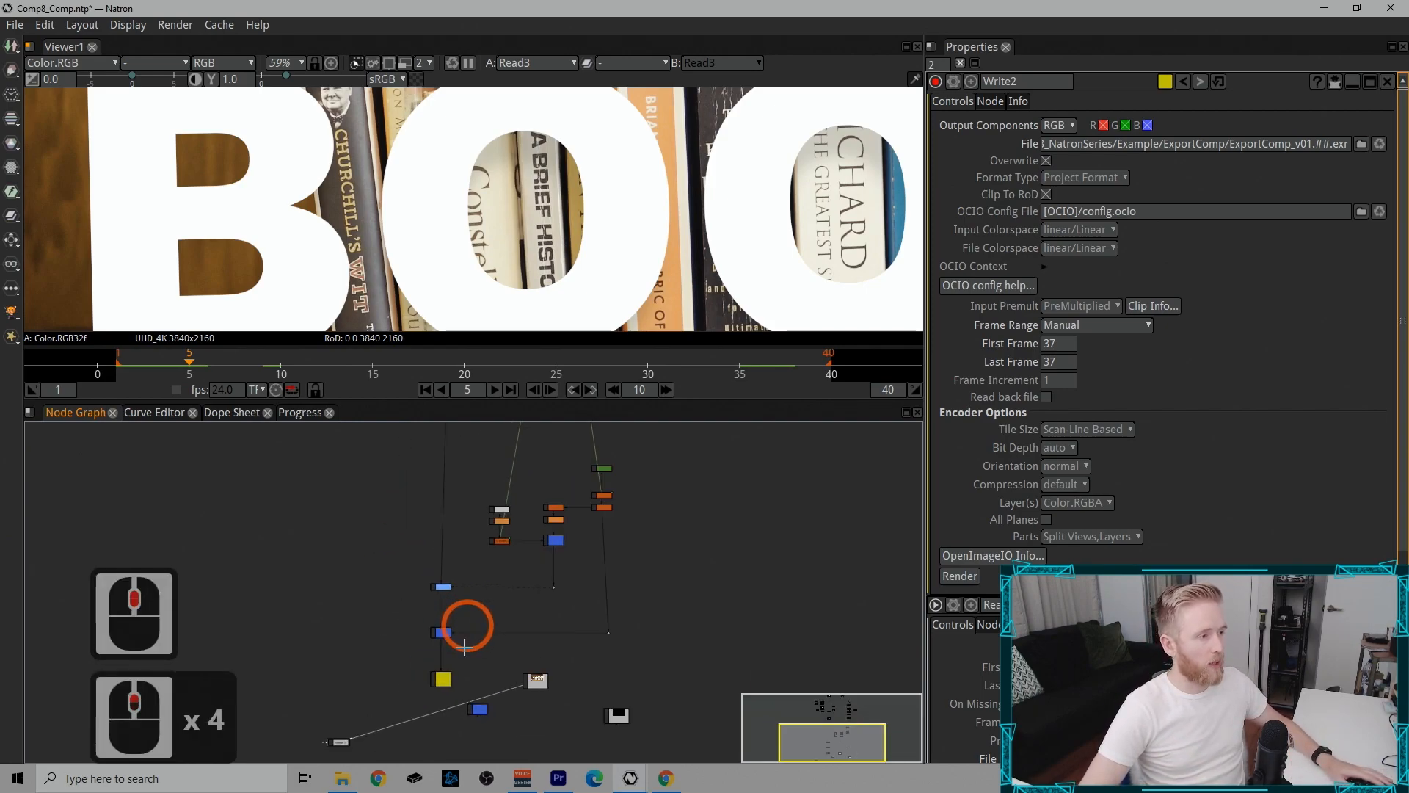
pyautogui.scroll(-2, 432, 674)
pyautogui.scroll(-6, 412, 673)
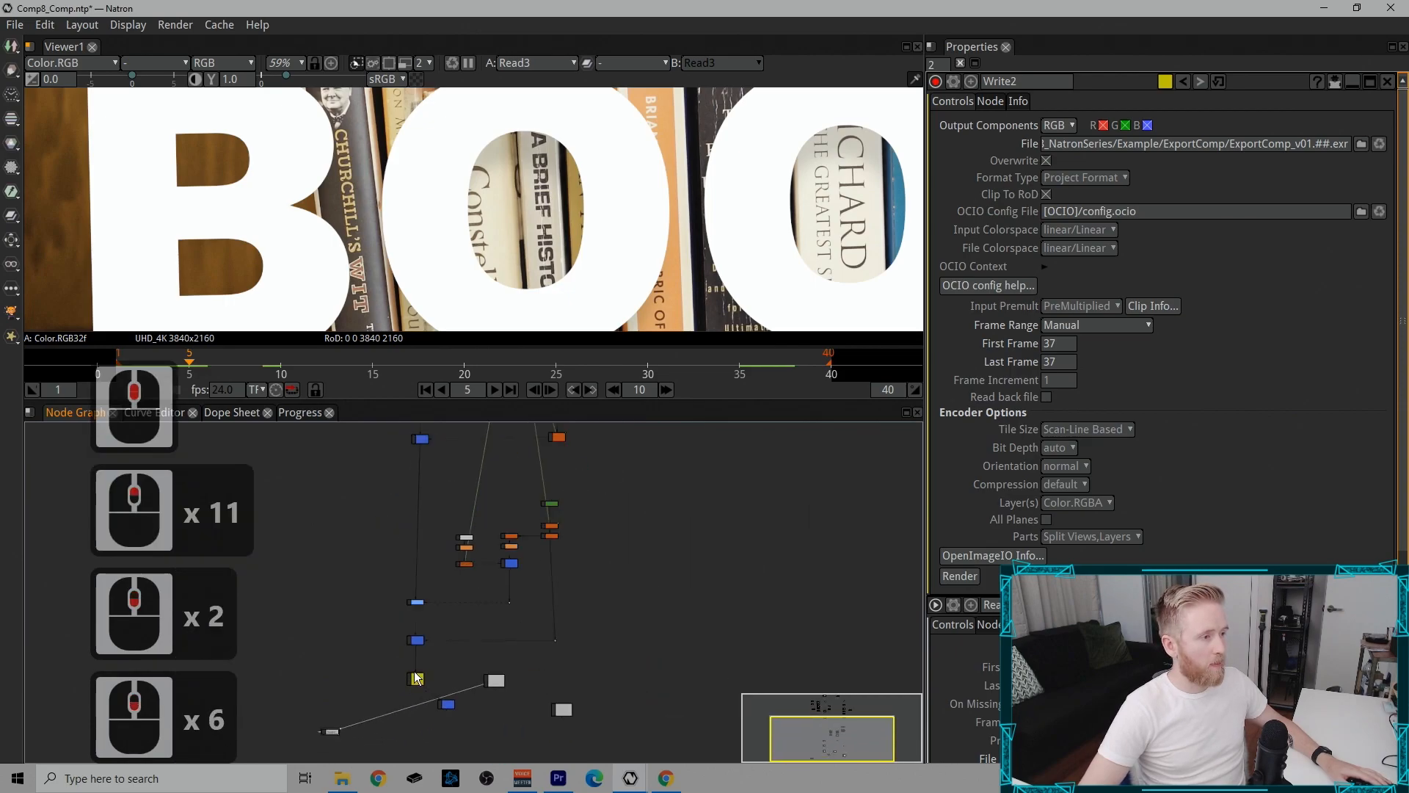
pyautogui.moveTo(404, 552); pyautogui.dragTo(457, 638)
pyautogui.scroll(-3, 479, 589)
pyautogui.scroll(5, 441, 544)
pyautogui.moveTo(512, 568); pyautogui.dragTo(462, 675)
pyautogui.scroll(-4, 411, 588)
pyautogui.moveTo(346, 471); pyautogui.dragTo(647, 665)
pyautogui.scroll(4, 467, 640)
# Step: Add a Write node fed by Merge1, writing the sequence precomp01.##.exr to the ExportComp folder
pyautogui.click(415, 620)
pyautogui.click(435, 623)
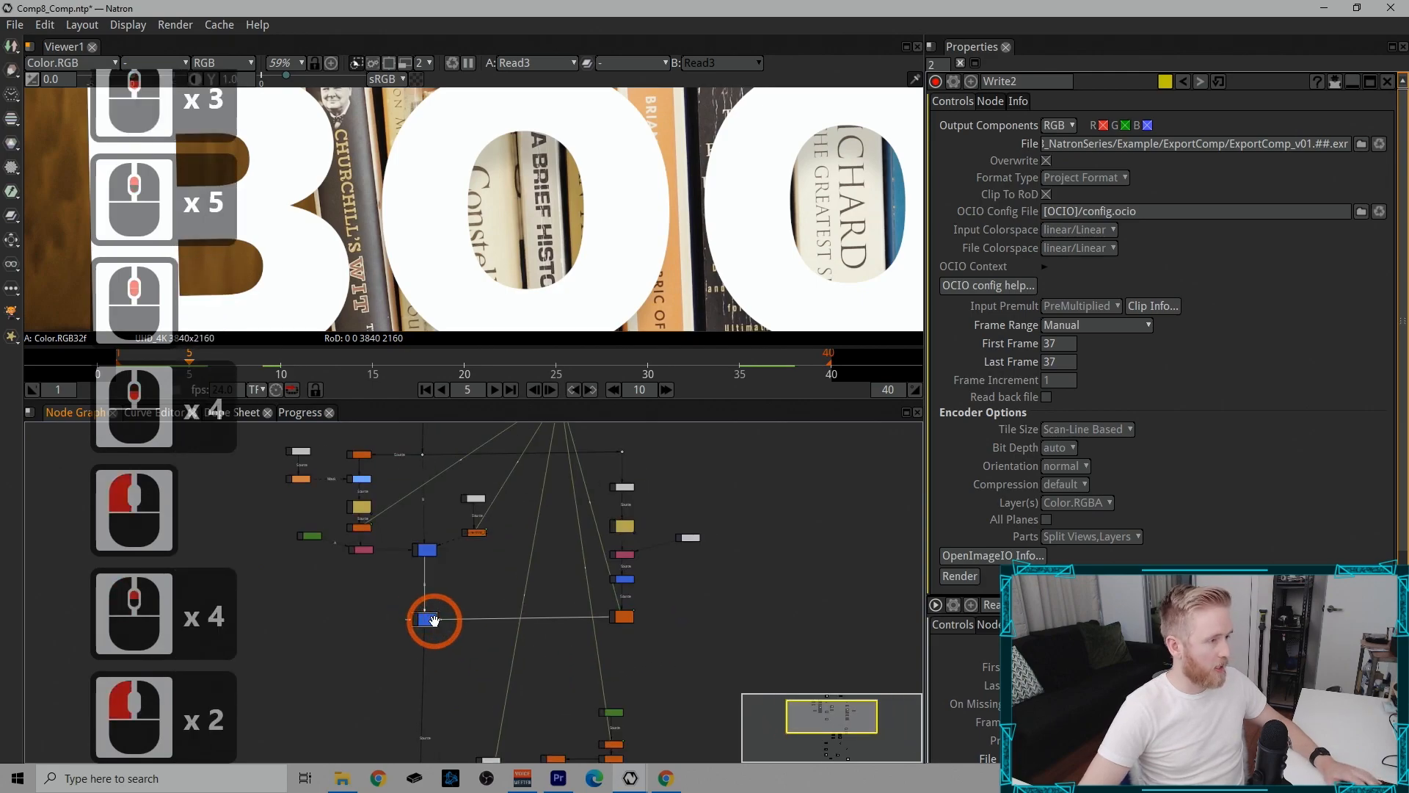
pyautogui.press('w')
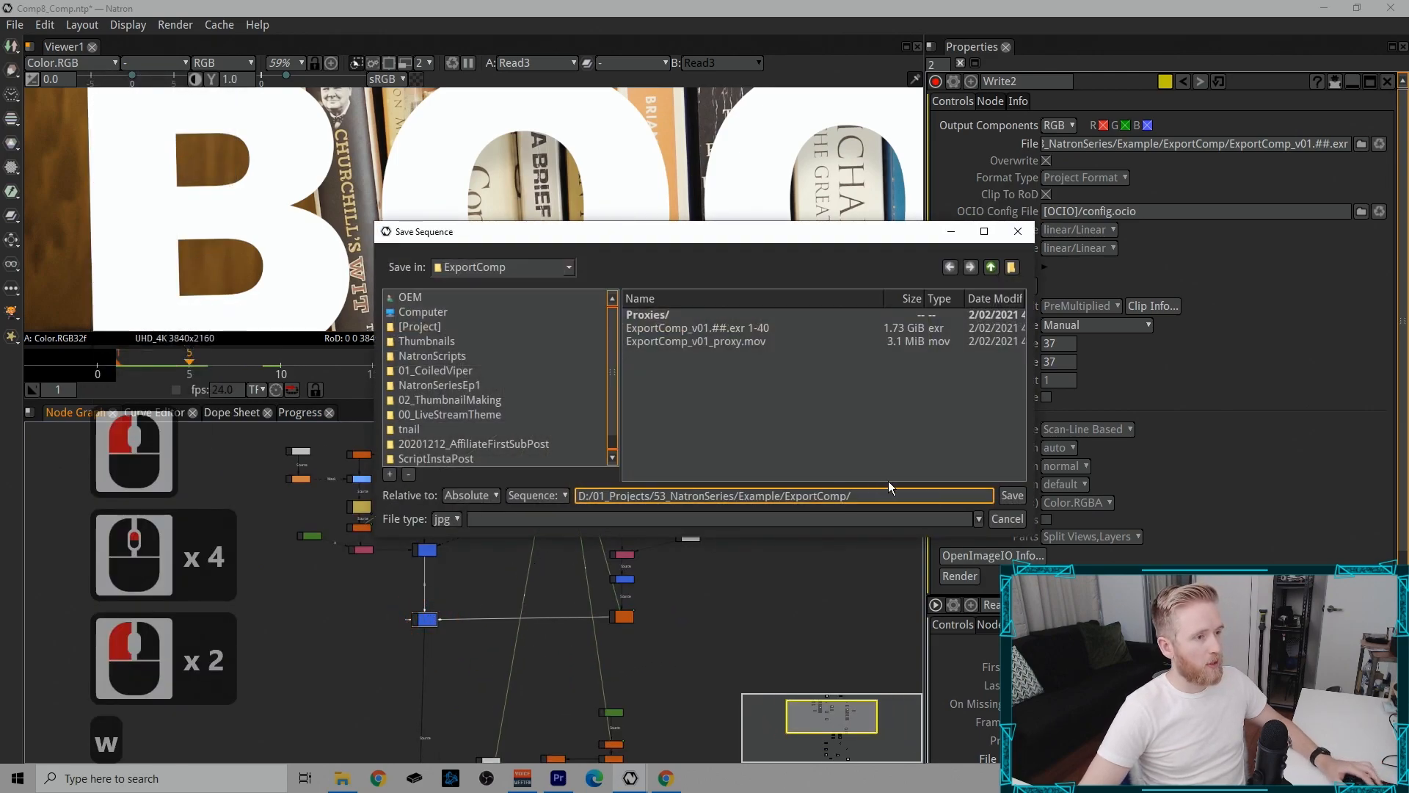
pyautogui.write('precom')
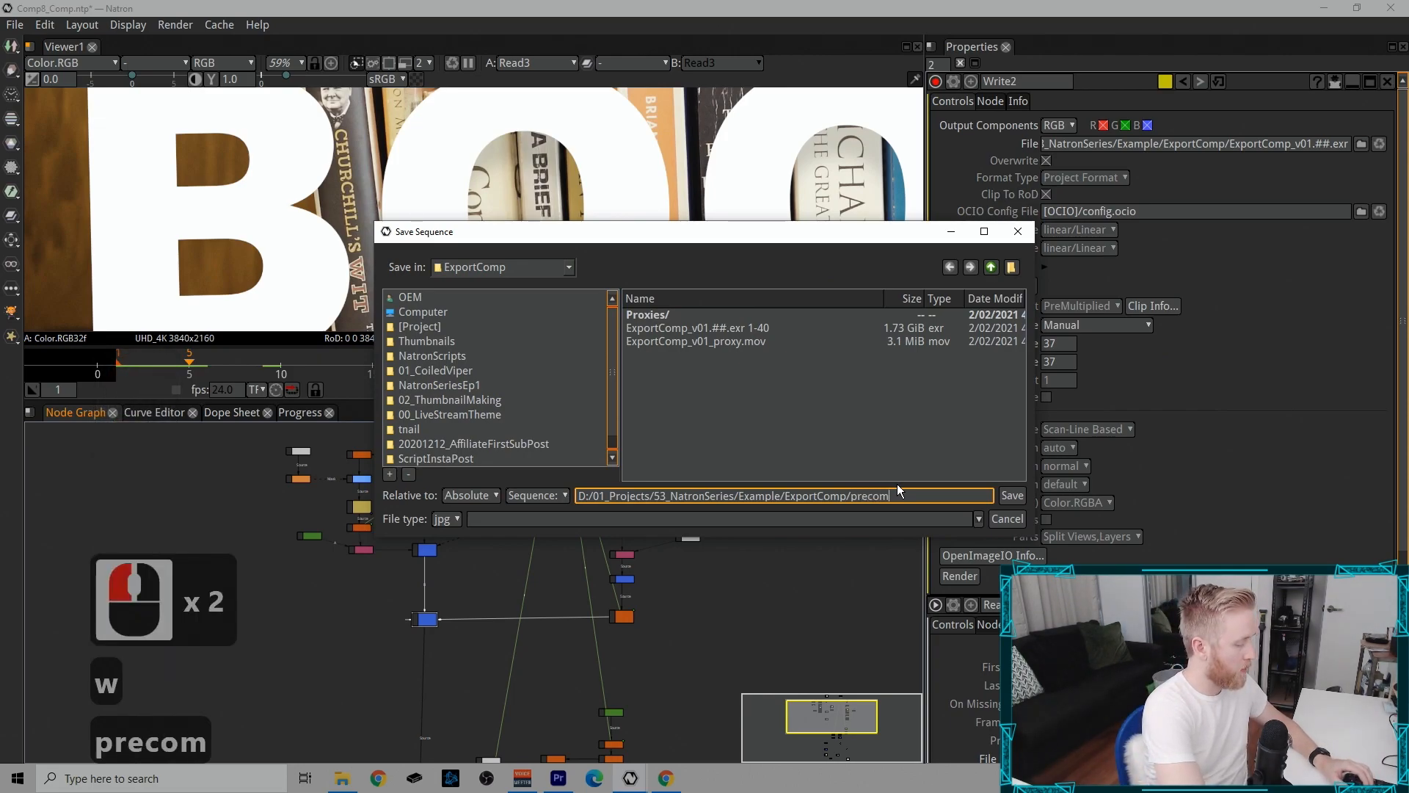
pyautogui.write('p01')
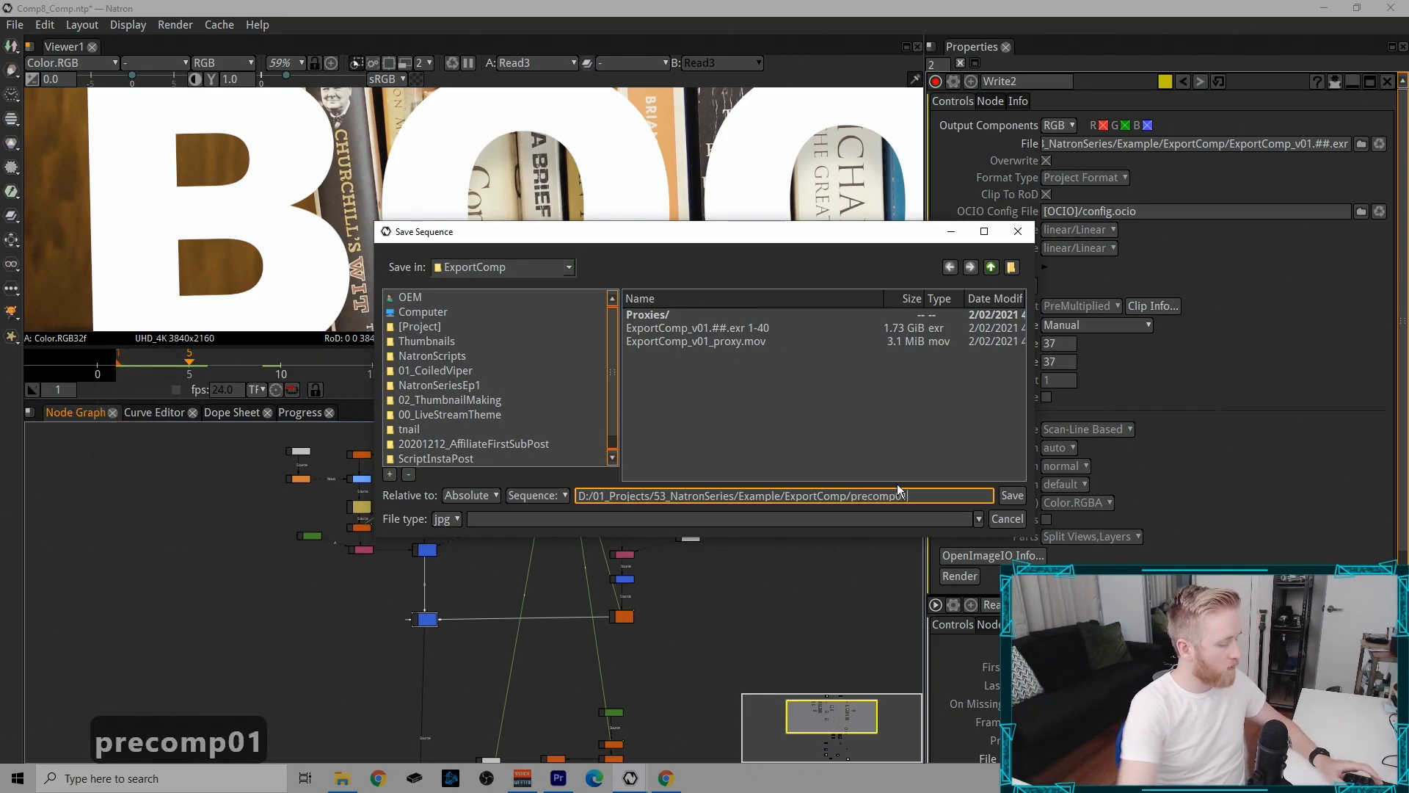
pyautogui.write('.##')
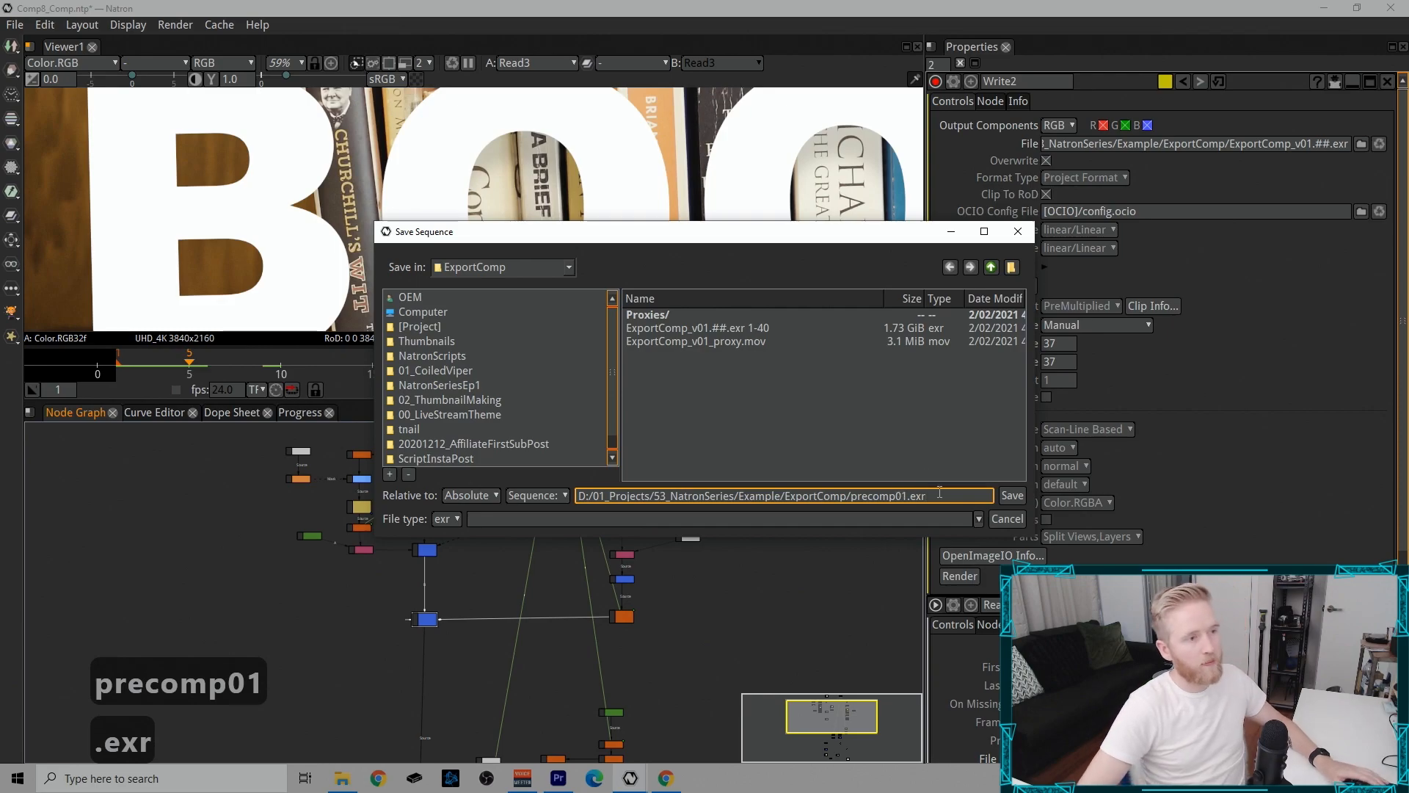
pyautogui.write('exr')
pyautogui.press('Left')
pyautogui.press('Left')
pyautogui.press('Left')
pyautogui.write('##')
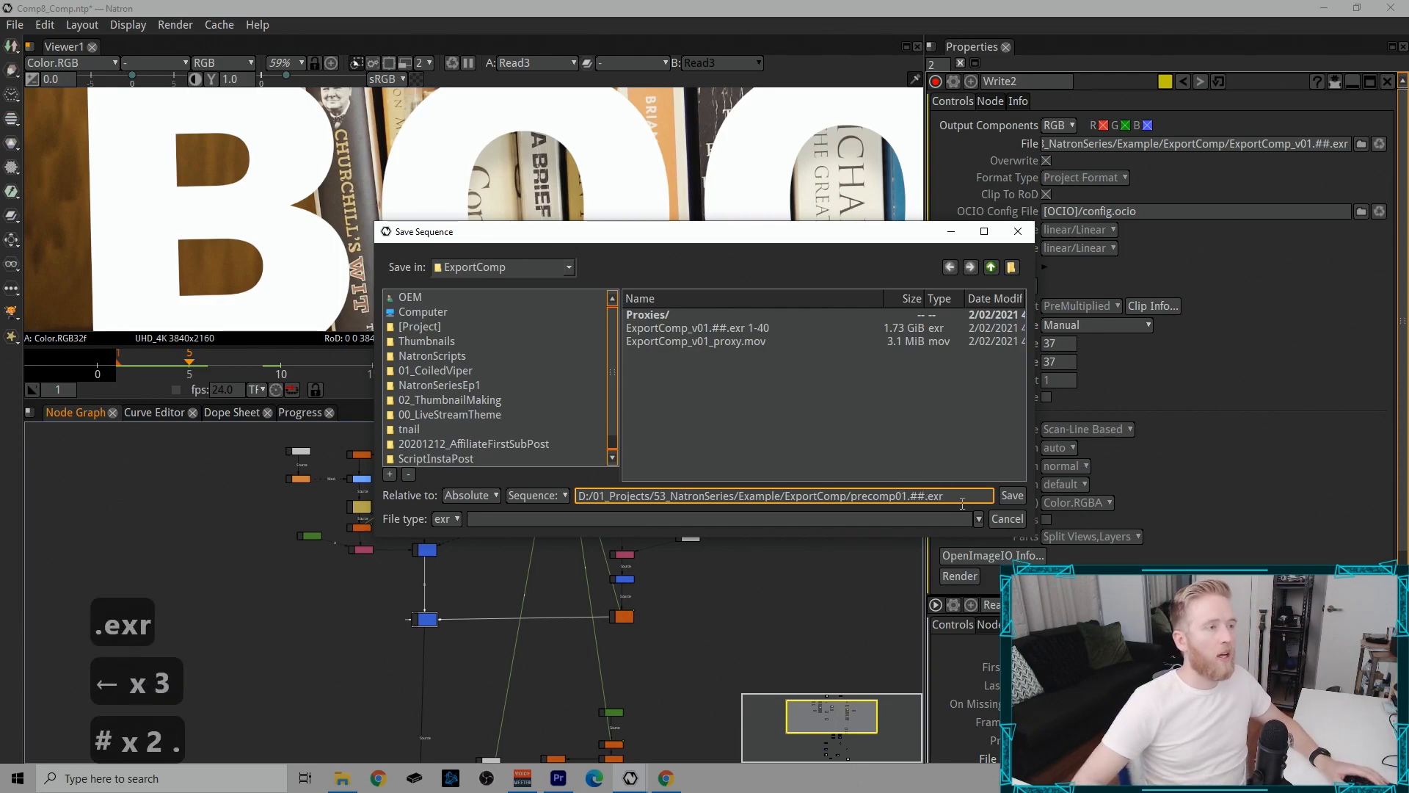
pyautogui.click(1013, 495)
# Step: Place the precomp01 Write node just below Merge1, clear of the main vertical branch
pyautogui.scroll(6, 476, 639)
pyautogui.moveTo(475, 638); pyautogui.dragTo(530, 593)
pyautogui.moveTo(507, 590); pyautogui.dragTo(535, 612)
pyautogui.moveTo(524, 677); pyautogui.dragTo(484, 605)
pyautogui.click(481, 600)
pyautogui.moveTo(423, 563); pyautogui.dragTo(564, 628)
pyautogui.click(462, 598)
pyautogui.press('Tab')
pyautogui.write('read')
pyautogui.click(512, 642)
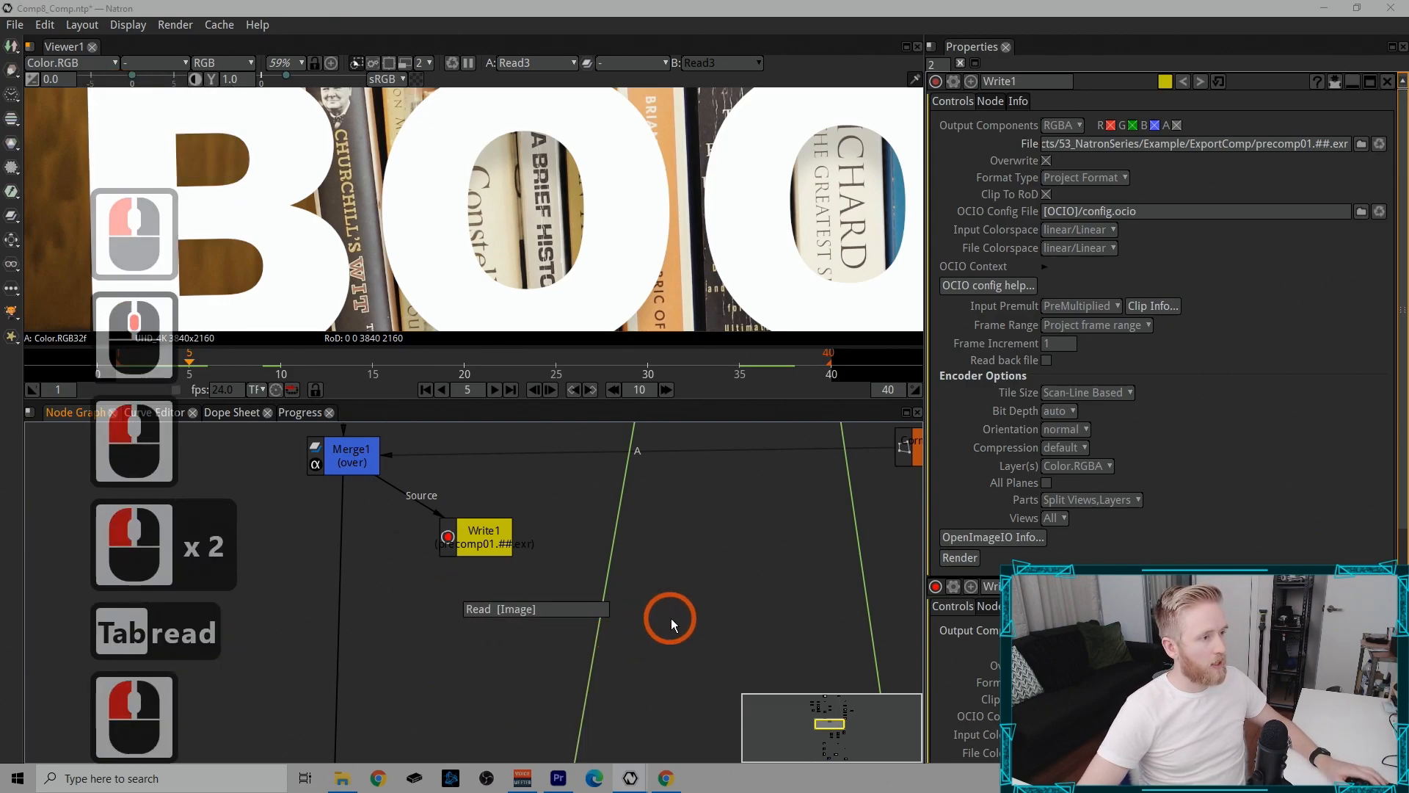
pyautogui.click(1005, 519)
pyautogui.click(479, 606)
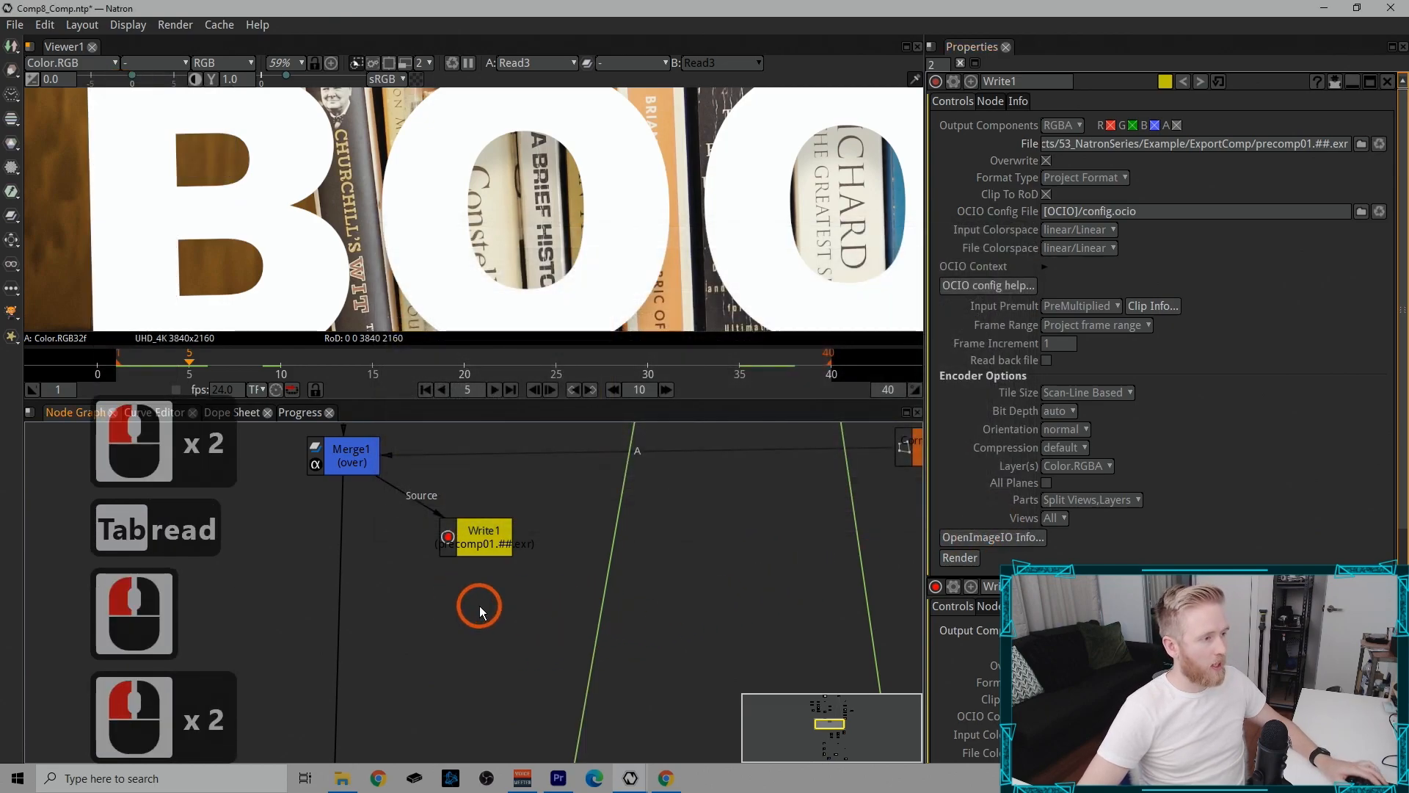
# Step: Copy the plate's Read node at the top of the node graph and paste the copy below Write1
pyautogui.scroll(-5, 468, 633)
pyautogui.moveTo(454, 566); pyautogui.dragTo(456, 642)
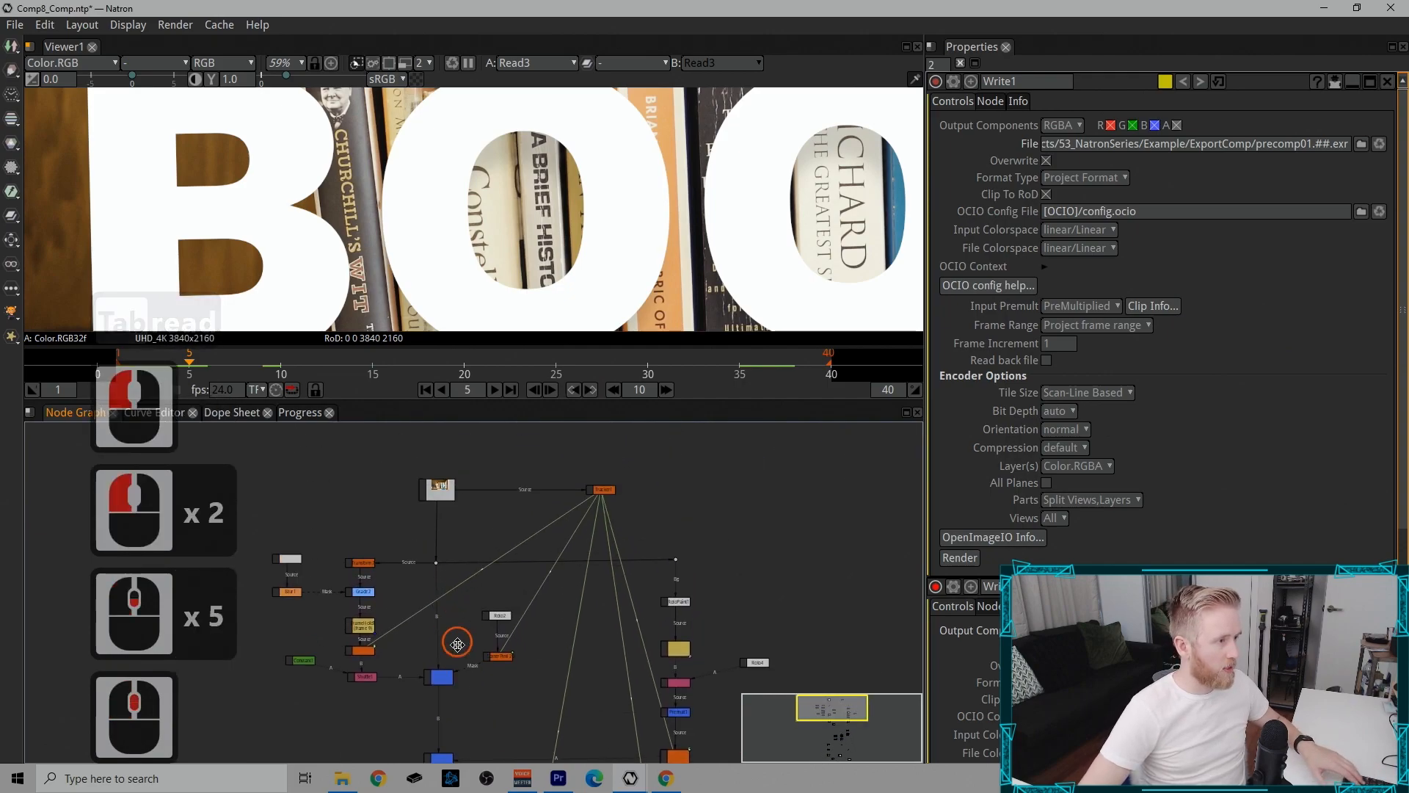
pyautogui.doubleClick(439, 486)
pyautogui.hotkey('ctrl', 'c')
pyautogui.moveTo(467, 698); pyautogui.dragTo(465, 544)
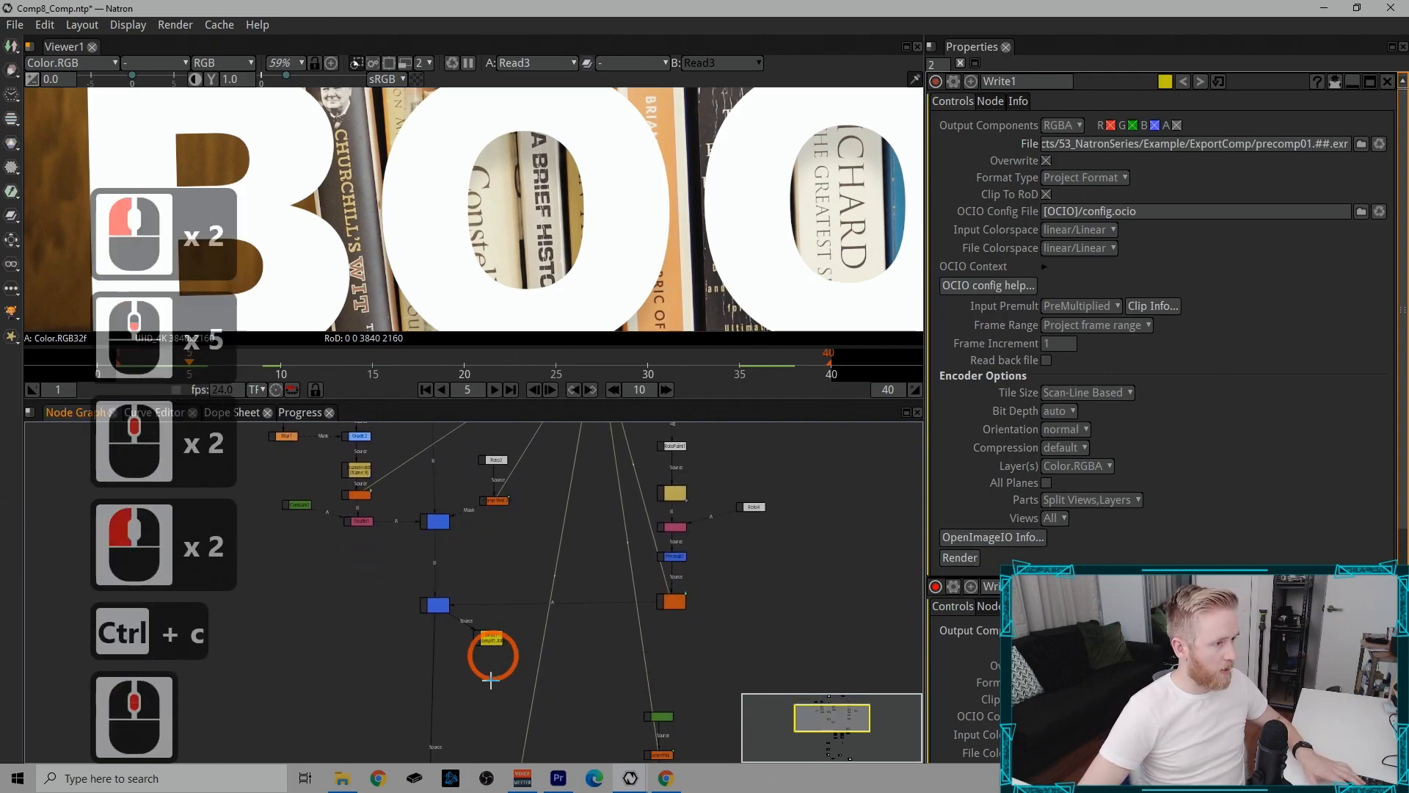
pyautogui.keyDown('ctrl'); pyautogui.click(494, 683); pyautogui.keyUp('ctrl')
pyautogui.hotkey('ctrl', 'v')
# Step: Turn off the preview image of the pasted Read node in its node settings
pyautogui.doubleClick(502, 694)
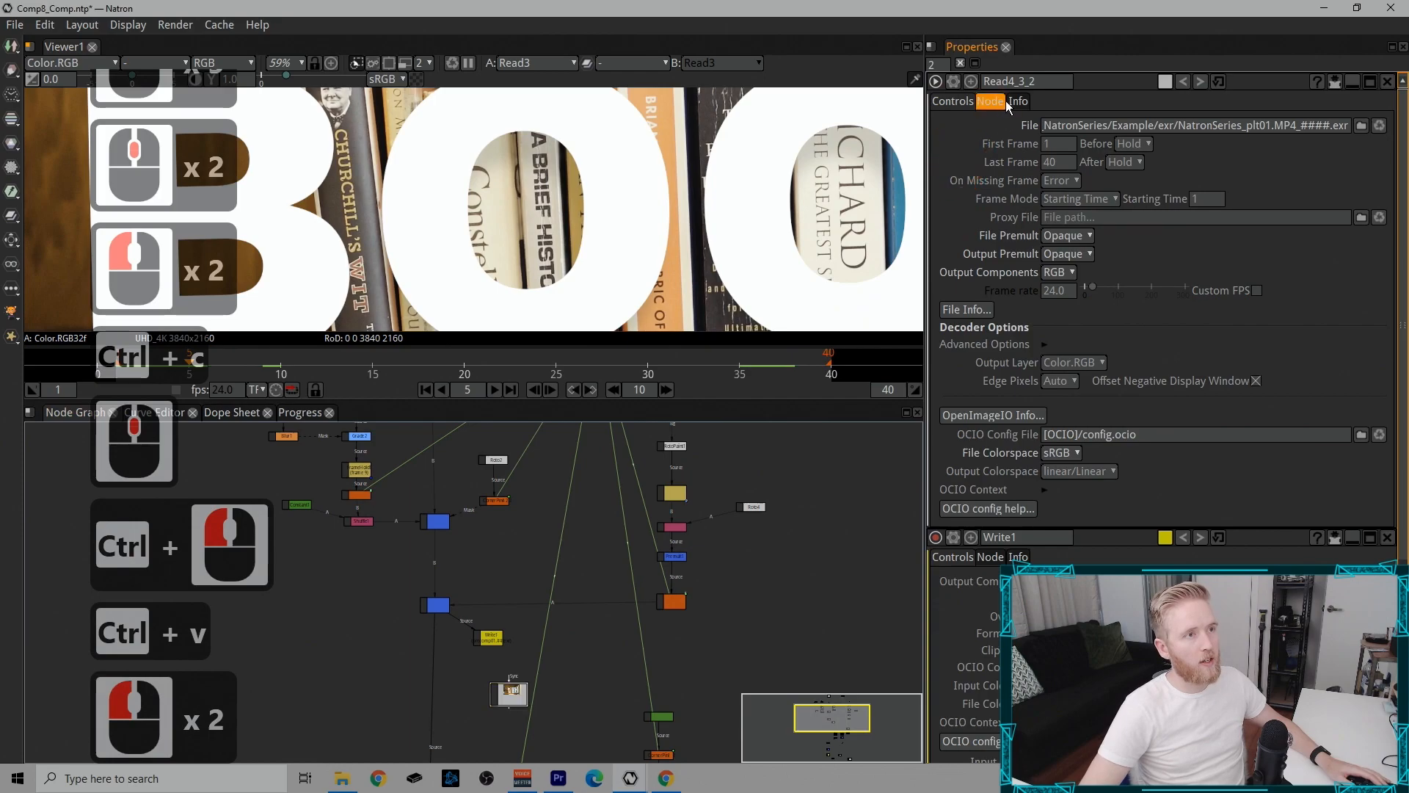
pyautogui.click(987, 103)
pyautogui.click(1185, 276)
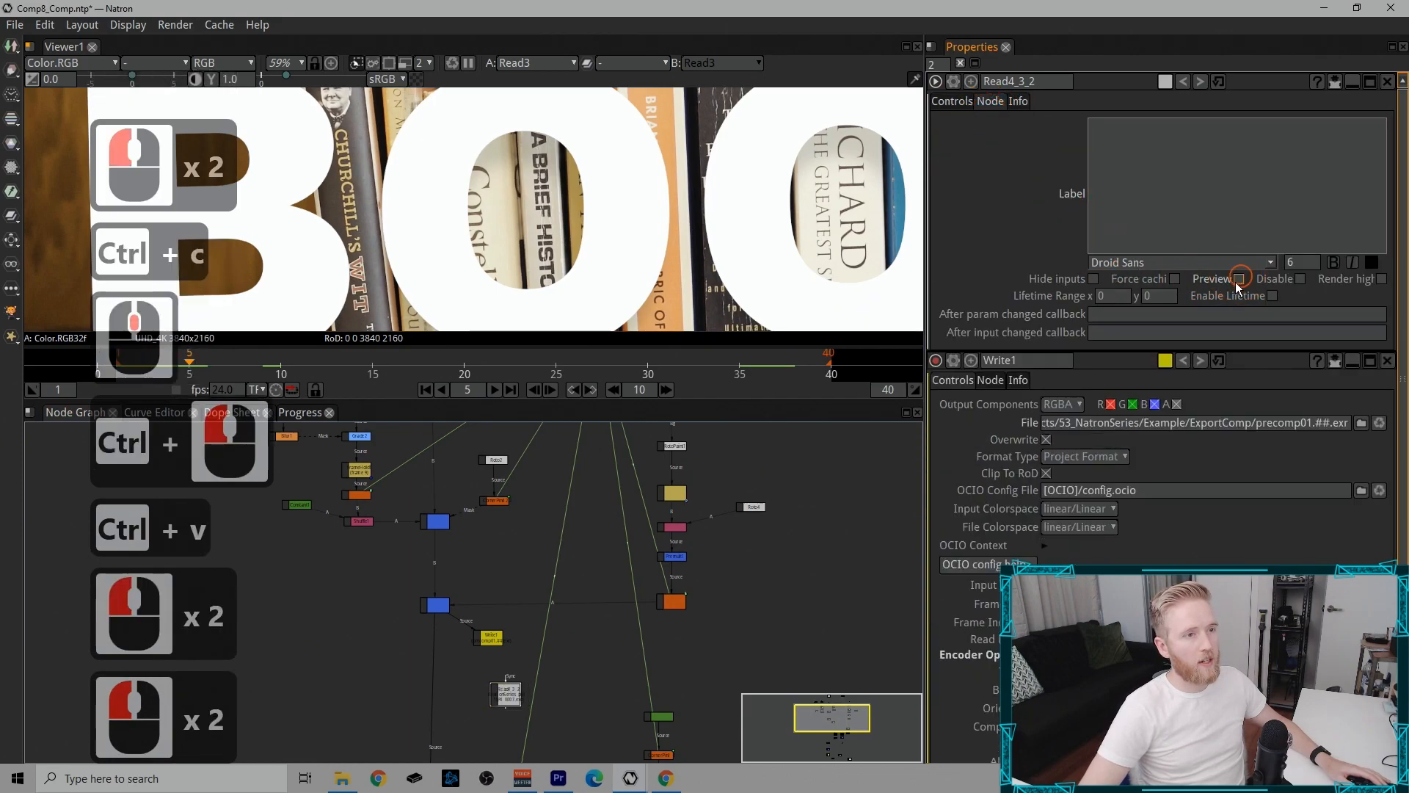
# Step: Detach the pasted Read node from Write1, line both nodes up under Merge1, and connect the downstream branch to the Read node
pyautogui.scroll(6, 579, 667)
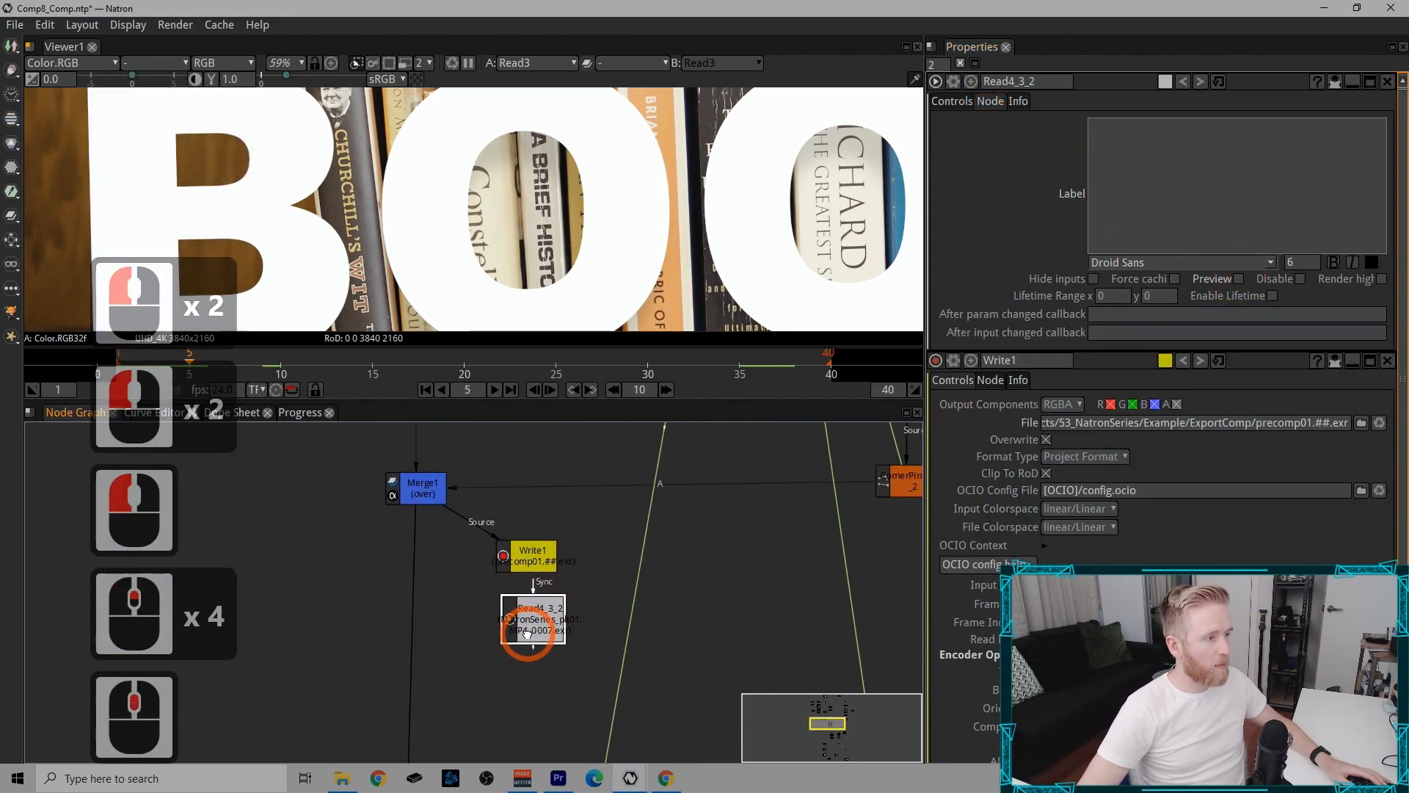
pyautogui.moveTo(528, 632); pyautogui.dragTo(525, 636)
pyautogui.moveTo(450, 580); pyautogui.dragTo(568, 537)
pyautogui.click(408, 521)
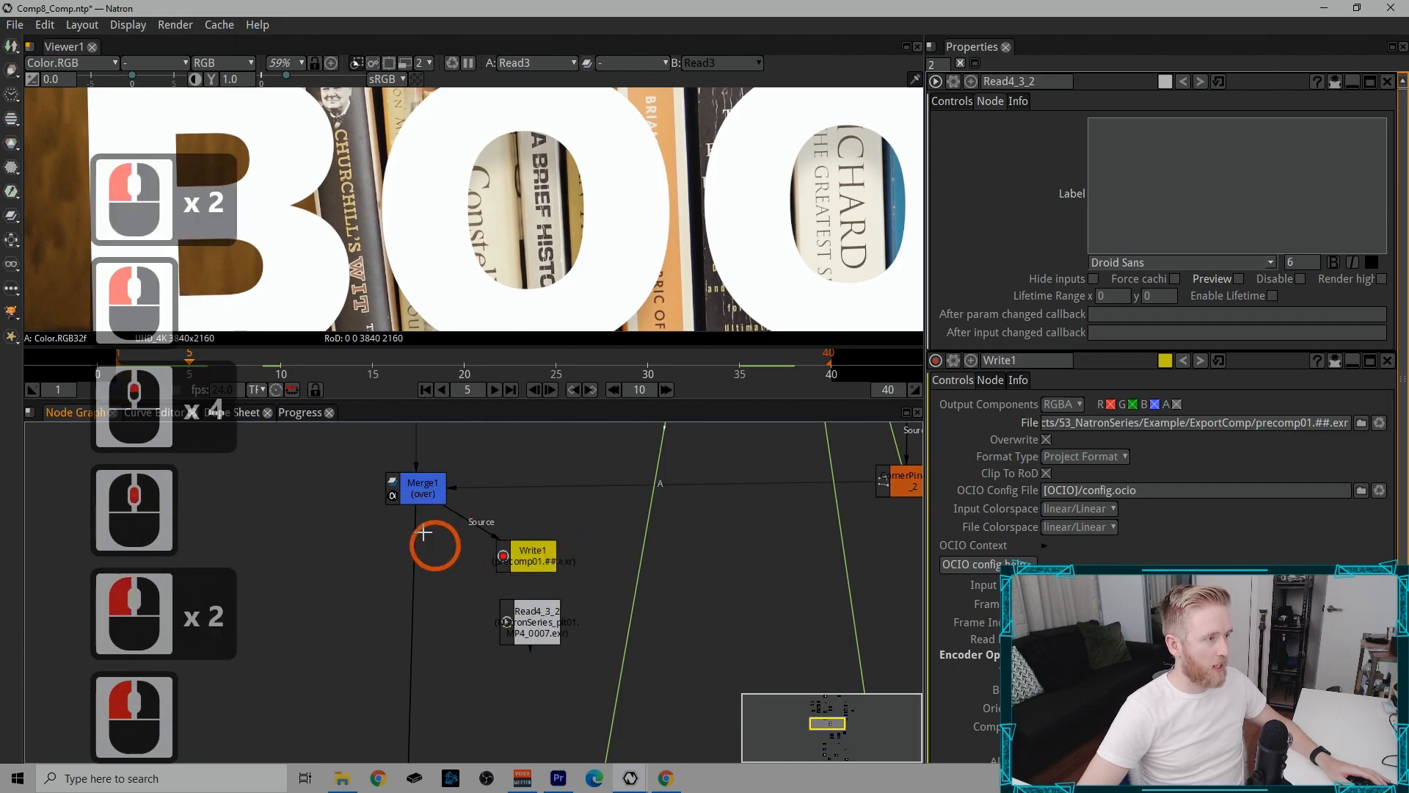
pyautogui.moveTo(416, 518); pyautogui.dragTo(507, 534)
pyautogui.scroll(-13, 550, 591)
pyautogui.moveTo(552, 581); pyautogui.dragTo(500, 622)
pyautogui.click(541, 641)
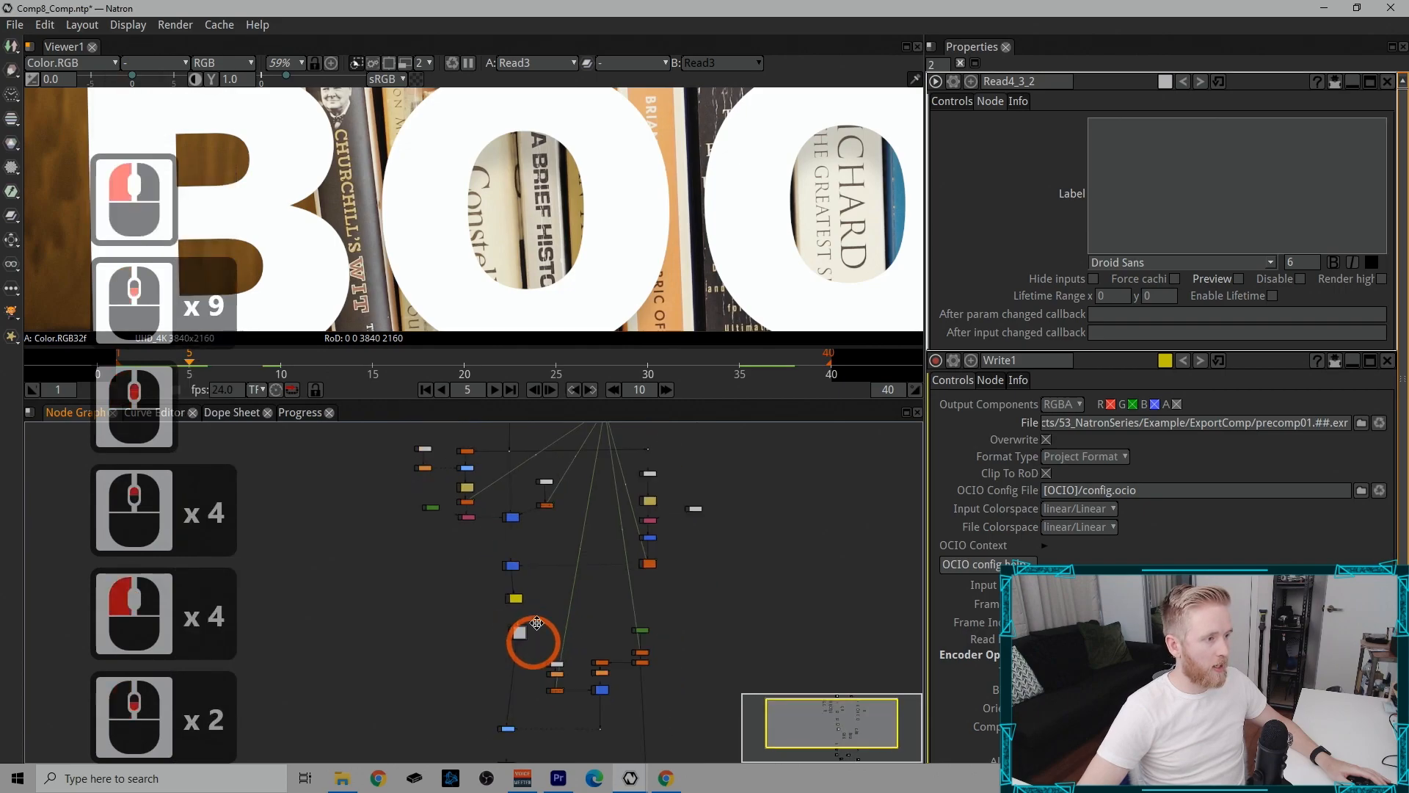
# Step: Examine the comp's overall node graph, from the plate Read node down past the precomp01 Write and pasted Read nodes
pyautogui.scroll(-6, 514, 624)
pyautogui.moveTo(416, 643); pyautogui.dragTo(635, 505)
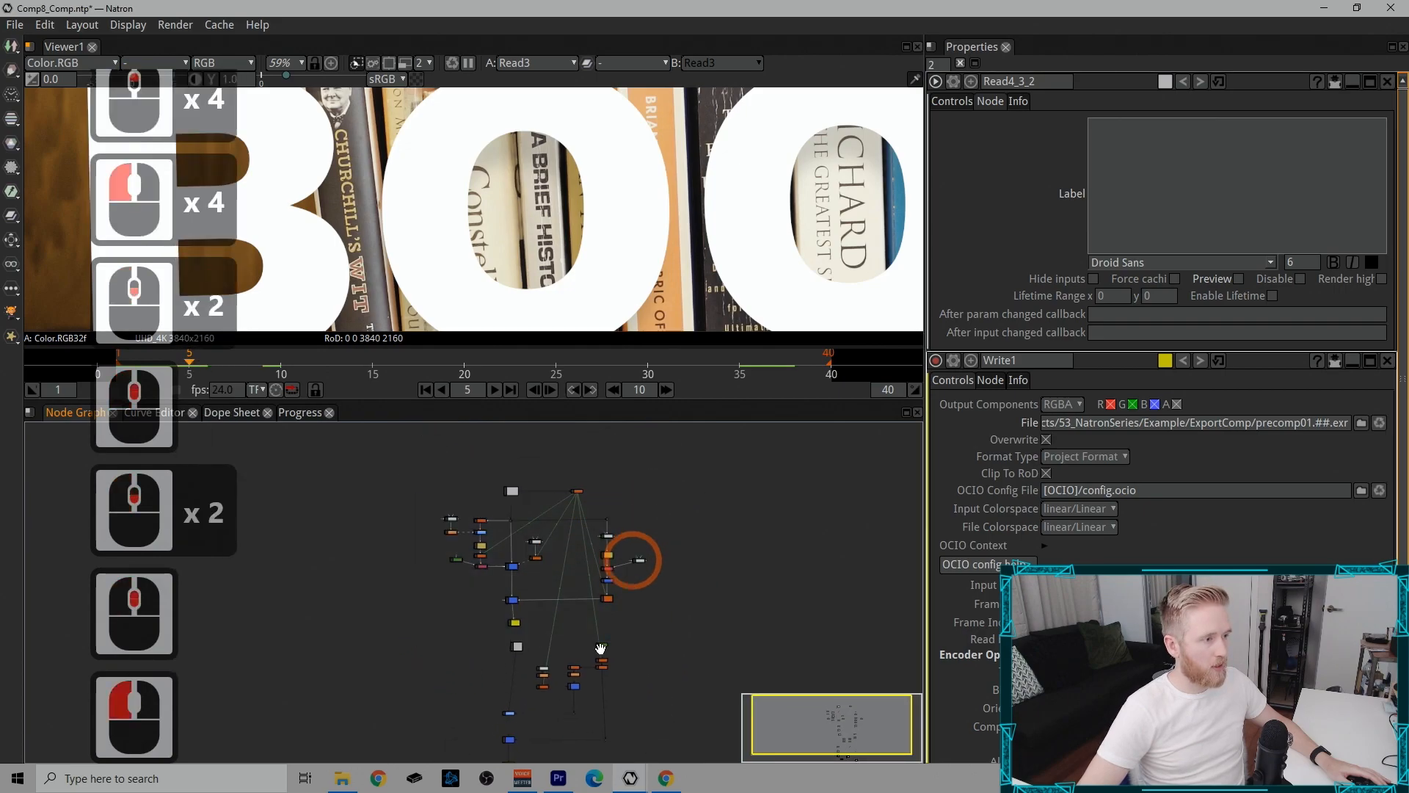
pyautogui.scroll(2, 512, 582)
pyautogui.click(555, 604)
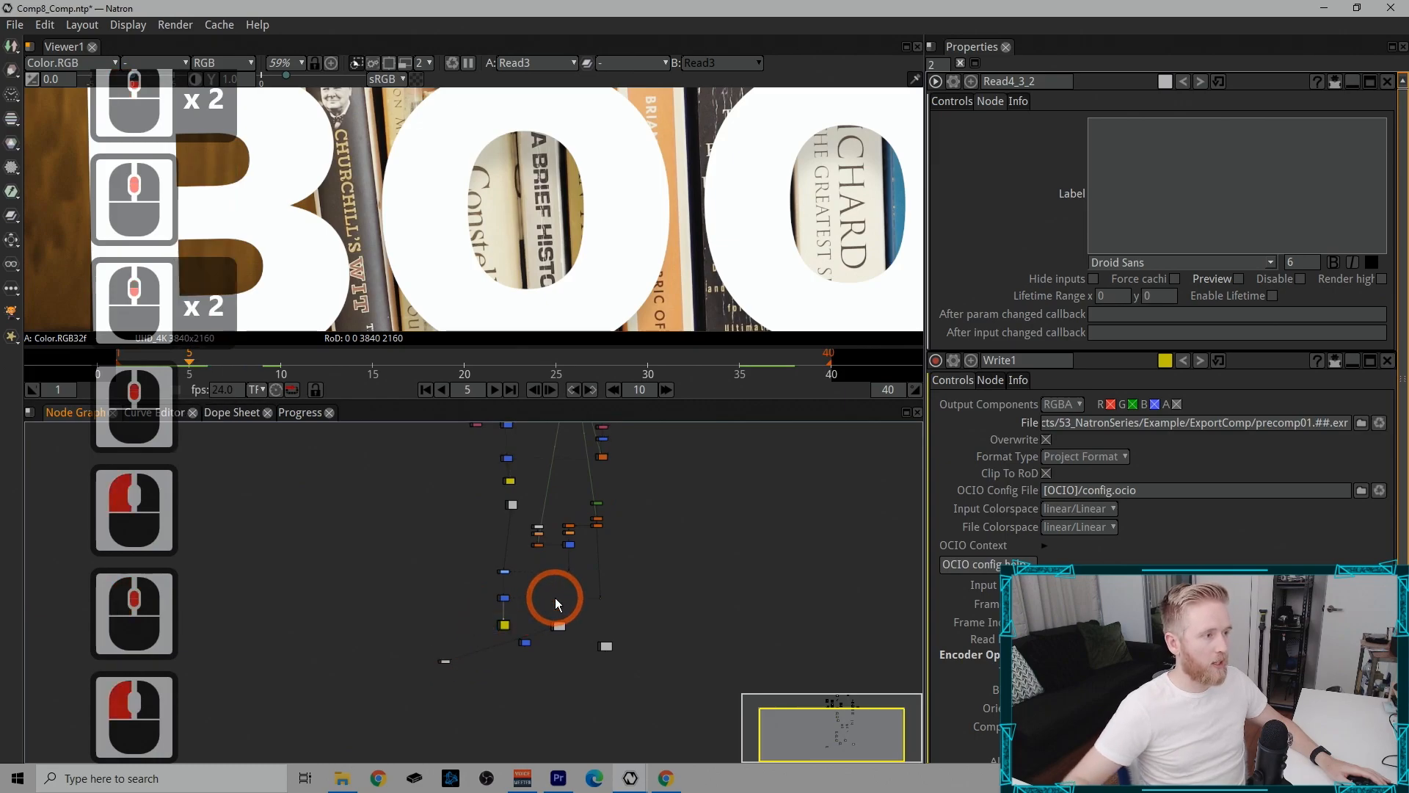
pyautogui.moveTo(592, 470); pyautogui.dragTo(597, 539)
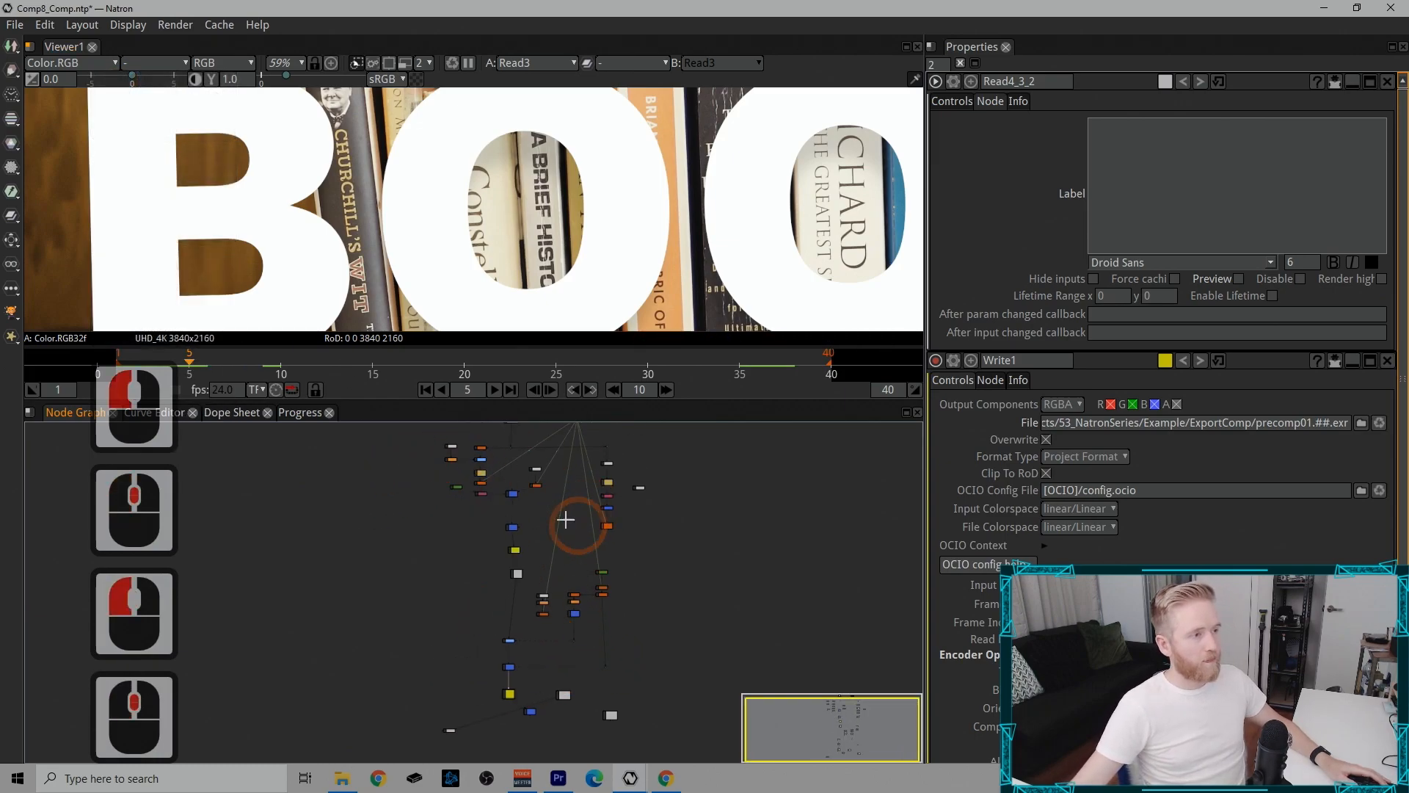
pyautogui.moveTo(504, 529); pyautogui.dragTo(433, 547)
pyautogui.moveTo(302, 488); pyautogui.dragTo(632, 588)
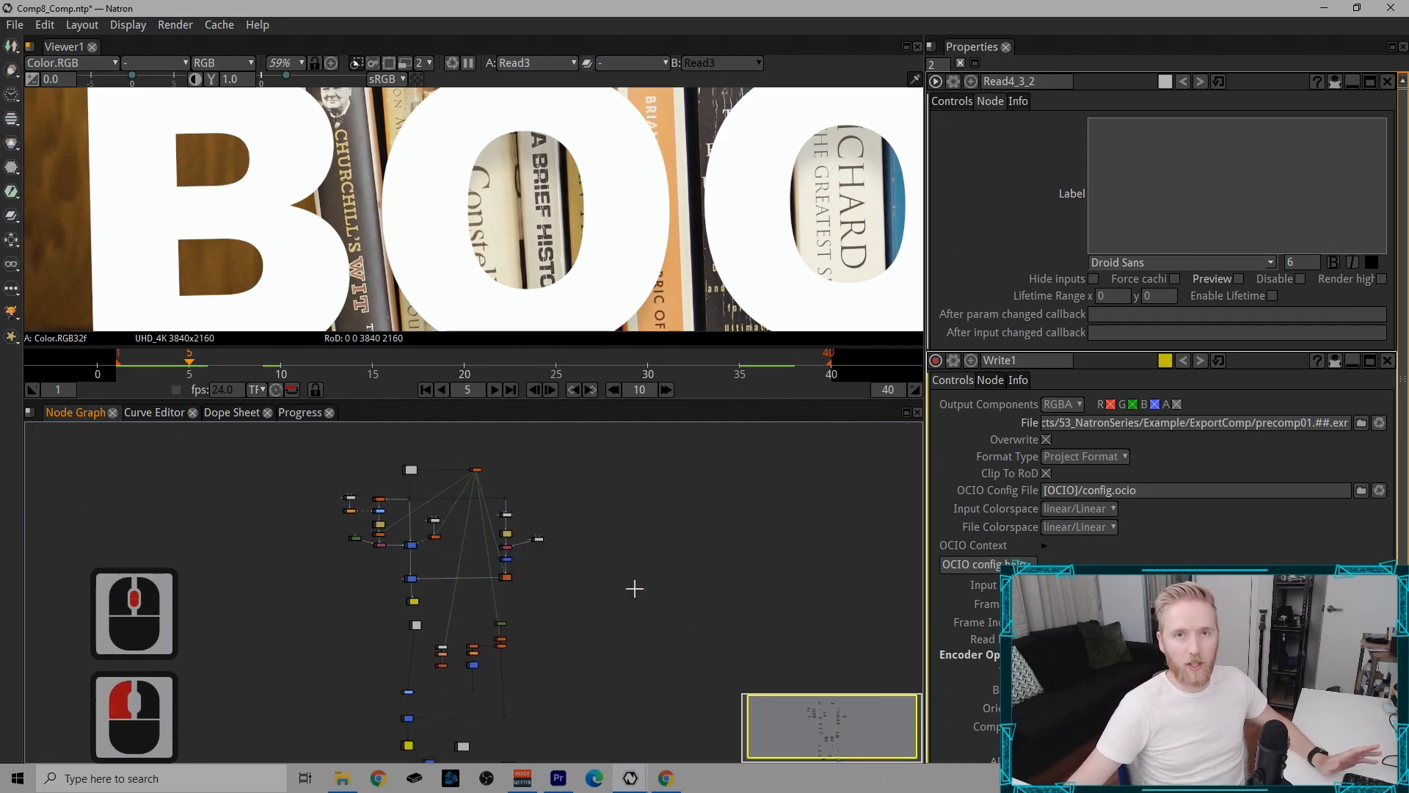
pyautogui.moveTo(446, 640); pyautogui.dragTo(497, 620)
pyautogui.middleClick(372, 441)
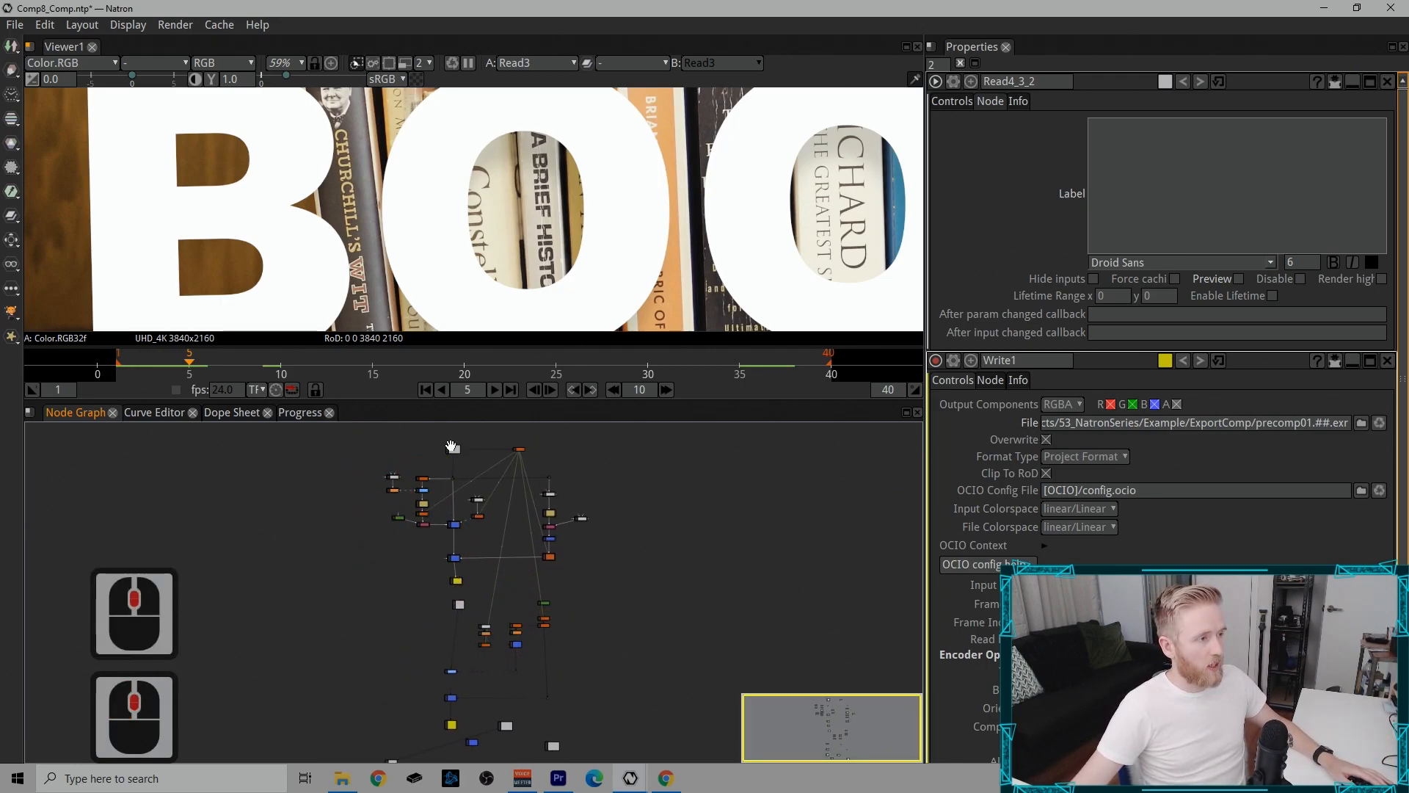
pyautogui.moveTo(477, 642); pyautogui.dragTo(493, 575)
pyautogui.moveTo(493, 576); pyautogui.dragTo(580, 514)
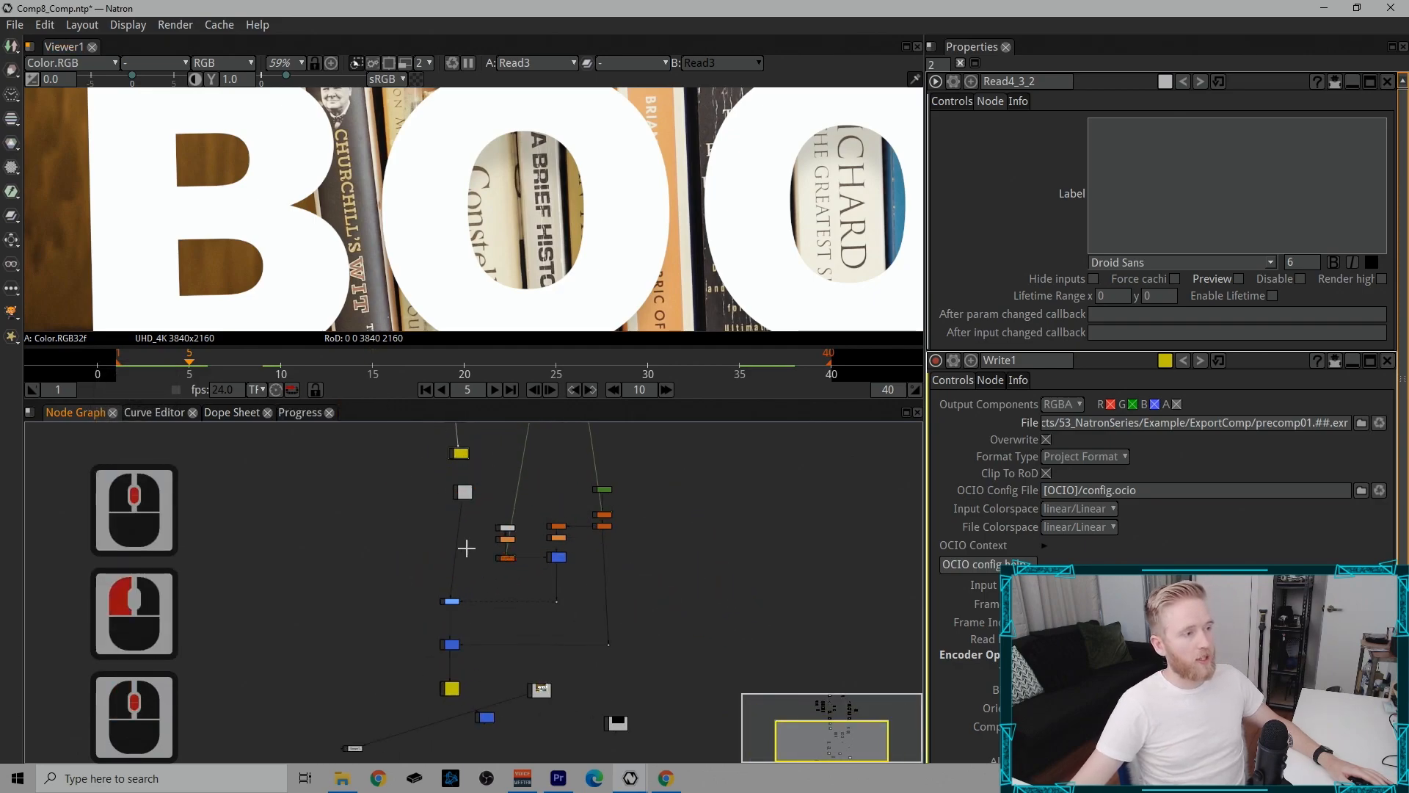
# Step: Examine the lower end of the node graph, following the main branch through its merges to the final Write node
pyautogui.moveTo(511, 680); pyautogui.dragTo(507, 551)
pyautogui.moveTo(434, 519); pyautogui.dragTo(494, 624)
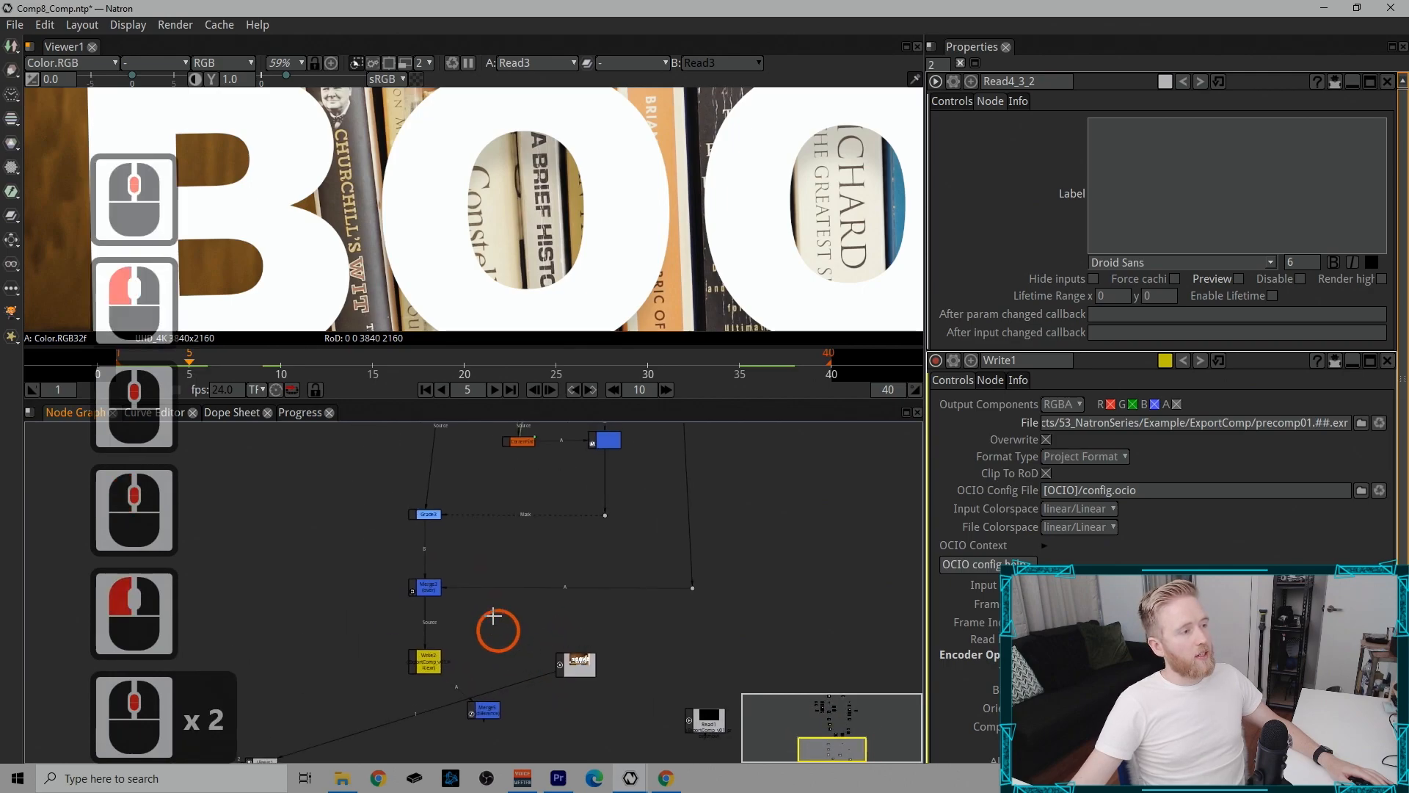
pyautogui.moveTo(504, 447); pyautogui.dragTo(526, 614)
pyautogui.moveTo(368, 552); pyautogui.dragTo(502, 488)
pyautogui.moveTo(490, 673); pyautogui.dragTo(479, 519)
pyautogui.moveTo(469, 636); pyautogui.dragTo(473, 566)
pyautogui.moveTo(437, 615); pyautogui.dragTo(569, 507)
pyautogui.moveTo(492, 701); pyautogui.dragTo(685, 585)
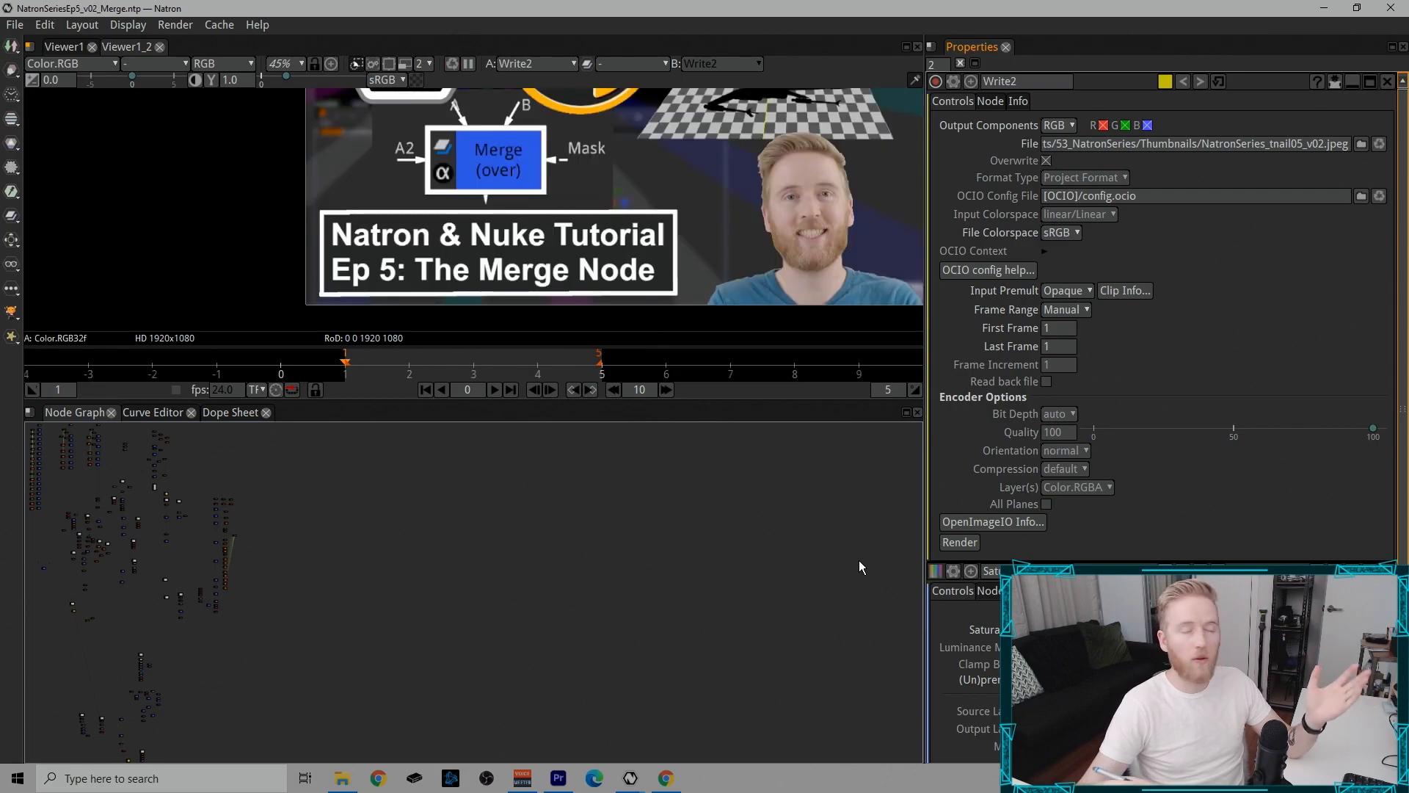
# Step: Fit the Ep 5 thumbnail in the viewer and trace its project's node graph down to the Write2 node
pyautogui.moveTo(397, 593); pyautogui.dragTo(619, 629)
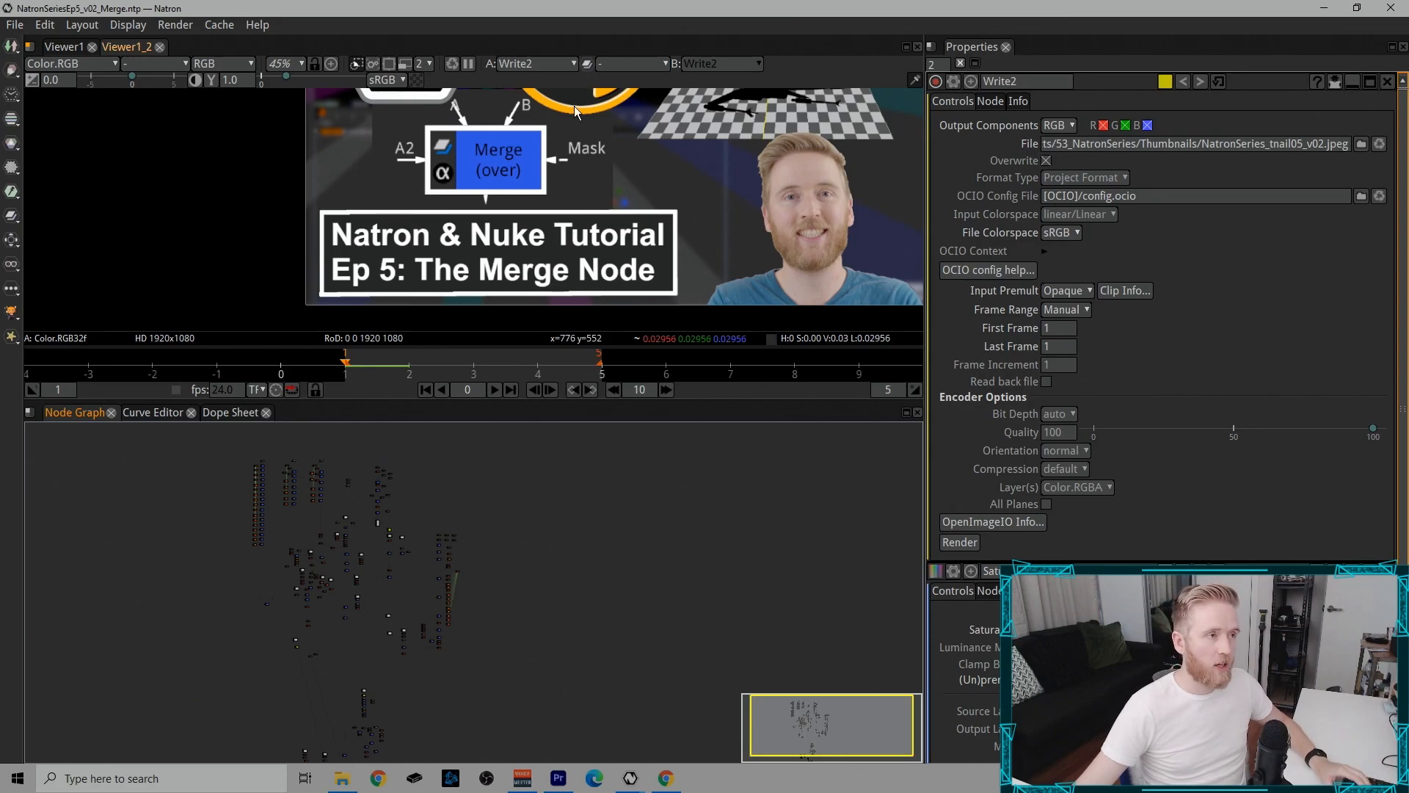
pyautogui.scroll(-2, 661, 207)
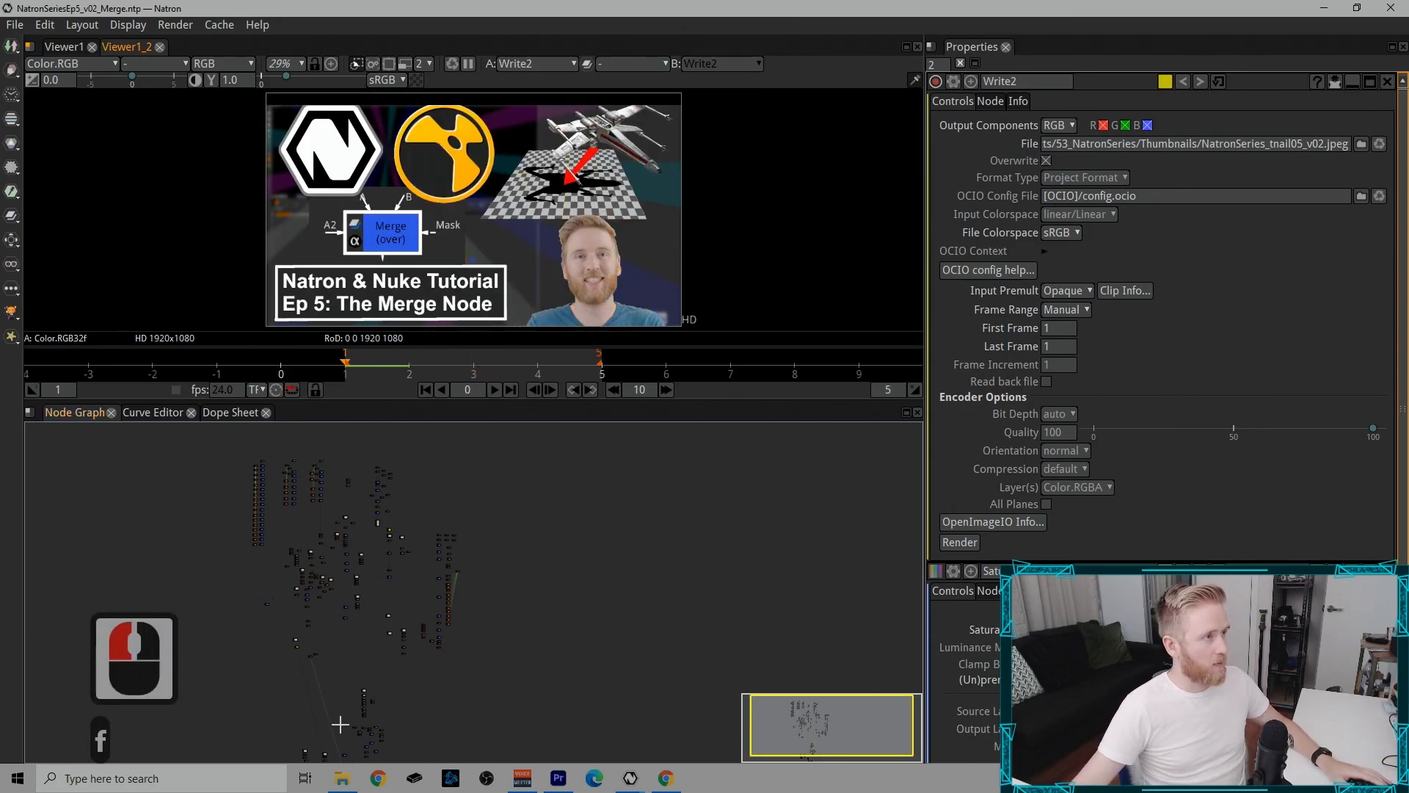
pyautogui.moveTo(338, 720); pyautogui.dragTo(375, 605)
pyautogui.moveTo(379, 720); pyautogui.dragTo(411, 646)
pyautogui.scroll(2, 411, 646)
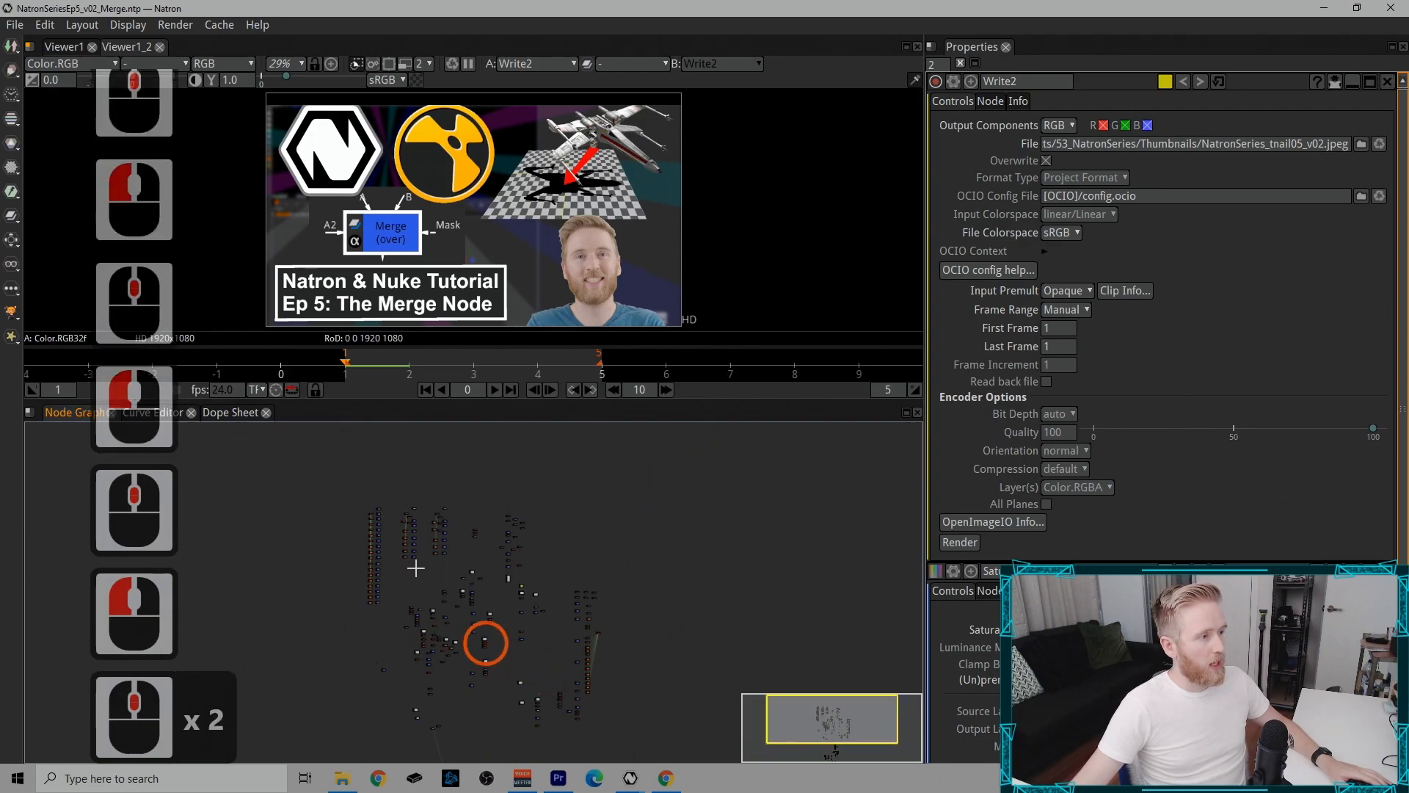
pyautogui.moveTo(482, 707); pyautogui.dragTo(474, 443)
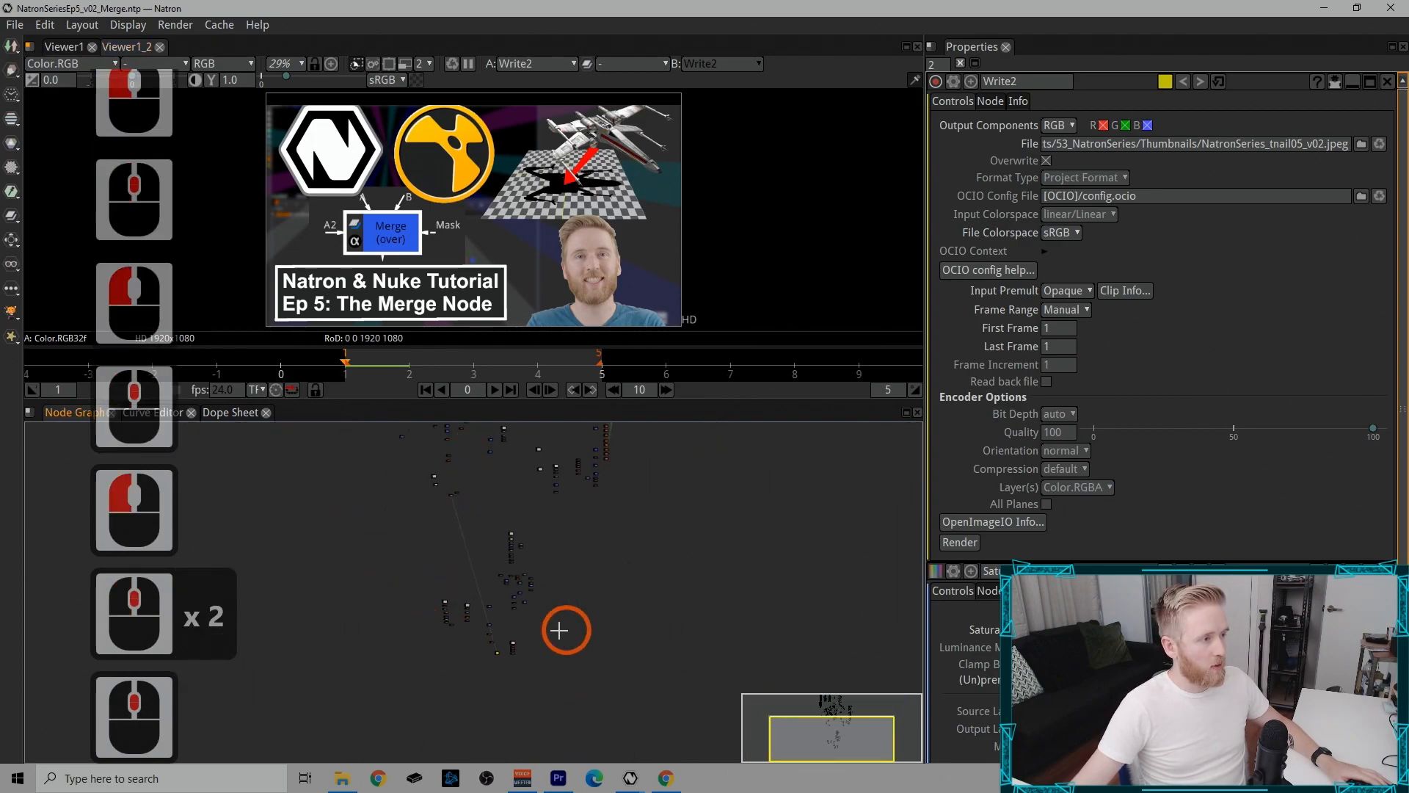
pyautogui.moveTo(483, 637); pyautogui.dragTo(604, 654)
pyautogui.moveTo(734, 554); pyautogui.dragTo(407, 576)
pyautogui.moveTo(620, 624); pyautogui.dragTo(694, 601)
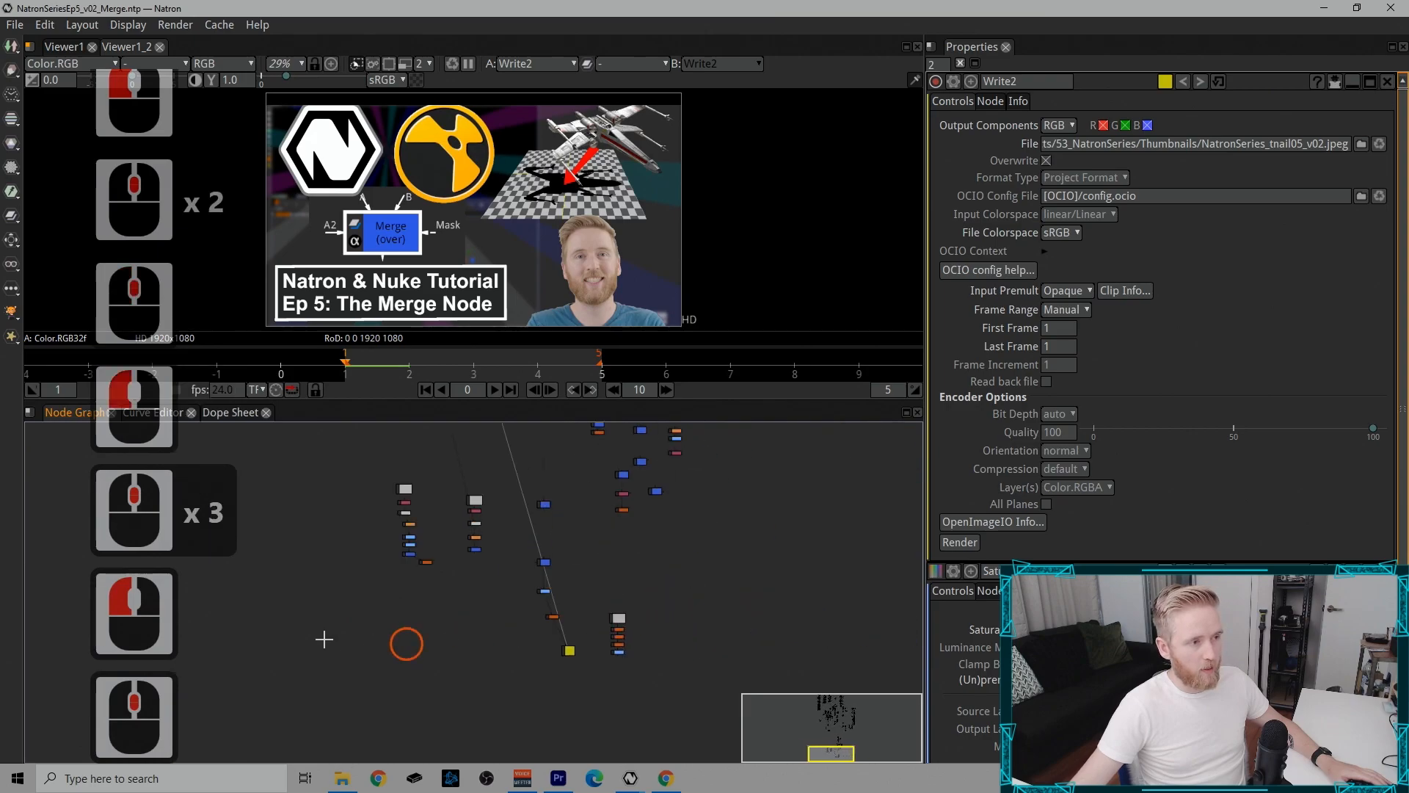
pyautogui.moveTo(506, 648); pyautogui.dragTo(566, 648)
pyautogui.moveTo(703, 642); pyautogui.dragTo(544, 624)
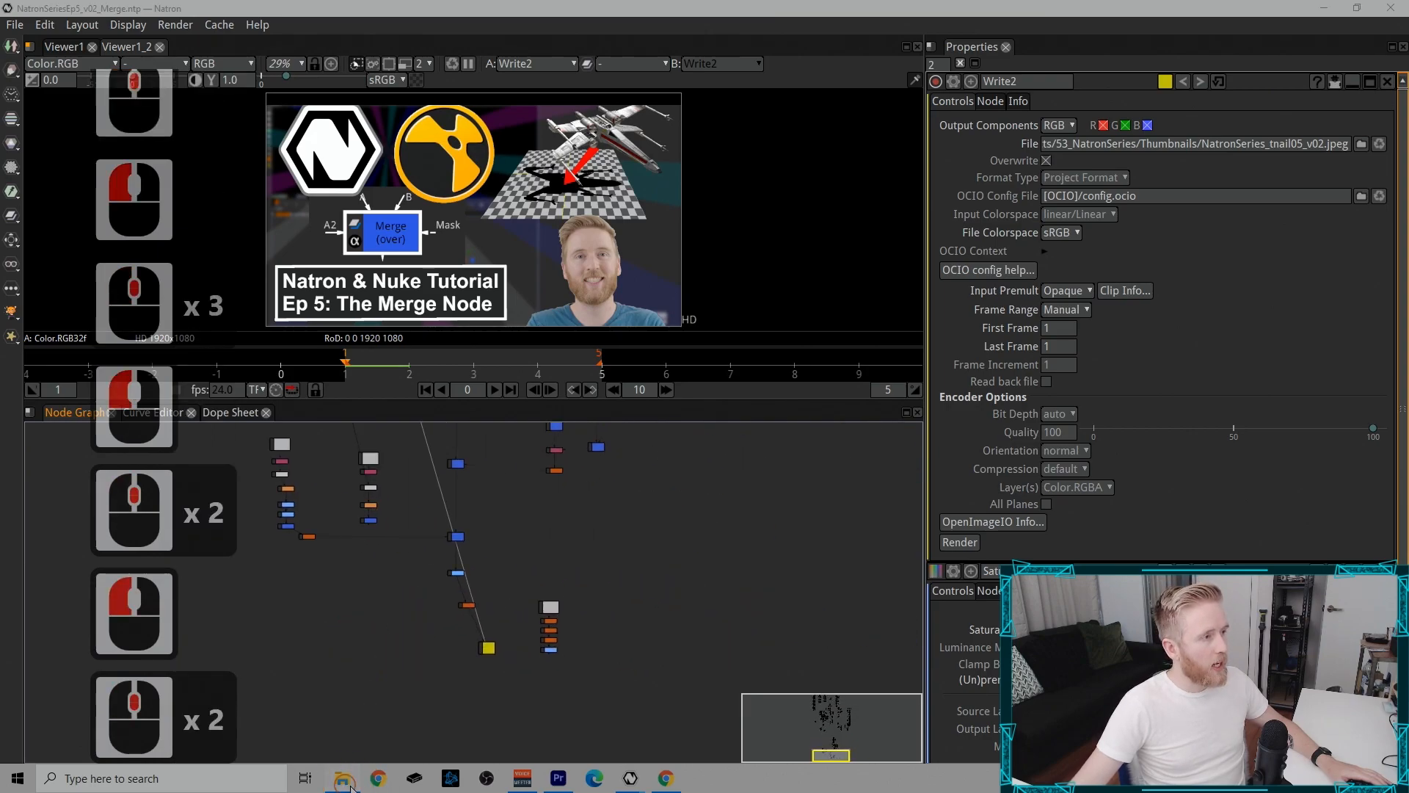
# Step: Delete NatronSeries_tnail04_v02.jpeg and NatronSeries_tnail05_v02.jpeg from the Thumbnails folder in File Explorer
pyautogui.click(348, 782)
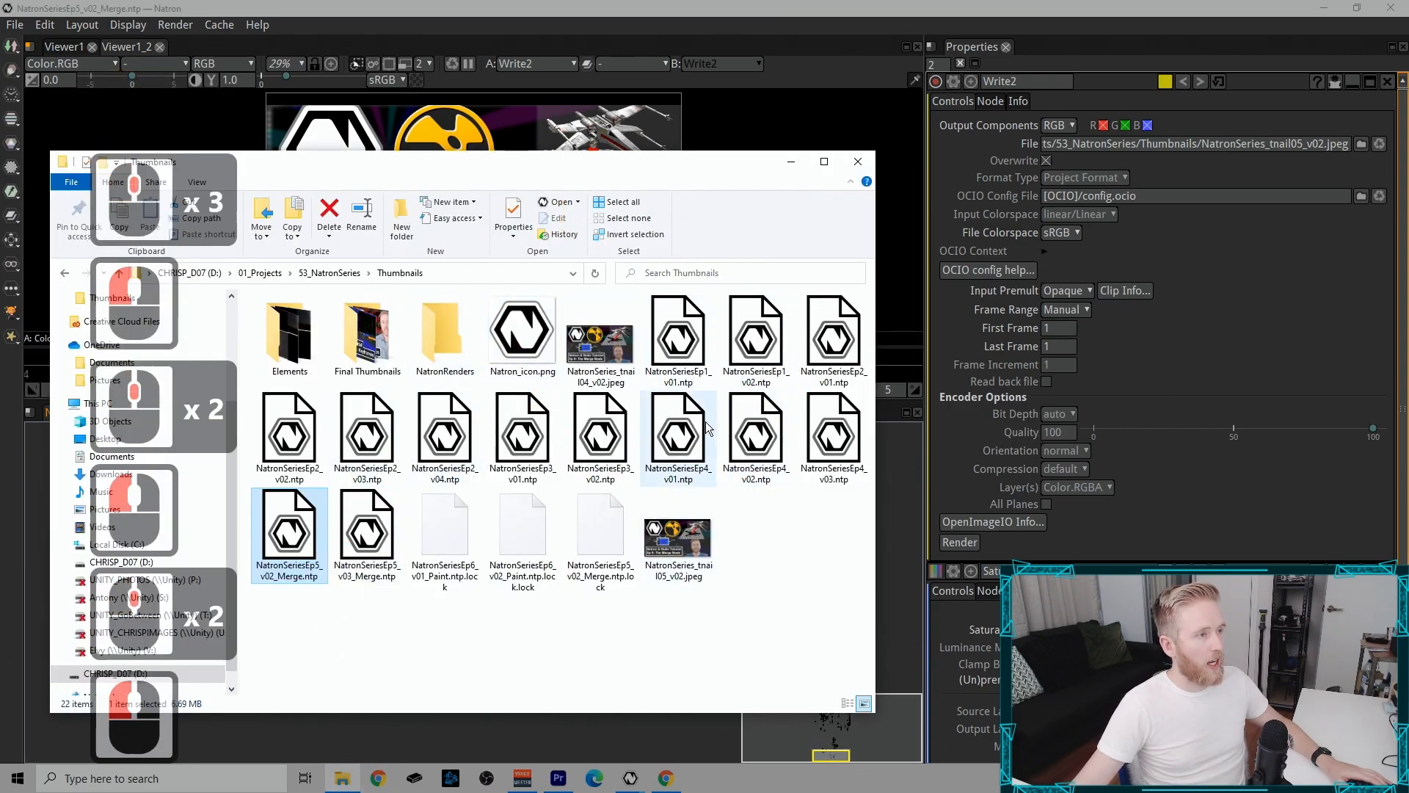
pyautogui.click(676, 558)
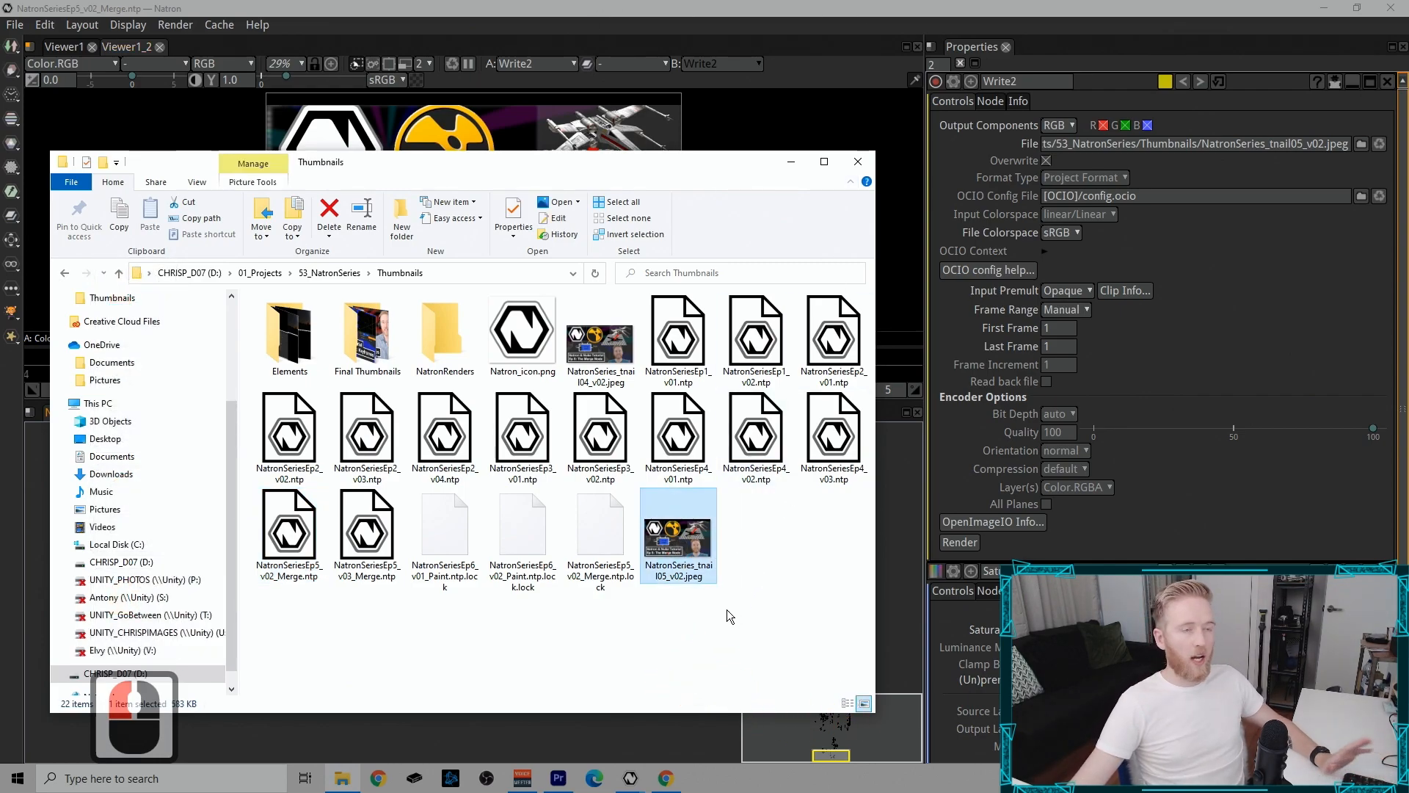
pyautogui.moveTo(765, 629); pyautogui.dragTo(655, 504)
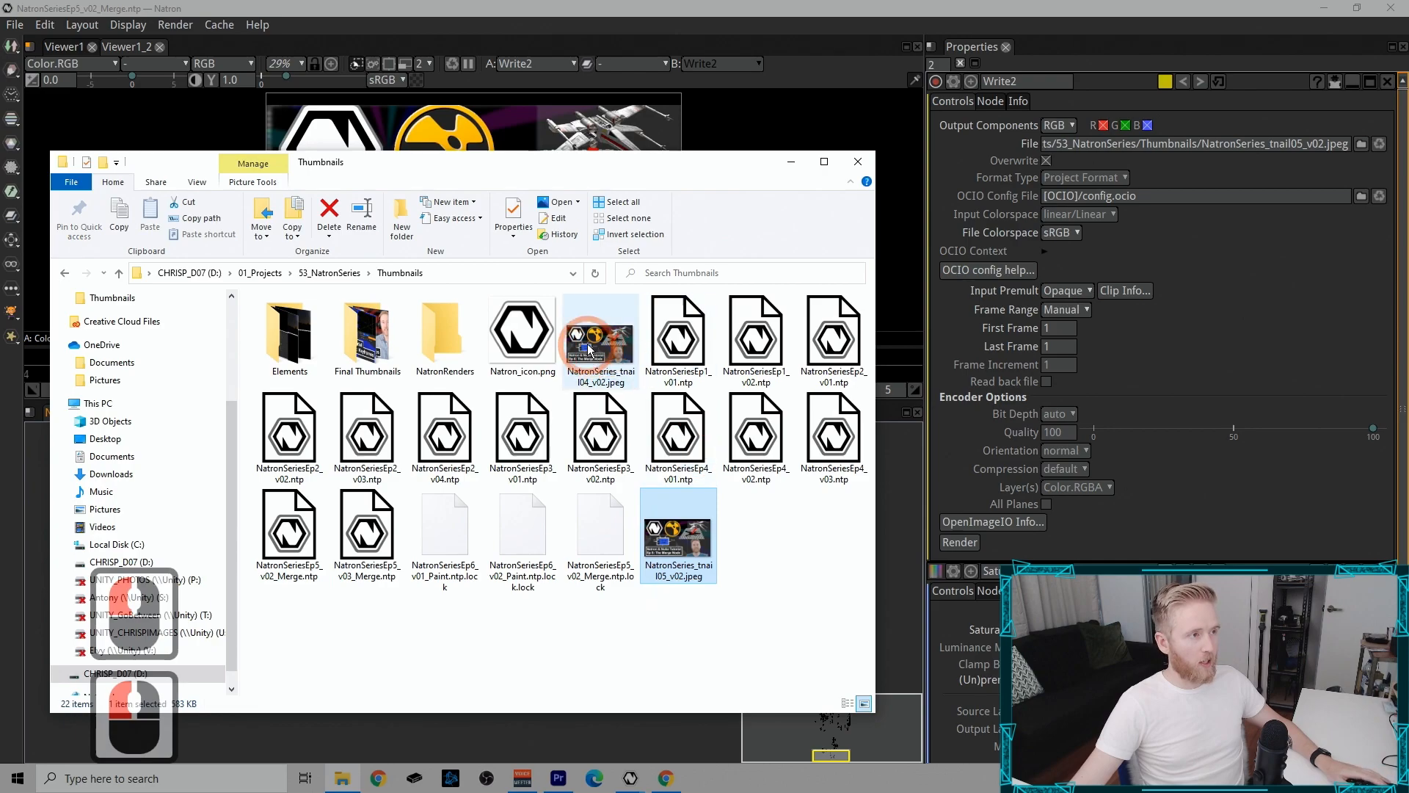
pyautogui.click(588, 351)
pyautogui.click(689, 561)
pyautogui.keyDown('ctrl'); pyautogui.click(600, 348); pyautogui.keyUp('ctrl')
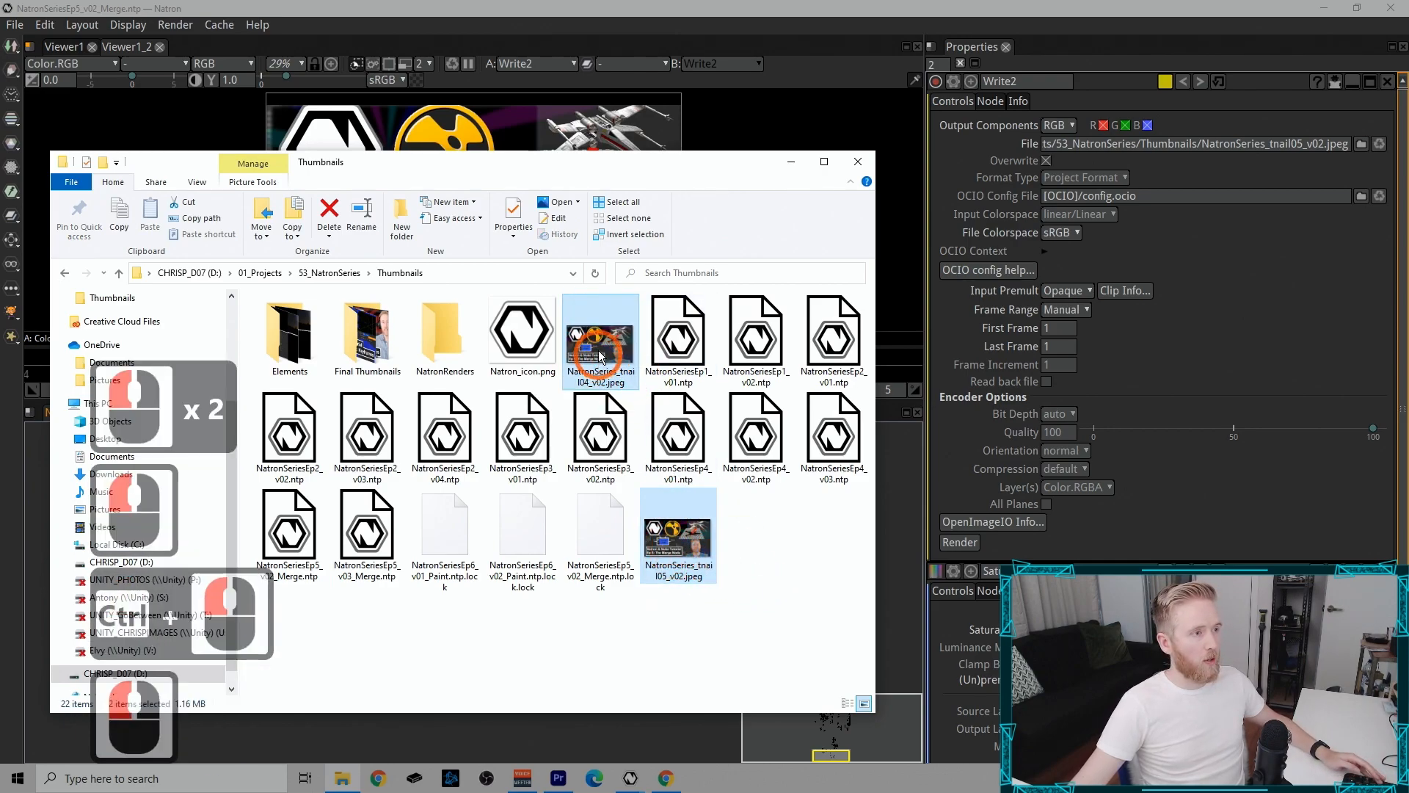
pyautogui.rightClick(601, 354)
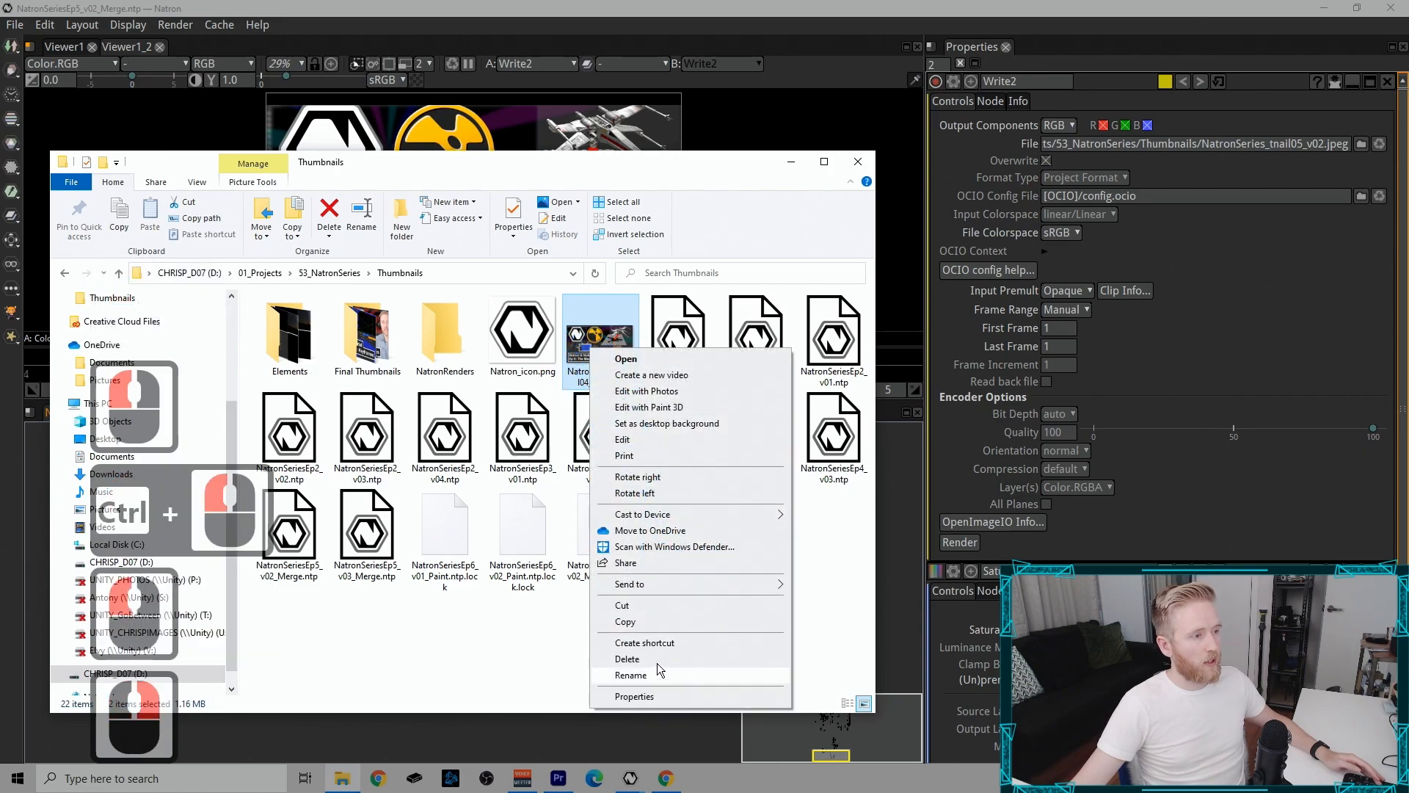
pyautogui.click(667, 662)
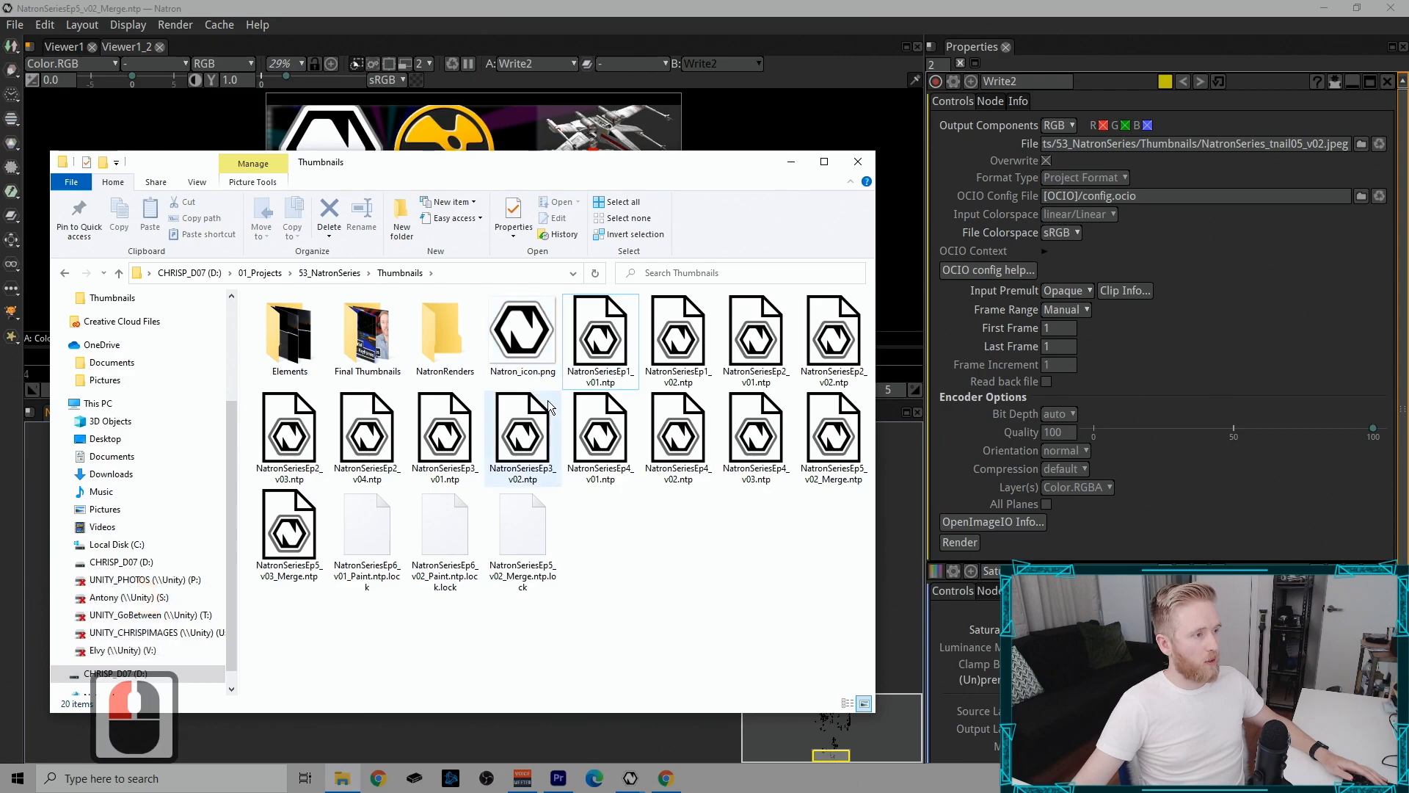
# Step: Return to Natron, add a Blur node in empty space beside the Write2 branch, and save the project
pyautogui.click(909, 561)
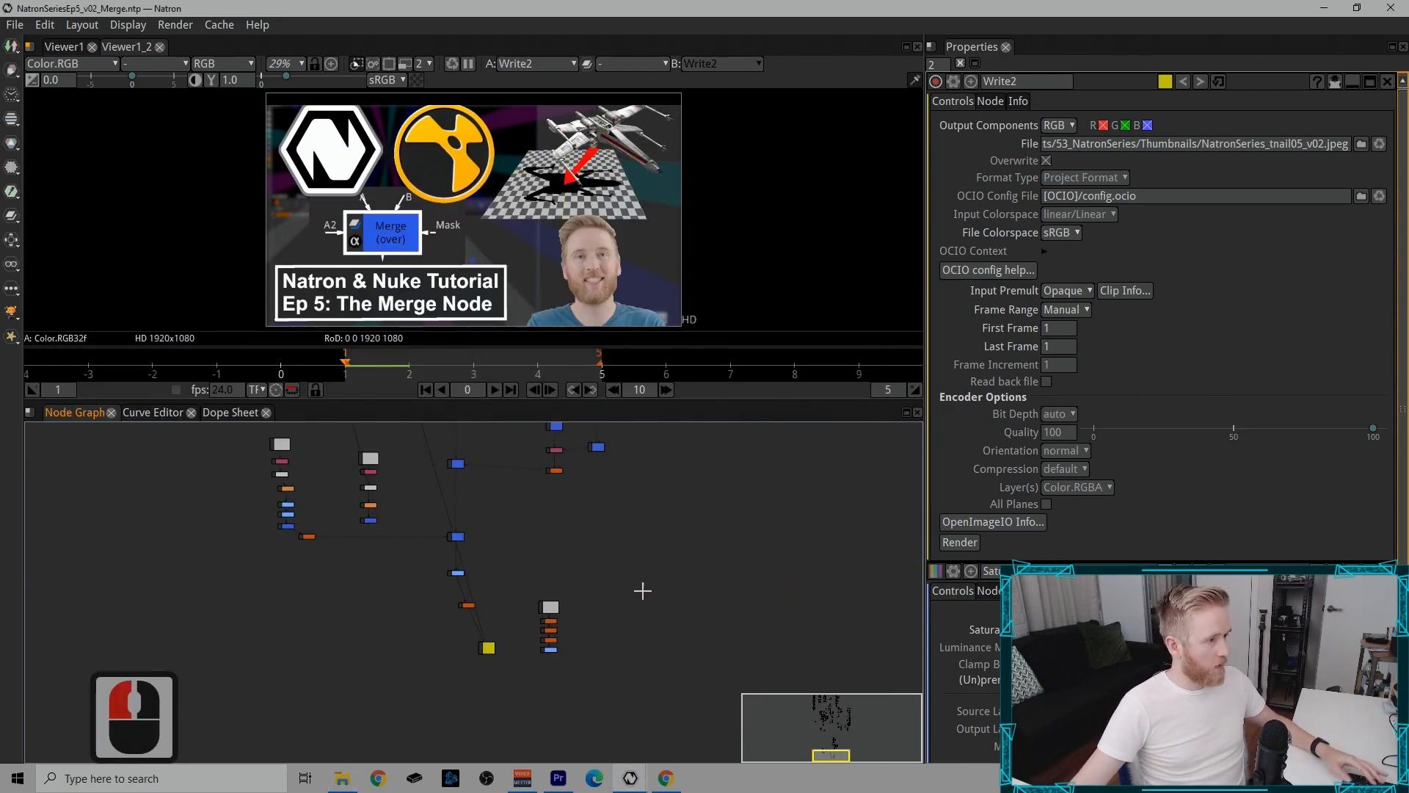
pyautogui.click(646, 626)
pyautogui.press('b')
pyautogui.click(651, 621)
pyautogui.hotkey('ctrl', 's')
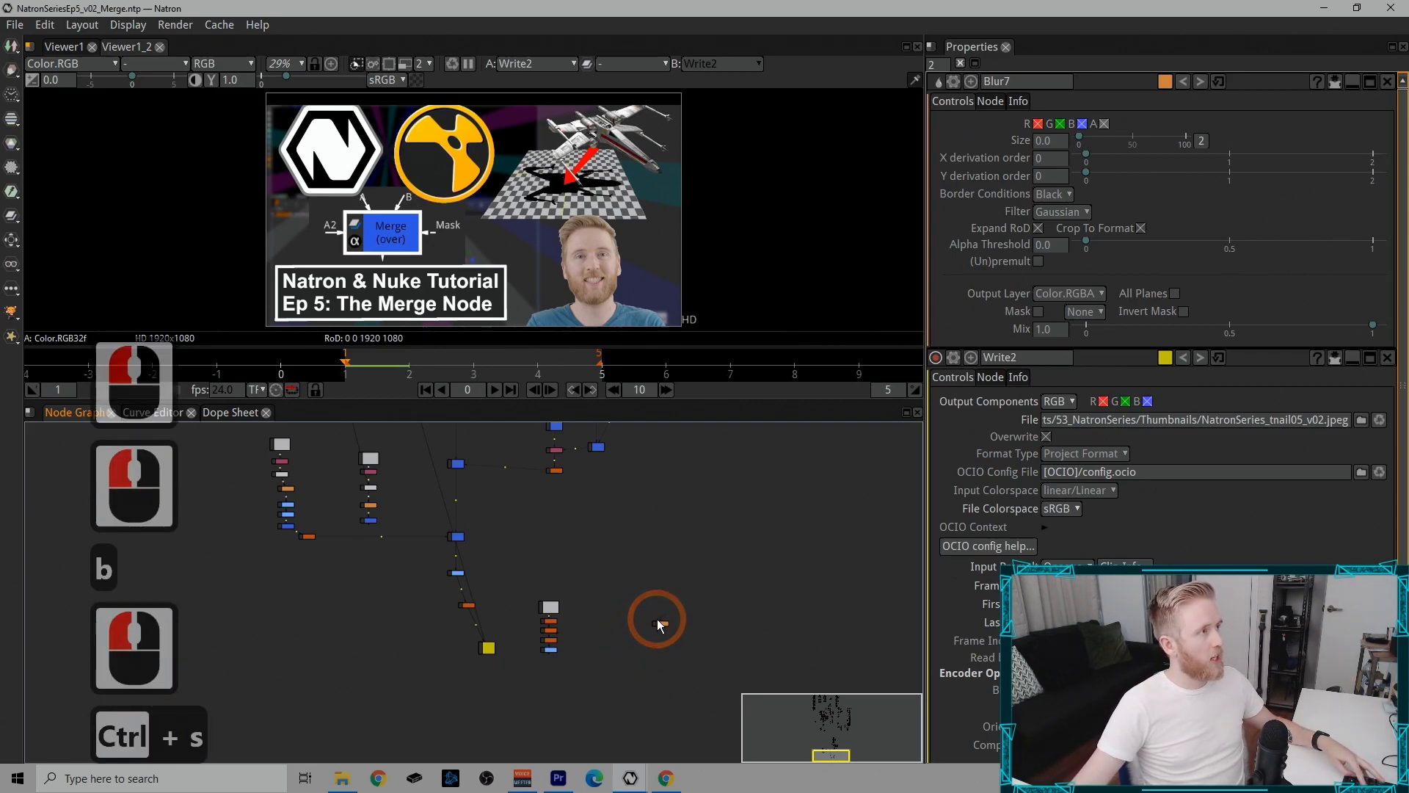
# Step: Render the Write2 node to NatronSeries_tnail05_v02.jpeg and check the output in the Thumbnails folder
pyautogui.click(353, 780)
pyautogui.moveTo(631, 170); pyautogui.dragTo(1006, 132)
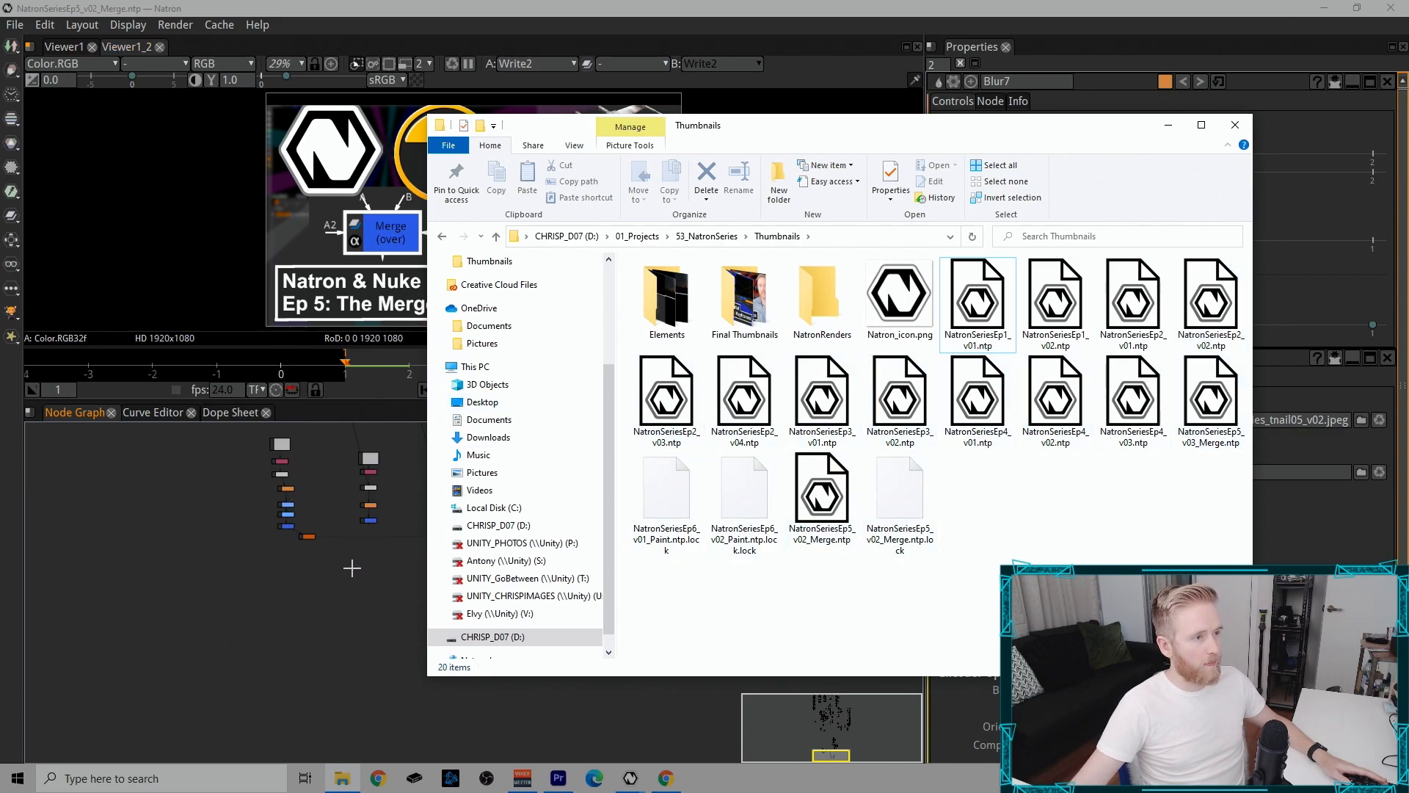
pyautogui.click(343, 646)
pyautogui.moveTo(508, 657); pyautogui.dragTo(547, 679)
pyautogui.moveTo(518, 690); pyautogui.dragTo(458, 533)
pyautogui.moveTo(458, 534); pyautogui.dragTo(506, 537)
pyautogui.doubleClick(427, 490)
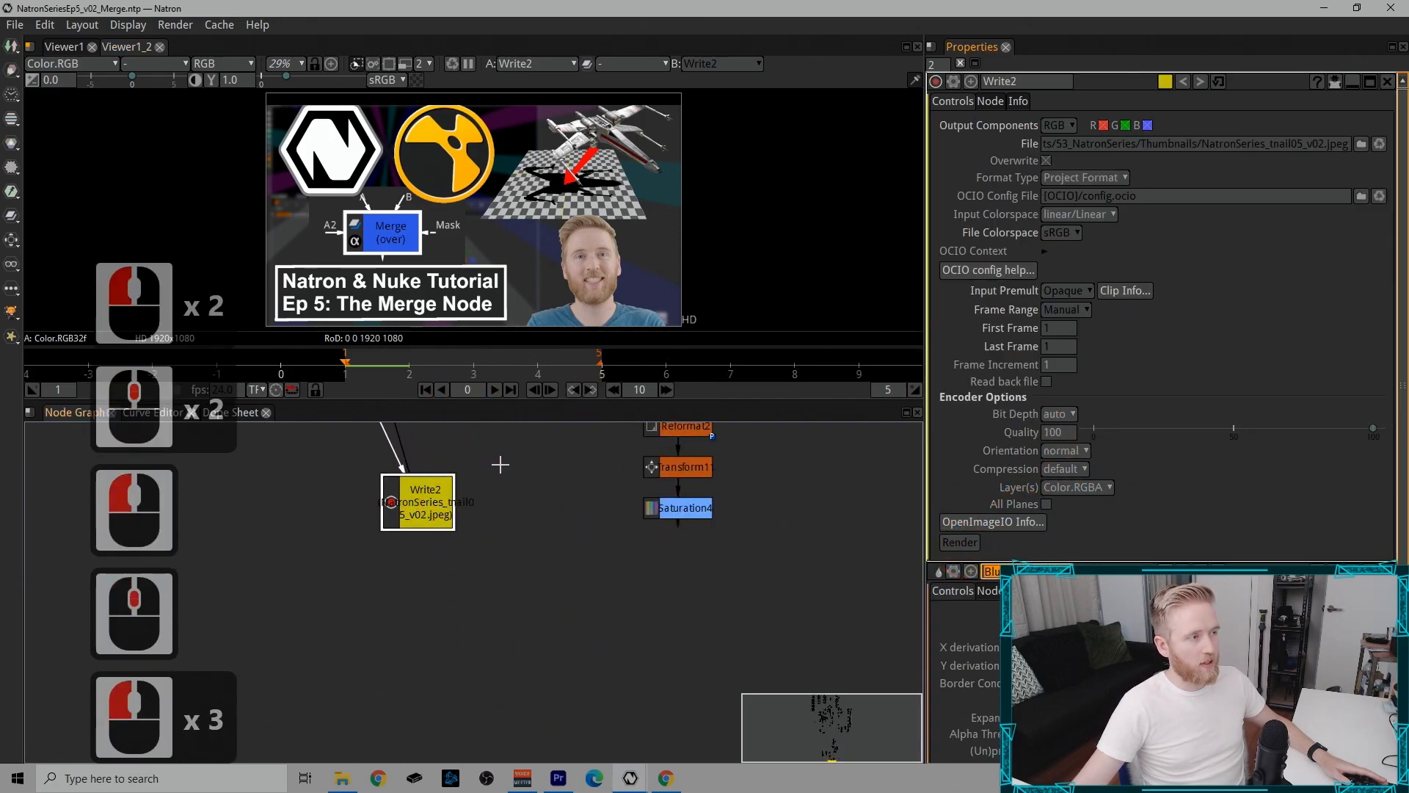
pyautogui.click(343, 778)
pyautogui.click(973, 521)
pyautogui.click(288, 561)
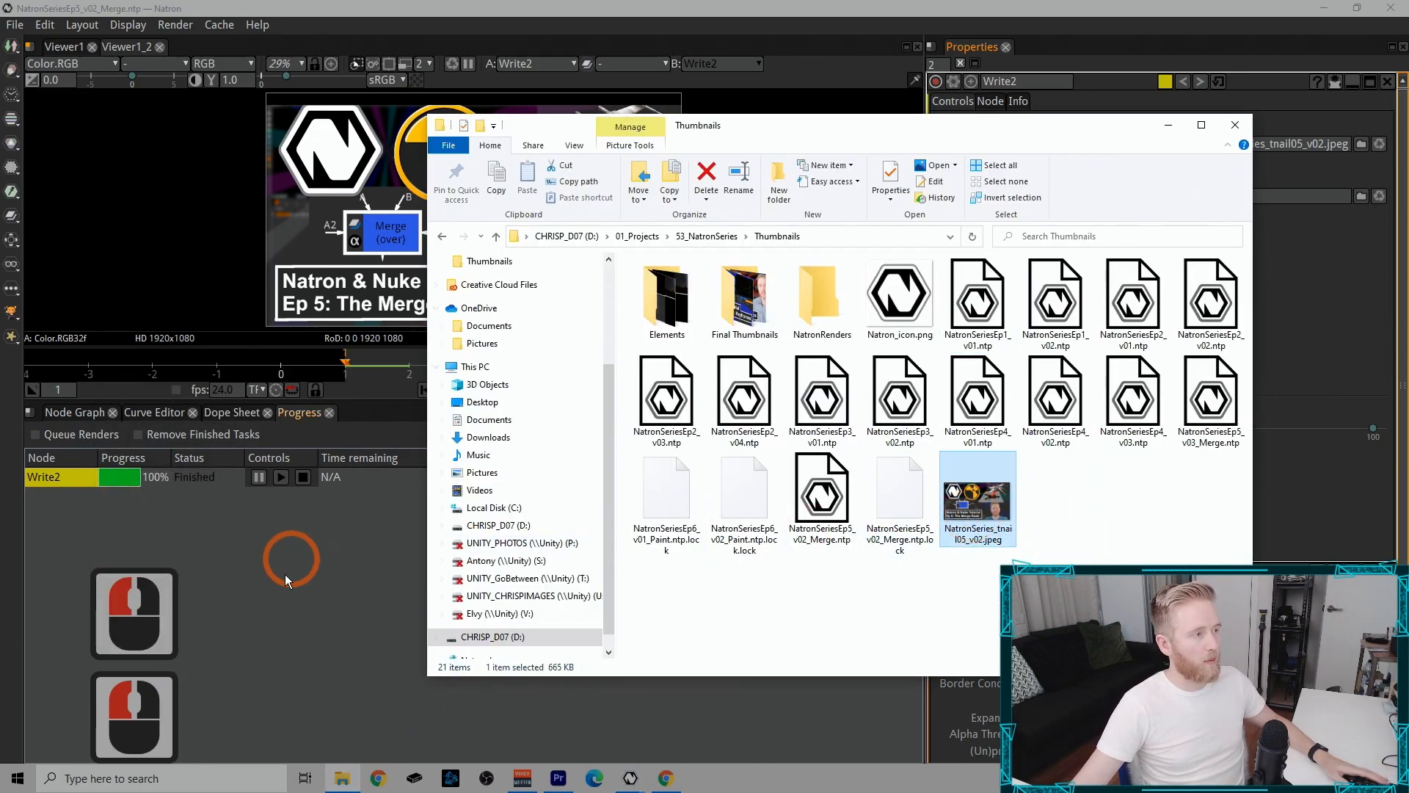
pyautogui.click(283, 581)
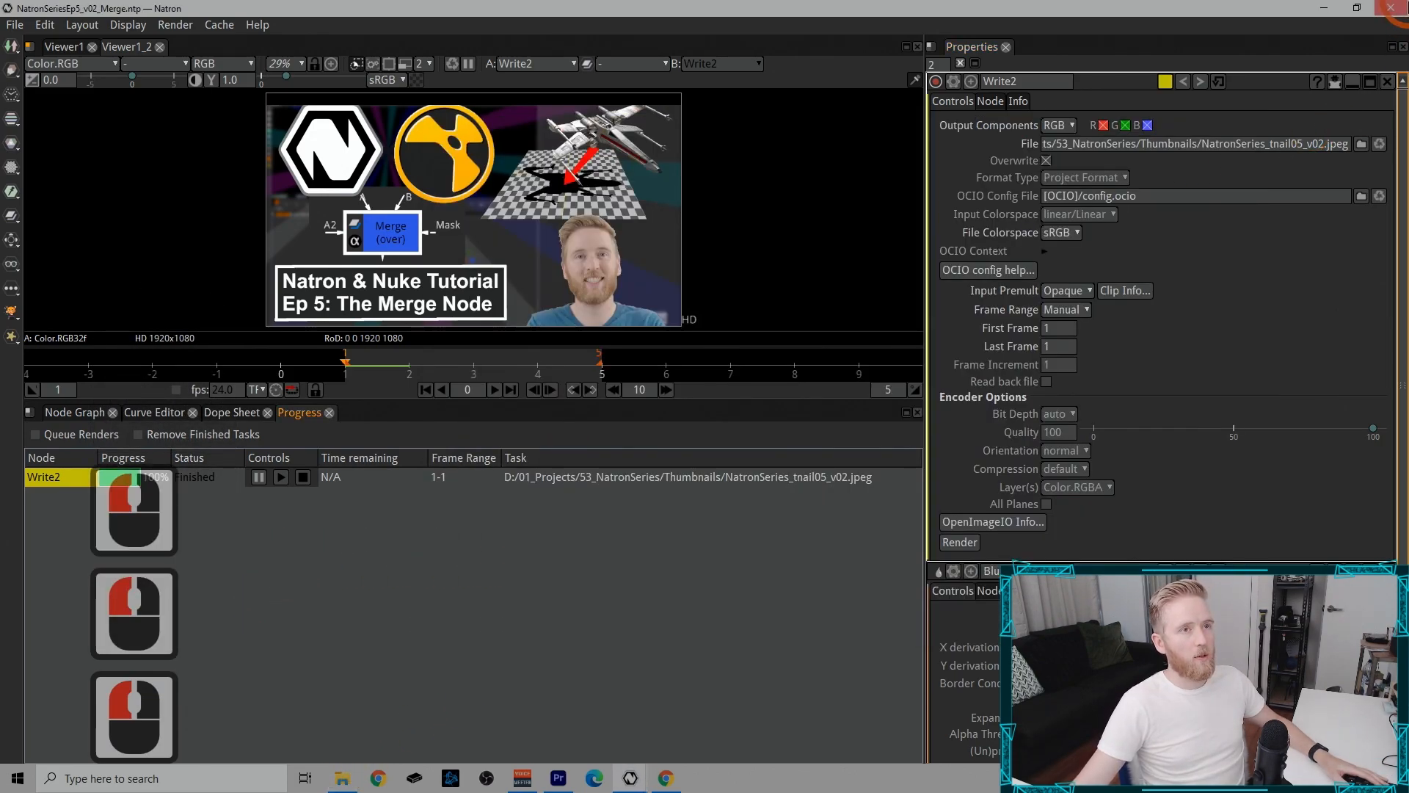
# Step: Close the Ep5 project, open NatronSeriesEp4_v01.ntp from the Thumbnails folder, and view NatronSeries_tnail03_v02.jpeg in Photos
pyautogui.click(1401, 5)
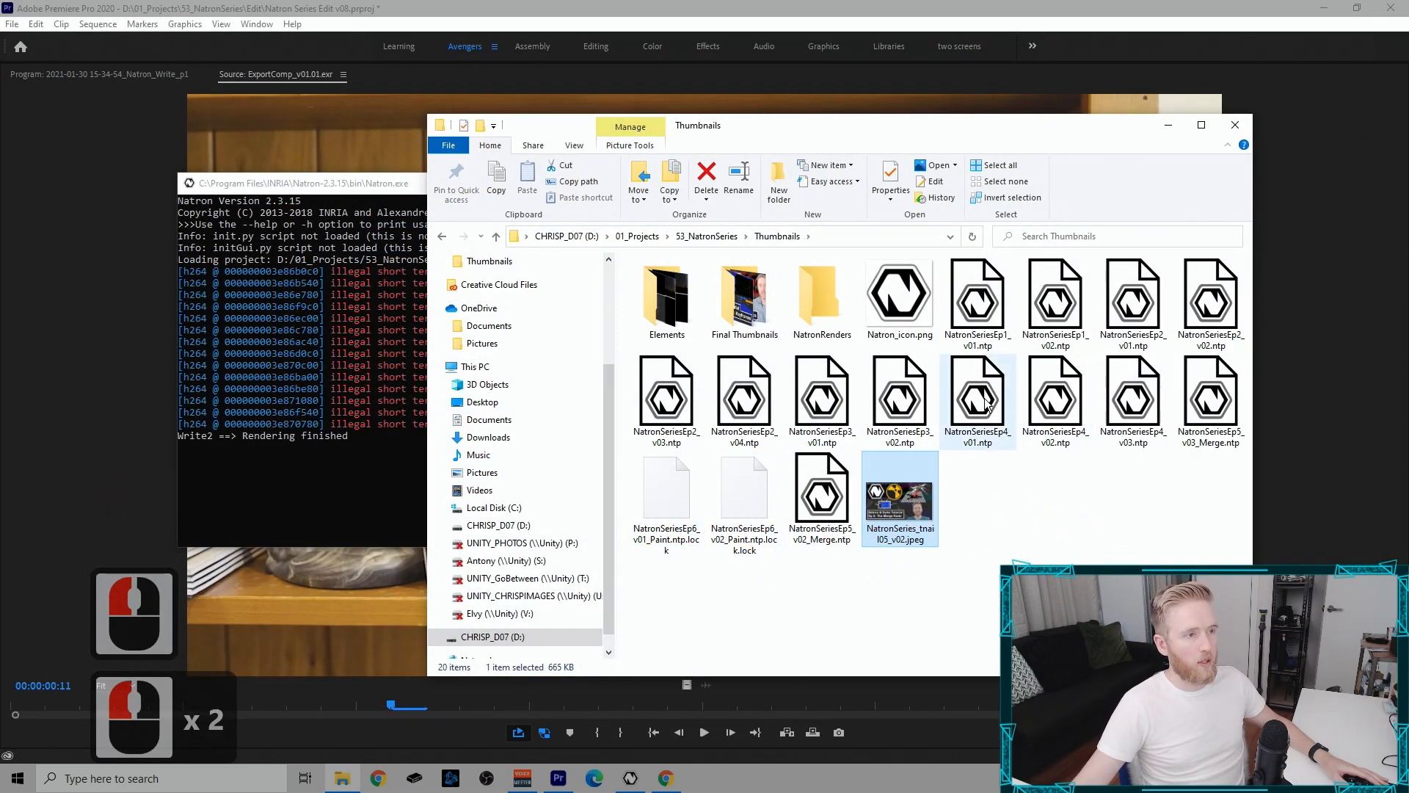
pyautogui.doubleClick(978, 400)
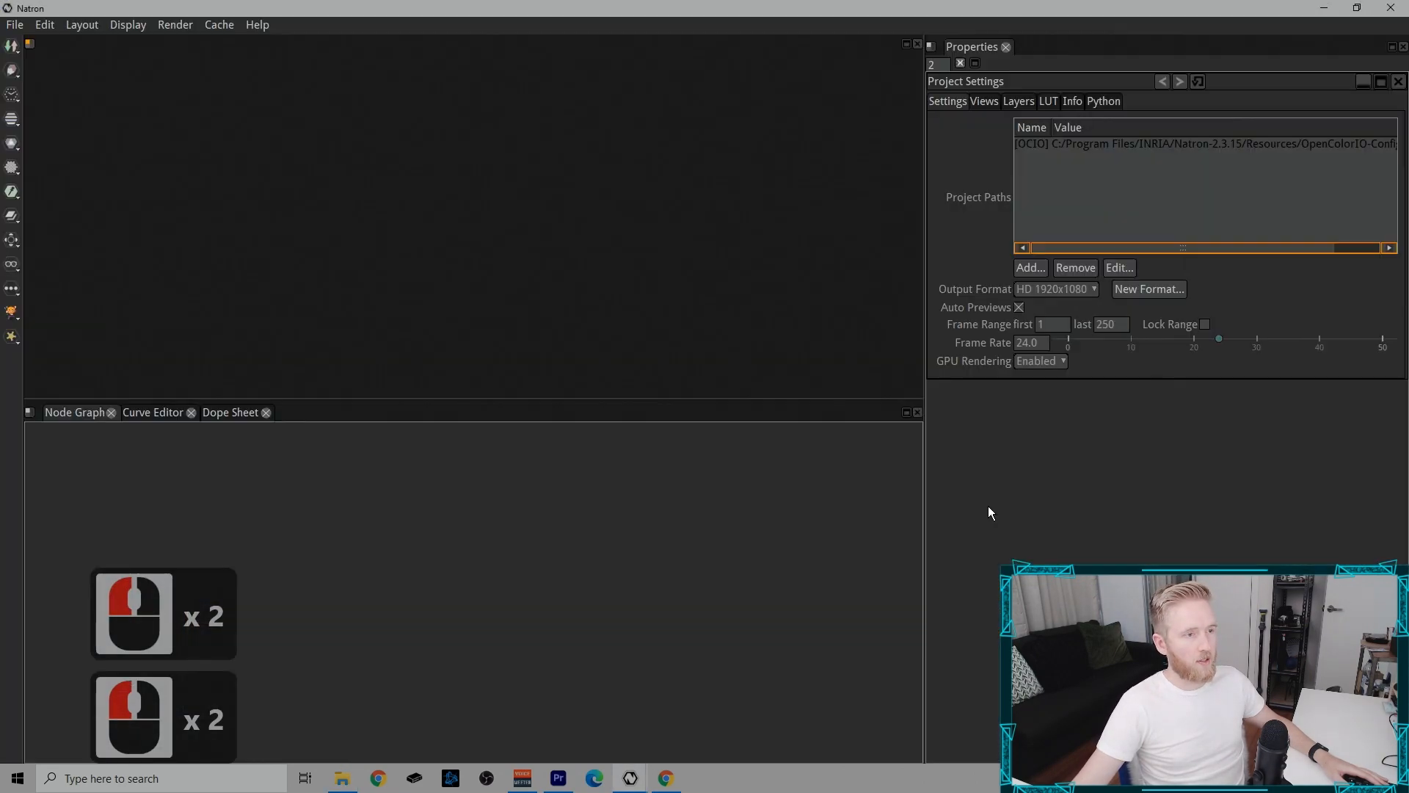
pyautogui.click(344, 780)
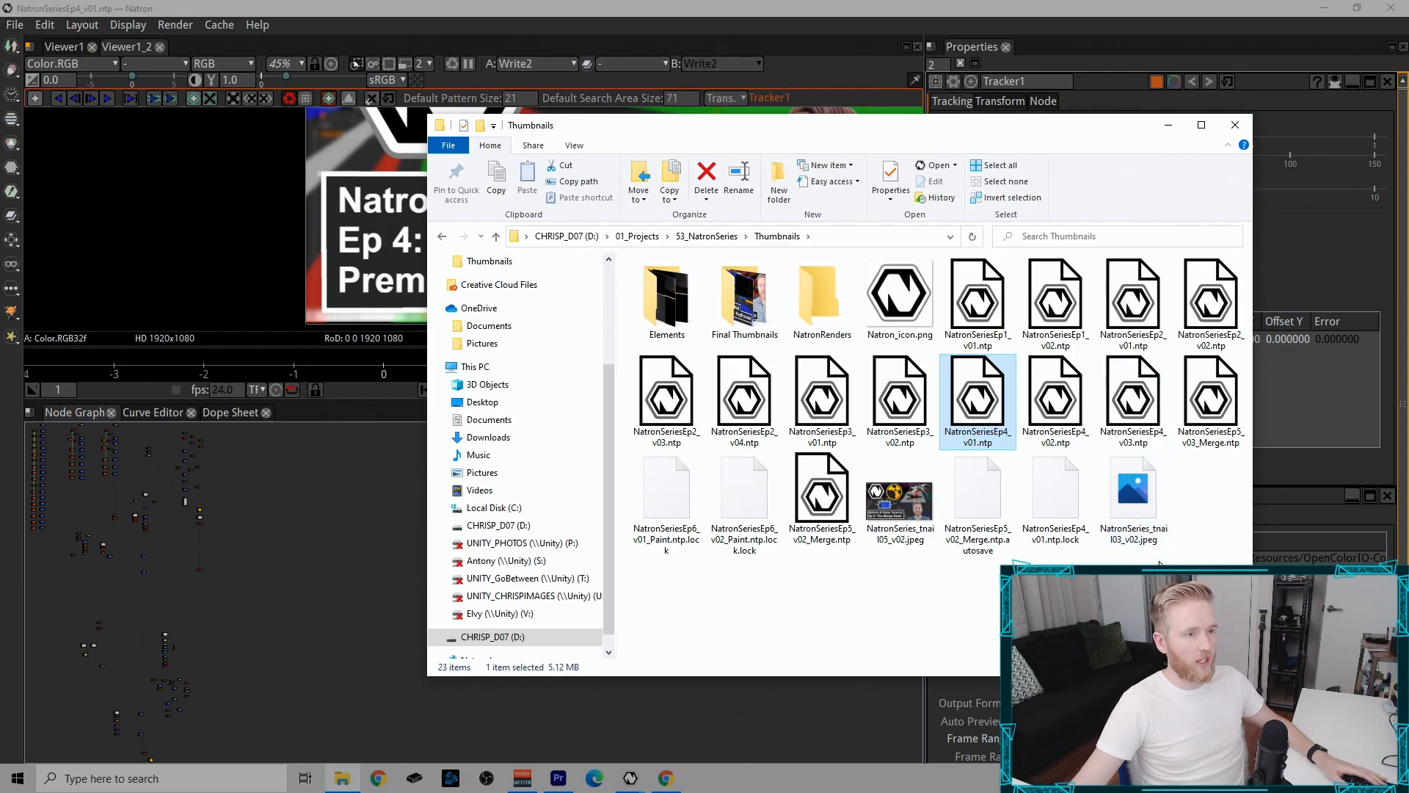
pyautogui.moveTo(1145, 508)
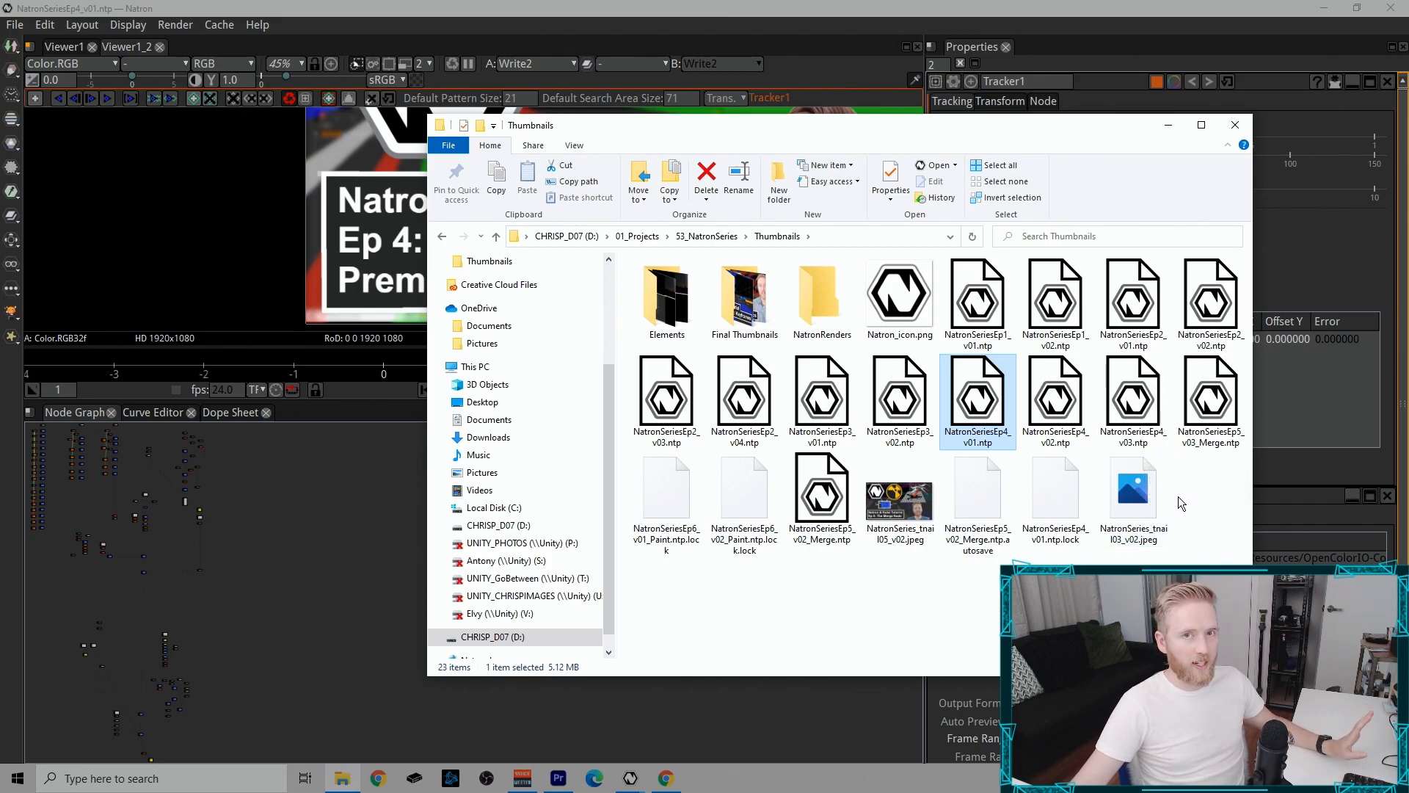
pyautogui.doubleClick(1158, 516)
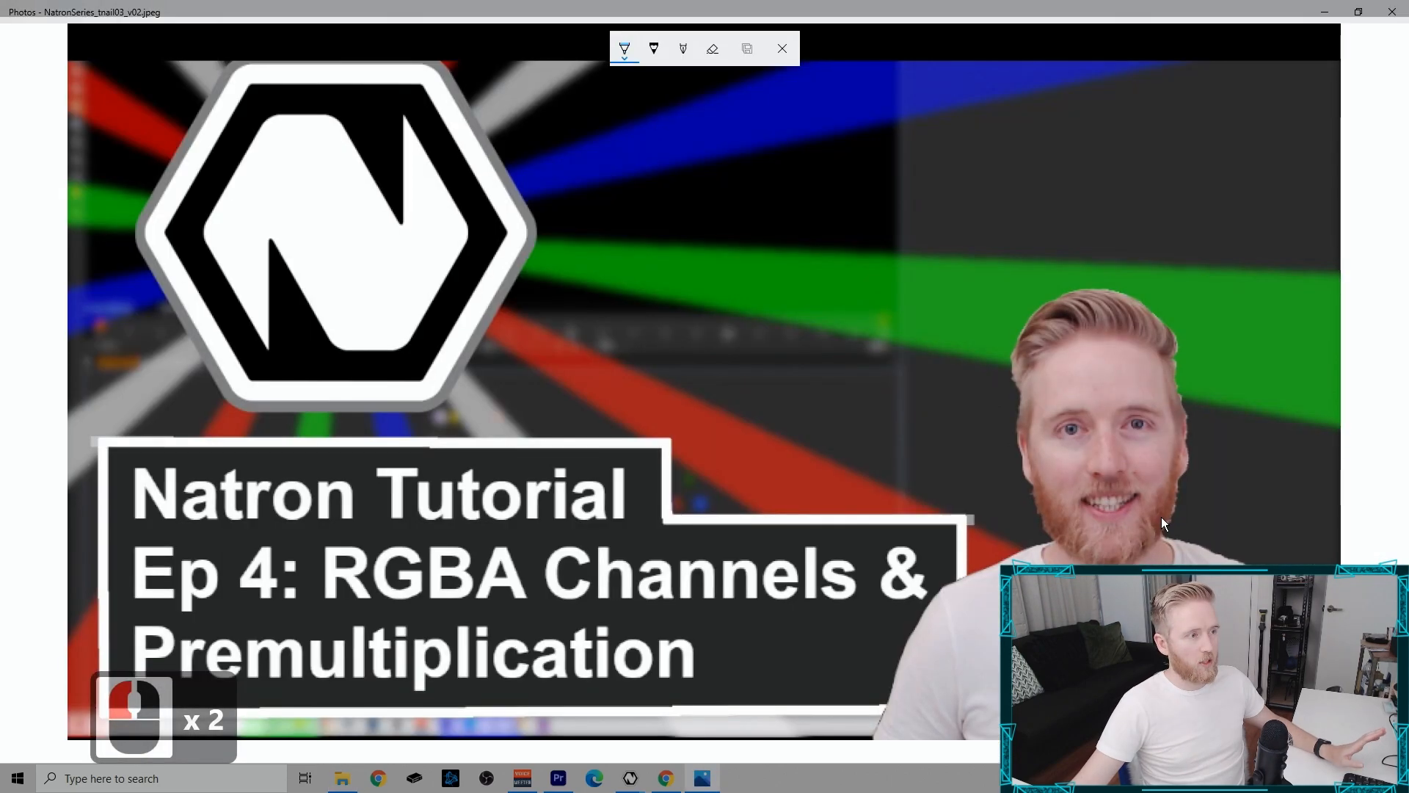
# Step: Mark the thumbnail with pen strokes at the text box's upper-left corner, the word Premultiplication, the upper-right edge and the lower edge
pyautogui.moveTo(170, 478)
pyautogui.mouseDown()
pyautogui.moveTo(124, 444)
pyautogui.moveTo(84, 443)
pyautogui.moveTo(190, 438)
pyautogui.mouseUp()
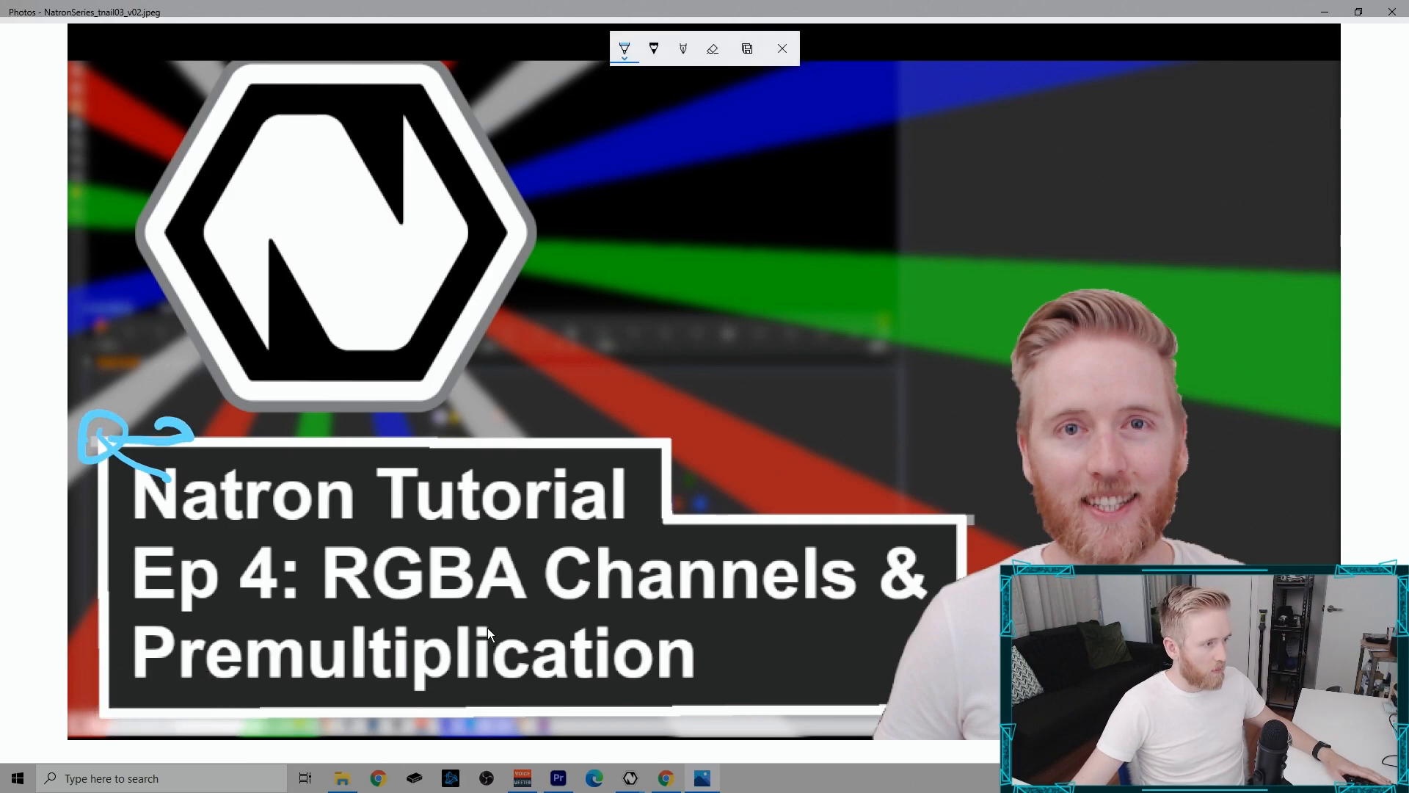
pyautogui.moveTo(486, 632); pyautogui.dragTo(489, 681)
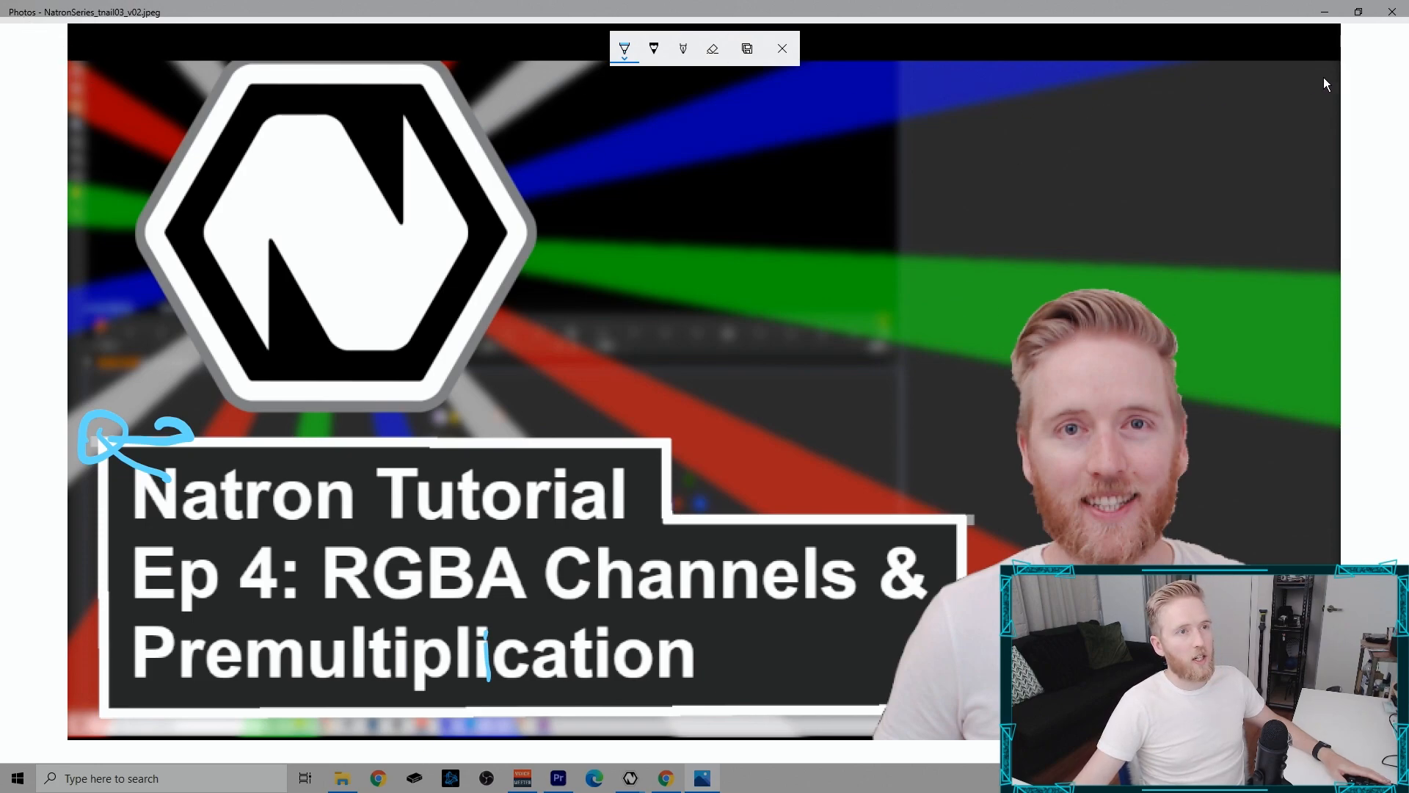
pyautogui.moveTo(1326, 71); pyautogui.dragTo(1271, 16)
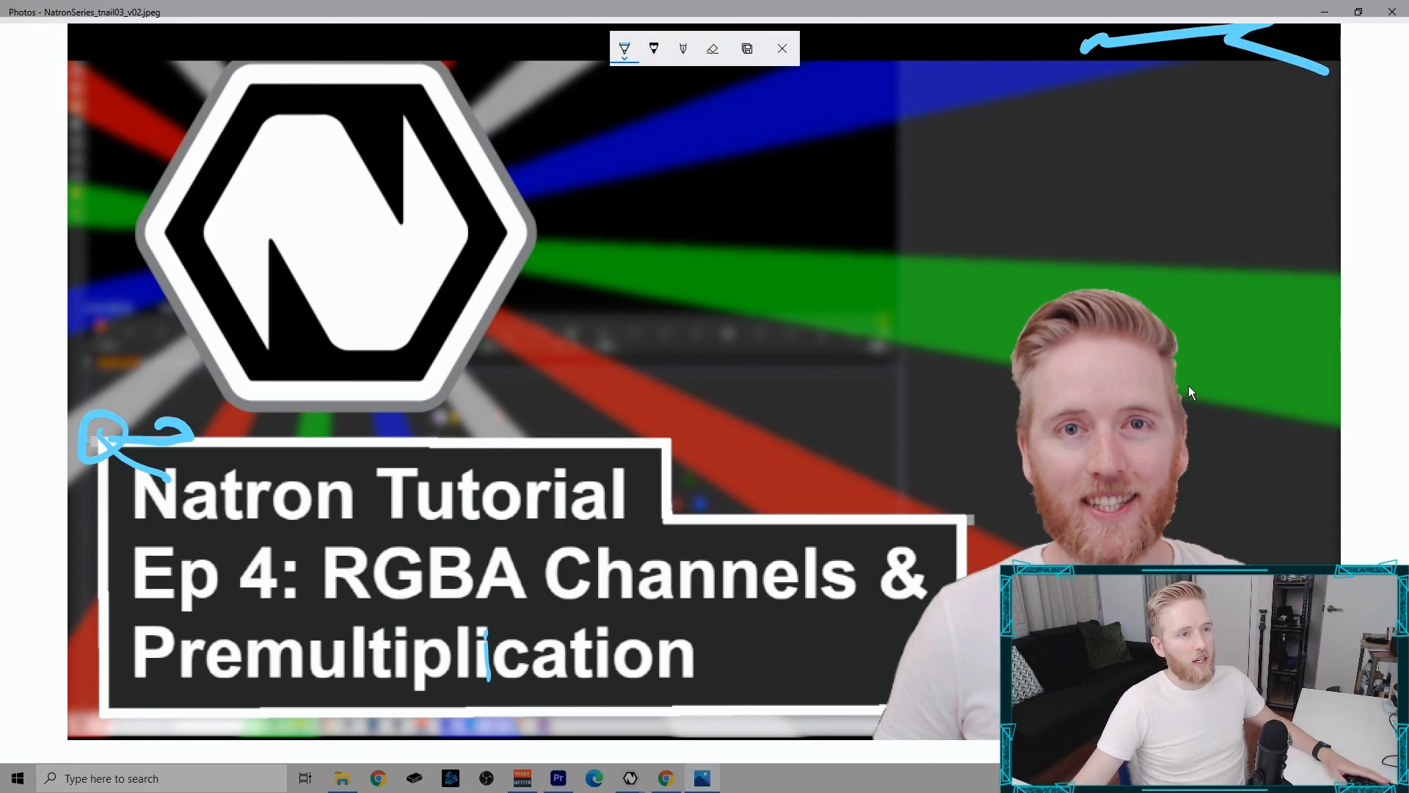
pyautogui.moveTo(875, 722); pyautogui.dragTo(850, 737)
pyautogui.moveTo(609, 731); pyautogui.dragTo(392, 732)
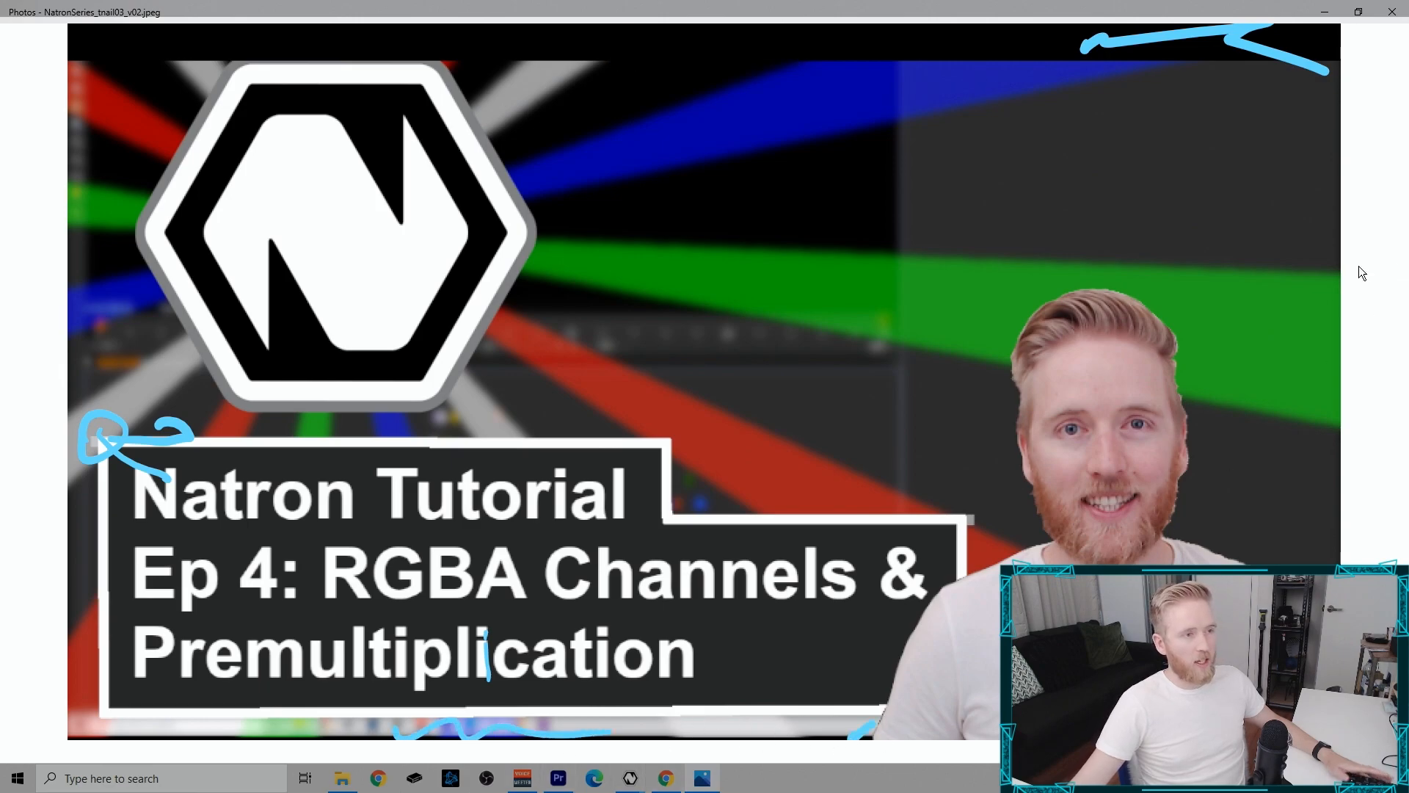
# Step: Close the marked thumbnail, locate both rendered JPEGs in the Thumbnails folder, and view NatronSeries_tnail05_v02.jpeg in Photos
pyautogui.click(1391, 12)
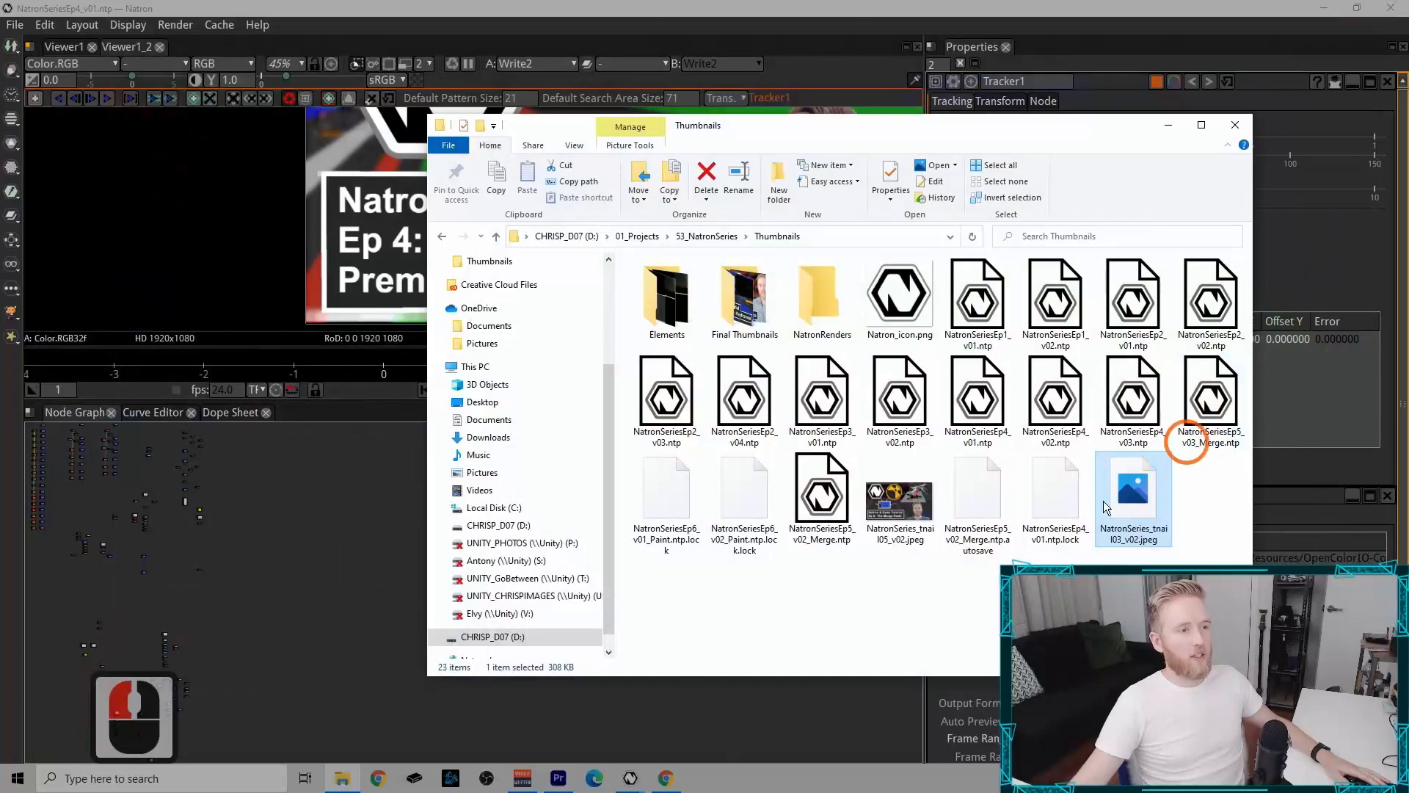
pyautogui.click(1178, 594)
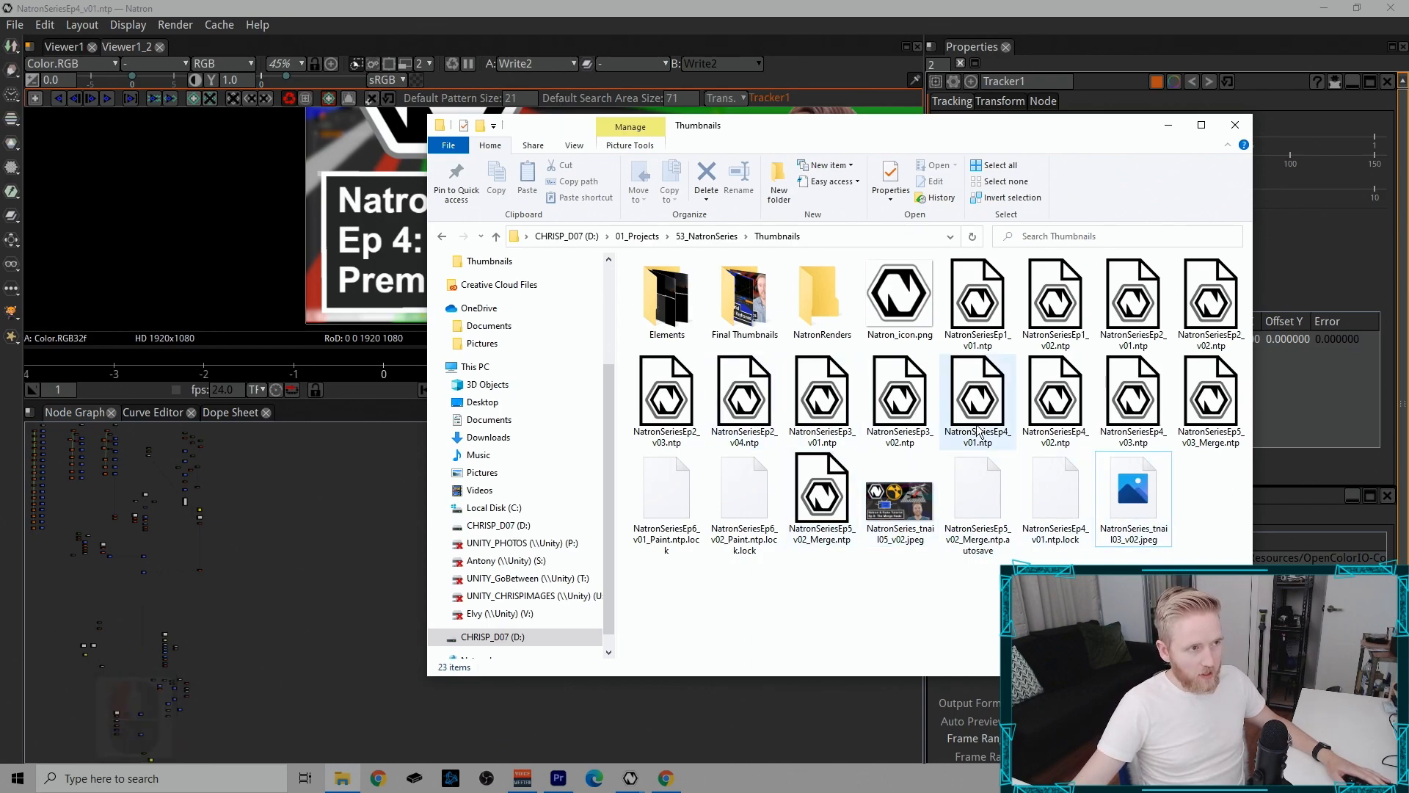
pyautogui.click(892, 505)
pyautogui.click(1135, 510)
pyautogui.click(893, 507)
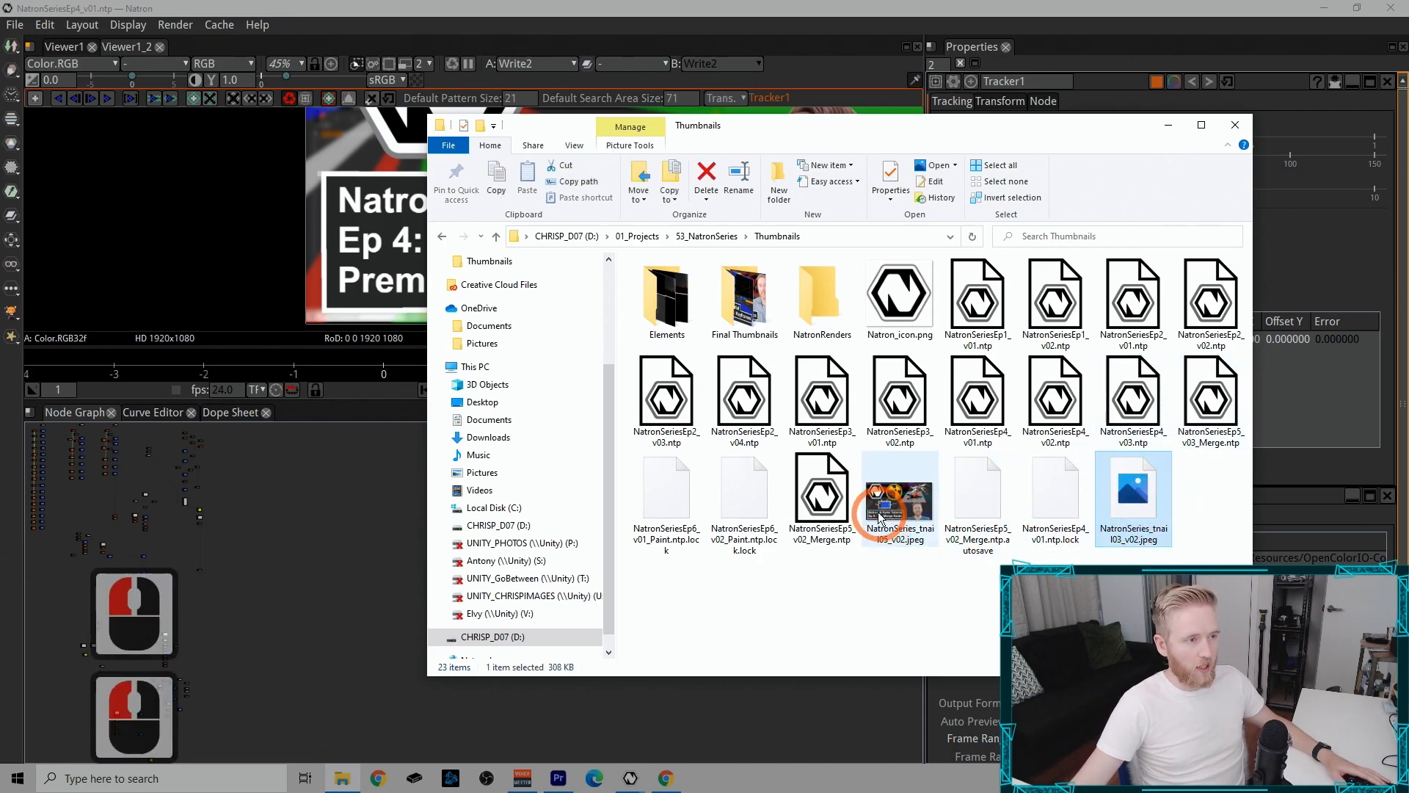
pyautogui.click(920, 599)
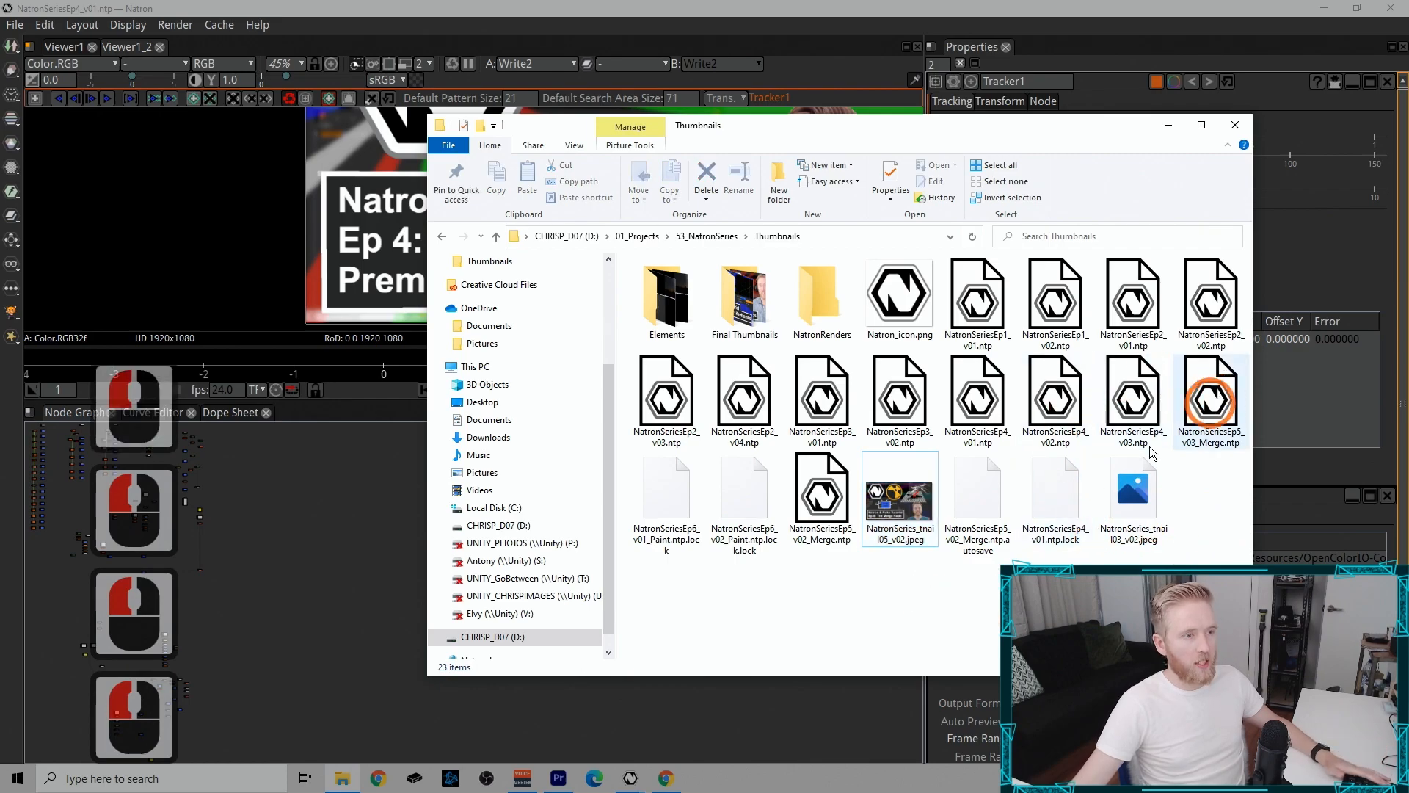
pyautogui.click(896, 514)
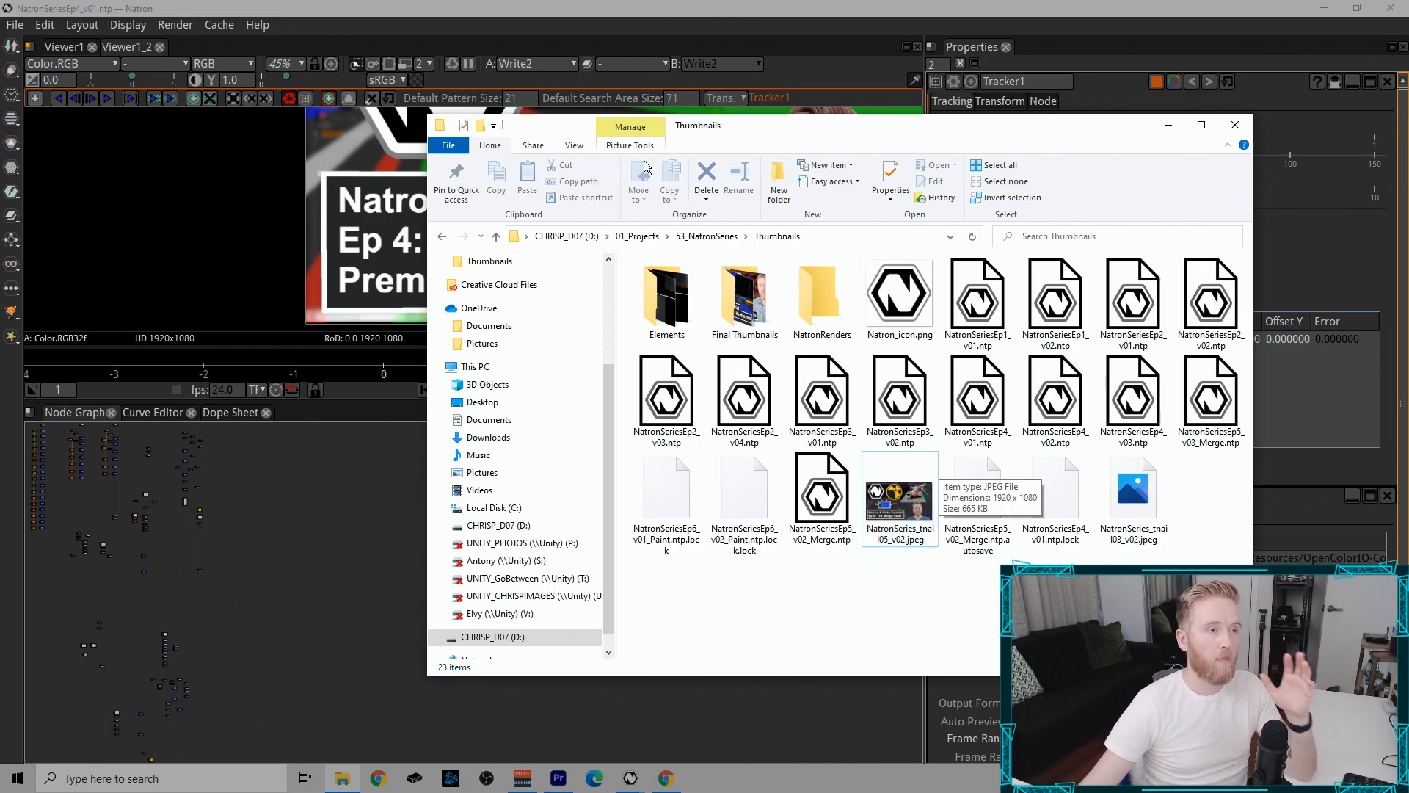
pyautogui.doubleClick(902, 506)
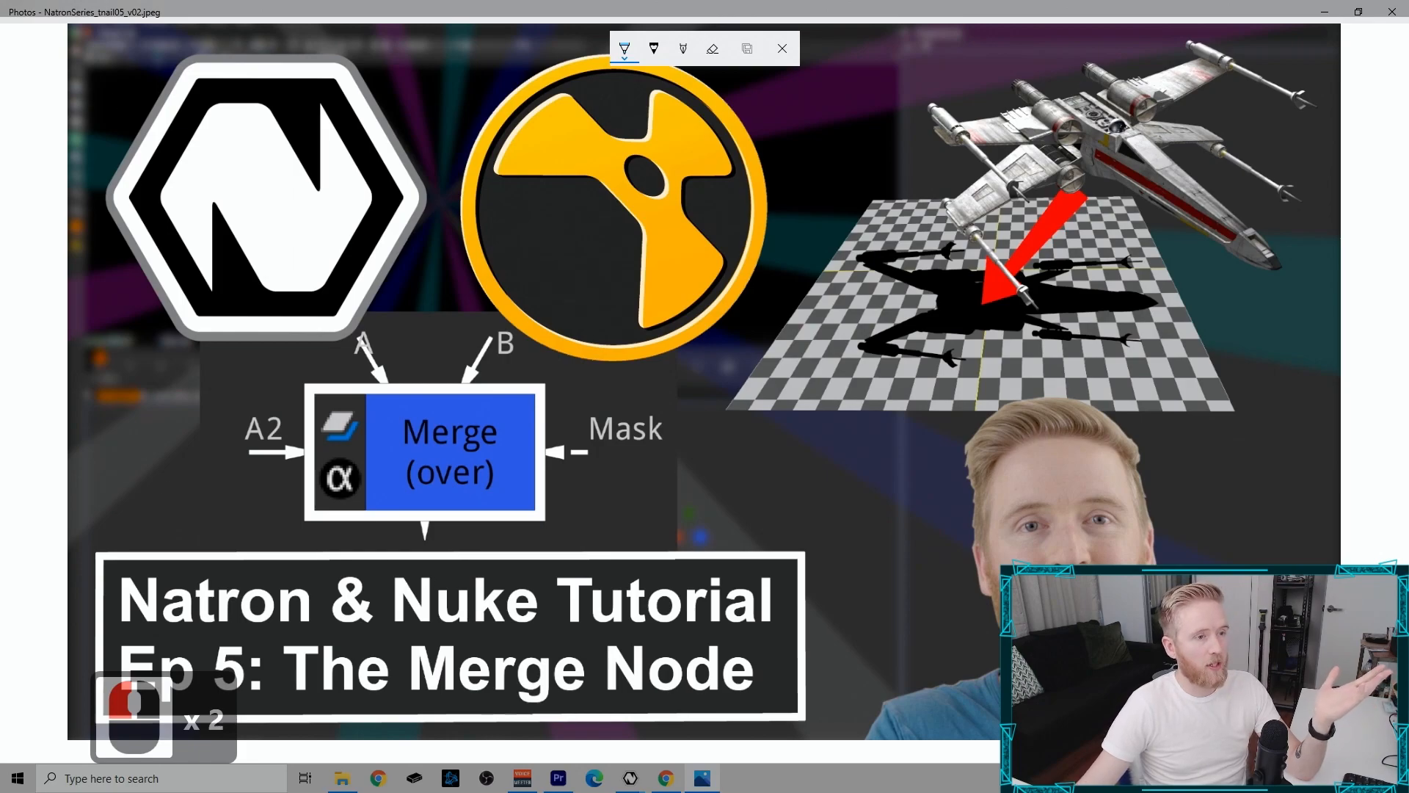
pyautogui.click(1393, 12)
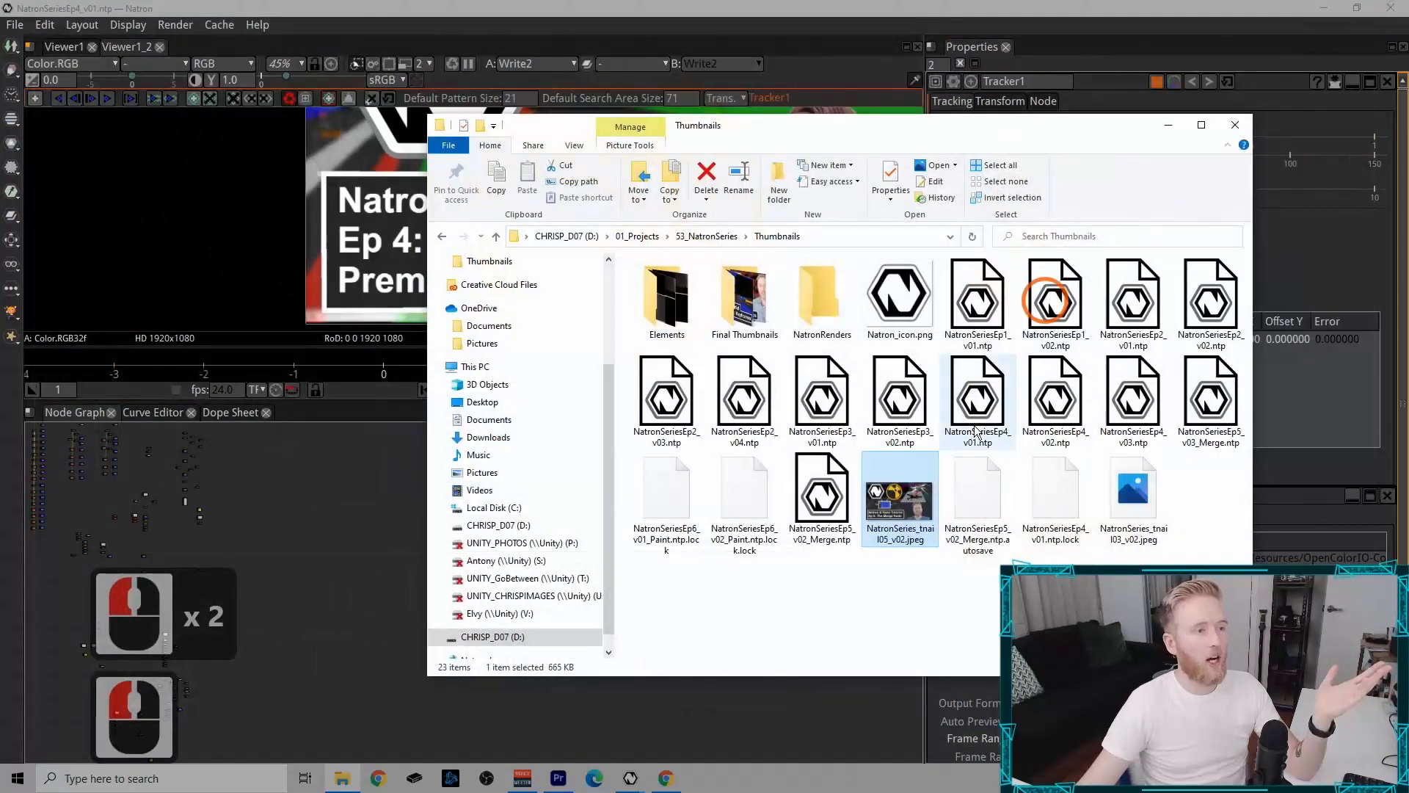
# Step: Look through all the images in the Final Thumbnails folder and compare them with the two rendered JPEGs in Thumbnails
pyautogui.doubleClick(739, 291)
pyautogui.moveTo(1211, 480); pyautogui.dragTo(629, 275)
pyautogui.click(1085, 483)
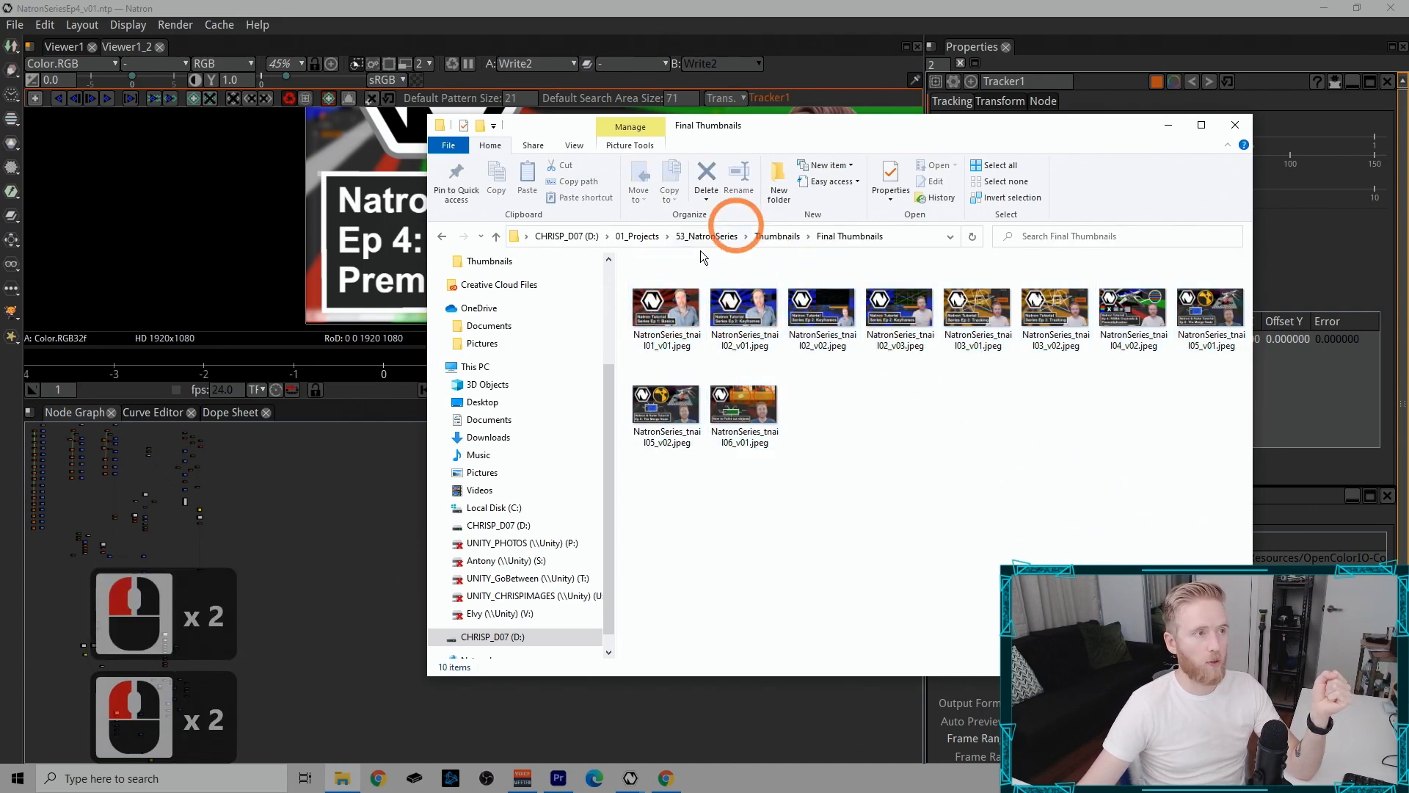
pyautogui.click(769, 237)
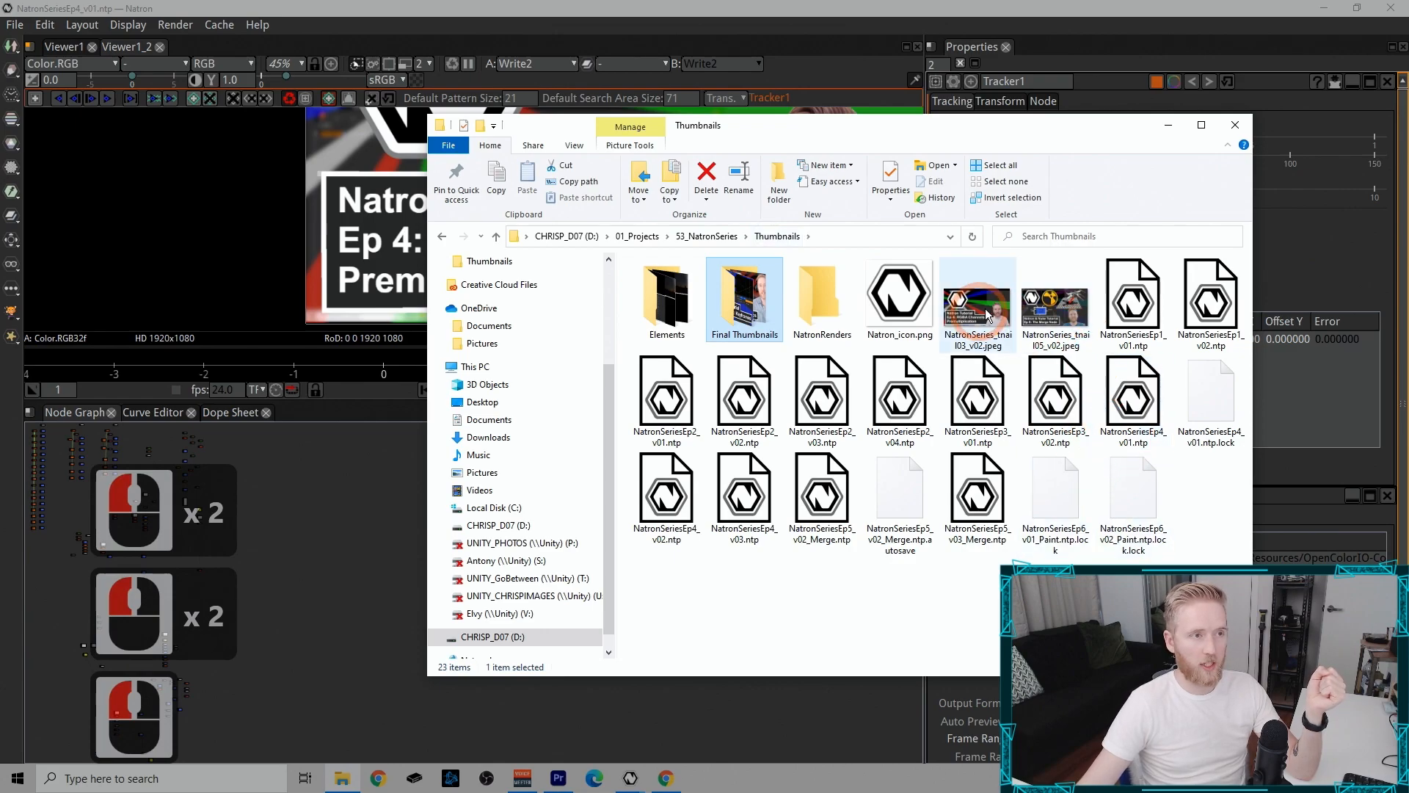
pyautogui.click(1028, 308)
pyautogui.click(983, 312)
pyautogui.click(1036, 312)
pyautogui.click(985, 312)
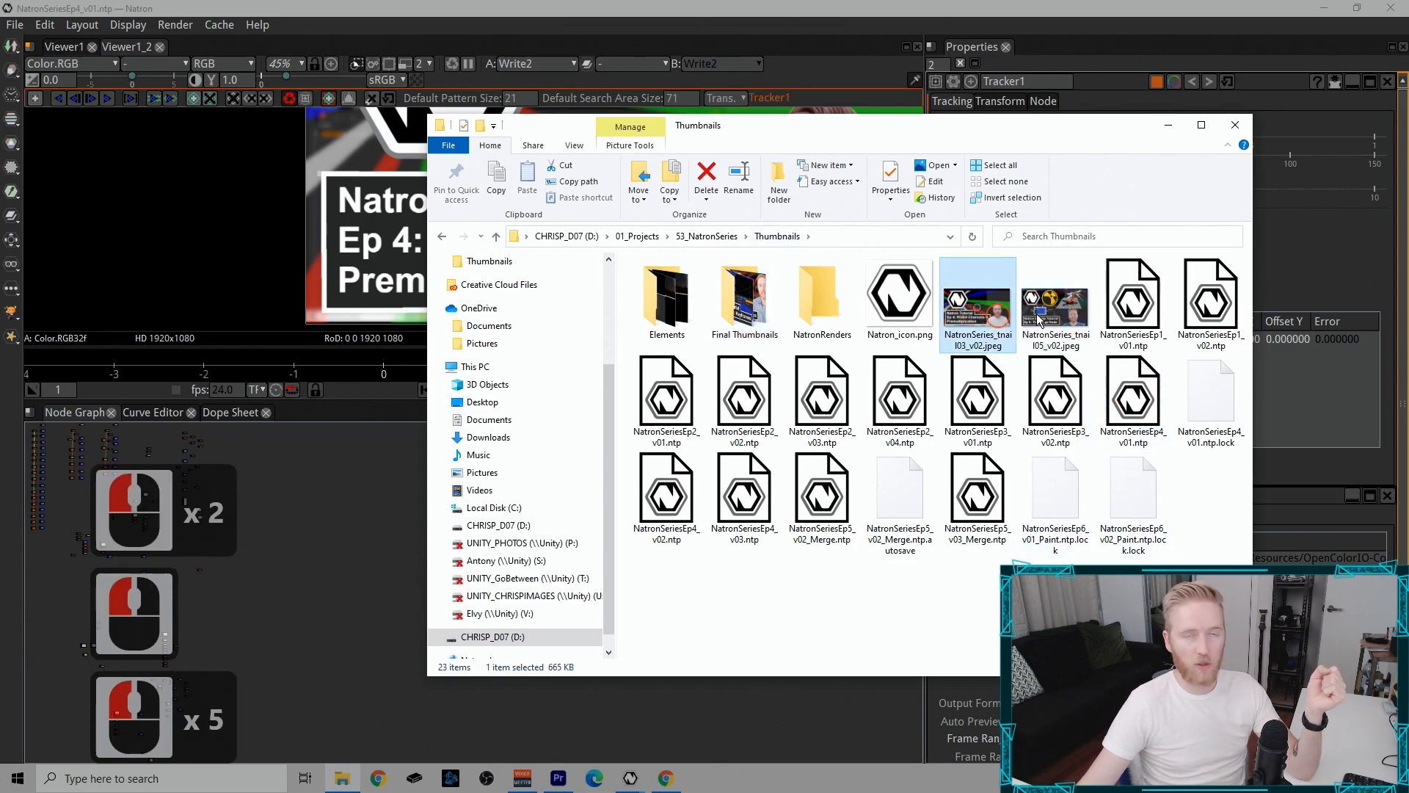
# Step: Revisit the Final Thumbnails folder, return to Thumbnails, and select the NatronRenders folder
pyautogui.doubleClick(745, 301)
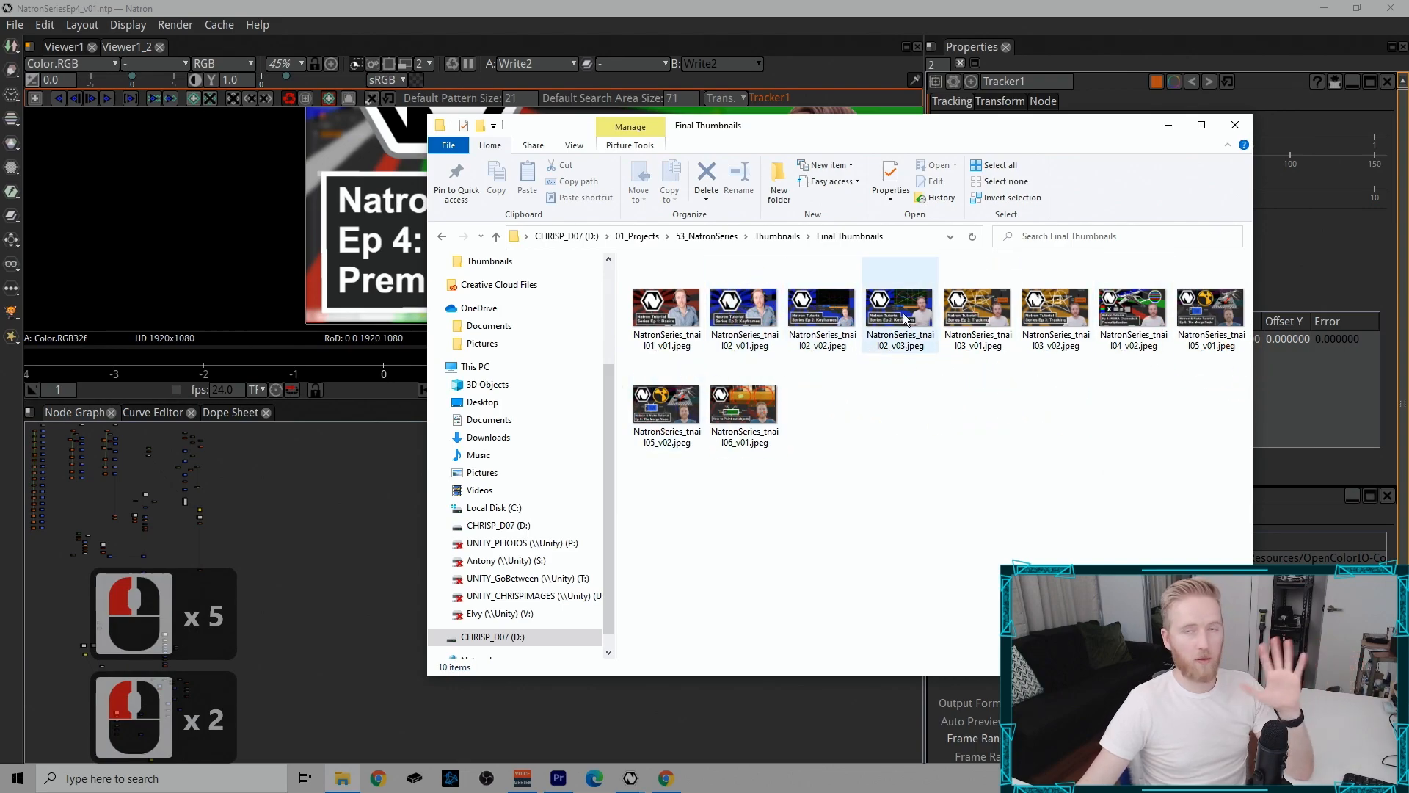
pyautogui.click(778, 236)
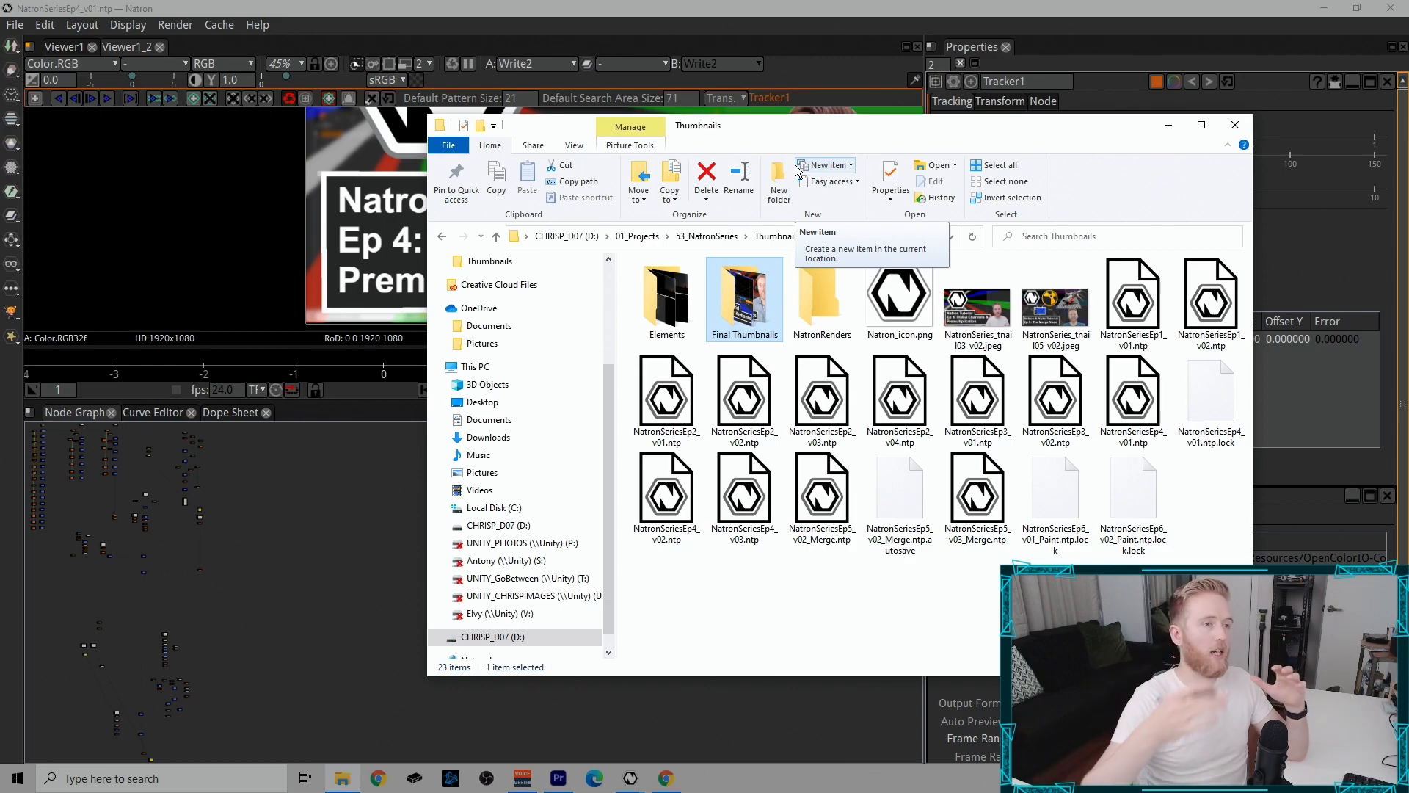
pyautogui.click(822, 297)
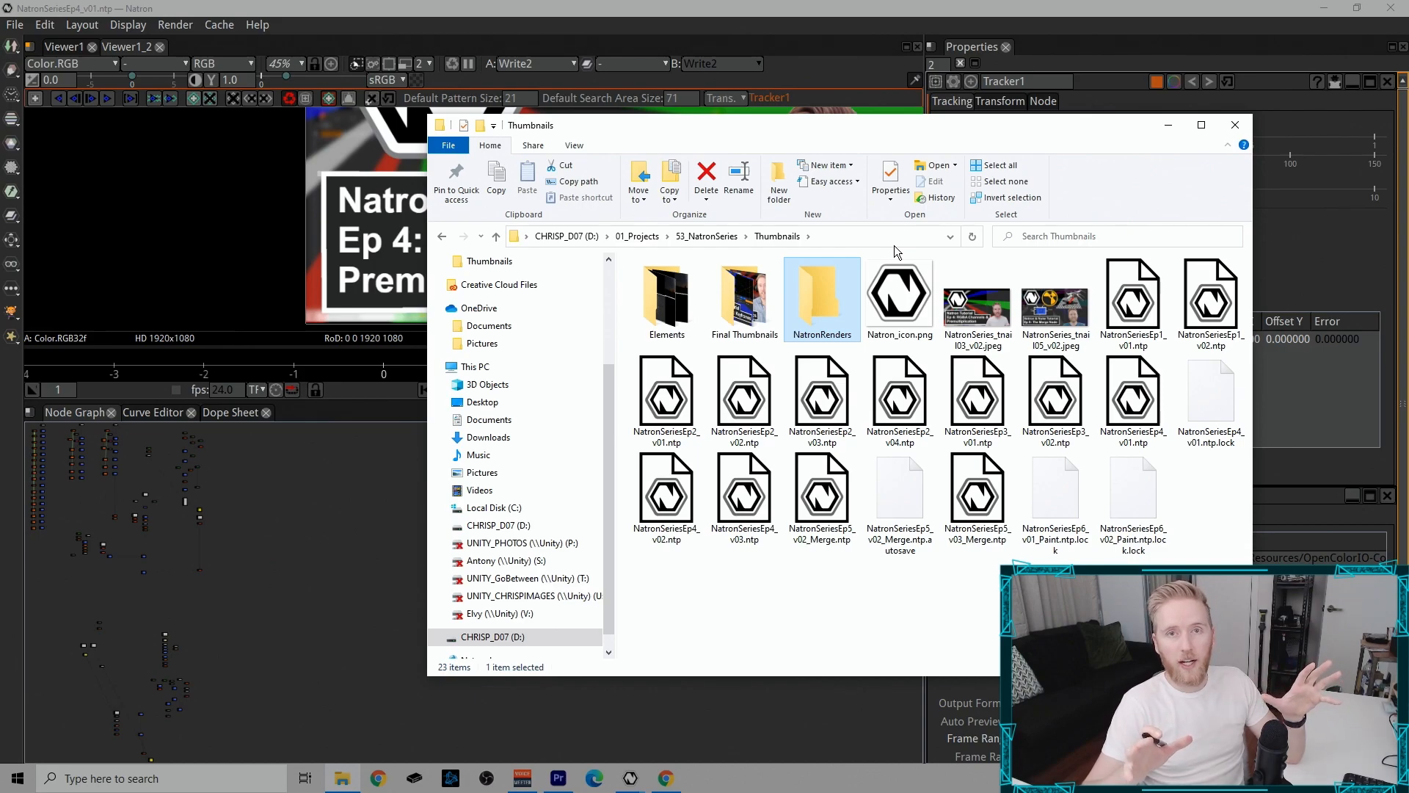
# Step: Open NatronSeries_tnail03_v02.jpeg in Photos and circle the text box's upper-left corner with the pen
pyautogui.doubleClick(958, 290)
pyautogui.moveTo(98, 443)
pyautogui.mouseDown()
pyautogui.moveTo(122, 456)
pyautogui.moveTo(98, 452)
pyautogui.mouseUp()
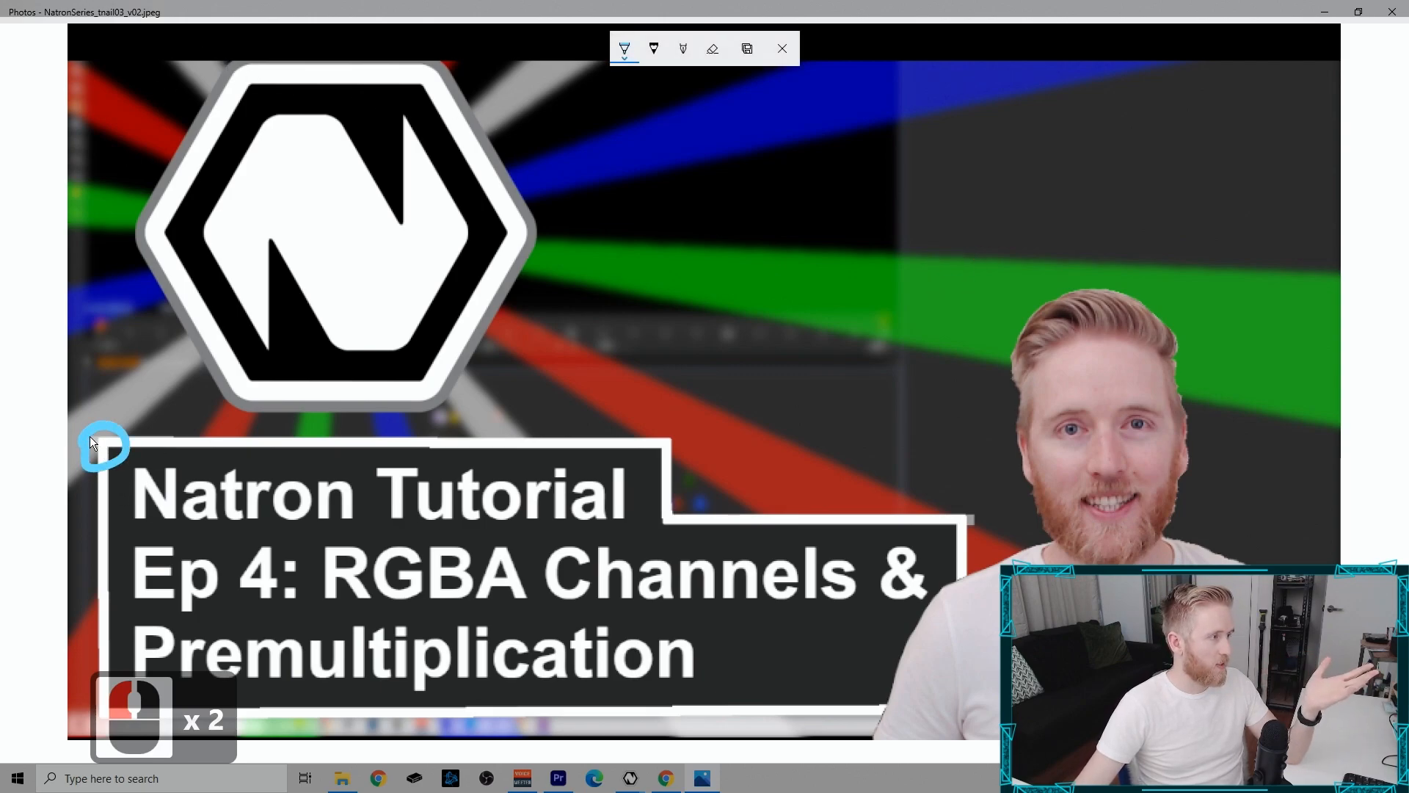